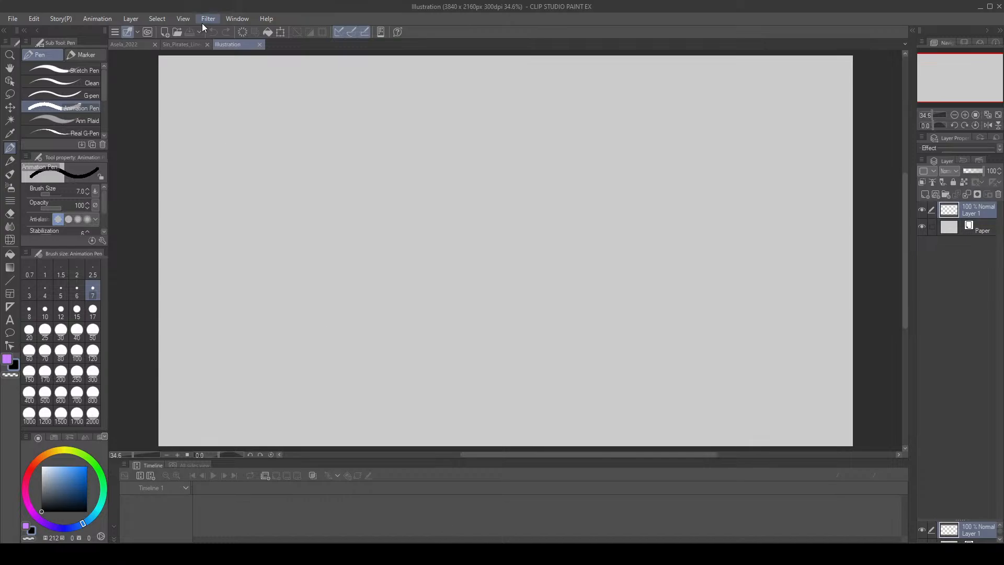
Open the Dawn_Doodles file.
click(9, 20)
click(46, 59)
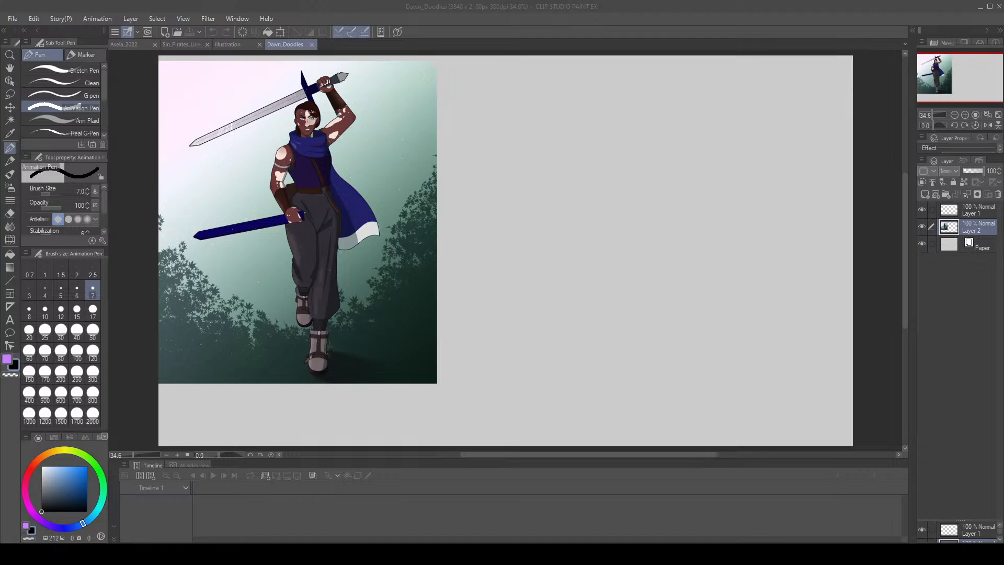
click(224, 169)
Create a new illustration canvas and paste in the gown figure and the long-haired bust as reference images.
click(20, 21)
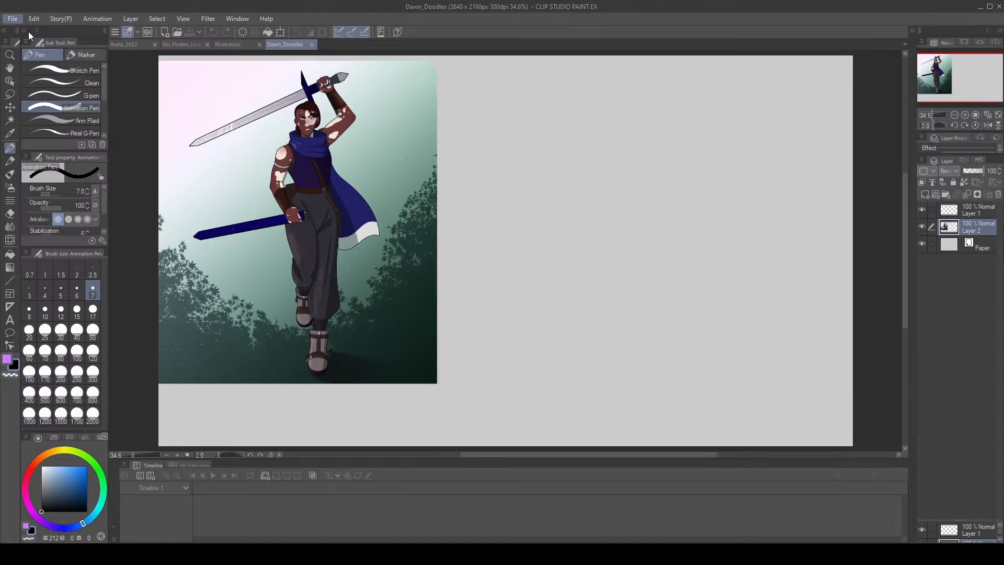
click(40, 32)
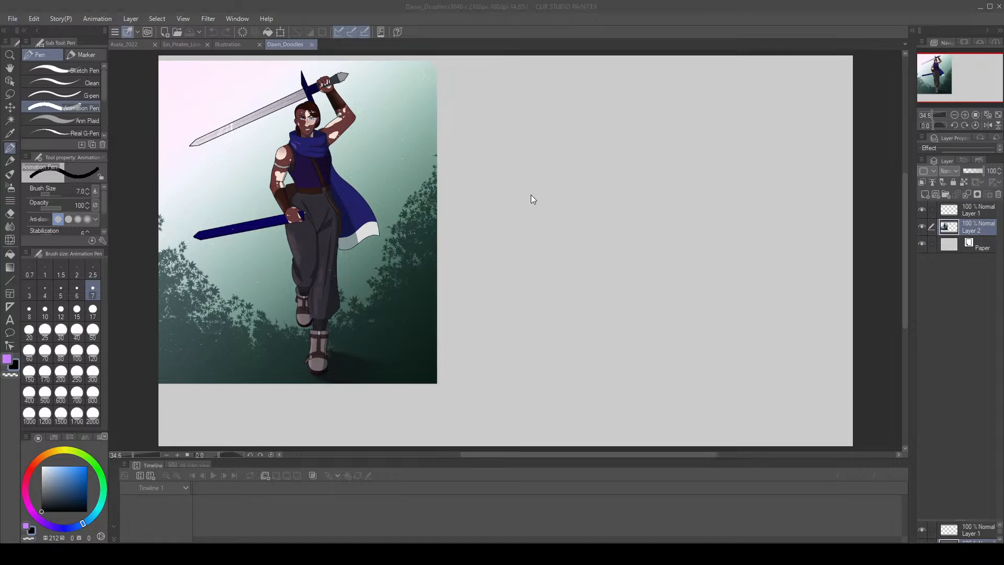
key(Return)
key(ctrl+v)
click(443, 547)
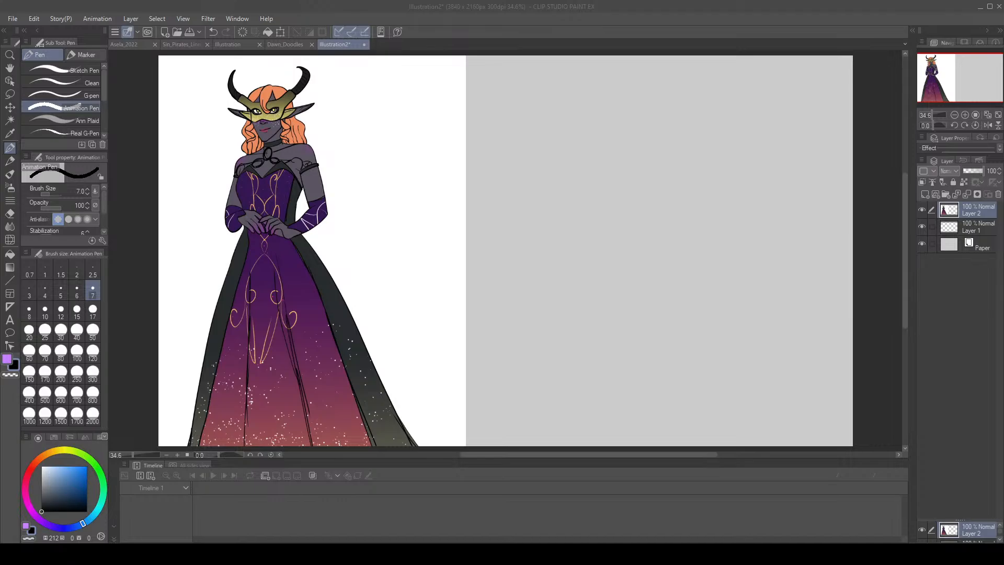
key(ctrl+v)
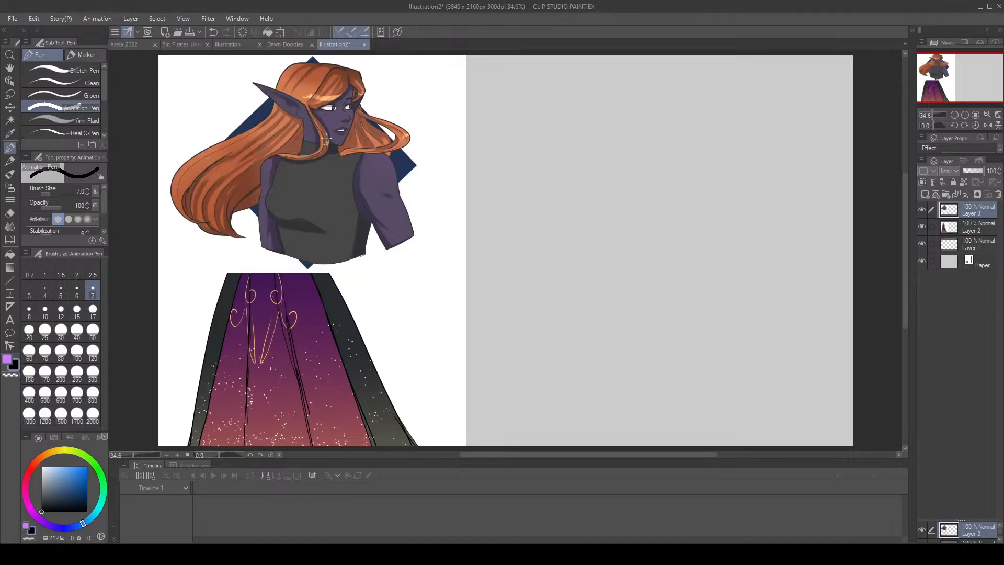
Move the bust image's layer beneath the gown layer, then scale it down and place it in the canvas's lower-left corner.
mouse_move(971, 214)
mouse_down()
mouse_move(969, 244)
mouse_move(966, 209)
mouse_up()
click(964, 240)
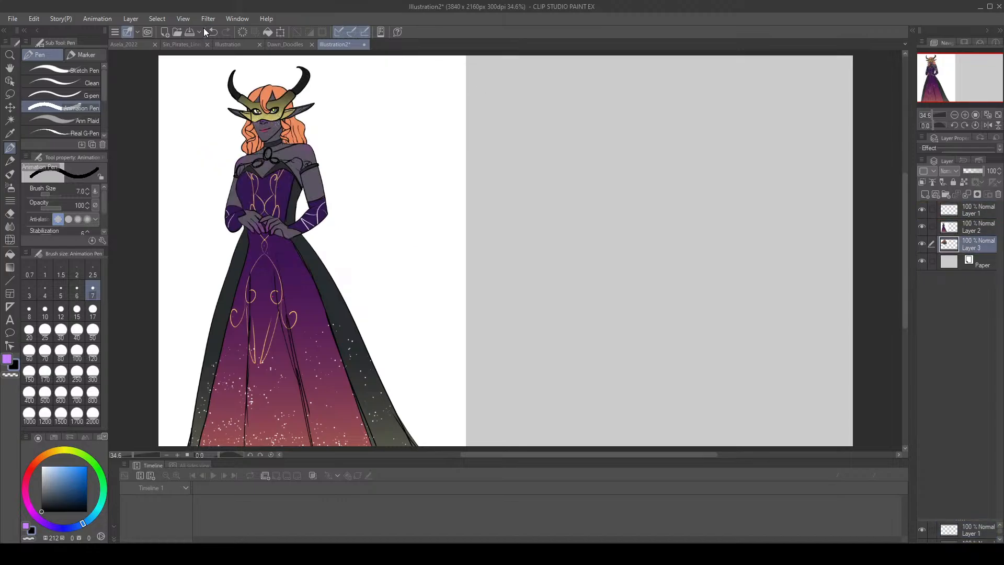
click(281, 33)
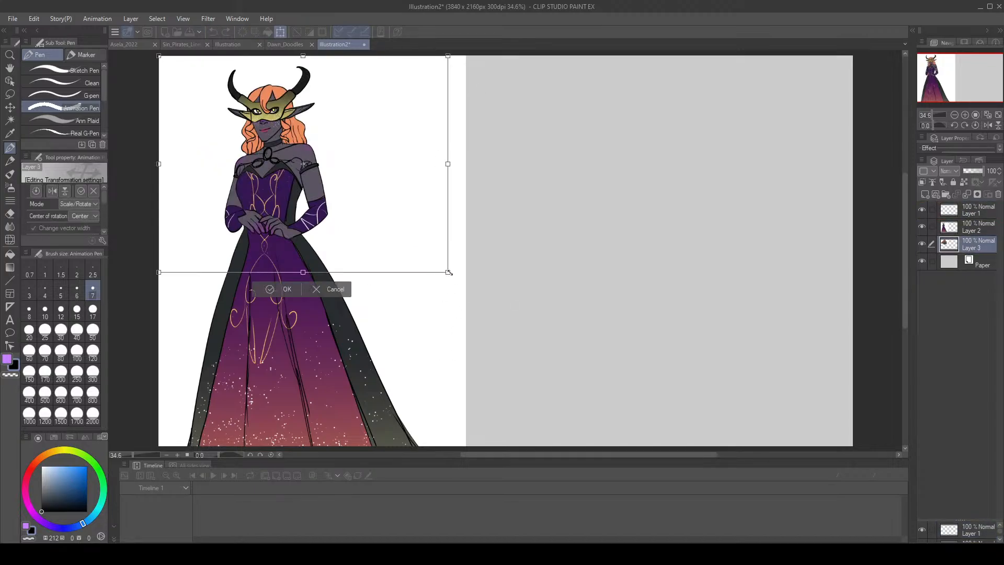
drag(258, 179, 260, 428)
click(225, 444)
Scale down the gown figure on Layer 2 and fit it into the canvas's upper-left corner above the bust.
click(951, 231)
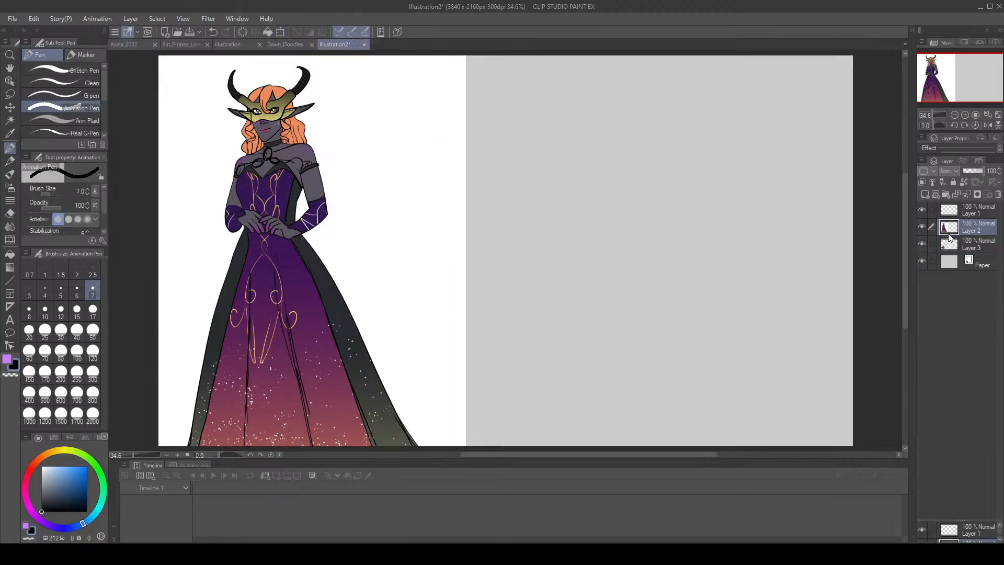
click(280, 32)
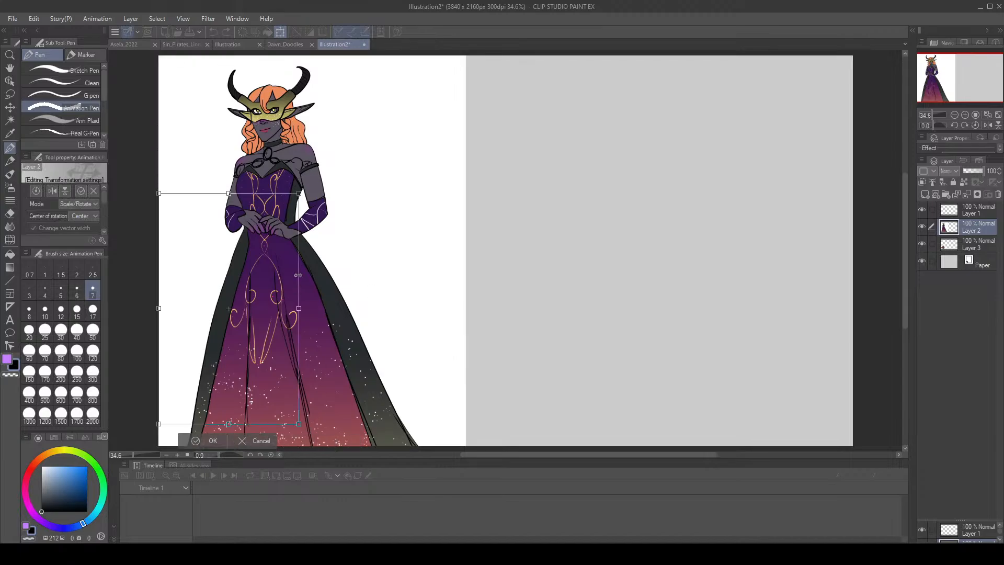
drag(250, 168, 271, 154)
drag(295, 283, 298, 289)
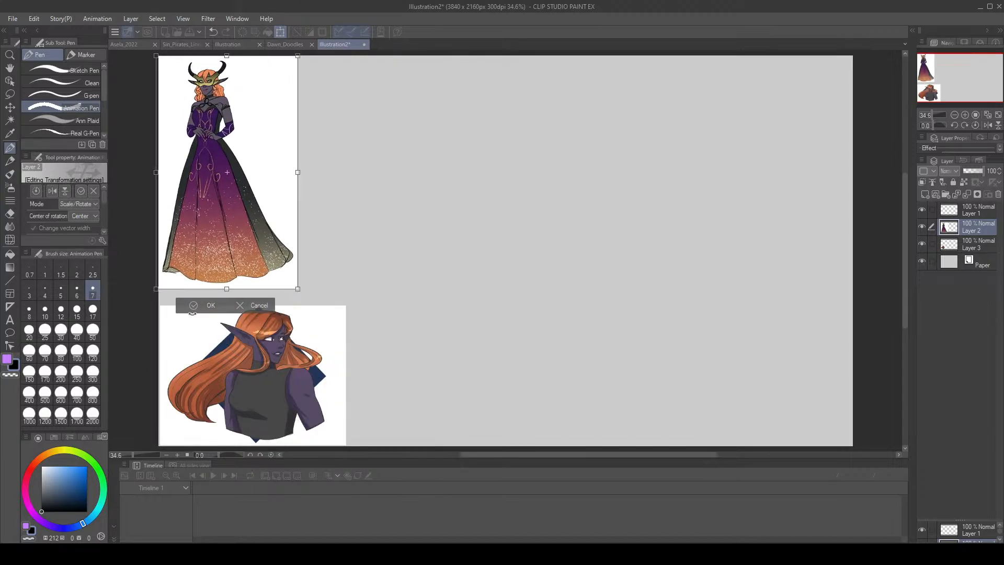
click(192, 301)
Enlarge the bust image on Layer 3 so its upper edge meets the lower edge of the gown image.
click(971, 243)
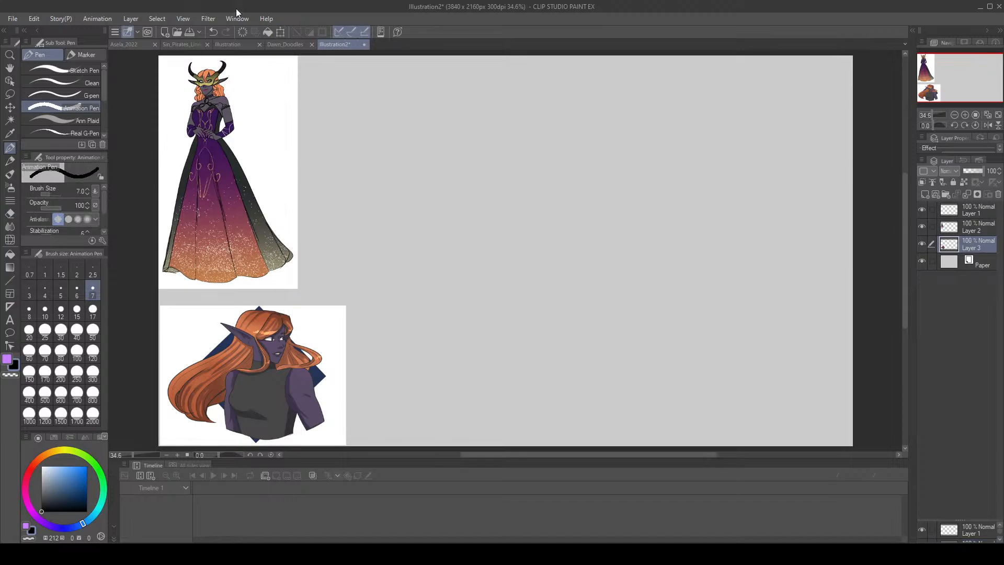
click(280, 32)
drag(345, 304, 368, 288)
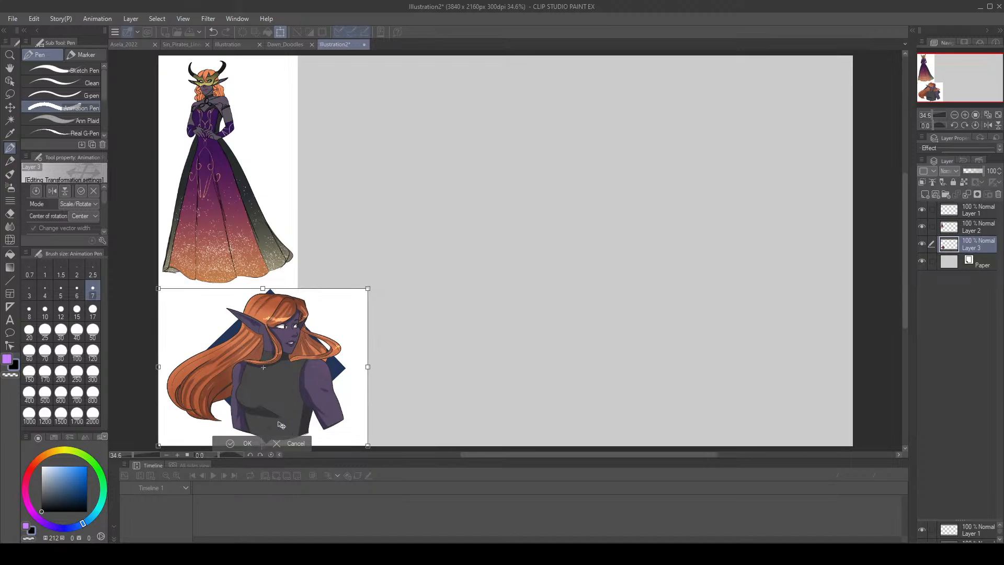
click(247, 443)
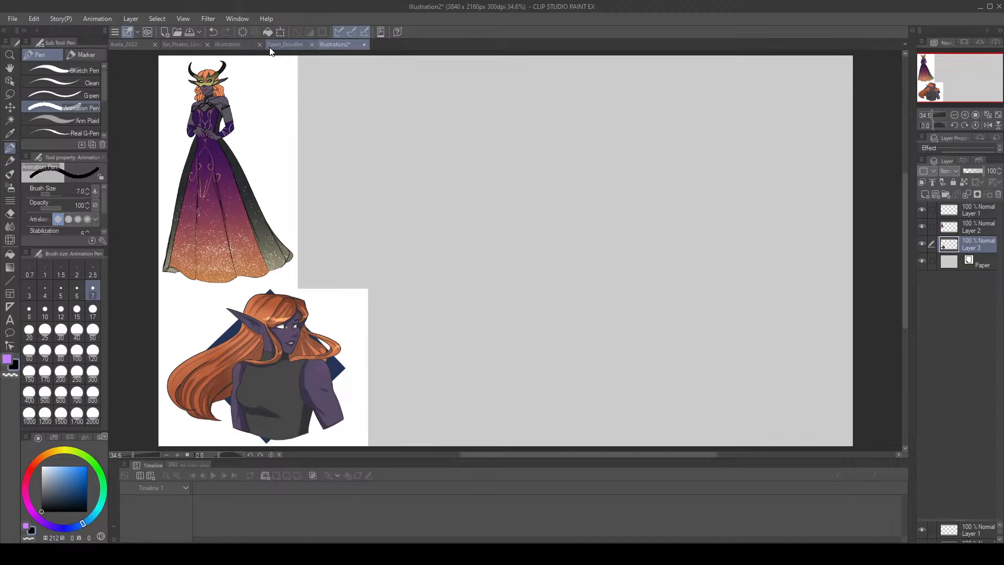
Reorder the open documents so Dawn_Doodles and Illustration2 precede Sin_Pirates_Lineup, and look through the other open drawings.
mouse_move(270, 48)
mouse_down()
mouse_move(162, 65)
mouse_move(168, 47)
mouse_move(215, 43)
mouse_up()
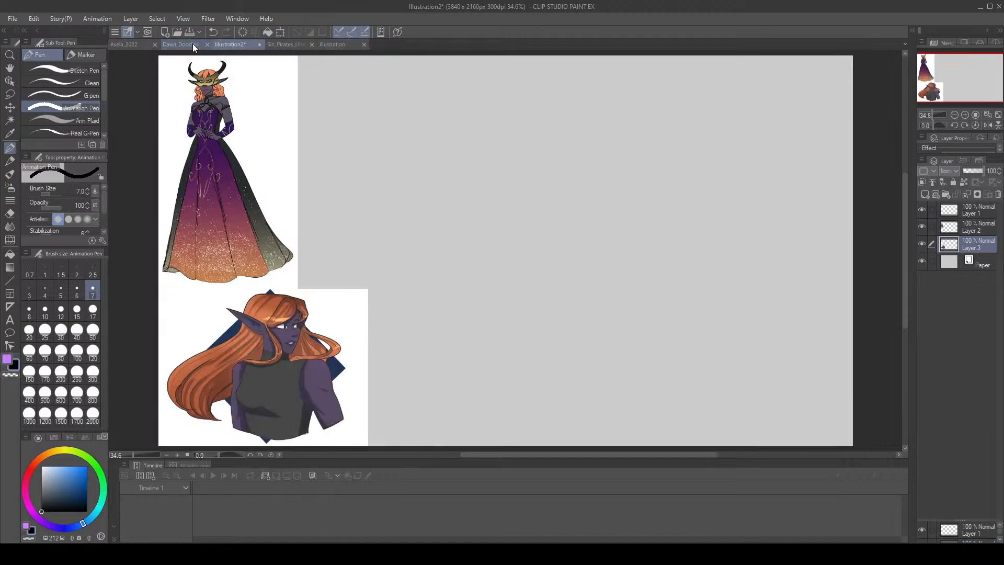
click(193, 44)
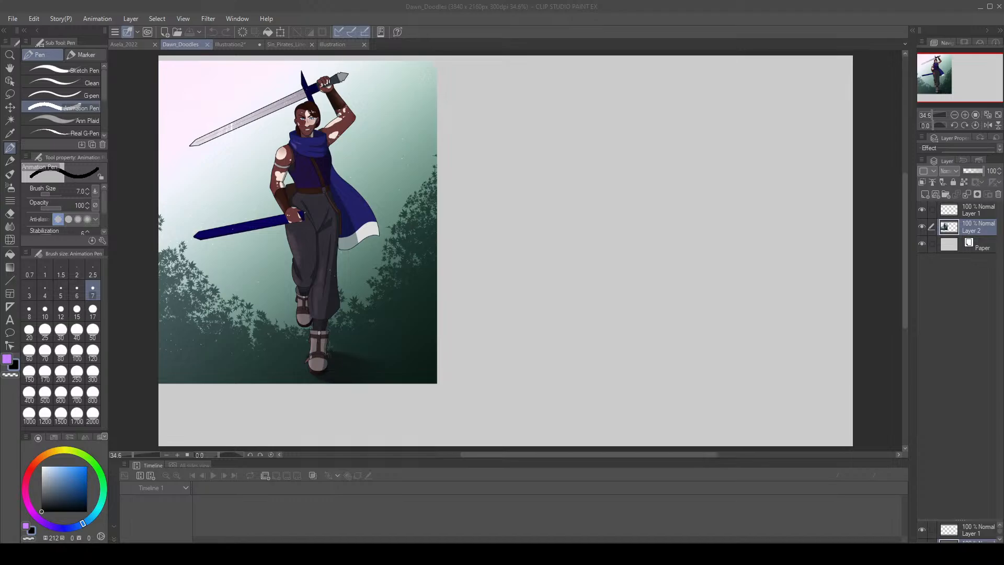
click(285, 45)
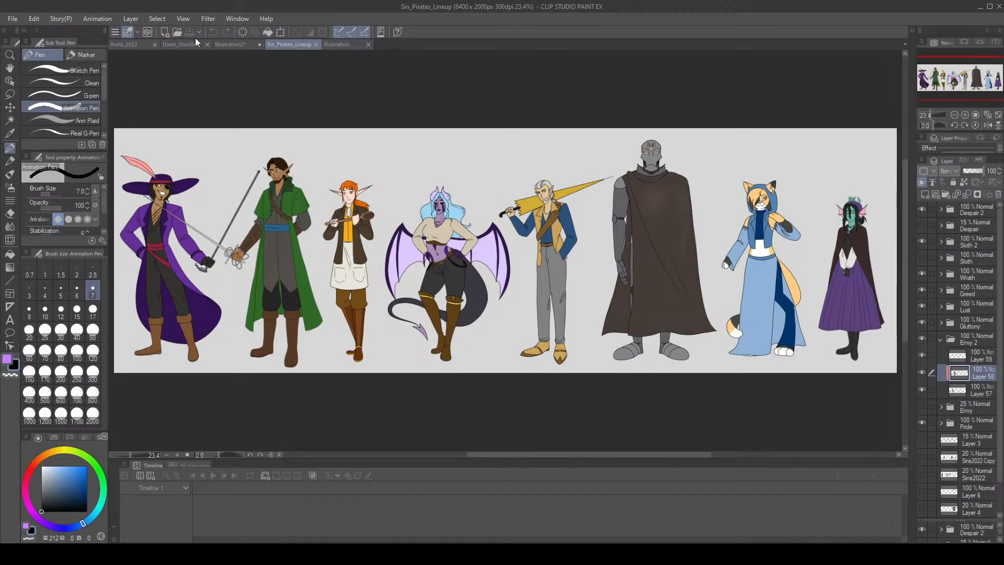
click(125, 44)
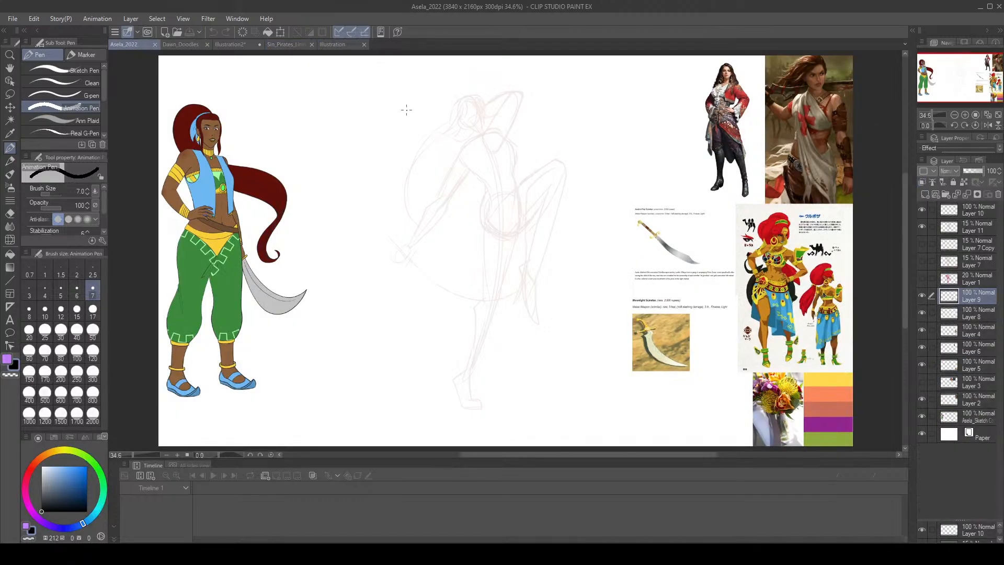
click(335, 42)
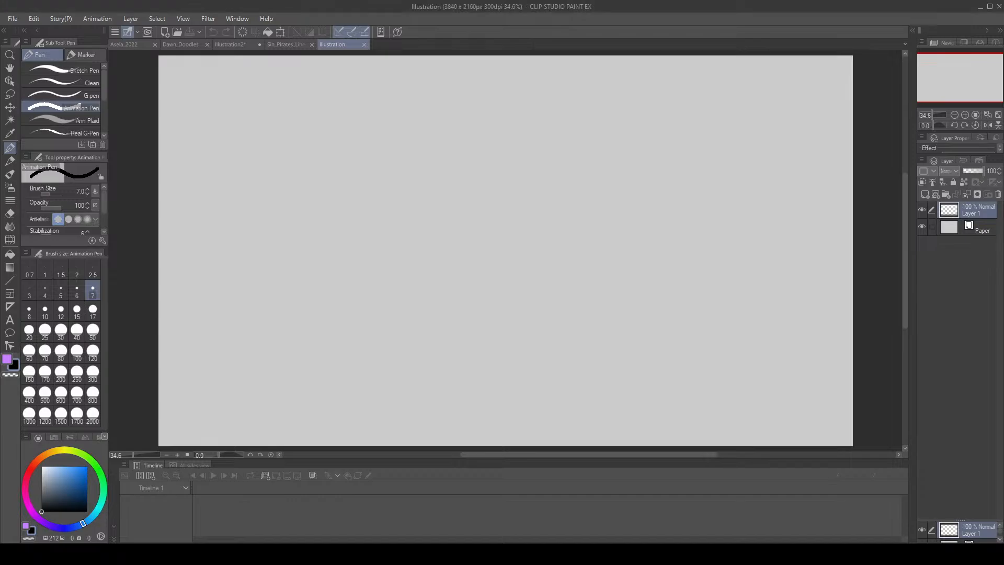
click(299, 43)
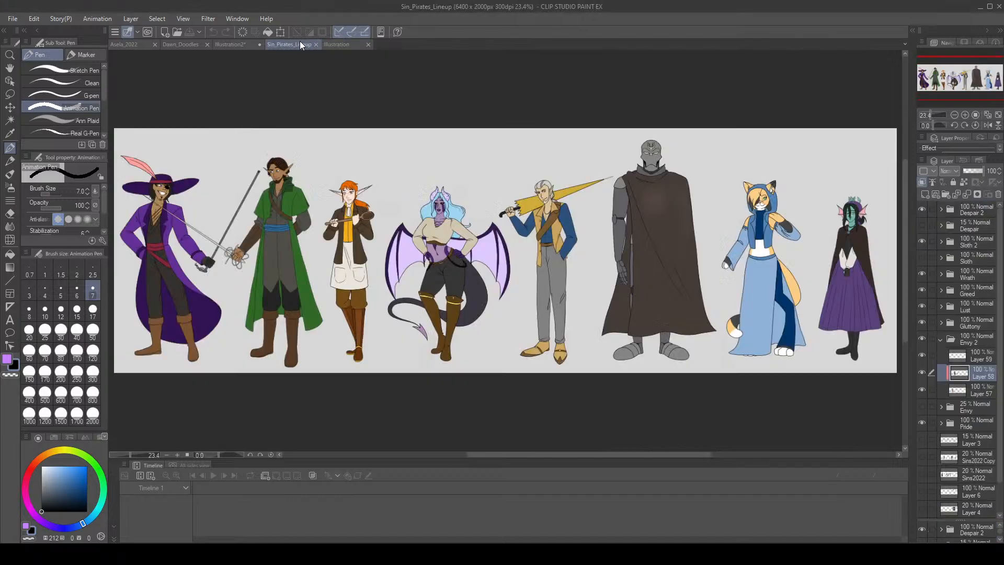
Switch to the Illustration2 document and add a layer folder above Layer 1.
click(237, 44)
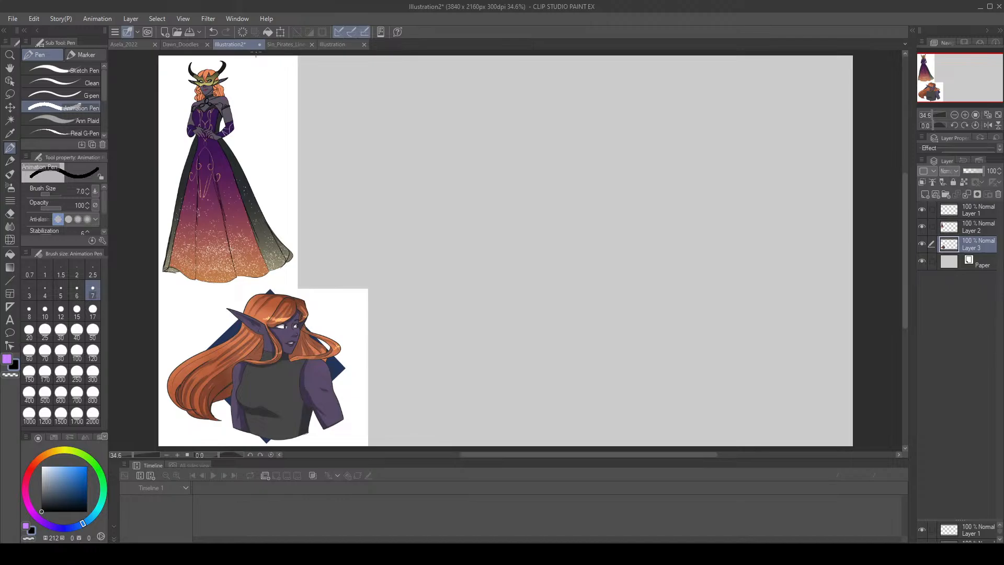
click(972, 209)
click(946, 194)
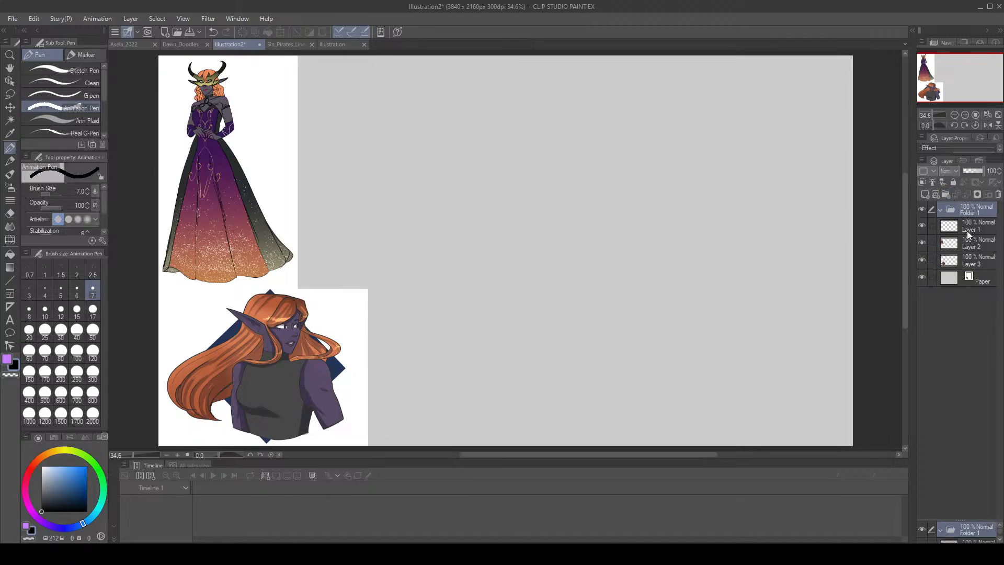
Paste the orange-haired, long-eared head reference beside the gown figure and save the illustration as Dagny_2023.
click(969, 230)
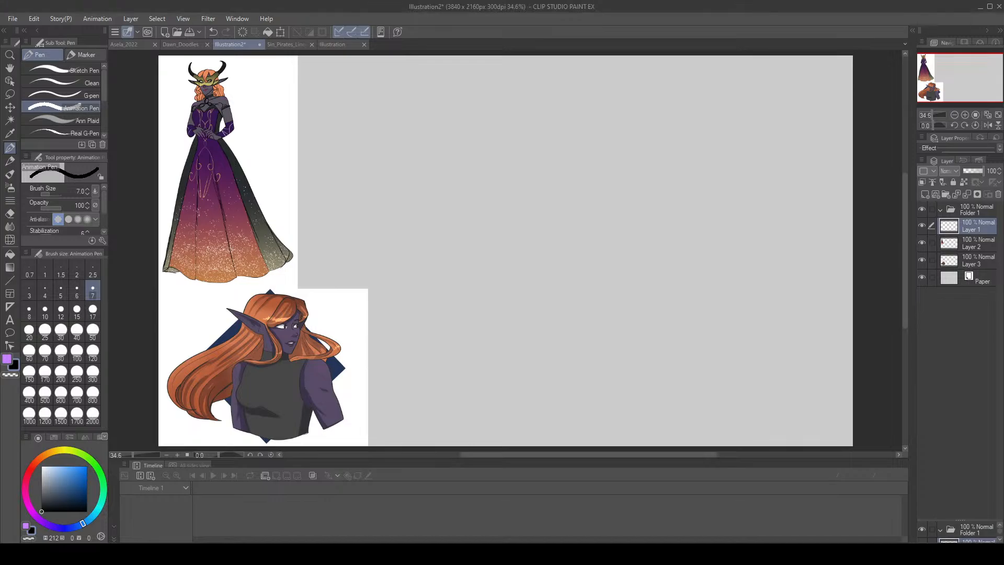
key(ctrl+v)
click(10, 108)
drag(134, 120, 229, 117)
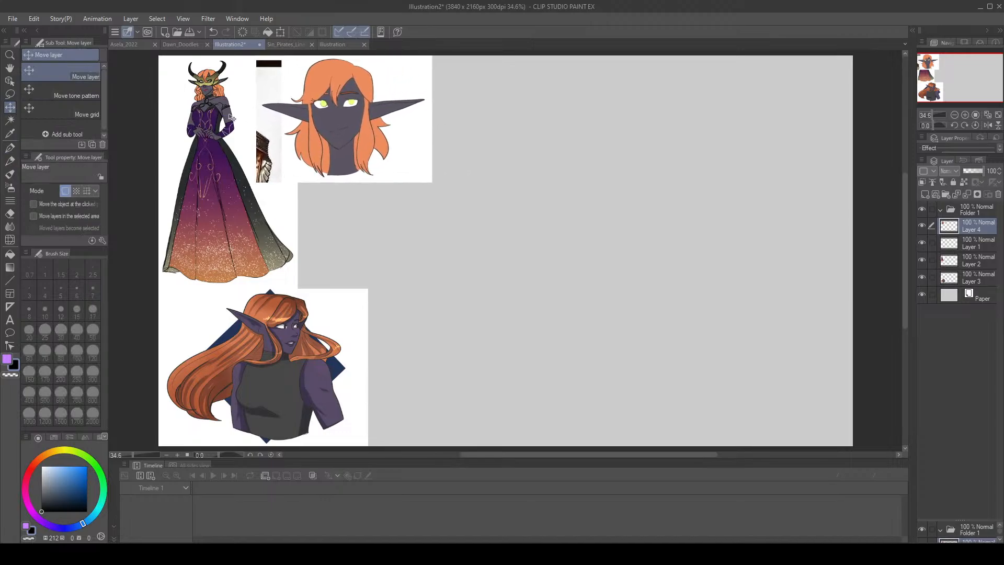
click(191, 37)
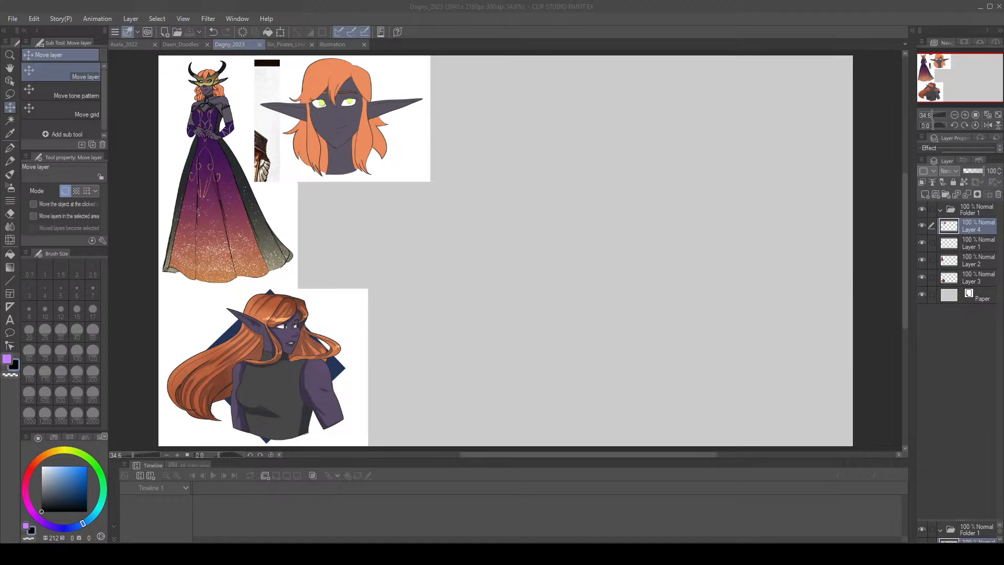
click(459, 543)
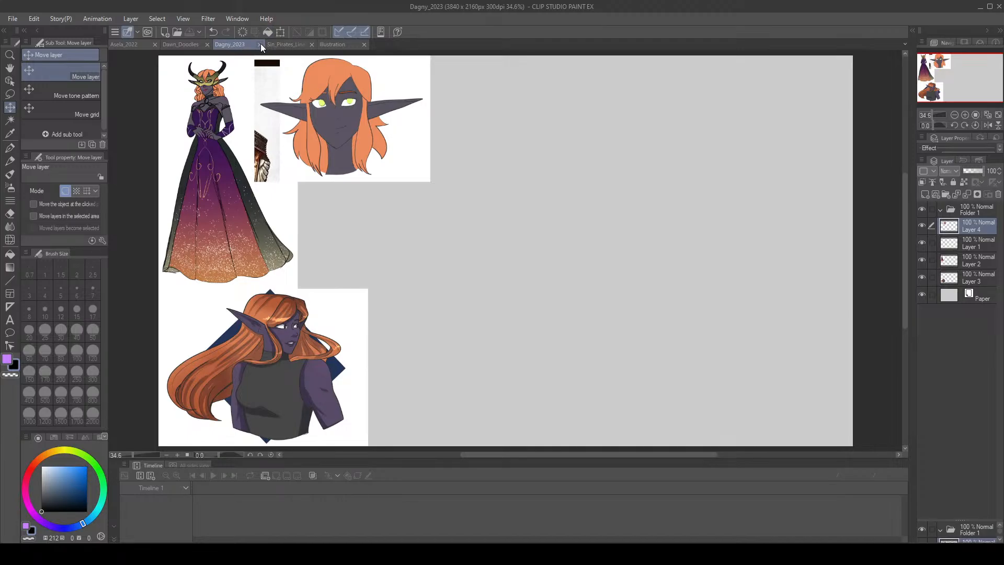
Move Layer 4 below Layer 1, place Layer 1 inside Folder 1, and save the file.
drag(975, 233, 971, 248)
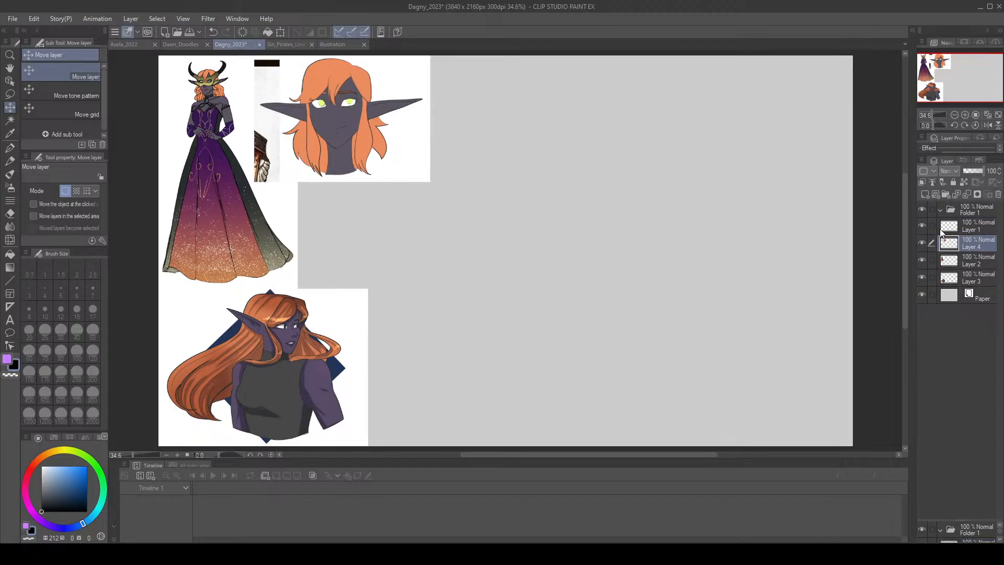
click(942, 230)
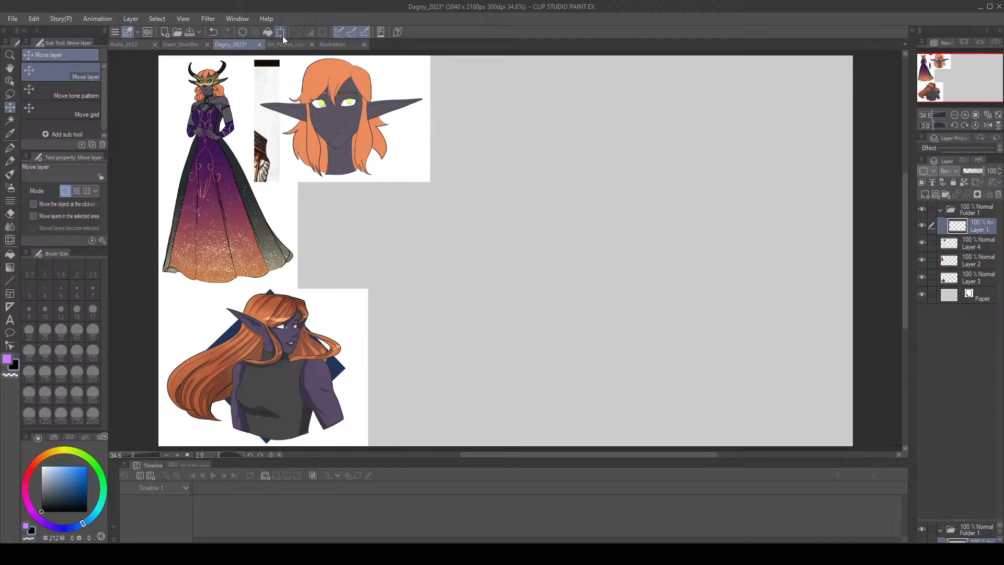
click(192, 33)
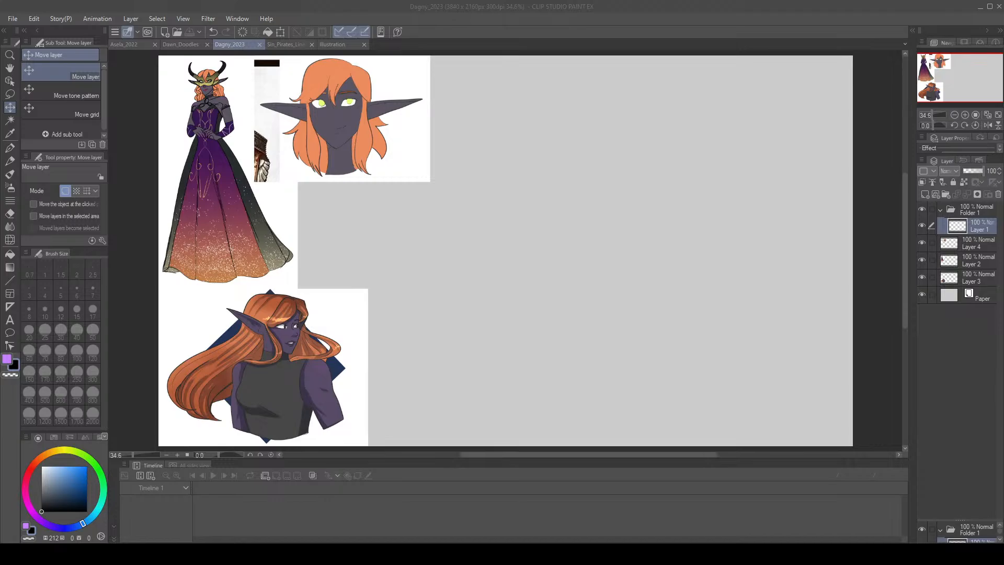
key(alt+Tab)
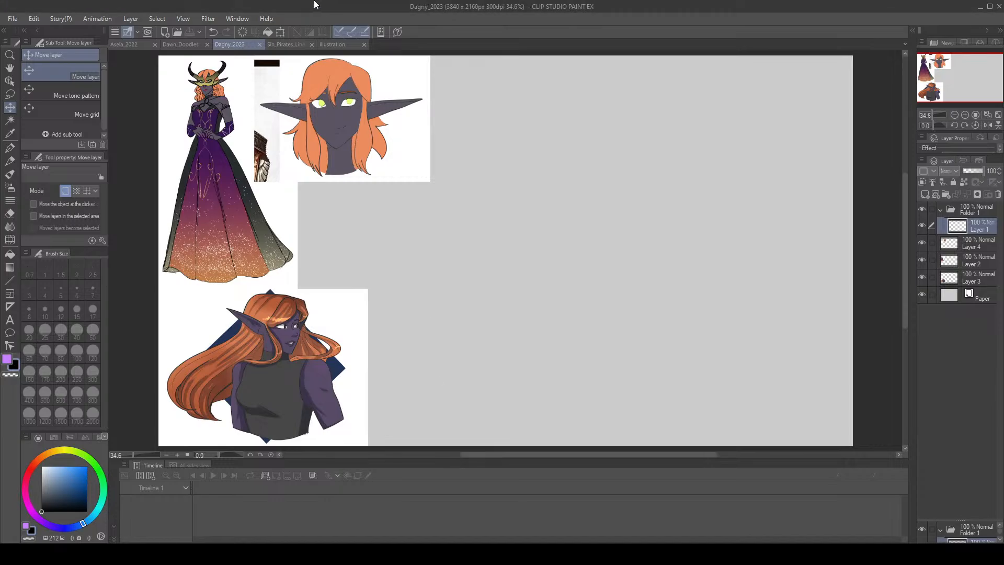
Narrow the bust image on Layer 3 from its inner side with Free Transform and save the file.
click(921, 275)
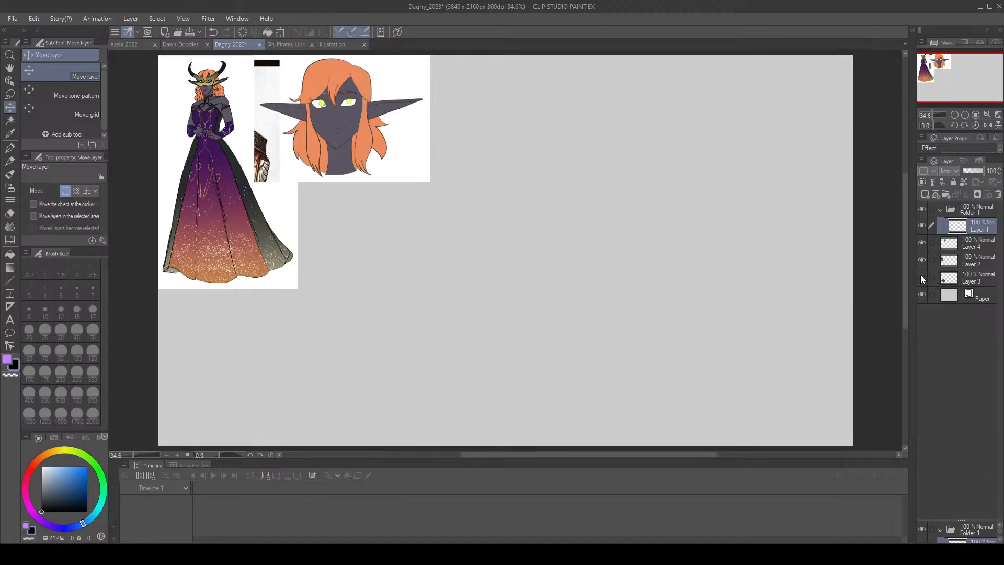
click(920, 274)
click(960, 271)
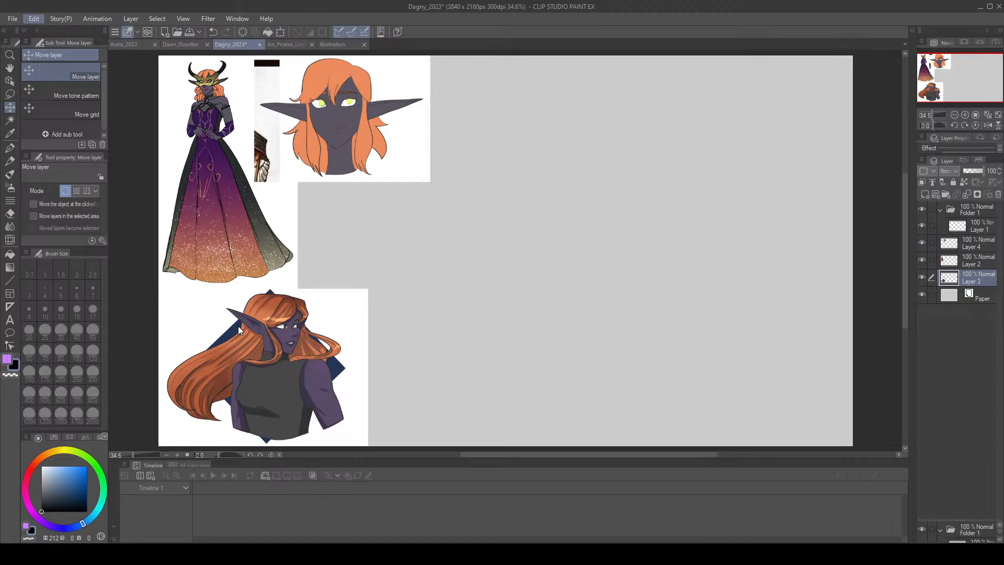
key(ctrl+t)
drag(369, 367, 335, 370)
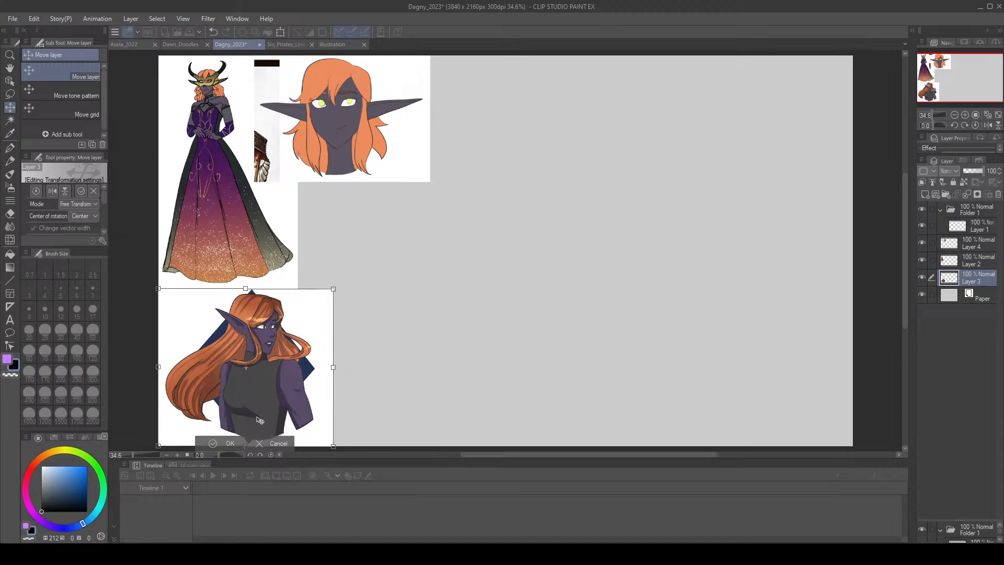
click(228, 442)
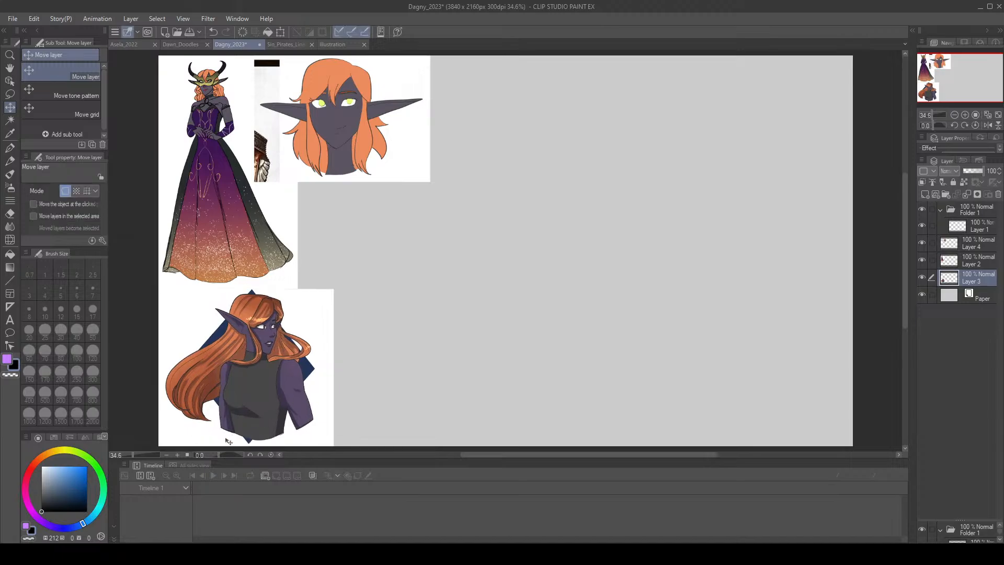
click(191, 35)
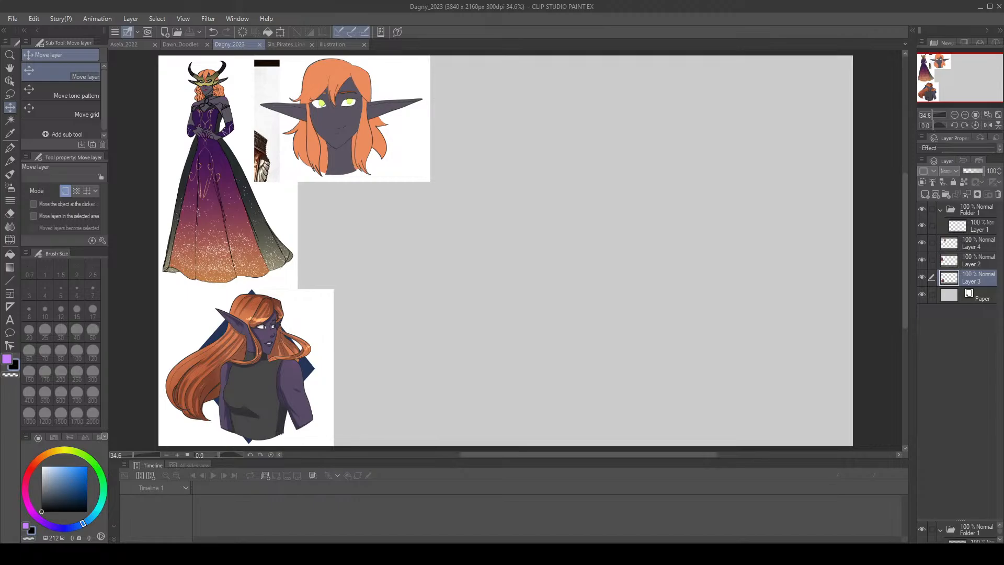
Open the Rory drawing file.
click(37, 61)
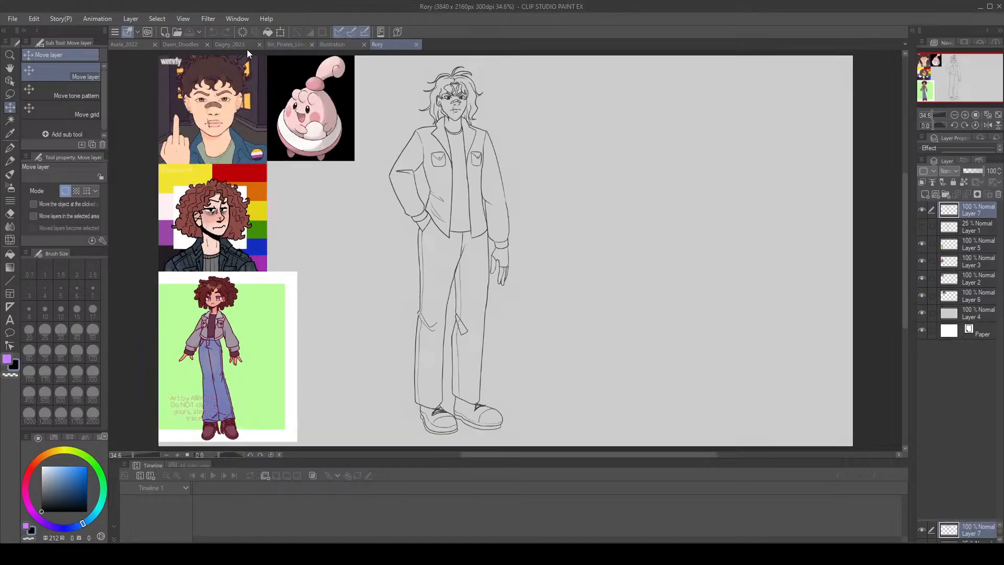
Reorder the open files so Rory comes before Dagny_2023, and close the Dagny_2023 file.
drag(247, 49, 212, 48)
click(285, 46)
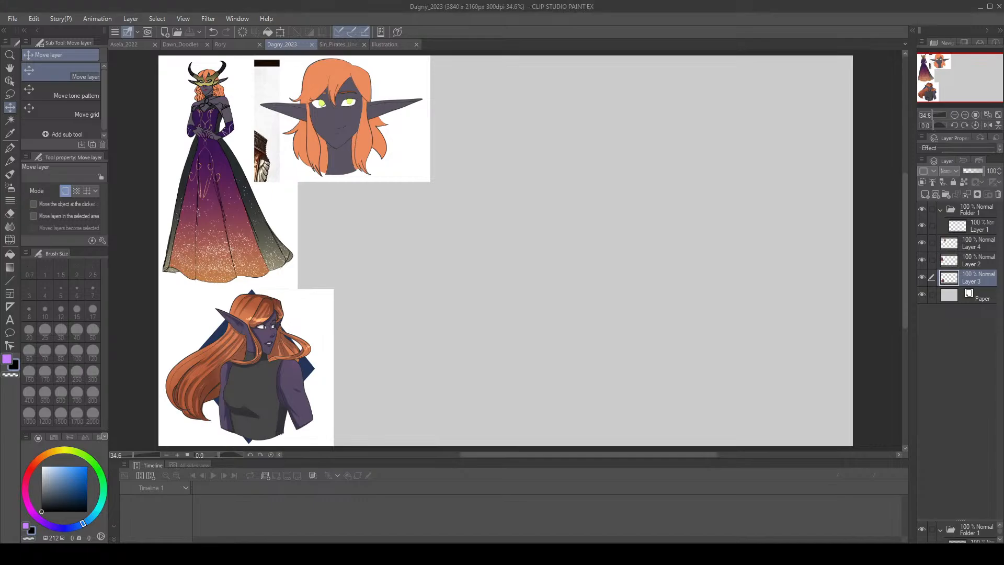
click(312, 45)
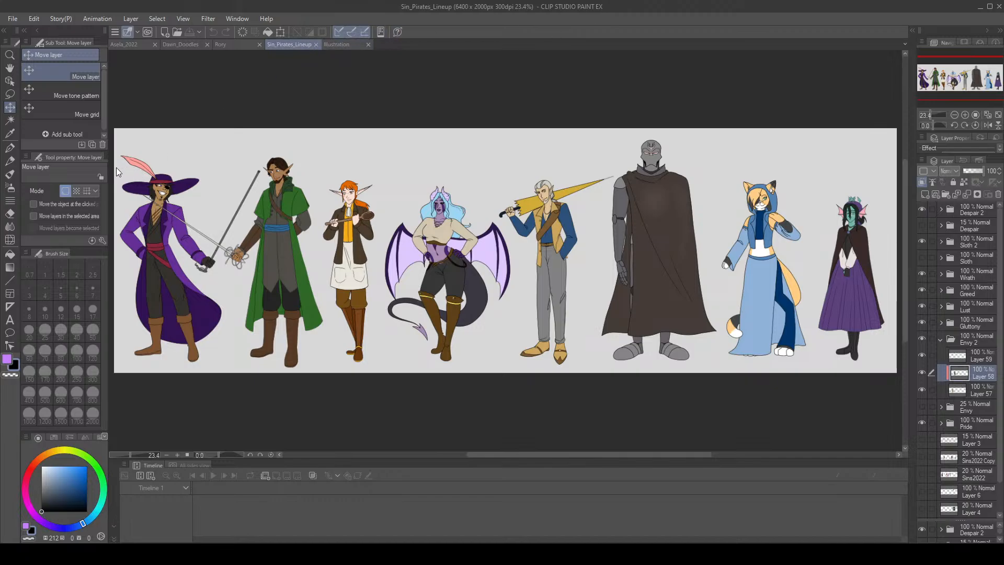
Dock the Sin_Pirates_Lineup file in a narrow pane beside the blank illustration, showing the purple-coated pirate.
drag(110, 174, 110, 174)
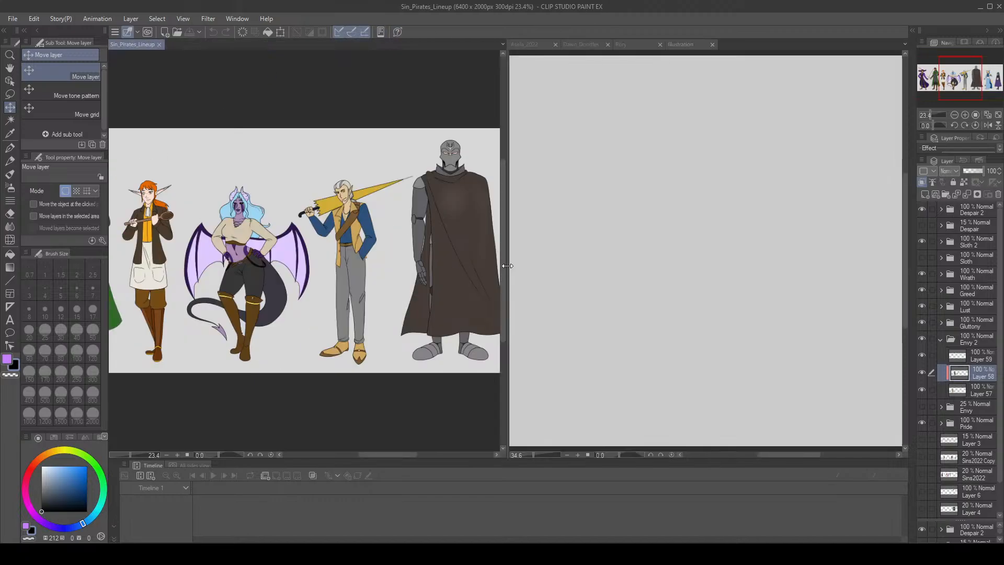
drag(508, 265, 296, 266)
drag(979, 66, 931, 66)
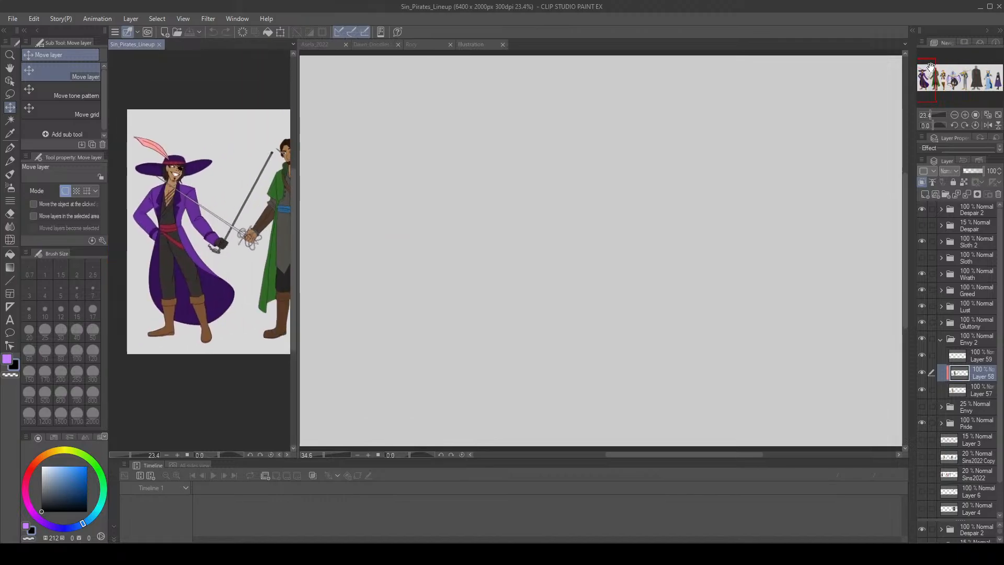
In the blank Illustration file, add two layer folders above Layer 1 and name them Clean and Sketch, with Clean uppermost.
click(472, 44)
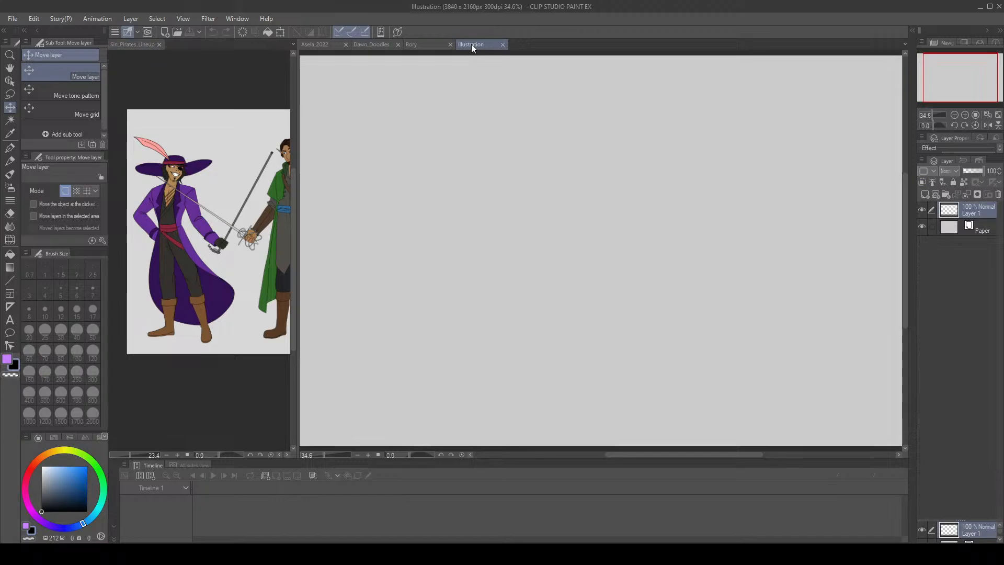
click(944, 194)
click(945, 195)
click(965, 228)
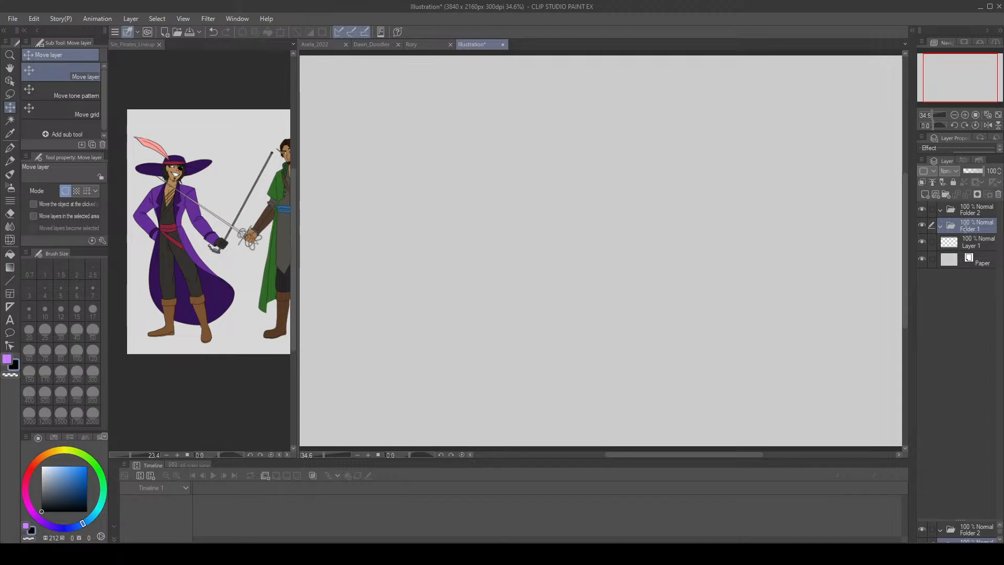
click(971, 215)
Add seven layer folders between the Clean and Sketch folders.
click(968, 241)
click(948, 194)
click(948, 194)
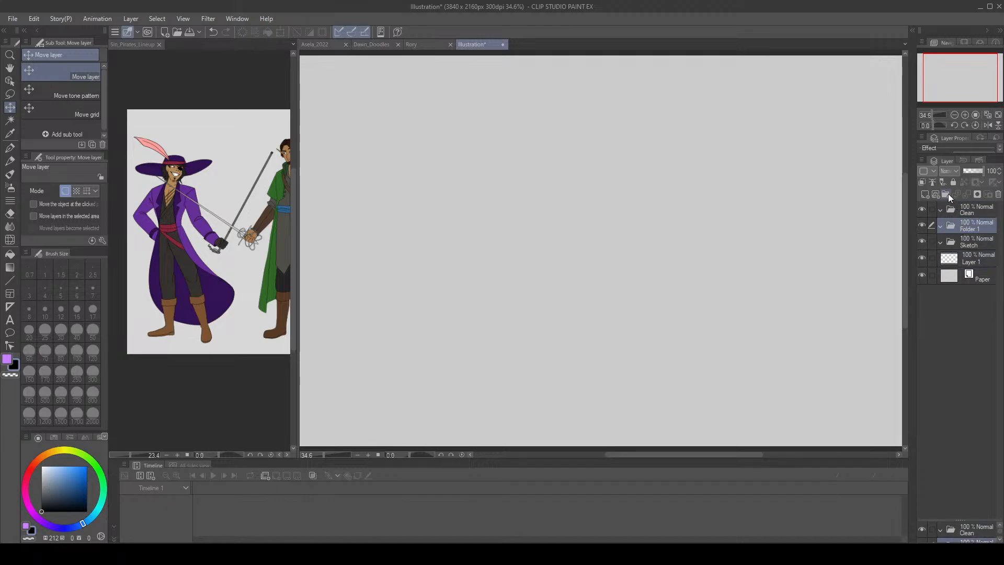
click(948, 194)
click(948, 194)
click(948, 194)
click(948, 193)
click(948, 194)
click(948, 194)
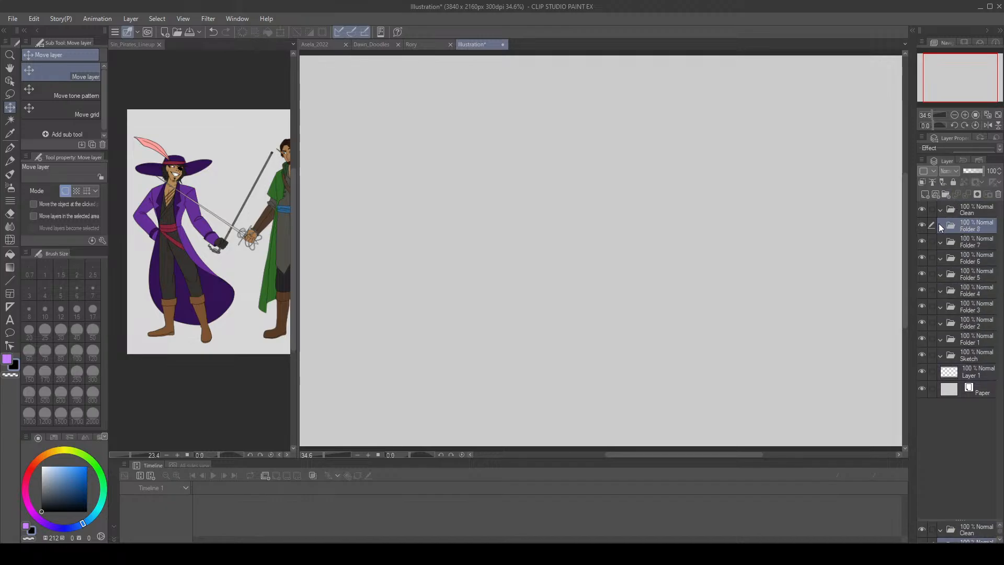
key(ctrl+z)
Move all seven numbered folders into the Sketch folder and rename Folder 1 as Pride.
click(932, 239)
click(931, 242)
click(932, 253)
click(932, 244)
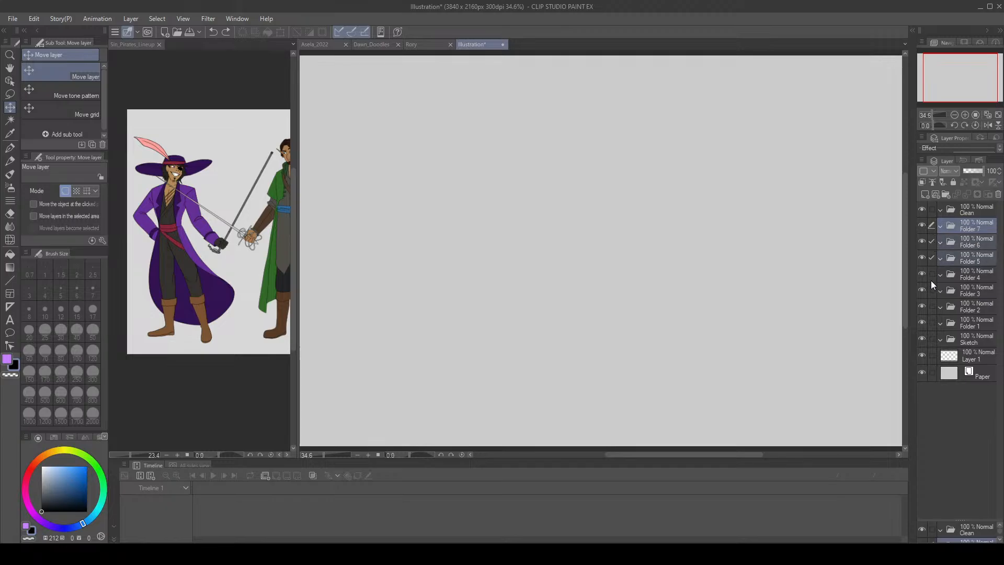
click(932, 274)
click(931, 290)
click(931, 306)
click(931, 322)
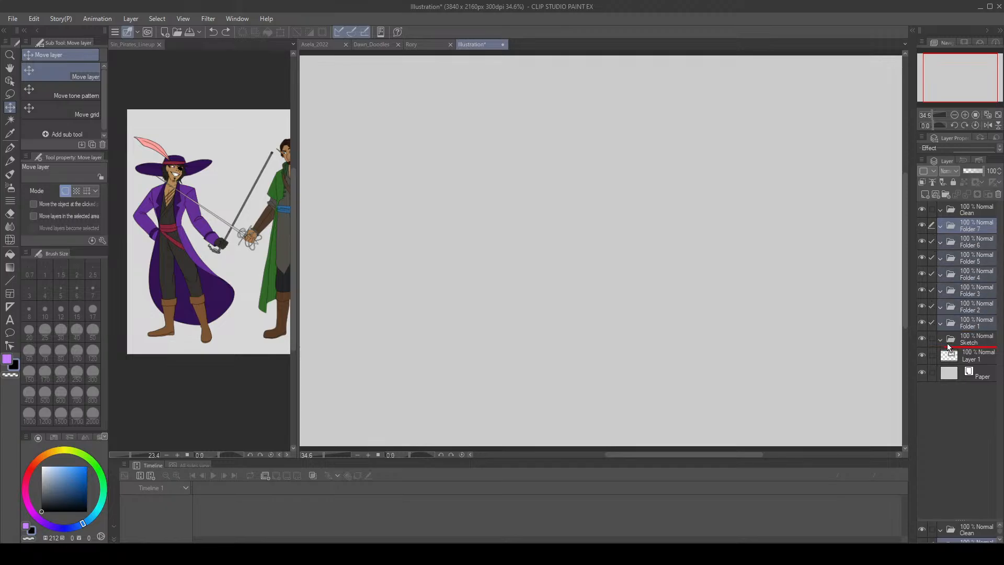
drag(947, 344, 958, 340)
key(ctrl+z)
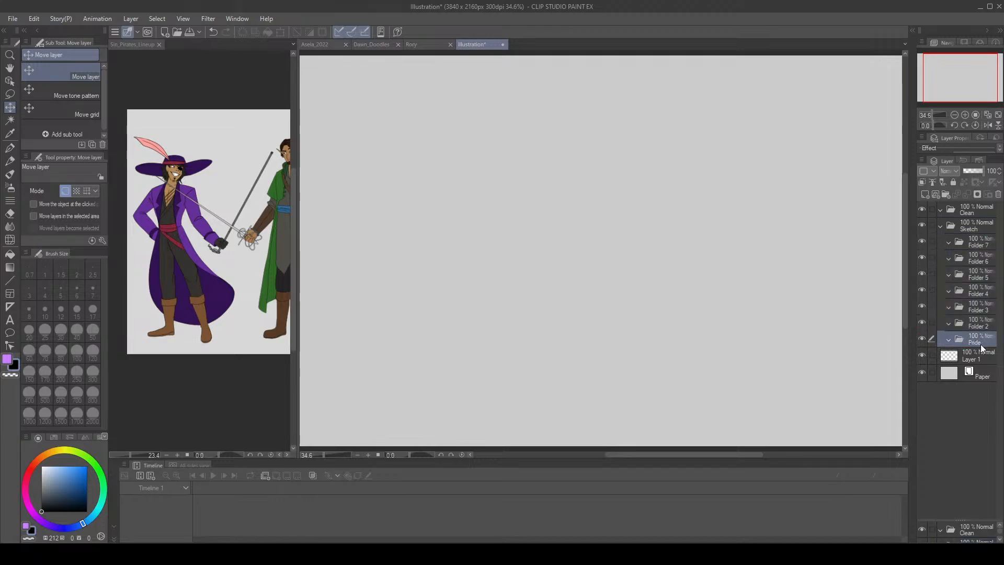
Rename Folder 2 as Envy and Folder 3 as Gluttony.
click(979, 324)
text(Envy)
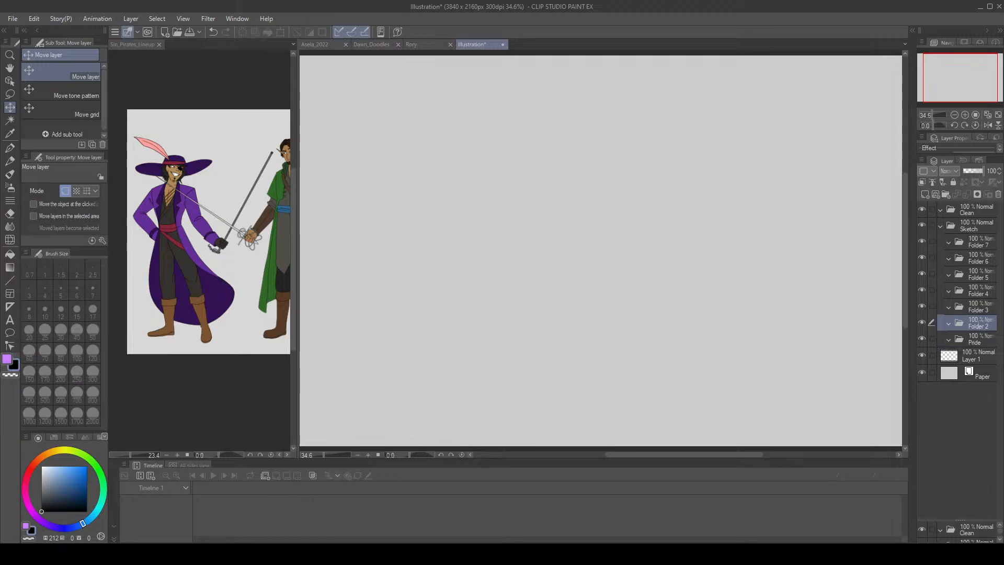
key(Return)
click(977, 313)
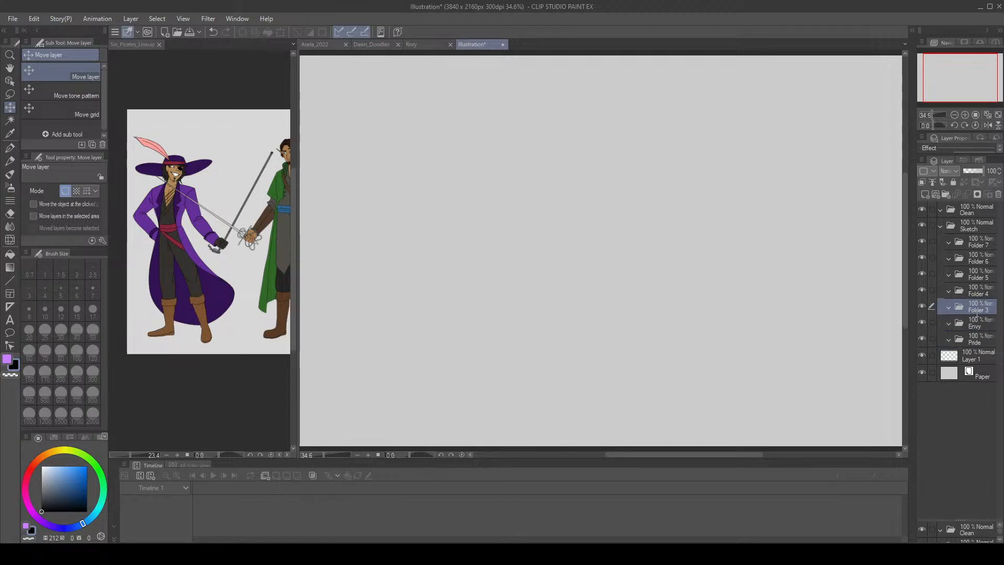
double_click(977, 311)
text(Gluttony)
key(Return)
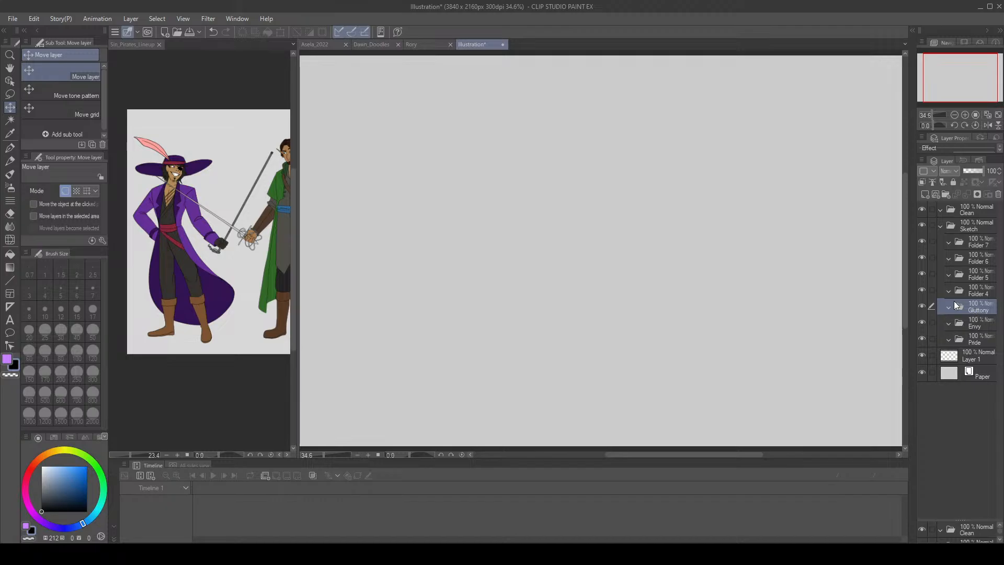
Check the folder order in Sin_Pirates_Lineup, then rename the illustration's Folder 4 as Lust and Folder 5 as Greed.
click(125, 45)
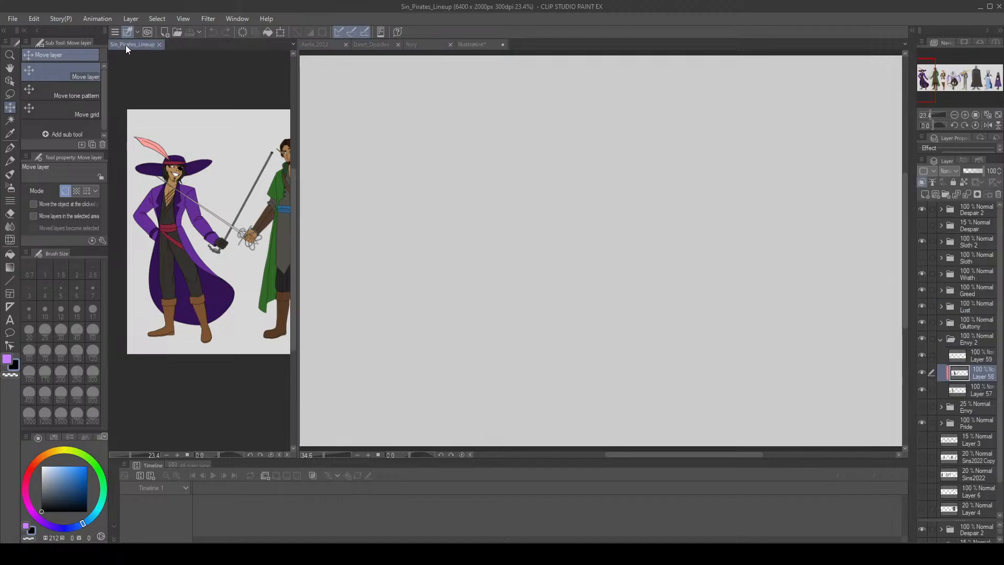
click(468, 44)
click(986, 295)
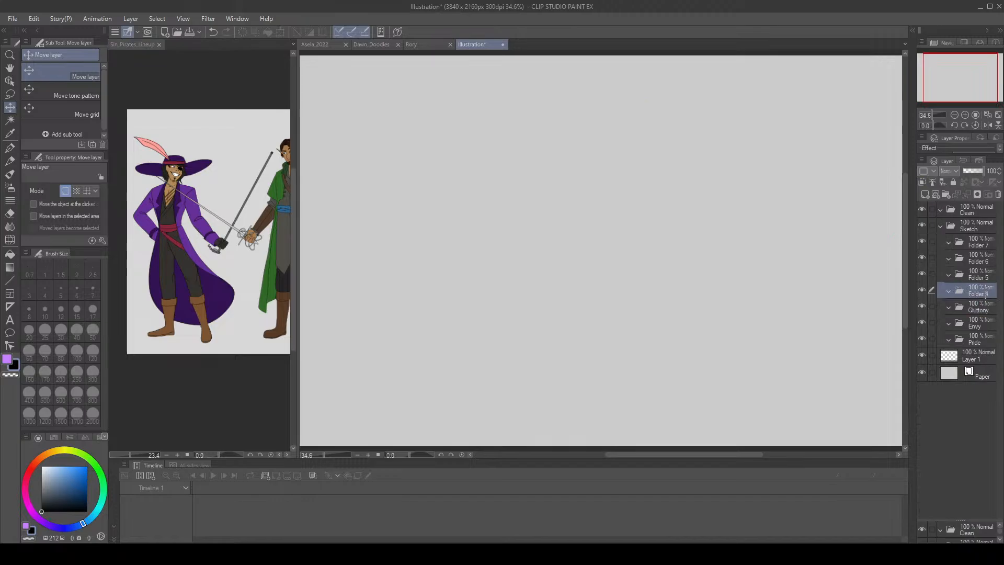
text(Lust)
key(Return)
double_click(986, 282)
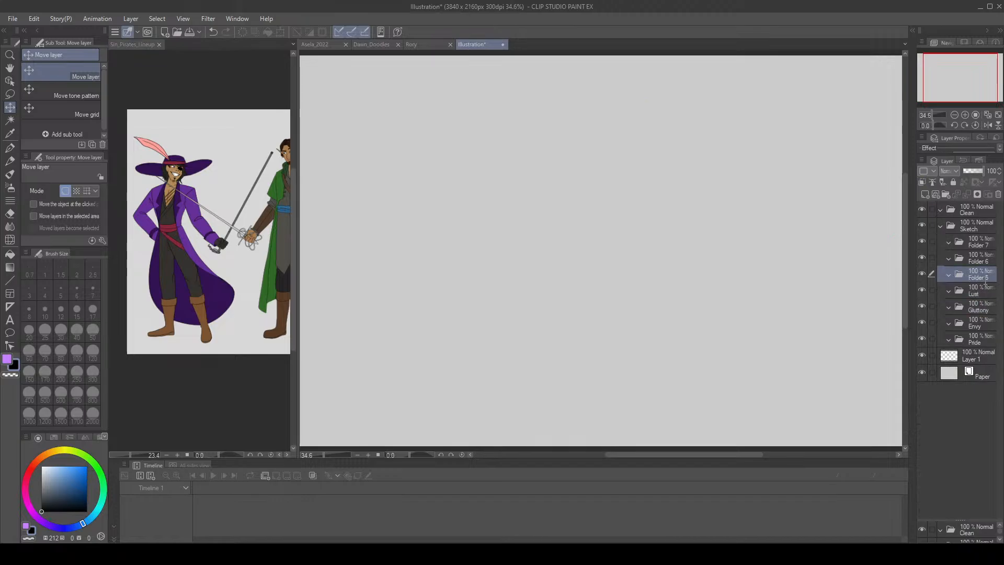
text(Greed)
Rename Folder 6 as Wrath and Folder 7 as Sloth.
click(977, 265)
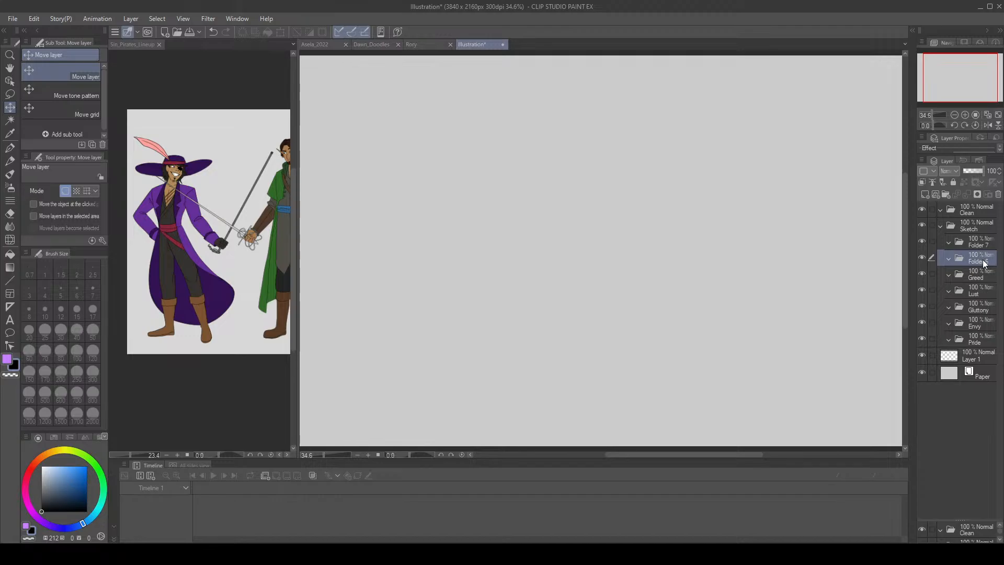
double_click(982, 261)
text(Wrath)
click(983, 249)
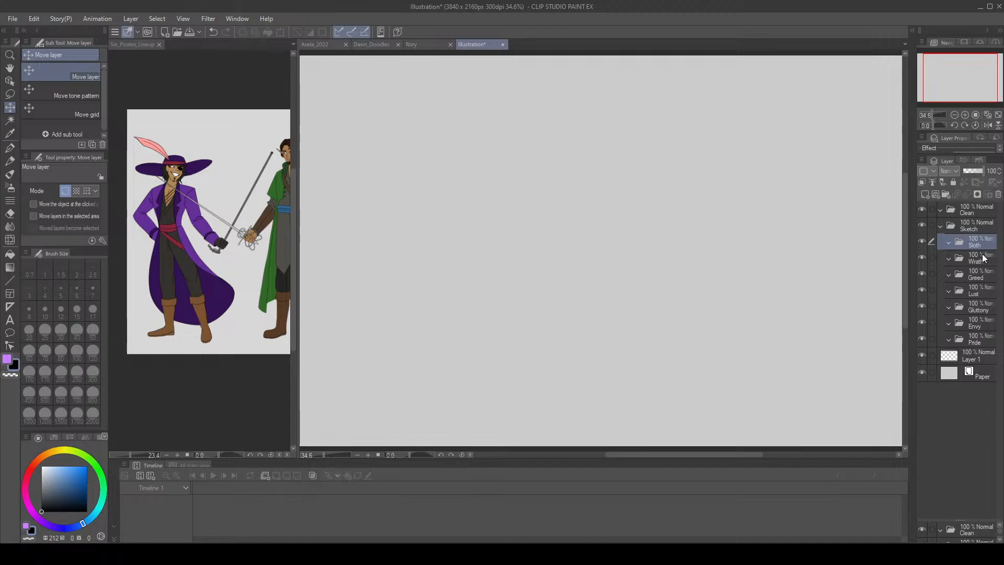
Move Layer 1 into the Pride folder, save the illustration as Seven_Seas_Stills, and fit the canvas in its pane.
click(971, 354)
drag(968, 345, 964, 339)
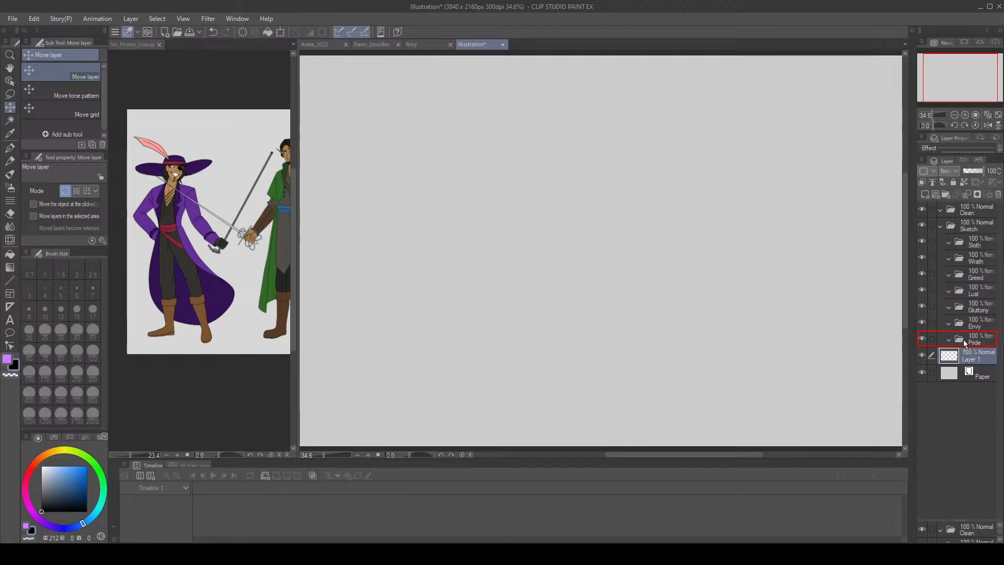
click(190, 32)
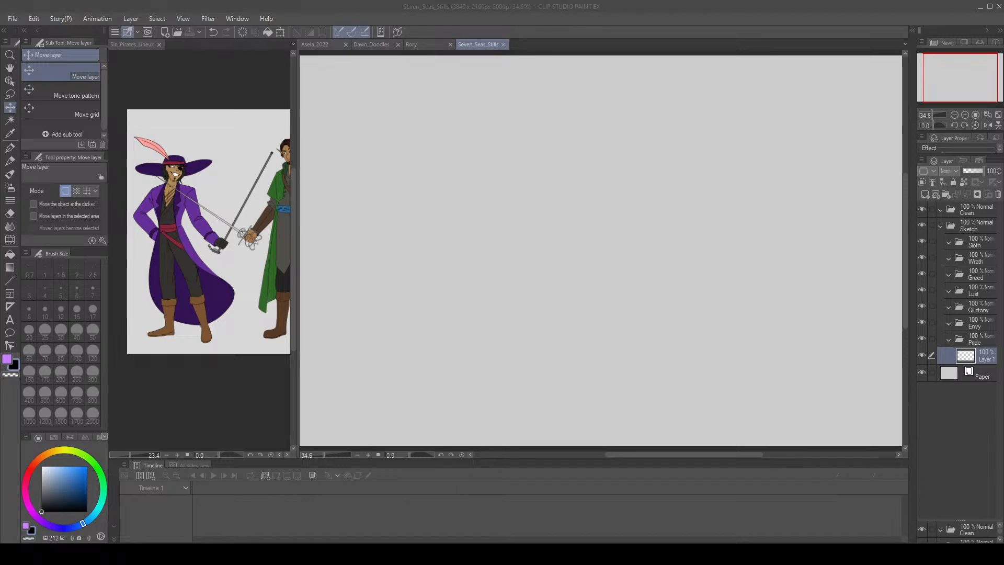
click(987, 116)
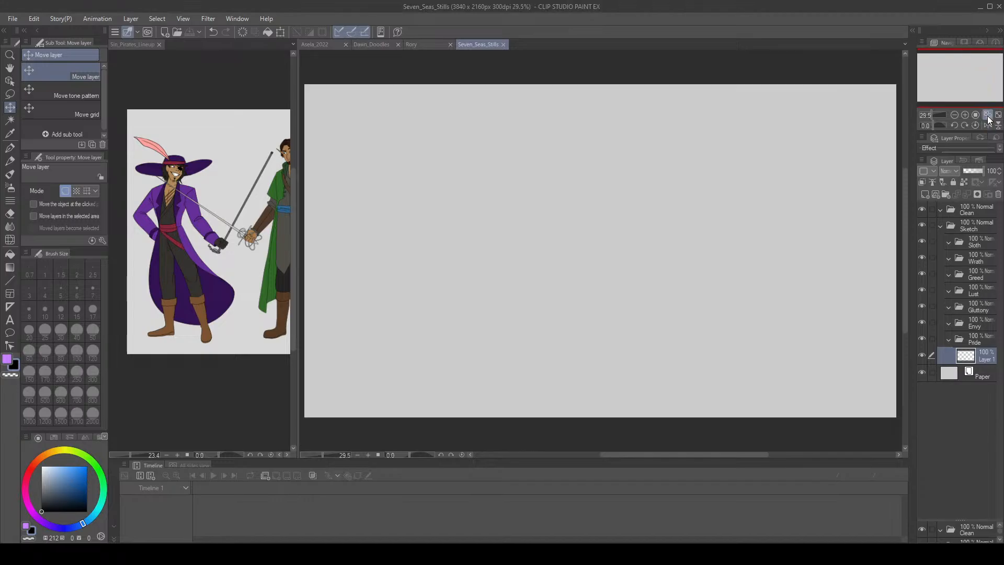
Regroup Sin_Pirates_Lineup with the other open files in a single pane and fit the whole lineup in view.
click(123, 44)
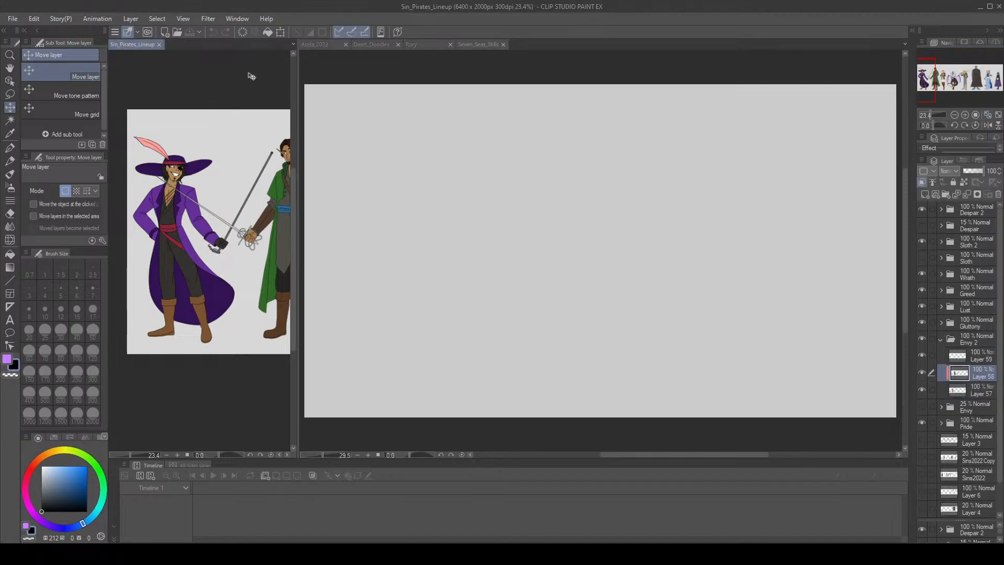
drag(142, 44, 579, 43)
click(988, 115)
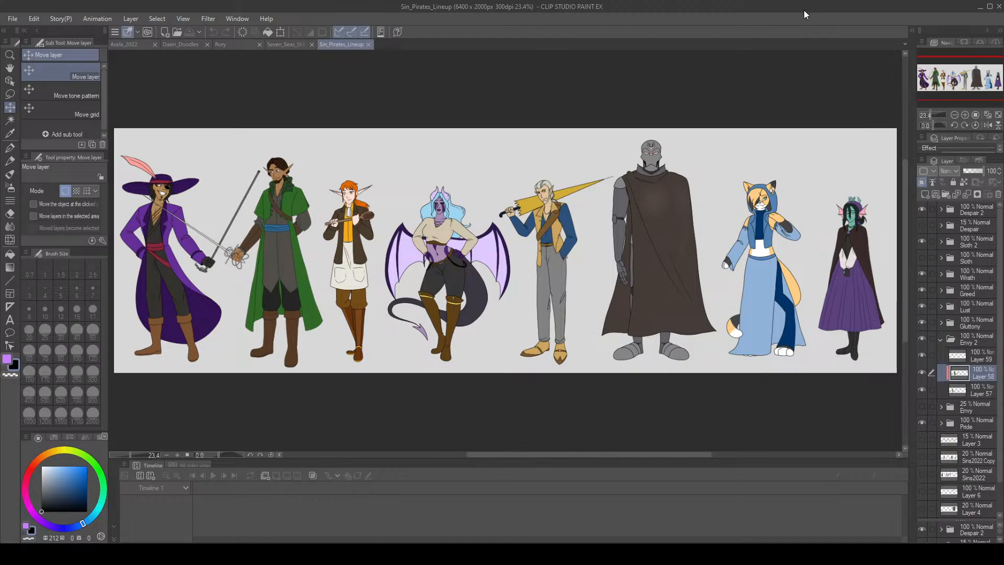
Add a new layer above the lineup's folders and handwrite "Pride" in black above the purple-coated pirate with the Sketch Pen.
click(933, 197)
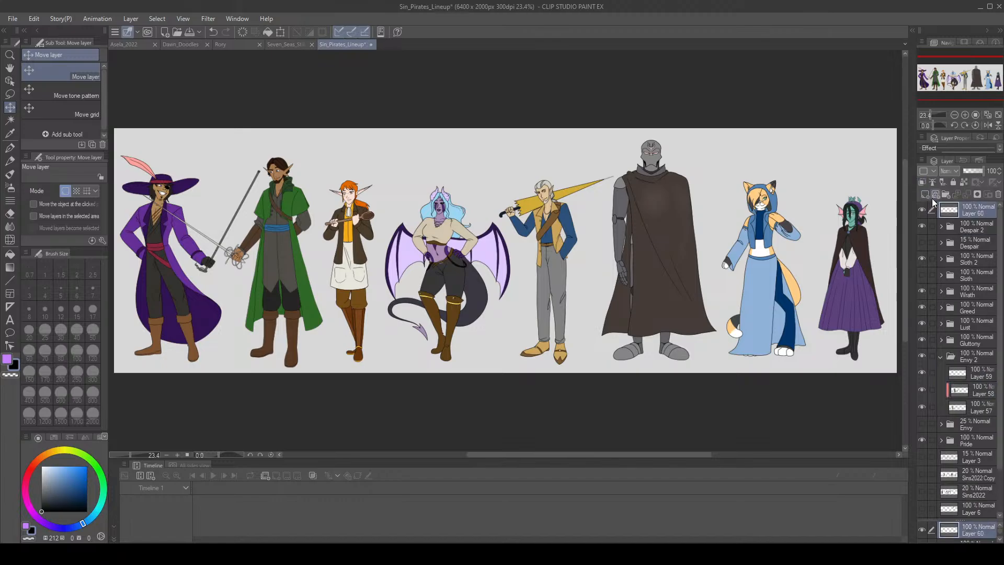
click(9, 359)
click(15, 366)
click(11, 146)
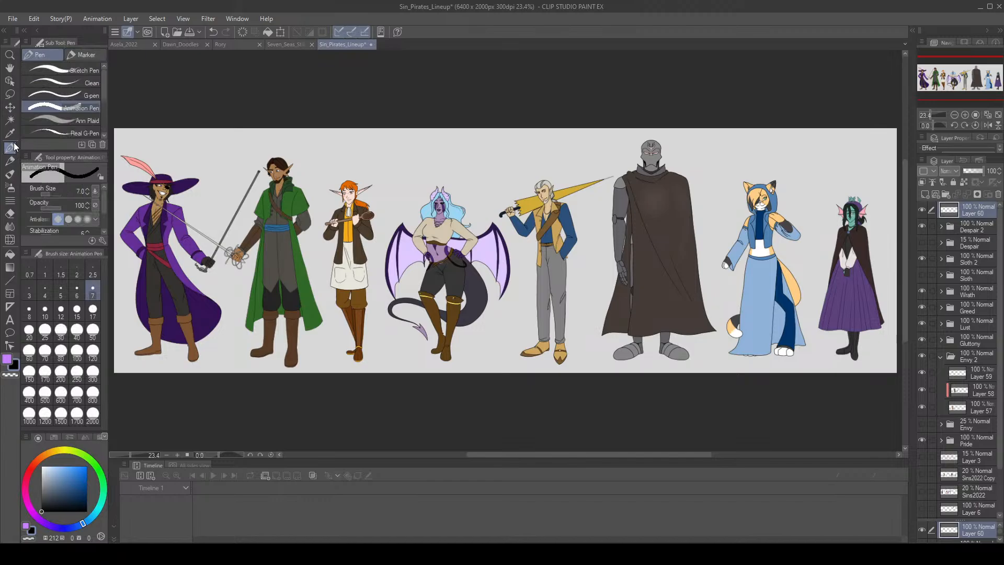
click(63, 70)
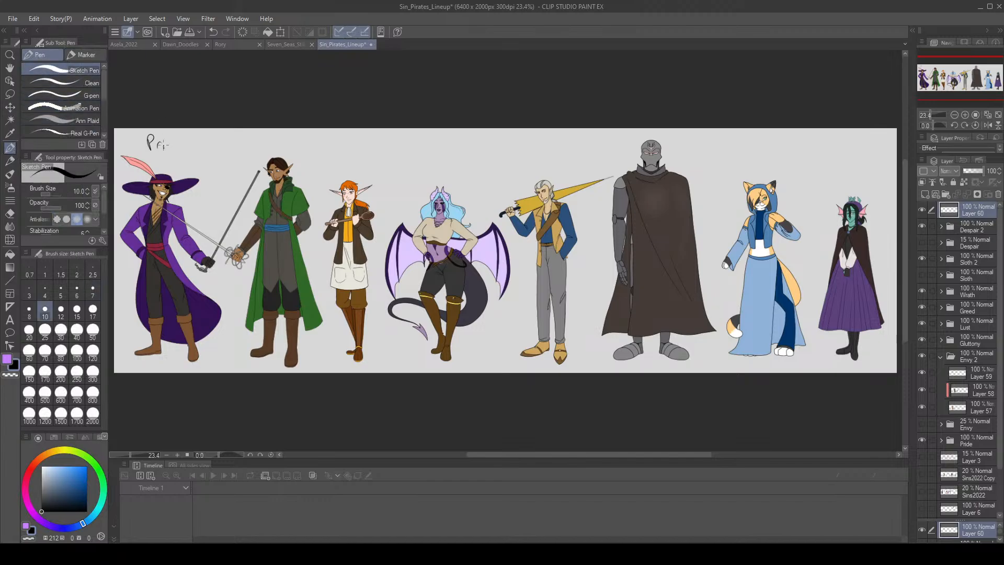
drag(170, 141, 182, 136)
Handwrite the labels "Envy", "Gluttony" and "Lust" above the second, third and fourth figures.
mouse_move(259, 137)
mouse_down()
mouse_move(291, 141)
mouse_move(281, 153)
mouse_move(350, 163)
mouse_up()
drag(346, 156, 356, 162)
key(ctrl+z)
drag(351, 156, 365, 157)
mouse_move(368, 156)
mouse_down()
mouse_move(372, 173)
mouse_move(430, 172)
mouse_up()
drag(430, 166, 436, 171)
drag(438, 168, 451, 172)
drag(445, 166, 457, 165)
Handwrite the labels "Greed", "Wrath" and "Sloth" above the fifth, sixth and seventh figures.
drag(536, 162, 546, 173)
drag(548, 169, 557, 172)
drag(628, 133, 639, 143)
drag(639, 137, 649, 142)
drag(644, 136, 654, 141)
drag(654, 137, 658, 142)
drag(753, 168, 756, 177)
drag(758, 175, 770, 179)
drag(766, 173, 774, 172)
drag(774, 168, 779, 179)
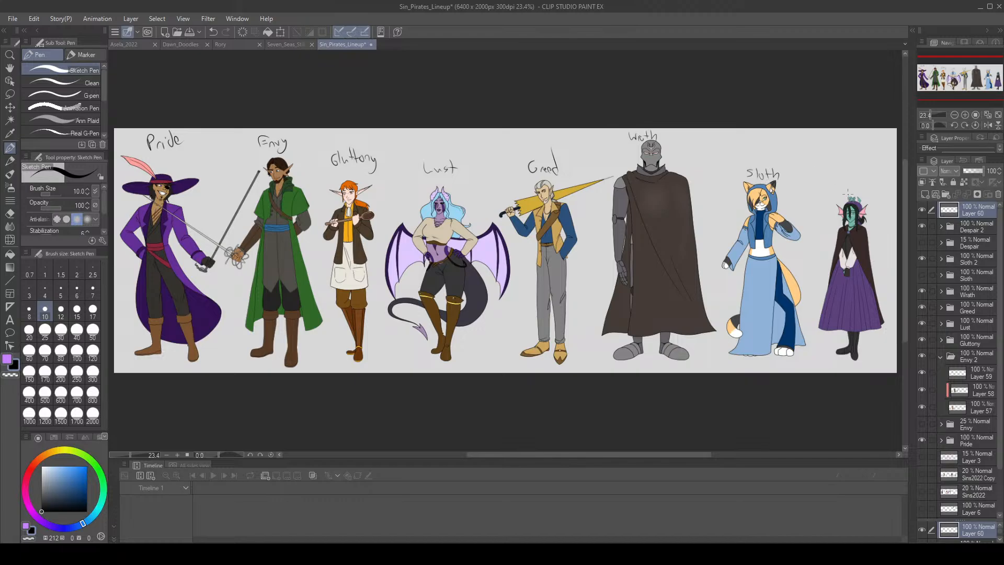
Undo the stroke started above the last figure and delete the layer holding the handwritten labels.
mouse_move(839, 200)
mouse_down()
mouse_move(863, 179)
mouse_move(836, 222)
mouse_move(865, 178)
mouse_move(843, 197)
mouse_up()
key(ctrl+z)
key(Delete)
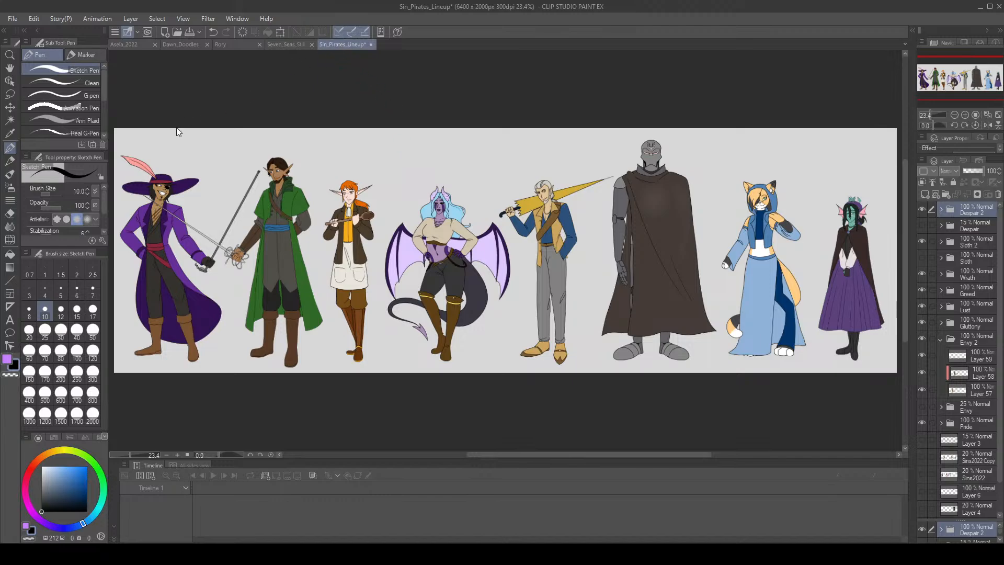
Dock Sin_Pirates_Lineup in a narrower pane beside the Seven_Seas_Stills canvas and zoom in on the purple-coated pirate.
drag(120, 150, 112, 152)
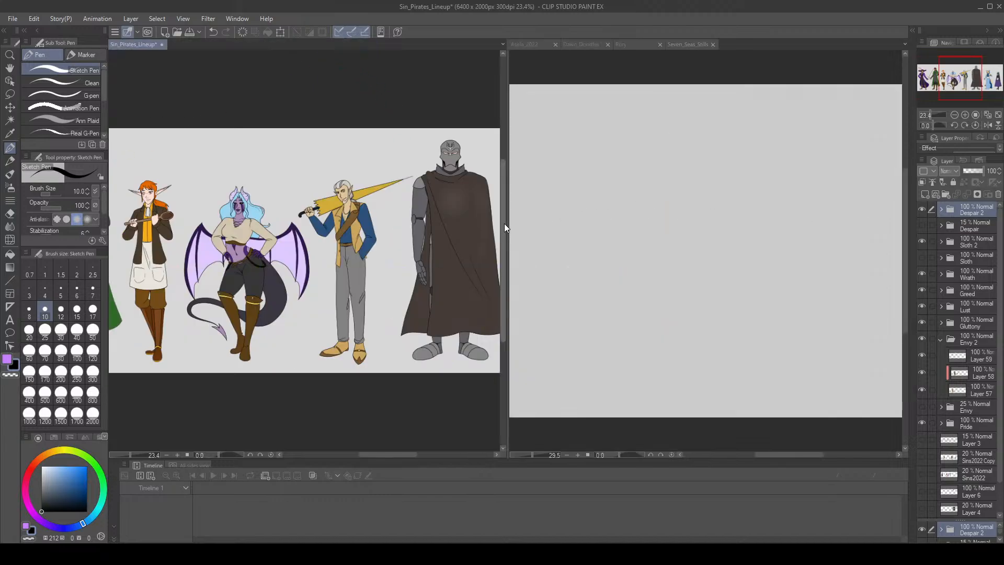
drag(506, 223, 426, 222)
drag(957, 78, 907, 79)
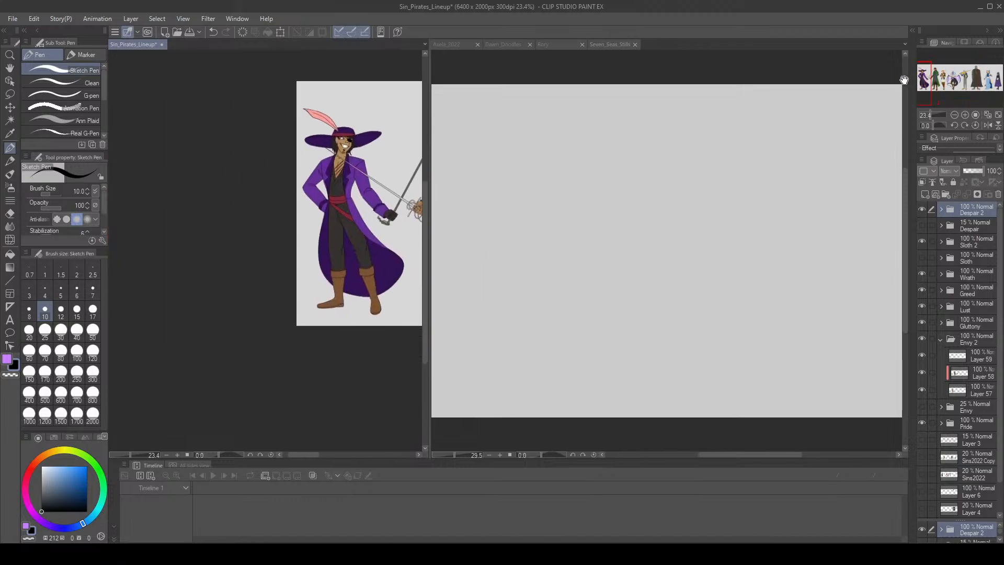
scroll(405, 179, up, 5)
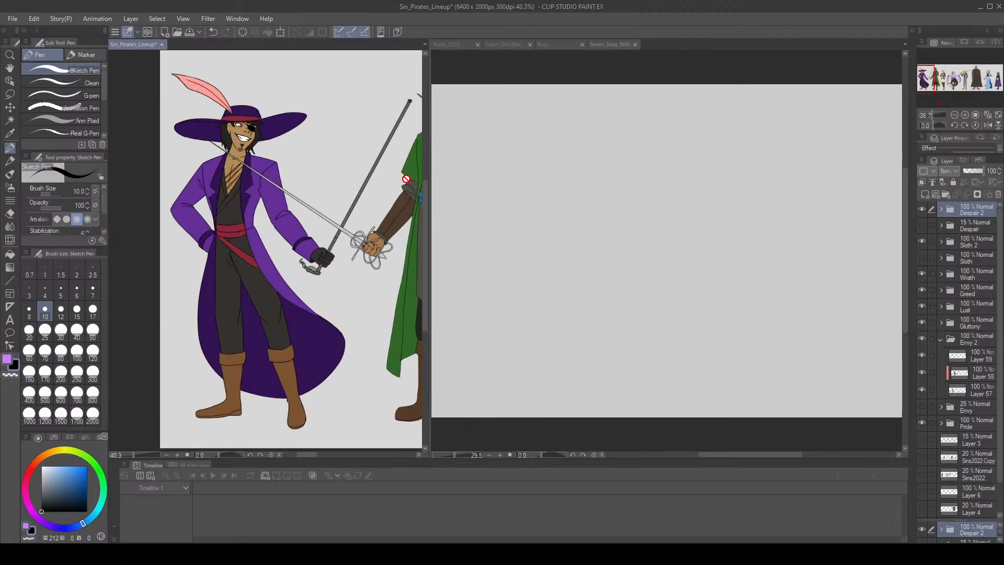
click(614, 45)
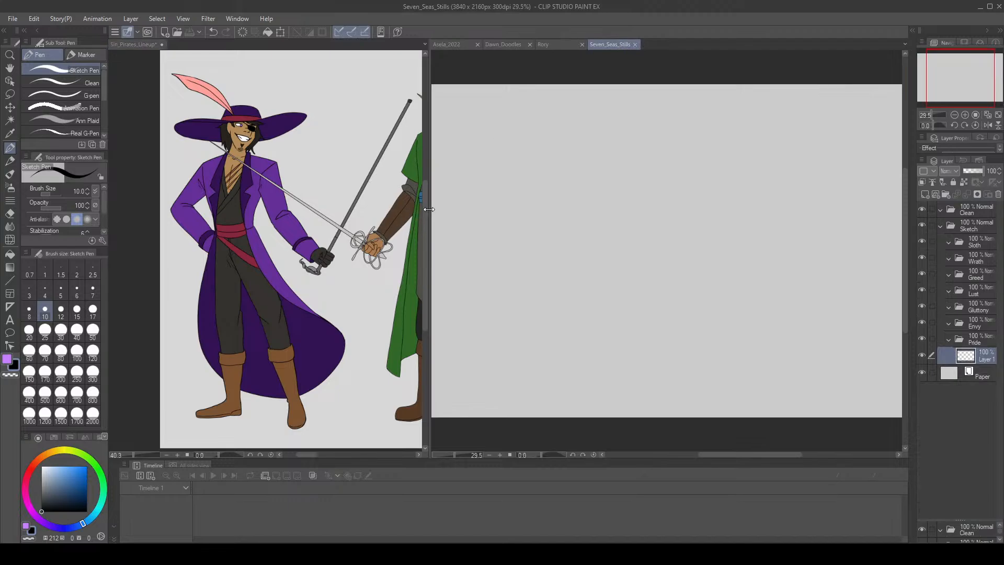
drag(429, 209, 390, 209)
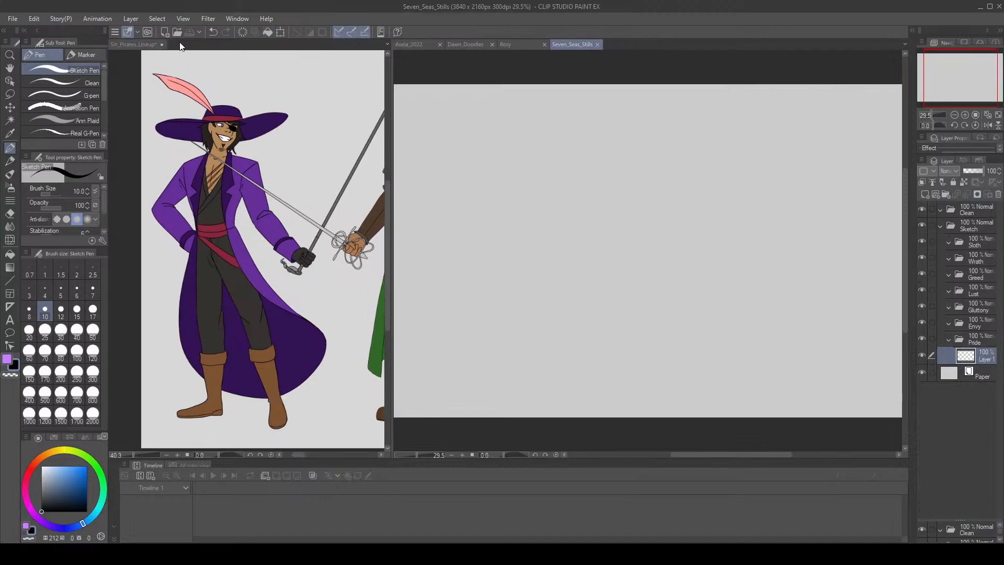
click(135, 44)
drag(924, 71, 926, 72)
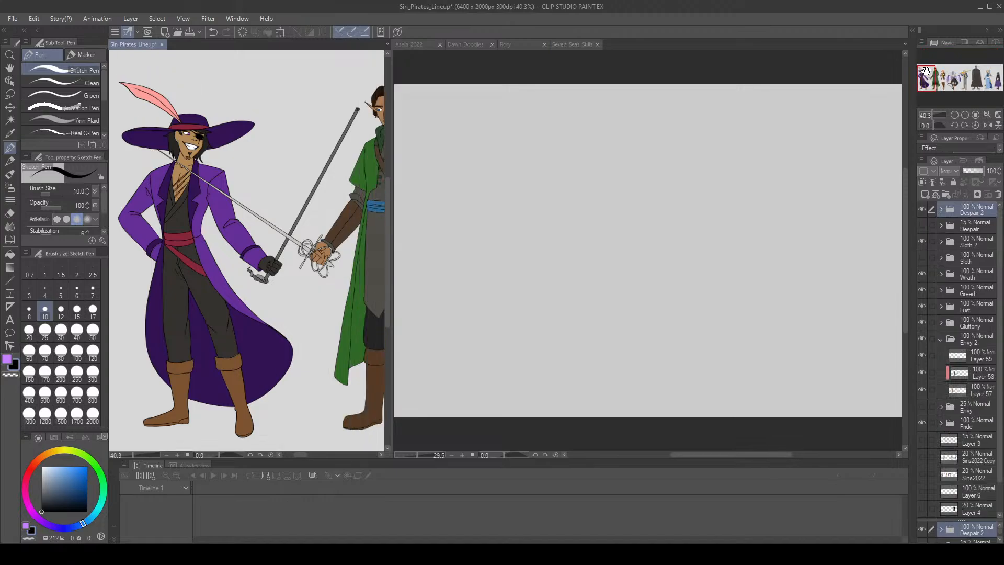
Narrow the lineup pane, recentre it on the purple-coated pirate, and return to the Seven_Seas_Stills canvas.
drag(393, 237, 371, 234)
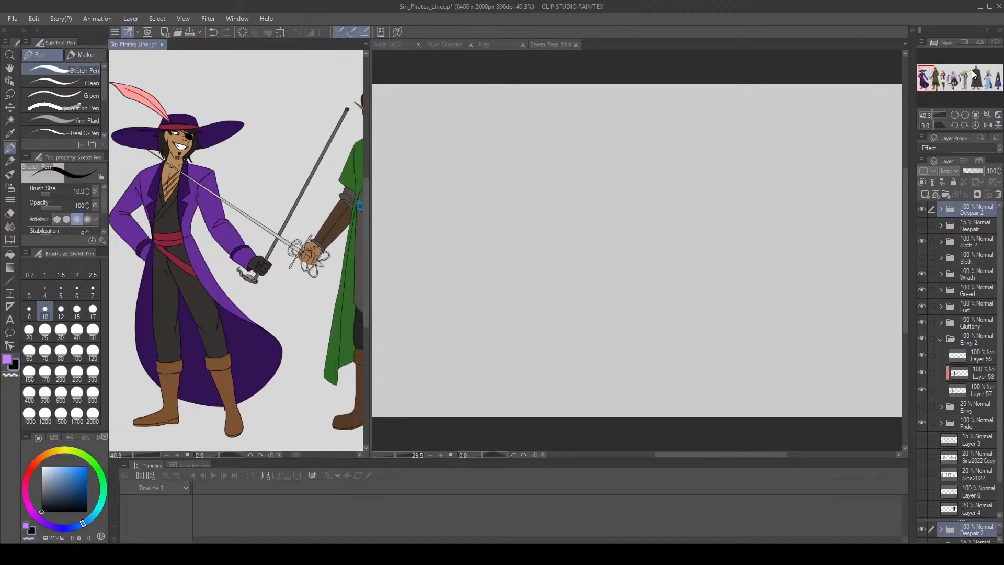
mouse_move(293, 456)
mouse_down()
mouse_move(280, 453)
mouse_move(297, 453)
mouse_up()
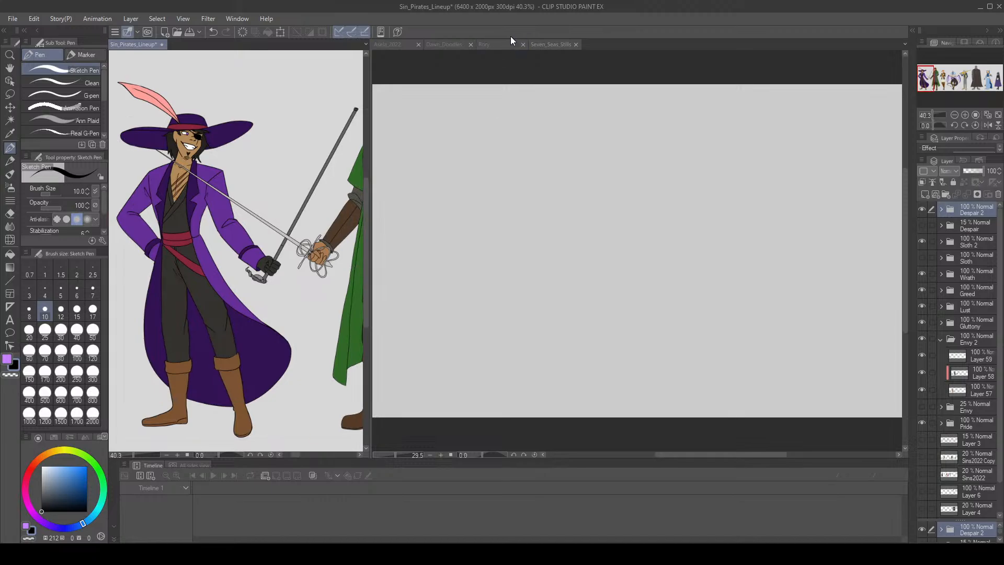
click(554, 45)
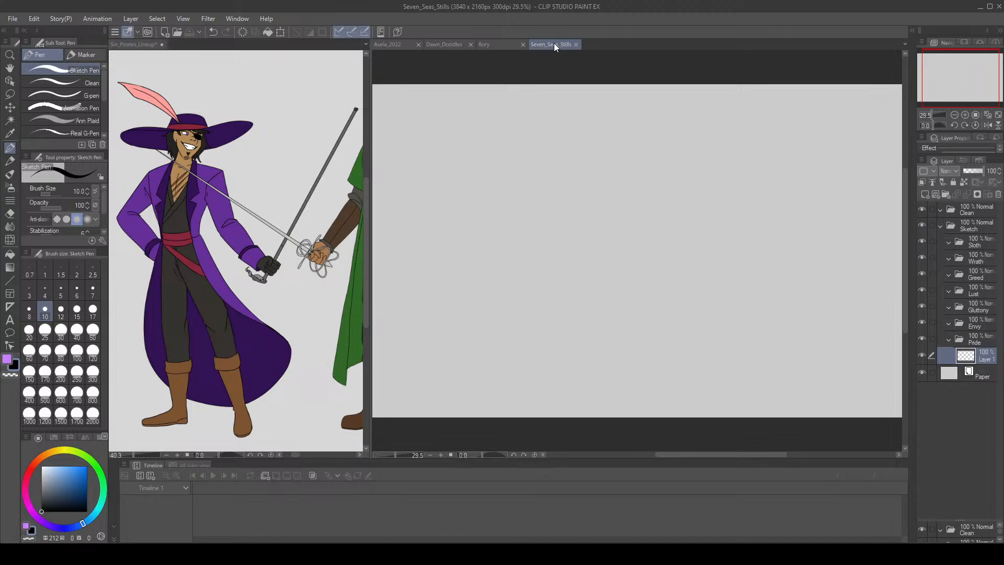
Set the drawing colour to a mid-dark grey with saturation 0 and value 50.
click(7, 358)
drag(51, 477, 37, 482)
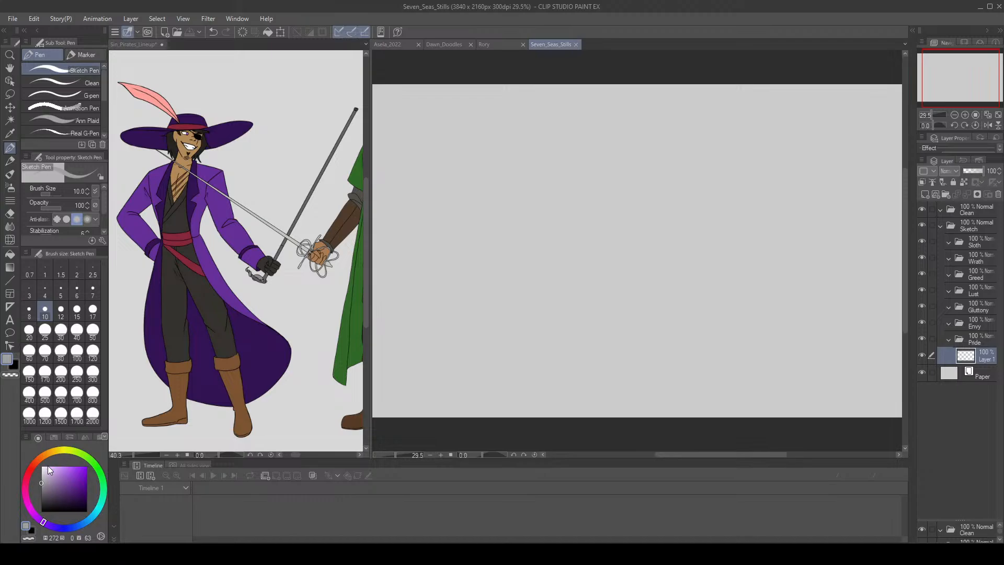
click(35, 485)
drag(35, 483, 32, 491)
Create a layer folder named Refs directly above the Paper layer.
click(987, 115)
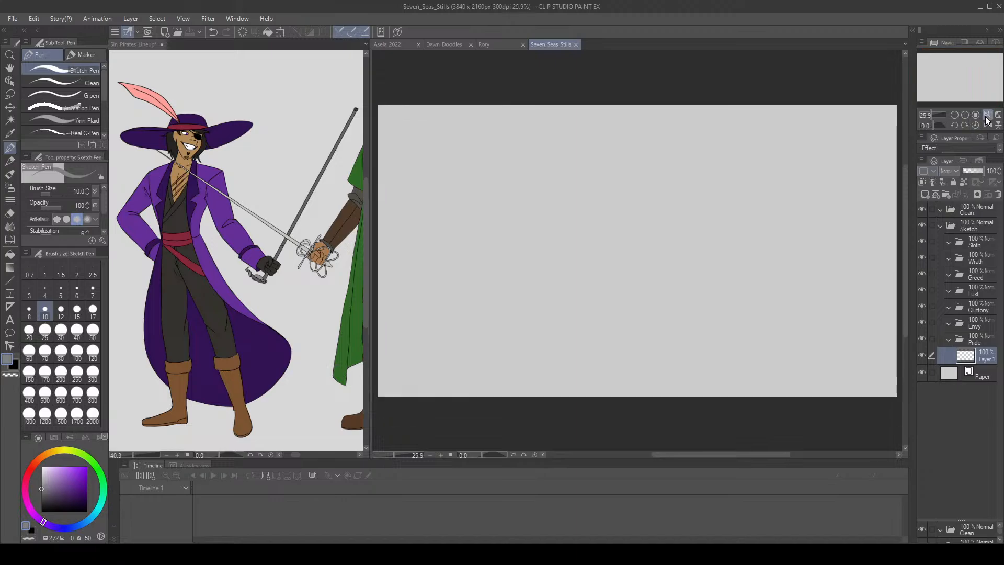
click(981, 373)
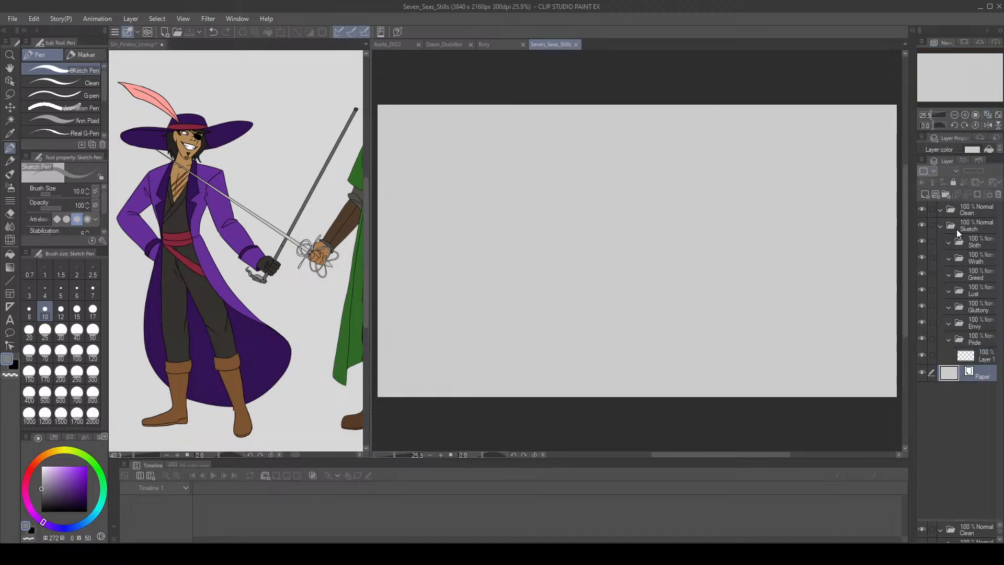
click(945, 194)
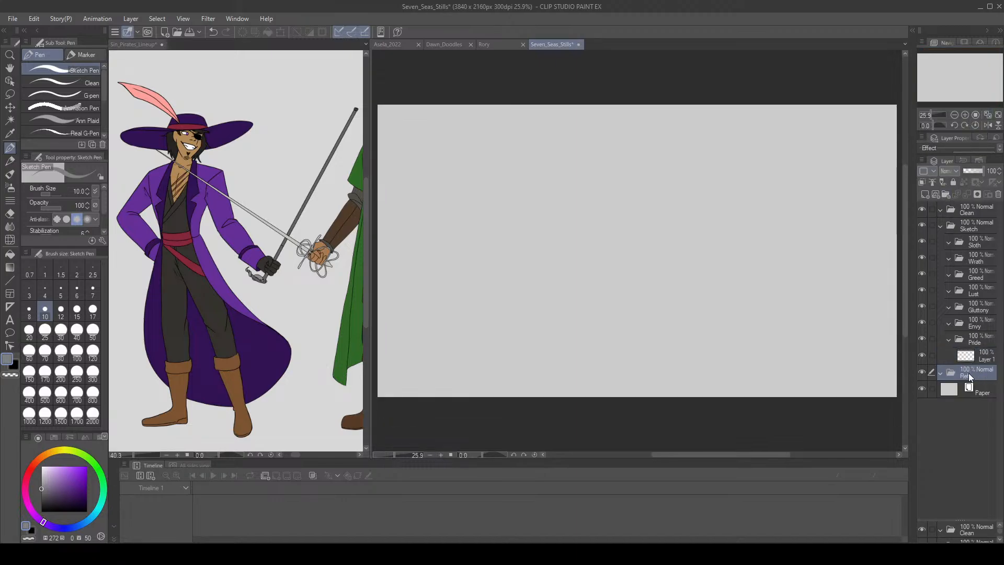
Paste the photo of the white-shirted figure with a sword into the Refs folder and scale it up slightly.
key(ctrl+v)
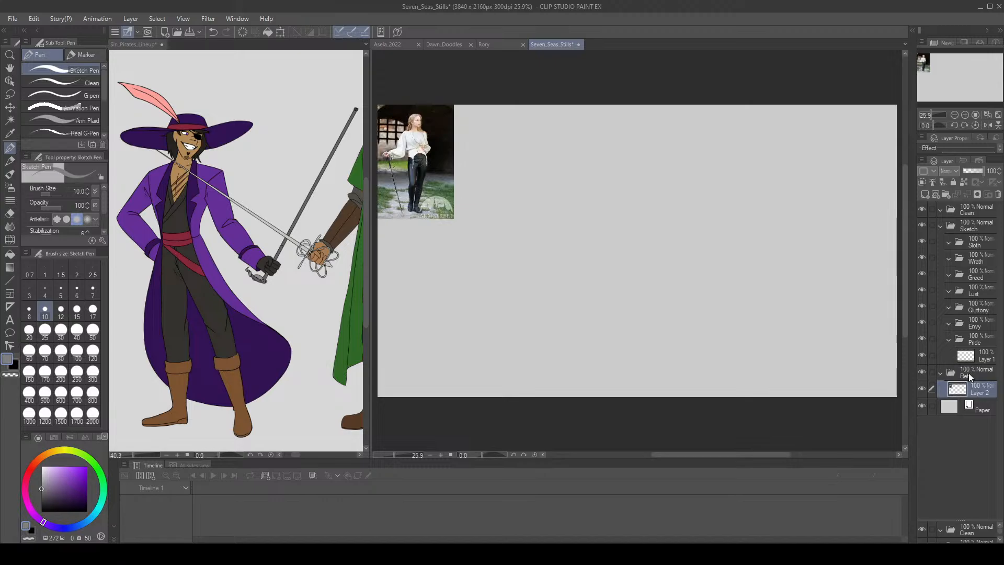
click(283, 34)
drag(454, 218, 473, 247)
click(388, 260)
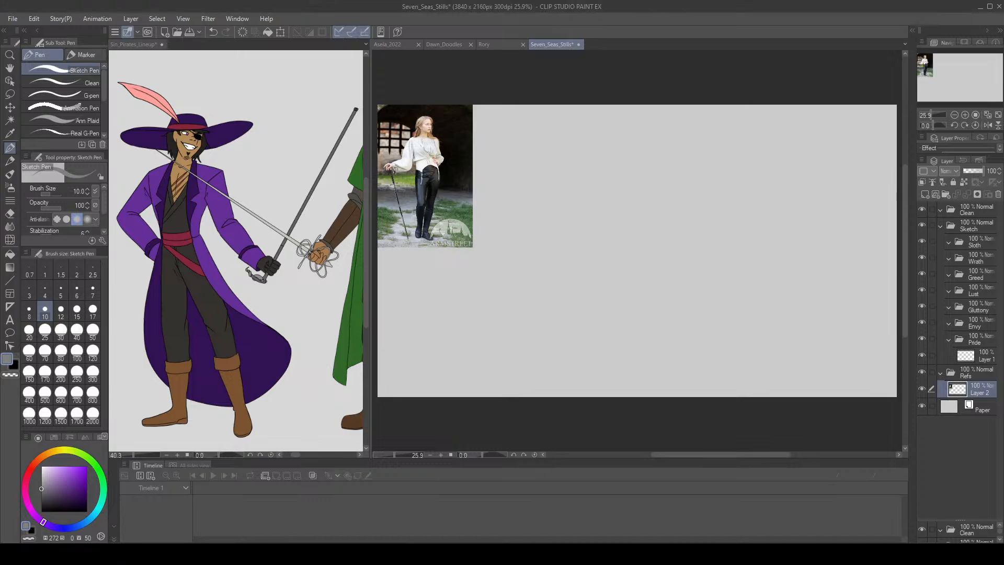
Paste the sepia gesture drawing, move it below the photo, and scale it to about the photo's width.
key(ctrl+v)
click(9, 107)
mouse_move(448, 170)
mouse_down()
mouse_move(445, 316)
mouse_move(474, 361)
mouse_up()
key(ctrl+t)
click(393, 380)
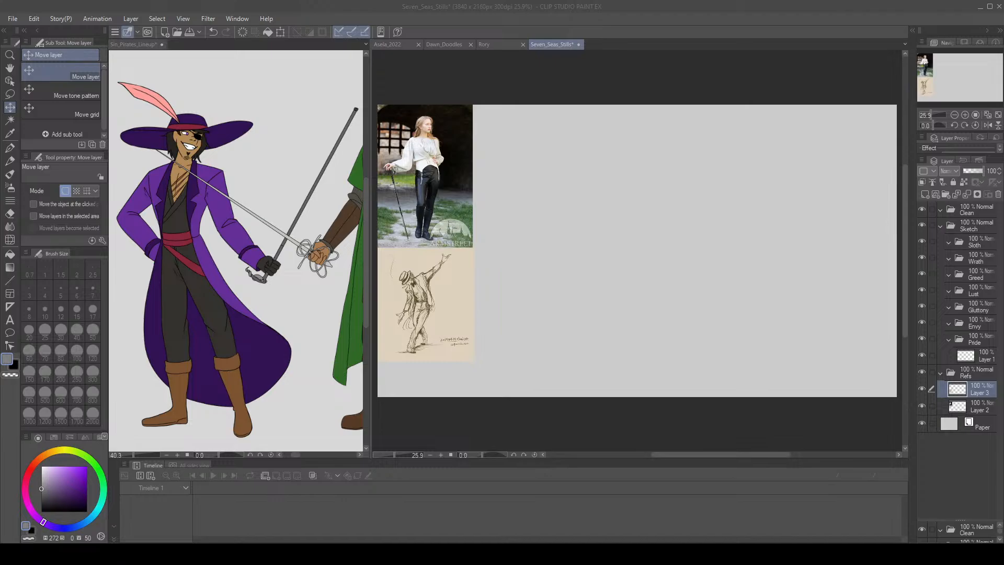
Paste the top-hat character with the cane as a third reference and place it beside the photo.
key(alt+Tab)
key(ctrl+v)
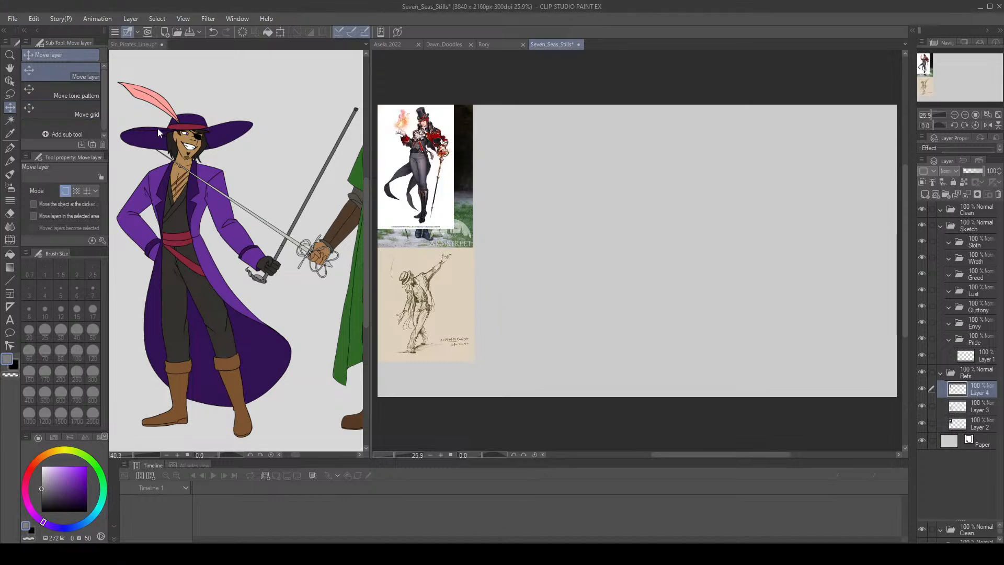
drag(398, 176, 484, 175)
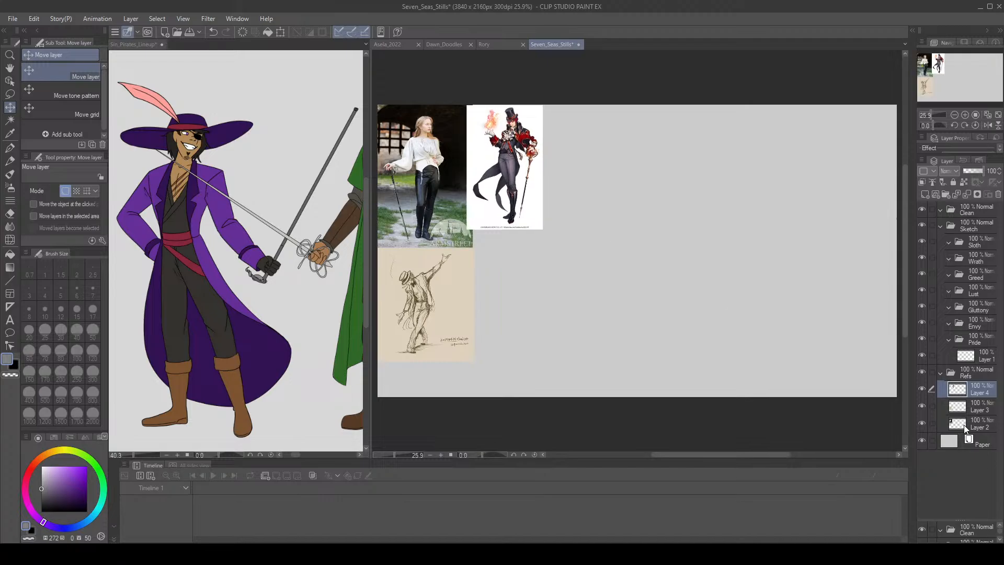
Make Layer 1 in the Pride folder active, choose the Sketch Pen, and save the file.
click(978, 360)
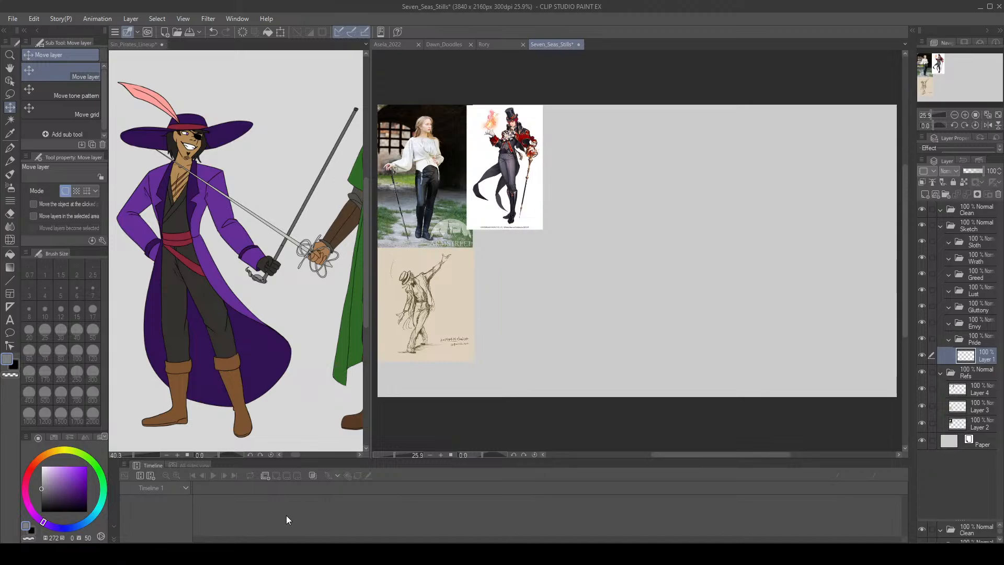
scroll(591, 309, up, 1)
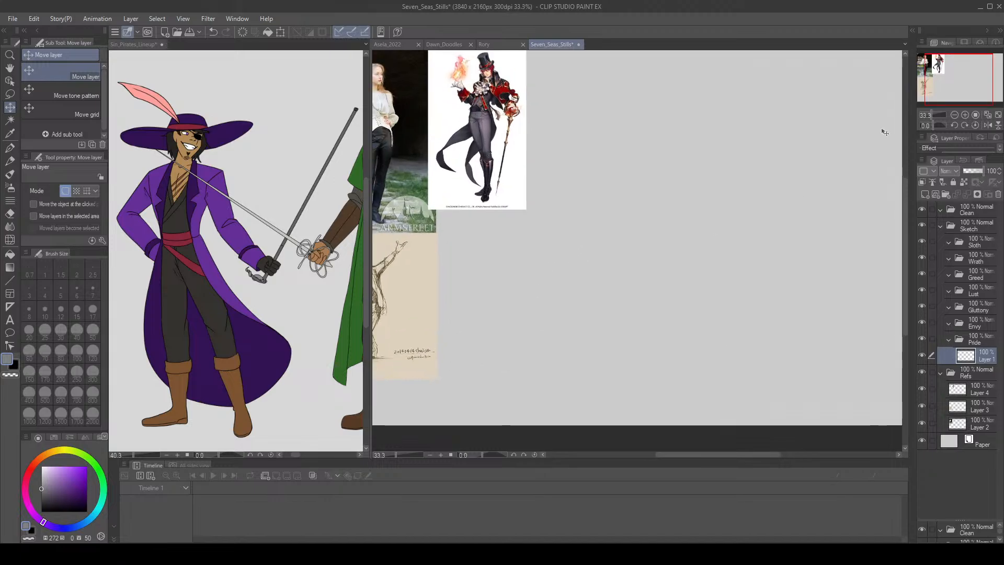
drag(930, 81, 943, 80)
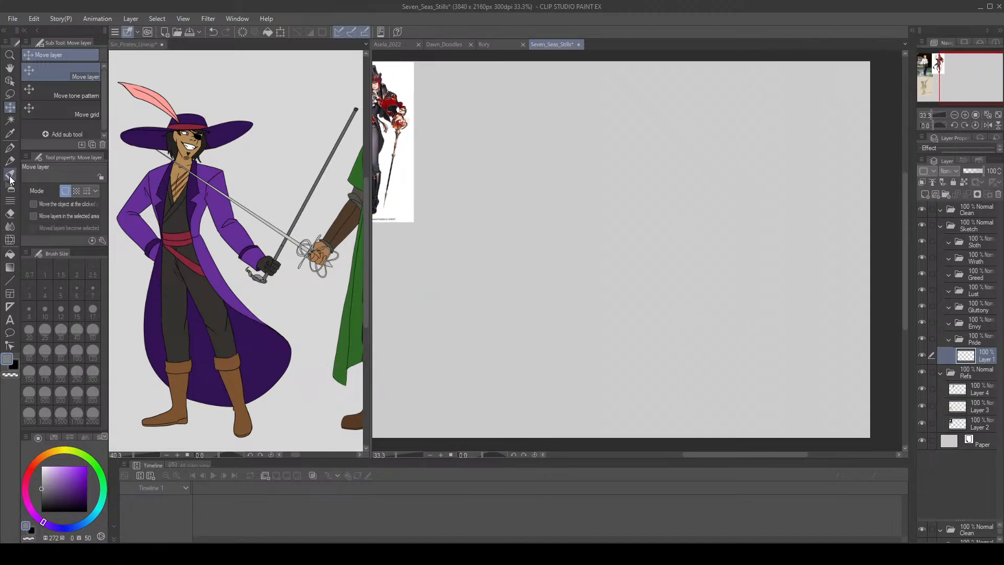
click(10, 148)
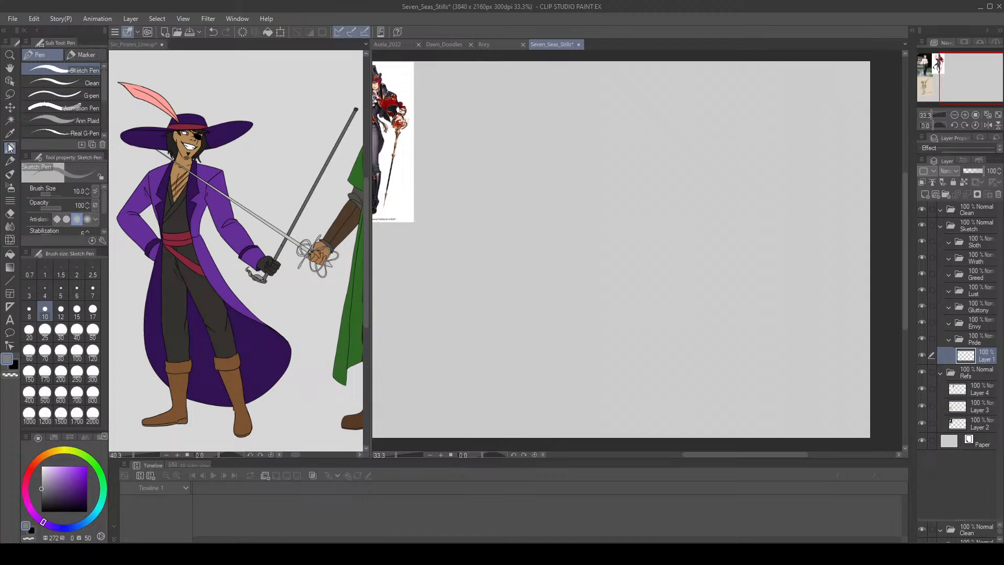
click(190, 32)
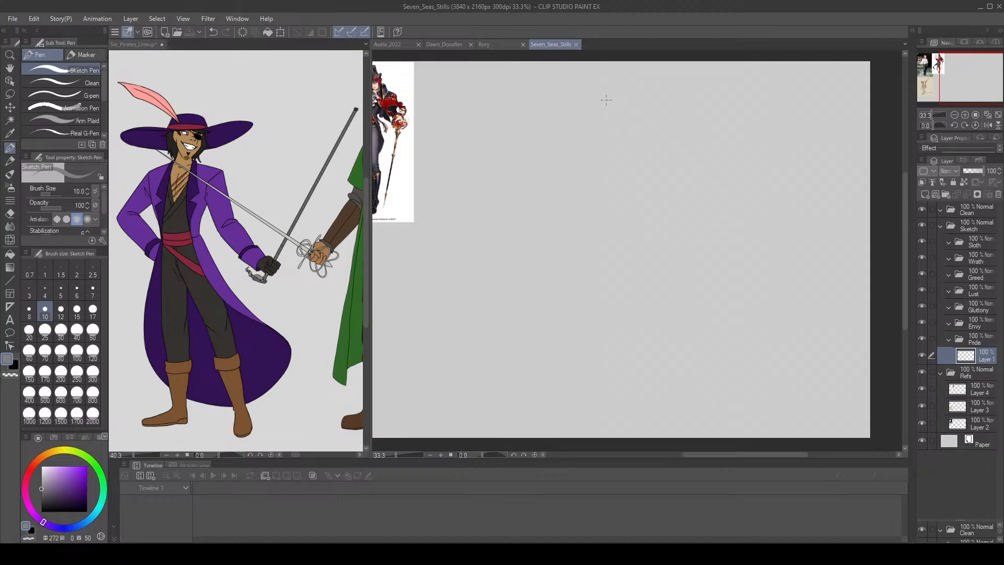
Try a head oval with a long curved line of action for a standing figure on Layer 1.
mouse_move(584, 127)
mouse_down()
mouse_move(574, 138)
mouse_move(589, 124)
mouse_move(566, 329)
mouse_up()
key(ctrl+z)
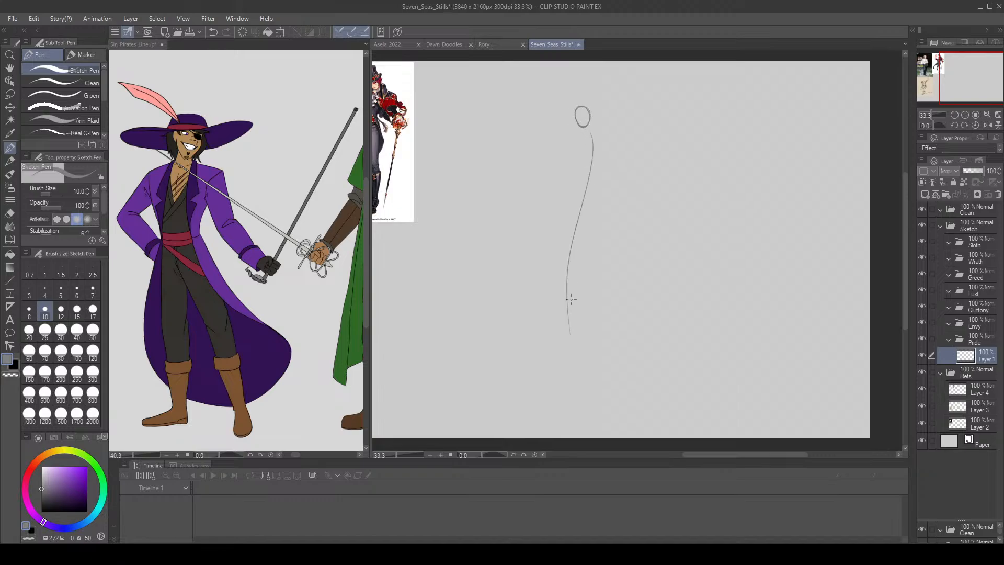
key(ctrl+z)
drag(583, 143, 552, 366)
drag(555, 335, 582, 154)
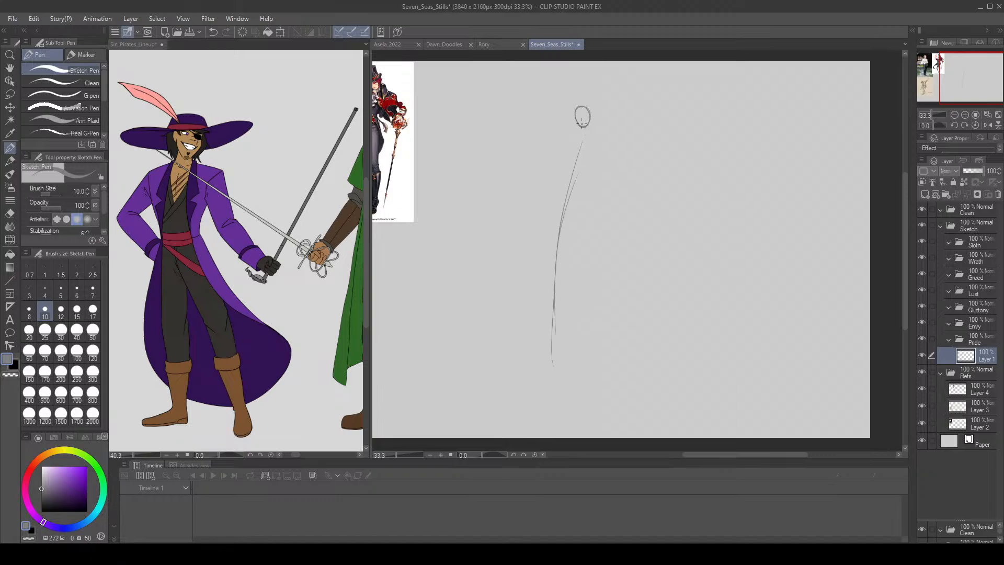
key(ctrl+z)
key(ctrl+z)
Rework the head as a tilted oval with face guides and sketch a curved line of action below it.
drag(588, 107, 572, 262)
key(ctrl+z)
key(ctrl+z)
key(ctrl+z)
mouse_move(588, 107)
mouse_down()
mouse_move(584, 134)
mouse_move(569, 306)
mouse_up()
key(ctrl+z)
mouse_move(584, 108)
mouse_down()
mouse_move(582, 110)
mouse_move(564, 191)
mouse_move(566, 335)
mouse_up()
key(ctrl+z)
key(ctrl+z)
key(ctrl+y)
key(ctrl+z)
key(ctrl+z)
key(ctrl+z)
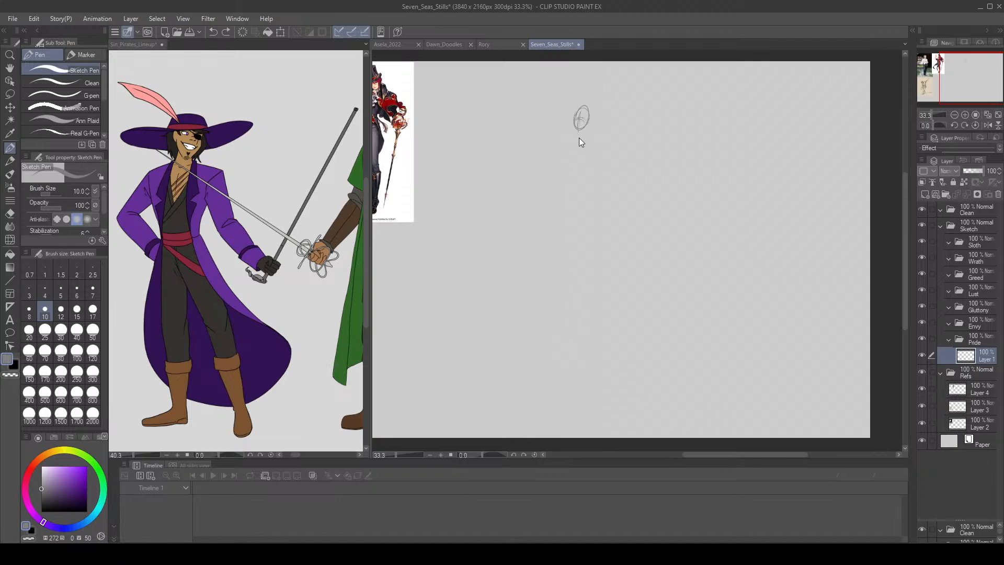
mouse_move(578, 139)
mouse_down()
mouse_move(570, 353)
mouse_move(566, 191)
mouse_up()
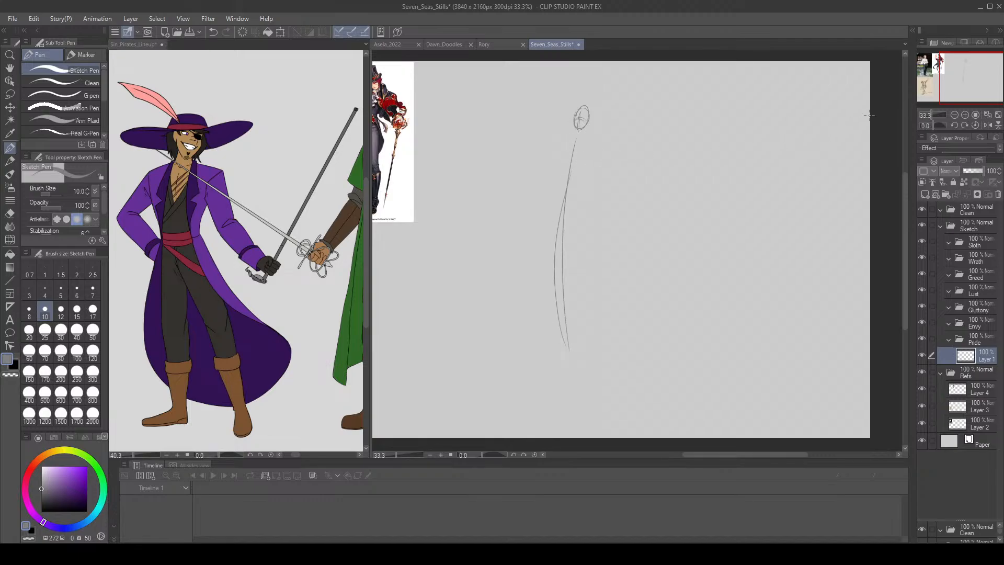
Sketch the figure's torso, waist circle, hips and first leg along the line of action.
drag(951, 83, 944, 84)
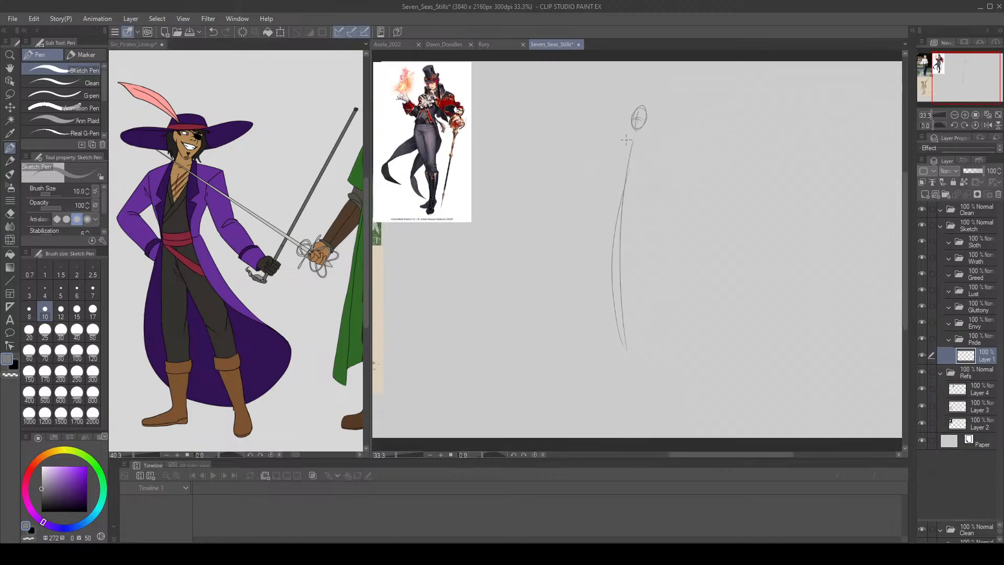
key(ctrl+z)
mouse_move(626, 137)
mouse_down()
mouse_move(645, 152)
mouse_move(648, 142)
mouse_move(623, 173)
mouse_up()
key(ctrl+z)
drag(621, 137, 623, 161)
drag(620, 165, 635, 168)
mouse_move(635, 168)
mouse_down()
mouse_move(644, 146)
mouse_move(626, 186)
mouse_move(630, 165)
mouse_move(640, 181)
mouse_up()
mouse_move(640, 181)
mouse_down()
mouse_move(626, 208)
mouse_move(621, 177)
mouse_move(608, 201)
mouse_up()
drag(608, 201, 619, 208)
key(ctrl+z)
key(ctrl+z)
drag(618, 208, 623, 212)
mouse_move(623, 212)
mouse_down()
mouse_move(640, 183)
mouse_move(631, 196)
mouse_move(611, 194)
mouse_move(620, 285)
mouse_up()
drag(608, 218, 621, 337)
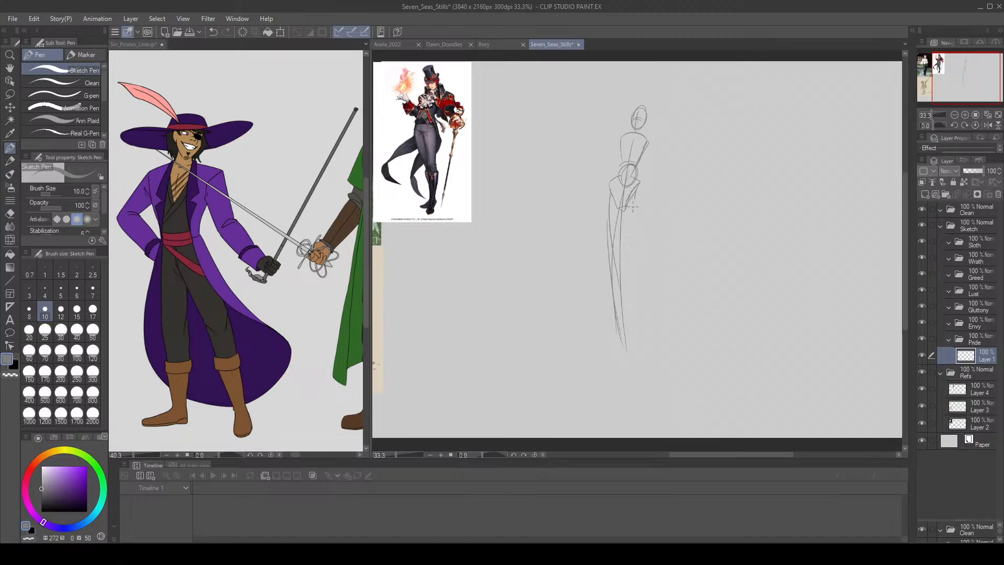
Sketch the figure's second leg, both feet and the lowered arm.
mouse_move(638, 194)
mouse_down()
mouse_move(624, 343)
mouse_move(602, 334)
mouse_up()
drag(646, 140, 662, 167)
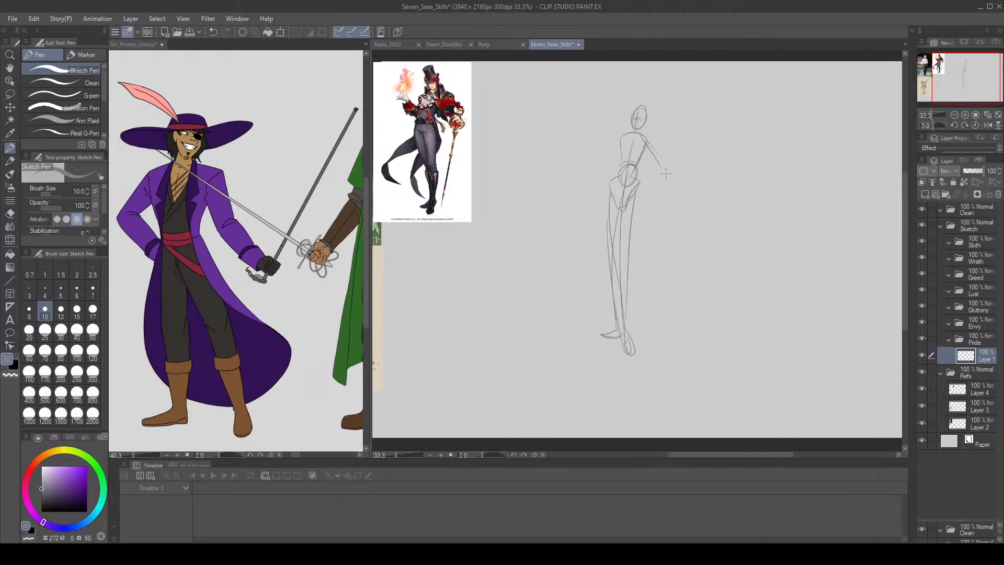
key(ctrl+z)
key(ctrl+z)
mouse_move(667, 168)
mouse_down()
mouse_move(675, 176)
mouse_move(664, 172)
mouse_up()
drag(646, 140, 663, 169)
Sketch the raised arm with an open hand and a flame shape floating above it.
drag(624, 137, 596, 151)
mouse_move(596, 151)
mouse_down()
mouse_move(597, 126)
mouse_move(602, 160)
mouse_move(574, 147)
mouse_move(615, 162)
mouse_move(583, 128)
mouse_up()
key(ctrl+z)
key(ctrl+z)
key(ctrl+z)
key(ctrl+z)
key(ctrl+z)
drag(580, 91, 587, 128)
drag(577, 90, 589, 121)
Try a cane line under the lowered arm and sketch an oval hand at its end.
drag(668, 198, 644, 350)
key(ctrl+z)
drag(669, 179, 653, 351)
key(ctrl+z)
drag(660, 164, 663, 168)
Erase the lowered hand with the Hard eraser, and clear the whole rough figure from Layer 1.
key(e)
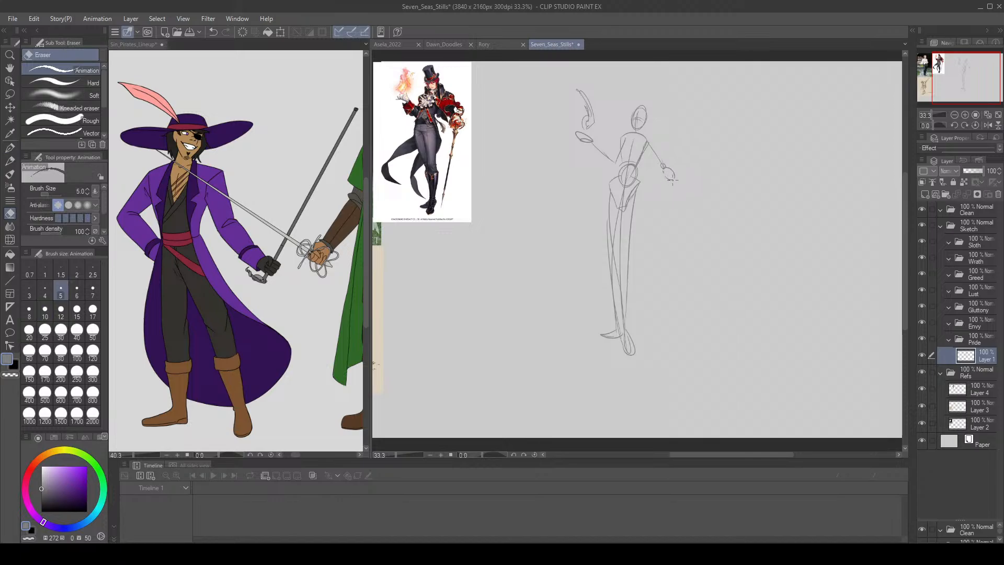
key(ctrl+z)
click(71, 83)
key(p)
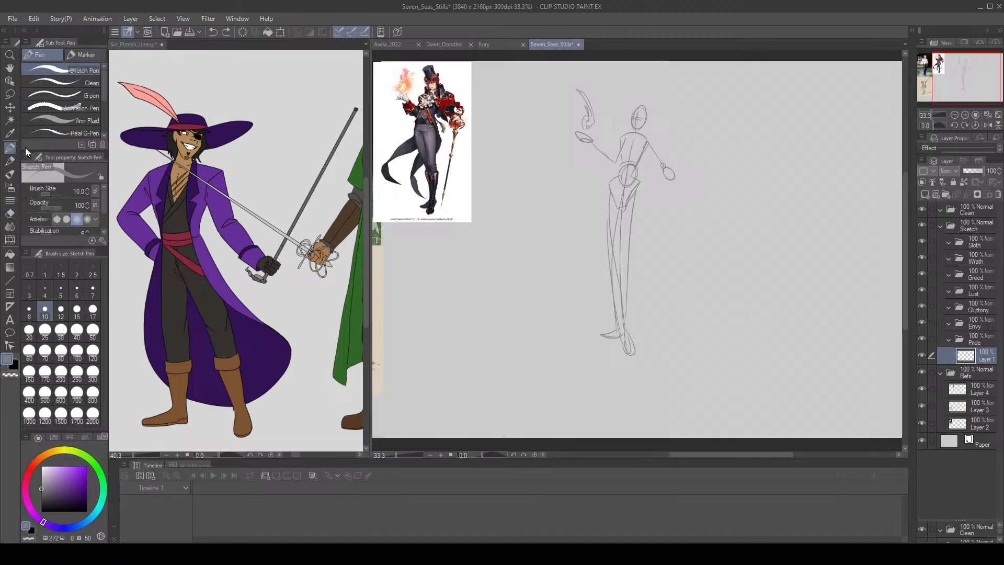
key(e)
mouse_move(674, 179)
mouse_down()
mouse_move(660, 174)
mouse_move(671, 177)
mouse_up()
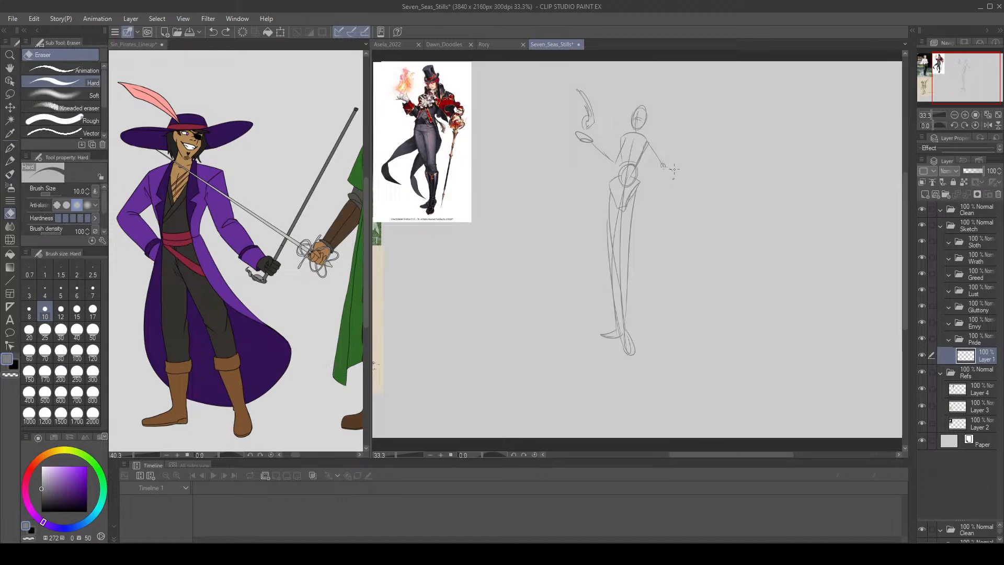
key(p)
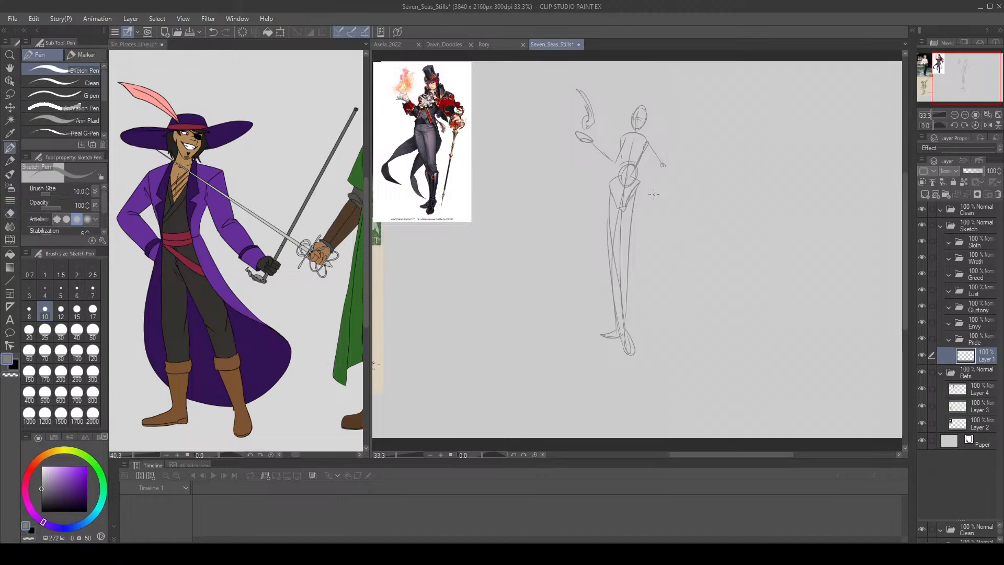
click(267, 31)
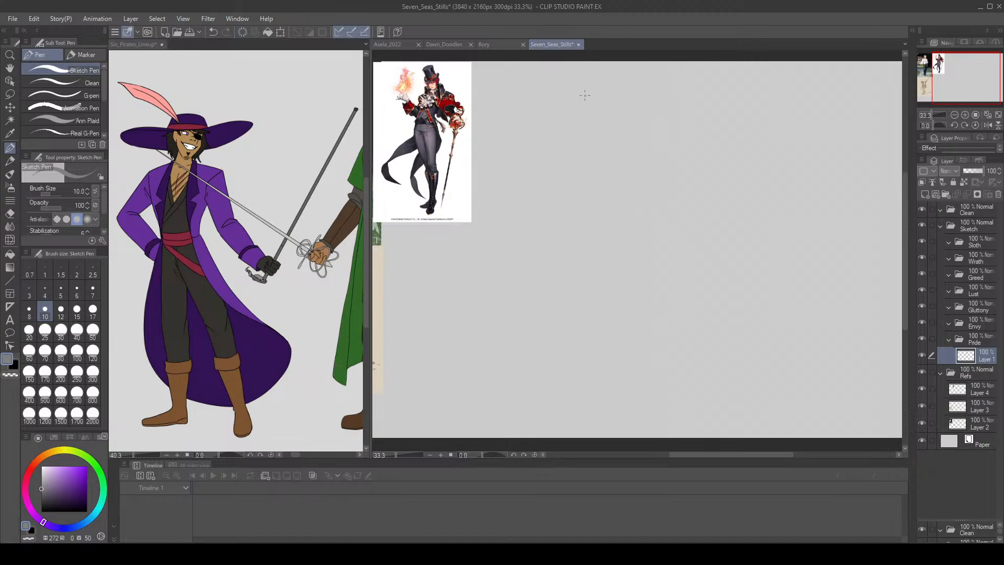
Sketch a new head oval and a taller curved line of action reaching close to the canvas's lower edge.
mouse_move(624, 152)
mouse_down()
mouse_move(639, 135)
mouse_move(610, 242)
mouse_move(620, 361)
mouse_up()
key(ctrl+z)
key(ctrl+z)
drag(617, 266, 639, 417)
key(ctrl+z)
key(ctrl+z)
key(ctrl+z)
key(ctrl+z)
mouse_move(628, 157)
mouse_down()
mouse_move(625, 384)
mouse_move(618, 189)
mouse_up()
key(ctrl+z)
mouse_move(628, 402)
mouse_down()
mouse_move(623, 225)
mouse_move(626, 402)
mouse_move(616, 245)
mouse_up()
key(ctrl+z)
key(ctrl+z)
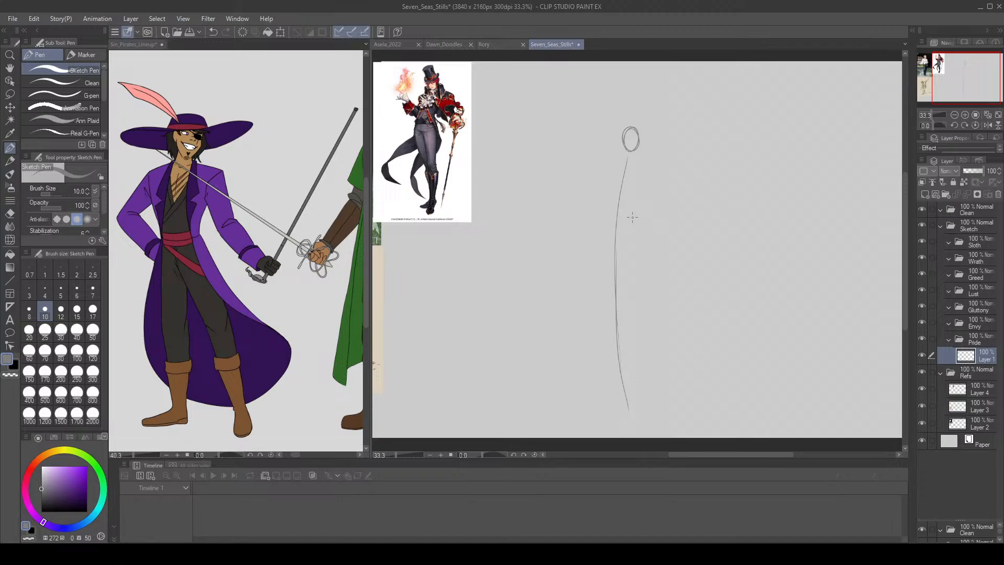
Sketch the new figure's shoulders, tapered torso and waist circle over the line of action.
key(ctrl+z)
mouse_move(614, 160)
mouse_down()
mouse_move(640, 174)
mouse_move(645, 165)
mouse_move(632, 206)
mouse_up()
key(ctrl+z)
mouse_move(645, 159)
mouse_down()
mouse_move(633, 203)
mouse_move(645, 187)
mouse_move(626, 209)
mouse_up()
key(ctrl+z)
key(ctrl+z)
key(ctrl+z)
mouse_move(613, 159)
mouse_down()
mouse_move(609, 203)
mouse_move(612, 194)
mouse_move(633, 198)
mouse_move(614, 209)
mouse_move(648, 168)
mouse_move(630, 201)
mouse_move(632, 193)
mouse_move(610, 214)
mouse_up()
key(ctrl+z)
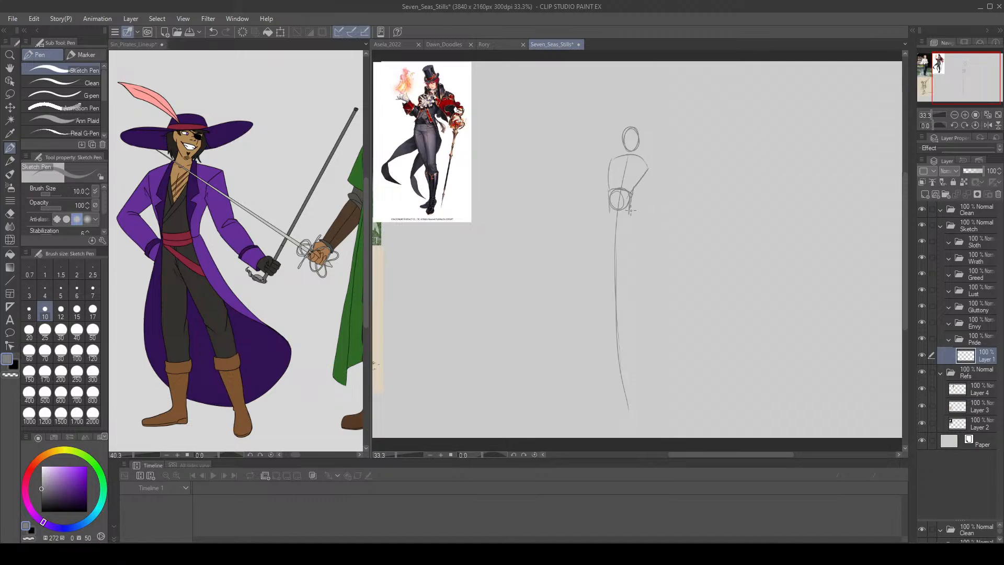
View the green-coated pirate in the Sin_Pirates_Lineup reference.
click(147, 45)
click(941, 77)
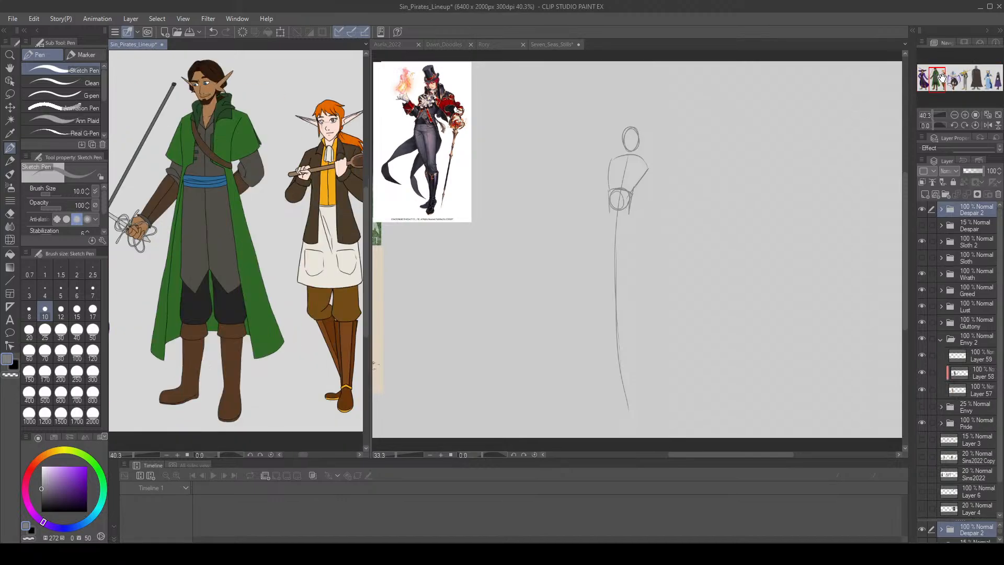
drag(941, 77, 937, 80)
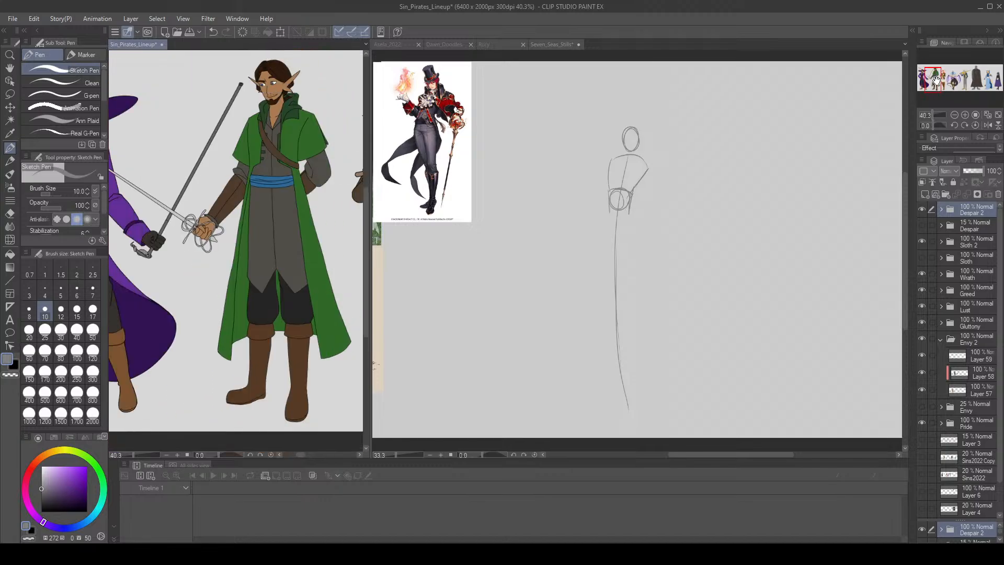
Return to the Seven_Seas_Stills sketch and rework the torso's tapered side line between the shoulder and the waist.
click(645, 192)
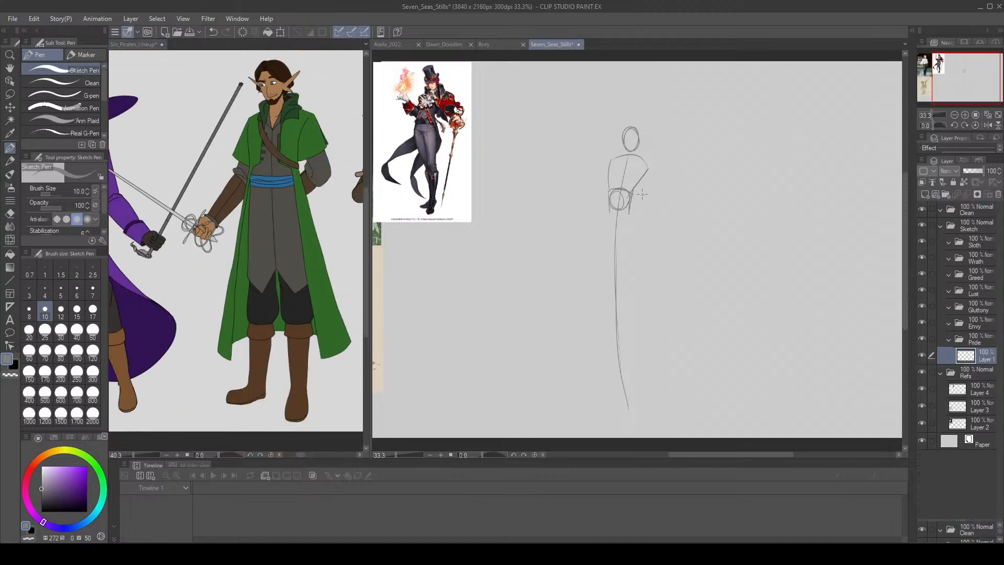
key(e)
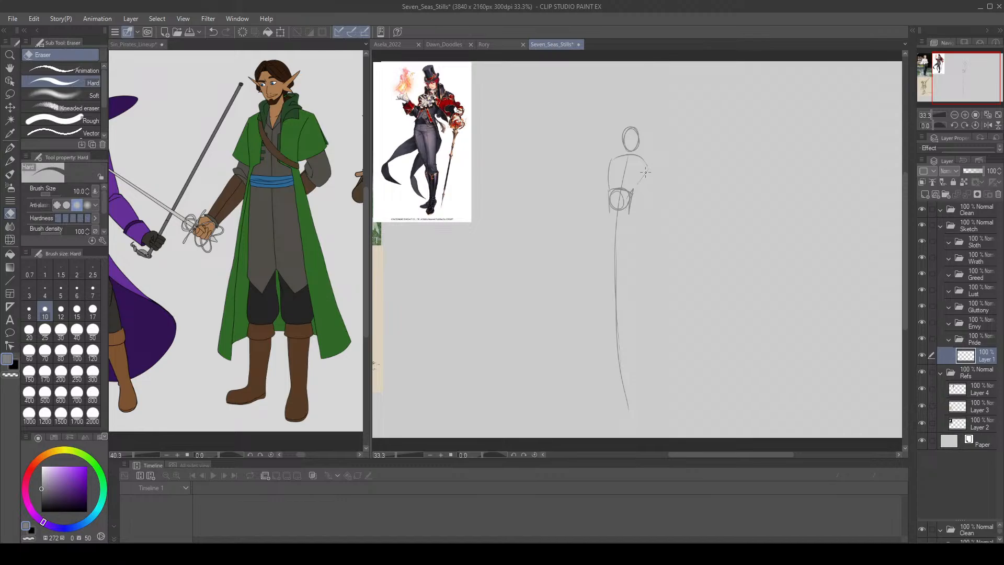
key(p)
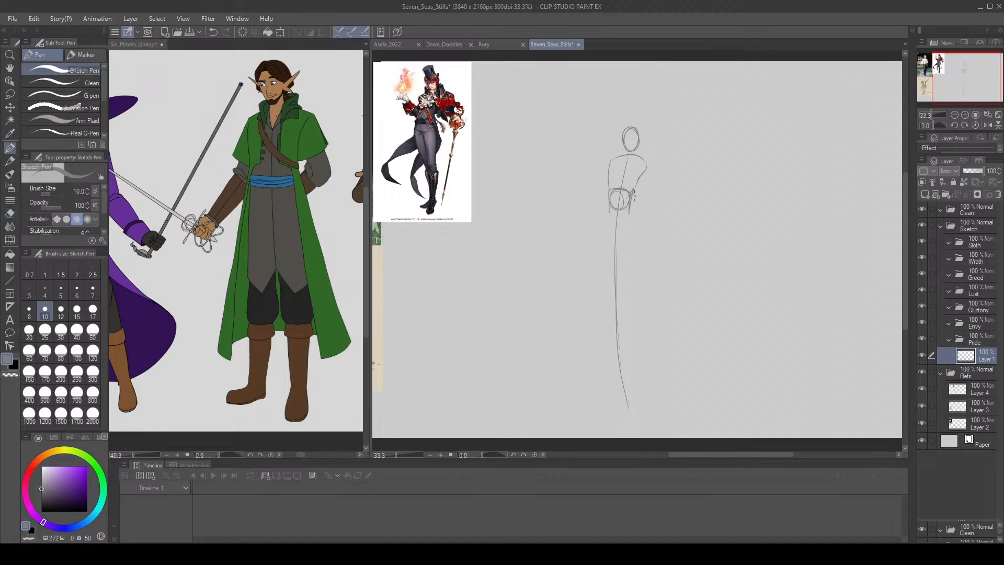
mouse_move(631, 191)
mouse_down()
mouse_move(645, 165)
mouse_move(631, 188)
mouse_up()
key(ctrl+z)
key(ctrl+z)
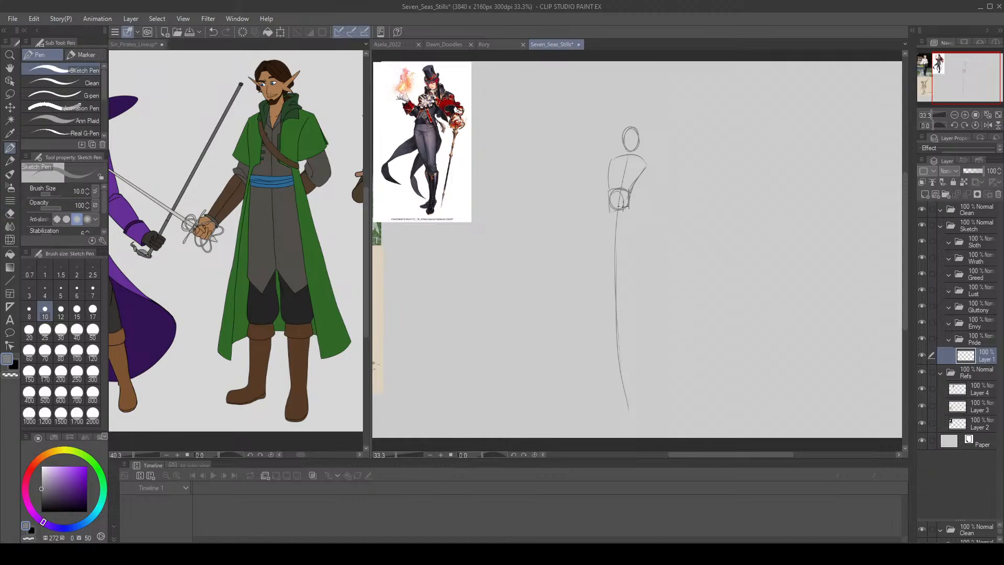
key(e)
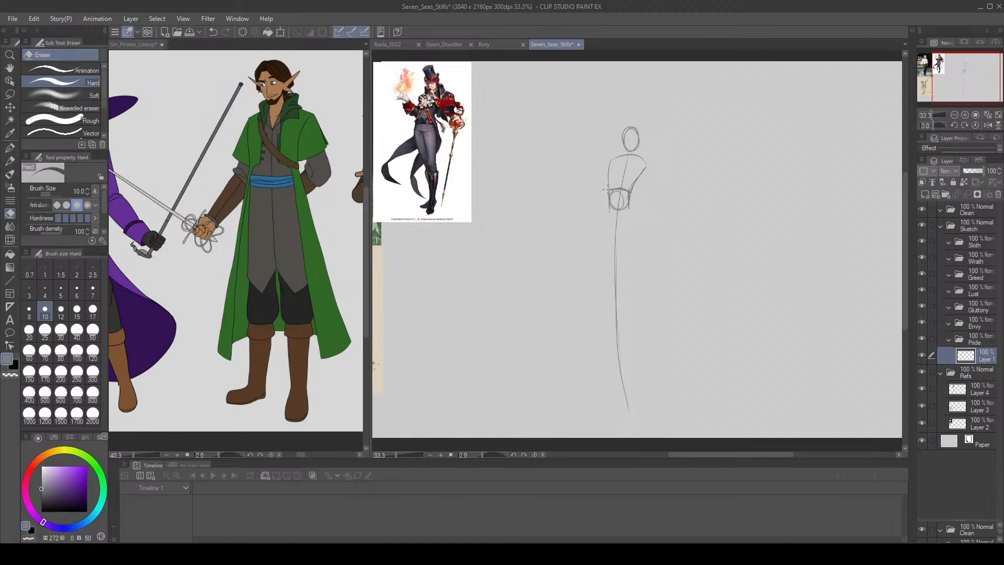
key(p)
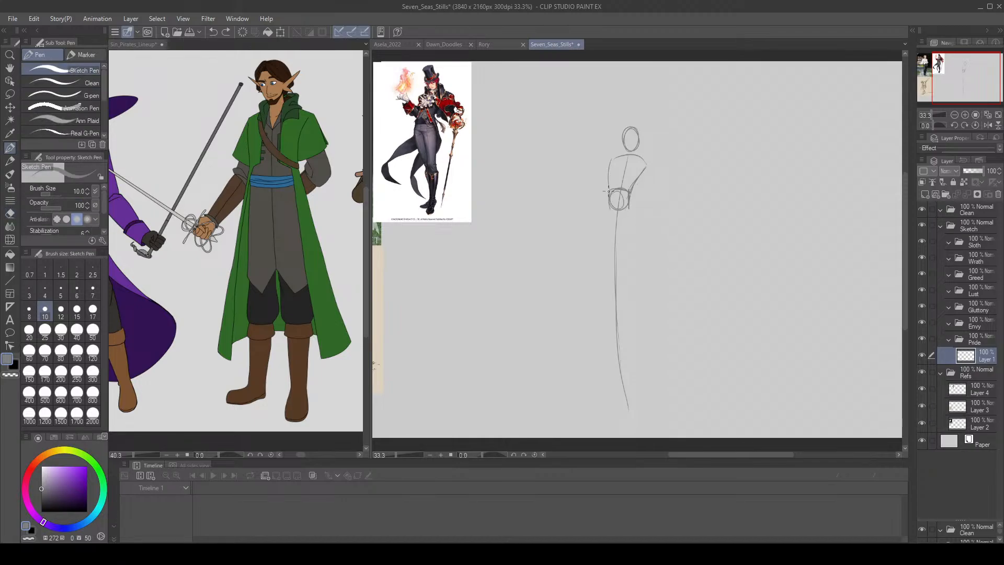
Sketch the hips below the waist circle with two hip-joint ovals and a long thigh line.
mouse_move(608, 186)
mouse_down()
mouse_move(610, 173)
mouse_move(626, 203)
mouse_up()
key(ctrl+z)
mouse_move(610, 209)
mouse_down()
mouse_move(615, 242)
mouse_move(610, 206)
mouse_move(617, 240)
mouse_move(629, 215)
mouse_up()
key(ctrl+z)
key(ctrl+z)
key(ctrl+z)
key(ctrl+z)
mouse_move(617, 238)
mouse_down()
mouse_move(636, 207)
mouse_move(620, 236)
mouse_move(630, 215)
mouse_up()
key(ctrl+z)
key(ctrl+z)
key(ctrl+z)
key(ctrl+z)
key(ctrl+z)
mouse_move(631, 222)
mouse_down()
mouse_move(613, 233)
mouse_move(625, 322)
mouse_up()
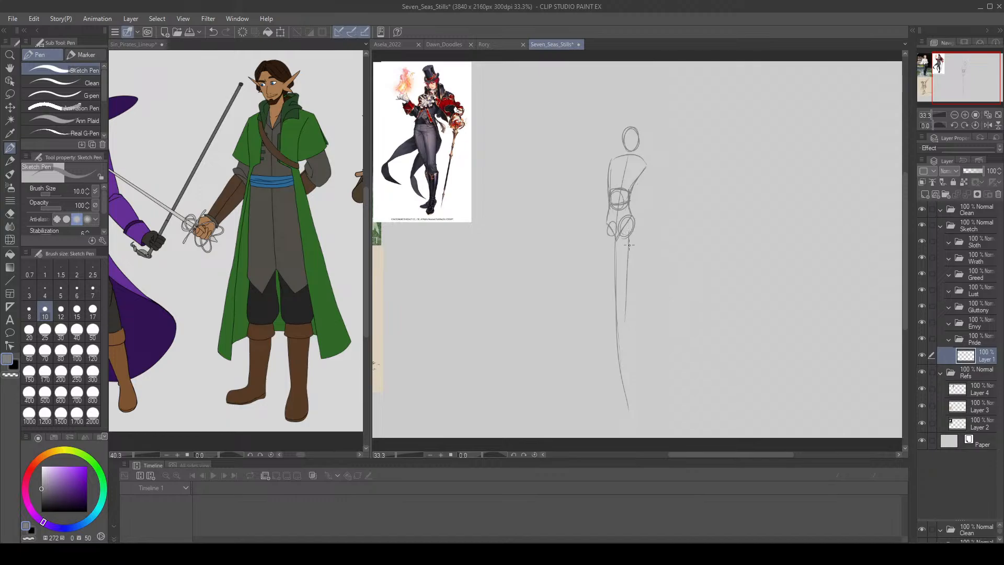
Extend the weight-bearing leg downward and sketch its foot near the end of the line of action.
drag(633, 249, 627, 397)
key(ctrl+z)
key(ctrl+z)
drag(625, 321, 627, 381)
key(ctrl+z)
mouse_move(625, 314)
mouse_down()
mouse_move(626, 371)
mouse_move(626, 334)
mouse_move(616, 370)
mouse_up()
key(ctrl+z)
mouse_move(616, 369)
mouse_down()
mouse_move(614, 381)
mouse_move(625, 354)
mouse_up()
key(ctrl+z)
key(ctrl+z)
key(ctrl+z)
Sketch the second leg from its hip oval, crossing the first leg, with its foot turned outward.
drag(610, 238, 622, 338)
mouse_move(613, 284)
mouse_down()
mouse_move(621, 356)
mouse_move(603, 360)
mouse_up()
key(ctrl+z)
key(ctrl+z)
drag(610, 239, 616, 265)
mouse_move(622, 344)
mouse_down()
mouse_move(611, 351)
mouse_move(616, 359)
mouse_move(624, 350)
mouse_up()
Lasso the head and torso, transform them to sit slightly higher above the hips, and clear the selection.
key(m)
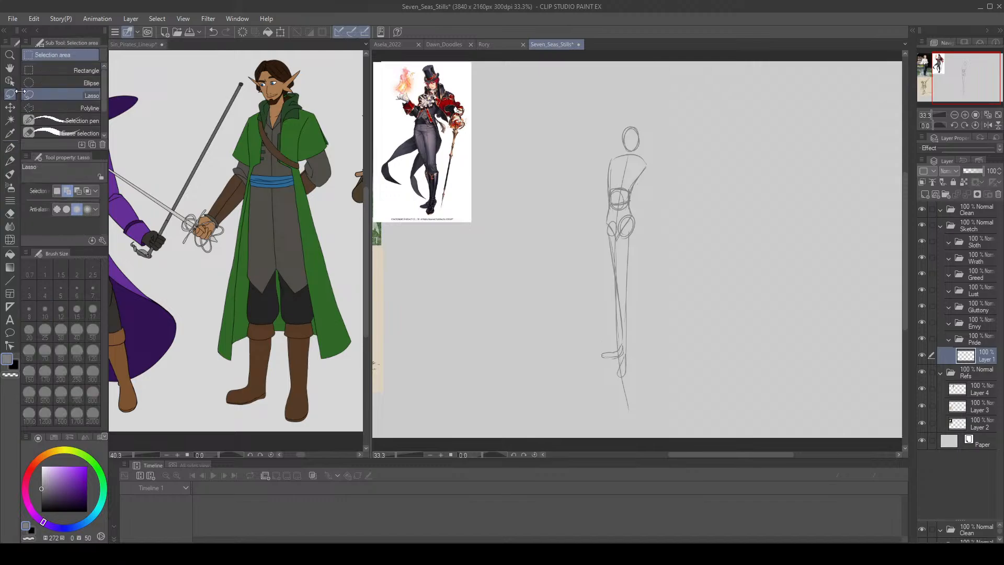
mouse_move(601, 221)
mouse_down()
mouse_move(625, 214)
mouse_move(660, 177)
mouse_move(591, 223)
mouse_up()
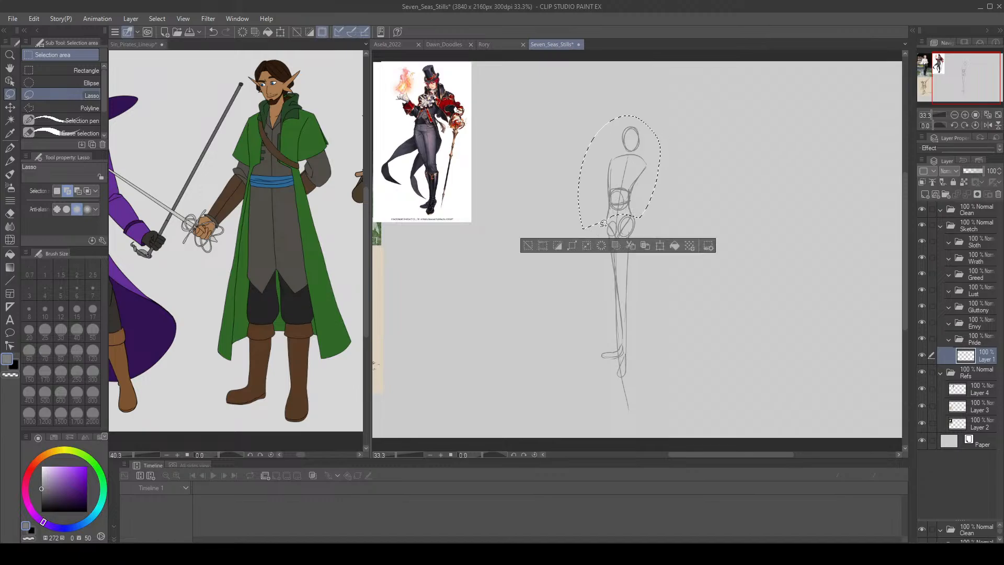
key(ctrl+t)
drag(619, 98, 634, 101)
click(602, 246)
click(297, 31)
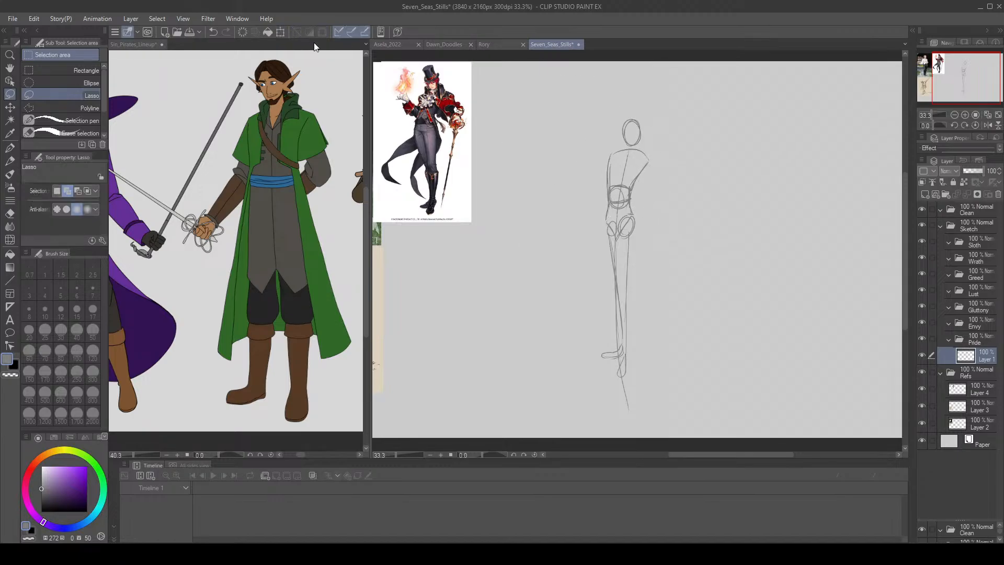
key(ctrl+z)
click(10, 108)
mouse_move(596, 194)
mouse_down()
mouse_move(630, 260)
mouse_move(614, 287)
mouse_up()
key(ctrl+z)
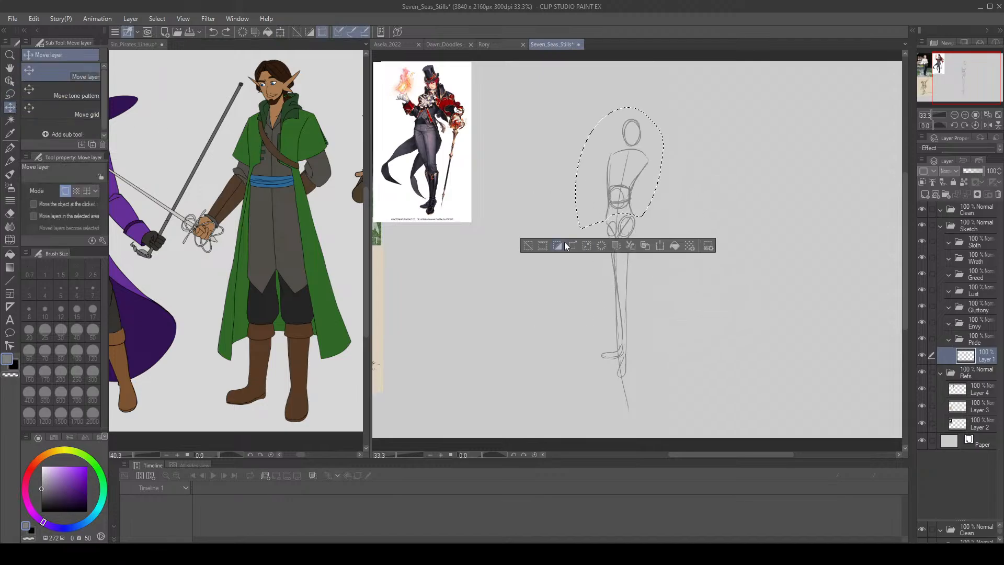
key(ctrl+z)
click(226, 32)
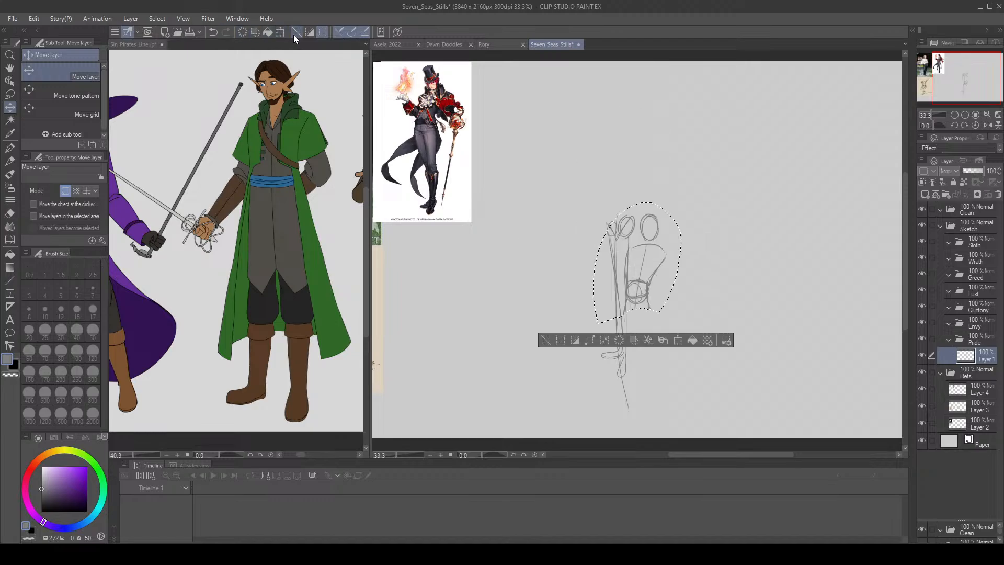
key(ctrl+z)
click(295, 32)
Outline the hips, thighs and calves around both leg lines with the Sketch Pen.
click(9, 147)
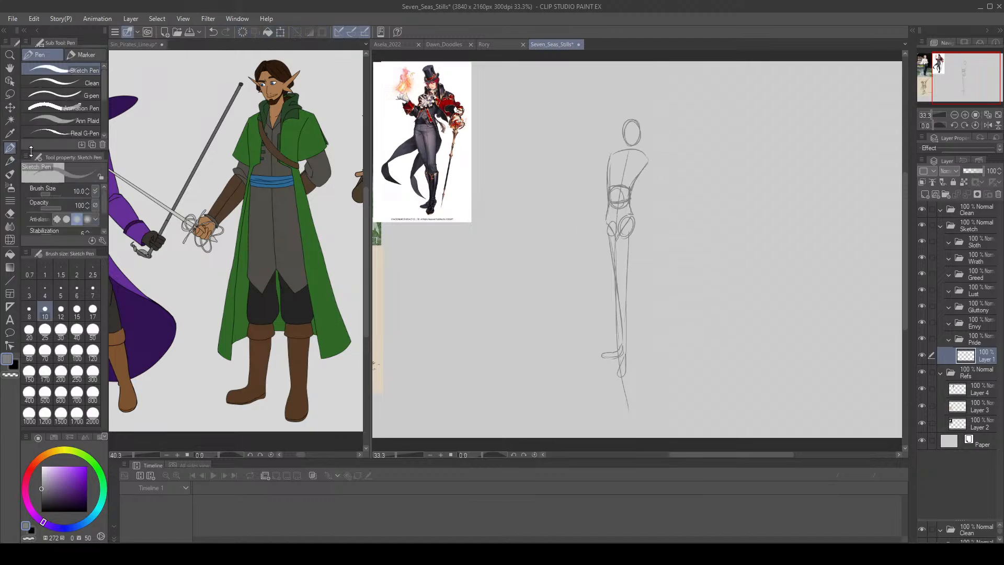
drag(632, 213, 629, 289)
key(ctrl+z)
drag(638, 227, 629, 287)
drag(617, 230, 626, 305)
drag(634, 264, 622, 362)
drag(623, 302, 627, 339)
drag(605, 220, 619, 343)
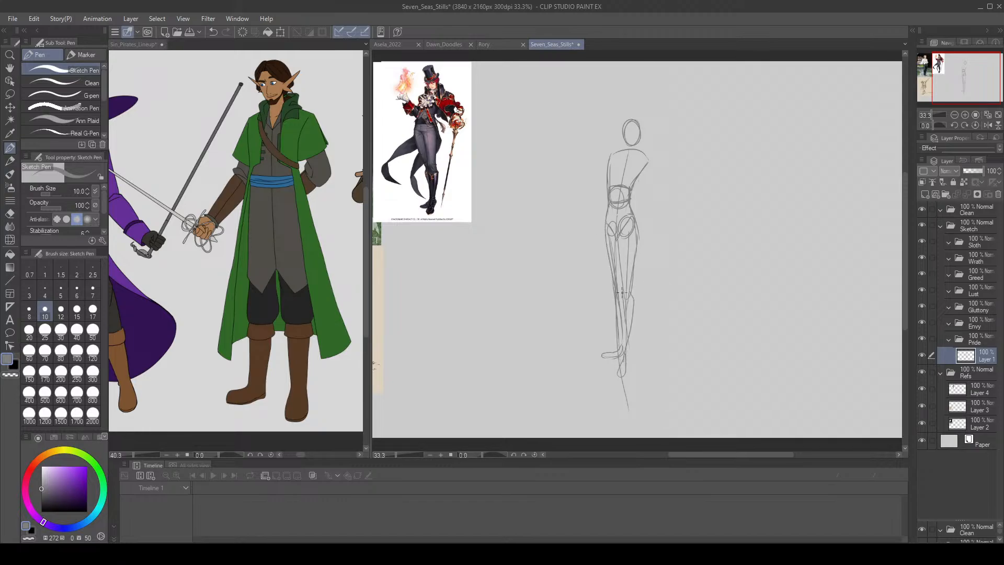
mouse_move(621, 292)
mouse_down()
mouse_move(633, 254)
mouse_move(634, 314)
mouse_move(631, 286)
mouse_move(628, 301)
mouse_move(621, 288)
mouse_move(624, 344)
mouse_up()
key(ctrl+z)
key(ctrl+z)
Sketch the raised, bent arm with an open palm and upturned fingers beside the torso.
mouse_move(612, 157)
mouse_down()
mouse_move(611, 186)
mouse_move(570, 174)
mouse_move(580, 179)
mouse_up()
key(ctrl+z)
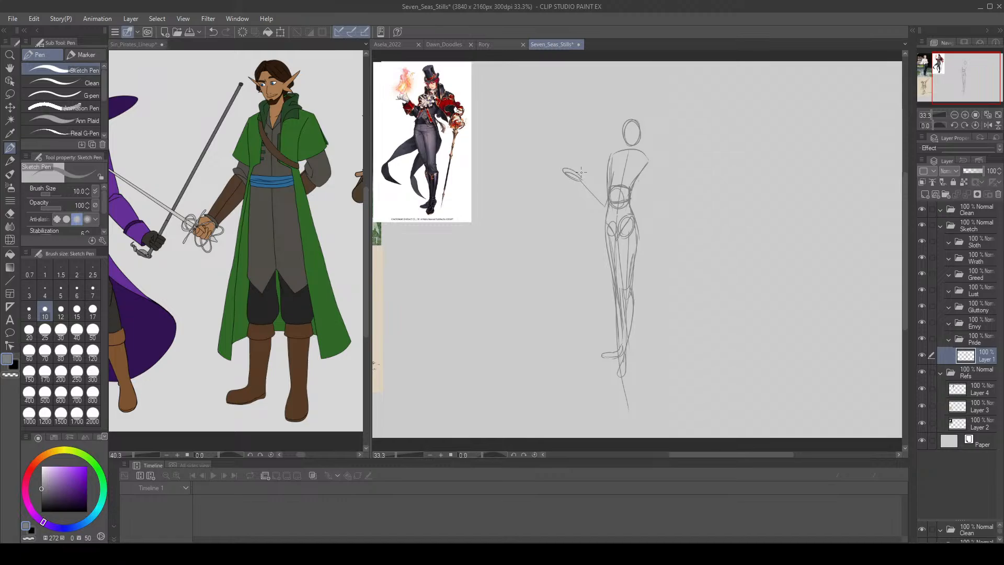
key(ctrl+z)
mouse_move(581, 176)
mouse_down()
mouse_move(552, 158)
mouse_move(587, 174)
mouse_move(571, 173)
mouse_move(605, 202)
mouse_move(595, 199)
mouse_move(576, 176)
mouse_move(606, 181)
mouse_up()
key(ctrl+z)
key(ctrl+z)
key(ctrl+z)
Sketch the lowered arm on the other side with its hand resting on a long slanted cane.
drag(664, 204, 663, 206)
key(ctrl+z)
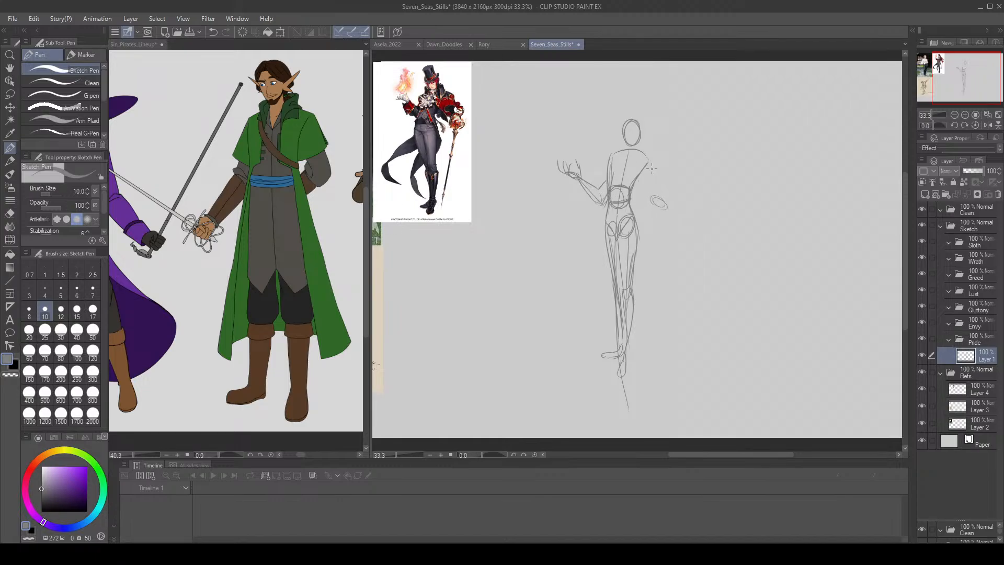
mouse_move(643, 154)
mouse_down()
mouse_move(656, 195)
mouse_move(645, 188)
mouse_move(653, 199)
mouse_move(654, 187)
mouse_move(633, 315)
mouse_up()
key(ctrl+z)
drag(661, 206, 635, 359)
drag(653, 252, 642, 296)
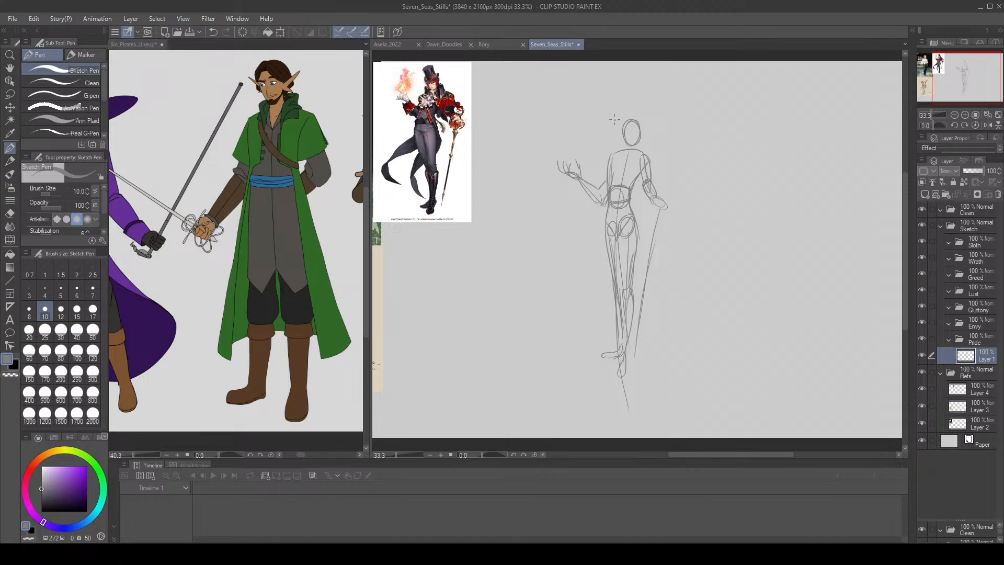
Lasso the lowered forearm and hand, move them slightly down, and clear the selection.
key(m)
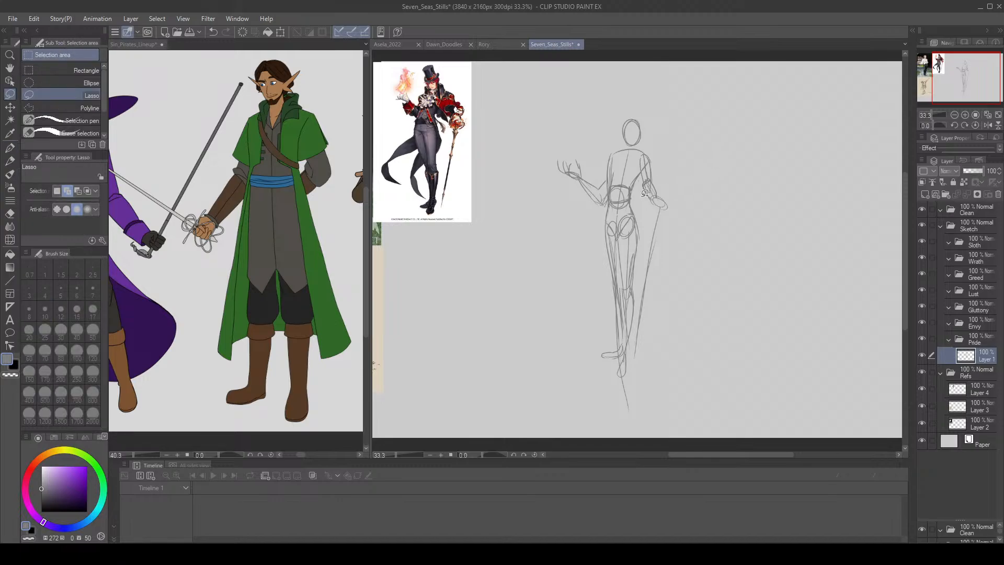
mouse_move(640, 197)
mouse_down()
mouse_move(675, 194)
mouse_move(672, 206)
mouse_move(642, 193)
mouse_move(653, 180)
mouse_move(680, 212)
mouse_move(646, 182)
mouse_move(675, 192)
mouse_move(664, 215)
mouse_up()
key(ctrl+z)
key(ctrl+z)
click(10, 107)
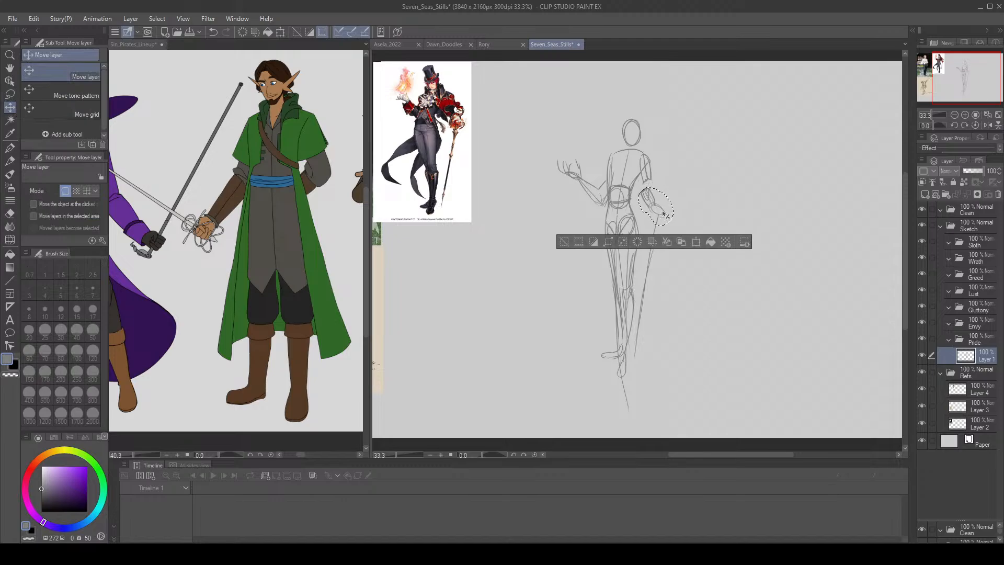
click(296, 31)
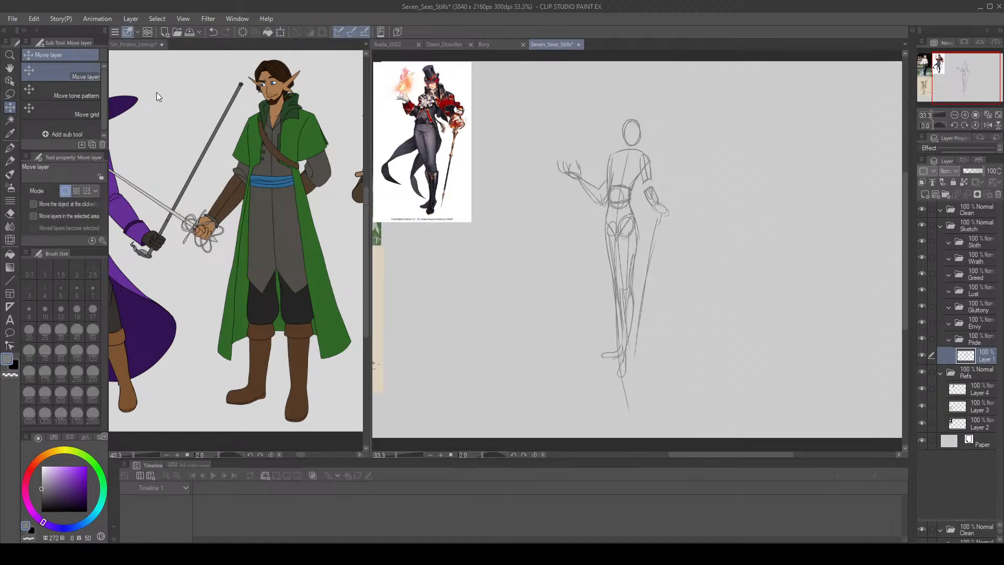
Reconnect the lowered upper arm to its forearm and refine the hand where it meets the cane.
click(9, 148)
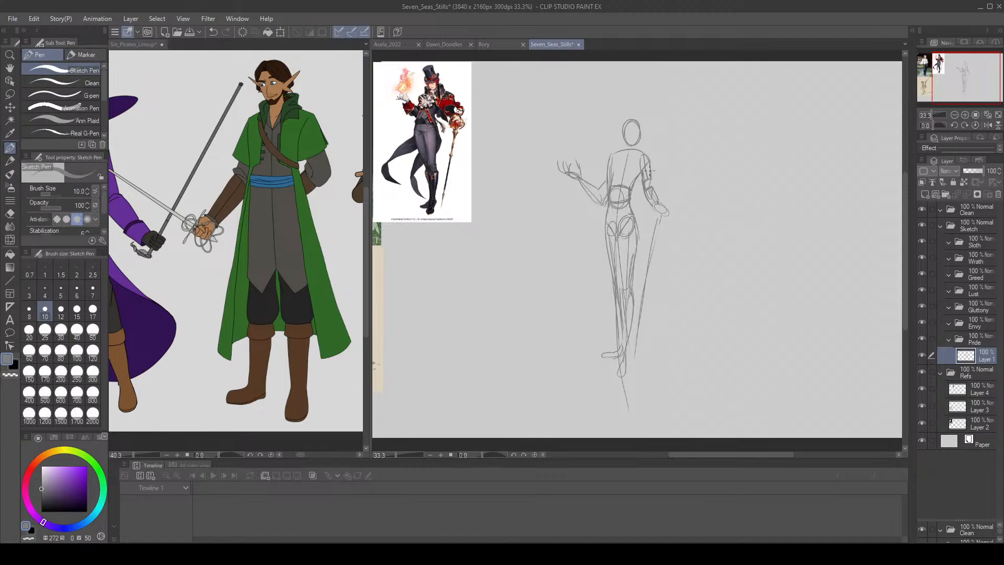
key(ctrl+z)
mouse_move(651, 183)
mouse_down()
mouse_move(644, 160)
mouse_move(665, 216)
mouse_move(649, 249)
mouse_up()
key(ctrl+z)
key(e)
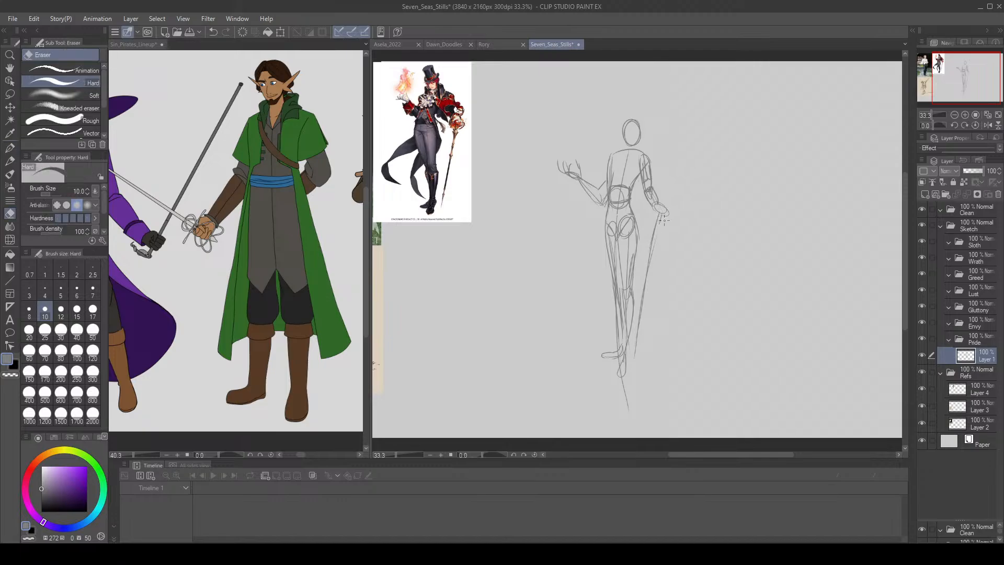
key(p)
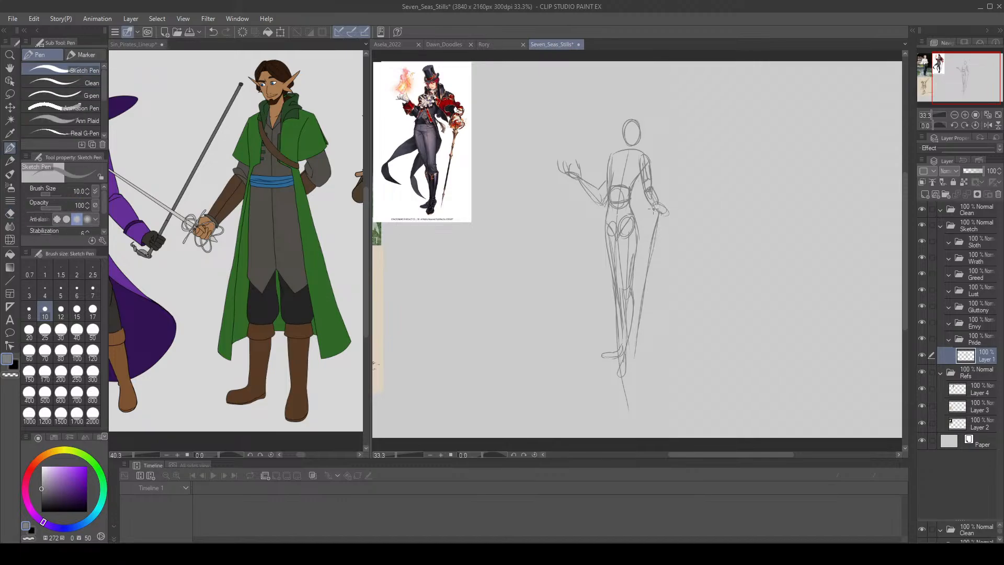
drag(657, 209, 619, 381)
key(ctrl+z)
Sketch the crossed facial guidelines inside the head oval.
mouse_move(632, 123)
mouse_down()
mouse_move(630, 145)
mouse_move(639, 137)
mouse_up()
key(ctrl+z)
key(ctrl+z)
key(ctrl+z)
key(ctrl+z)
Enlarge the whole figure sketch with a scale transform and apply it.
click(280, 32)
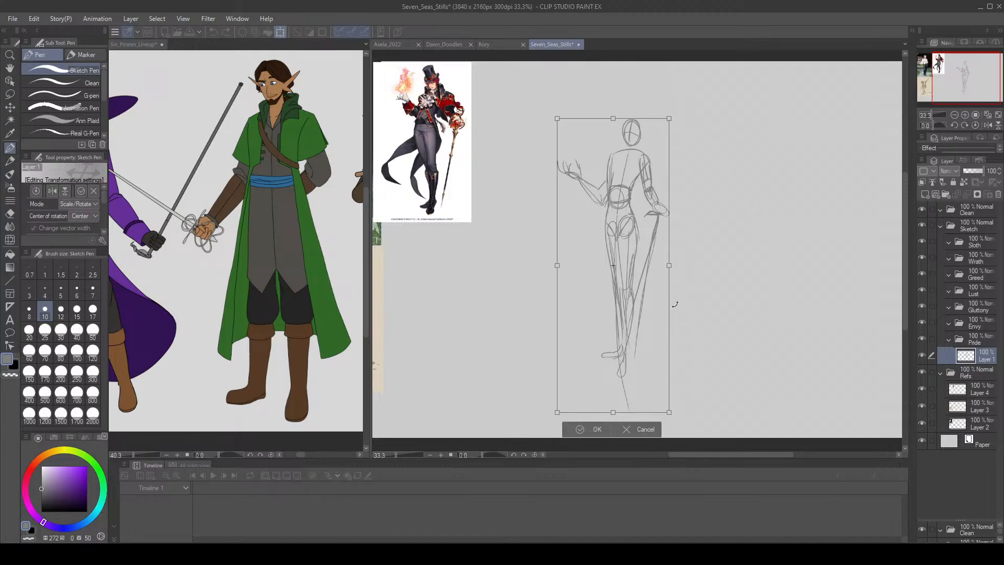
drag(669, 265, 687, 265)
drag(651, 362, 655, 358)
click(600, 445)
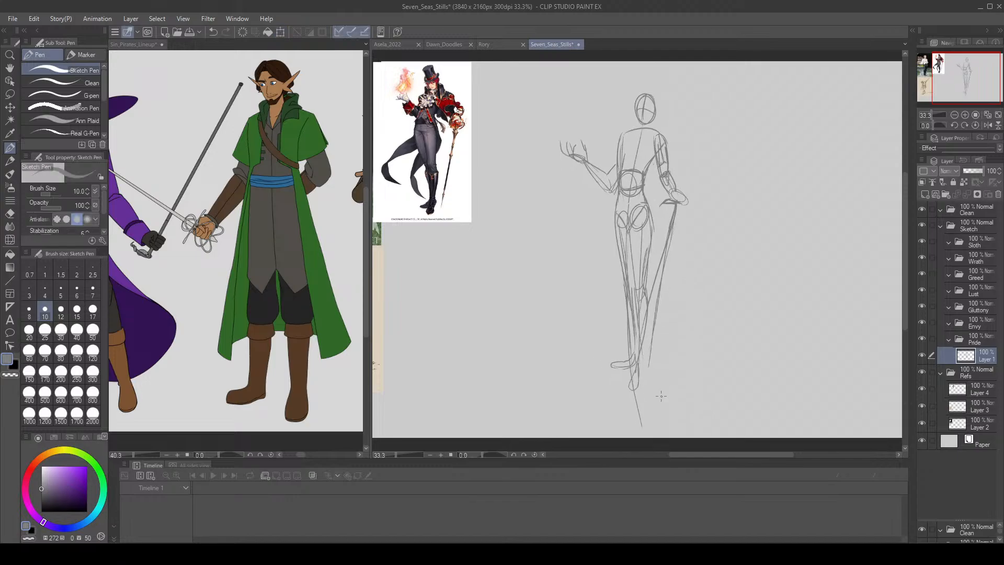
Erase the leftover line of action below the foot and move the figure slightly down the canvas.
key(e)
drag(633, 391, 639, 420)
key(p)
click(10, 107)
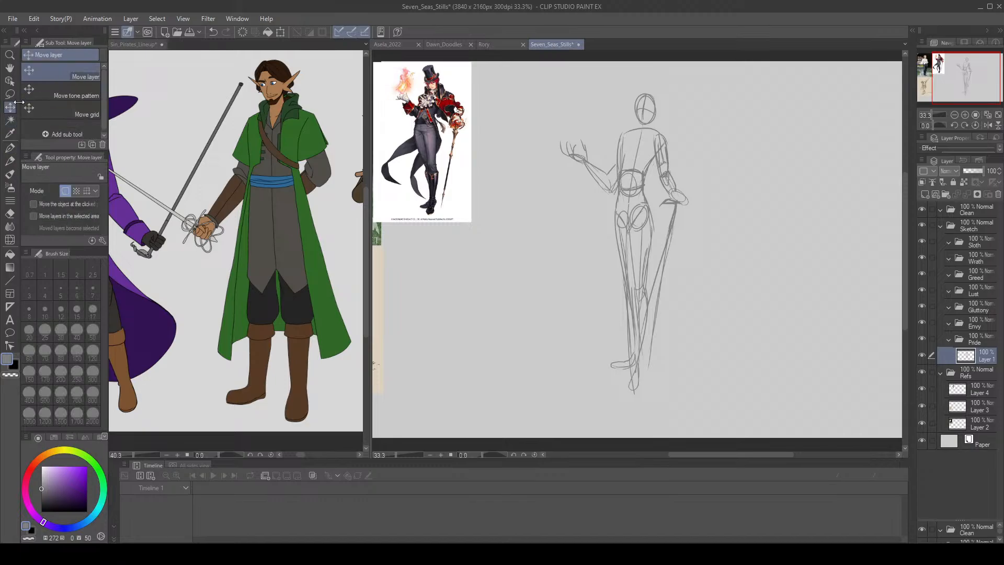
drag(670, 234, 677, 255)
Erase part of the doubled cane line and redraw the cane's upper end under the hand.
click(13, 149)
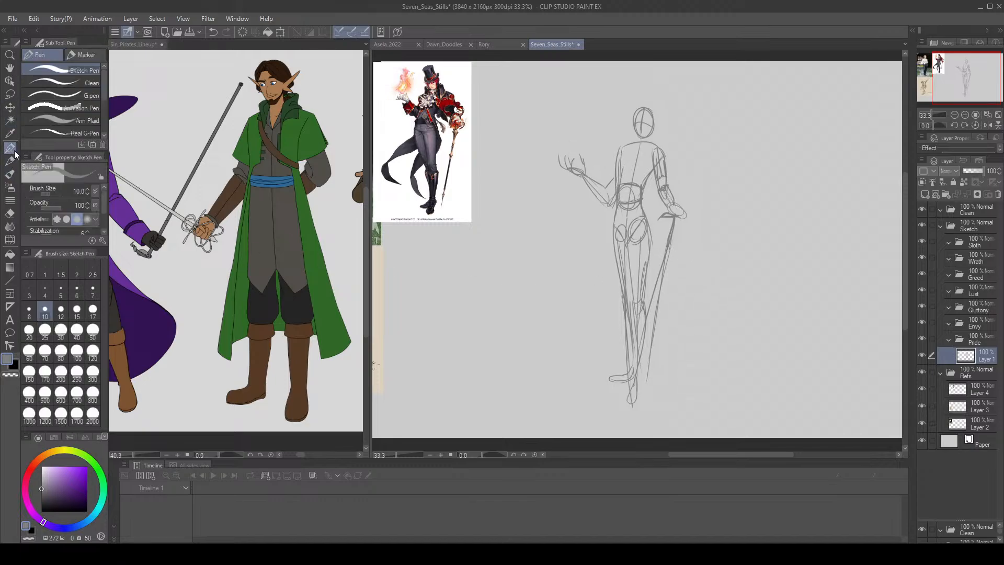
key(e)
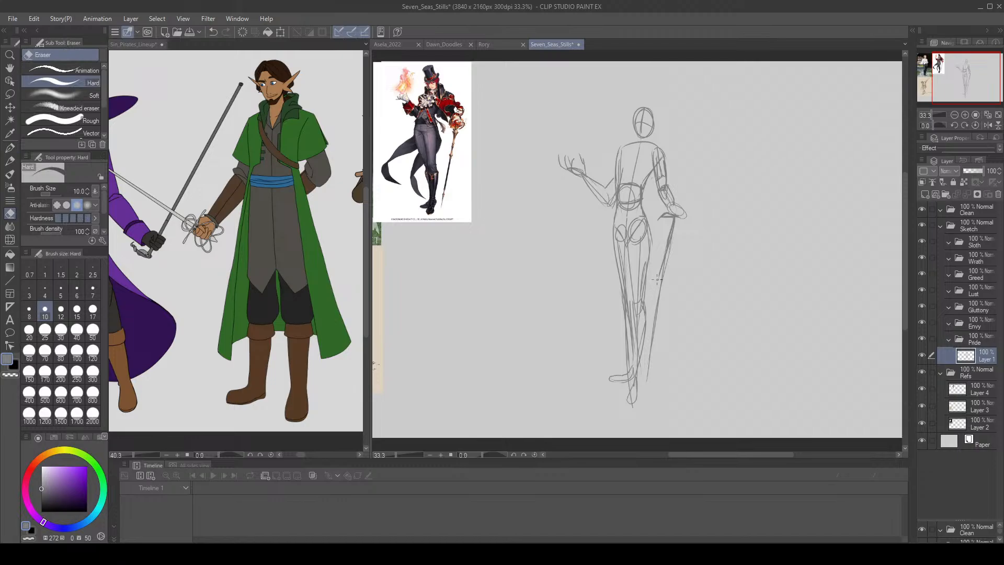
drag(657, 279, 664, 249)
key(p)
drag(678, 213, 670, 235)
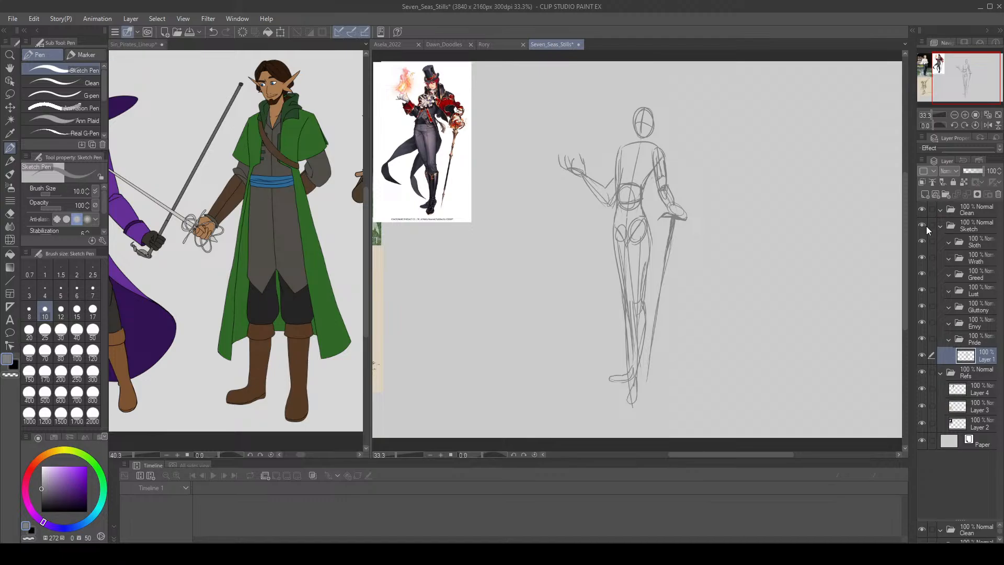
Sketch flames rising from the raised open hand.
mouse_move(575, 158)
mouse_down()
mouse_move(565, 128)
mouse_move(559, 132)
mouse_move(581, 155)
mouse_move(591, 142)
mouse_move(578, 131)
mouse_move(587, 141)
mouse_move(555, 150)
mouse_move(554, 137)
mouse_move(568, 144)
mouse_move(570, 127)
mouse_move(573, 139)
mouse_up()
key(ctrl+z)
key(ctrl+z)
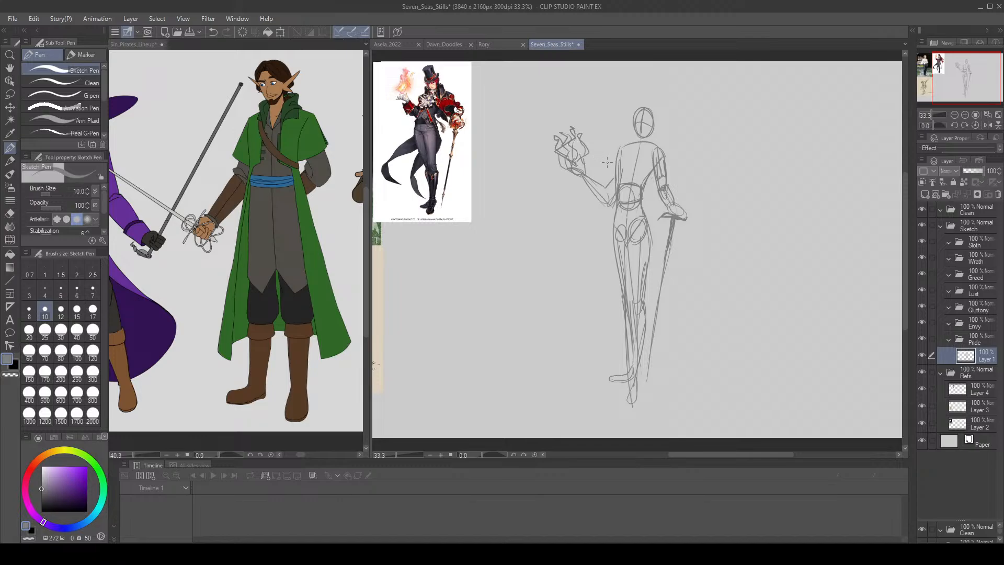
Bring the purple-coated pirate with the feathered hat into view in Sin_Pirates_Lineup and return to Seven_Seas_Stills.
mouse_move(629, 121)
mouse_down()
mouse_move(599, 90)
mouse_move(670, 122)
mouse_up()
mouse_move(967, 85)
mouse_down()
mouse_move(949, 82)
mouse_move(968, 77)
mouse_move(921, 78)
mouse_up()
key(ctrl+z)
click(148, 45)
click(552, 45)
Sketch a wide, tilted hat brim across the figure's head.
mouse_move(628, 127)
mouse_down()
mouse_move(605, 102)
mouse_move(676, 142)
mouse_move(608, 122)
mouse_move(632, 113)
mouse_move(667, 140)
mouse_move(689, 138)
mouse_move(642, 116)
mouse_move(677, 129)
mouse_move(671, 124)
mouse_up()
key(ctrl+z)
key(ctrl+z)
key(ctrl+z)
key(ctrl+z)
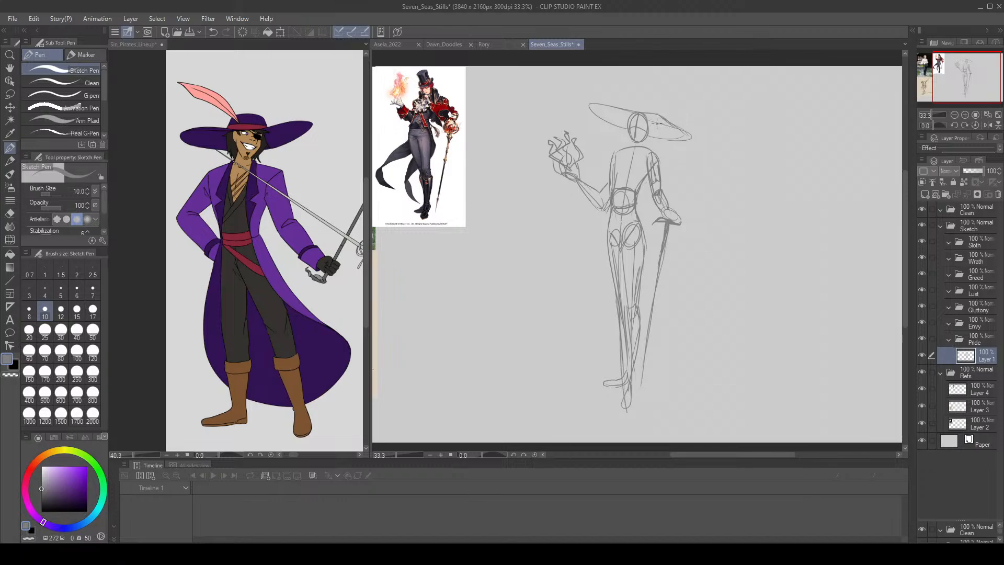
Sketch the hat's rounded crown over the head and refine where it meets the brim.
key(ctrl+z)
mouse_move(613, 108)
mouse_down()
mouse_move(689, 130)
mouse_move(630, 110)
mouse_move(660, 120)
mouse_move(633, 111)
mouse_move(658, 116)
mouse_up()
key(ctrl+z)
key(ctrl+z)
key(ctrl+z)
key(ctrl+z)
mouse_move(641, 115)
mouse_down()
mouse_move(664, 124)
mouse_move(629, 113)
mouse_move(683, 130)
mouse_move(625, 110)
mouse_move(662, 121)
mouse_up()
key(ctrl+z)
key(ctrl+z)
key(ctrl+z)
Sketch a curved feather sweeping up and away from the hat's crown.
mouse_move(642, 100)
mouse_down()
mouse_move(696, 86)
mouse_move(678, 96)
mouse_move(686, 102)
mouse_move(674, 92)
mouse_move(644, 107)
mouse_move(674, 92)
mouse_move(645, 107)
mouse_move(674, 100)
mouse_up()
key(ctrl+z)
key(ctrl+z)
key(ctrl+z)
key(ctrl+z)
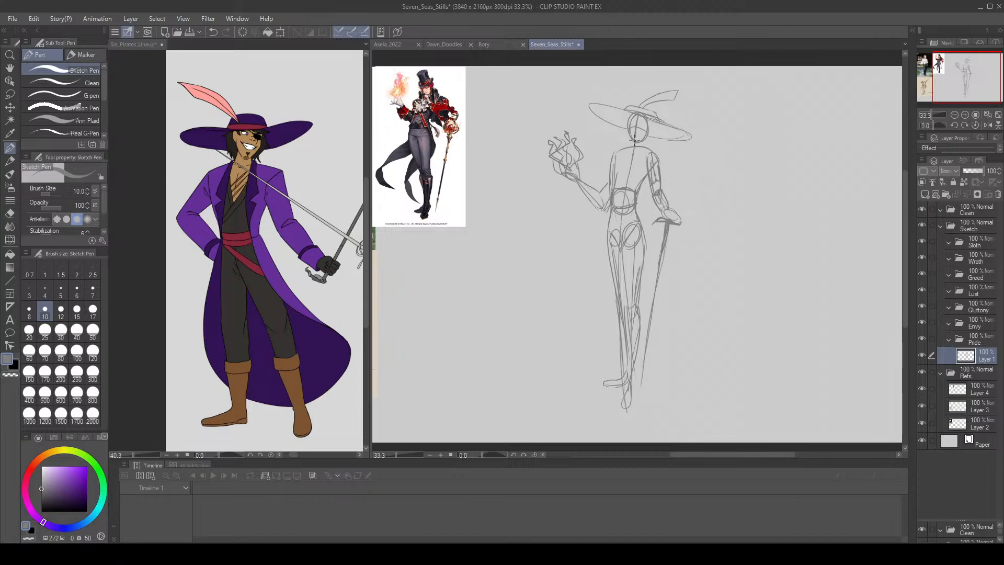
Sketch the neck and a long coat flaring from the waist, with its tails billowing out behind the cane.
drag(635, 143, 628, 171)
key(ctrl+z)
drag(645, 213, 837, 349)
mouse_move(607, 209)
mouse_down()
mouse_move(613, 350)
mouse_move(778, 333)
mouse_move(737, 351)
mouse_up()
key(ctrl+z)
key(ctrl+z)
drag(738, 257, 657, 366)
drag(662, 264, 772, 291)
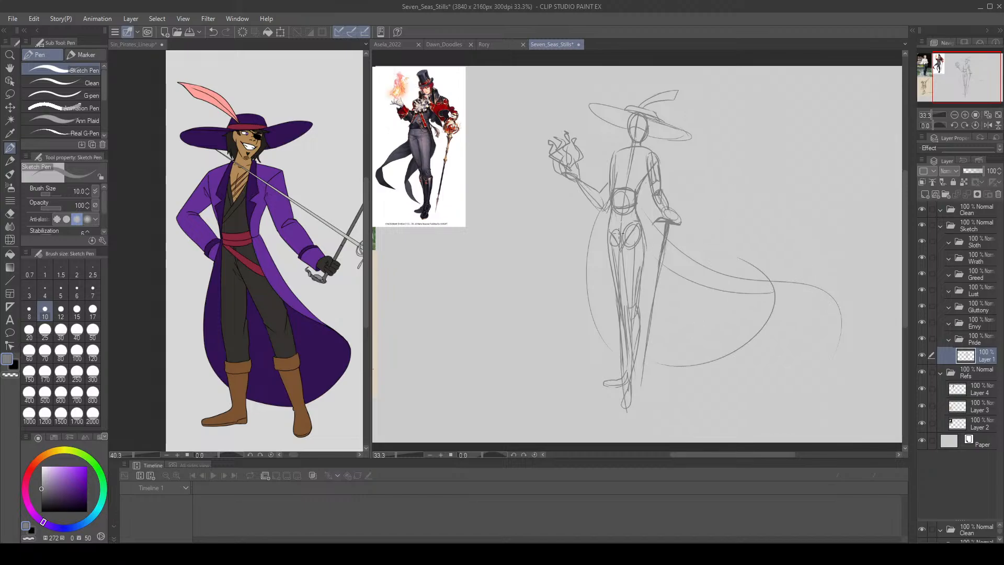
Select the hat, head and upper torso, and tilt and shift them slightly toward the cane side.
key(m)
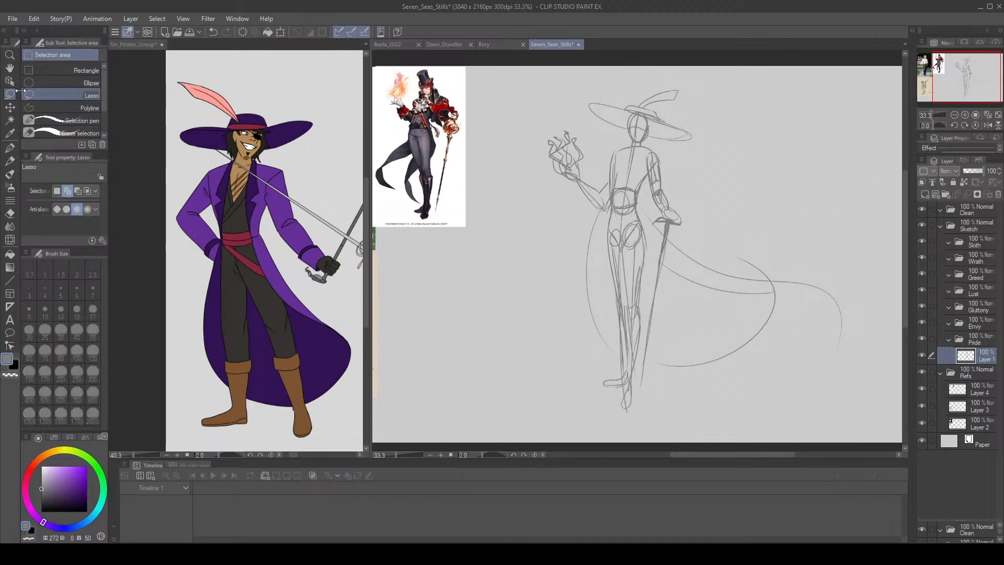
mouse_move(605, 184)
mouse_down()
mouse_move(627, 179)
mouse_move(644, 195)
mouse_move(649, 255)
mouse_move(636, 399)
mouse_move(603, 408)
mouse_move(549, 207)
mouse_move(569, 118)
mouse_move(598, 138)
mouse_move(616, 179)
mouse_move(646, 188)
mouse_move(660, 211)
mouse_move(727, 177)
mouse_move(698, 84)
mouse_move(576, 96)
mouse_move(606, 169)
mouse_up()
key(ctrl+z)
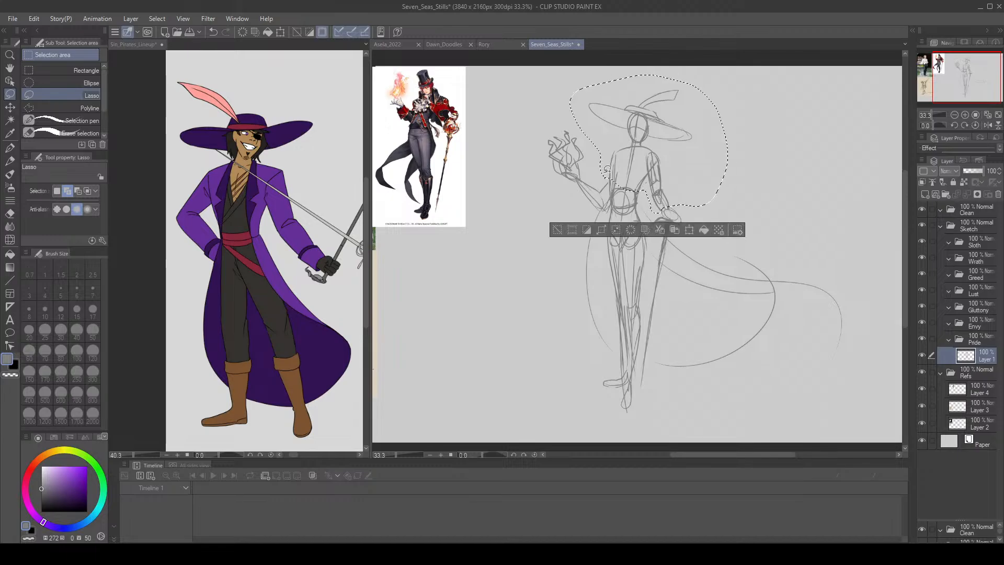
click(281, 32)
drag(759, 160, 758, 170)
drag(677, 176, 681, 177)
drag(732, 204, 721, 202)
click(613, 238)
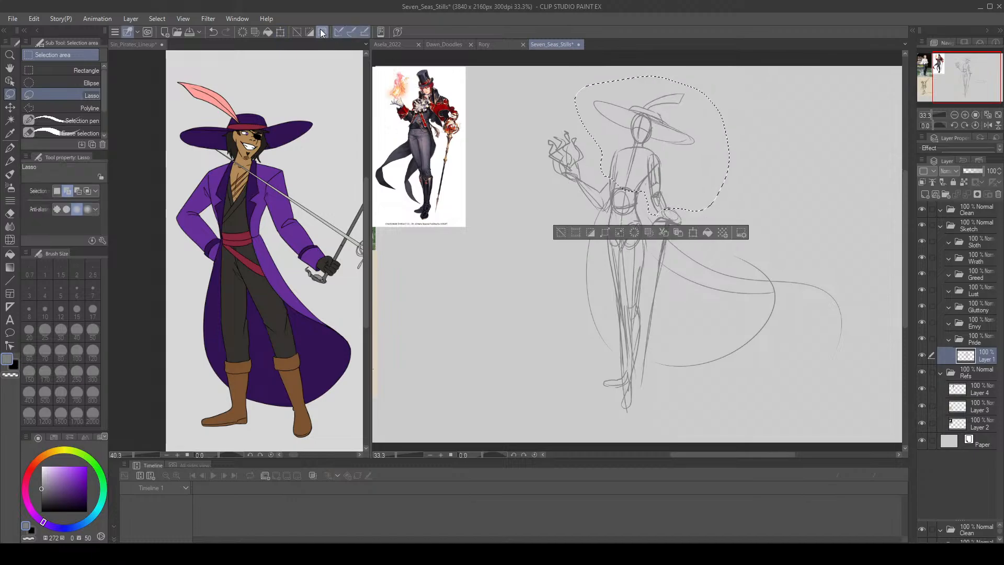
Rework the torso's side line beside the raised arm, erasing excess marks near the elbow.
click(9, 148)
drag(611, 183, 624, 152)
key(ctrl+z)
key(e)
mouse_move(597, 199)
mouse_down()
mouse_move(618, 189)
mouse_move(545, 178)
mouse_move(602, 151)
mouse_move(609, 208)
mouse_up()
key(p)
key(ctrl+z)
Select the flame-holding arm and move it outward and up, clear of the torso.
key(m)
key(ctrl+z)
mouse_move(545, 185)
mouse_down()
mouse_move(587, 140)
mouse_move(608, 205)
mouse_move(565, 189)
mouse_move(585, 167)
mouse_move(577, 160)
mouse_move(616, 150)
mouse_move(611, 179)
mouse_up()
key(k)
key(ctrl+d)
click(10, 146)
key(ctrl+z)
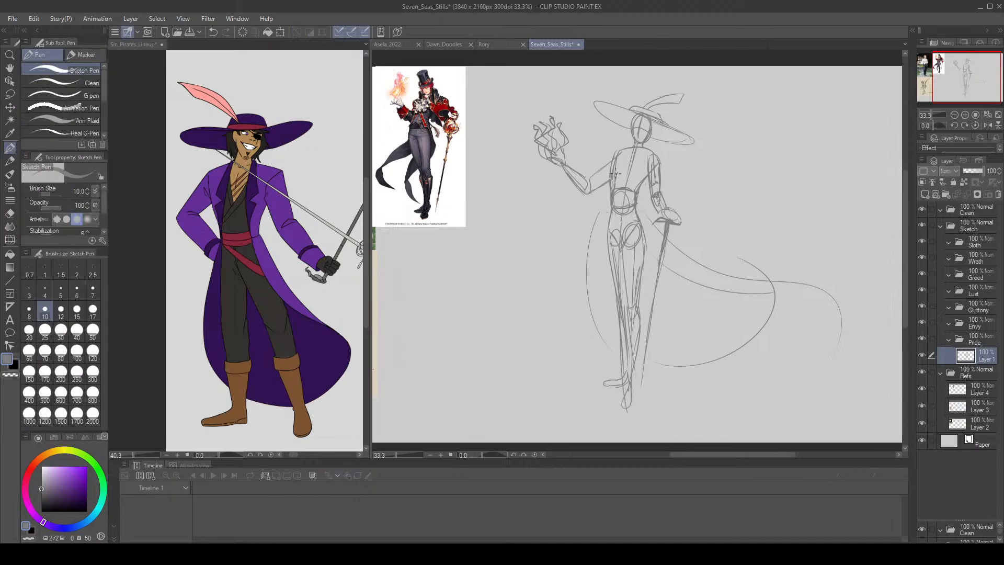
Touch up the coat edge below the flame arm and delete the billowing tail curves behind the cane.
drag(593, 226, 585, 268)
click(9, 93)
mouse_move(671, 382)
mouse_down()
mouse_move(686, 326)
mouse_move(672, 248)
mouse_move(865, 361)
mouse_move(672, 384)
mouse_up()
click(243, 32)
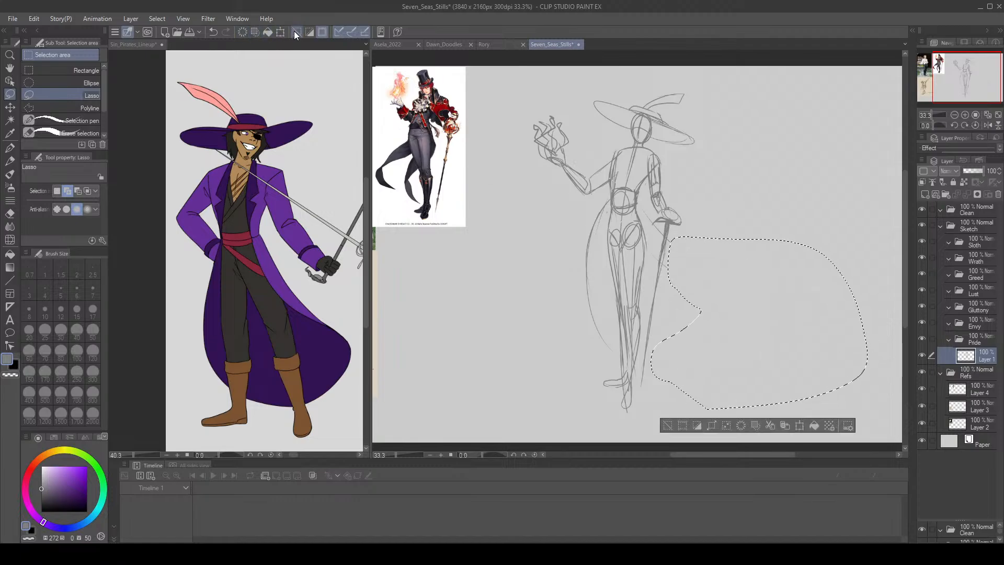
click(296, 32)
click(9, 148)
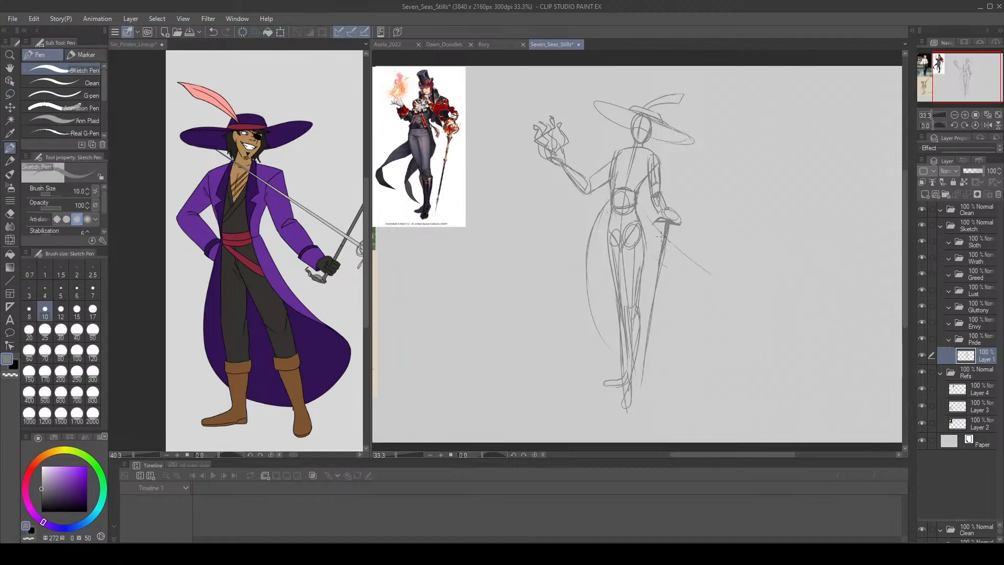
Redraw the coat tail as one rounded sweep from the cane hand out and back toward the feet.
key(ctrl+z)
mouse_move(661, 237)
mouse_down()
mouse_move(783, 298)
mouse_move(772, 292)
mouse_move(687, 387)
mouse_up()
key(ctrl+z)
drag(780, 307, 660, 368)
key(ctrl+z)
mouse_move(649, 365)
mouse_down()
mouse_move(764, 298)
mouse_move(686, 251)
mouse_move(763, 316)
mouse_move(671, 371)
mouse_up()
key(ctrl+z)
Erase the overshooting strokes on the coat tail's upper edge and add the coat line from the waist.
key(e)
mouse_move(751, 289)
mouse_down()
mouse_move(730, 276)
mouse_move(768, 294)
mouse_up()
key(p)
key(ctrl+z)
key(e)
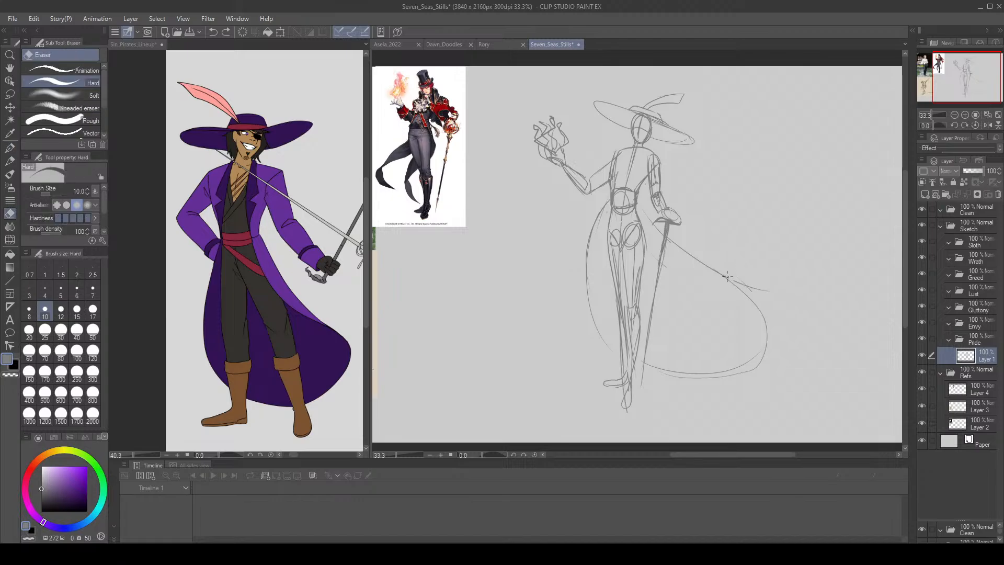
drag(751, 287, 770, 291)
key(p)
drag(641, 203, 656, 225)
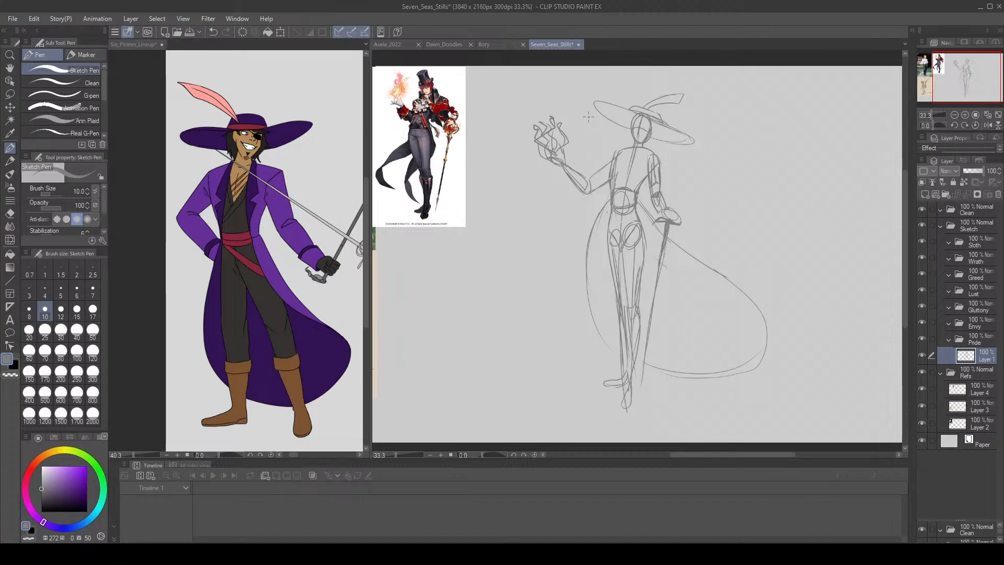
Erase the coat edge below the flame arm and redraw it as a smooth curve from waist to ankles.
key(e)
mouse_move(586, 290)
mouse_down()
mouse_move(588, 239)
mouse_move(609, 210)
mouse_up()
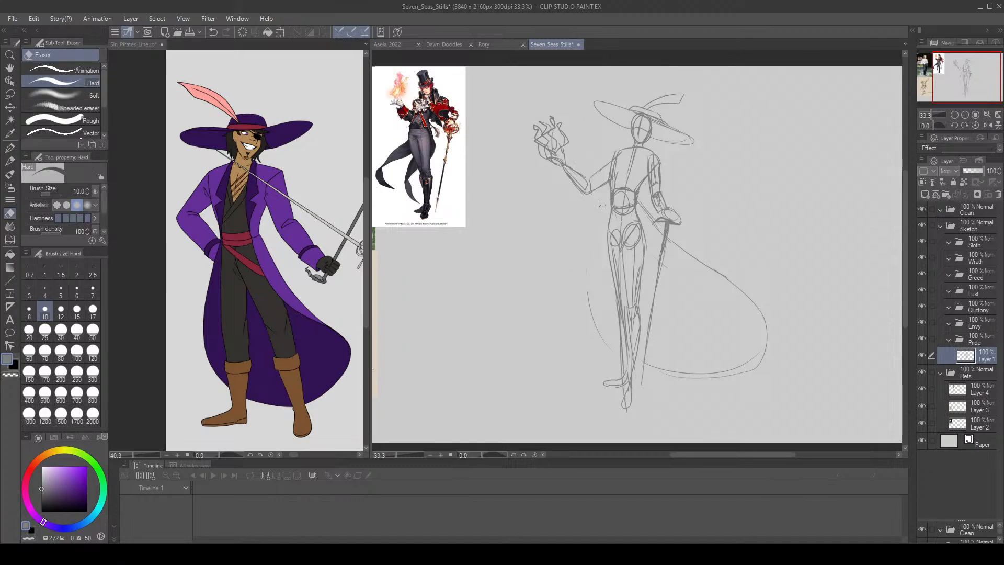
key(p)
mouse_move(608, 211)
mouse_down()
mouse_move(604, 307)
mouse_move(592, 249)
mouse_move(590, 302)
mouse_up()
key(ctrl+z)
key(ctrl+z)
drag(588, 260, 613, 350)
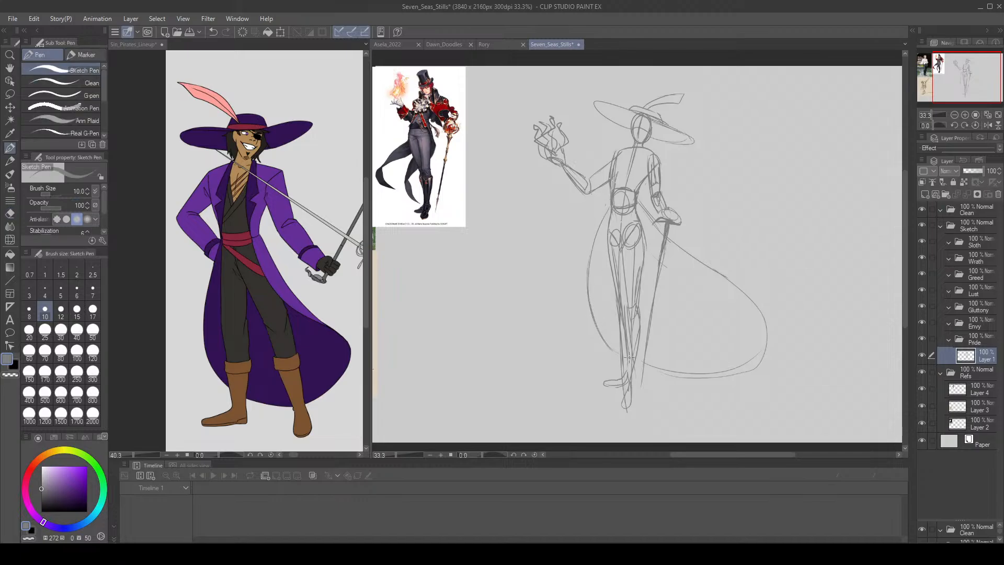
Delete the outer part of the coat tail behind the cane and redraw it as a smaller rounded curve.
key(m)
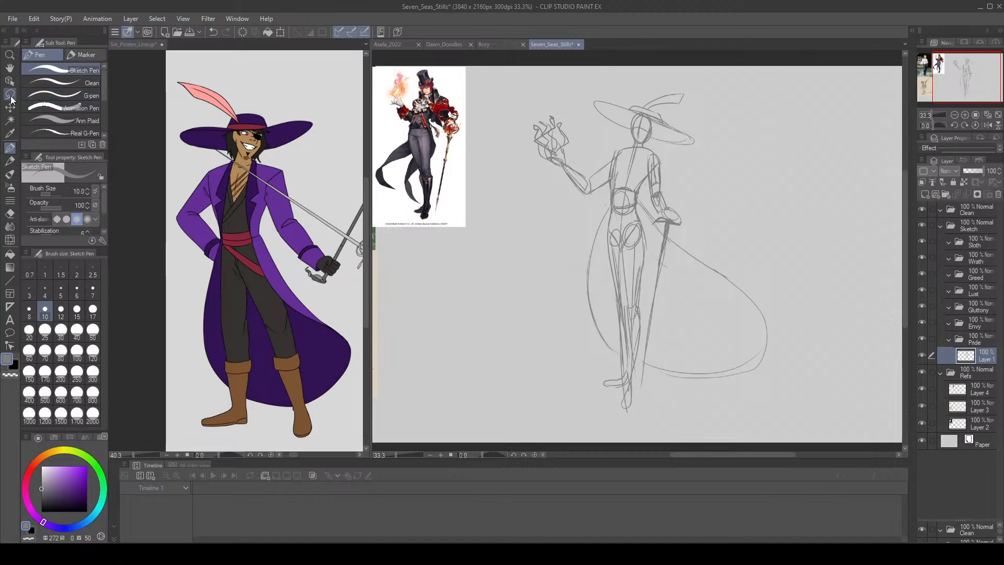
mouse_move(650, 364)
mouse_down()
mouse_move(720, 282)
mouse_move(780, 366)
mouse_move(656, 385)
mouse_up()
click(280, 32)
click(296, 32)
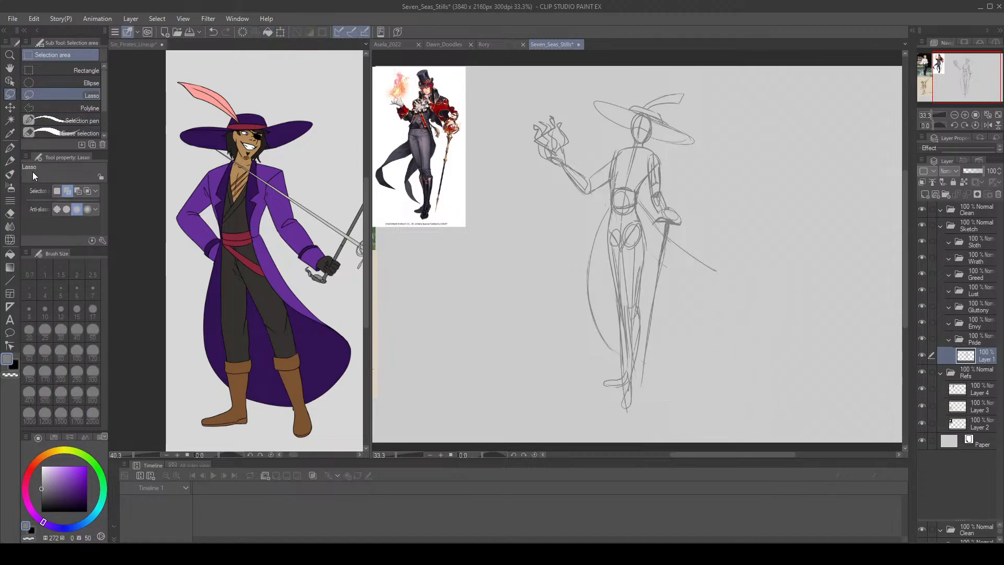
key(p)
drag(637, 359, 725, 323)
mouse_move(694, 260)
mouse_down()
mouse_move(756, 323)
mouse_move(709, 348)
mouse_up()
key(ctrl+z)
key(ctrl+z)
mouse_move(714, 270)
mouse_down()
mouse_move(735, 300)
mouse_move(661, 366)
mouse_move(733, 329)
mouse_up()
Try a second, pointed coat tail extending from the waist beyond the rounded one.
mouse_move(639, 204)
mouse_down()
mouse_move(663, 236)
mouse_move(719, 274)
mouse_move(759, 282)
mouse_up()
mouse_move(755, 278)
mouse_down()
mouse_move(699, 255)
mouse_move(744, 330)
mouse_up()
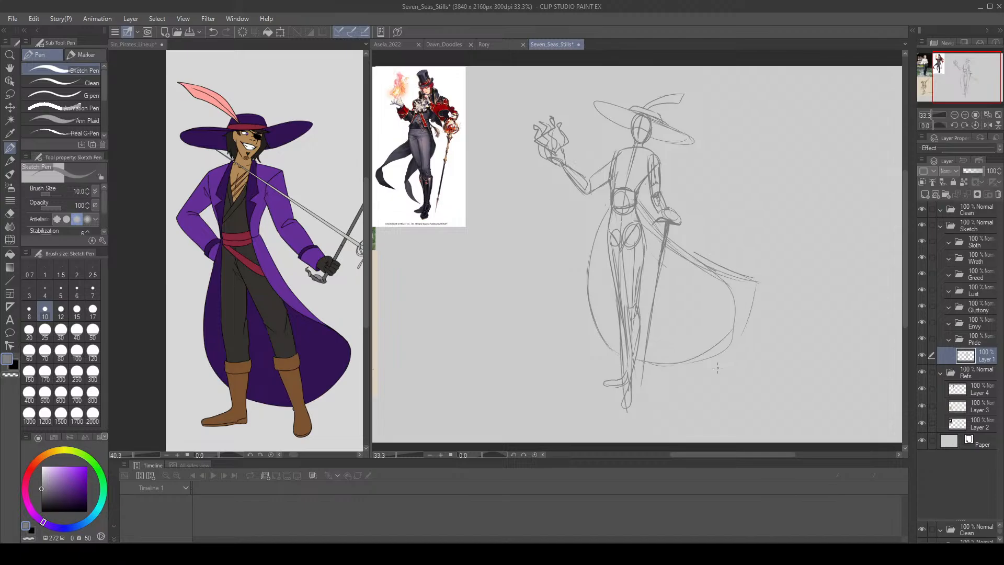
key(ctrl+z)
key(ctrl+z)
key(ctrl+z)
key(ctrl+z)
key(ctrl+z)
key(ctrl+z)
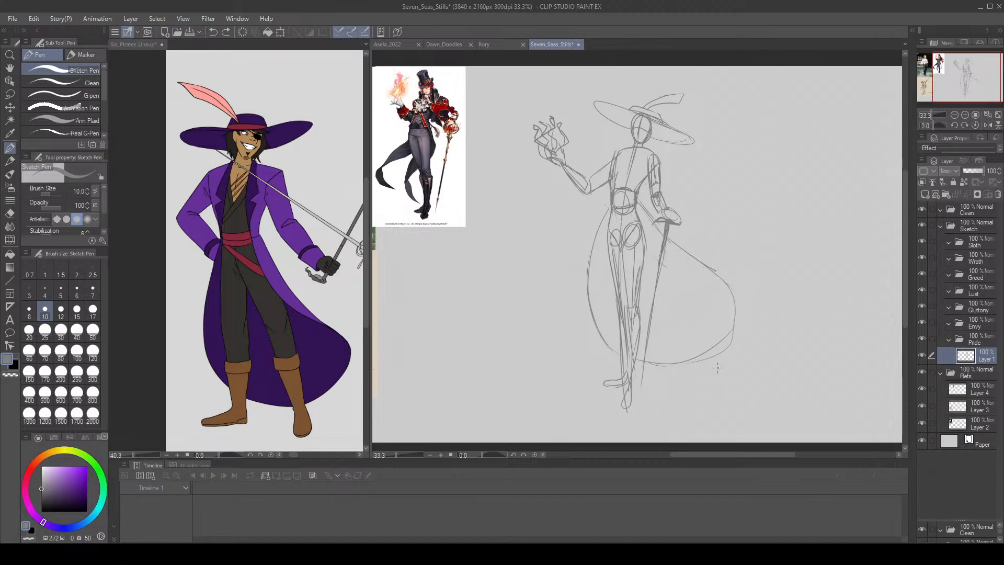
Erase the coat edge below the flame arm and redraw it closer to the legs.
key(e)
mouse_move(600, 221)
mouse_down()
mouse_move(589, 285)
mouse_move(608, 351)
mouse_move(586, 272)
mouse_up()
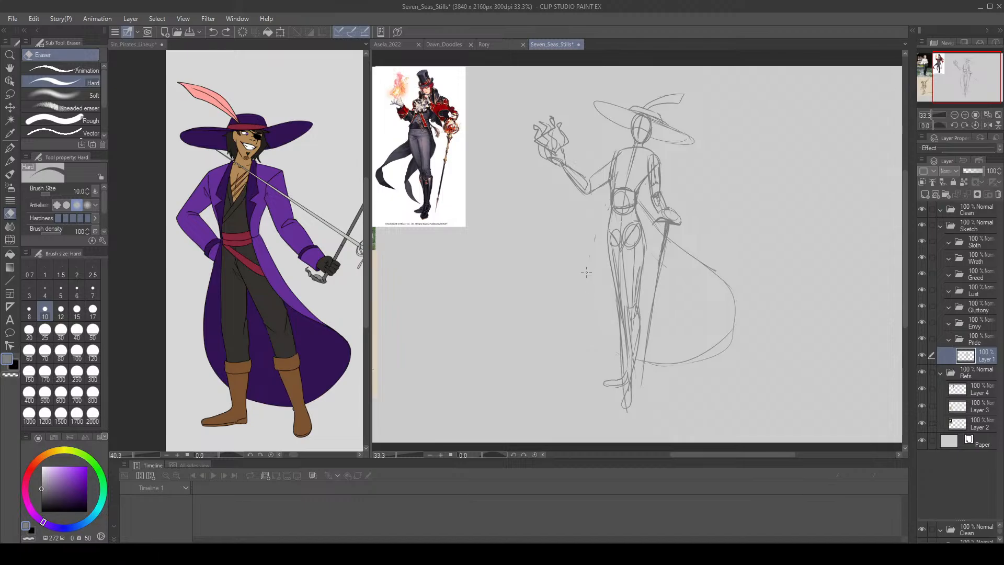
key(p)
mouse_move(612, 205)
mouse_down()
mouse_move(617, 345)
mouse_move(597, 279)
mouse_move(601, 244)
mouse_up()
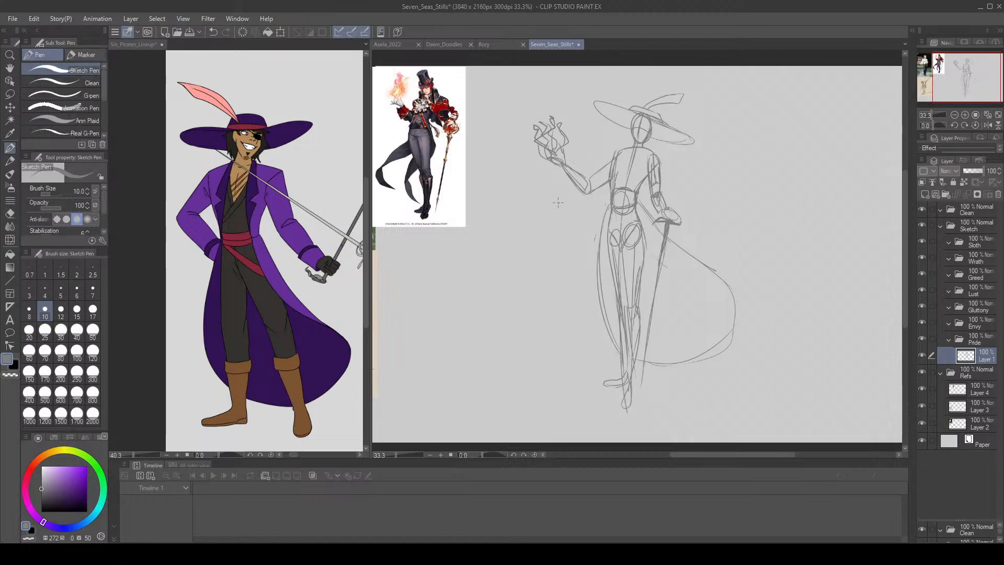
Bring the orange-haired elf with the wooden spoon into view in the pirate lineup, and save Seven_Seas_Stills.
click(128, 43)
mouse_move(944, 85)
mouse_down()
mouse_move(926, 80)
mouse_move(945, 79)
mouse_up()
click(556, 44)
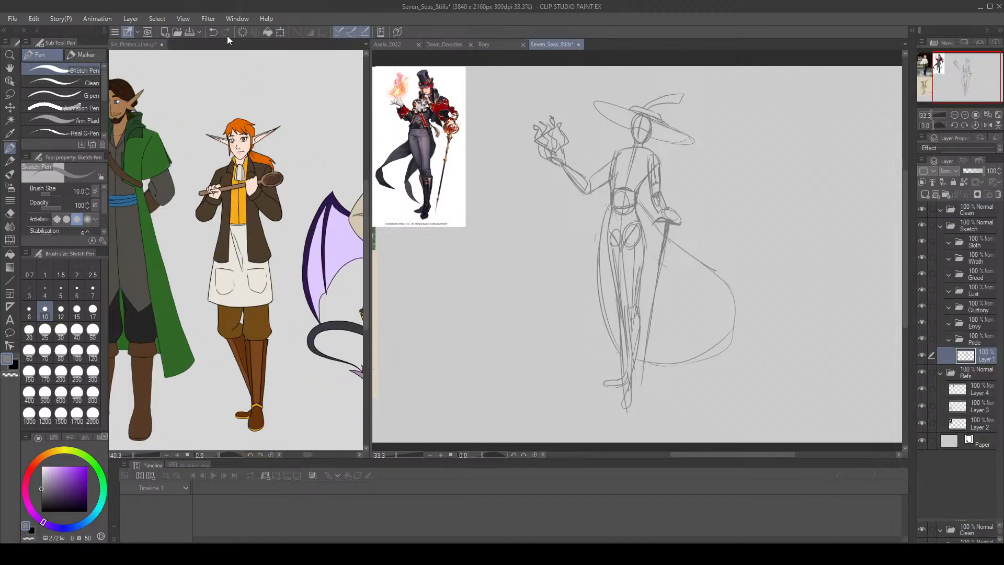
click(190, 31)
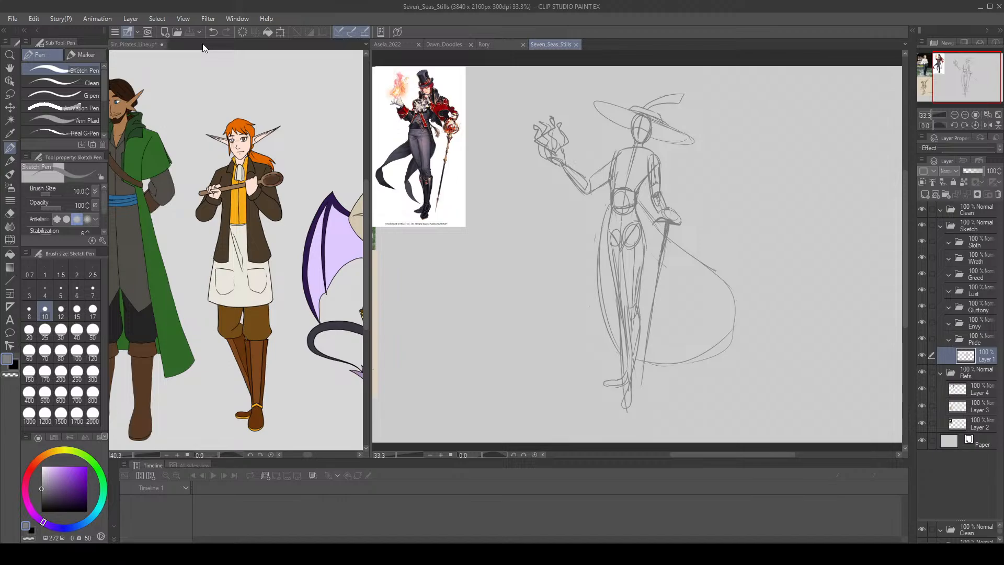
Touch up the coat edge beside the leg and save the drawing.
key(e)
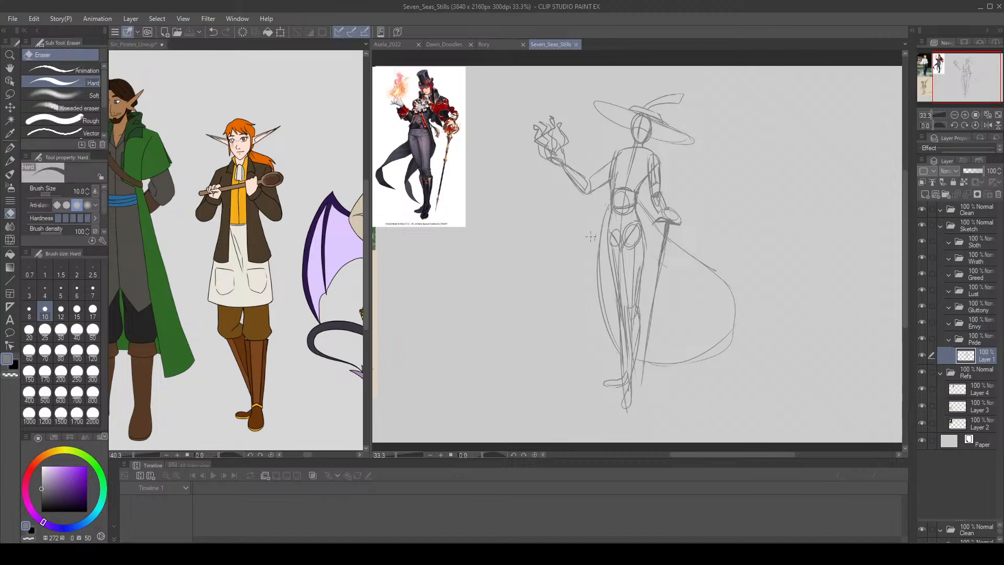
key(p)
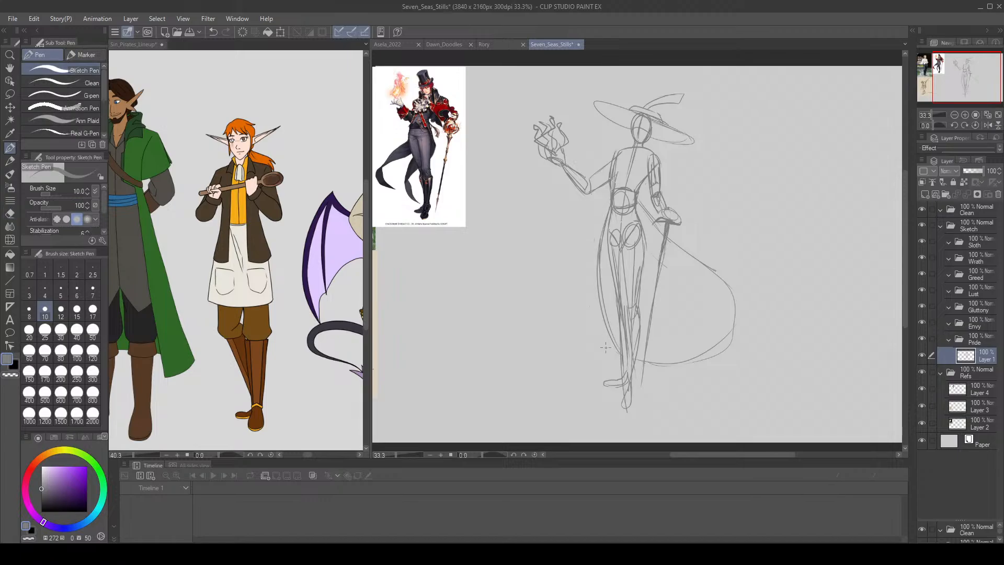
click(189, 31)
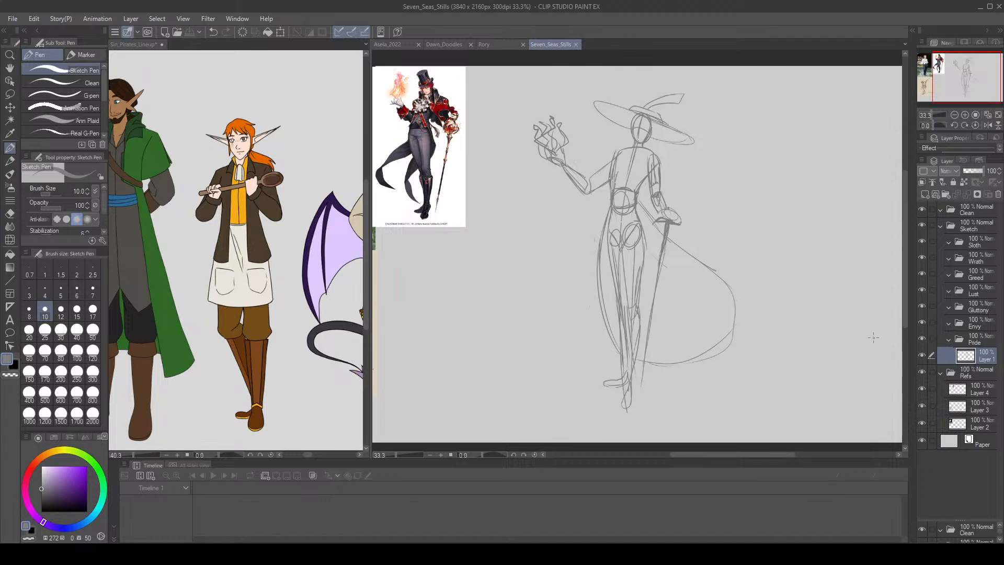
Scale the whole Pride sketch down slightly with a free transform.
key(ctrl+t)
drag(782, 452, 768, 421)
click(632, 436)
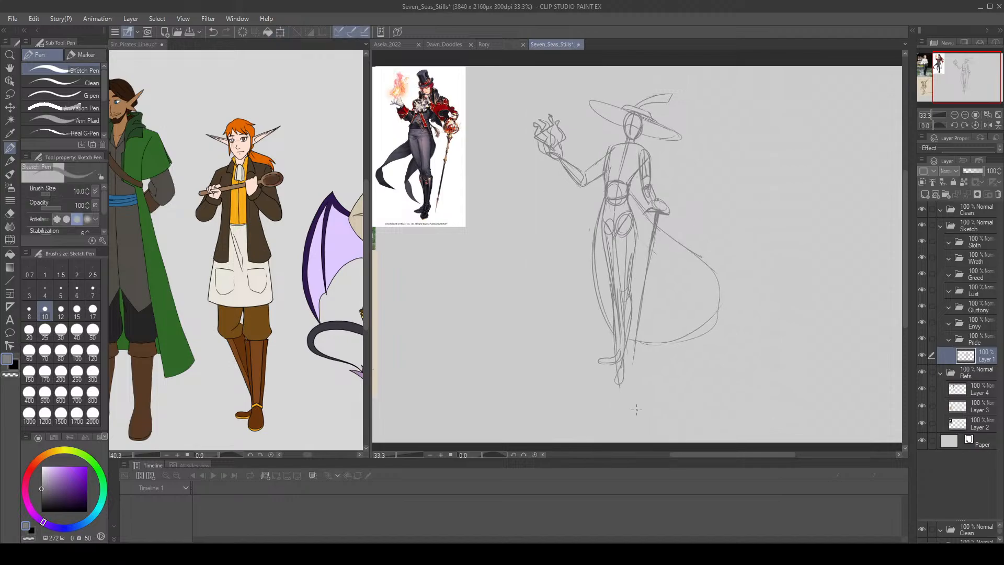
Select the area beneath the figure's feet and clear any stray marks from it.
click(9, 94)
mouse_move(587, 429)
mouse_down()
mouse_move(619, 387)
mouse_move(726, 372)
mouse_move(692, 440)
mouse_up()
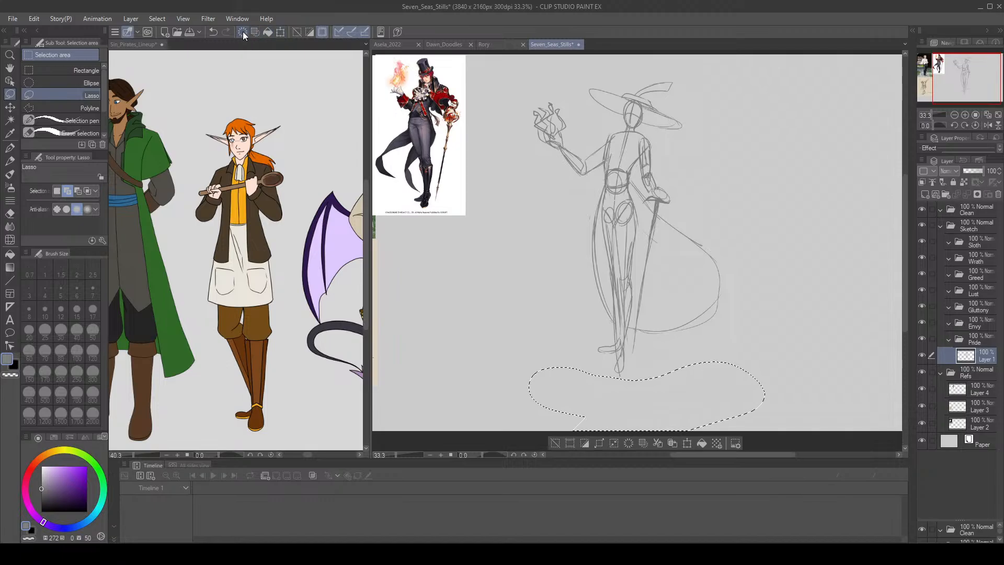
click(296, 33)
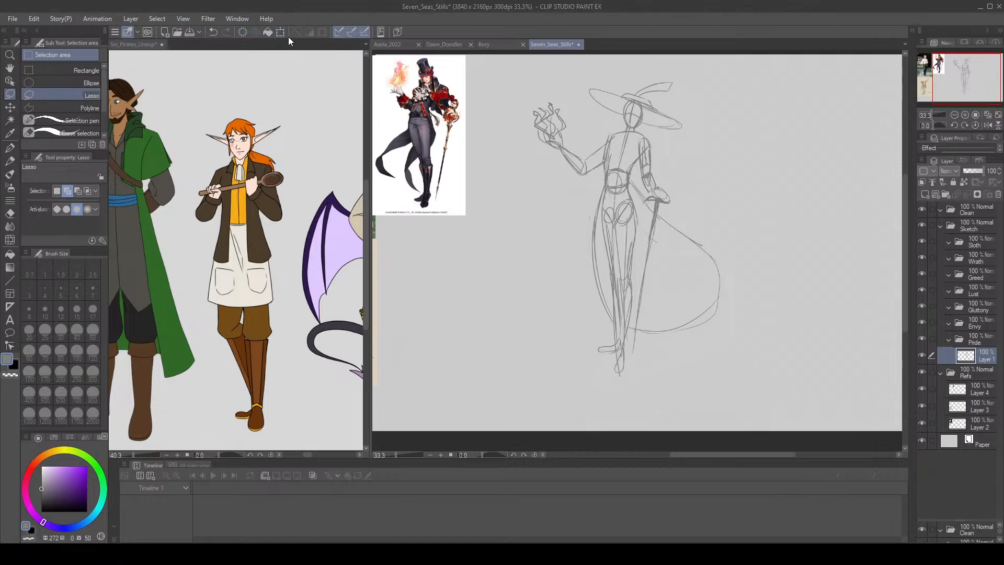
Enlarge the Pride sketch to almost the full canvas height and save the drawing.
click(282, 34)
mouse_move(762, 376)
mouse_down()
mouse_move(827, 422)
mouse_move(797, 422)
mouse_up()
click(641, 439)
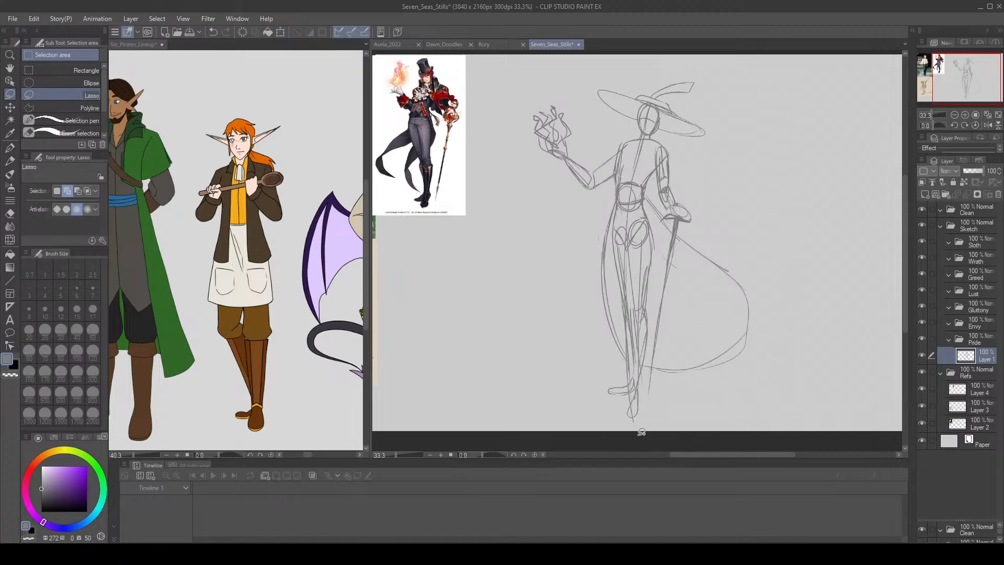
click(987, 115)
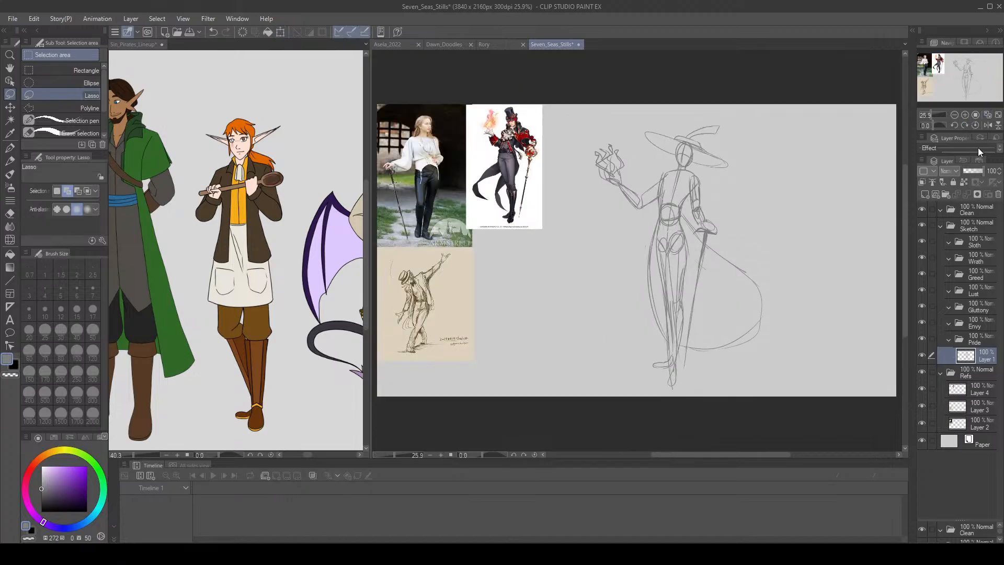
click(192, 33)
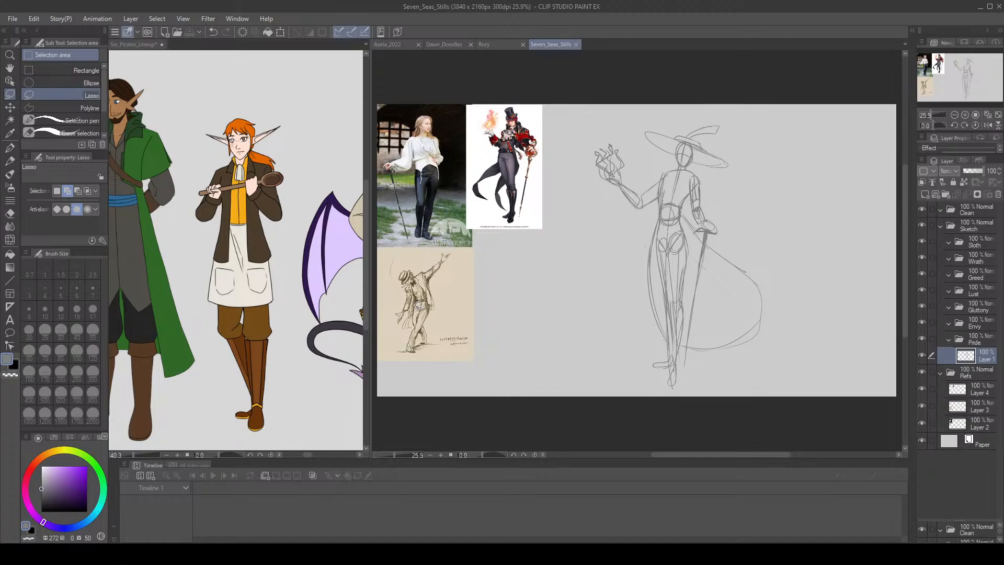
Hide the three reference image layers, Layer 4, Layer 3 and Layer 2, in the Refs folder.
click(965, 115)
drag(961, 79, 972, 77)
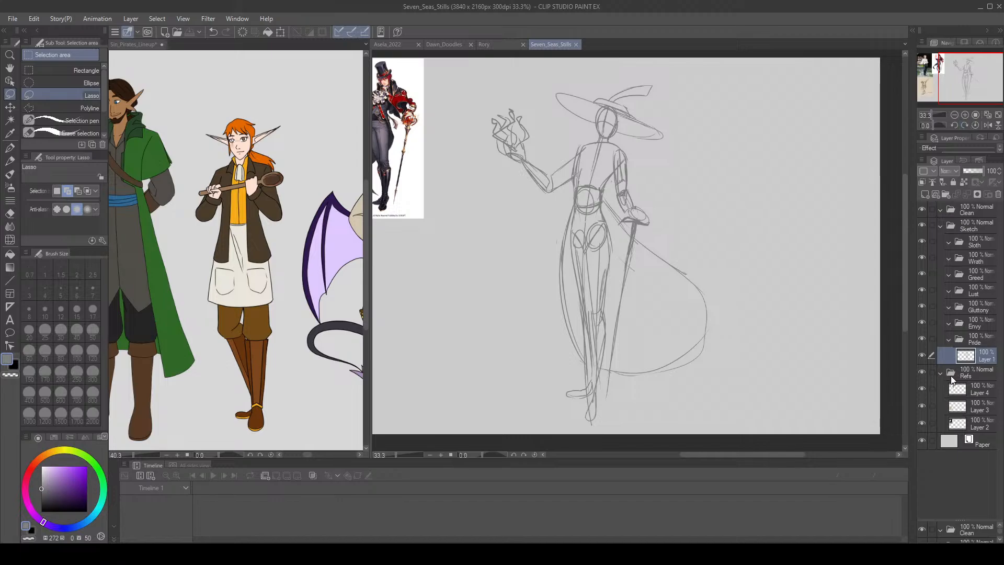
click(959, 393)
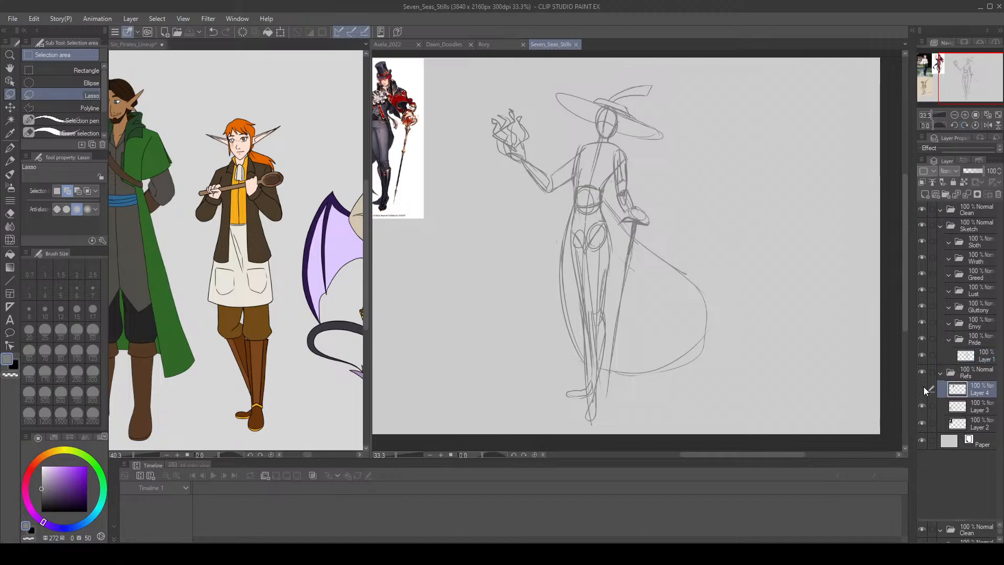
drag(923, 389, 921, 422)
click(922, 422)
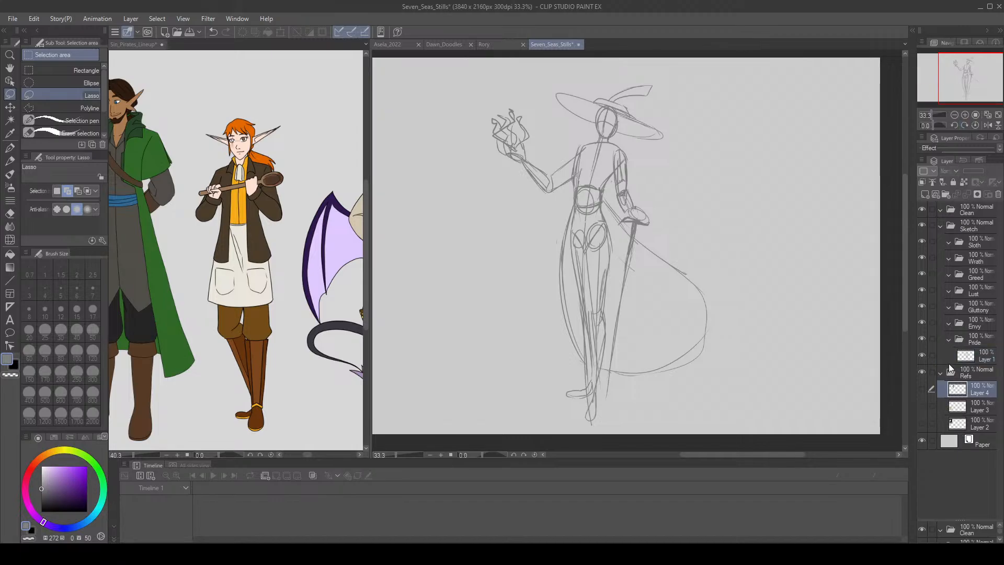
Nudge Layer 1 of the Pride folder left until the figure stands in the middle of the canvas.
key(ctrl+0)
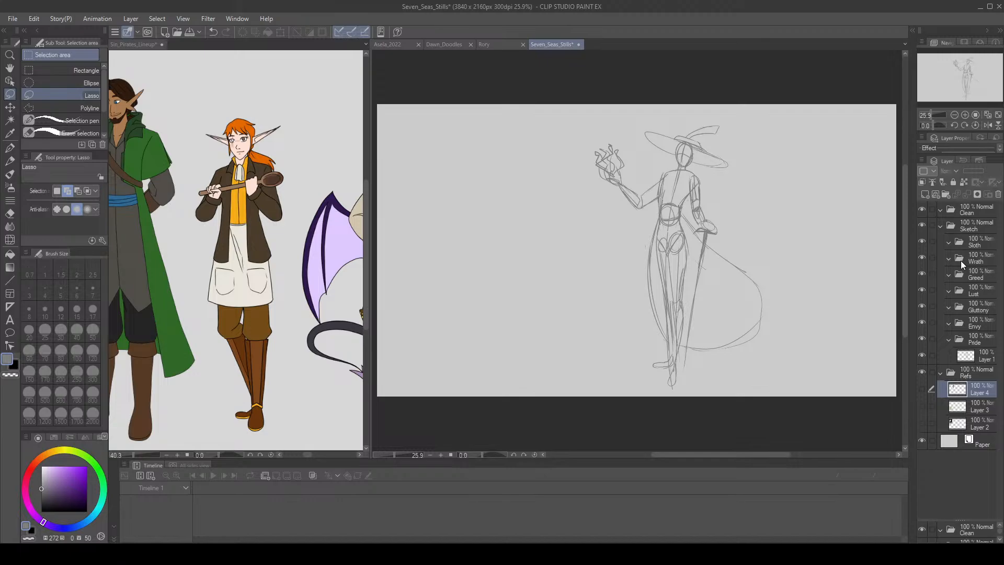
click(15, 107)
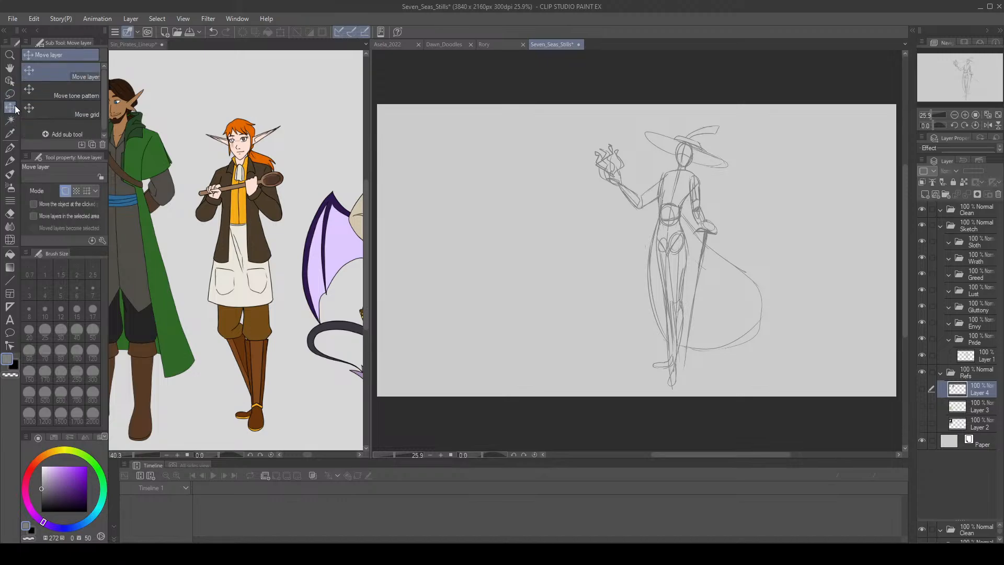
click(922, 389)
click(921, 390)
click(964, 358)
key(Left)
key(Left)
key(Left)
key(Left)
key(Left)
key(Left)
key(Left)
key(Left)
key(Left)
key(Left)
key(Left)
key(Left)
key(Left)
key(Left)
key(Left)
key(Left)
key(Left)
key(Left)
key(Left)
key(Left)
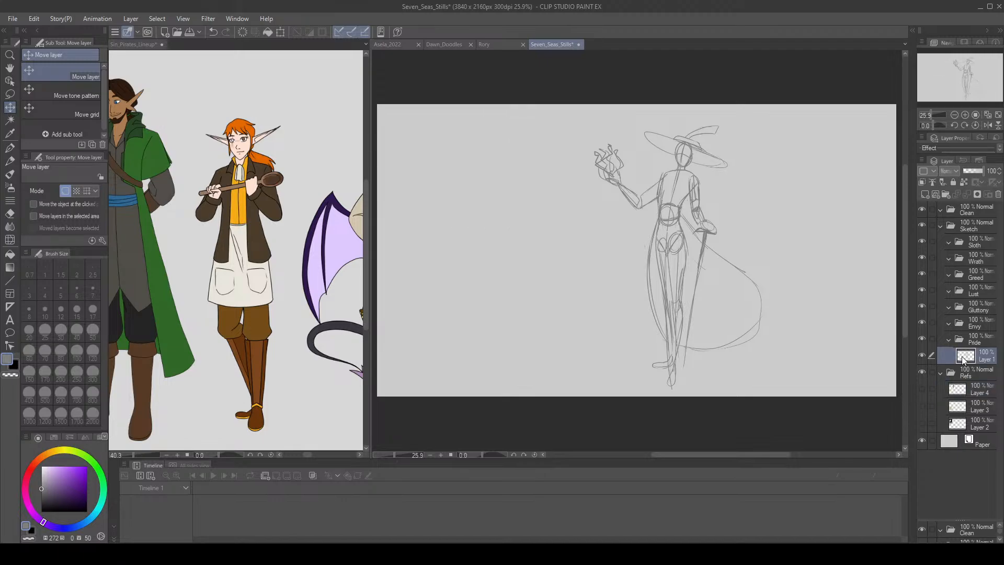
key(Left)
key(Left)
key(Left)
key(Left)
key(Left)
key(Left)
key(Left)
key(Left)
key(Left)
key(Left)
key(Left)
key(Left)
key(Left)
key(Left)
key(Left)
key(Left)
key(Left)
key(Left)
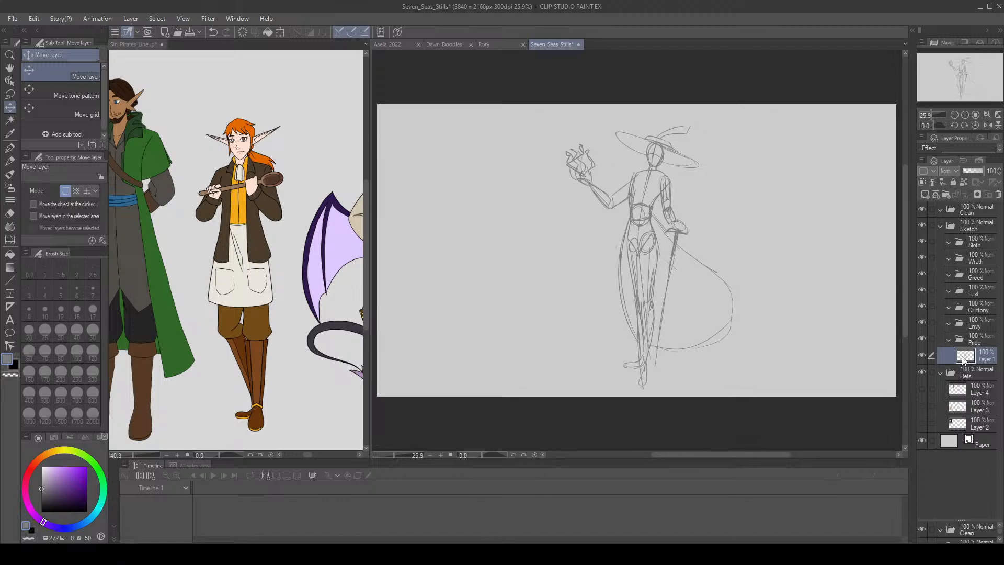
key(Left)
key(Left)
key(Left)
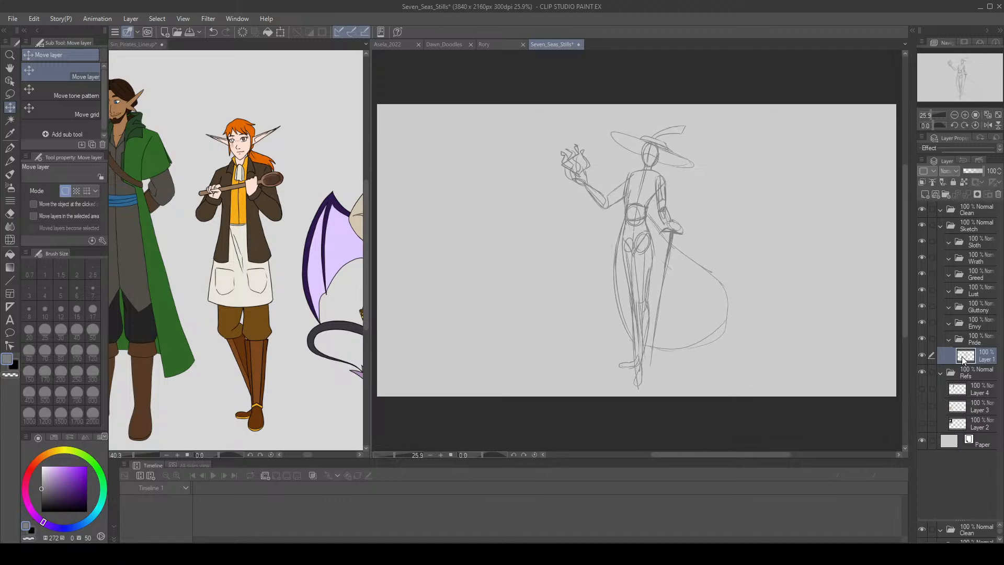
Nudge the Pride sketch on Layer 1 slightly further left and save the drawing.
key(Left)
key(Left)
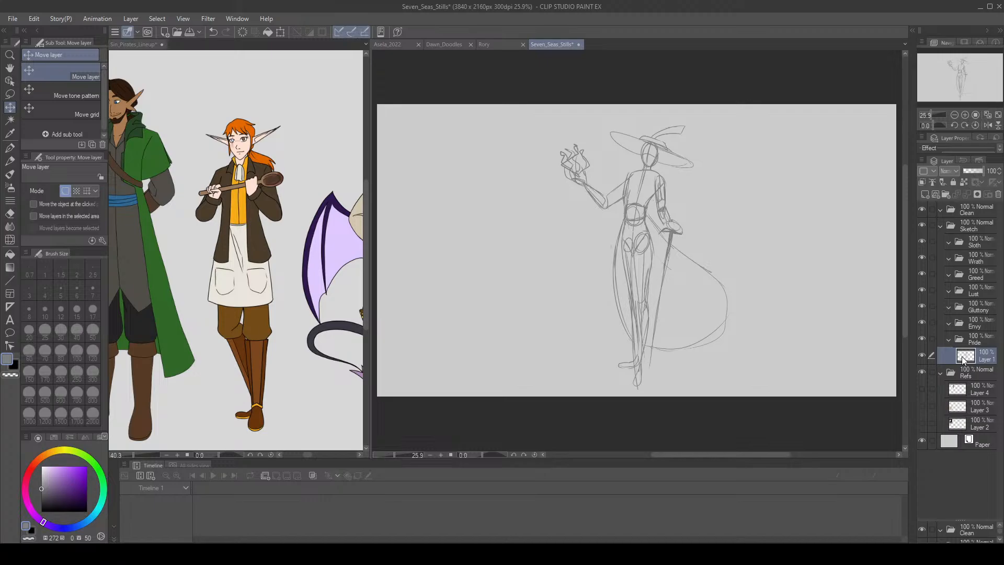
click(189, 34)
click(319, 66)
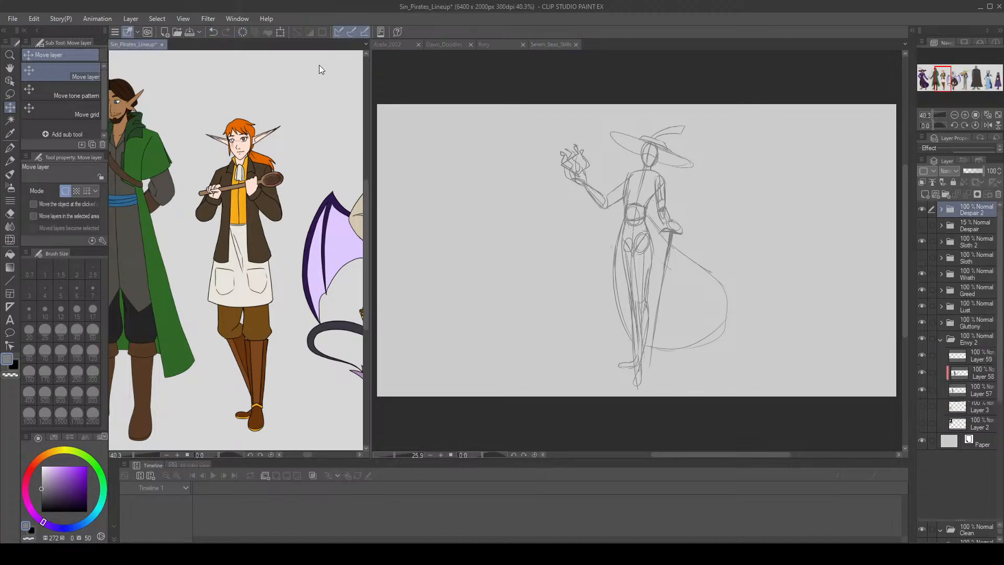
click(563, 45)
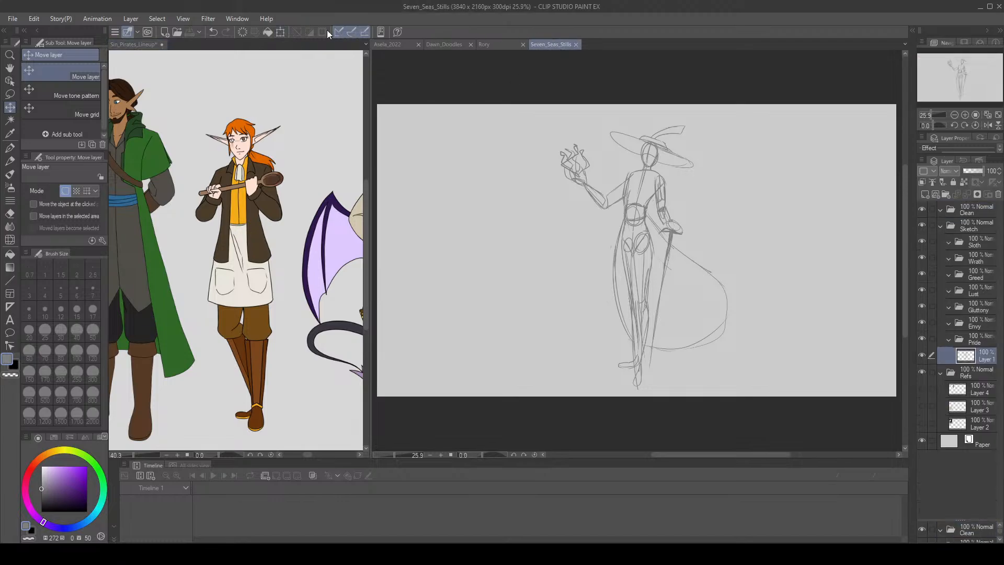
Scale the Pride sketch down slightly and nudge it down until the feet sit near the canvas's lower edge.
click(281, 32)
drag(759, 124, 759, 131)
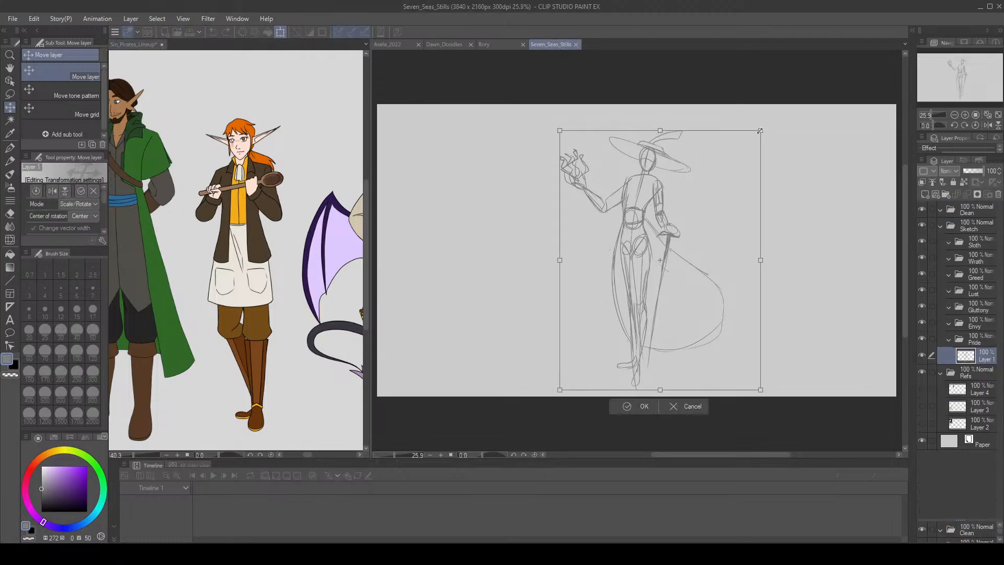
click(636, 409)
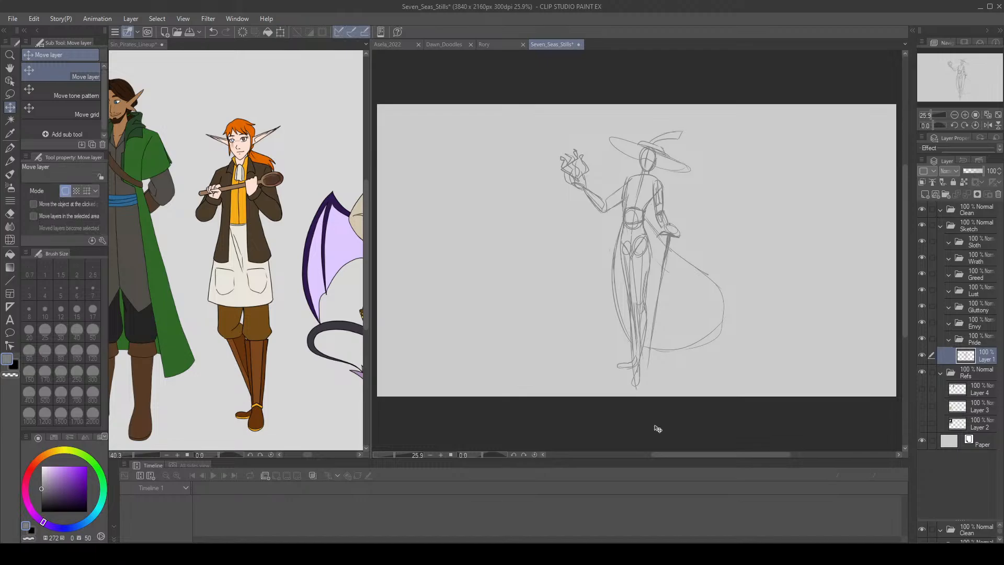
key(Down)
key(Down)
key(Down)
key(Down)
key(Down)
key(Down)
key(Down)
key(Down)
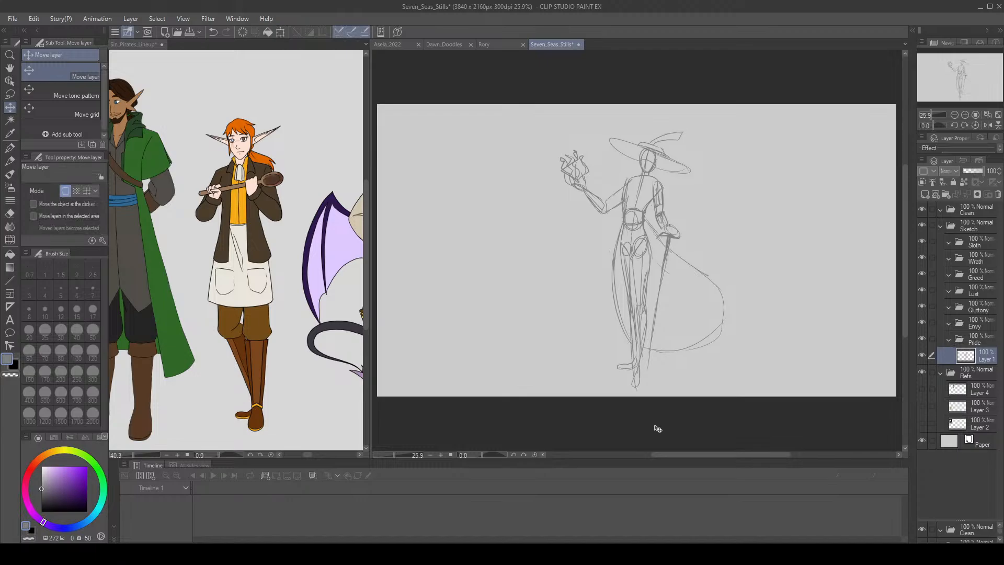
key(Down)
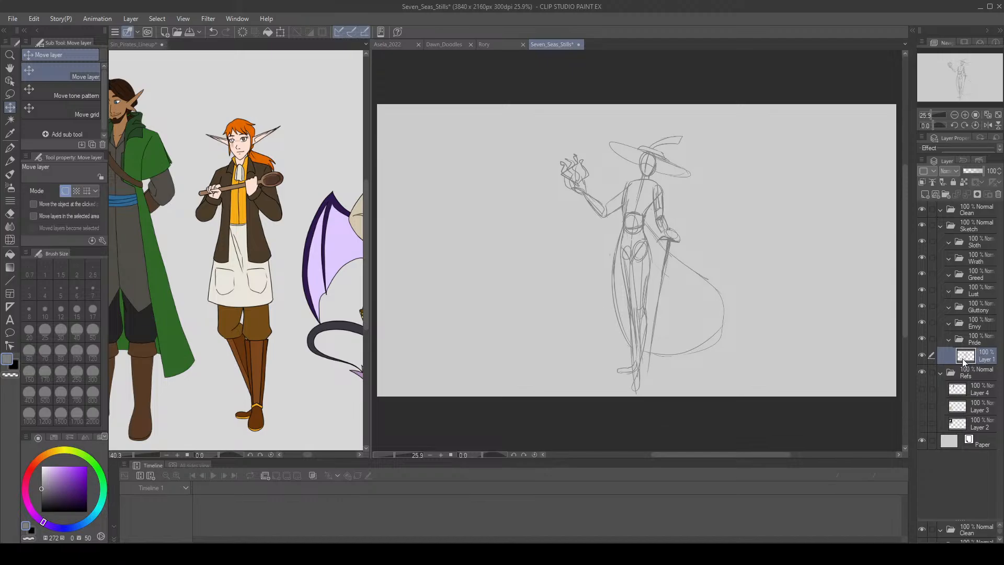
Hide the Pride folder, add a new raster layer inside the Envy folder and save the drawing.
click(922, 340)
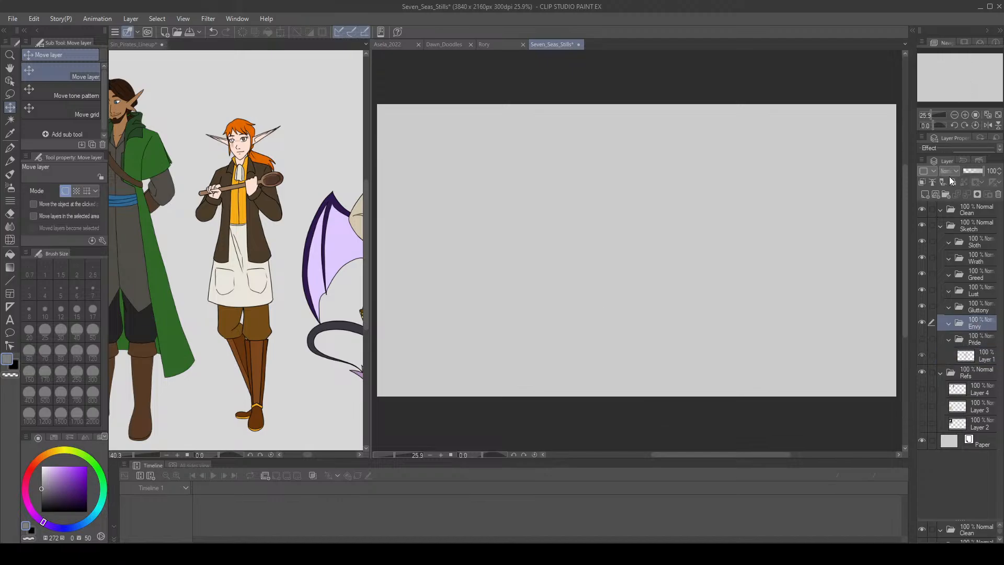
click(925, 194)
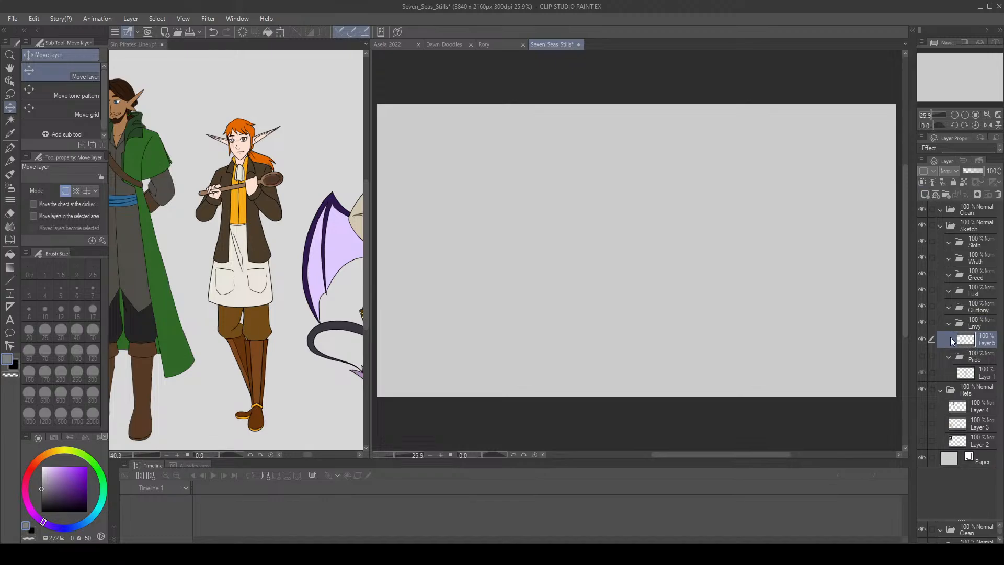
click(191, 33)
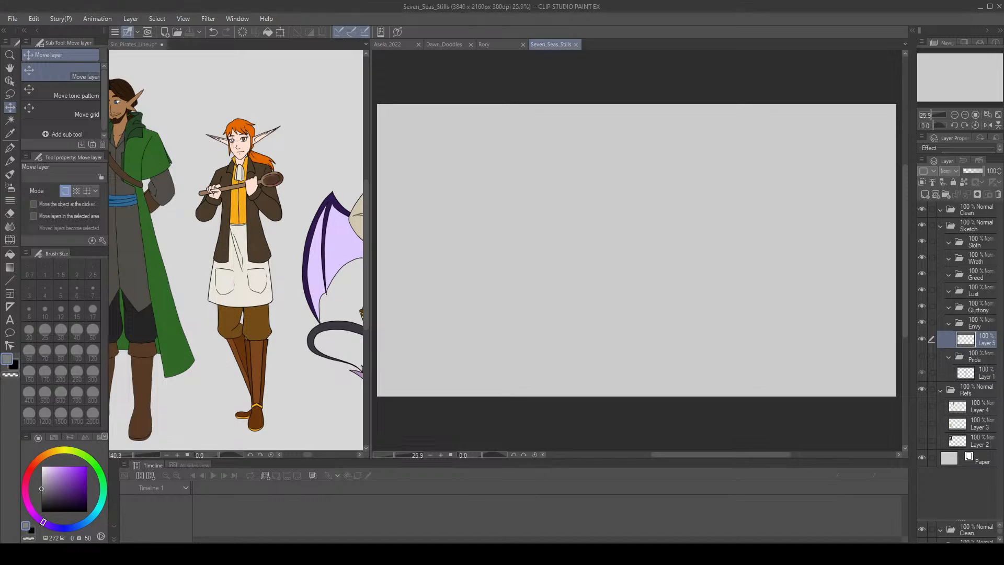
Paste the sword-fighter reference image into the Refs folder and enlarge it from the canvas's upper-left corner to about two thirds of the canvas height.
click(965, 411)
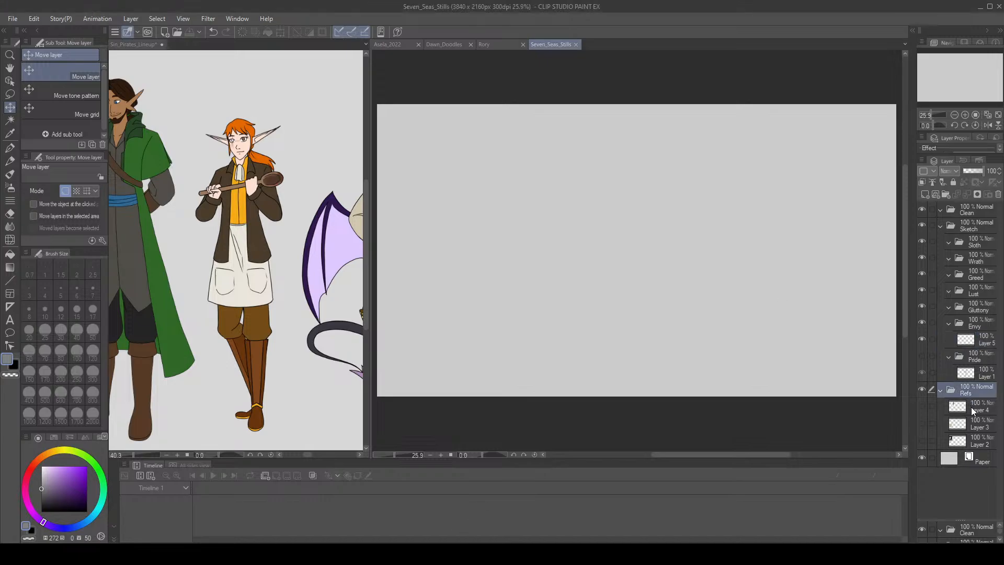
key(ctrl+v)
click(280, 32)
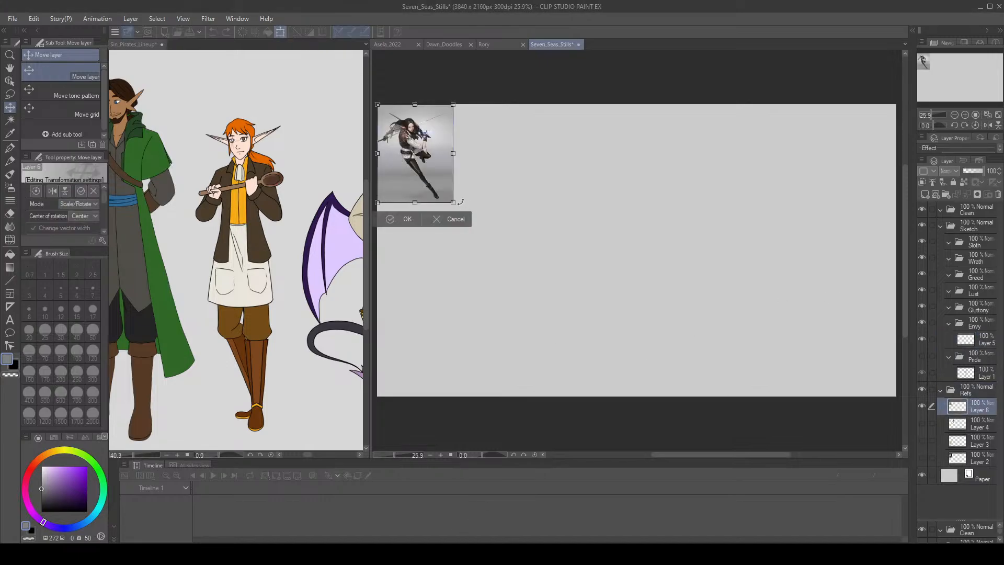
drag(454, 202, 480, 295)
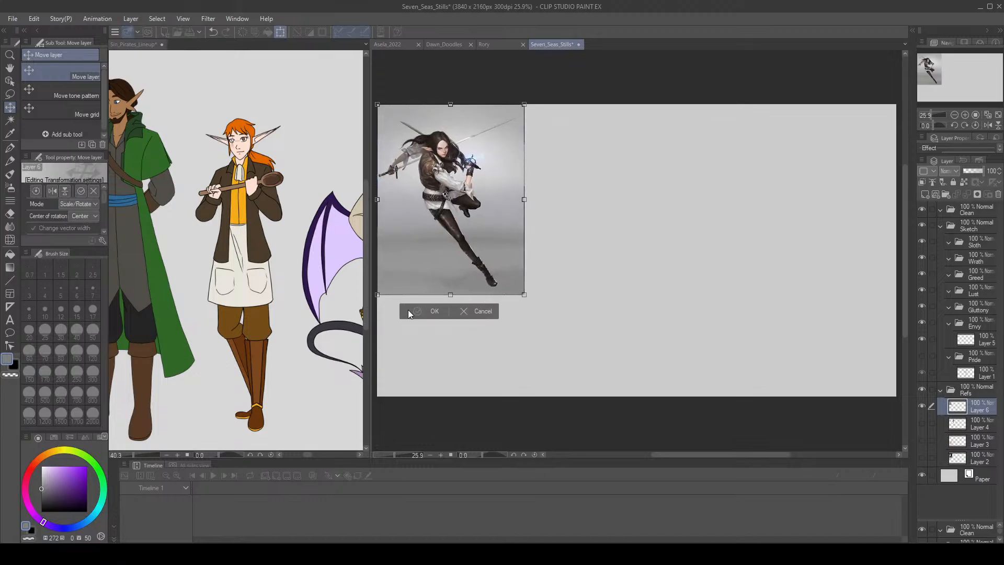
click(417, 312)
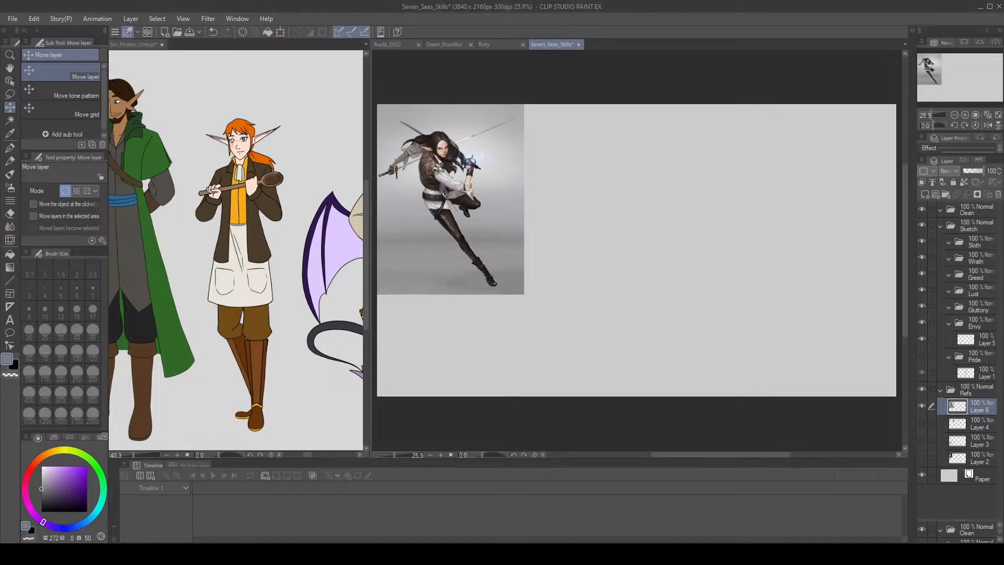
drag(450, 197, 535, 367)
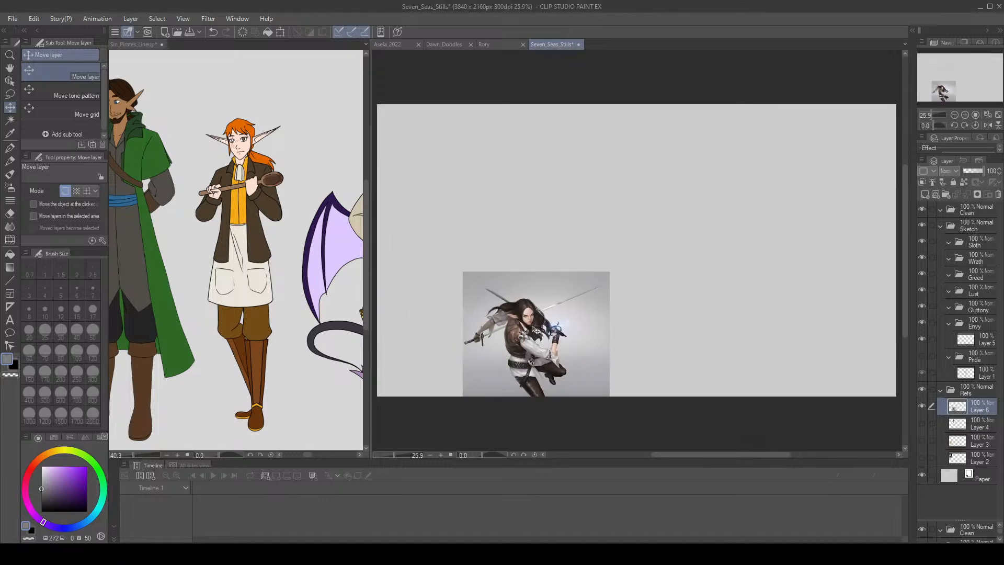
key(ctrl+z)
Sketch the head oval, a curved line of action and the chest on Layer 5 of the Envy folder with the Sketch Pen.
click(976, 341)
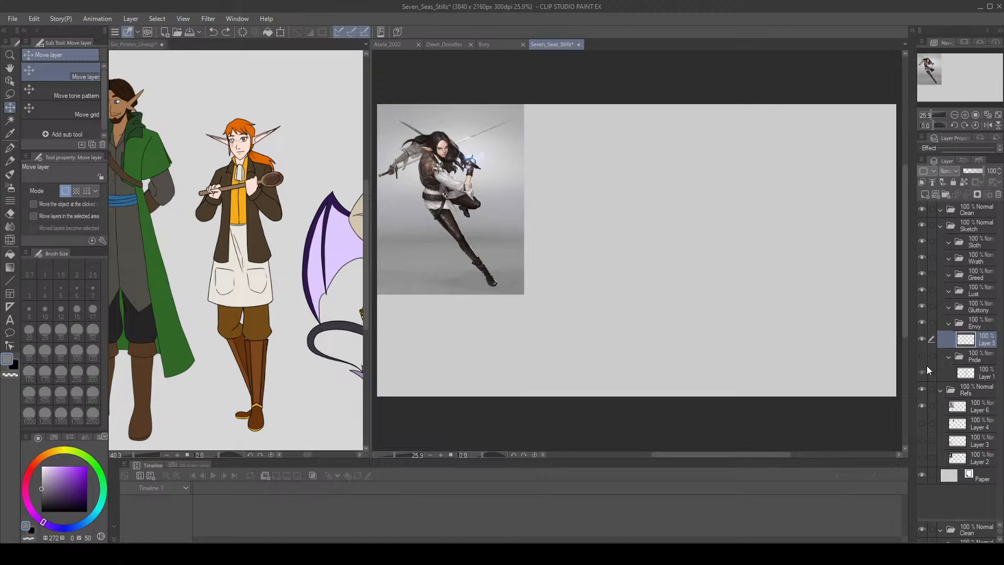
click(14, 150)
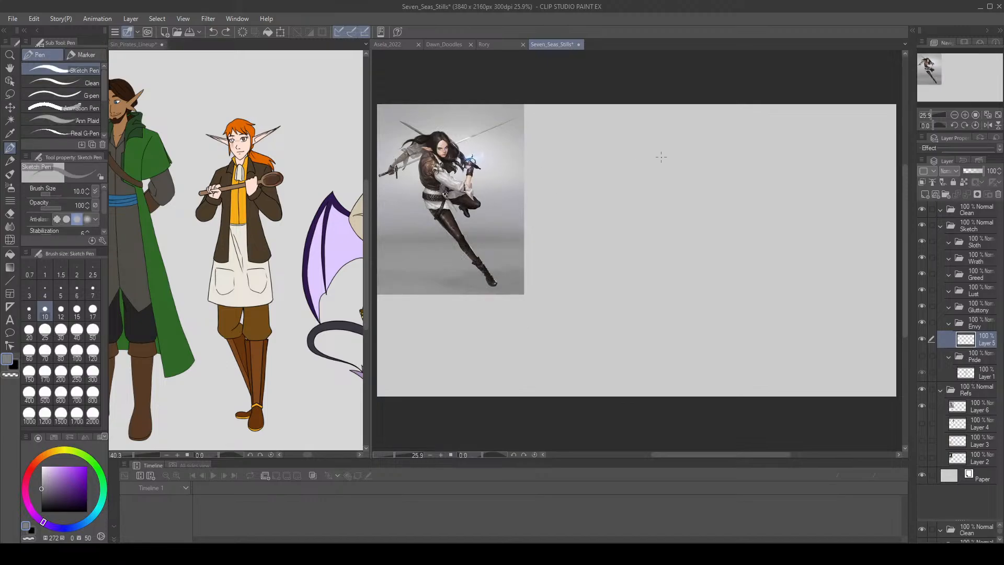
mouse_move(668, 148)
mouse_down()
mouse_move(661, 166)
mouse_move(670, 162)
mouse_move(672, 151)
mouse_move(658, 158)
mouse_move(726, 352)
mouse_move(664, 172)
mouse_move(660, 268)
mouse_up()
key(ctrl+z)
key(ctrl+z)
key(ctrl+z)
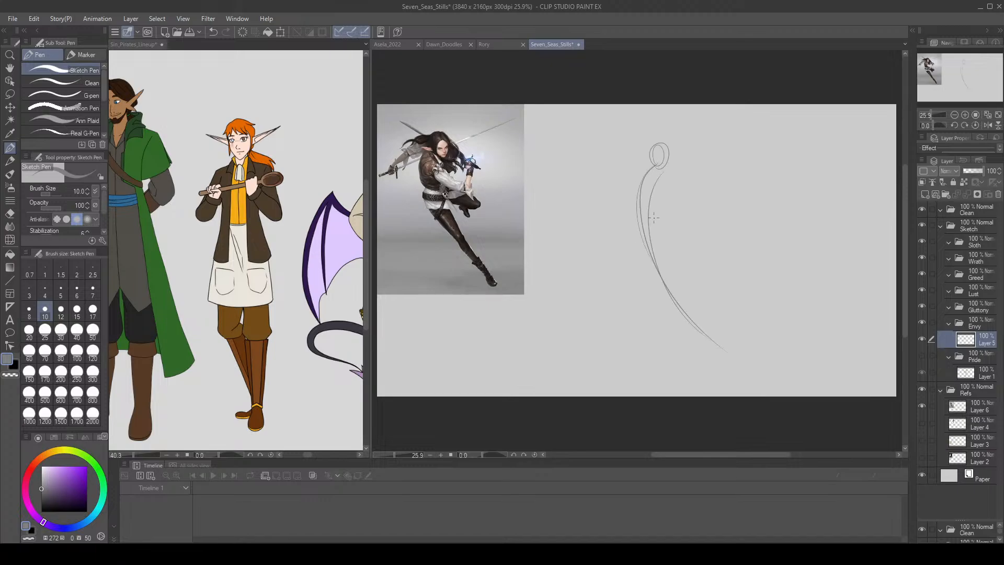
key(ctrl+z)
mouse_move(643, 163)
mouse_down()
mouse_move(662, 192)
mouse_move(643, 165)
mouse_move(635, 193)
mouse_up()
drag(641, 165, 632, 200)
Show the green-coated character in Sin_Pirates_Lineup for reference, then block in the Envy figure's hips, raised thigh and outstretched leg.
click(148, 46)
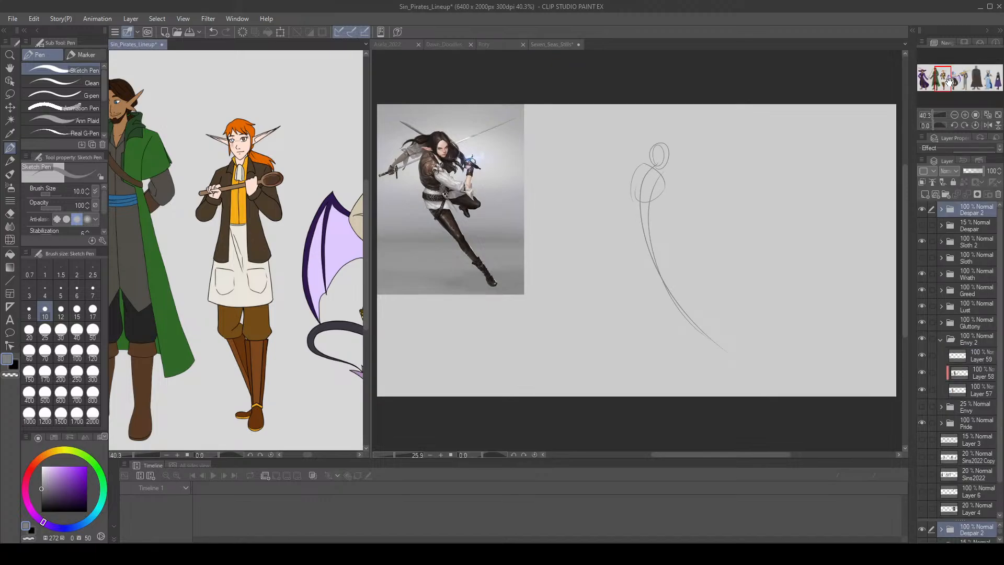
mouse_move(948, 80)
mouse_down()
mouse_move(934, 82)
mouse_move(942, 85)
mouse_up()
click(666, 211)
mouse_move(639, 201)
mouse_down()
mouse_move(649, 234)
mouse_move(632, 222)
mouse_move(690, 338)
mouse_up()
key(ctrl+z)
drag(637, 230, 728, 342)
drag(676, 289, 727, 351)
key(ctrl+z)
mouse_move(714, 335)
mouse_down()
mouse_move(734, 356)
mouse_move(738, 349)
mouse_move(718, 346)
mouse_move(733, 362)
mouse_up()
key(ctrl+z)
key(ctrl+z)
key(ctrl+z)
Redraw the thigh of the outstretched leg from the hips down to the knee, retrying until its outline fits the pose.
mouse_move(654, 210)
mouse_down()
mouse_move(702, 232)
mouse_move(661, 227)
mouse_move(669, 232)
mouse_move(707, 238)
mouse_move(652, 223)
mouse_move(679, 290)
mouse_up()
key(ctrl+z)
key(ctrl+z)
key(ctrl+z)
key(ctrl+z)
key(ctrl+z)
drag(632, 225, 705, 318)
key(ctrl+z)
key(ctrl+z)
key(ctrl+z)
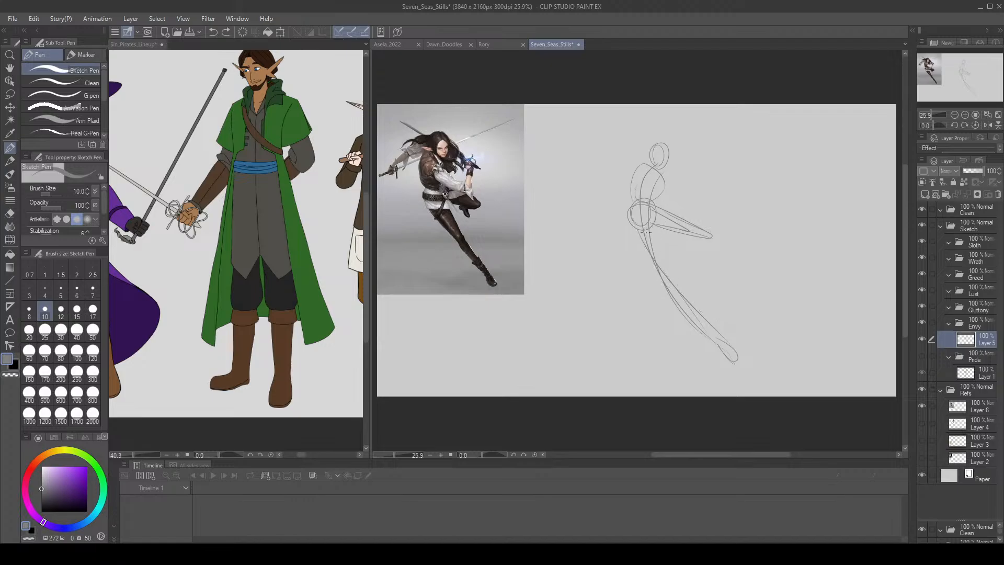
drag(631, 224, 670, 284)
drag(648, 226, 668, 277)
drag(651, 224, 686, 306)
mouse_move(672, 271)
mouse_down()
mouse_move(712, 335)
mouse_move(675, 293)
mouse_up()
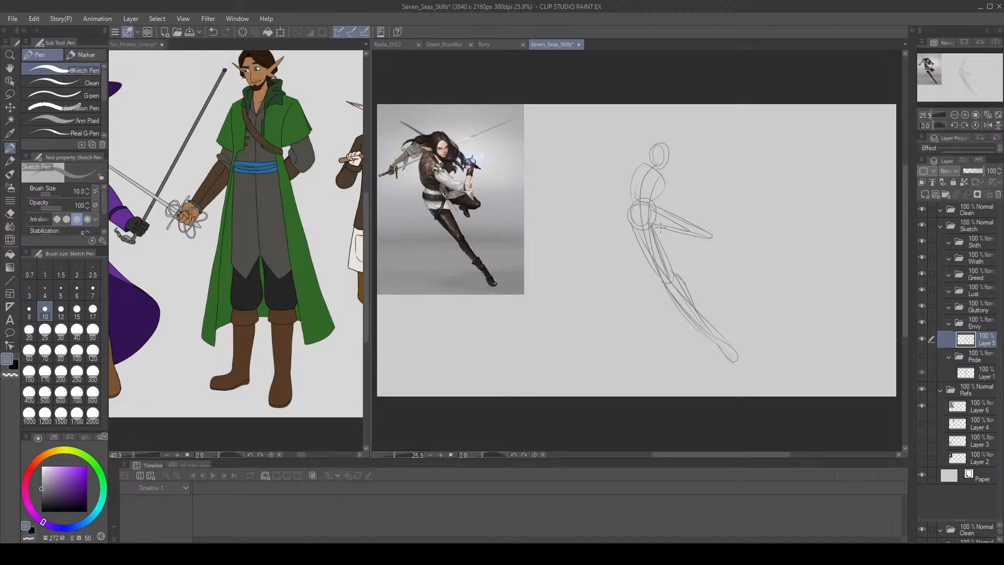
Shorten the raised knee with the eraser and sketch the bent leg's tucked lower leg beneath it.
key(e)
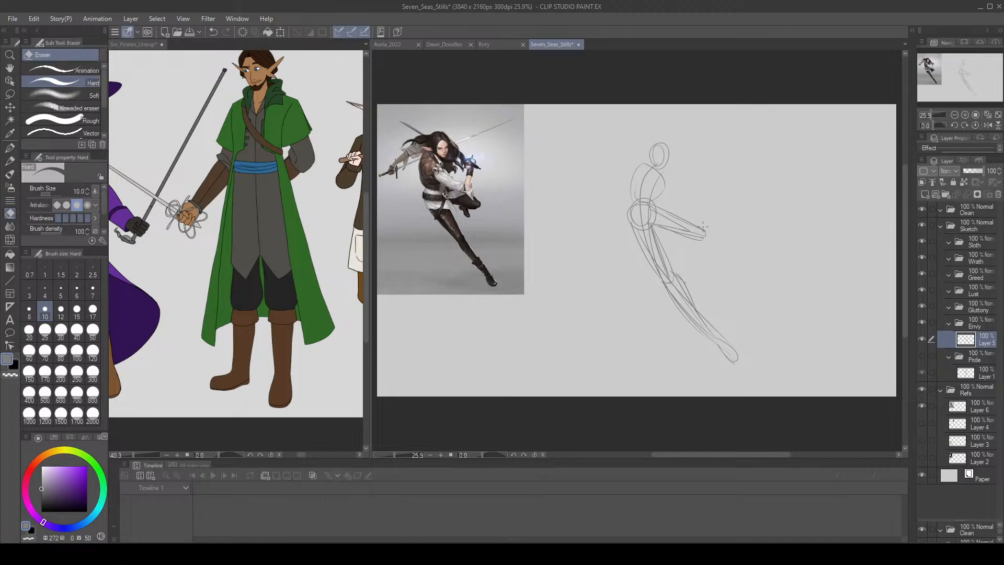
key(p)
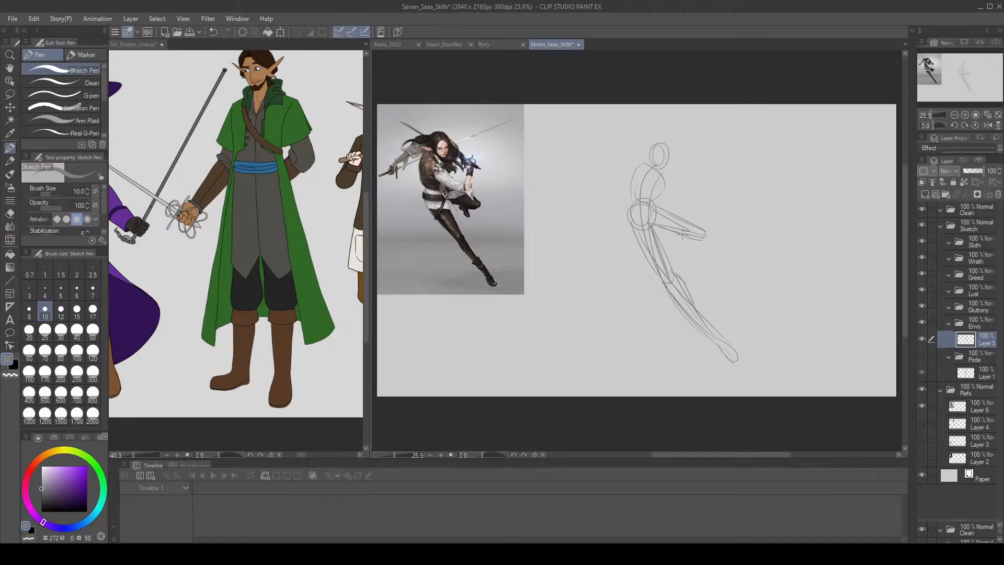
mouse_move(683, 234)
mouse_down()
mouse_move(698, 248)
mouse_move(689, 246)
mouse_up()
key(ctrl+z)
key(ctrl+z)
key(ctrl+z)
Sketch the bent arm raised in front of the chest and the other arm stretched out behind the figure.
mouse_move(654, 175)
mouse_down()
mouse_move(652, 183)
mouse_move(691, 193)
mouse_up()
mouse_move(689, 193)
mouse_down()
mouse_move(682, 172)
mouse_move(688, 196)
mouse_move(697, 179)
mouse_up()
key(ctrl+z)
key(ctrl+z)
key(ctrl+z)
drag(637, 167, 594, 194)
key(ctrl+z)
mouse_move(636, 169)
mouse_down()
mouse_move(606, 178)
mouse_move(587, 208)
mouse_up()
key(ctrl+z)
Sketch the front hand and lay in the straight lines of the two swords held by the figure.
drag(698, 176, 696, 176)
mouse_move(690, 171)
mouse_down()
mouse_move(617, 136)
mouse_move(732, 187)
mouse_up()
mouse_move(593, 207)
mouse_down()
mouse_move(690, 158)
mouse_move(613, 203)
mouse_move(698, 176)
mouse_move(712, 161)
mouse_up()
key(ctrl+z)
key(ctrl+z)
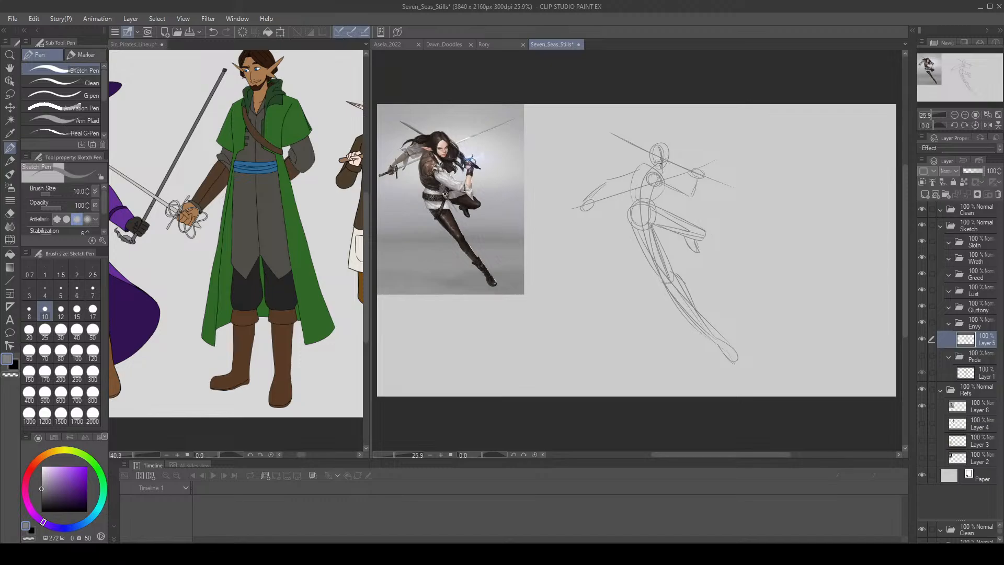
Sketch long pointed ears on both sides of the head and touch up the ends of the sword behind it.
mouse_move(667, 157)
mouse_down()
mouse_move(669, 155)
mouse_move(637, 152)
mouse_move(669, 156)
mouse_up()
key(ctrl+z)
key(e)
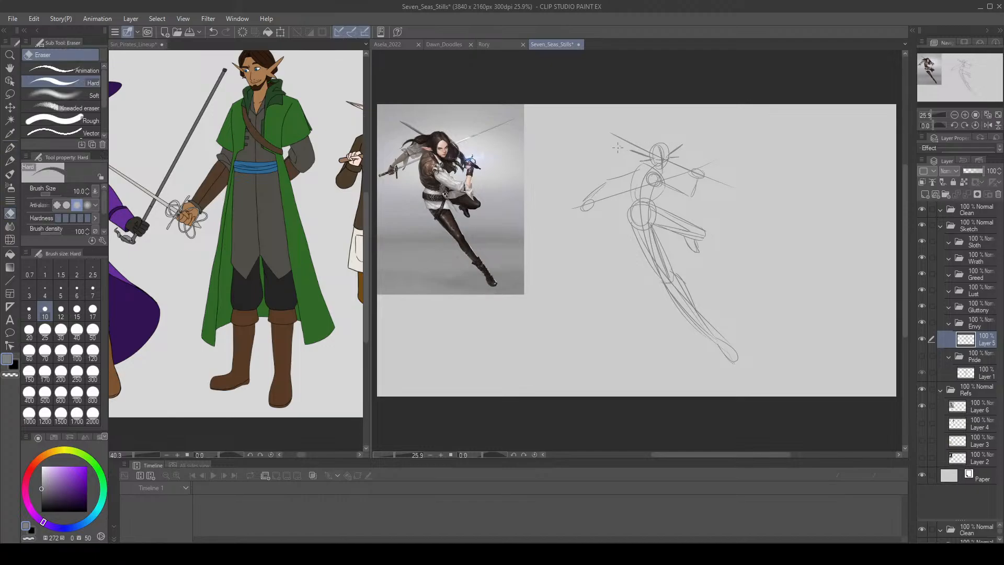
key(ctrl+z)
key(p)
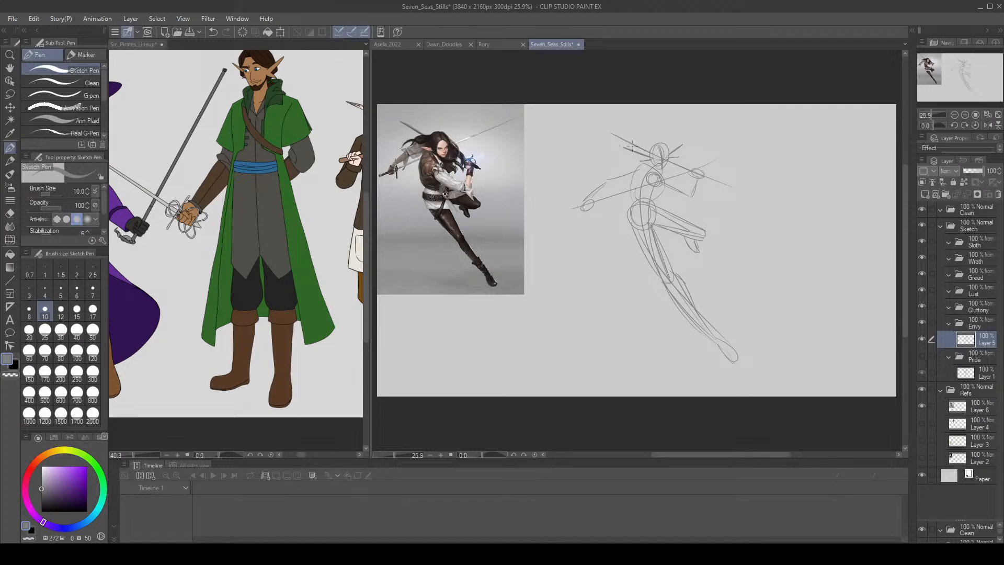
key(e)
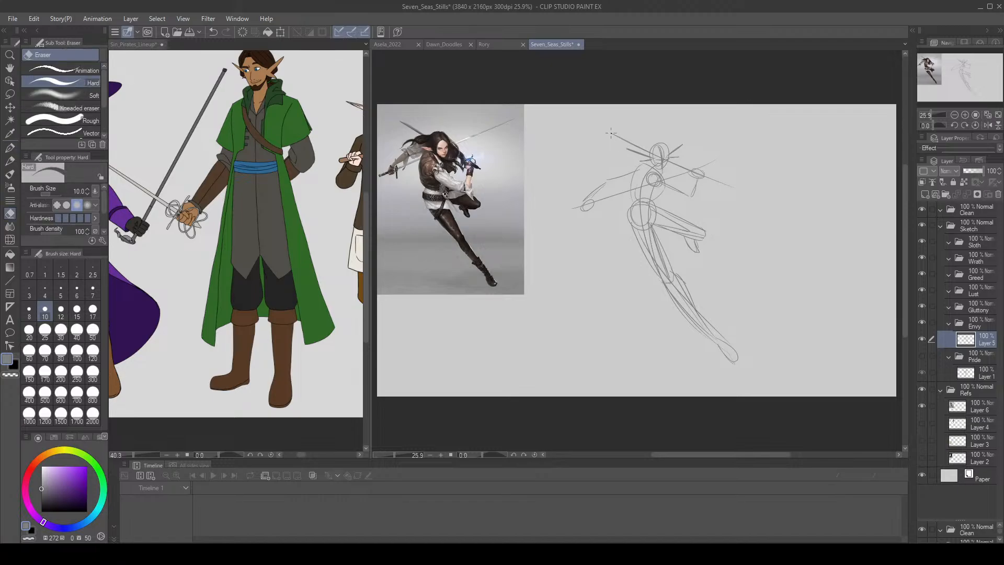
key(p)
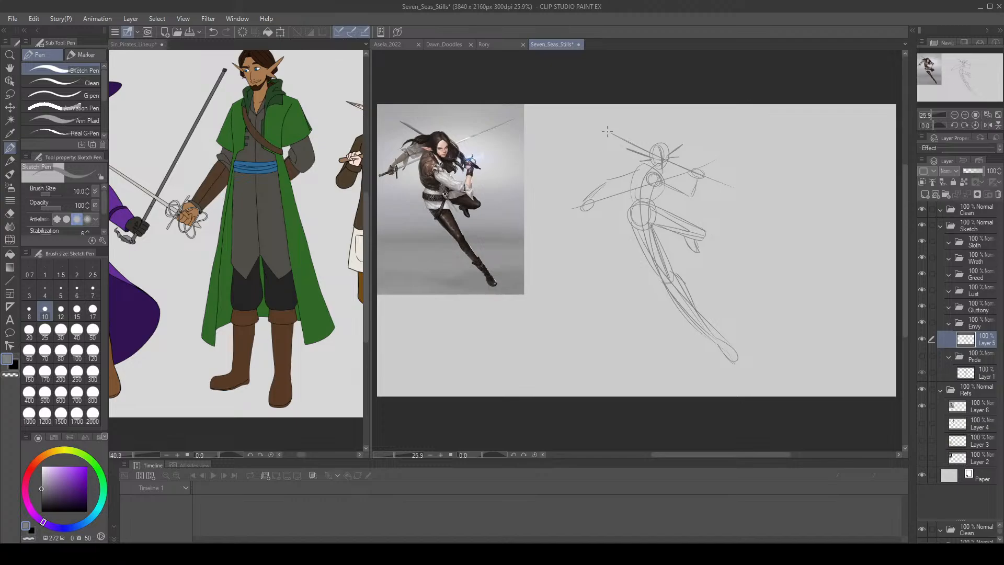
Lasso the outstretched leg, rotate it slightly counterclockwise, clear the selection and save the drawing.
key(m)
mouse_move(635, 234)
mouse_down()
mouse_move(627, 224)
mouse_move(660, 221)
mouse_move(746, 352)
mouse_move(737, 366)
mouse_up()
key(ctrl+z)
mouse_move(628, 226)
mouse_down()
mouse_move(670, 234)
mouse_move(739, 342)
mouse_up()
key(ctrl+z)
mouse_move(628, 226)
mouse_down()
mouse_move(707, 296)
mouse_move(628, 227)
mouse_up()
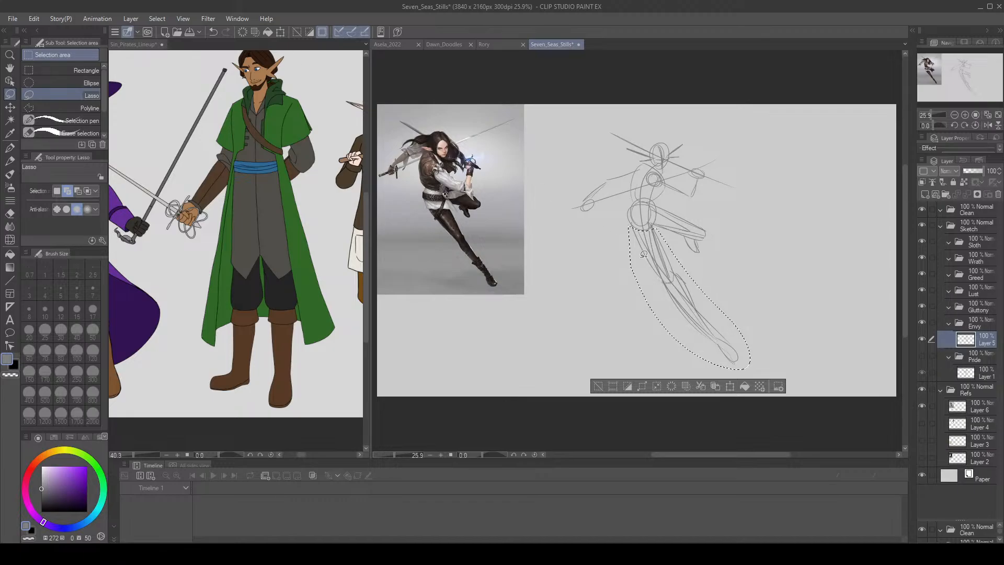
key(ctrl+t)
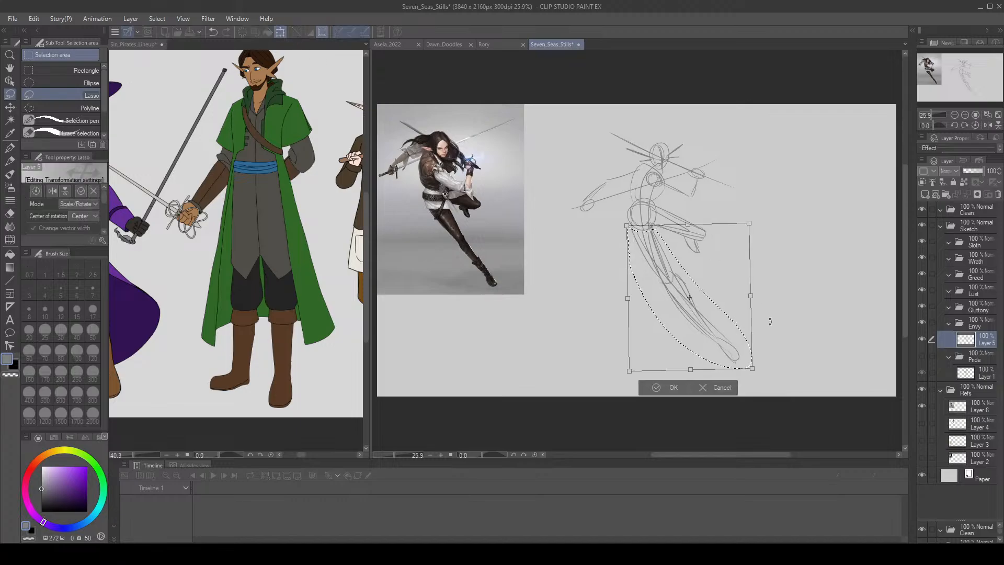
drag(771, 322, 731, 314)
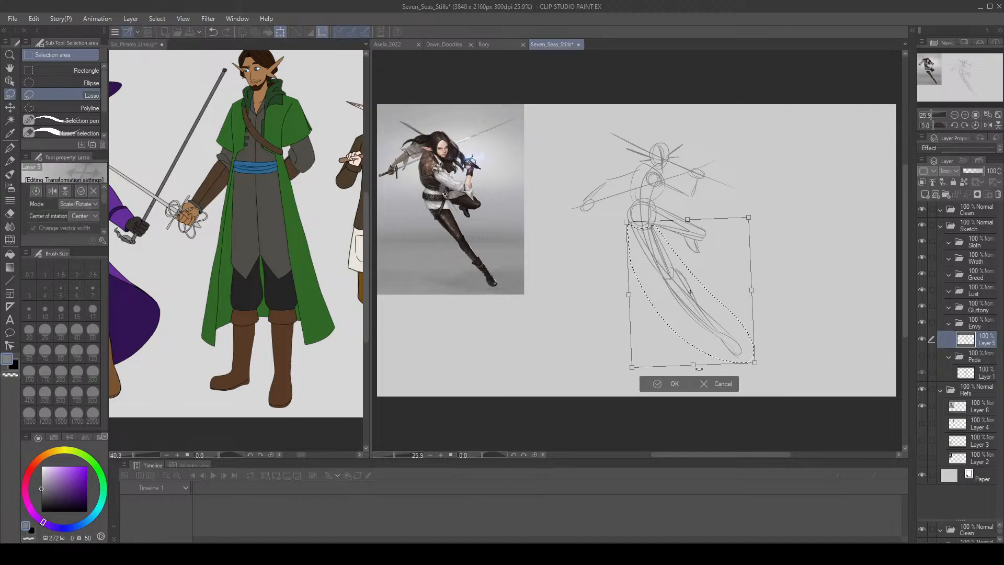
click(669, 383)
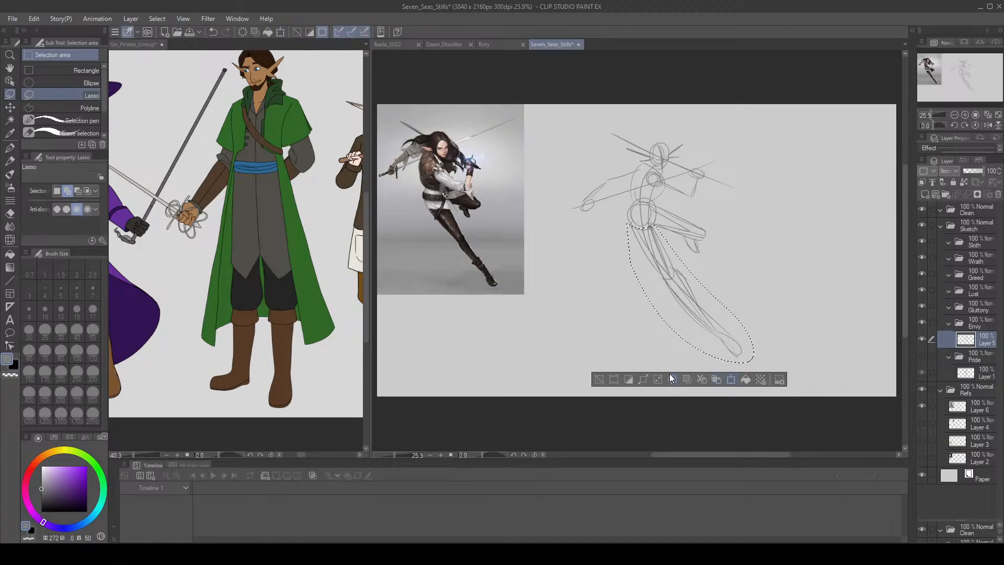
click(301, 33)
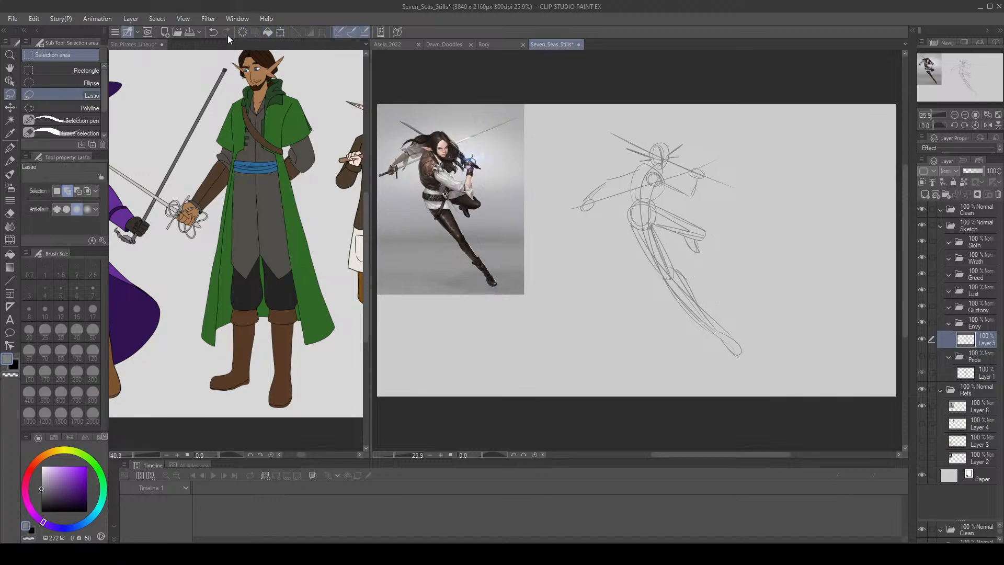
click(192, 32)
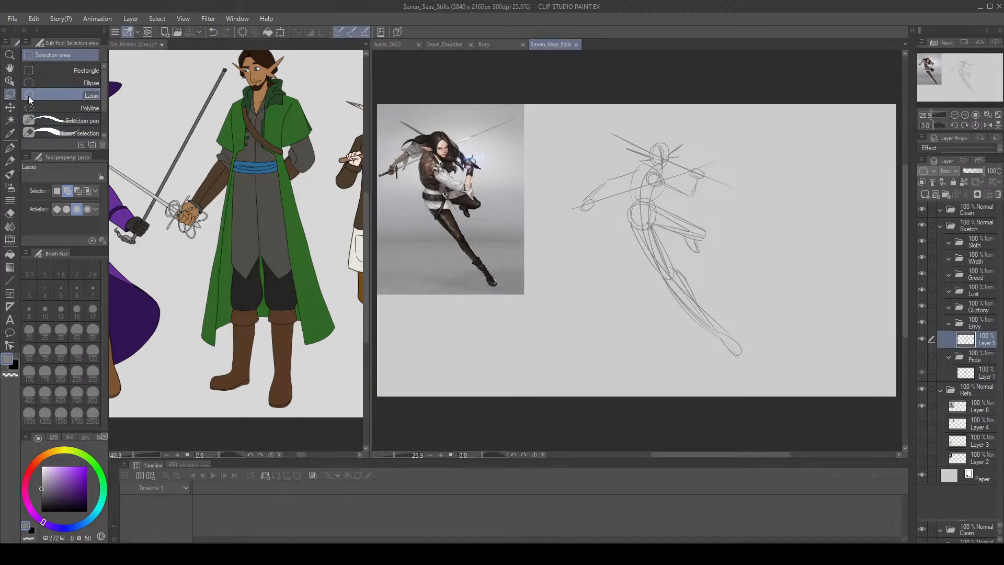
Scale the whole Envy figure sketch up slightly so it fills more of the canvas height.
click(281, 32)
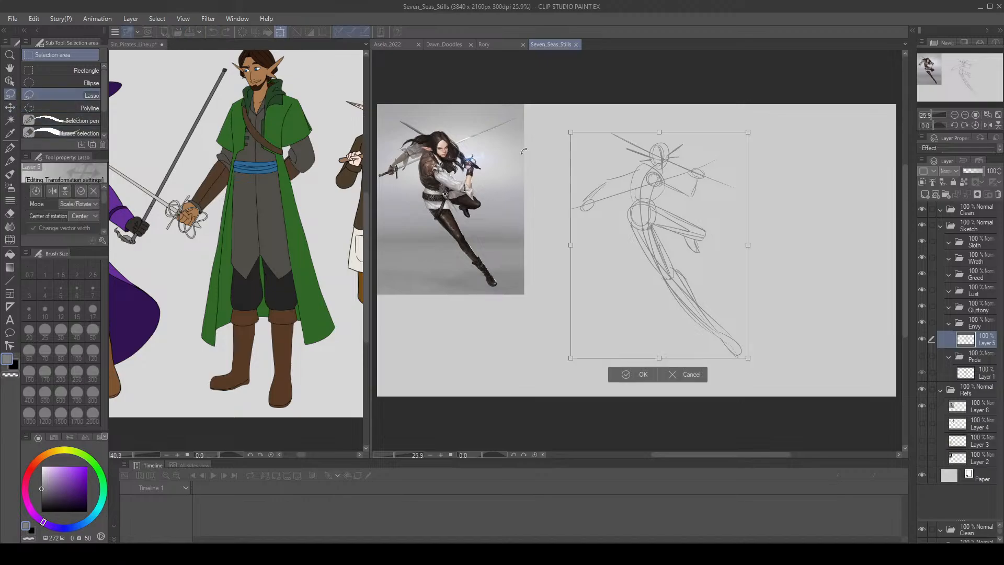
mouse_move(661, 358)
mouse_down()
mouse_move(656, 387)
mouse_move(633, 382)
mouse_up()
click(627, 401)
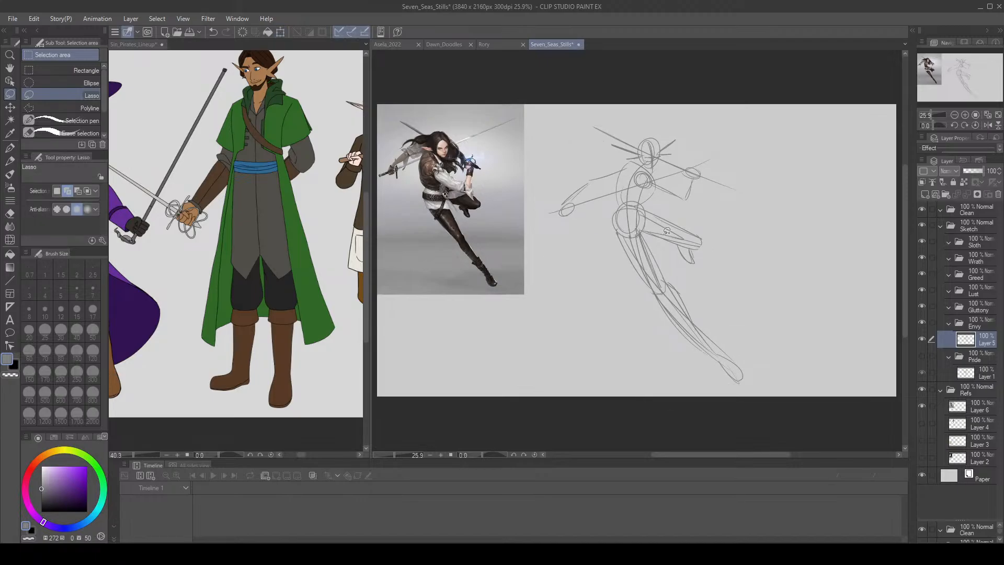
Outline the upper arm of Envy's bent front arm with the Sketch Pen.
click(13, 147)
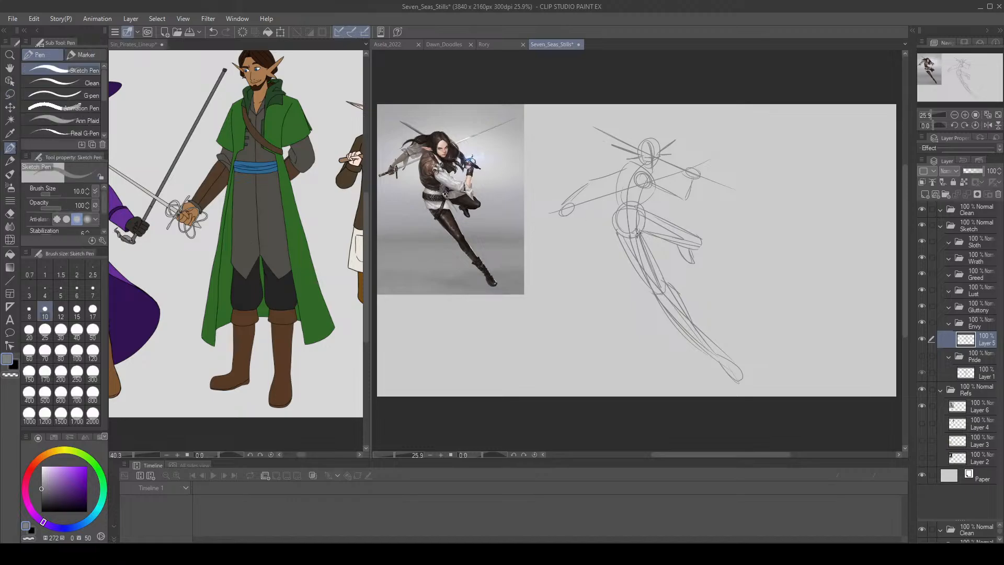
mouse_move(640, 185)
mouse_down()
mouse_move(678, 201)
mouse_move(646, 179)
mouse_move(684, 197)
mouse_move(693, 176)
mouse_move(676, 197)
mouse_up()
key(ctrl+z)
key(ctrl+z)
key(ctrl+z)
key(ctrl+z)
key(ctrl+z)
key(ctrl+z)
Flesh out the front arm's elbow and forearm, and outline the arm stretched out behind the figure.
mouse_move(678, 204)
mouse_down()
mouse_move(642, 179)
mouse_move(680, 204)
mouse_move(693, 175)
mouse_move(680, 198)
mouse_move(689, 208)
mouse_move(673, 199)
mouse_move(687, 206)
mouse_move(695, 180)
mouse_move(680, 204)
mouse_up()
key(ctrl+z)
key(ctrl+z)
mouse_move(679, 210)
mouse_down()
mouse_move(696, 182)
mouse_move(680, 206)
mouse_move(641, 183)
mouse_move(657, 195)
mouse_move(642, 170)
mouse_move(683, 200)
mouse_up()
key(ctrl+z)
key(ctrl+z)
drag(654, 176, 667, 189)
mouse_move(629, 161)
mouse_down()
mouse_move(593, 180)
mouse_move(619, 178)
mouse_move(593, 184)
mouse_move(603, 169)
mouse_move(628, 167)
mouse_move(596, 176)
mouse_move(617, 178)
mouse_move(573, 200)
mouse_move(598, 185)
mouse_up()
key(ctrl+z)
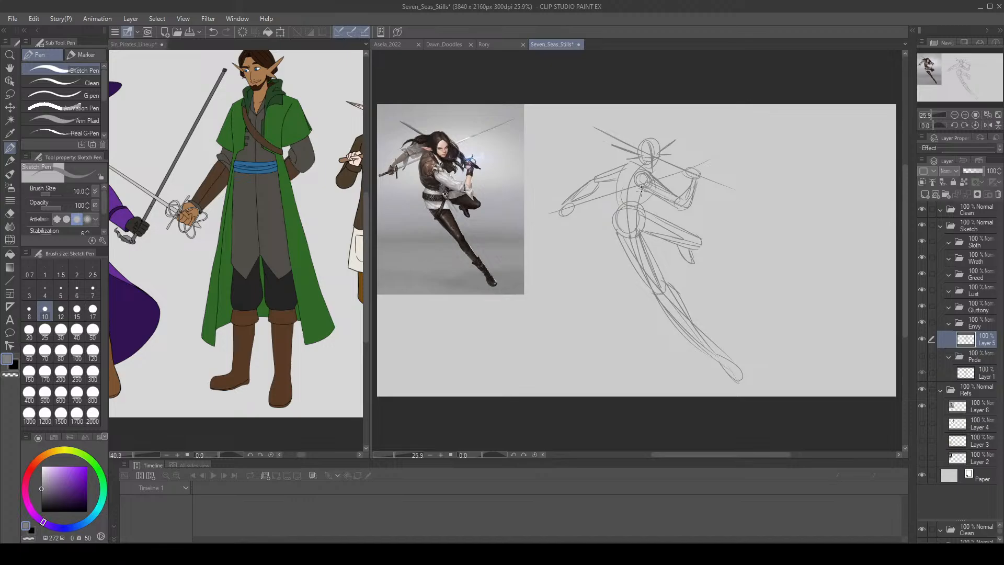
drag(623, 205, 593, 313)
key(ctrl+z)
mouse_move(643, 192)
mouse_down()
mouse_move(642, 209)
mouse_move(538, 319)
mouse_move(512, 280)
mouse_move(550, 334)
mouse_up()
key(ctrl+z)
key(ctrl+z)
drag(510, 277, 527, 347)
mouse_move(549, 371)
mouse_down()
mouse_move(580, 364)
mouse_move(623, 311)
mouse_up()
drag(575, 360, 638, 287)
key(ctrl+z)
key(ctrl+z)
key(ctrl+z)
key(ctrl+z)
Sketch Envy's long coat tails sweeping back and down from the waist behind the figure.
mouse_move(621, 210)
mouse_down()
mouse_move(583, 268)
mouse_move(509, 292)
mouse_move(531, 288)
mouse_move(562, 255)
mouse_up()
drag(564, 253, 609, 209)
key(ctrl+z)
key(ctrl+z)
mouse_move(541, 301)
mouse_down()
mouse_move(513, 298)
mouse_move(613, 217)
mouse_move(524, 281)
mouse_move(576, 231)
mouse_move(613, 237)
mouse_up()
key(ctrl+z)
key(ctrl+z)
Add short swept-back strokes beside Envy's head and neck.
mouse_move(642, 156)
mouse_down()
mouse_move(599, 152)
mouse_move(642, 165)
mouse_up()
key(ctrl+z)
key(ctrl+z)
key(ctrl+z)
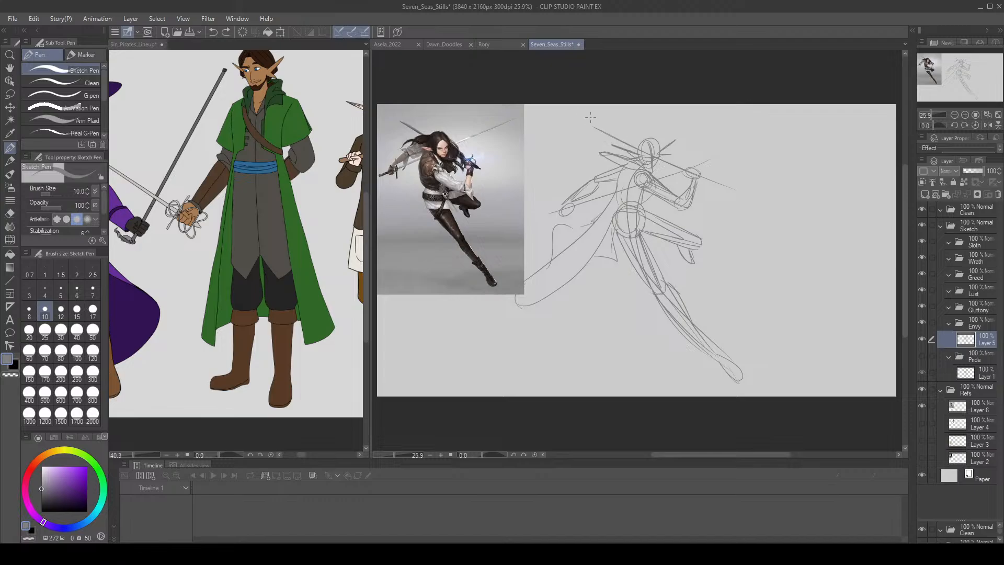
key(ctrl+z)
drag(620, 155, 635, 160)
key(ctrl+z)
Move the Envy sketch layer slightly right and up on the canvas.
key(k)
drag(730, 221, 746, 217)
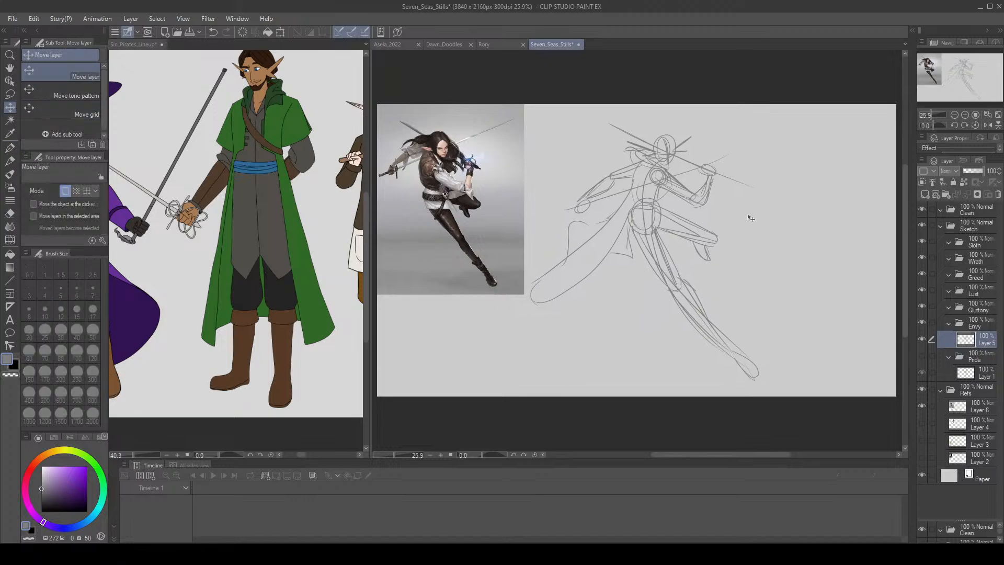
click(14, 150)
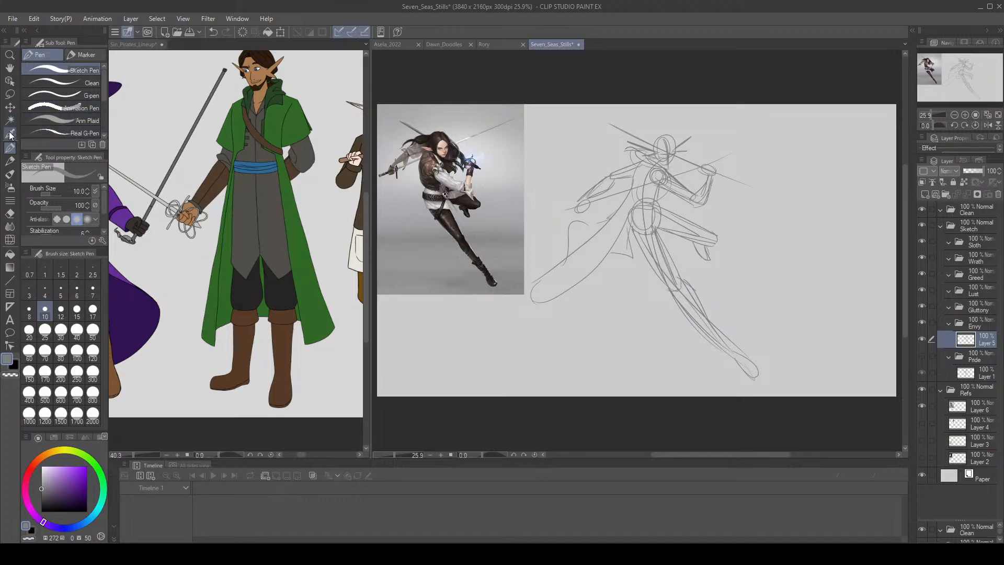
Lasso Envy's front arm and sword, rotate them slightly clockwise and clear the selection.
click(10, 93)
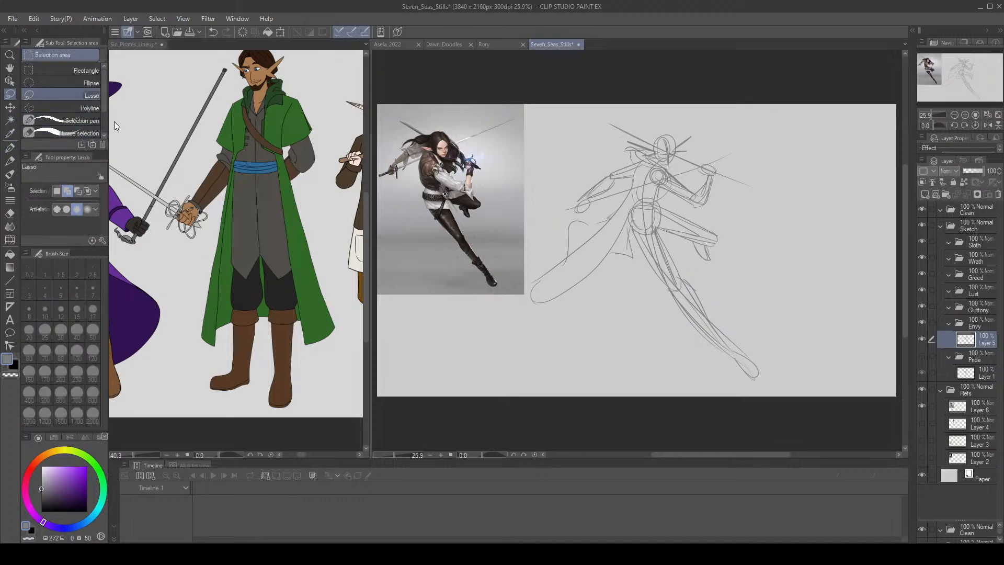
mouse_move(668, 189)
mouse_down()
mouse_move(661, 163)
mouse_move(702, 183)
mouse_move(676, 152)
mouse_move(757, 157)
mouse_move(756, 204)
mouse_move(693, 213)
mouse_move(664, 193)
mouse_up()
click(280, 32)
drag(783, 217, 731, 213)
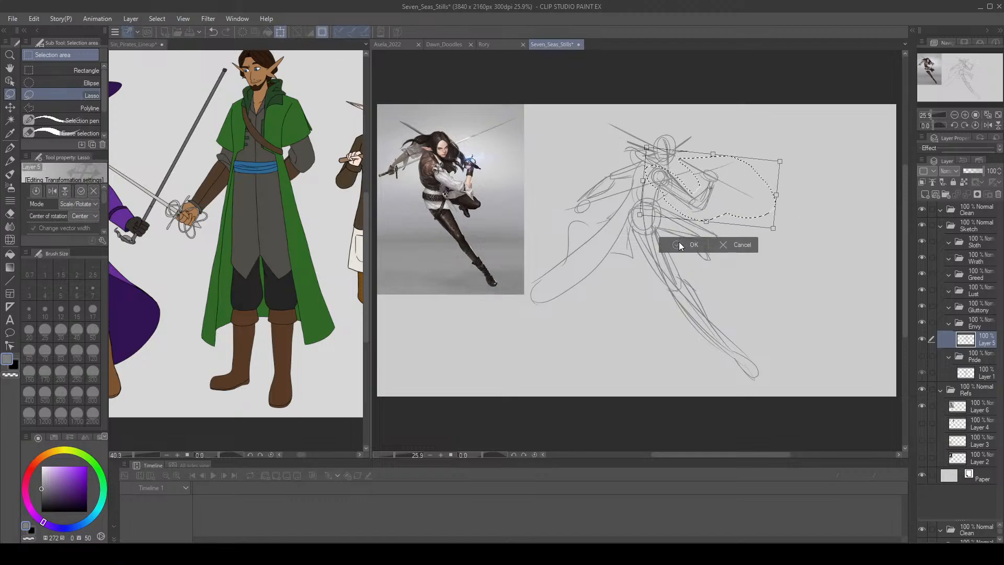
click(679, 245)
click(297, 31)
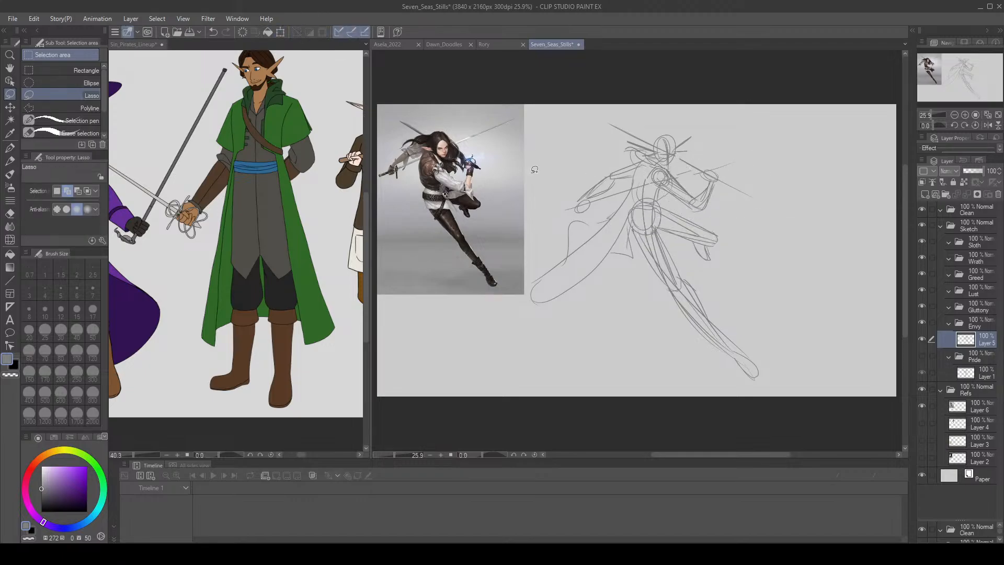
Redraw the straight line of the sword running through Envy's front hand.
click(11, 149)
drag(674, 181, 722, 163)
key(ctrl+z)
key(ctrl+z)
Erase the long sword line behind Envy's head and redraw it as a cleaner blade.
key(e)
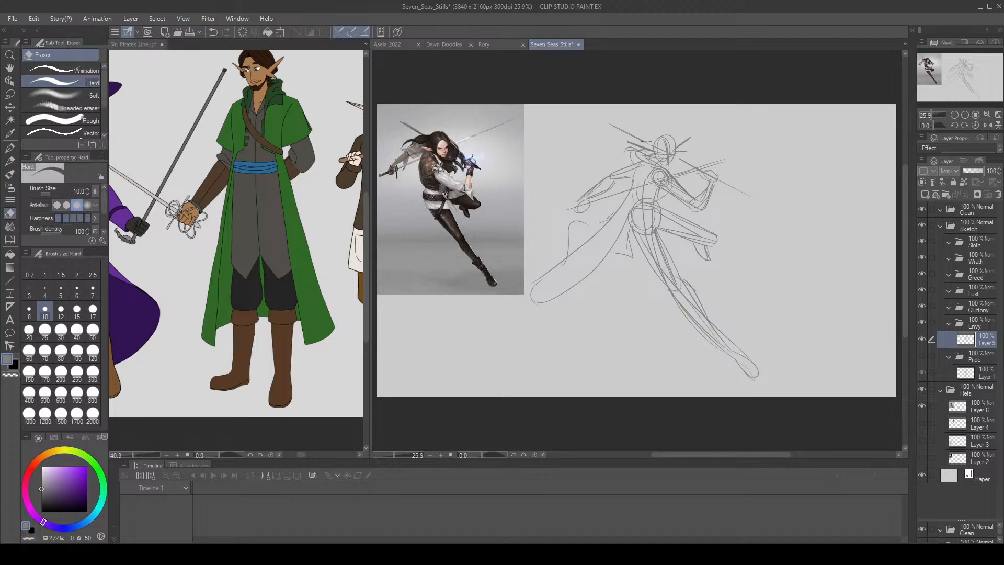
mouse_move(646, 140)
mouse_down()
mouse_move(624, 130)
mouse_move(689, 162)
mouse_up()
key(p)
key(ctrl+z)
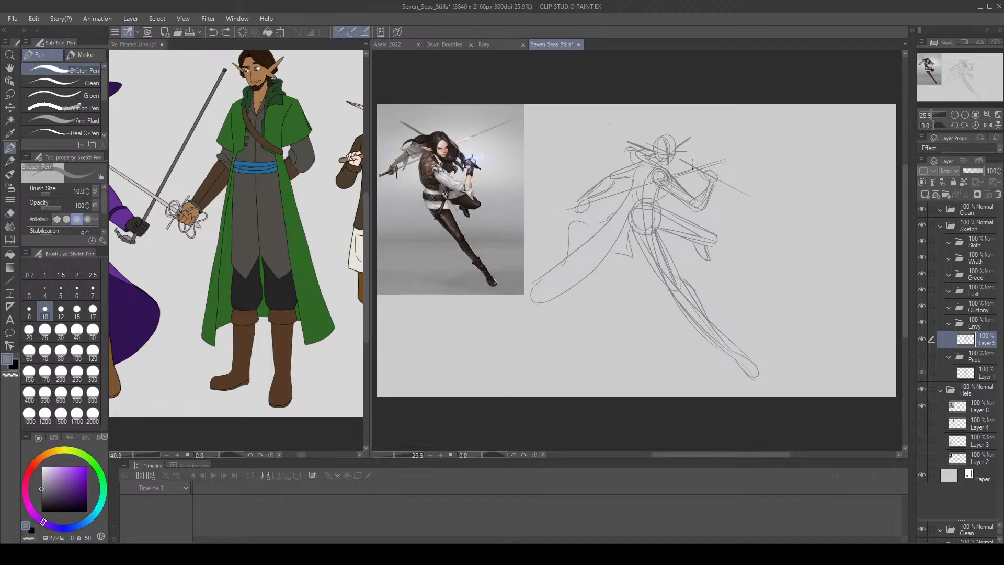
mouse_move(621, 122)
mouse_down()
mouse_move(701, 167)
mouse_move(617, 123)
mouse_up()
key(ctrl+z)
Hide the Envy folder and the leaping reference image, and add a new layer in the Gluttony folder.
click(949, 323)
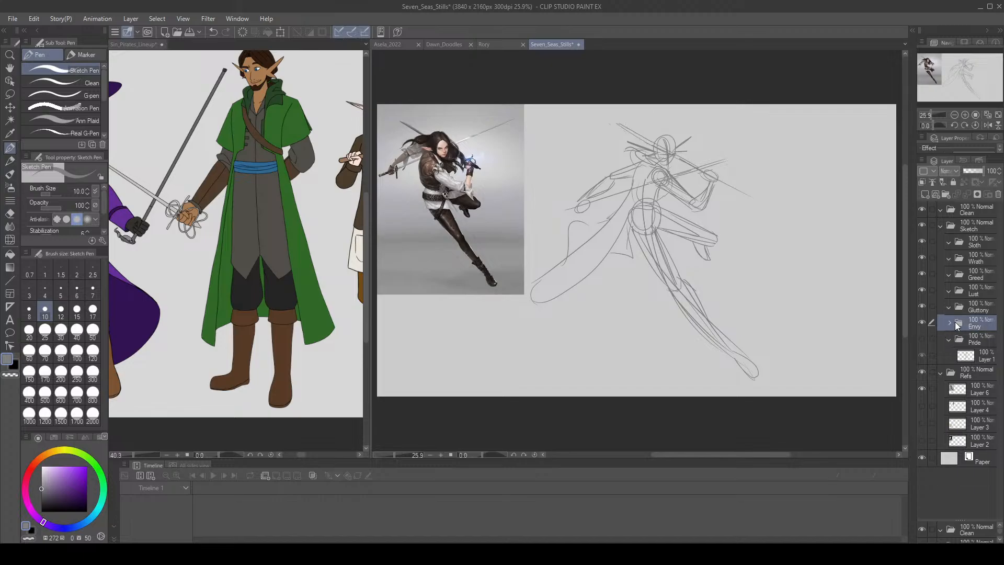
click(922, 323)
click(962, 309)
click(927, 194)
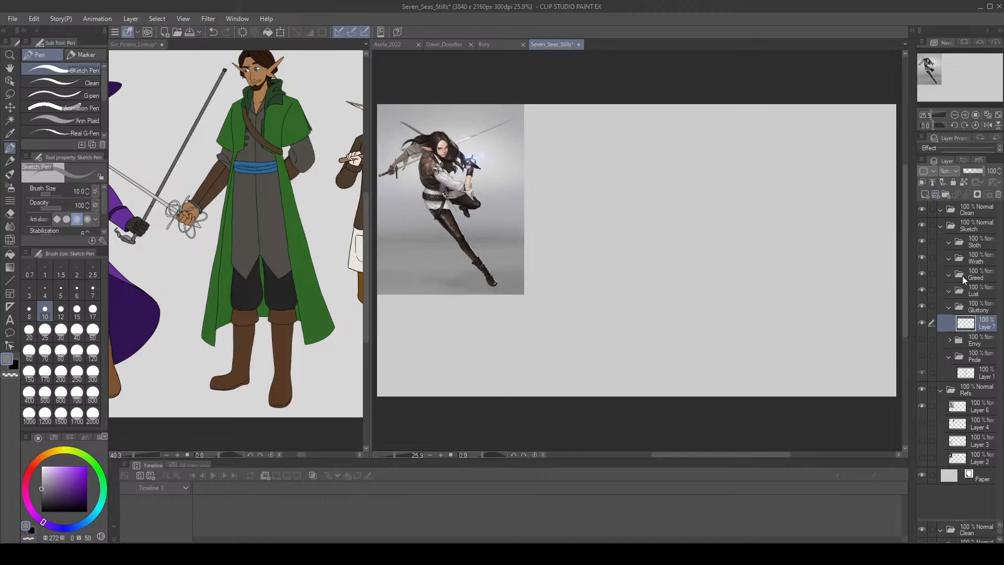
click(922, 406)
click(946, 407)
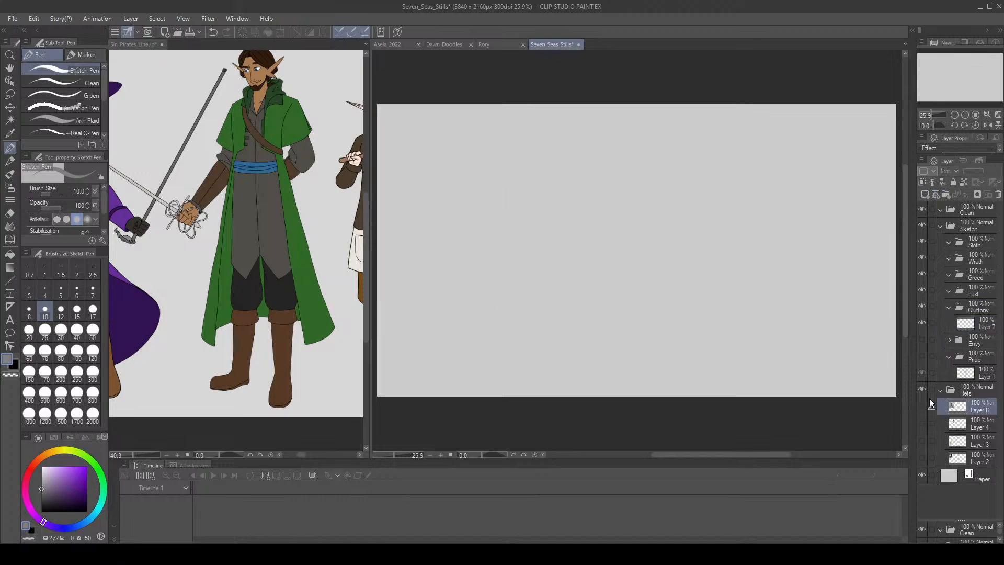
Bring the orange-haired character with the spoon into view in Sin_Pirates_Lineup, then return to Seven_Seas_Stills and save it.
click(149, 45)
drag(937, 83, 947, 84)
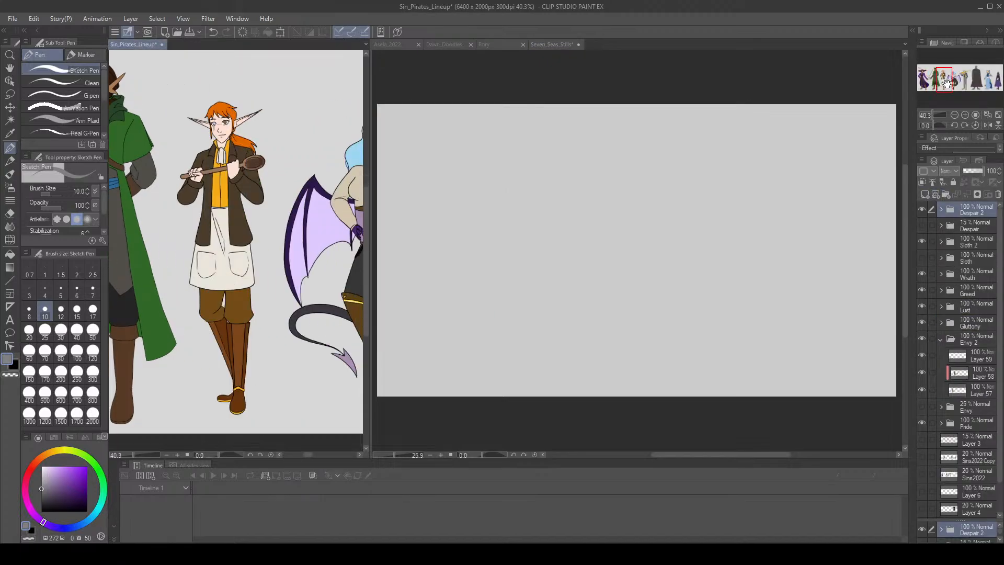
click(825, 195)
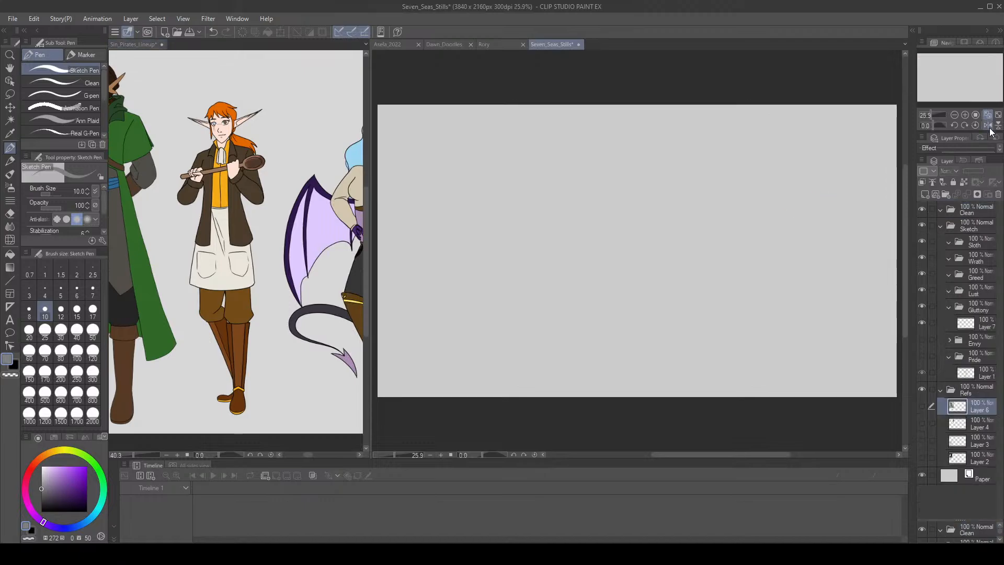
click(191, 32)
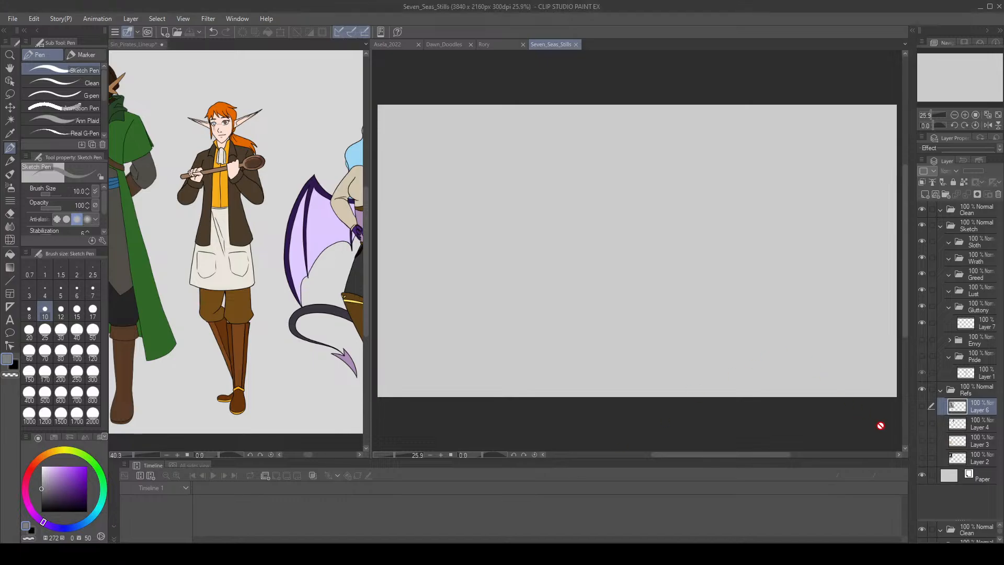
Paste the reference image of the figure holding a potion flask and enlarge it to about double size.
key(ctrl+v)
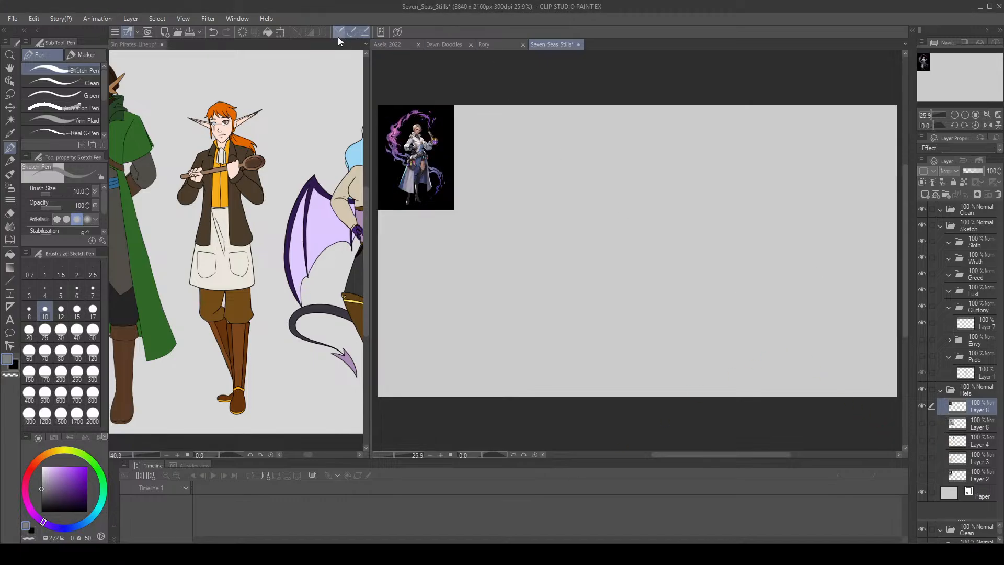
click(281, 31)
drag(456, 221, 531, 316)
click(434, 333)
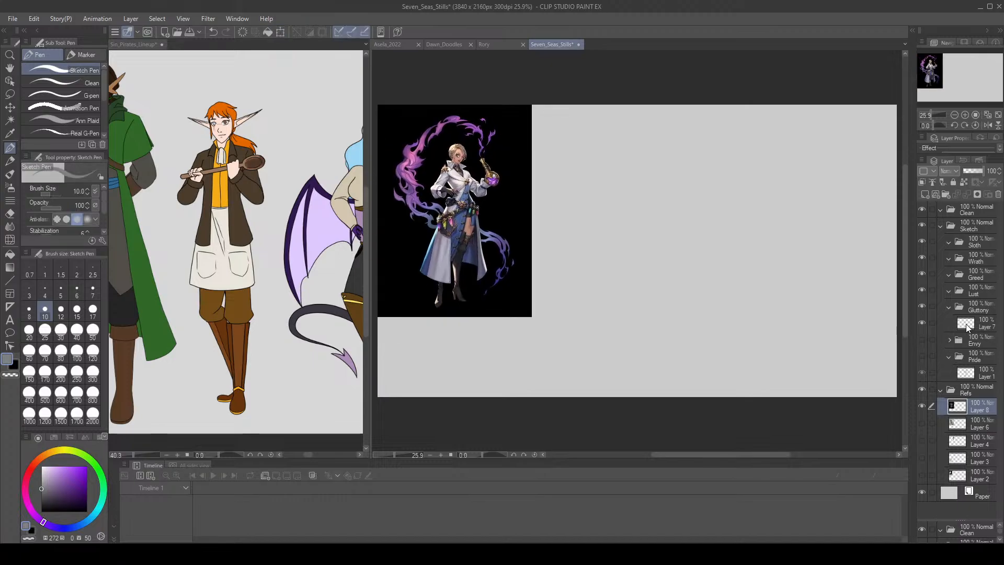
Make Layer 7 in the Gluttony folder active, collapse the Pride folder and save the drawing.
click(966, 325)
click(948, 357)
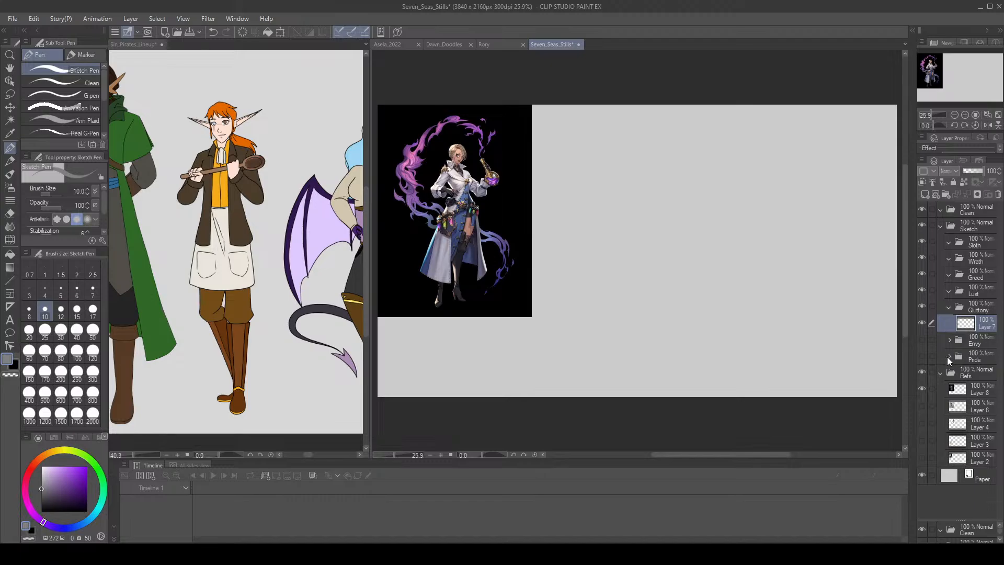
click(189, 32)
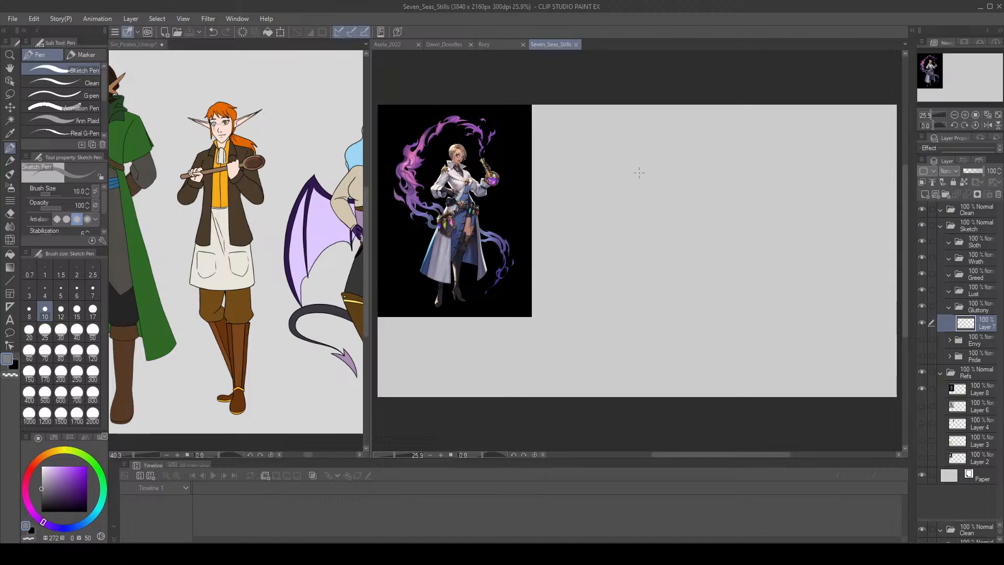
Sketch Gluttony's oval head with a curved centre guideline to the right of the reference.
mouse_move(646, 170)
mouse_down()
mouse_move(647, 158)
mouse_move(635, 175)
mouse_up()
key(ctrl+z)
key(ctrl+z)
key(ctrl+z)
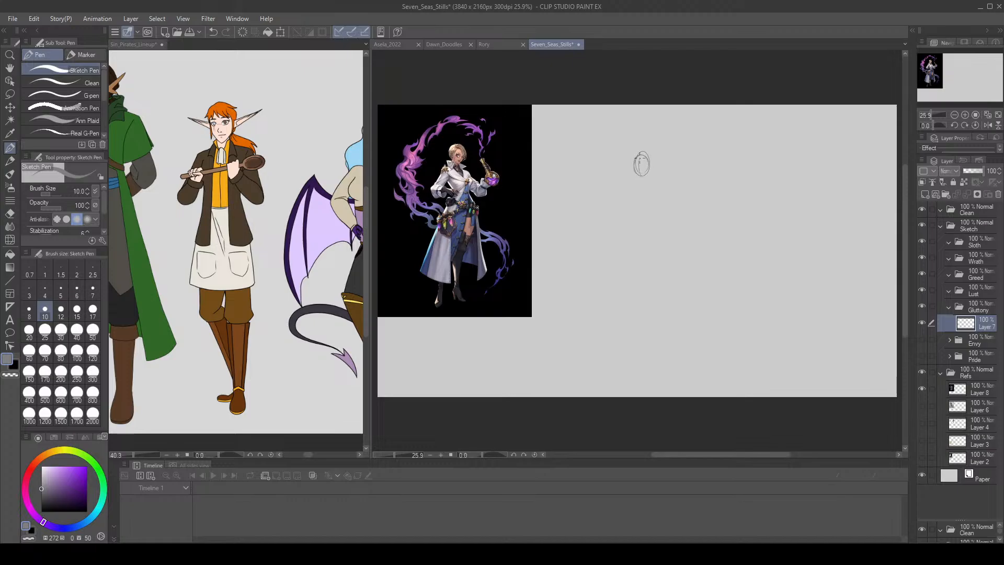
key(ctrl+z)
key(ctrl+z)
drag(643, 155, 640, 174)
key(ctrl+z)
key(ctrl+z)
key(ctrl+z)
Sketch the shoulder line below Gluttony's head and try a gesture line down through the leg.
drag(635, 166, 659, 184)
key(ctrl+z)
key(ctrl+z)
mouse_move(644, 221)
mouse_down()
mouse_move(654, 185)
mouse_move(637, 213)
mouse_move(650, 189)
mouse_move(664, 317)
mouse_up()
key(ctrl+z)
key(ctrl+z)
key(ctrl+z)
Rough out Gluttony's torso and hips below the shoulder line.
drag(641, 210, 647, 224)
key(ctrl+z)
mouse_move(655, 187)
mouse_down()
mouse_move(628, 198)
mouse_move(634, 217)
mouse_move(630, 183)
mouse_move(632, 219)
mouse_up()
key(ctrl+z)
key(ctrl+z)
key(ctrl+z)
key(ctrl+z)
key(ctrl+z)
mouse_move(630, 185)
mouse_down()
mouse_move(628, 213)
mouse_move(656, 222)
mouse_up()
key(ctrl+z)
Sketch gesture lines for Gluttony's two standing legs and add the feet.
mouse_move(660, 185)
mouse_down()
mouse_move(646, 212)
mouse_move(656, 226)
mouse_move(630, 214)
mouse_move(630, 237)
mouse_move(644, 248)
mouse_move(649, 216)
mouse_move(657, 229)
mouse_move(674, 330)
mouse_up()
key(ctrl+z)
drag(652, 228, 672, 311)
mouse_move(639, 245)
mouse_down()
mouse_move(648, 322)
mouse_move(634, 354)
mouse_move(654, 357)
mouse_up()
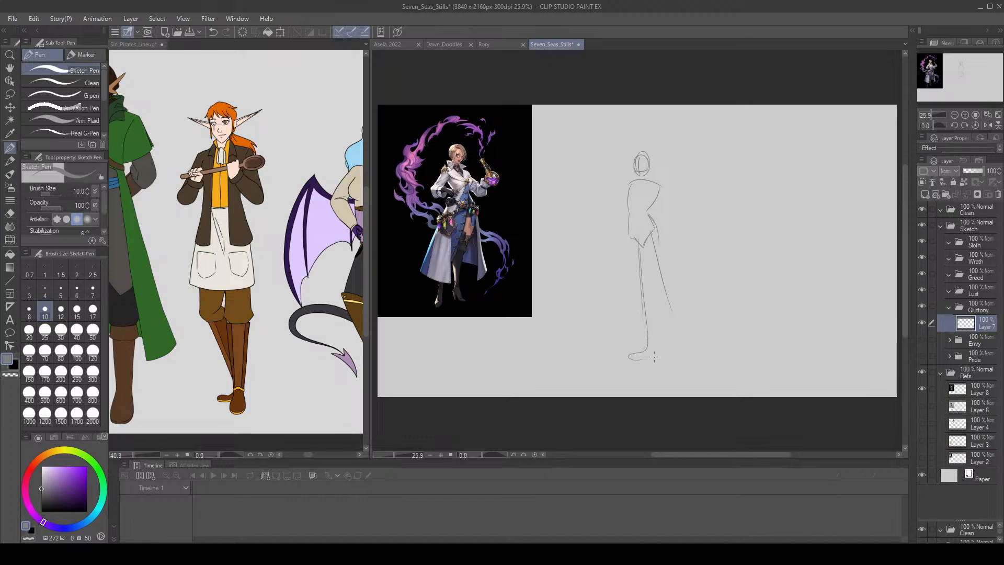
drag(671, 306, 680, 336)
mouse_move(679, 337)
mouse_down()
mouse_move(675, 352)
mouse_move(686, 361)
mouse_move(682, 345)
mouse_up()
key(ctrl+z)
Sketch one arm bent with its hand on the hip and the other bent outward from the shoulder.
drag(660, 183, 660, 217)
mouse_move(630, 185)
mouse_down()
mouse_move(612, 197)
mouse_move(598, 182)
mouse_move(612, 208)
mouse_move(596, 188)
mouse_up()
key(ctrl+z)
key(ctrl+z)
key(ctrl+z)
key(ctrl+z)
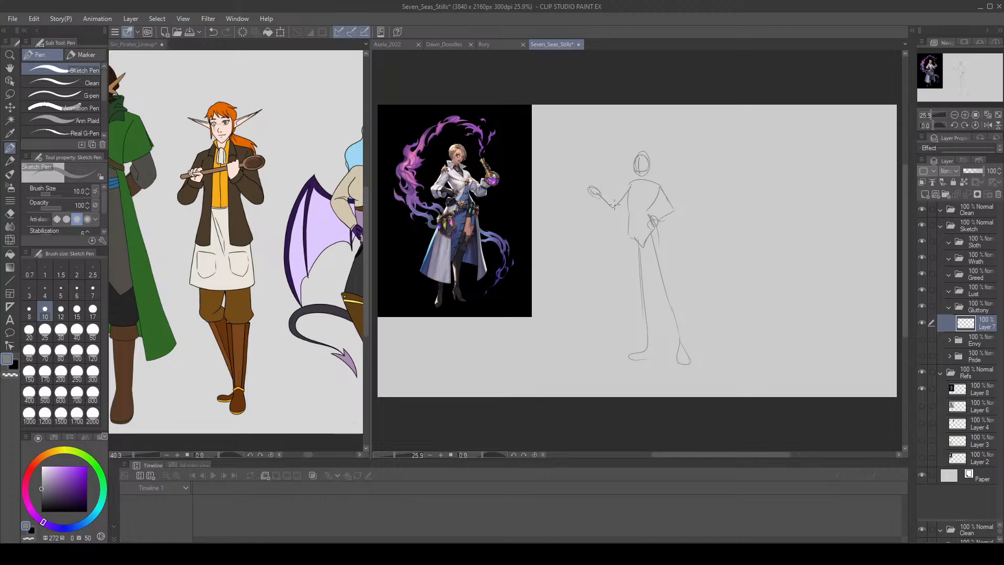
key(ctrl+z)
key(ctrl+z)
Sketch a round-bottomed flask with a long neck held in Gluttony's outstretched hand.
mouse_move(613, 206)
mouse_down()
mouse_move(591, 187)
mouse_move(597, 206)
mouse_move(611, 208)
mouse_move(604, 217)
mouse_up()
key(ctrl+z)
key(ctrl+z)
drag(596, 206, 612, 212)
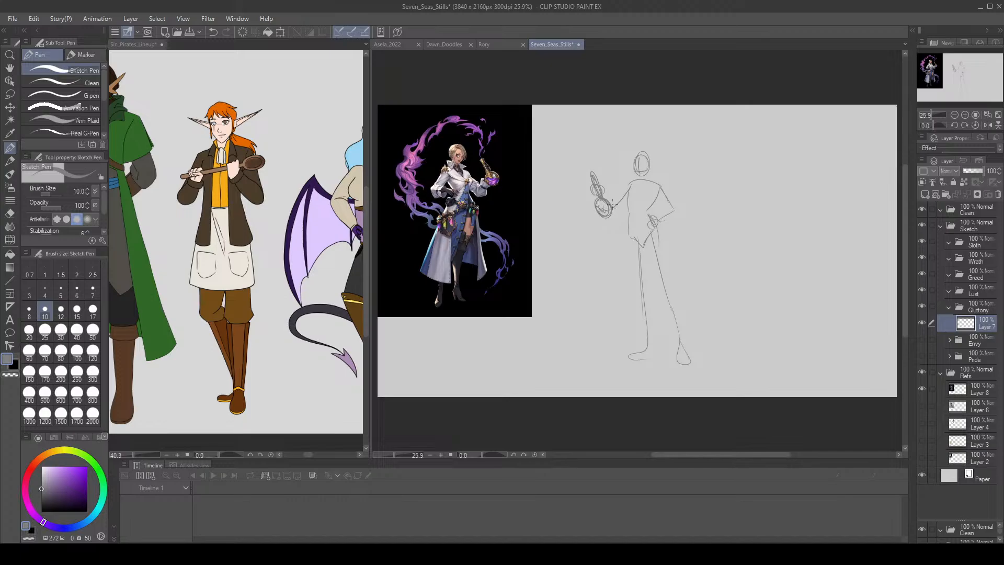
Flesh out the thighs and lower legs of both of Gluttony's legs around the gesture lines.
drag(650, 230, 666, 247)
key(ctrl+z)
mouse_move(660, 240)
mouse_down()
mouse_move(664, 294)
mouse_move(651, 263)
mouse_move(668, 275)
mouse_move(680, 339)
mouse_up()
drag(664, 288, 680, 335)
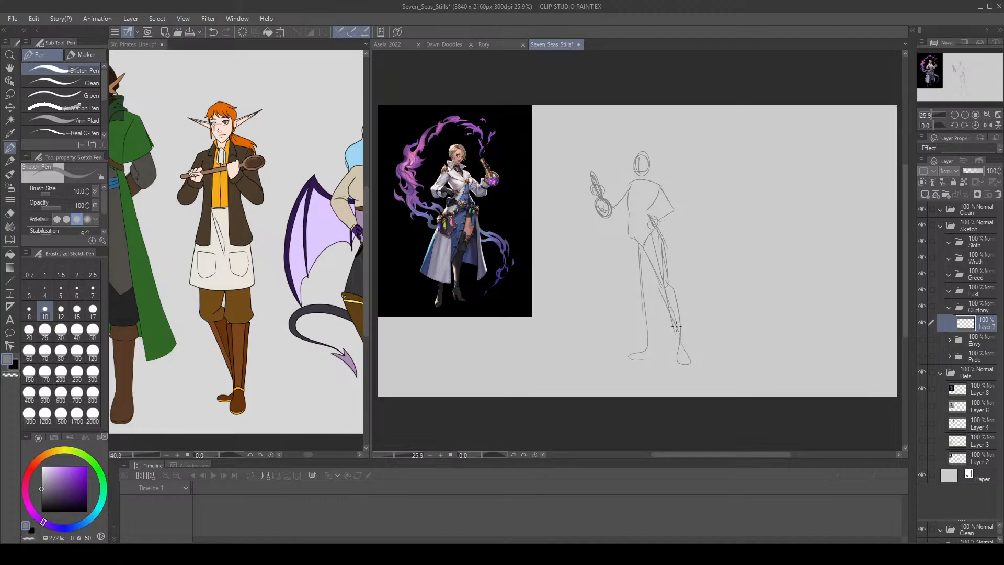
drag(630, 235, 638, 288)
mouse_move(639, 296)
mouse_down()
mouse_move(649, 264)
mouse_move(643, 344)
mouse_move(639, 282)
mouse_move(638, 330)
mouse_up()
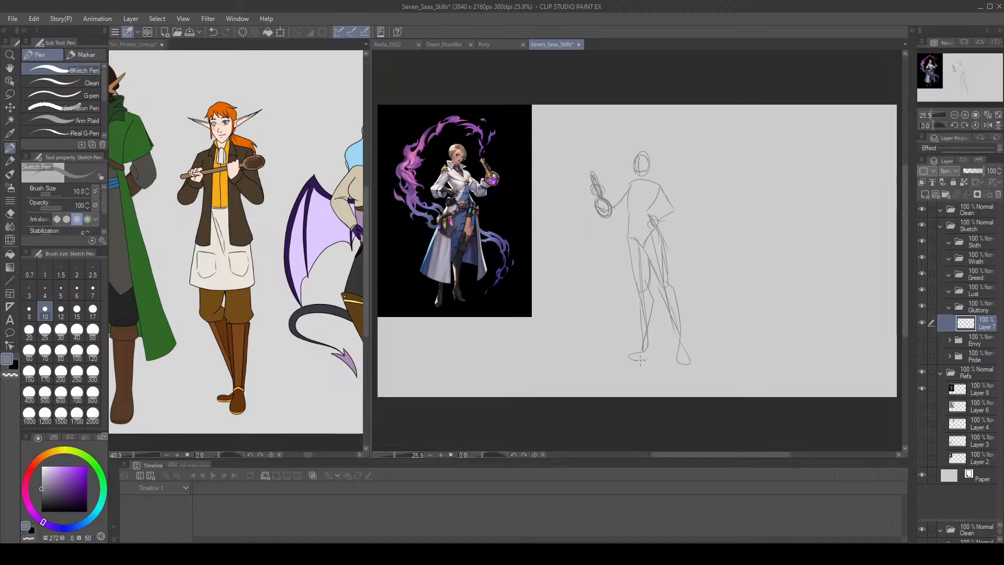
Sketch Gluttony's ponytail falling behind the shoulder, and curling smoke rising from the flask over the head.
drag(648, 175, 667, 206)
key(ctrl+z)
mouse_move(652, 167)
mouse_down()
mouse_move(682, 186)
mouse_move(661, 177)
mouse_move(680, 202)
mouse_up()
key(ctrl+z)
key(ctrl+z)
drag(655, 178, 681, 195)
mouse_move(591, 167)
mouse_down()
mouse_move(603, 148)
mouse_move(620, 155)
mouse_move(651, 129)
mouse_move(672, 135)
mouse_up()
mouse_move(591, 173)
mouse_down()
mouse_move(599, 152)
mouse_move(627, 137)
mouse_move(668, 136)
mouse_up()
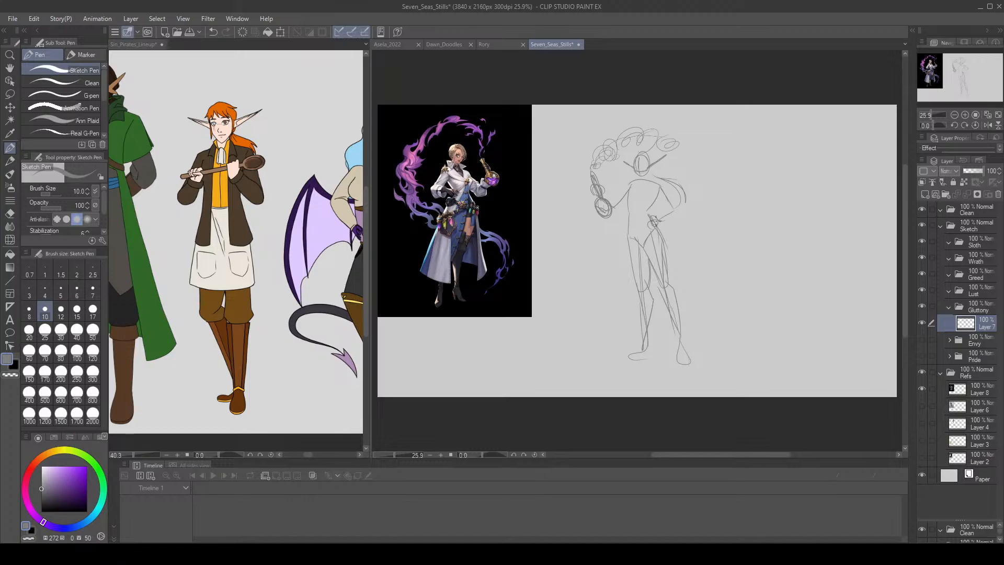
Sketch the clothing edges along Gluttony's torso and bent arm, with a short flick at the hip.
drag(667, 229, 680, 240)
drag(631, 197, 627, 241)
key(ctrl+z)
drag(632, 193, 625, 233)
mouse_move(656, 192)
mouse_down()
mouse_move(673, 212)
mouse_move(659, 220)
mouse_up()
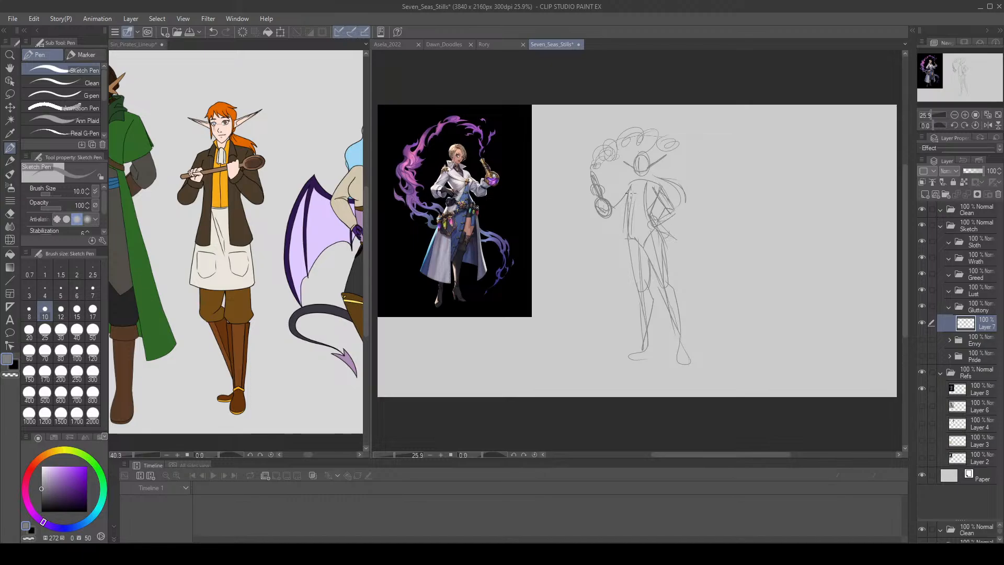
key(ctrl+z)
key(ctrl+z)
key(ctrl+z)
key(ctrl+z)
key(ctrl+z)
drag(658, 190, 668, 211)
key(ctrl+z)
Lasso the lines between Gluttony's torso and bent arm and use Free Transform to shift their upper end slightly left.
click(10, 107)
click(10, 94)
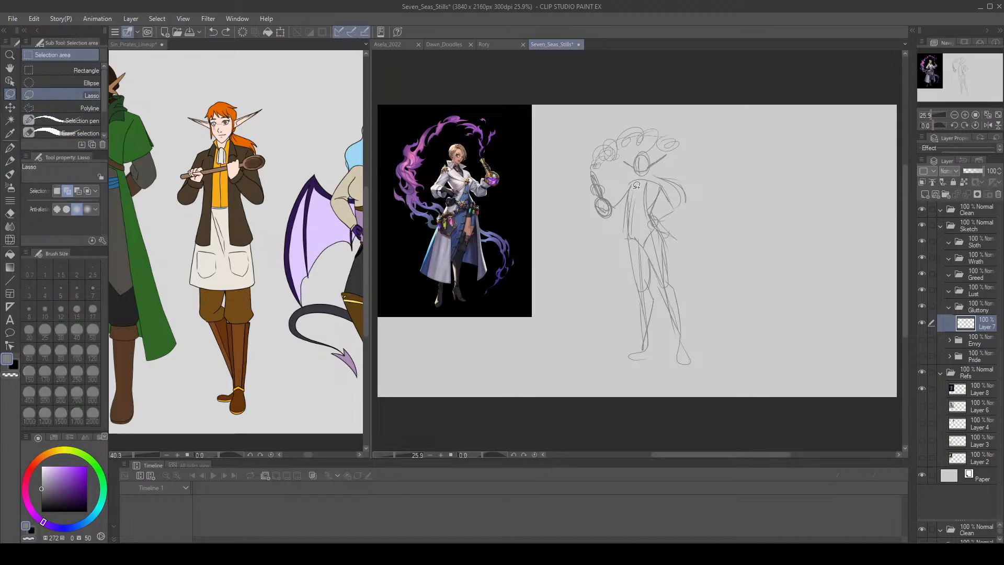
mouse_move(655, 213)
mouse_down()
mouse_move(660, 179)
mouse_move(679, 205)
mouse_move(673, 214)
mouse_up()
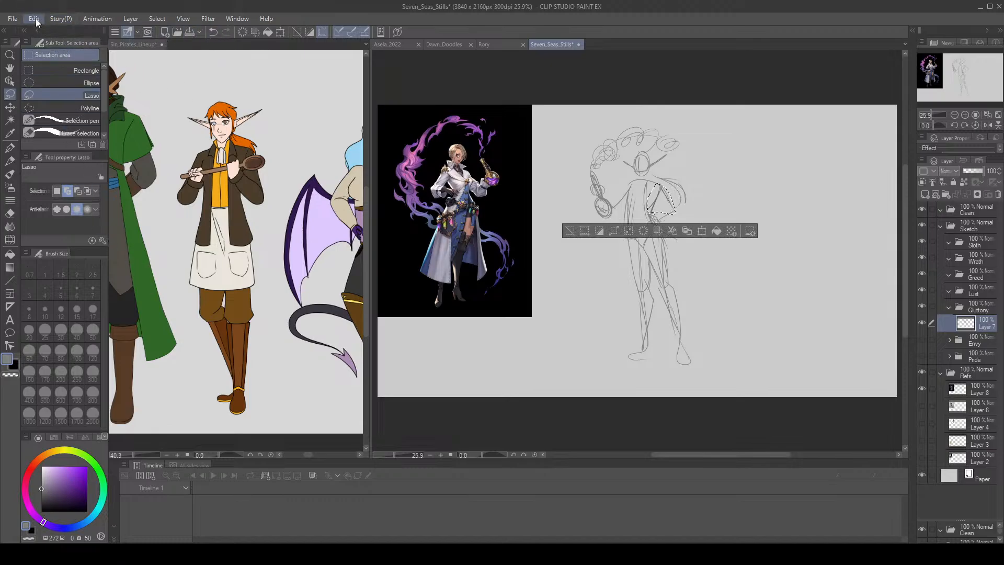
key(ctrl+t)
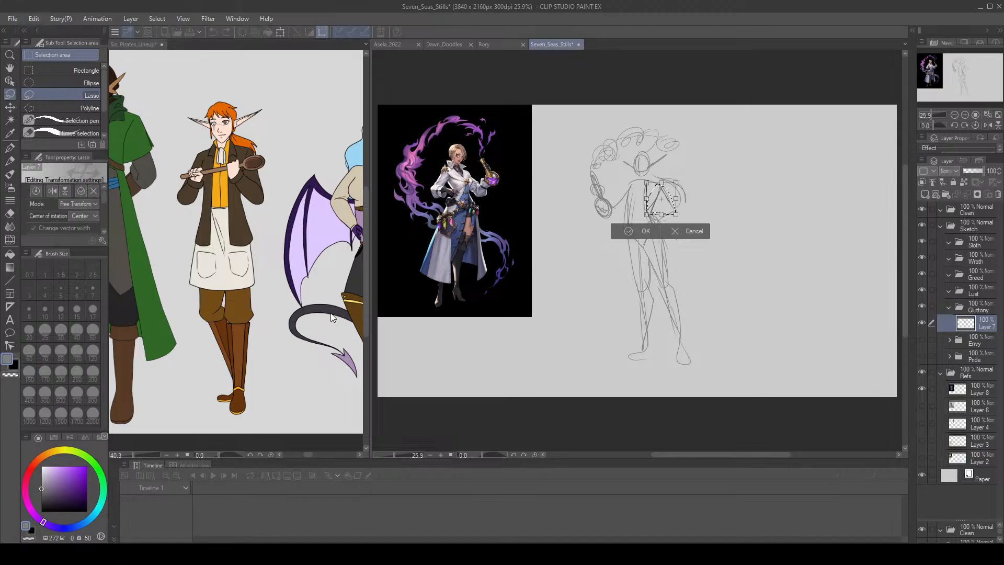
drag(662, 183, 656, 181)
click(628, 231)
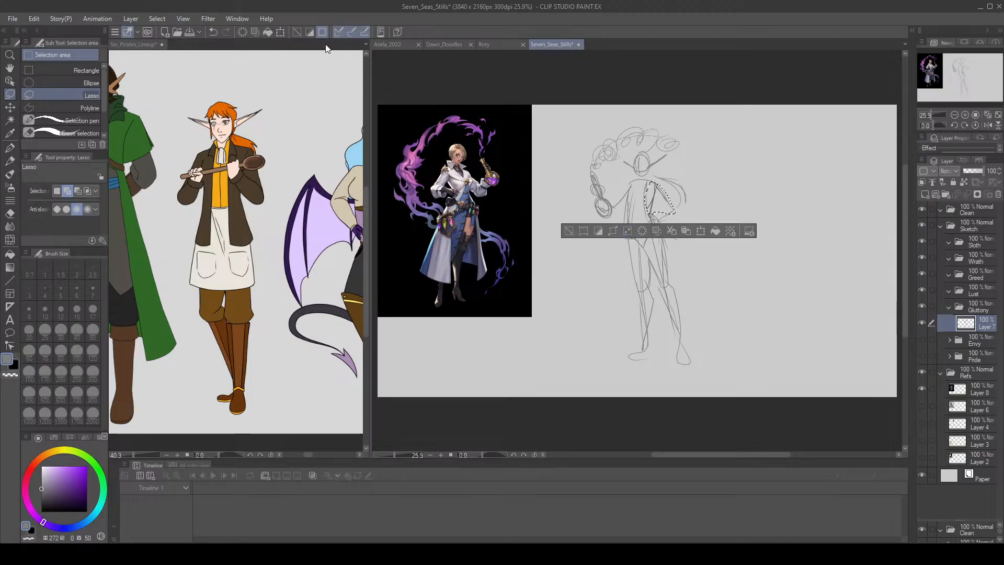
Deselect and redraw Gluttony's bent arm, flask-holding arm, torso side and hip lines, erasing the stray gesture lines around them.
click(295, 32)
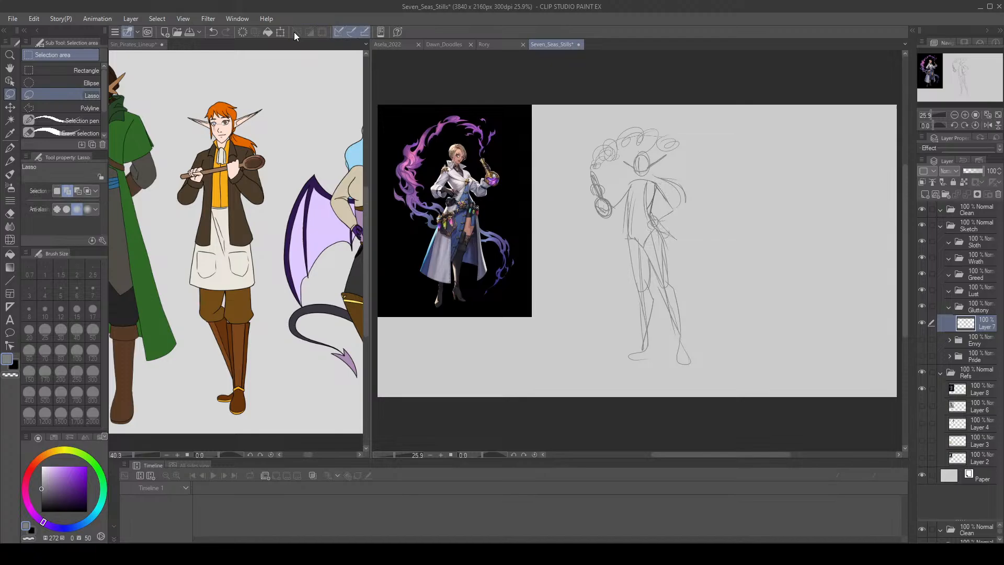
click(9, 148)
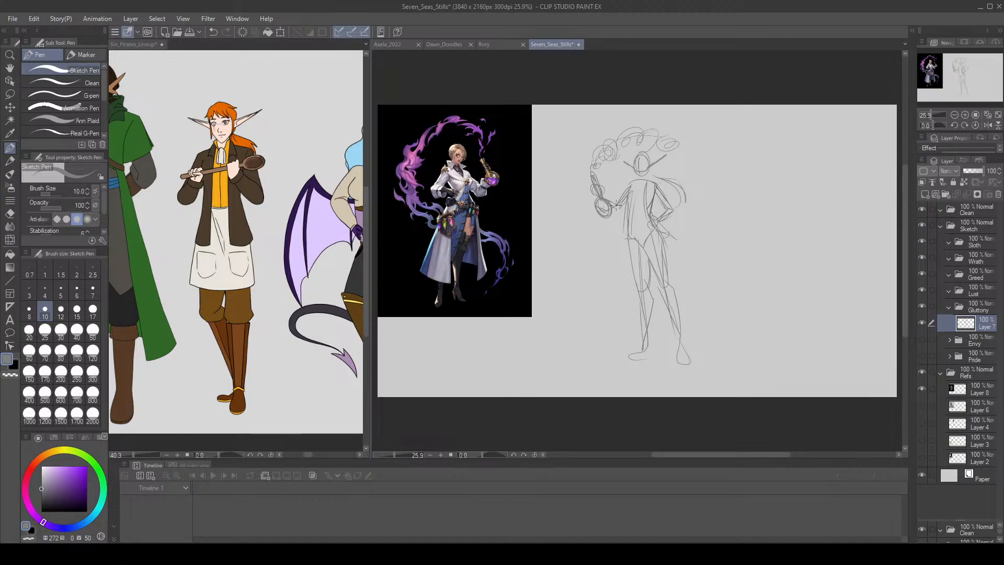
key(e)
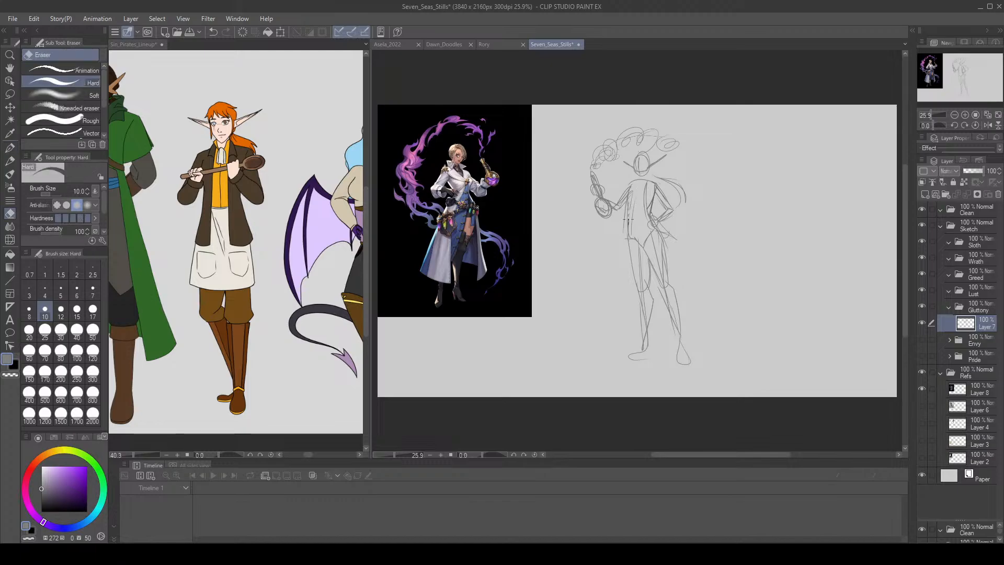
key(p)
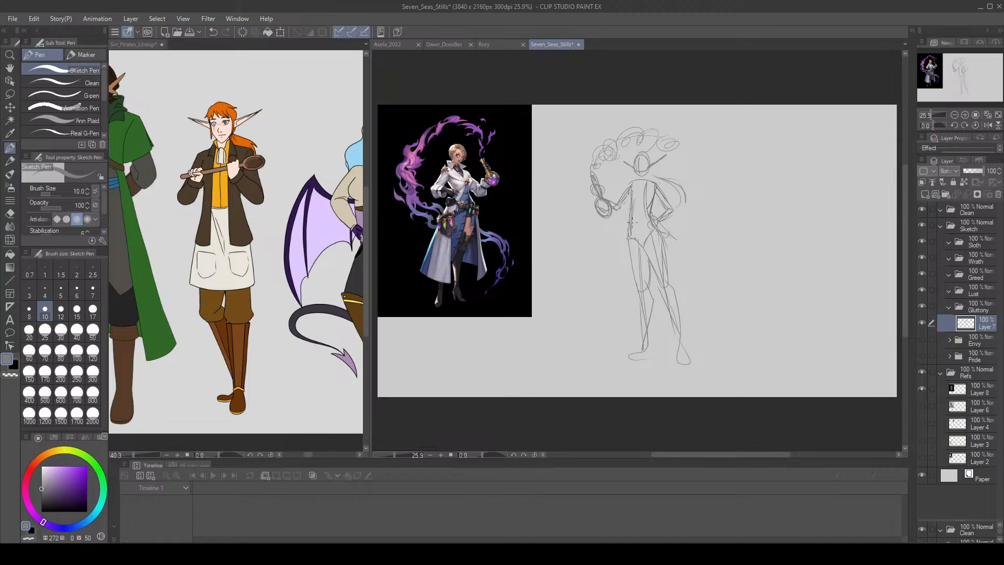
key(e)
key(p)
key(e)
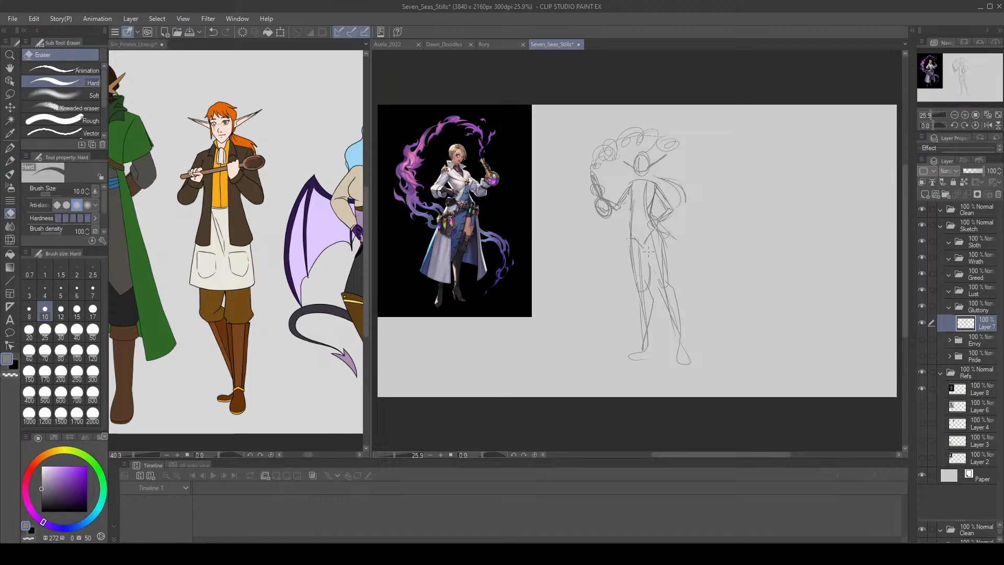
Redraw Gluttony's inner and outer thigh contours, erase the leftover thigh lines, and save the file.
key(p)
drag(649, 245, 645, 284)
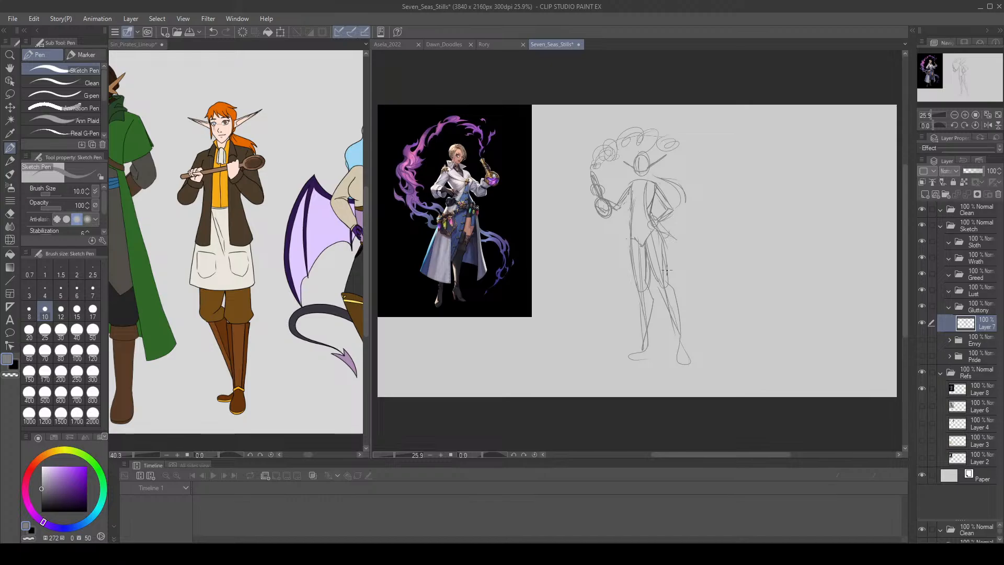
key(e)
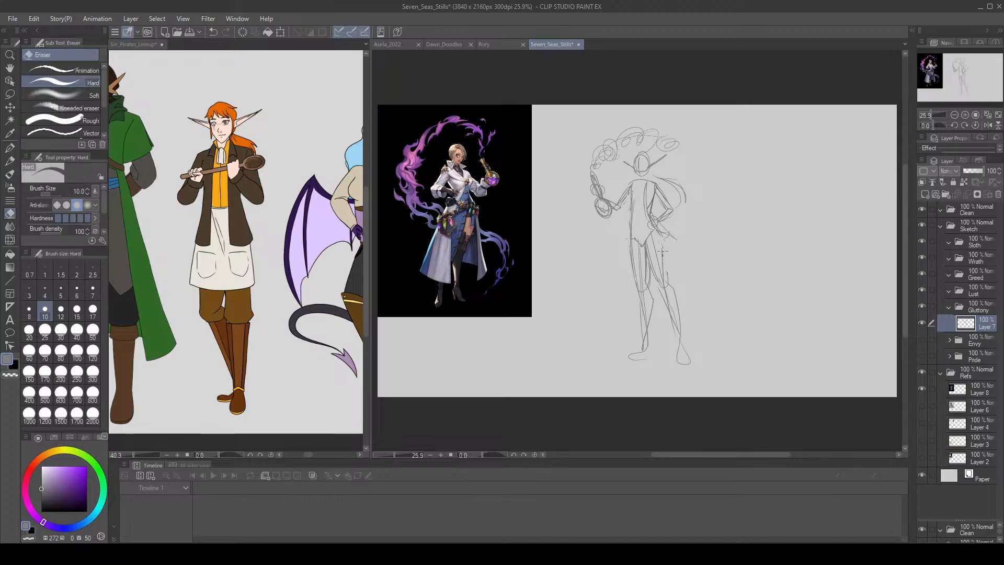
key(p)
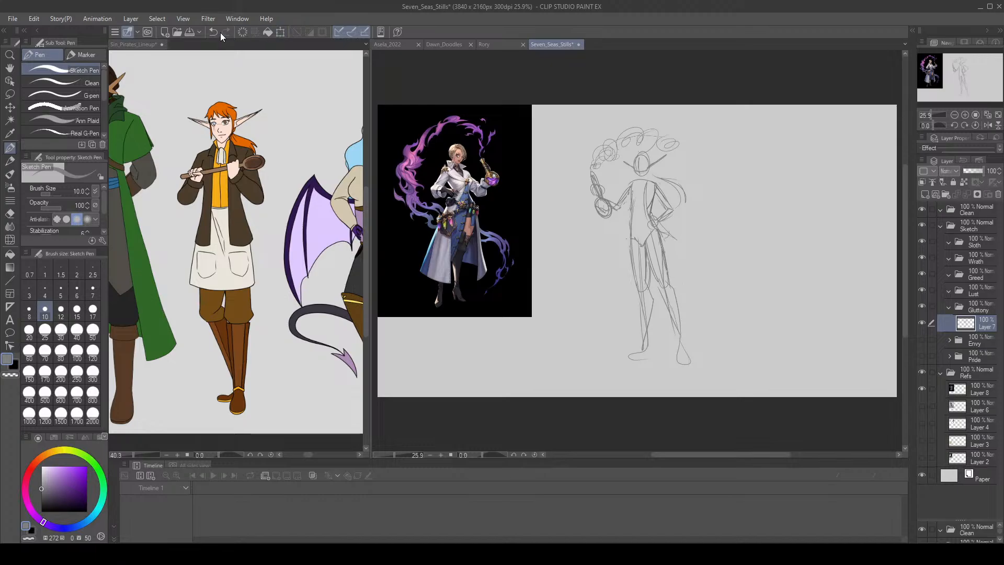
click(192, 32)
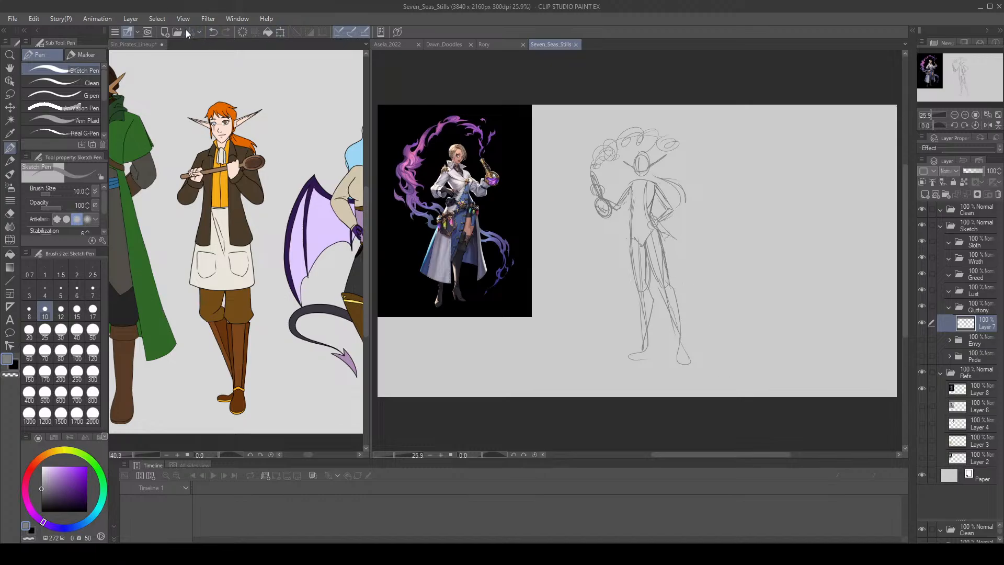
Lasso Gluttony's head and ears, shift them slightly left with Free Transform, and clear the selection.
click(11, 94)
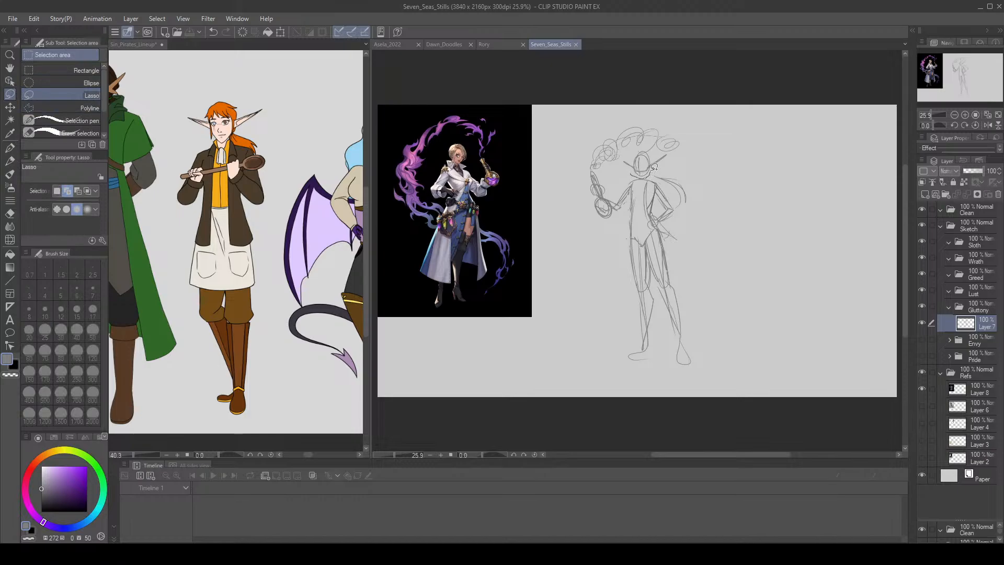
mouse_move(654, 167)
mouse_down()
mouse_move(672, 153)
mouse_move(636, 148)
mouse_move(637, 162)
mouse_up()
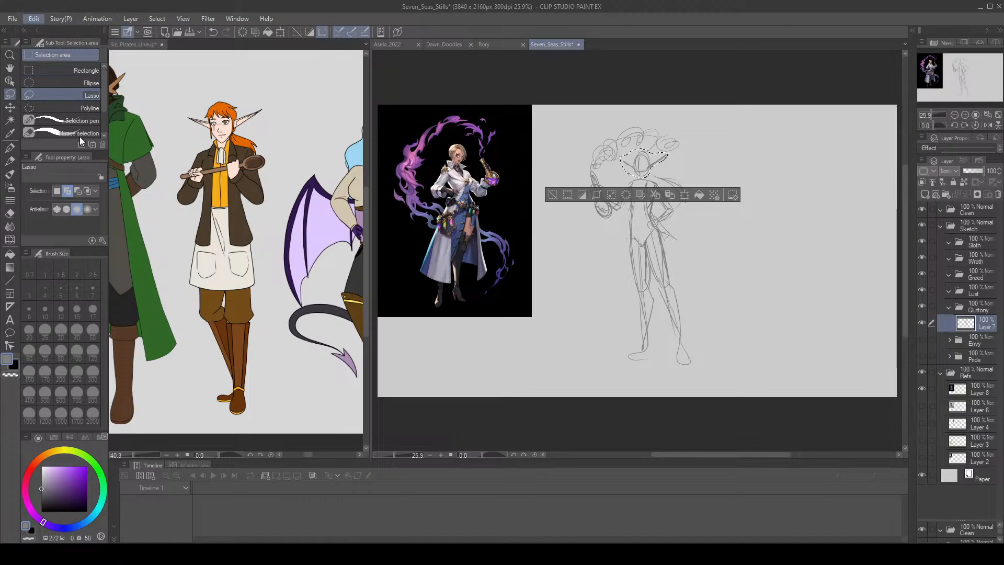
key(ctrl+t)
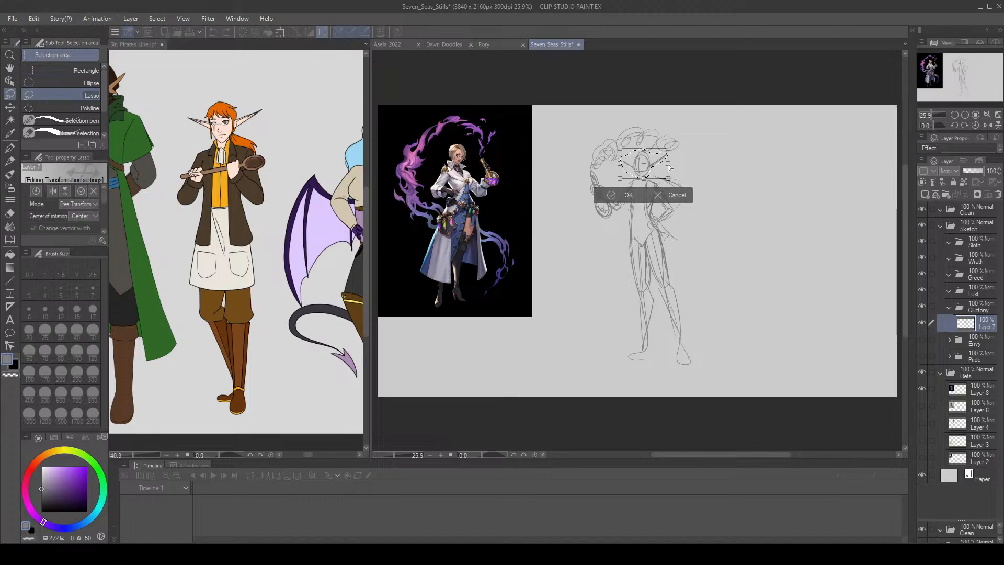
drag(663, 167, 662, 164)
drag(653, 167, 656, 167)
click(611, 197)
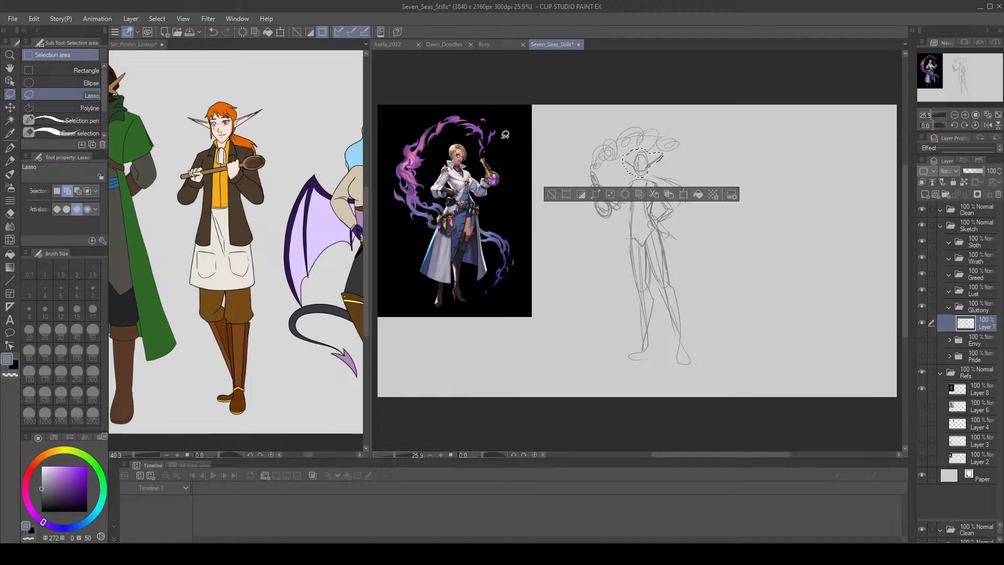
click(297, 31)
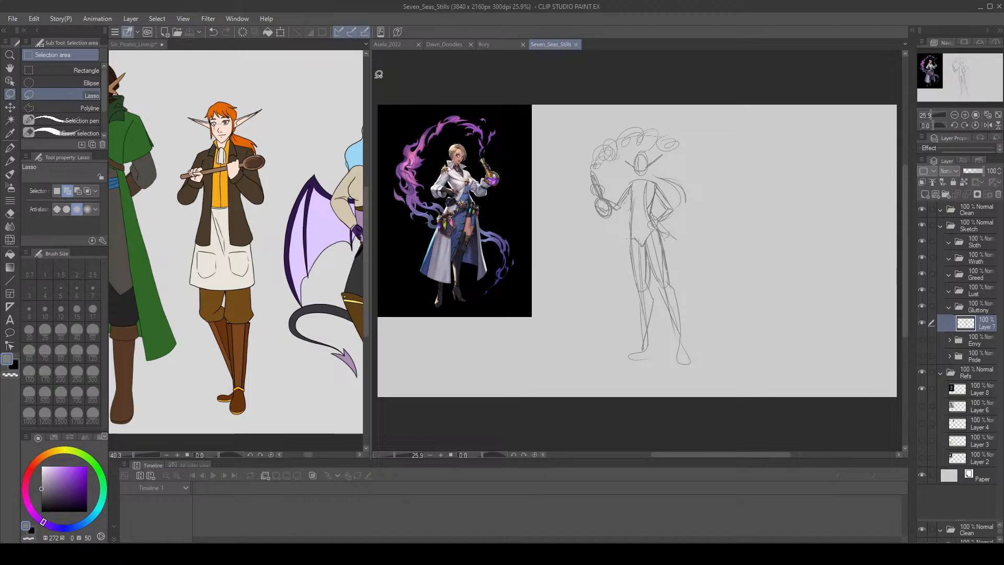
Enlarge Gluttony's whole sketch slightly, compare it with the Envy and Pride sketches, and move it slightly left over Pride's pose.
click(283, 30)
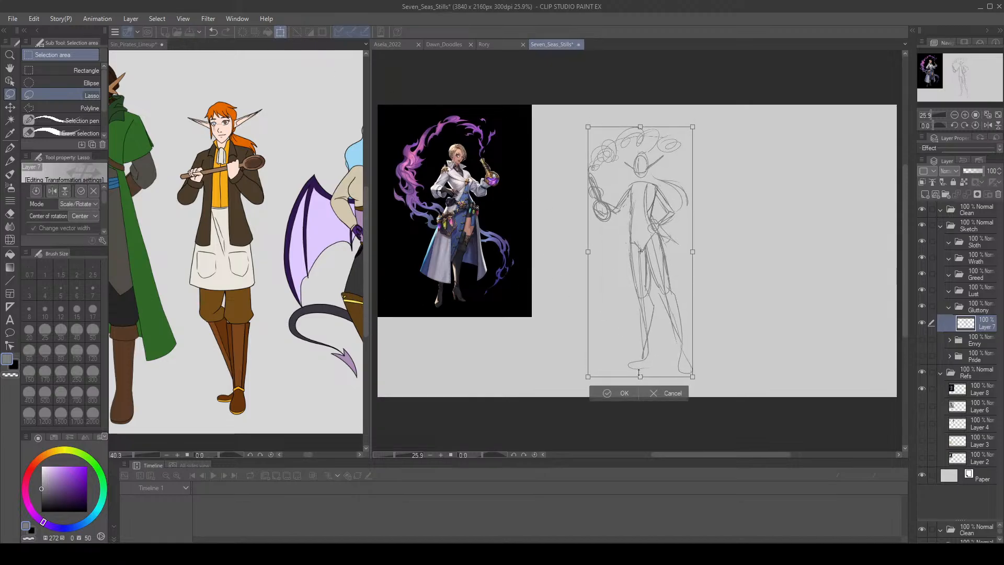
click(622, 401)
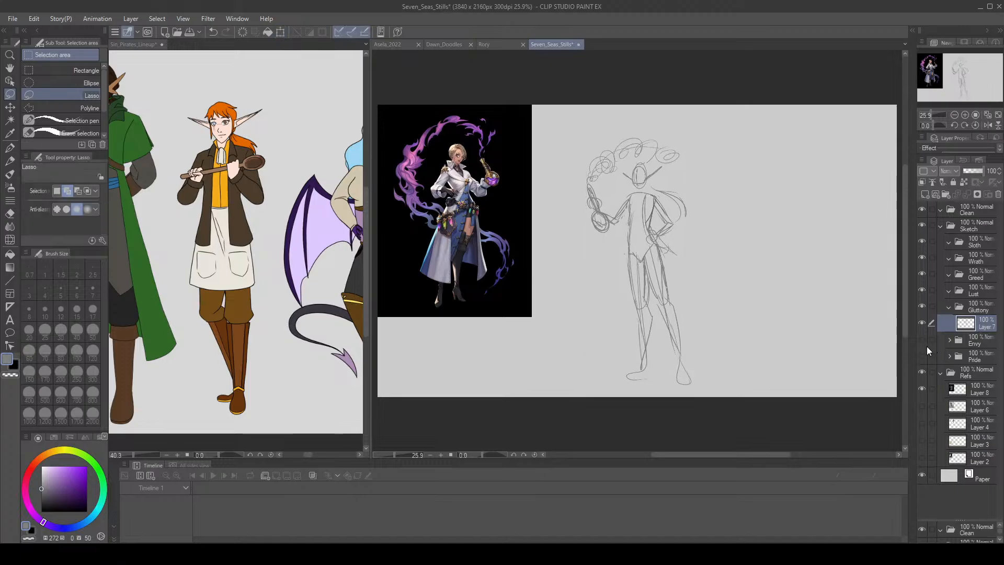
click(922, 340)
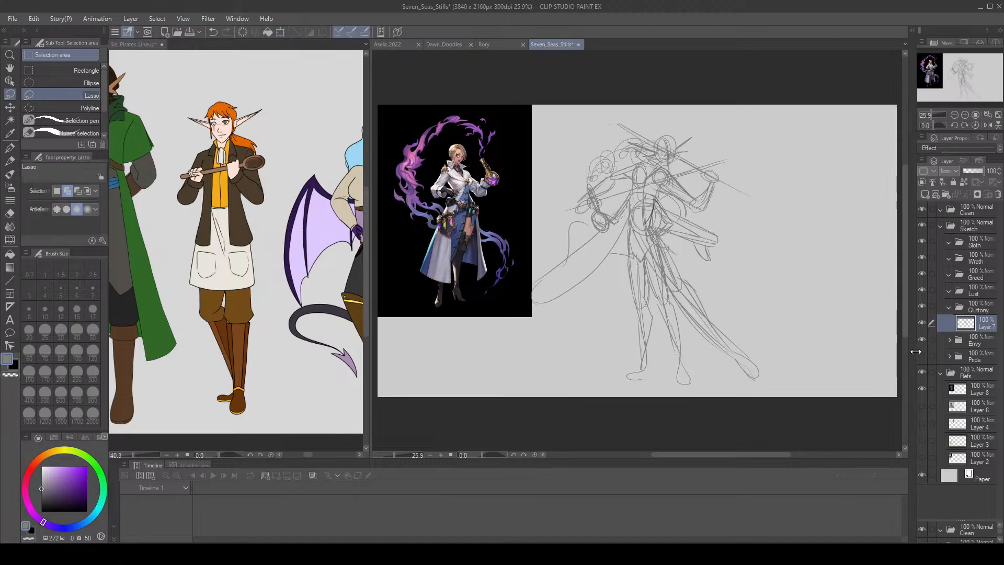
click(921, 339)
click(921, 356)
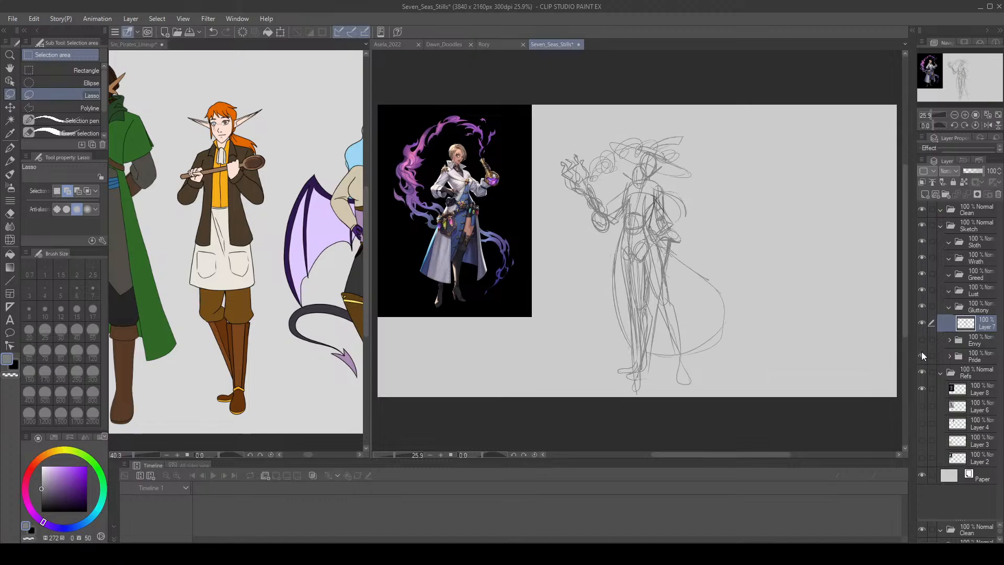
click(15, 106)
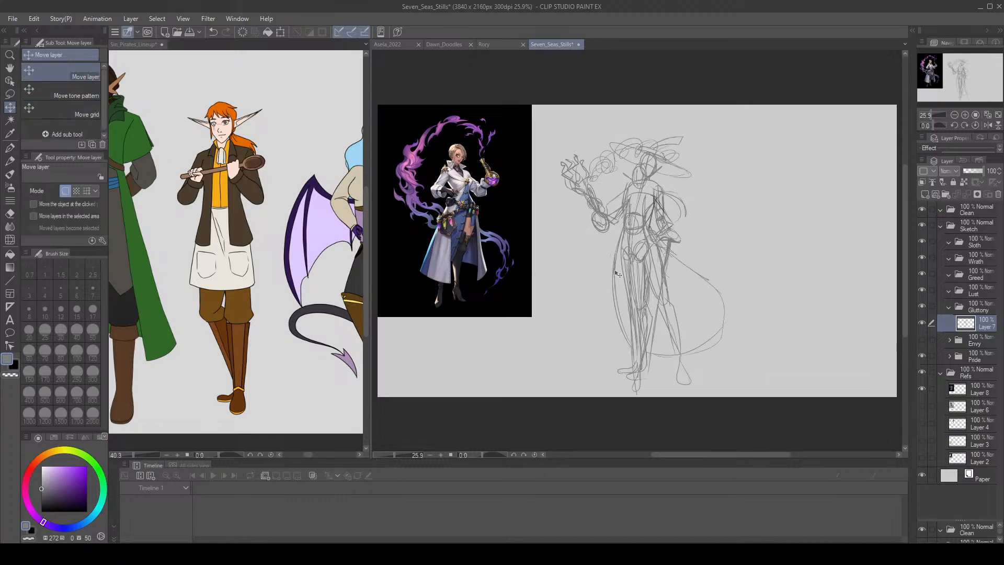
drag(618, 275, 643, 276)
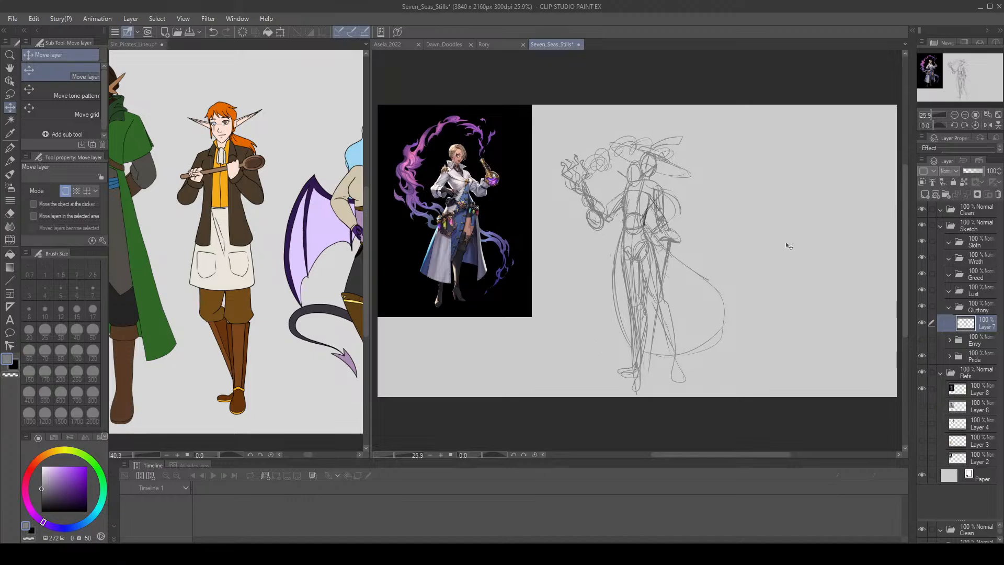
Bring Lust into view in Sin_Pirates_Lineup, hide the Gluttony and Pride sketches in Seven_Seas_Stills, and collapse the Gluttony folder.
click(164, 43)
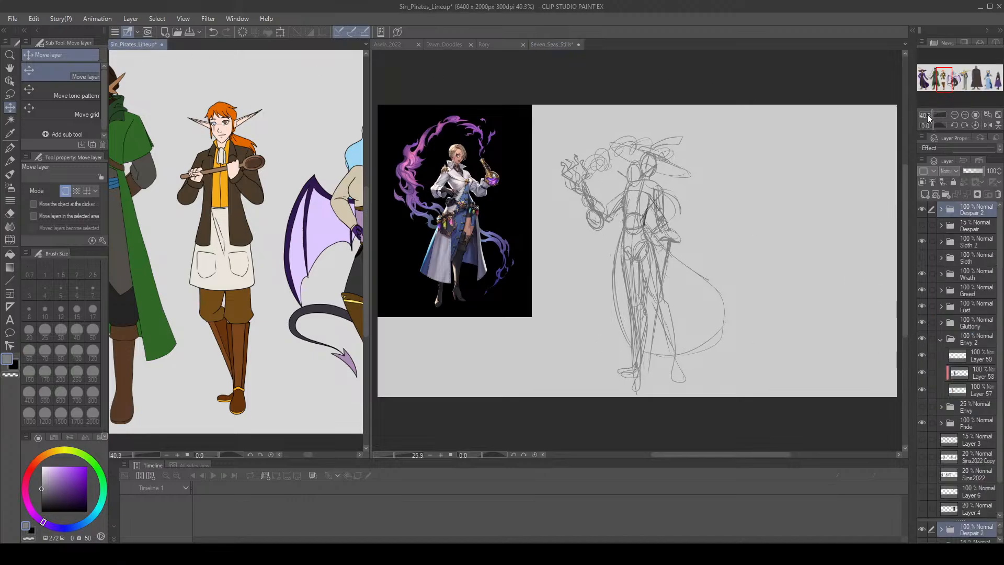
mouse_move(947, 87)
mouse_down()
mouse_move(932, 87)
mouse_move(947, 88)
mouse_up()
click(681, 200)
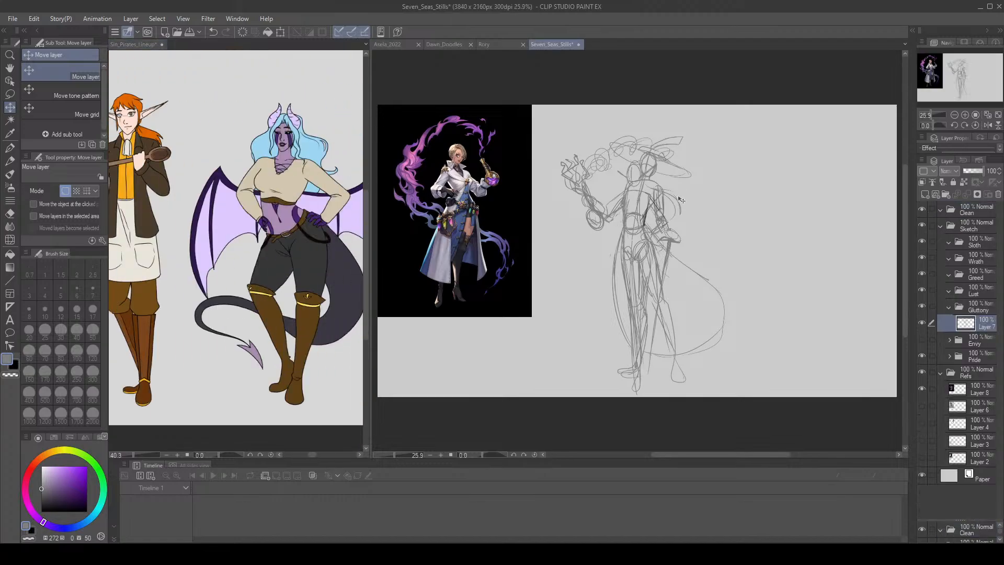
click(922, 322)
click(922, 357)
click(947, 306)
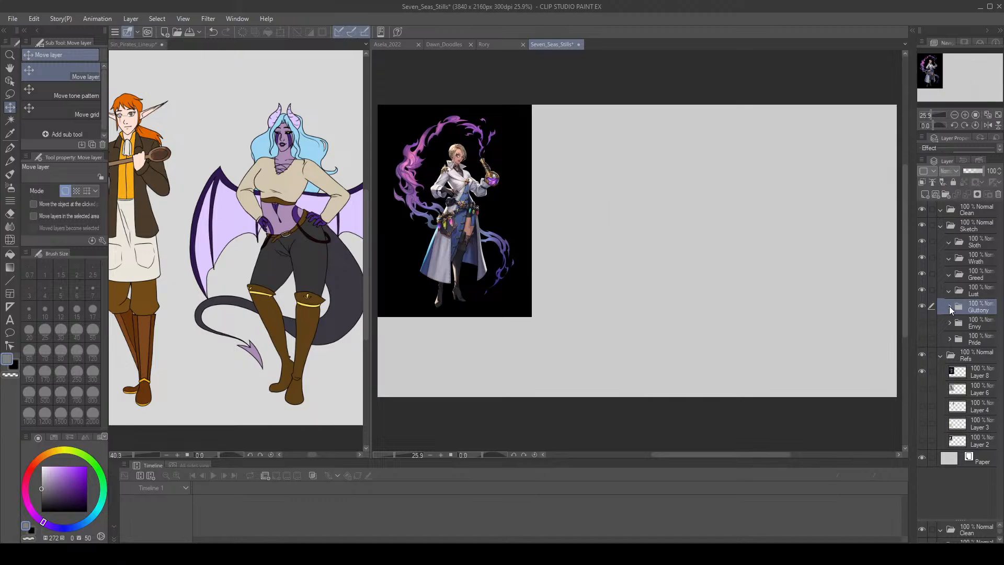
Centre Lust in the lineup view, add a new raster layer inside the Lust folder of Seven_Seas_Stills, and save.
click(950, 293)
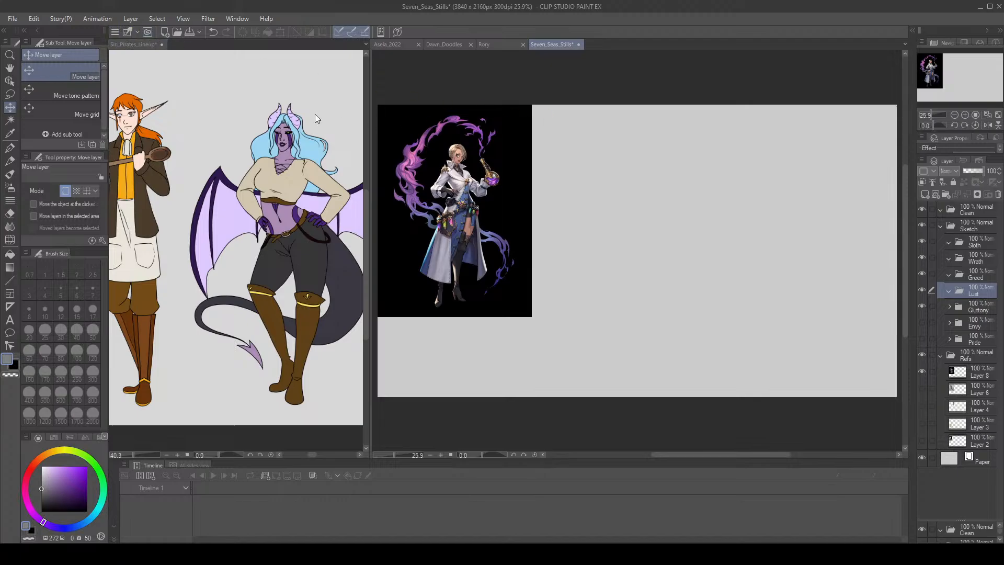
click(137, 44)
drag(949, 83, 953, 86)
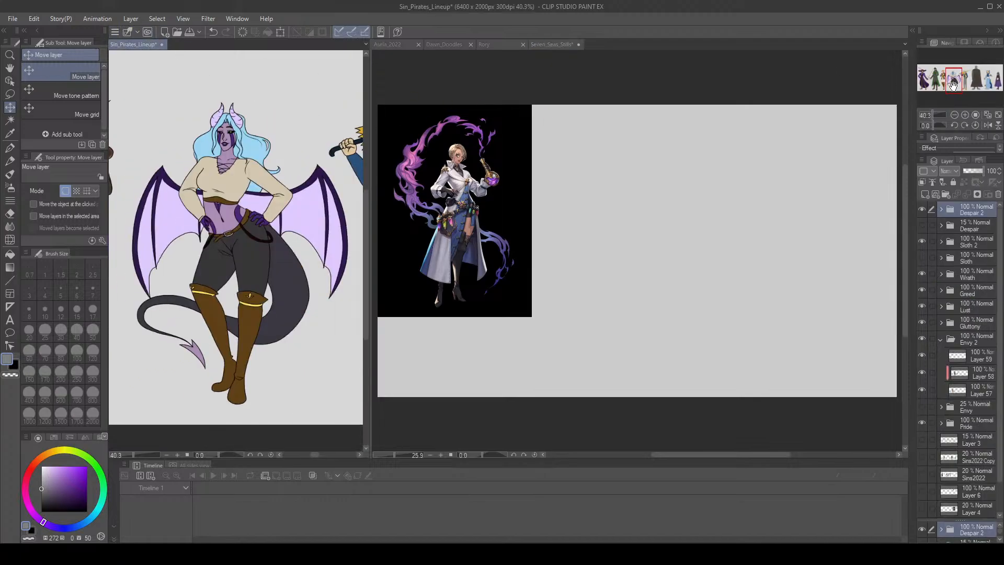
click(550, 42)
click(924, 195)
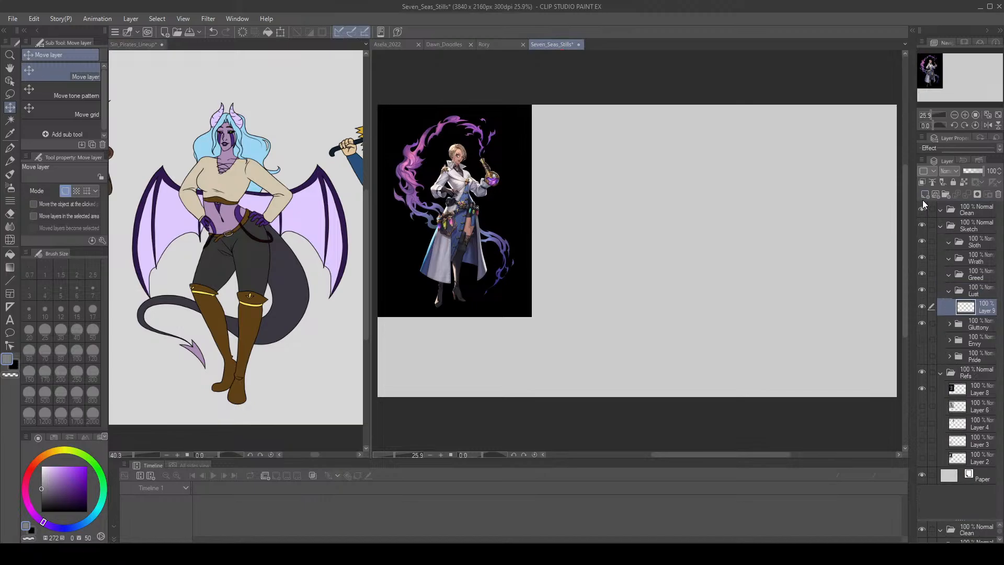
click(189, 32)
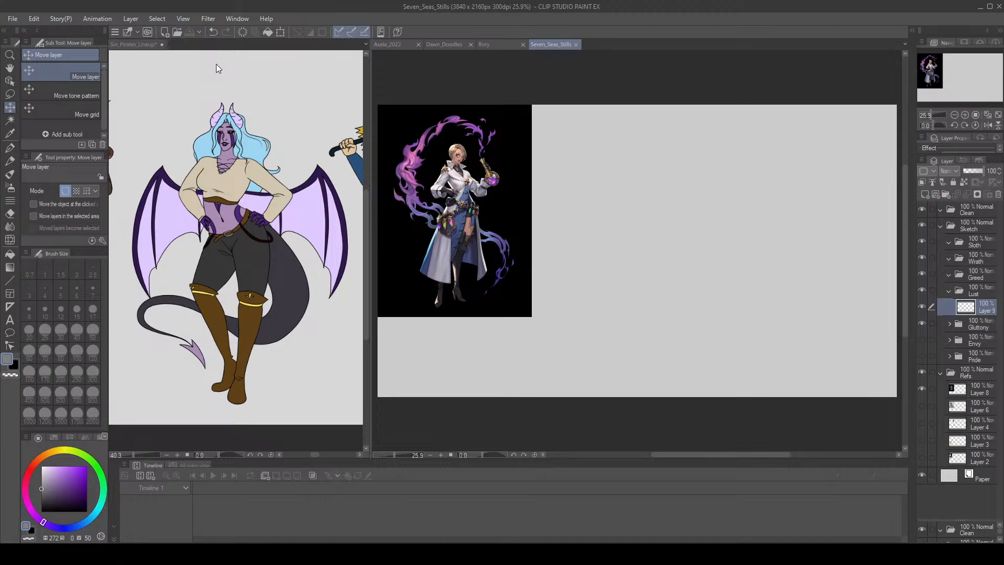
Hide the flask-holding reference image, save Seven_Seas_Stills, and enlarge the view of Lust in Sin_Pirates_Lineup.
click(922, 388)
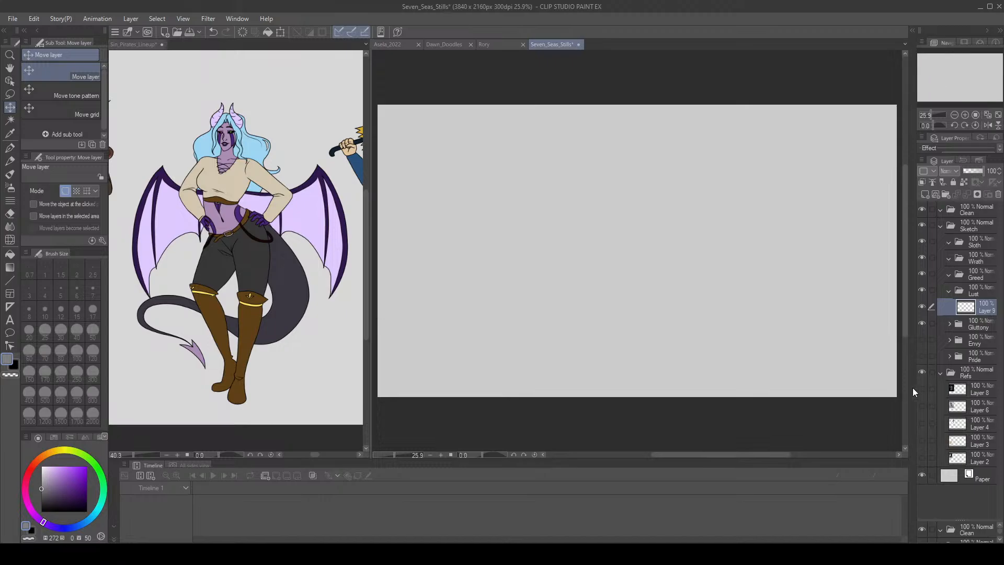
click(190, 32)
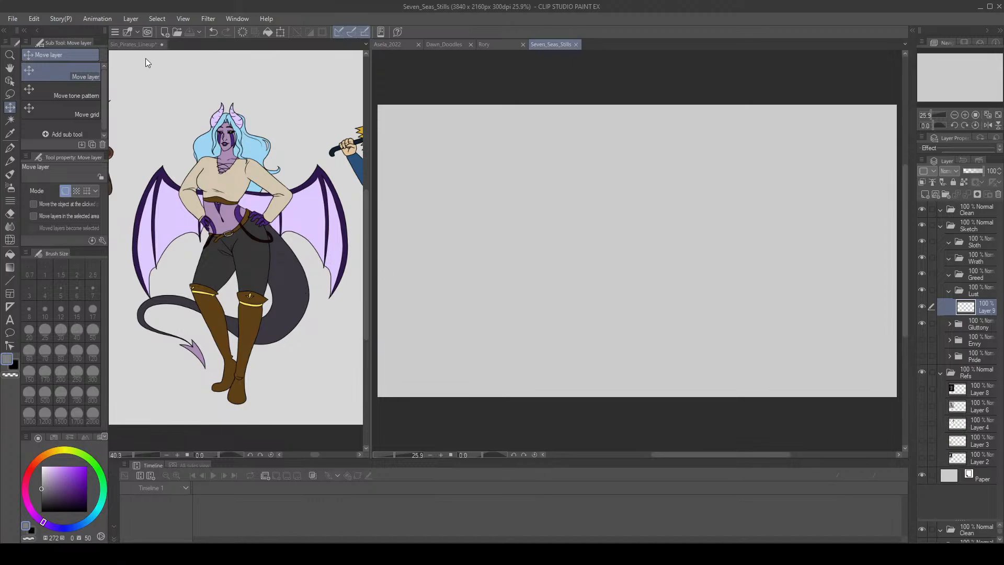
click(140, 46)
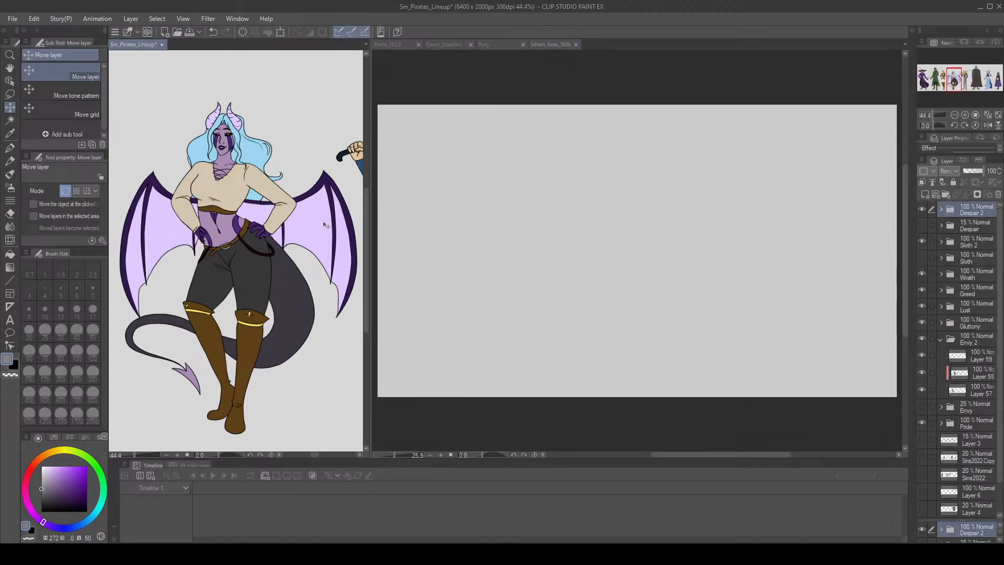
Paste the copied reference of the woman in a red skirt into the Refs folder above Layer 8 and scale it up slightly.
click(543, 42)
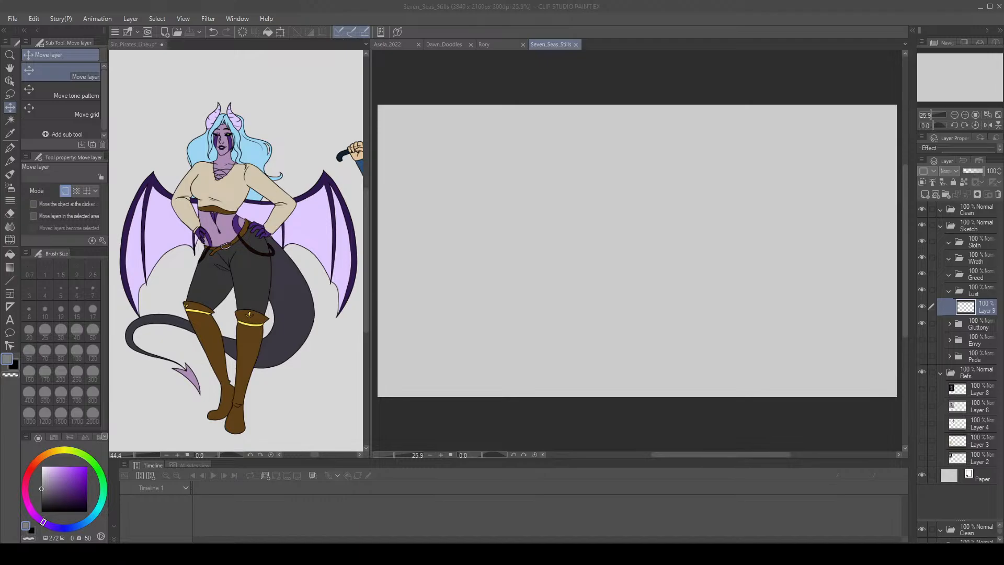
click(984, 391)
key(ctrl+v)
click(282, 33)
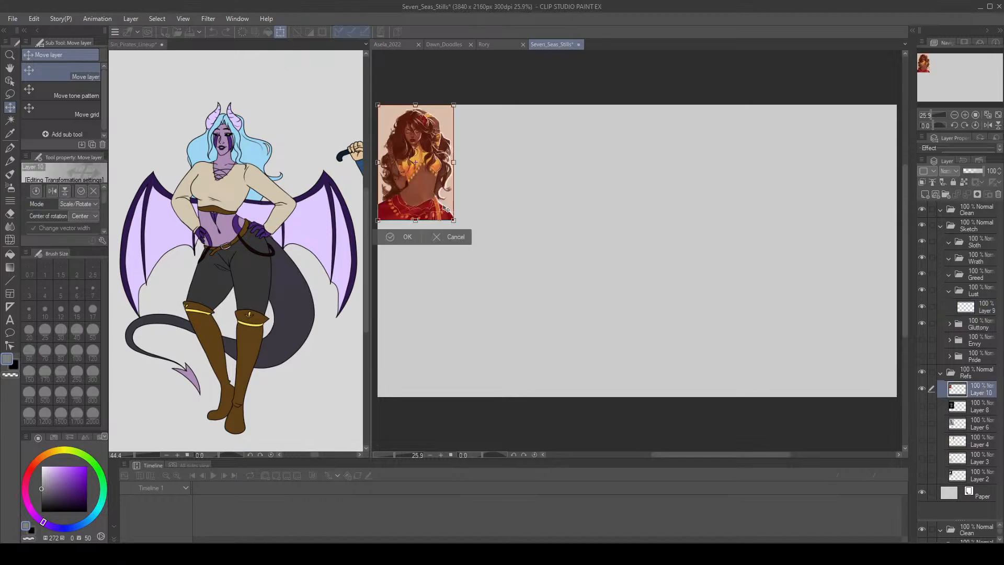
drag(456, 225, 474, 251)
click(411, 269)
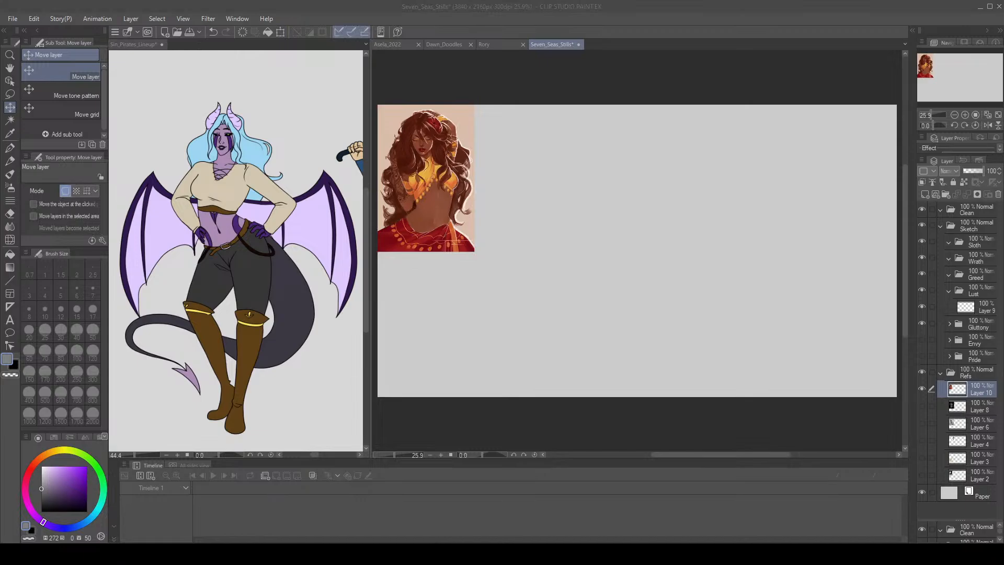
Paste the pink-background dancer reference into the Refs folder, scale it up, and place it directly below the first reference.
key(alt+Tab)
key(ctrl+v)
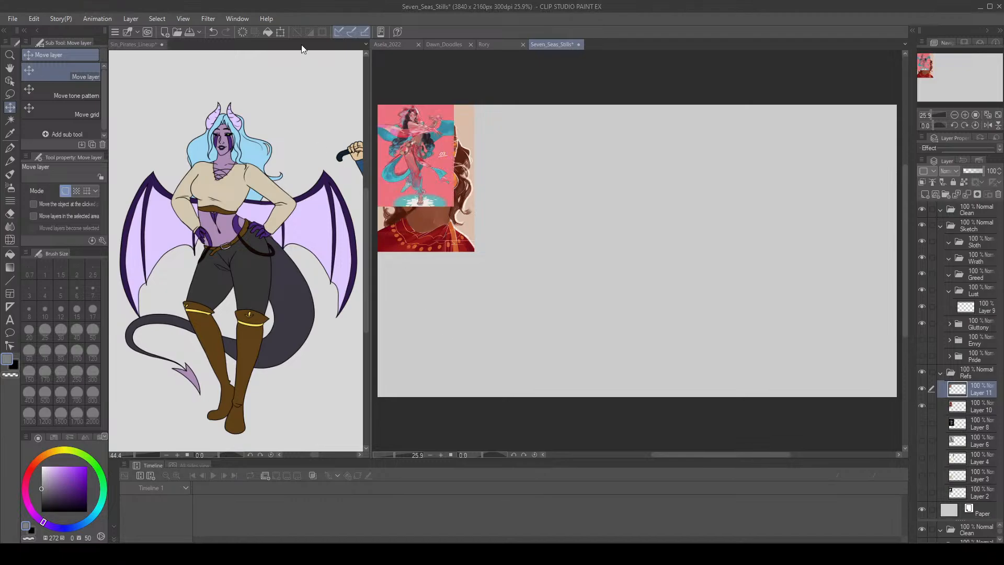
click(279, 33)
drag(444, 194, 466, 389)
click(407, 405)
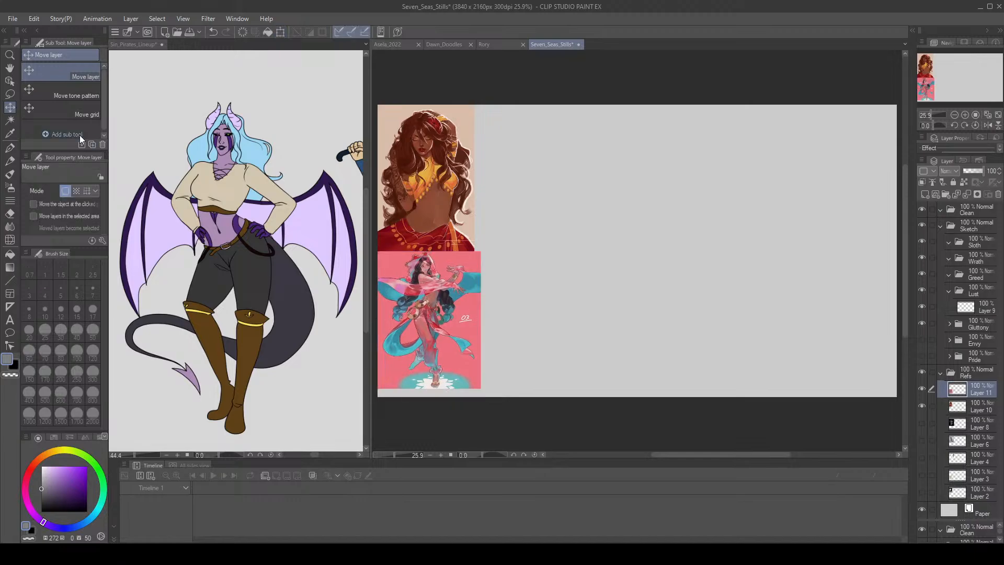
Nudge the pink-background dancer reference slightly lower beneath the first reference and save Seven_Seas_Stills.
drag(400, 312, 404, 317)
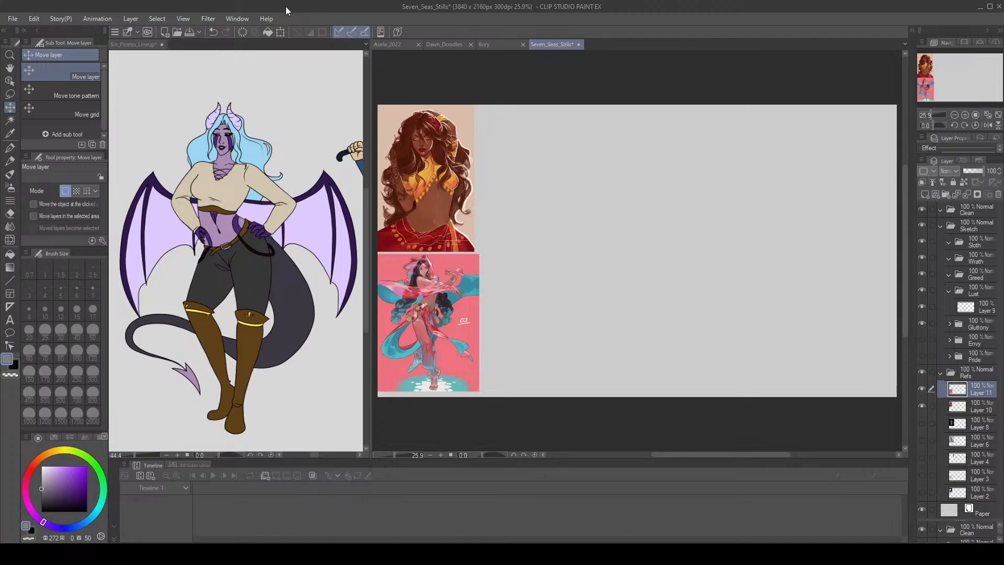
click(189, 32)
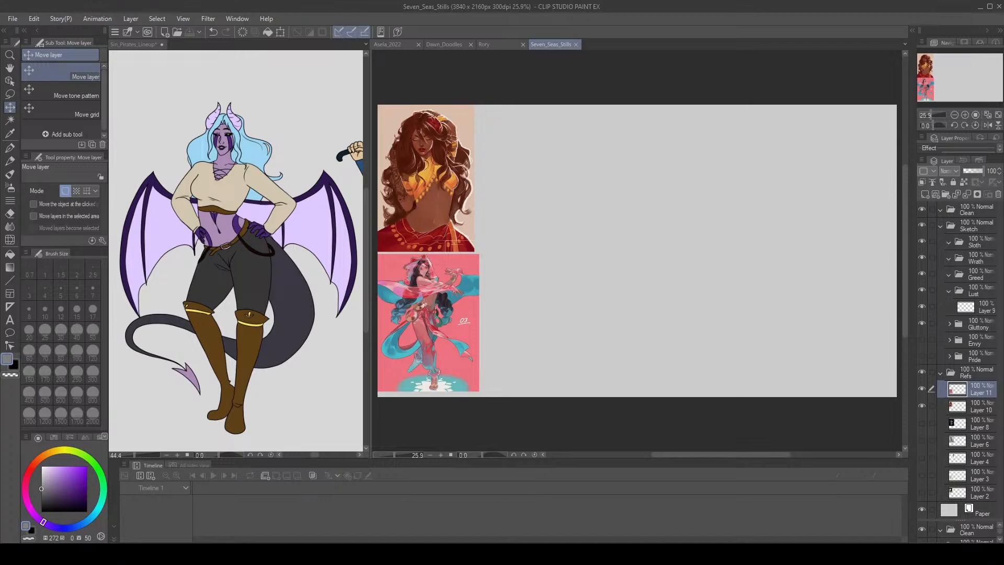
Make Layer 9 in the Lust folder active, hide the Gluttony folder, and save the file.
click(964, 305)
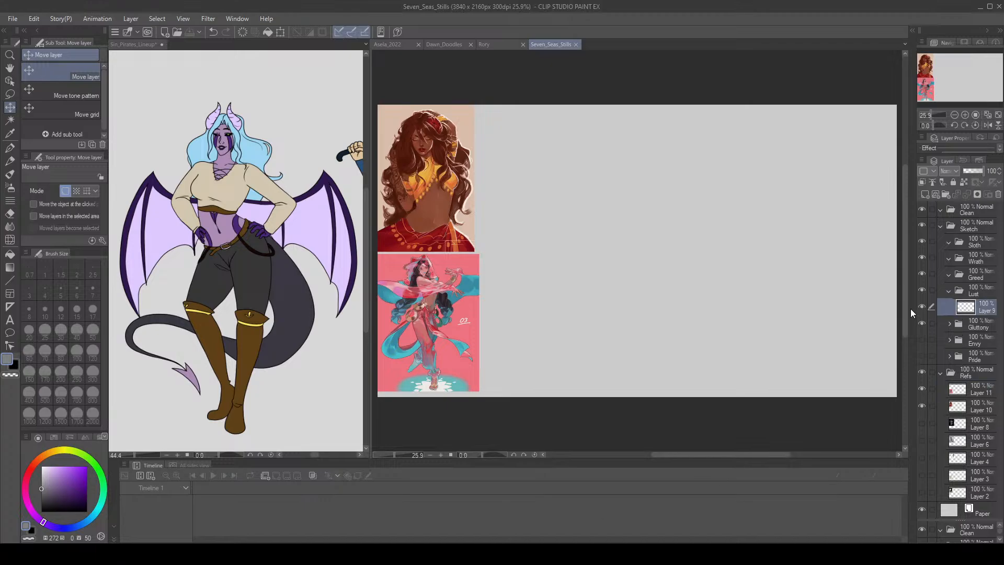
click(922, 324)
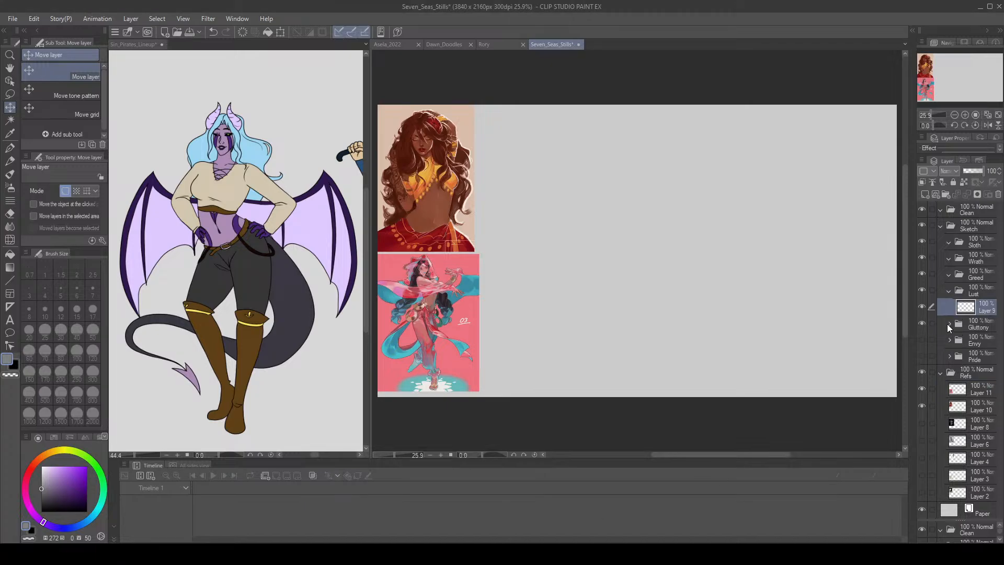
click(949, 324)
click(949, 323)
click(945, 357)
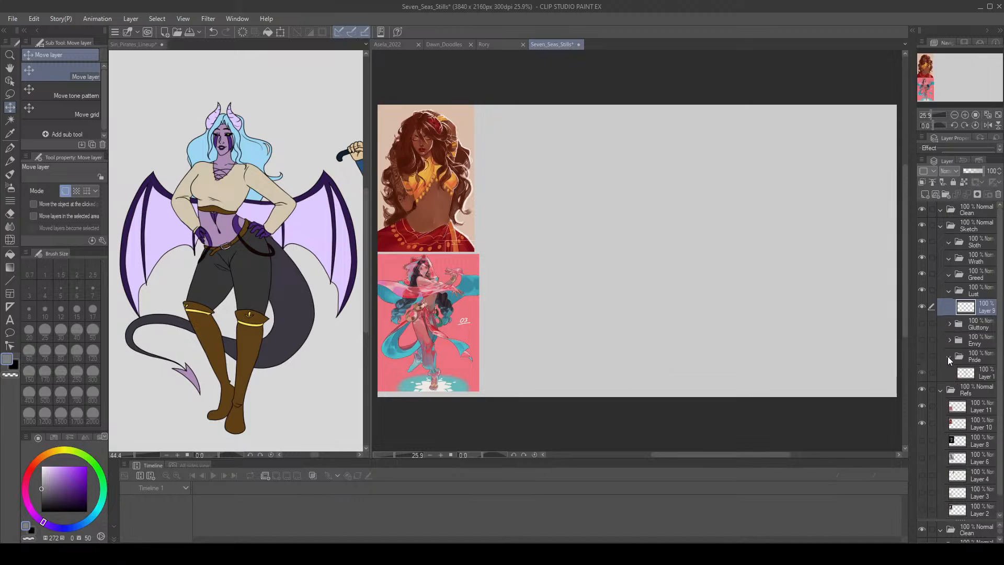
click(948, 356)
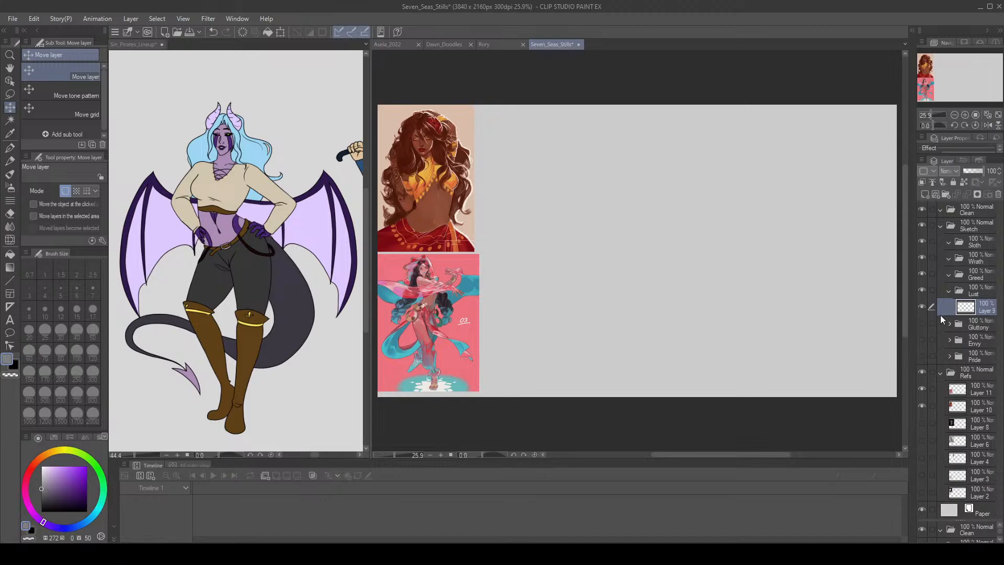
click(190, 32)
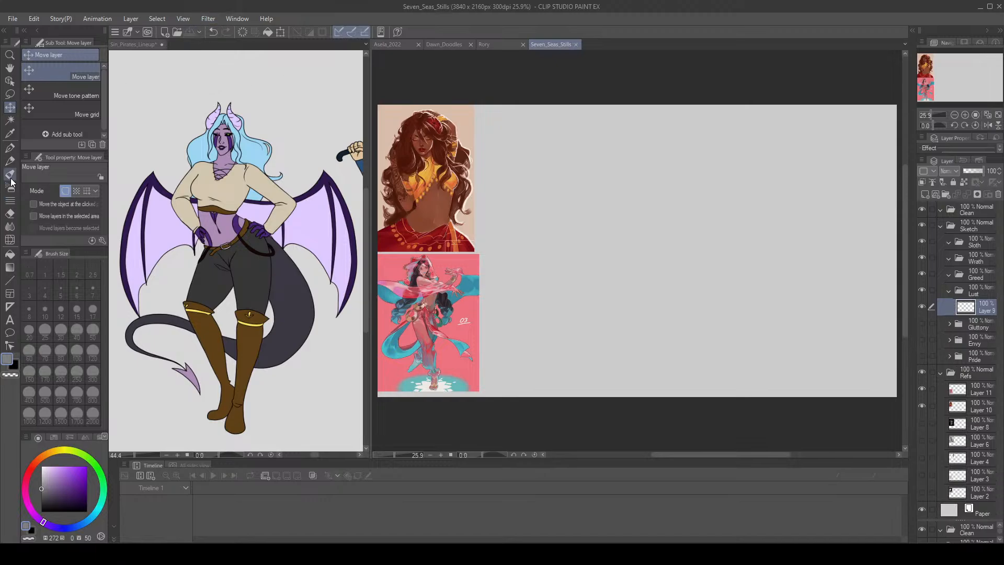
Sketch Lust's head as a small oval near the top middle of the canvas with the size 10 Sketch Pen.
key(p)
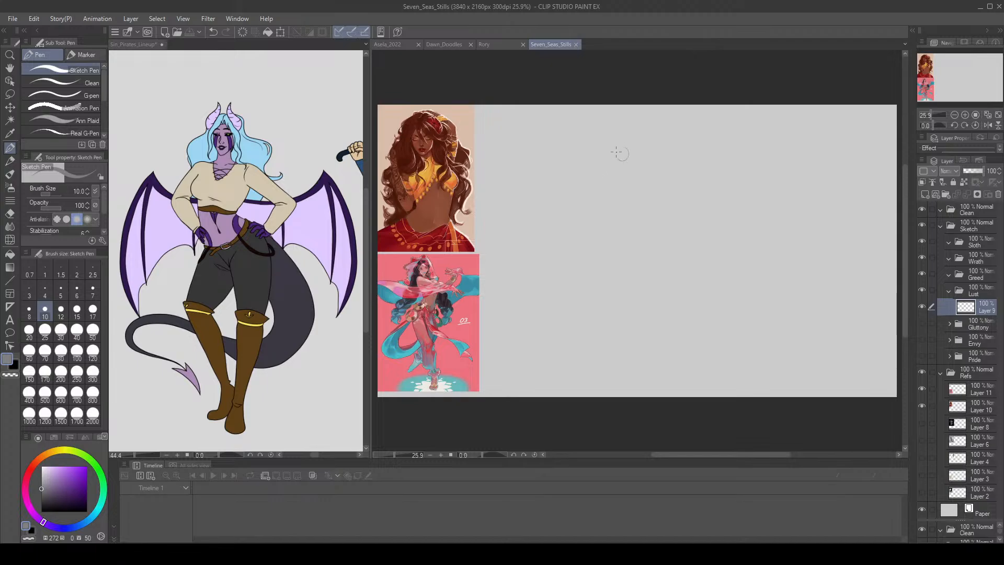
mouse_move(617, 152)
mouse_down()
mouse_move(622, 144)
mouse_move(628, 161)
mouse_up()
key(ctrl+z)
key(ctrl+z)
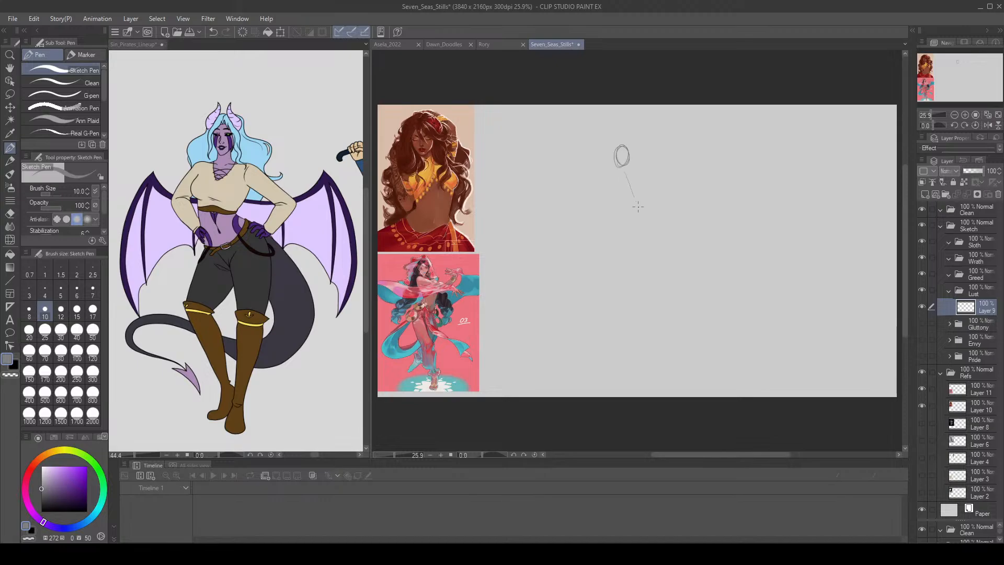
drag(638, 207, 633, 277)
key(ctrl+z)
mouse_move(627, 167)
mouse_down()
mouse_move(635, 251)
mouse_move(596, 365)
mouse_up()
drag(618, 262, 600, 361)
key(ctrl+z)
key(ctrl+z)
key(ctrl+z)
mouse_move(625, 167)
mouse_down()
mouse_move(621, 155)
mouse_move(635, 261)
mouse_up()
key(ctrl+z)
Sketch a long curved line of action down from Lust's head and an oval ribcage over it.
drag(626, 167, 629, 333)
drag(640, 282, 624, 343)
mouse_move(624, 167)
mouse_down()
mouse_move(641, 180)
mouse_move(620, 196)
mouse_move(643, 193)
mouse_move(622, 203)
mouse_up()
key(ctrl+z)
key(ctrl+z)
key(ctrl+z)
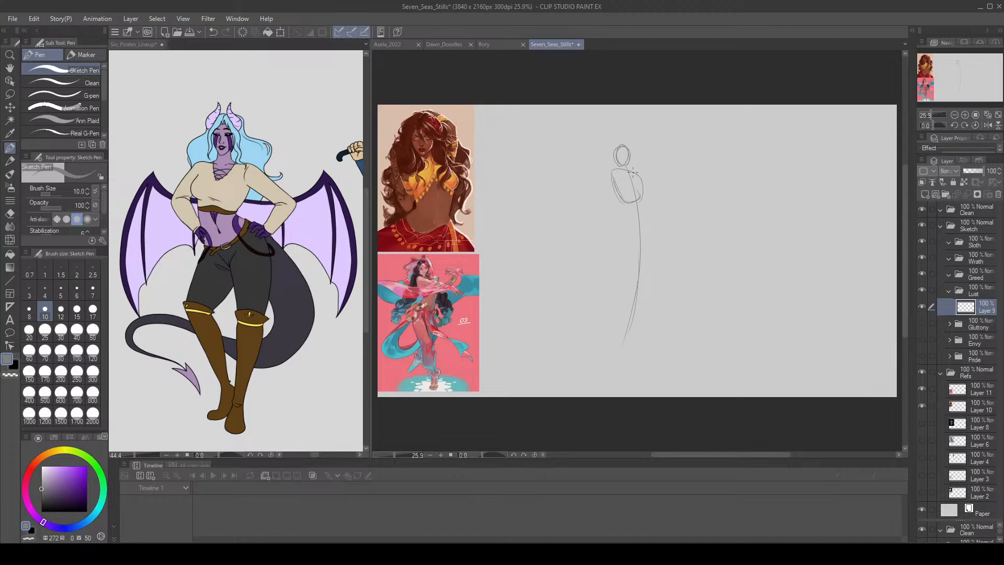
Sketch the side of Lust's torso, her narrow waist, and her tilted hips along the line of action.
drag(634, 172, 643, 238)
mouse_move(625, 205)
mouse_down()
mouse_move(628, 238)
mouse_move(640, 199)
mouse_move(615, 237)
mouse_move(634, 251)
mouse_move(641, 221)
mouse_up()
key(ctrl+z)
key(ctrl+z)
key(ctrl+z)
drag(609, 237, 638, 291)
key(ctrl+z)
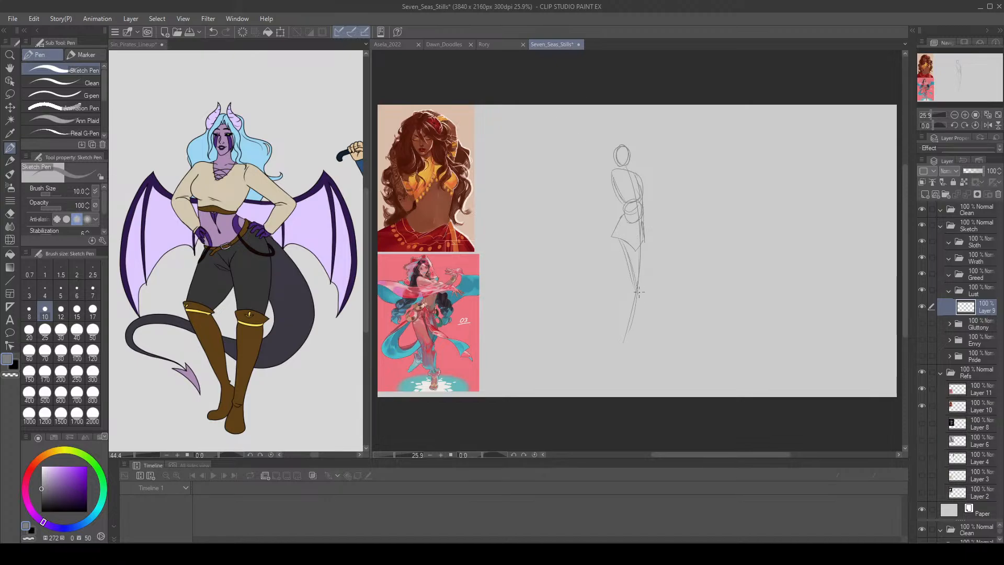
key(ctrl+z)
Rough in Lust's thighs and her straight standing leg tapering down to a pointed foot.
drag(620, 235, 641, 327)
mouse_move(637, 292)
mouse_down()
mouse_move(646, 381)
mouse_move(646, 357)
mouse_up()
key(ctrl+z)
mouse_move(618, 228)
mouse_down()
mouse_move(615, 258)
mouse_move(639, 310)
mouse_up()
drag(644, 270, 639, 312)
mouse_move(620, 177)
mouse_down()
mouse_move(682, 198)
mouse_move(608, 131)
mouse_up()
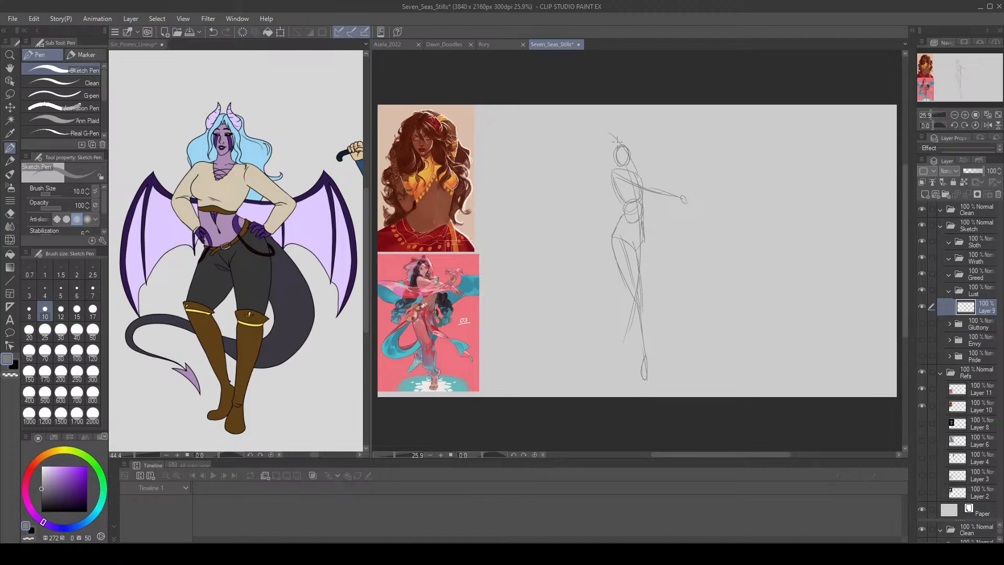
key(ctrl+z)
drag(637, 171, 631, 149)
key(ctrl+z)
key(ctrl+z)
key(ctrl+z)
key(ctrl+z)
key(ctrl+z)
key(ctrl+z)
Sketch Lust's bent arm raised beside her head and rough in the hair outline around it.
mouse_move(616, 178)
mouse_down()
mouse_move(616, 203)
mouse_move(614, 179)
mouse_move(626, 201)
mouse_move(613, 147)
mouse_move(621, 174)
mouse_move(604, 163)
mouse_move(642, 180)
mouse_move(632, 145)
mouse_move(609, 151)
mouse_move(644, 176)
mouse_move(644, 189)
mouse_move(635, 145)
mouse_move(604, 154)
mouse_move(620, 157)
mouse_move(606, 171)
mouse_move(602, 200)
mouse_up()
key(ctrl+z)
key(ctrl+z)
key(ctrl+z)
key(ctrl+z)
drag(639, 160, 641, 206)
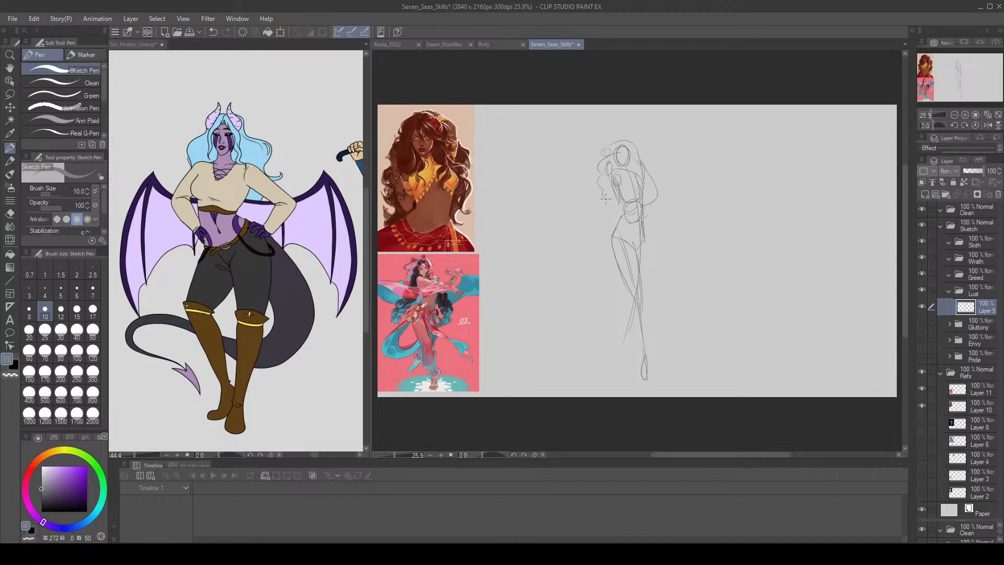
Extend Lust's wavy hair outward behind her raised arm and add small horns on top of her head.
key(ctrl+z)
key(ctrl+z)
key(ctrl+z)
mouse_move(615, 148)
mouse_down()
mouse_move(602, 178)
mouse_move(593, 175)
mouse_move(589, 199)
mouse_move(599, 222)
mouse_up()
mouse_move(645, 168)
mouse_down()
mouse_move(650, 212)
mouse_move(636, 224)
mouse_move(573, 215)
mouse_move(594, 227)
mouse_up()
key(ctrl+z)
key(ctrl+z)
drag(597, 225, 611, 236)
mouse_move(626, 135)
mouse_down()
mouse_move(630, 142)
mouse_move(616, 136)
mouse_move(619, 201)
mouse_up()
key(ctrl+z)
key(ctrl+z)
key(ctrl+z)
key(ctrl+z)
Rough in Lust's bust and the lowered arm running along her side to the hip.
mouse_move(638, 176)
mouse_down()
mouse_move(641, 200)
mouse_move(646, 187)
mouse_up()
key(ctrl+z)
key(ctrl+z)
mouse_move(635, 177)
mouse_down()
mouse_move(645, 194)
mouse_move(641, 183)
mouse_move(644, 195)
mouse_move(631, 196)
mouse_move(635, 184)
mouse_move(615, 226)
mouse_move(650, 241)
mouse_move(643, 269)
mouse_up()
key(ctrl+z)
key(ctrl+z)
key(ctrl+z)
key(ctrl+z)
key(ctrl+z)
key(ctrl+z)
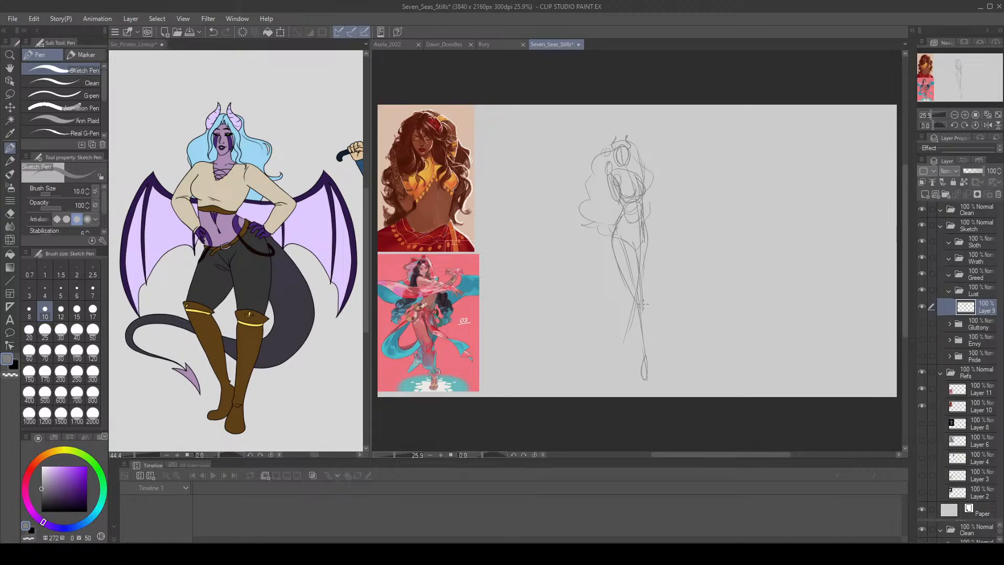
Shape the knee and lower leg of Lust's straight standing leg.
drag(643, 306, 642, 345)
key(ctrl+z)
drag(641, 275, 645, 360)
key(ctrl+z)
mouse_move(645, 305)
mouse_down()
mouse_move(639, 328)
mouse_move(645, 289)
mouse_move(647, 363)
mouse_move(646, 298)
mouse_move(644, 341)
mouse_up()
key(ctrl+z)
drag(633, 304, 638, 345)
key(ctrl+z)
drag(634, 302, 643, 362)
Sketch Lust's other leg bent at the knee and crossing outward to a pointed foot.
drag(633, 288, 614, 324)
key(ctrl+z)
key(ctrl+z)
drag(648, 244, 650, 275)
key(ctrl+z)
mouse_move(646, 240)
mouse_down()
mouse_move(641, 281)
mouse_move(607, 323)
mouse_up()
key(ctrl+z)
key(ctrl+z)
mouse_move(628, 289)
mouse_down()
mouse_move(588, 329)
mouse_move(608, 317)
mouse_move(603, 328)
mouse_up()
key(ctrl+z)
Sketch Lust's long tail looping behind her hips and legs and curling around to an arrow-shaped tip.
mouse_move(629, 257)
mouse_down()
mouse_move(712, 277)
mouse_move(685, 308)
mouse_up()
drag(706, 247, 653, 315)
key(ctrl+z)
key(ctrl+z)
drag(647, 255, 704, 294)
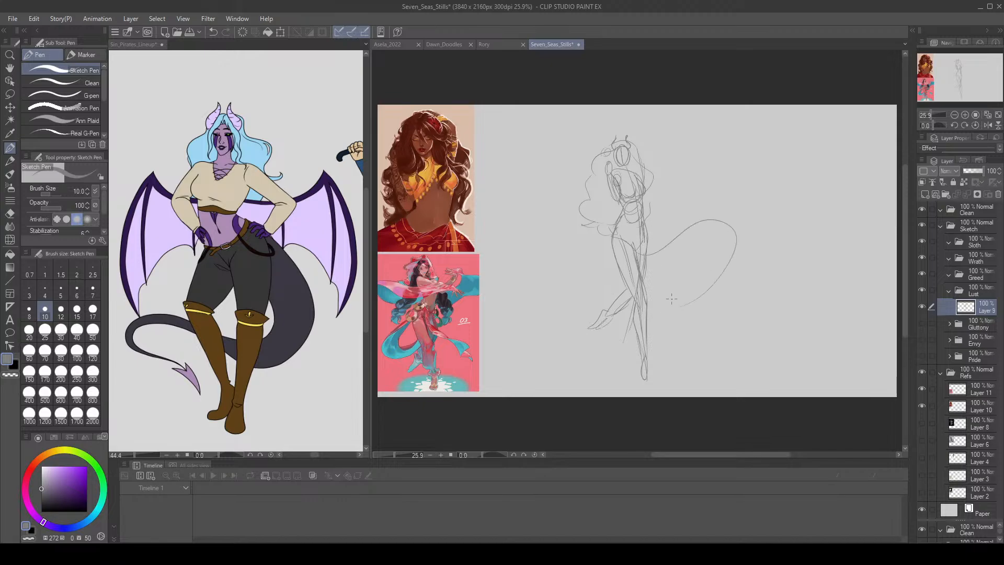
key(ctrl+z)
mouse_move(612, 239)
mouse_down()
mouse_move(720, 276)
mouse_move(673, 321)
mouse_move(685, 312)
mouse_up()
key(ctrl+z)
mouse_move(612, 201)
mouse_down()
mouse_move(548, 173)
mouse_move(622, 208)
mouse_move(674, 167)
mouse_up()
drag(643, 208, 682, 180)
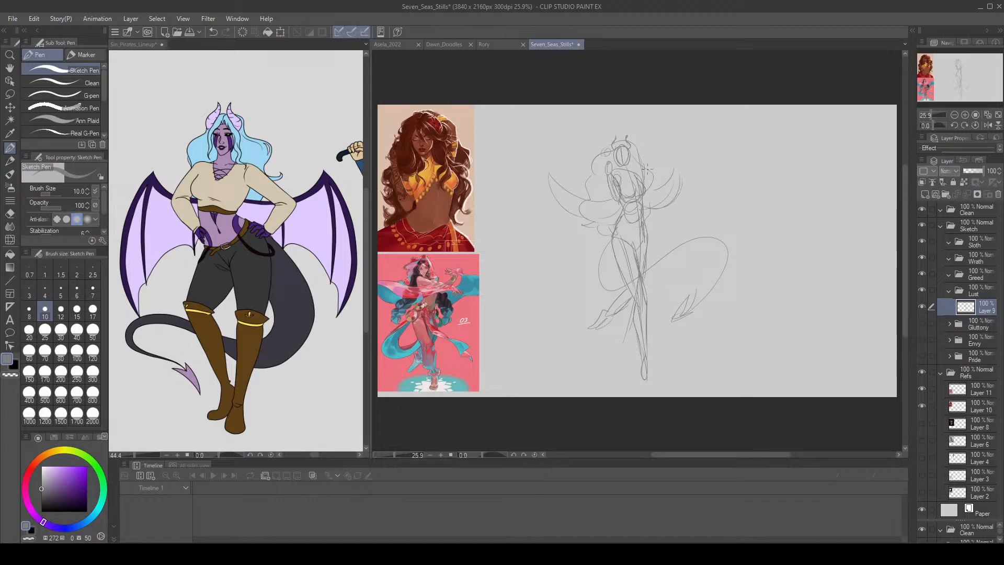
key(ctrl+z)
key(ctrl+z)
key(ctrl+z)
key(ctrl+z)
key(ctrl+z)
Sketch Lust's bat wings curving up and down from behind her torso on both sides.
mouse_move(612, 205)
mouse_down()
mouse_move(562, 178)
mouse_move(569, 254)
mouse_up()
mouse_move(645, 198)
mouse_down()
mouse_move(674, 173)
mouse_move(677, 235)
mouse_up()
drag(679, 185, 664, 245)
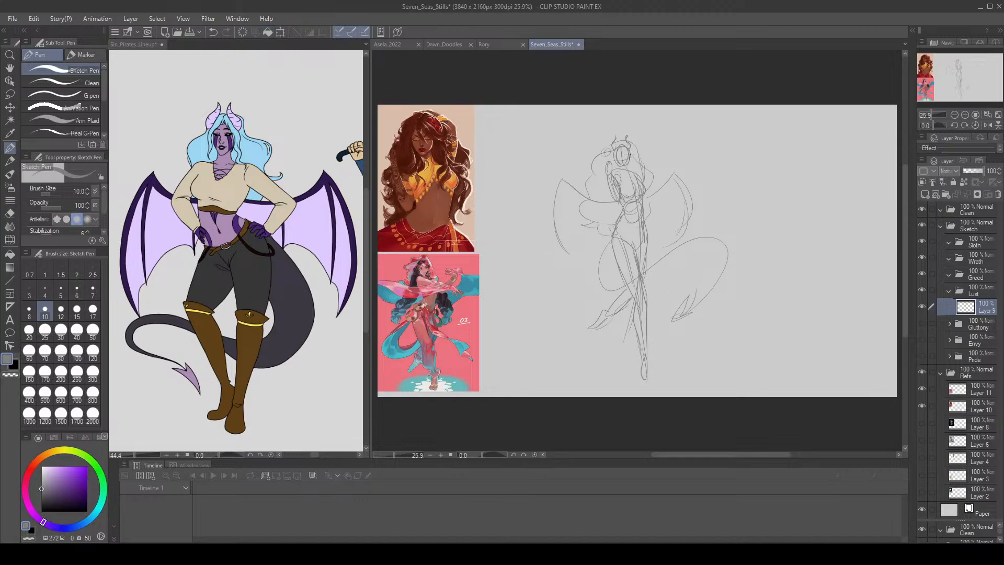
key(ctrl+z)
drag(623, 158, 624, 162)
key(ctrl+z)
key(ctrl+z)
Hide both dancer references, collapse the Lust folder, and scale its sketch down slightly.
click(922, 406)
click(922, 389)
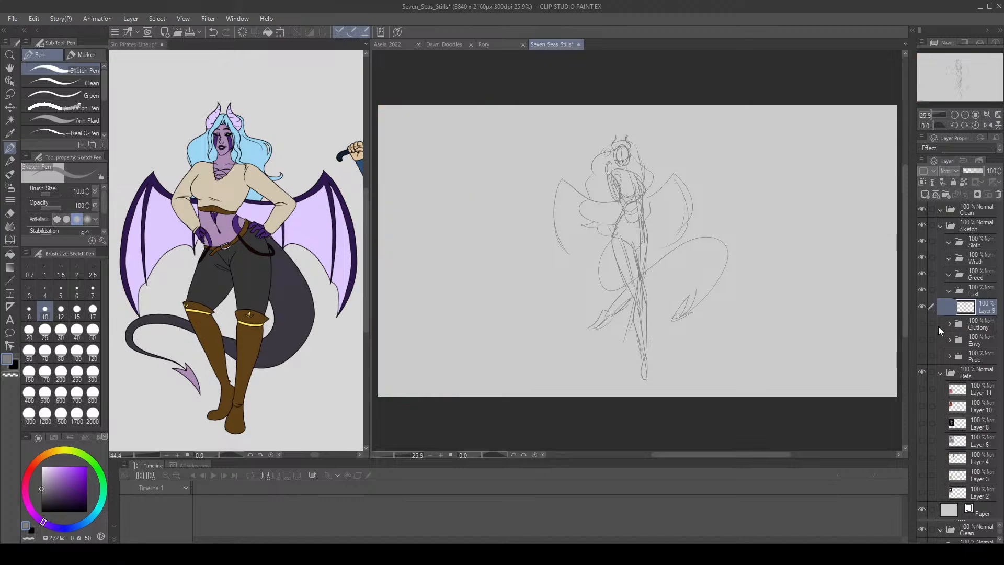
click(948, 291)
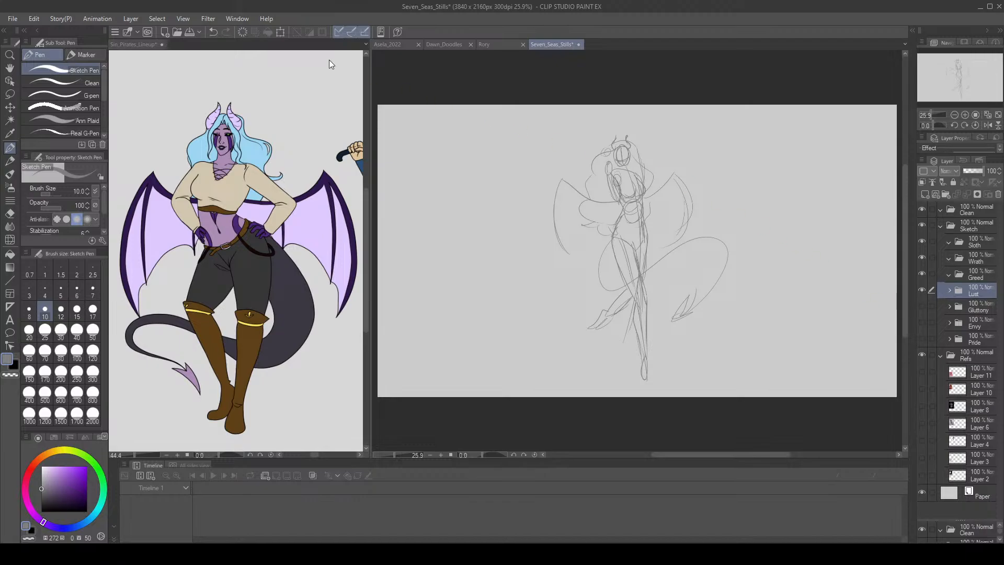
click(278, 30)
drag(620, 332, 620, 342)
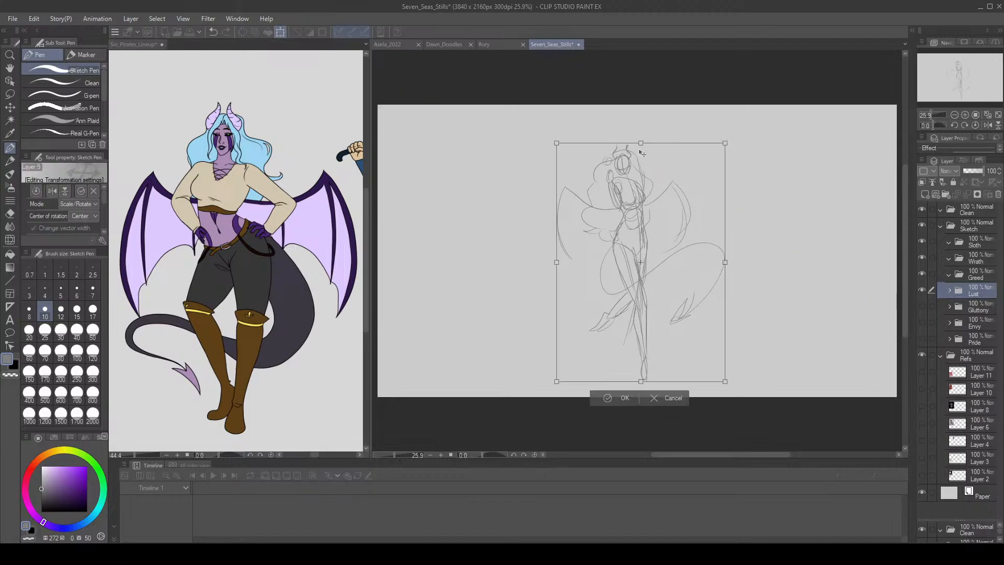
click(610, 399)
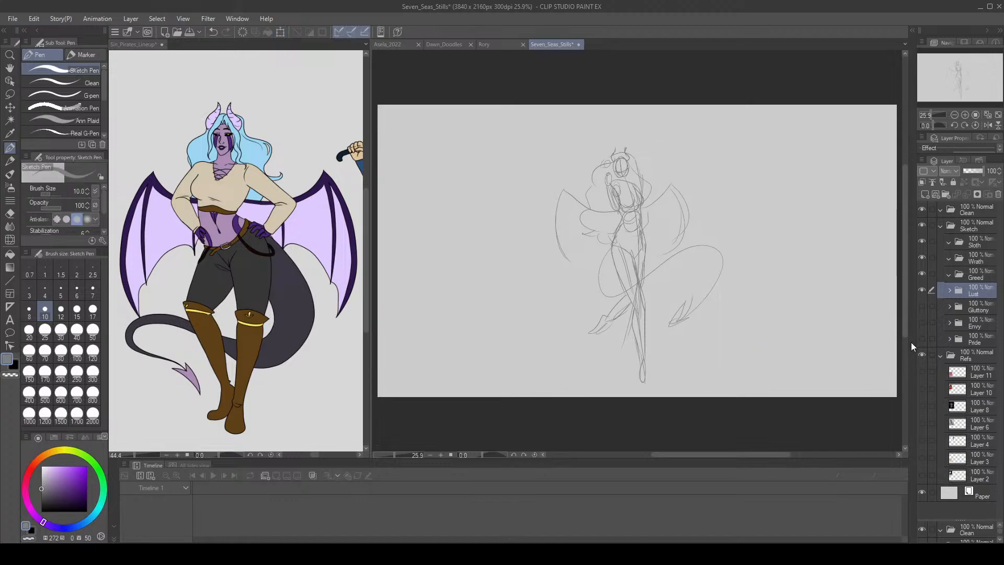
Show the Gluttony folder for height comparison and scale Lust's sketch down below Gluttony's head height.
click(922, 307)
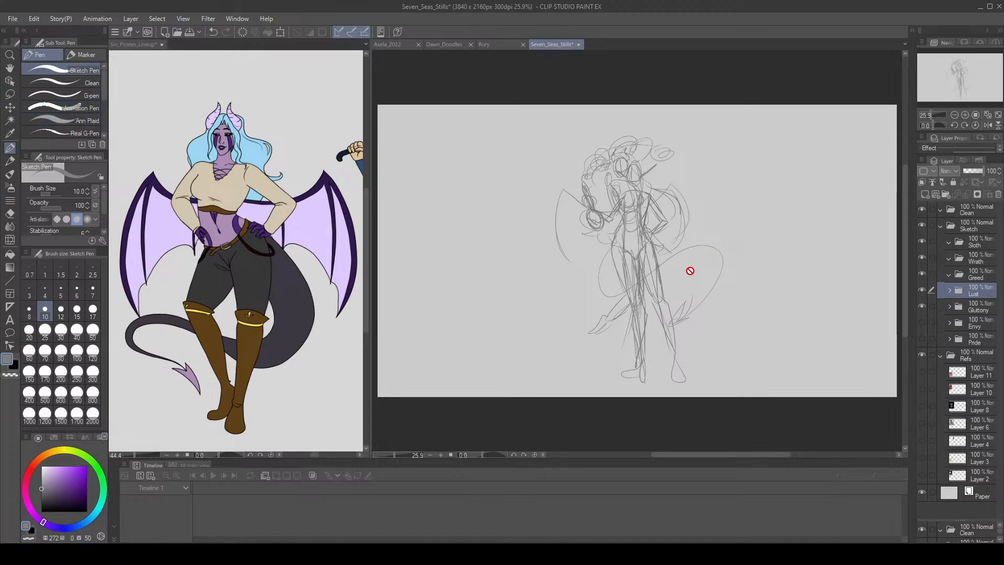
click(10, 107)
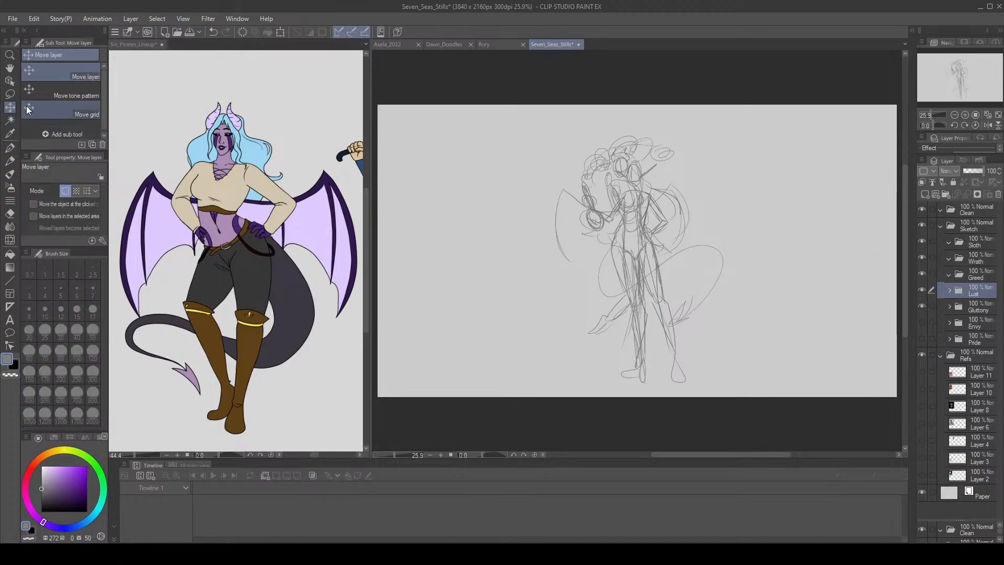
drag(677, 228, 675, 227)
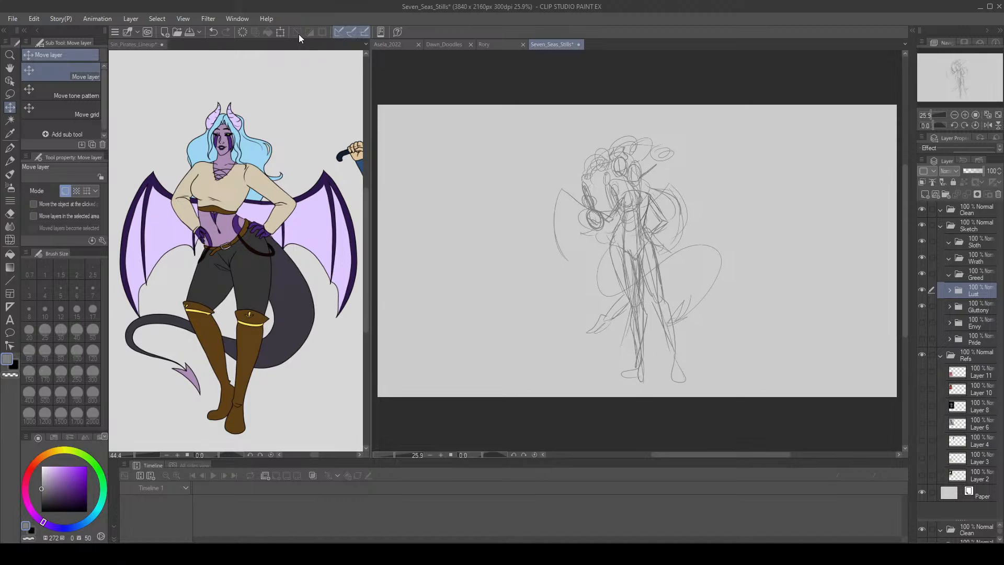
click(280, 32)
drag(637, 146, 637, 166)
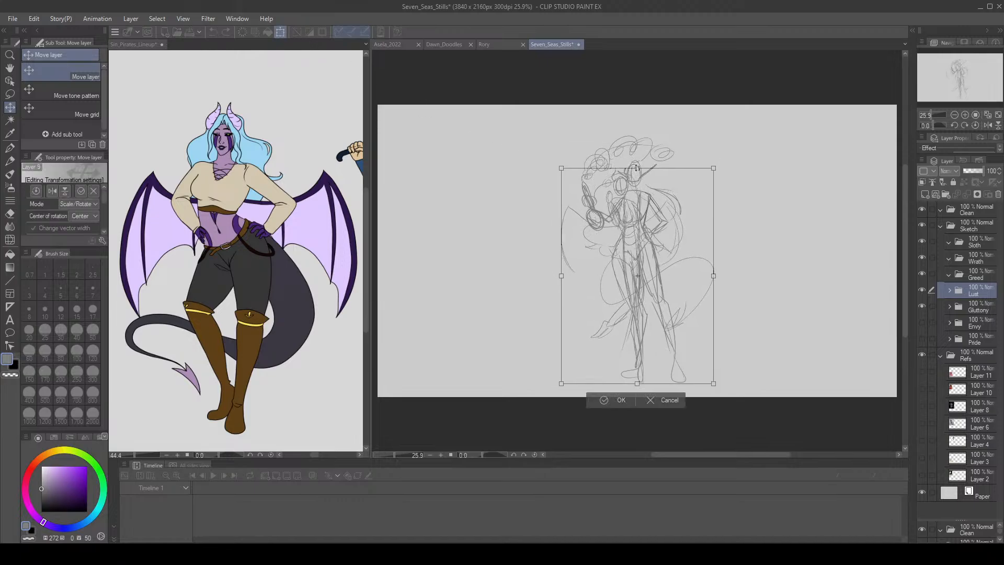
click(604, 401)
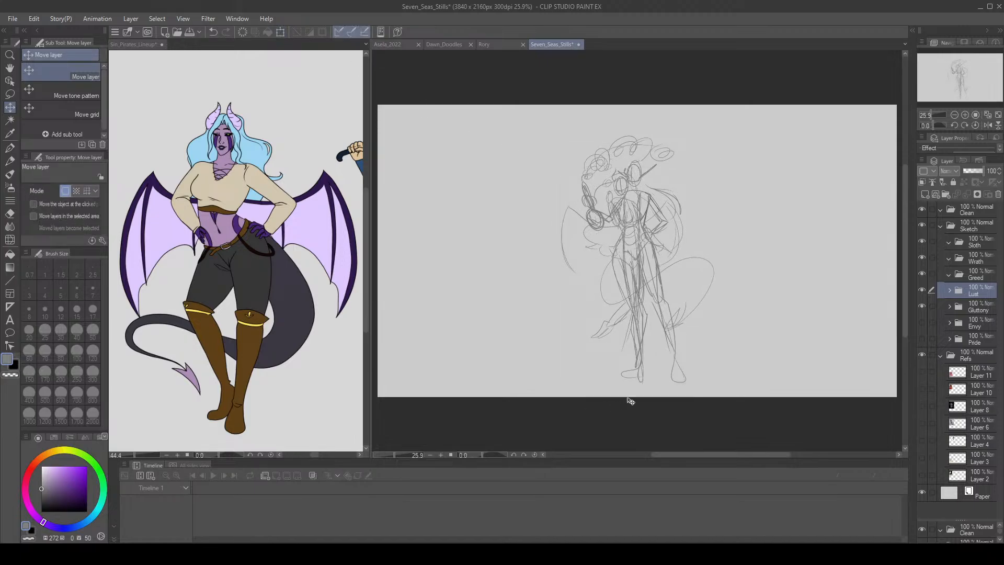
Compare heights with the Envy and Pride sketches, hide them again, and scale Gluttony's sketch up slightly.
click(920, 325)
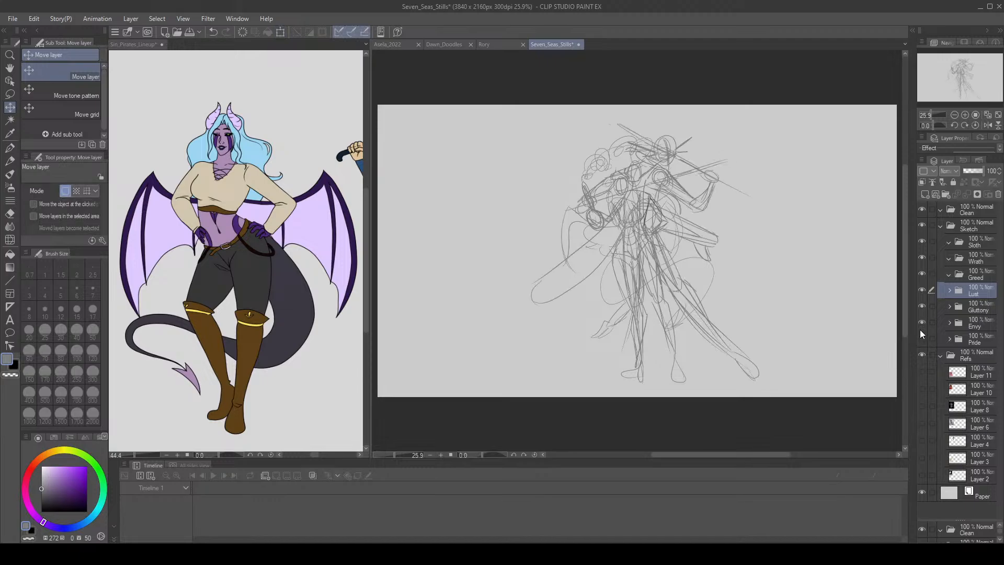
click(920, 328)
click(920, 328)
click(920, 336)
click(920, 332)
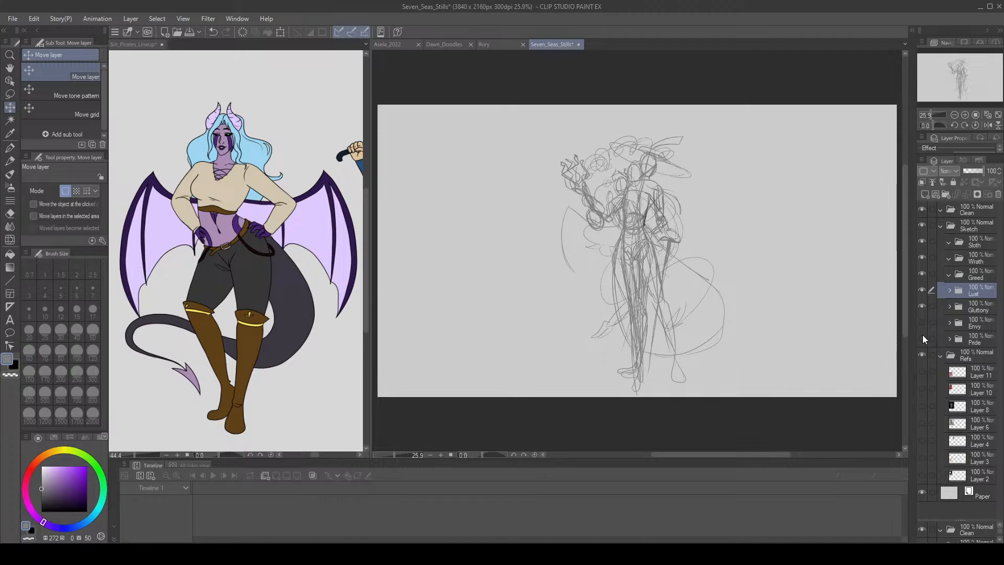
click(946, 304)
click(282, 32)
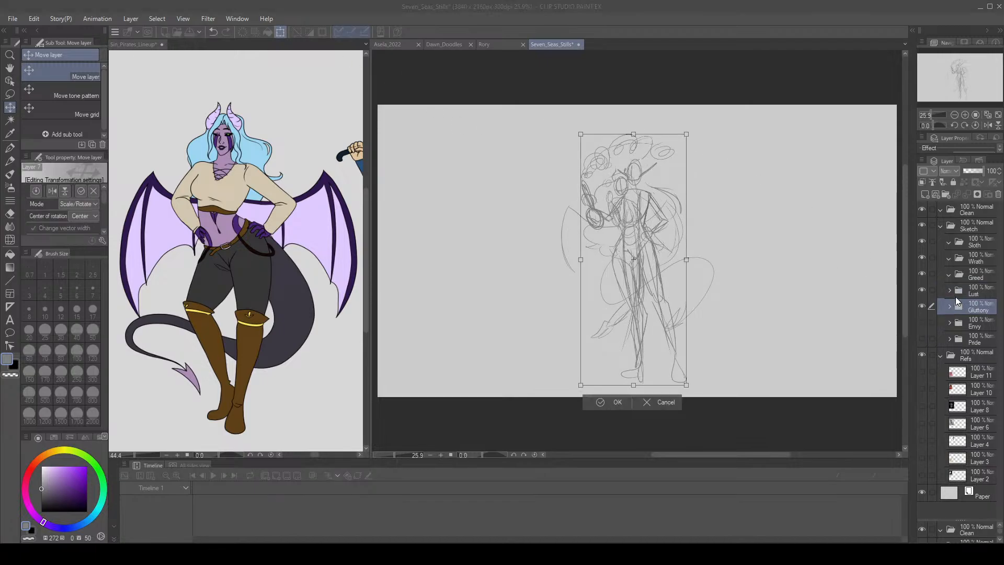
key(Return)
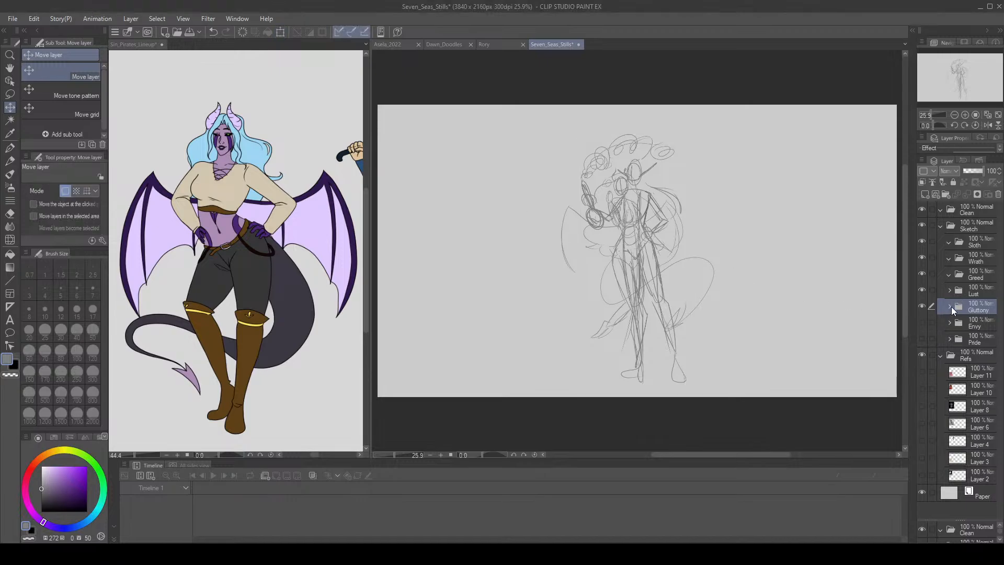
Scale the Lust folder's sketch up slightly to match the adjusted Gluttony sketch.
click(960, 288)
click(282, 31)
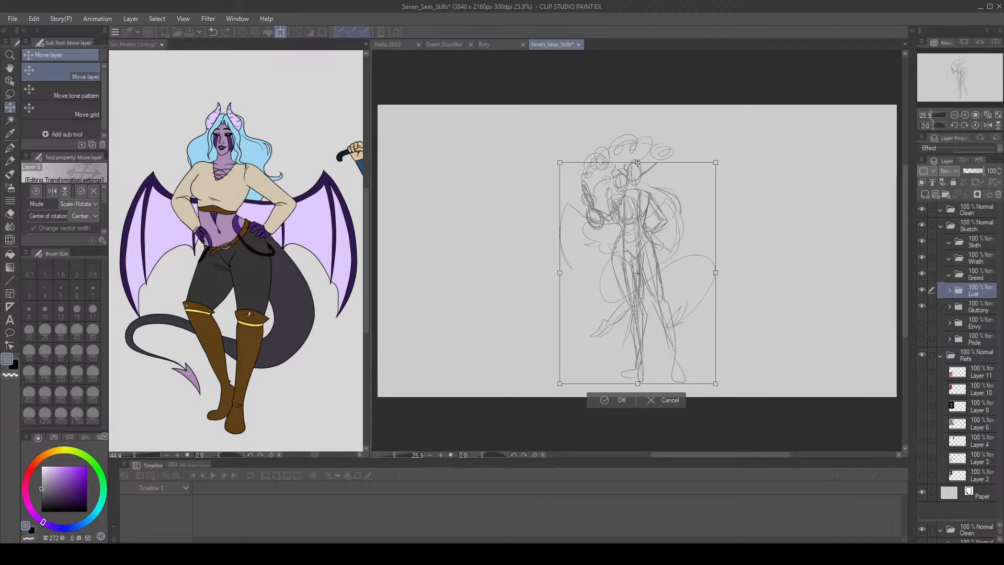
click(599, 403)
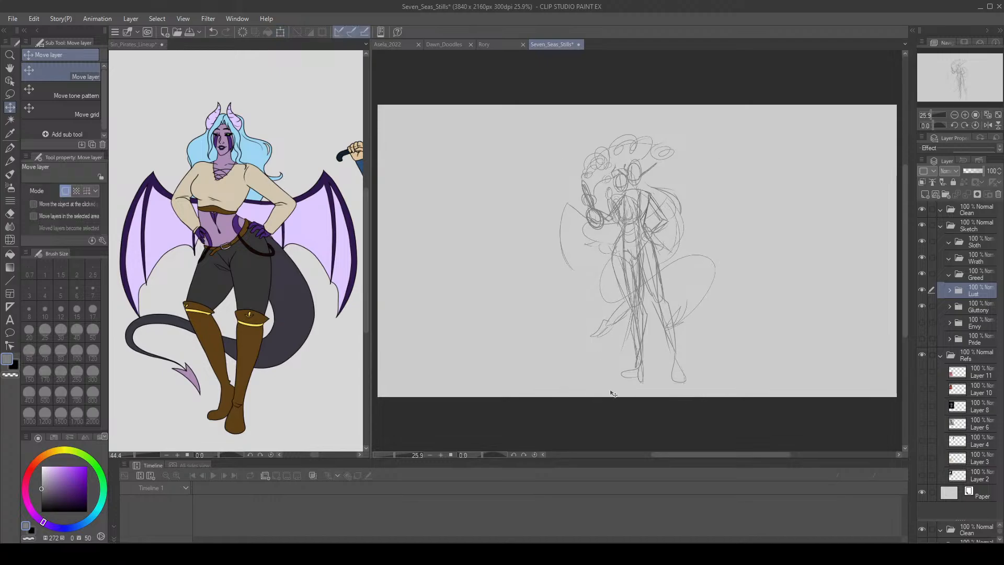
Hide the Gluttony and Lust folders and make the Greed folder active.
click(922, 306)
click(921, 290)
click(961, 277)
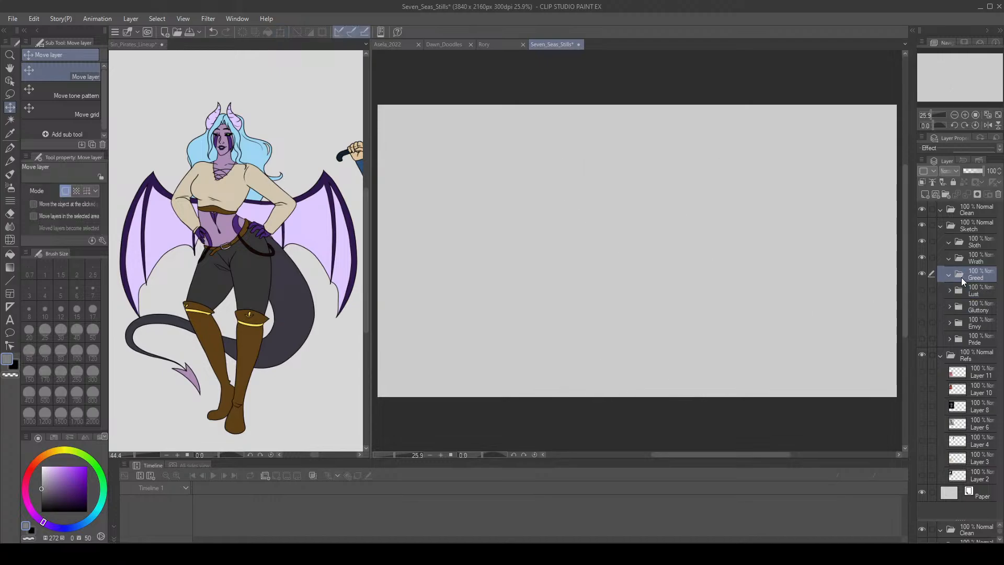
Bring the full-length Greed character into view at 50% zoom in the Sin_Pirates_Lineup reference.
click(131, 45)
click(987, 114)
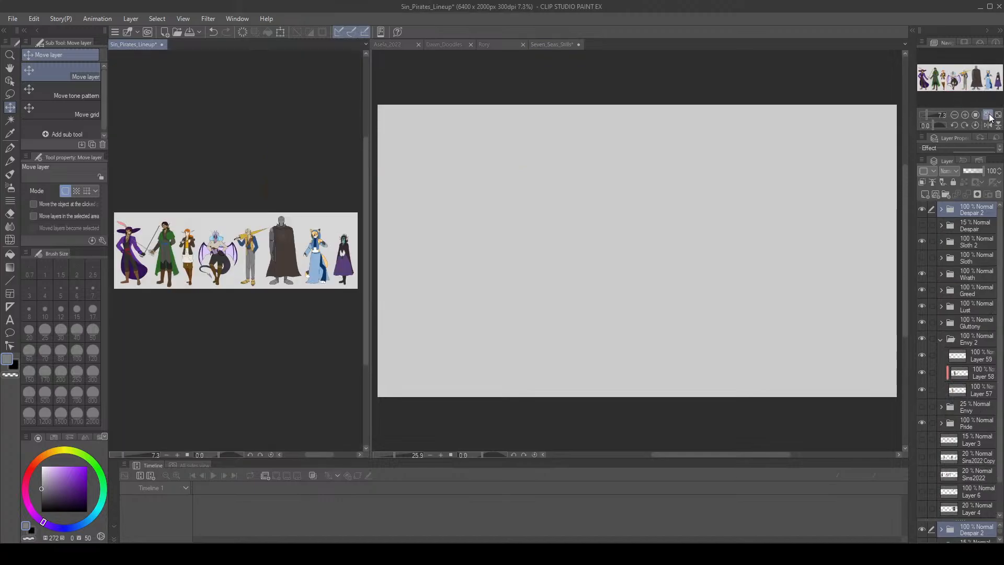
click(964, 113)
click(964, 114)
click(964, 113)
click(963, 112)
click(963, 112)
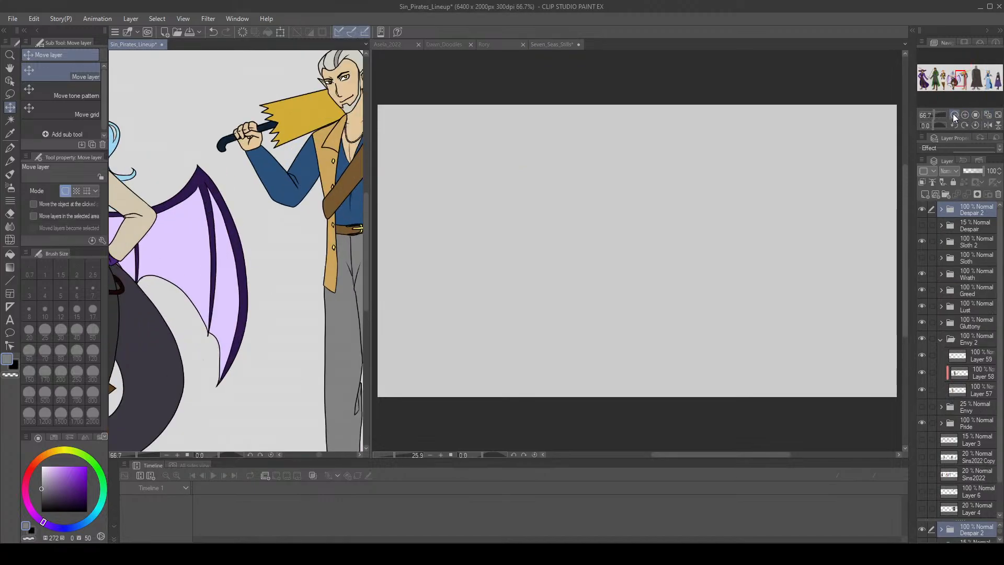
click(954, 115)
drag(959, 77, 964, 79)
Add a new raster layer inside the Greed folder of Seven_Seas_Stills and save the file.
click(552, 41)
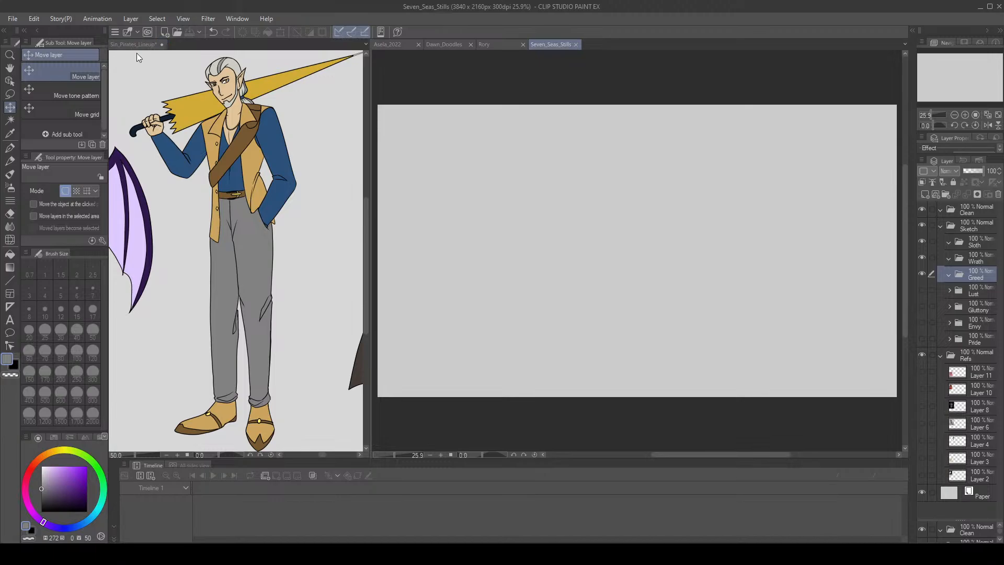
click(924, 194)
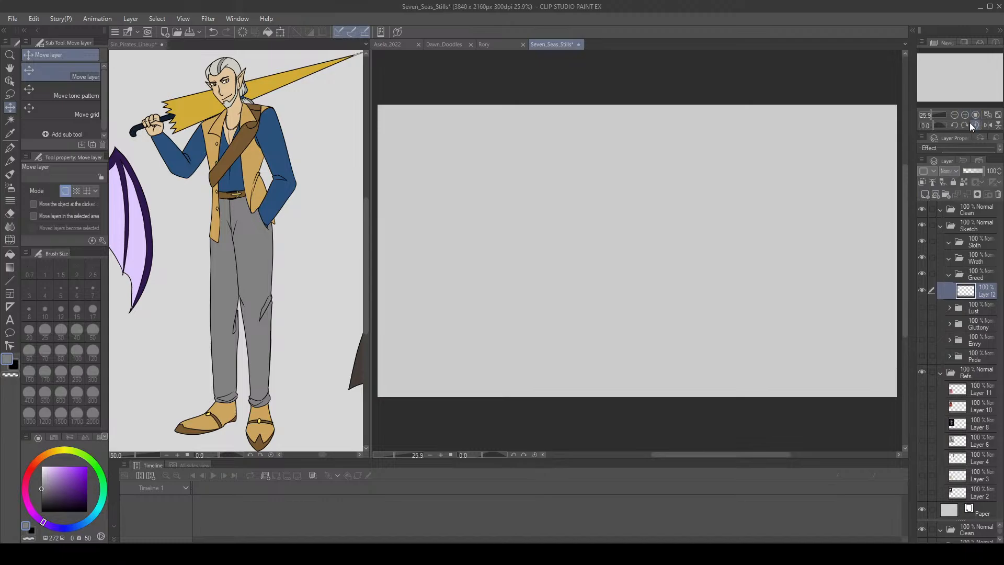
click(190, 32)
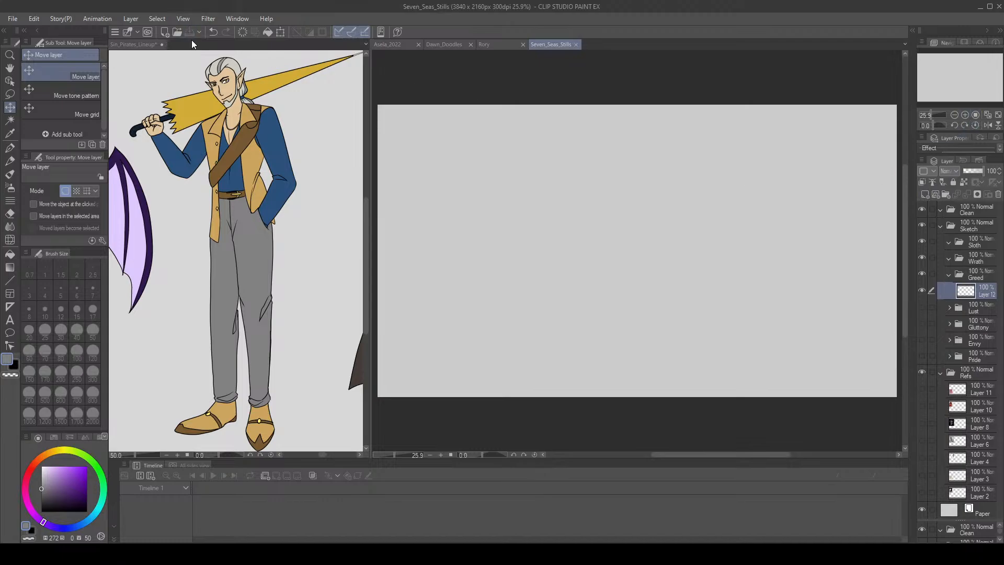
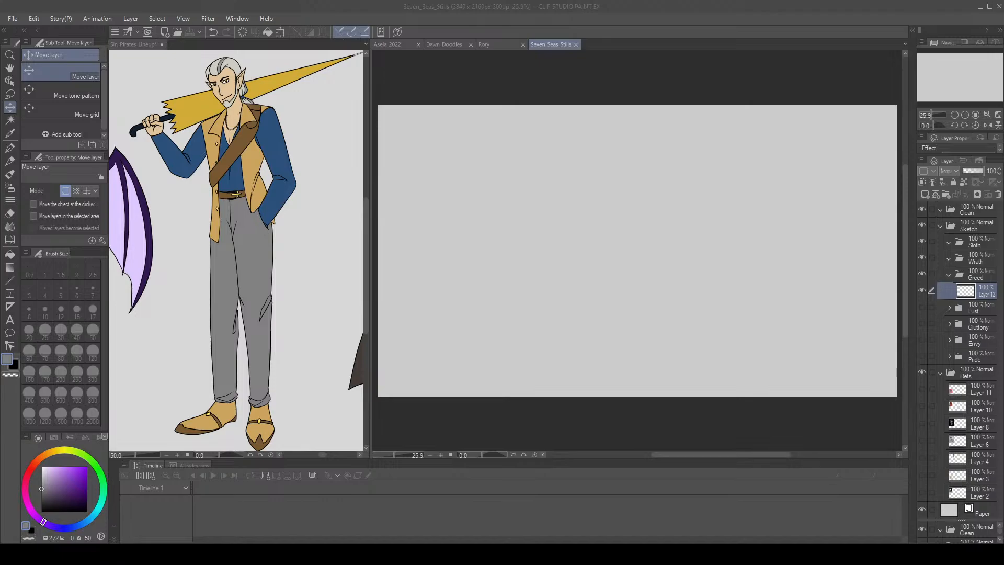
Paste the nine-figure sword pose sheet into the Greed folder and scale it up to about the canvas height.
click(455, 285)
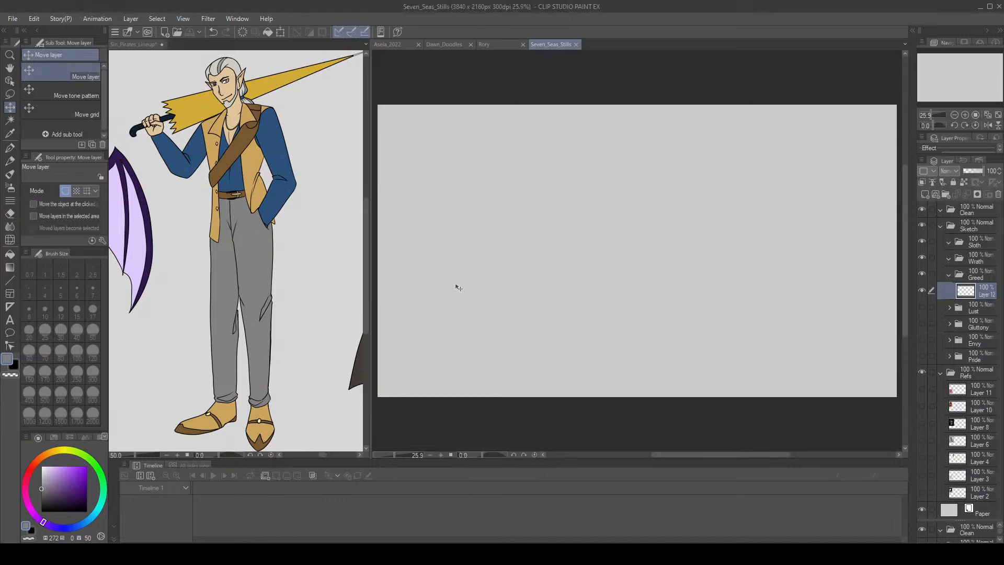
key(ctrl+v)
key(ctrl+t)
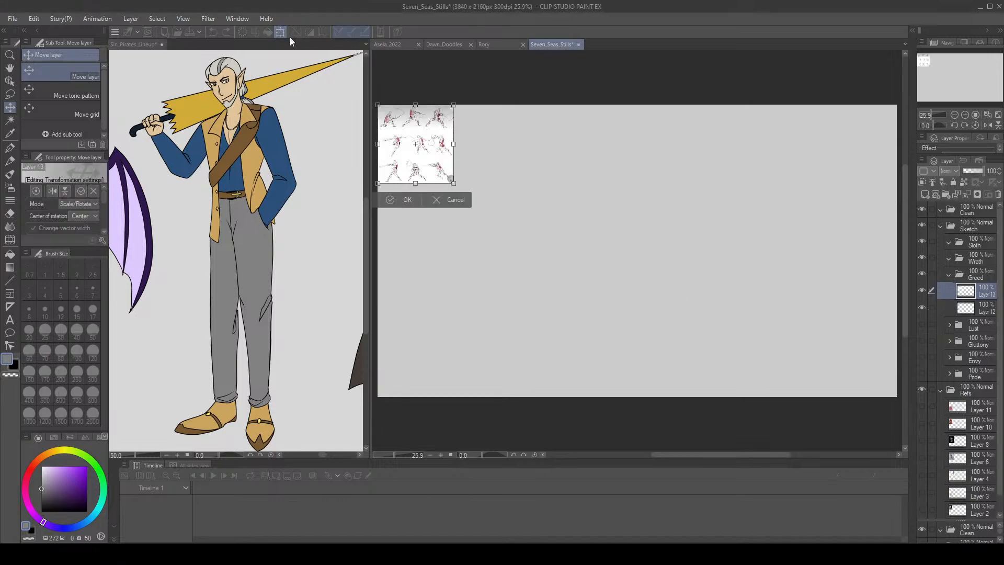
mouse_move(454, 183)
mouse_down()
mouse_move(678, 403)
mouse_move(668, 403)
mouse_up()
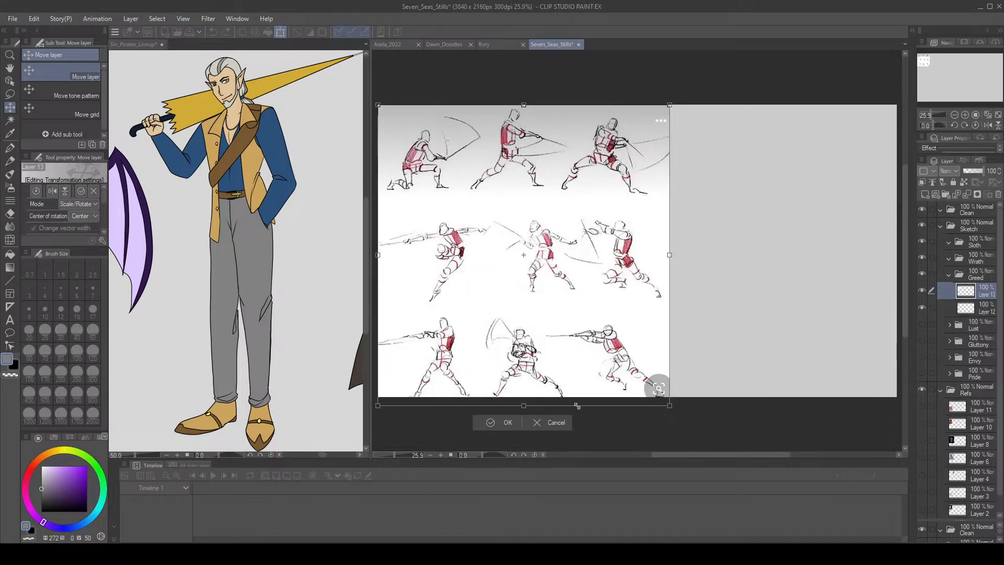
click(489, 420)
Crop the pose sheet to the first figure of the middle row by clearing everything outside a rectangular selection.
click(10, 94)
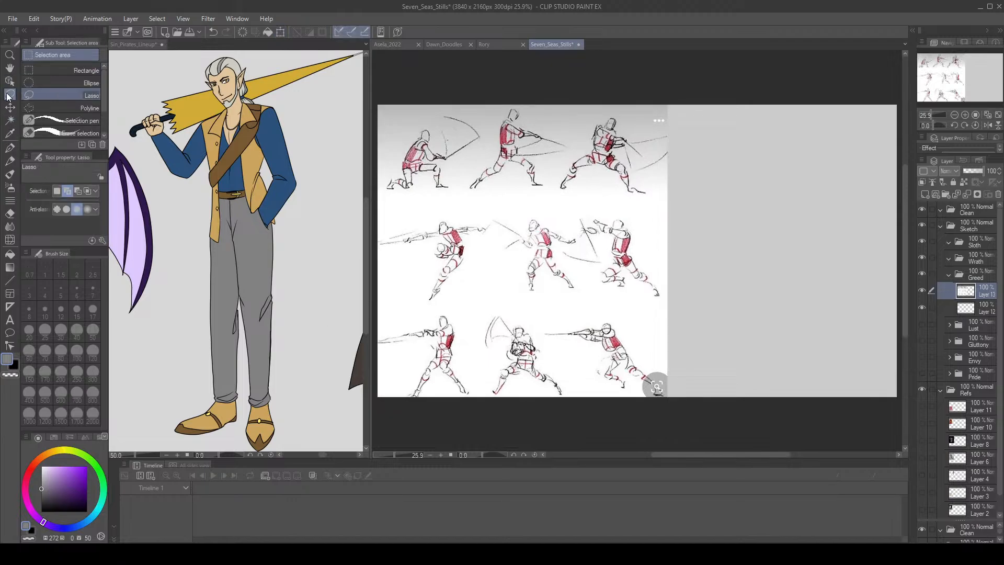
click(31, 73)
mouse_move(382, 212)
mouse_down()
mouse_move(495, 296)
mouse_move(491, 306)
mouse_up()
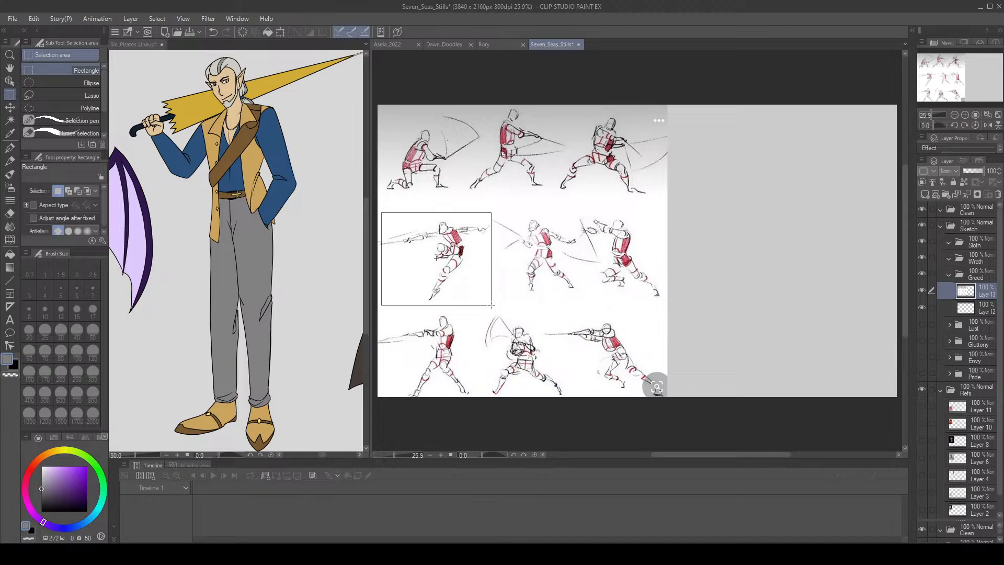
click(309, 31)
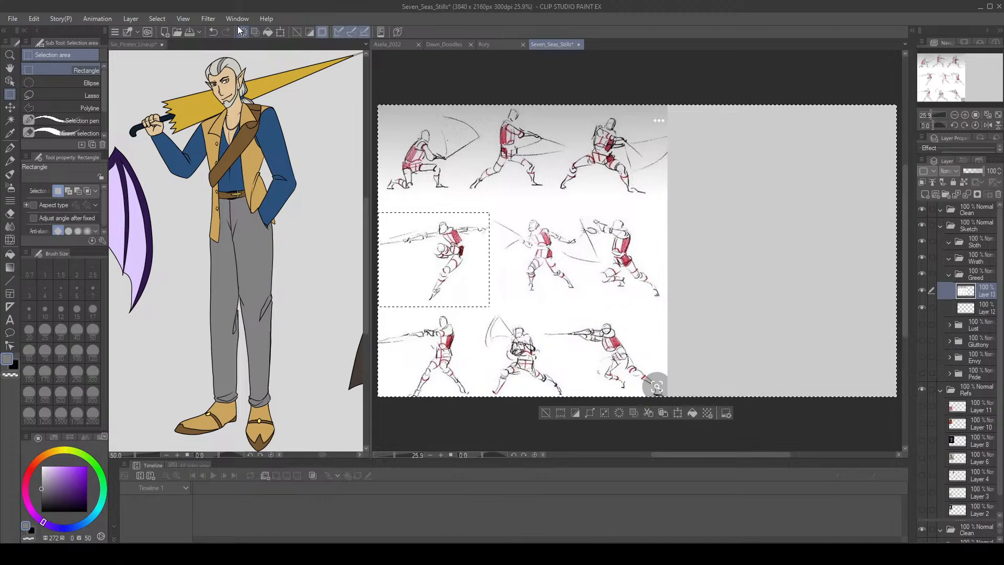
click(242, 32)
click(297, 32)
Move the cropped pose layer up to expose the leftover strip of the sheet and delete that strip.
click(280, 32)
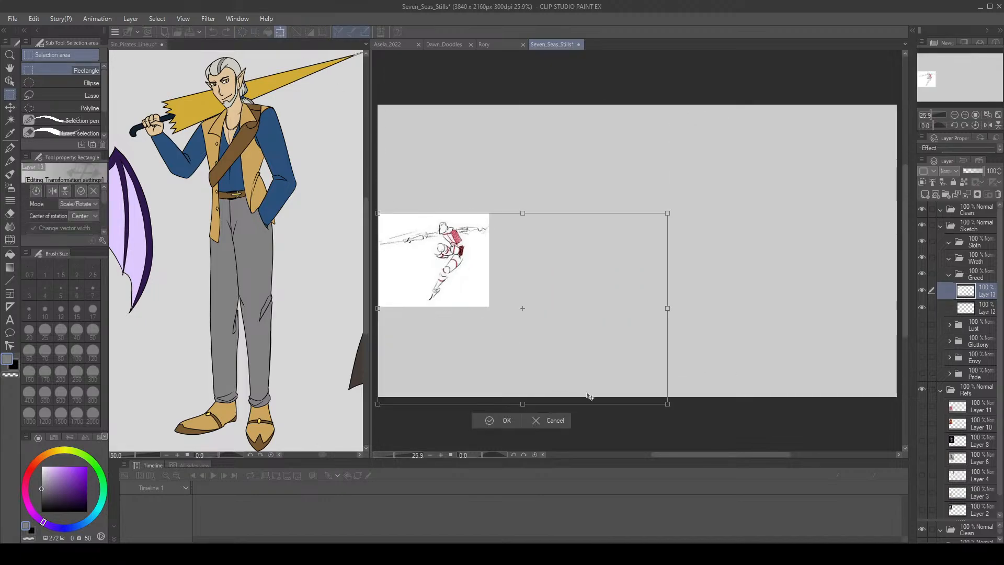
drag(539, 405, 534, 358)
click(505, 399)
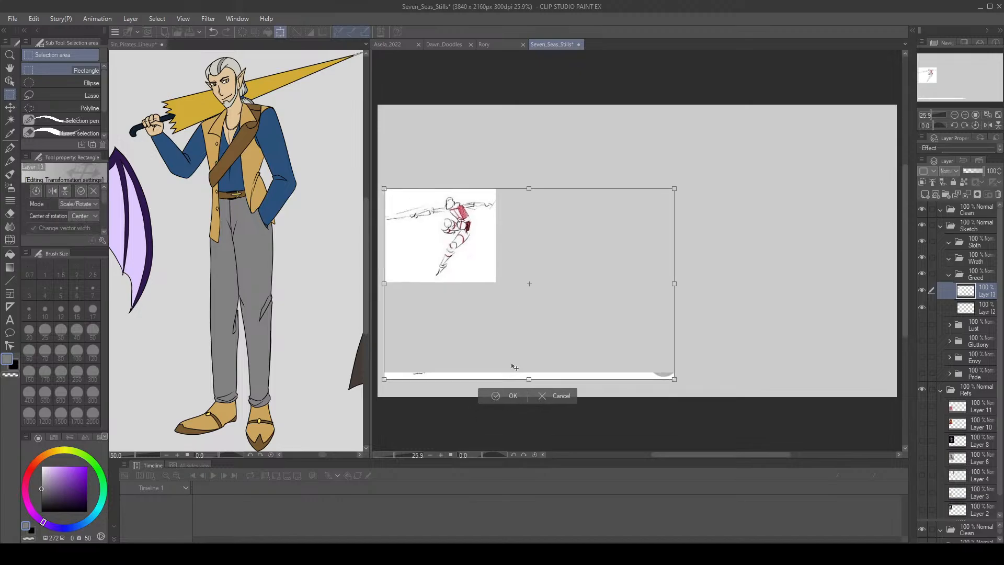
drag(387, 342, 736, 402)
key(Delete)
click(293, 32)
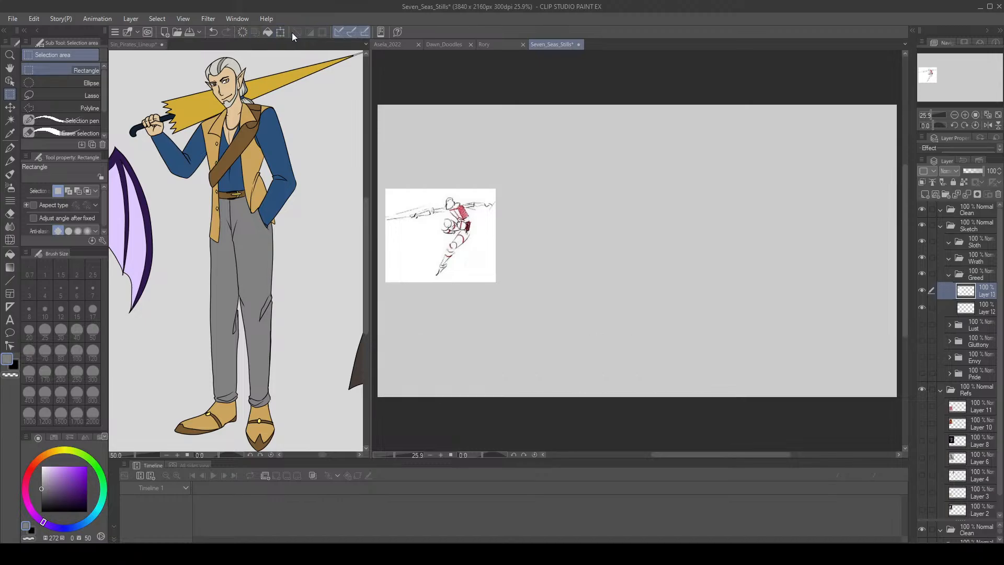
Enlarge the cropped pose reference and place it in the canvas's upper-left corner.
click(282, 33)
mouse_move(443, 282)
mouse_down()
mouse_move(446, 354)
mouse_move(473, 244)
mouse_move(483, 242)
mouse_move(467, 253)
mouse_up()
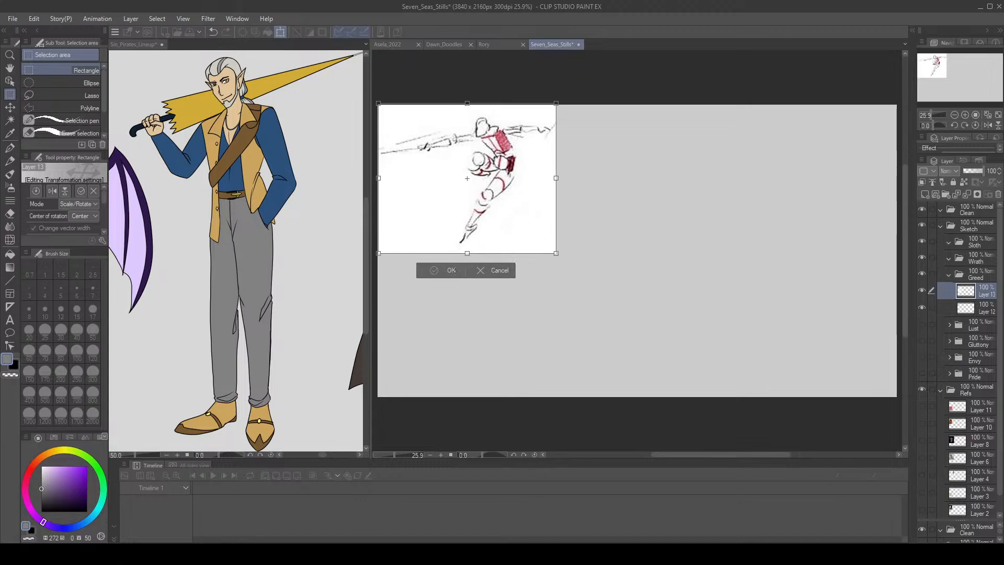
click(453, 270)
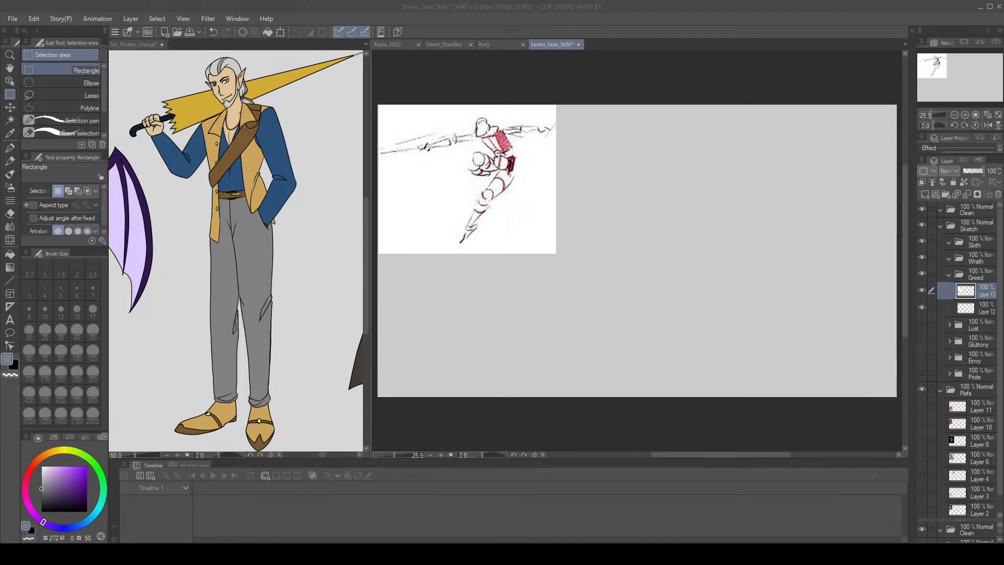
Paste the spear-fighter illustration, enlarged and placed below the pose reference, and make the Greed folder's empty Layer 12 active.
key(ctrl+v)
key(ctrl+t)
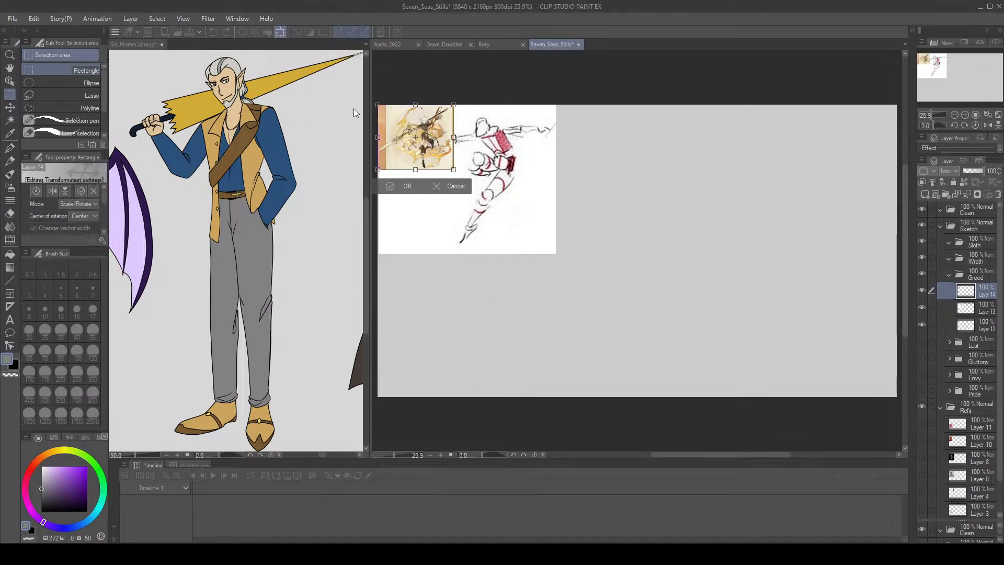
drag(454, 170, 510, 359)
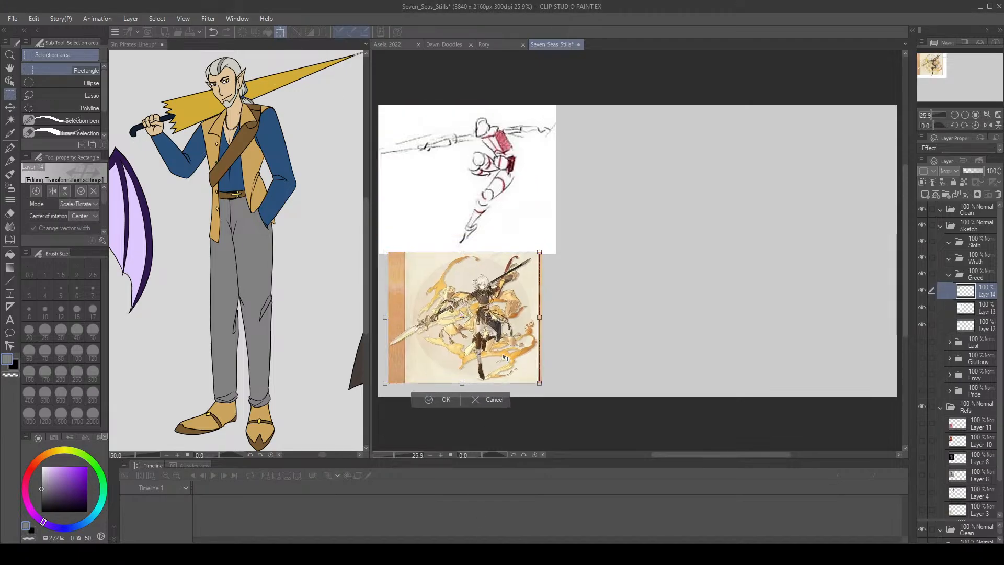
click(440, 400)
click(434, 552)
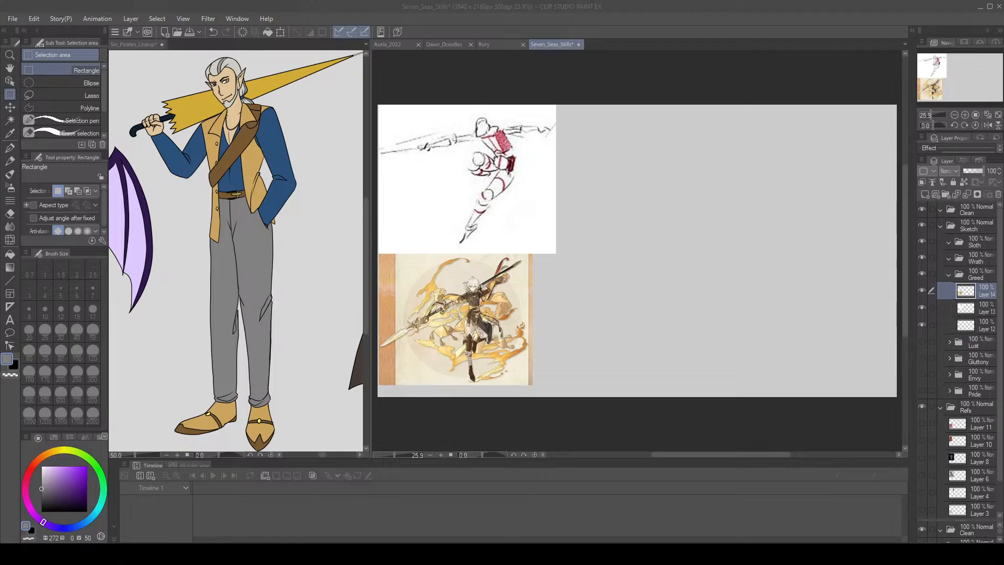
click(973, 310)
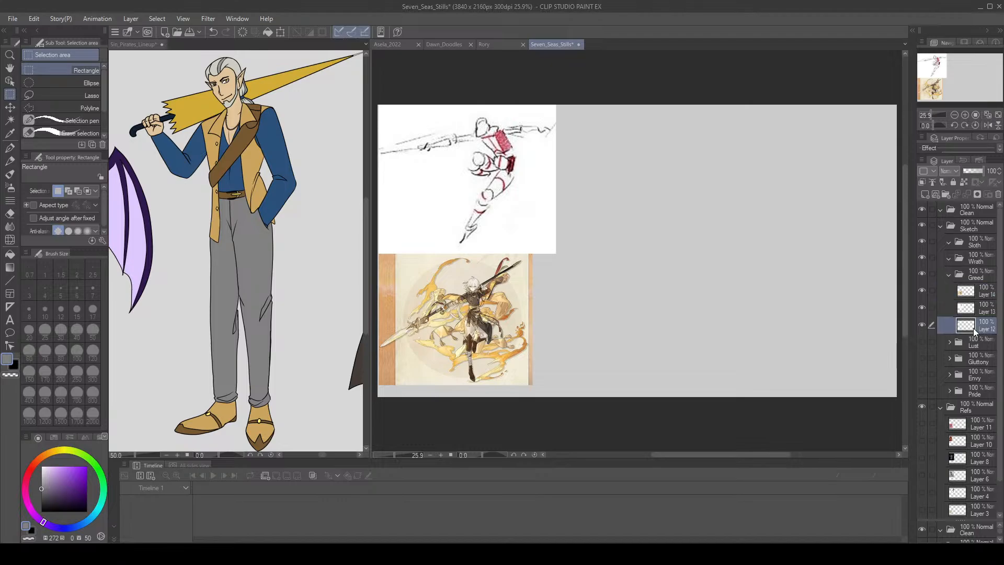
Move reference image layers 14 and 13 from the Greed folder into the Refs folder and select Layer 12.
click(932, 291)
drag(962, 290, 947, 415)
click(971, 288)
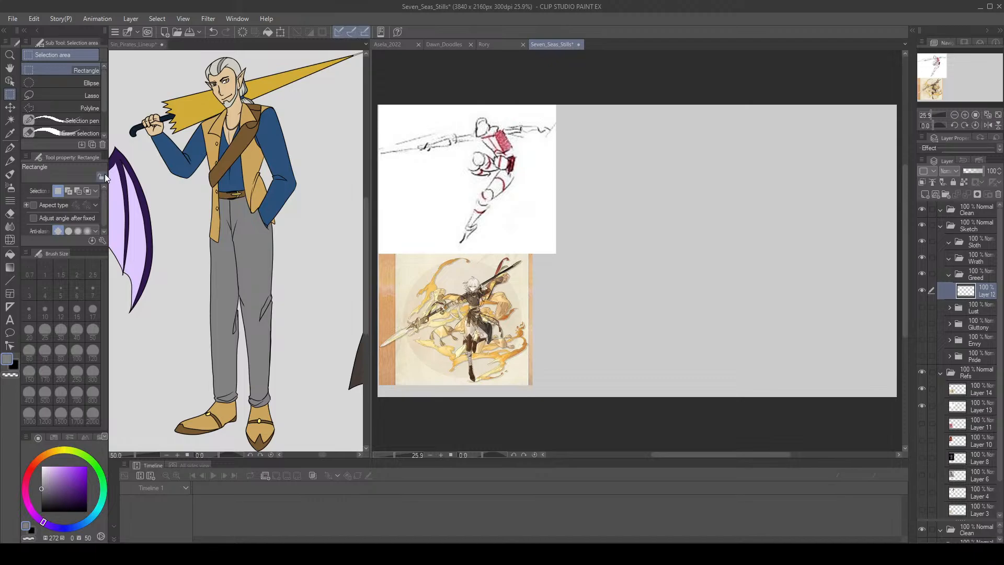
Sketch the figure's head, curved spine line and guide lines for the legs with the Sketch Pen at size 10.
click(9, 147)
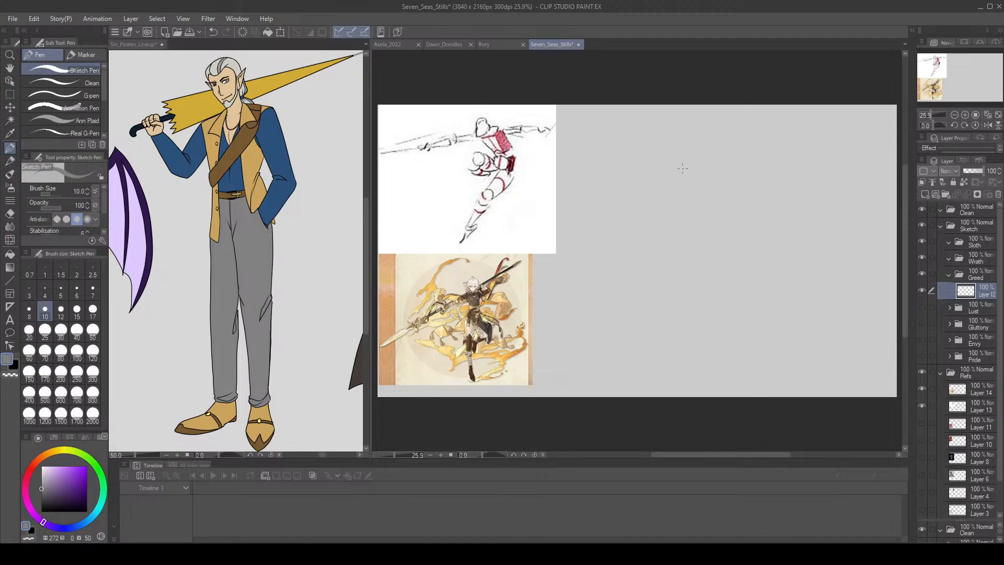
mouse_move(693, 158)
mouse_down()
mouse_move(722, 209)
mouse_move(710, 250)
mouse_up()
key(ctrl+z)
key(ctrl+z)
key(ctrl+z)
key(ctrl+z)
key(ctrl+z)
key(ctrl+z)
key(ctrl+z)
key(ctrl+z)
mouse_move(695, 150)
mouse_down()
mouse_move(694, 169)
mouse_move(703, 160)
mouse_move(720, 197)
mouse_move(676, 309)
mouse_up()
key(ctrl+z)
key(ctrl+z)
mouse_move(699, 167)
mouse_down()
mouse_move(713, 224)
mouse_move(646, 340)
mouse_up()
drag(716, 220, 646, 342)
mouse_move(720, 218)
mouse_down()
mouse_move(686, 204)
mouse_move(712, 241)
mouse_up()
Sketch the long pointed weapon running diagonally past the head, from its far tip to the handle.
drag(694, 172, 637, 196)
key(ctrl+z)
drag(699, 173, 639, 192)
drag(721, 176, 738, 191)
key(ctrl+z)
mouse_move(752, 146)
mouse_down()
mouse_move(549, 219)
mouse_move(693, 165)
mouse_up()
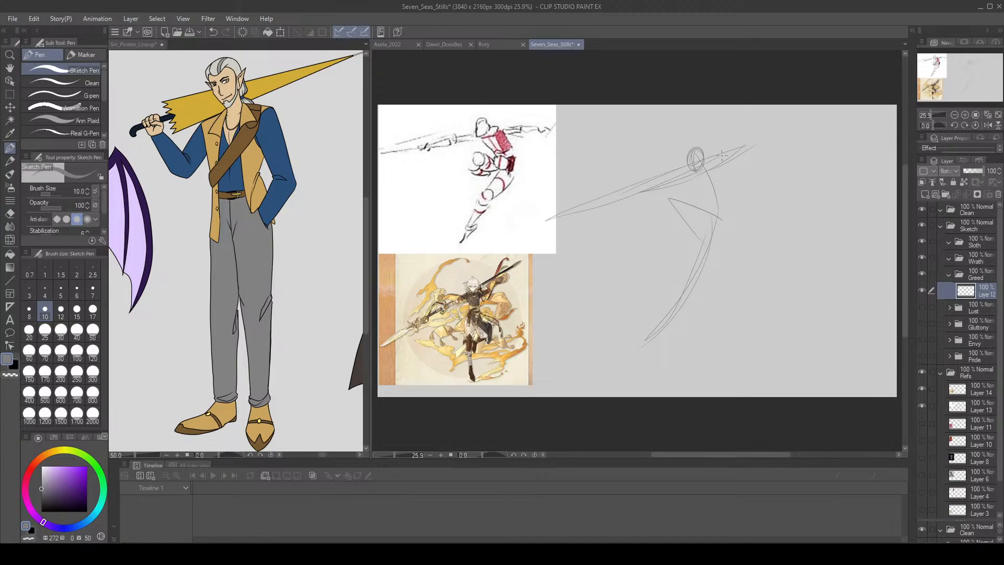
mouse_move(746, 150)
mouse_down()
mouse_move(763, 145)
mouse_move(725, 160)
mouse_move(721, 143)
mouse_move(553, 221)
mouse_move(686, 171)
mouse_up()
drag(623, 198, 520, 229)
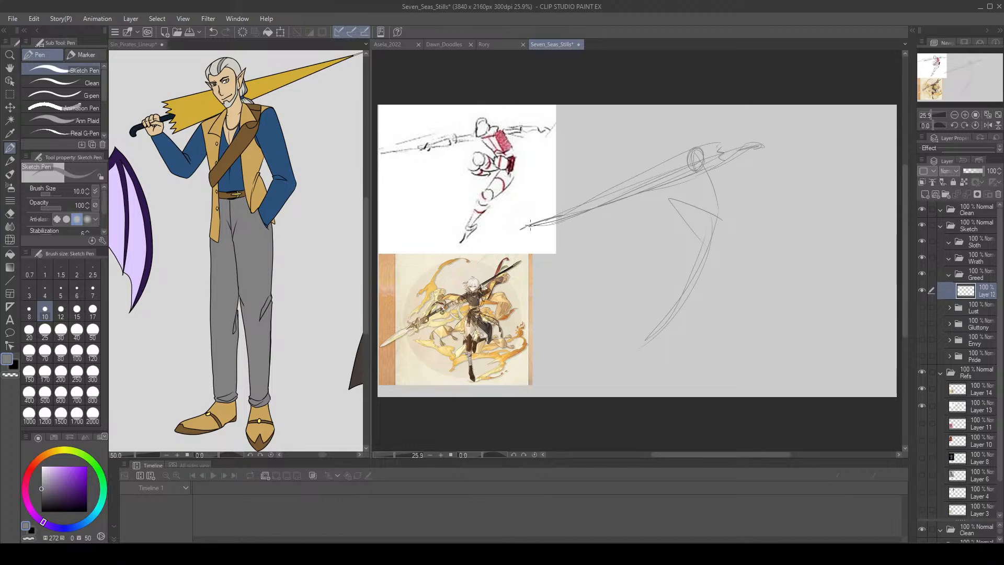
Move the rough figure sketch to the right, clear of the reference images, and return to the Sketch Pen.
click(10, 107)
mouse_move(660, 178)
mouse_down()
mouse_move(724, 176)
mouse_move(754, 226)
mouse_up()
click(10, 148)
Sketch the rounded ribcage below the figure's head.
key(ctrl+z)
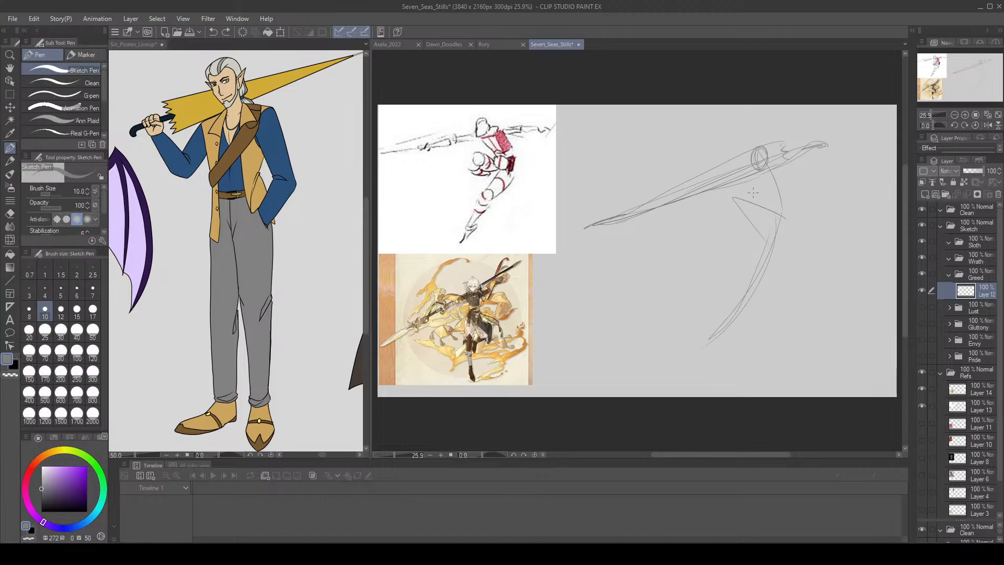
mouse_move(760, 178)
mouse_down()
mouse_move(781, 167)
mouse_move(779, 197)
mouse_move(759, 169)
mouse_move(771, 195)
mouse_up()
key(ctrl+z)
key(ctrl+z)
key(ctrl+z)
mouse_move(754, 179)
mouse_down()
mouse_move(763, 196)
mouse_move(782, 196)
mouse_up()
Sketch the rear arm and the hand gripping the weapon's handle.
mouse_move(777, 165)
mouse_down()
mouse_move(791, 185)
mouse_move(783, 168)
mouse_move(769, 171)
mouse_move(788, 162)
mouse_move(768, 161)
mouse_move(810, 156)
mouse_up()
key(ctrl+z)
key(ctrl+z)
mouse_move(796, 168)
mouse_down()
mouse_move(826, 146)
mouse_move(785, 160)
mouse_move(803, 164)
mouse_up()
mouse_move(806, 173)
mouse_down()
mouse_move(775, 170)
mouse_move(803, 172)
mouse_move(815, 148)
mouse_move(793, 167)
mouse_up()
key(ctrl+z)
key(ctrl+z)
key(ctrl+z)
key(ctrl+z)
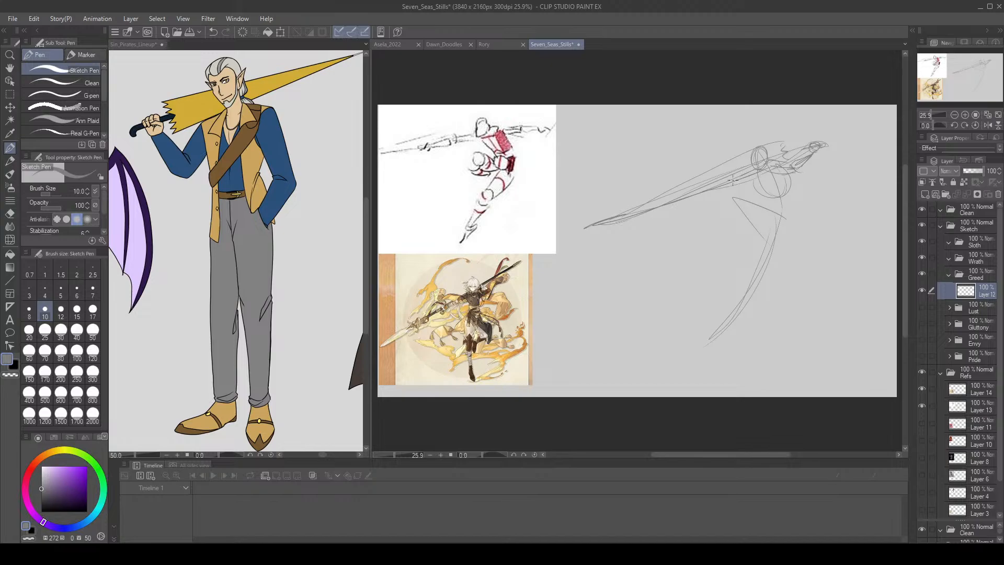
Sketch the front arm and hand reaching forward along the weapon.
mouse_move(720, 188)
mouse_down()
mouse_move(757, 173)
mouse_move(699, 196)
mouse_move(677, 193)
mouse_move(680, 201)
mouse_move(689, 192)
mouse_up()
key(ctrl+z)
key(ctrl+z)
key(ctrl+z)
key(ctrl+z)
Sketch the rounded pelvis and the torso side lines joining it to the ribcage.
mouse_move(770, 201)
mouse_down()
mouse_move(782, 207)
mouse_move(786, 232)
mouse_move(794, 223)
mouse_up()
drag(777, 168, 792, 213)
key(ctrl+z)
key(ctrl+z)
mouse_move(786, 177)
mouse_down()
mouse_move(793, 218)
mouse_move(756, 185)
mouse_move(761, 230)
mouse_up()
key(ctrl+z)
key(ctrl+z)
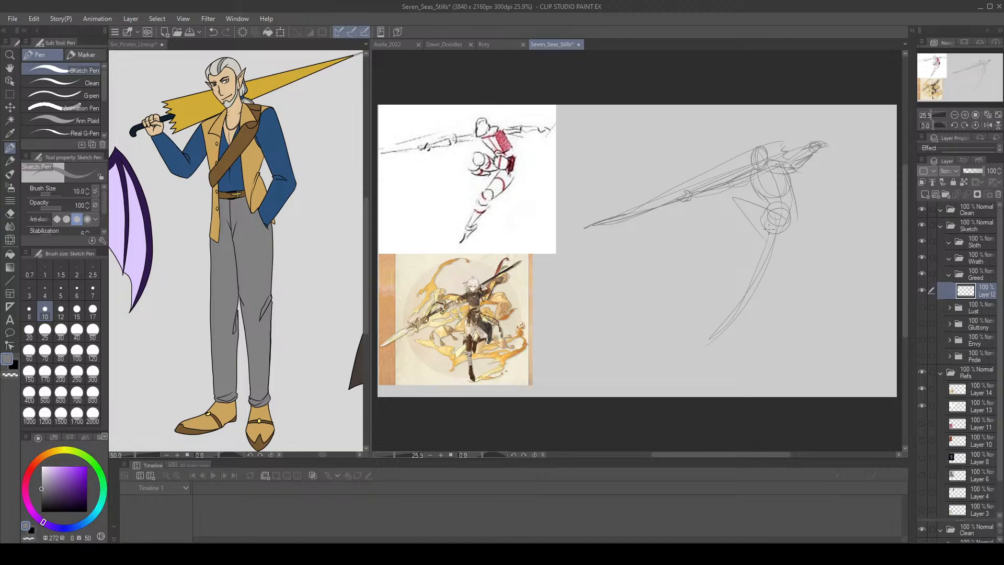
Sketch the thigh, lower leg and pointed foot of the extended leg along its guide line.
key(ctrl+z)
mouse_move(757, 189)
mouse_down()
mouse_move(768, 230)
mouse_move(798, 218)
mouse_move(748, 288)
mouse_up()
mouse_move(774, 221)
mouse_down()
mouse_move(740, 305)
mouse_move(698, 346)
mouse_move(720, 325)
mouse_up()
key(ctrl+z)
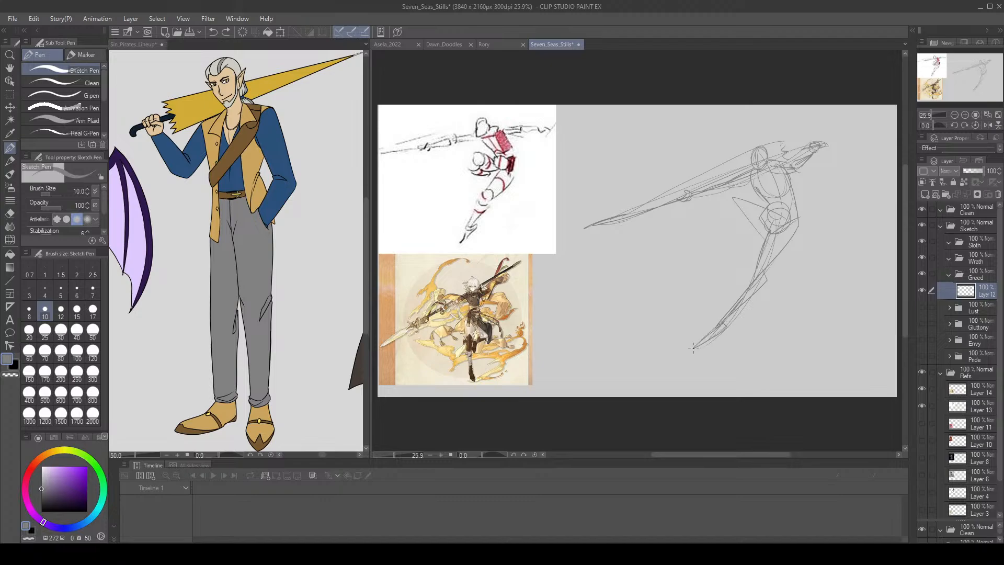
Sketch the raised bent leg in front of the pelvis.
mouse_move(735, 198)
mouse_down()
mouse_move(769, 214)
mouse_move(727, 202)
mouse_move(748, 214)
mouse_move(734, 206)
mouse_move(759, 236)
mouse_up()
key(ctrl+z)
mouse_move(728, 206)
mouse_down()
mouse_move(763, 244)
mouse_move(785, 247)
mouse_move(750, 228)
mouse_move(758, 249)
mouse_up()
Erase the angular back line and redraw it as a smooth curve from shoulder to hip.
key(e)
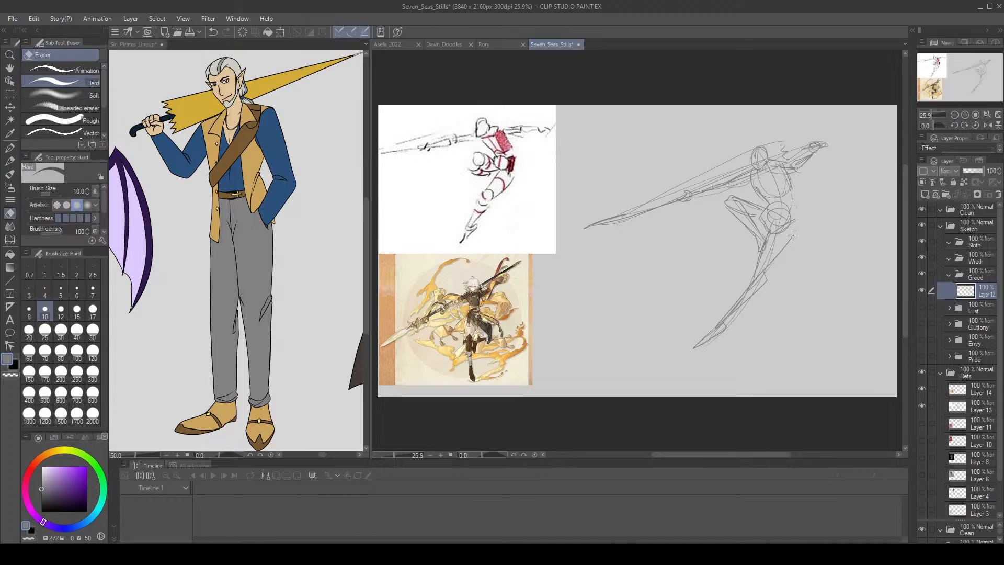
key(p)
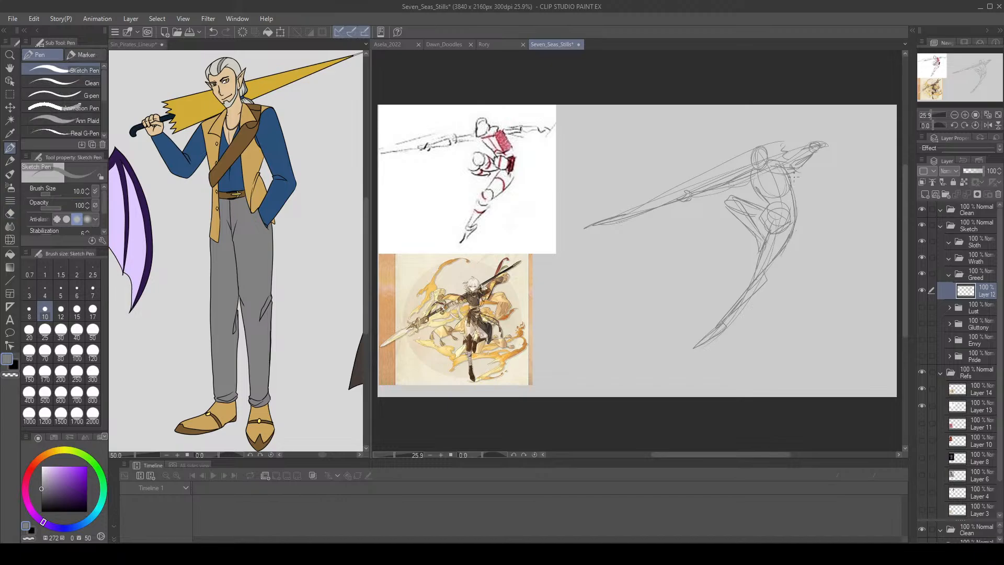
key(e)
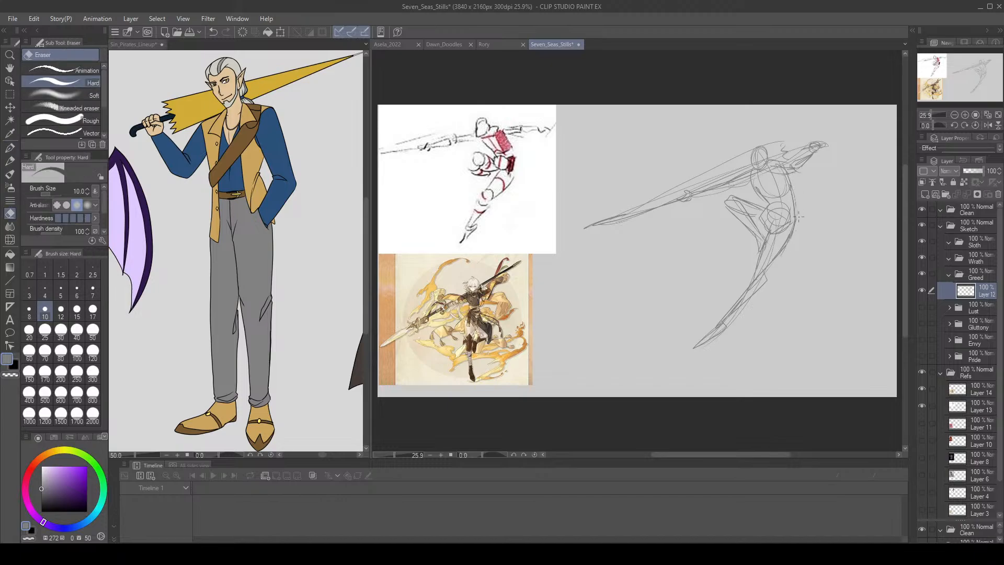
key(p)
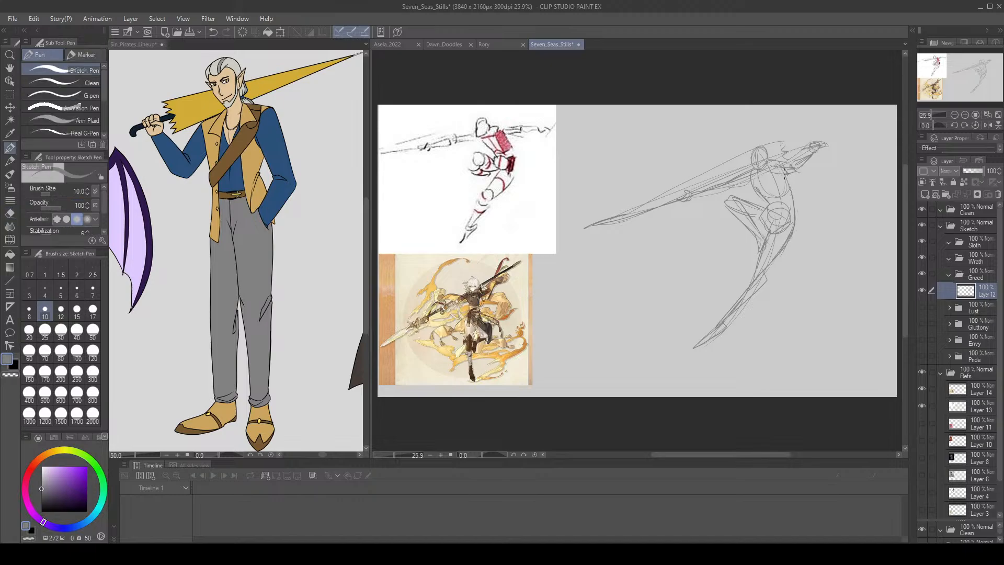
Rework the rear shoulder joint at the top of the ribcage with the eraser and Sketch Pen.
mouse_move(789, 176)
mouse_down()
mouse_move(793, 192)
mouse_move(774, 166)
mouse_move(803, 162)
mouse_move(776, 168)
mouse_up()
key(ctrl+z)
key(ctrl+z)
key(e)
key(p)
key(ctrl+z)
Select the rear upper arm lines with the Lasso, delete them and clear the selection.
click(10, 94)
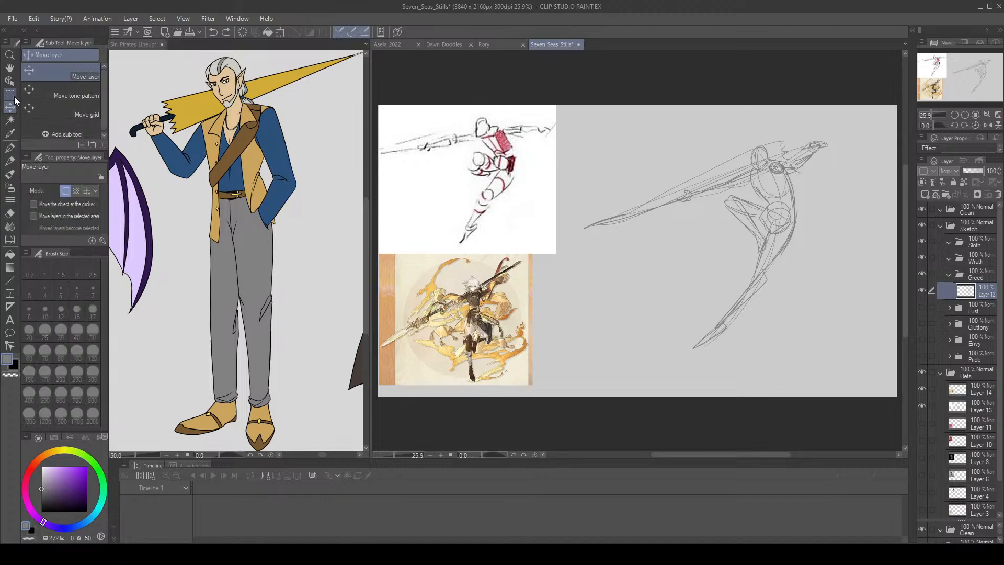
click(61, 95)
mouse_move(795, 176)
mouse_down()
mouse_move(813, 151)
mouse_move(796, 179)
mouse_up()
click(244, 32)
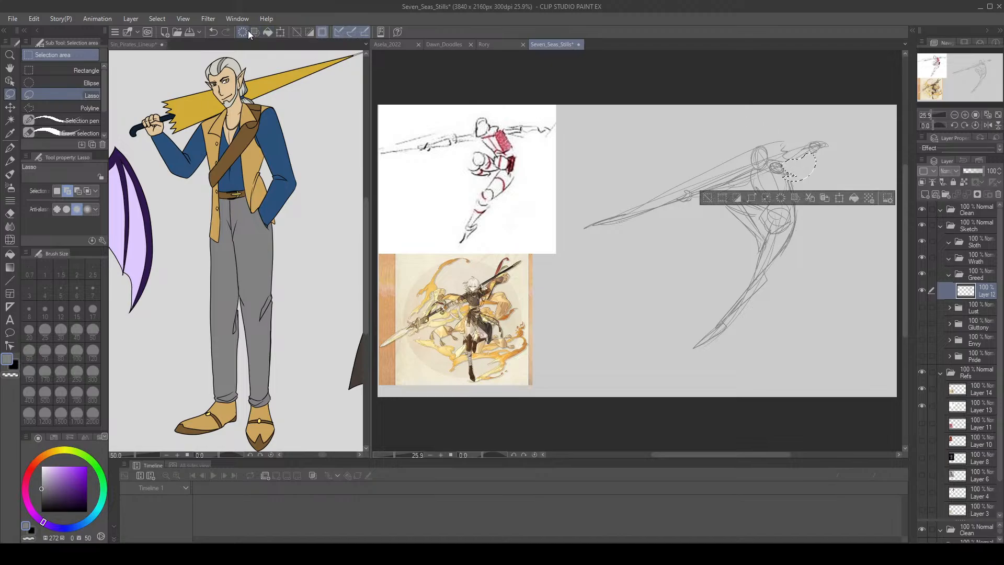
click(299, 31)
key(p)
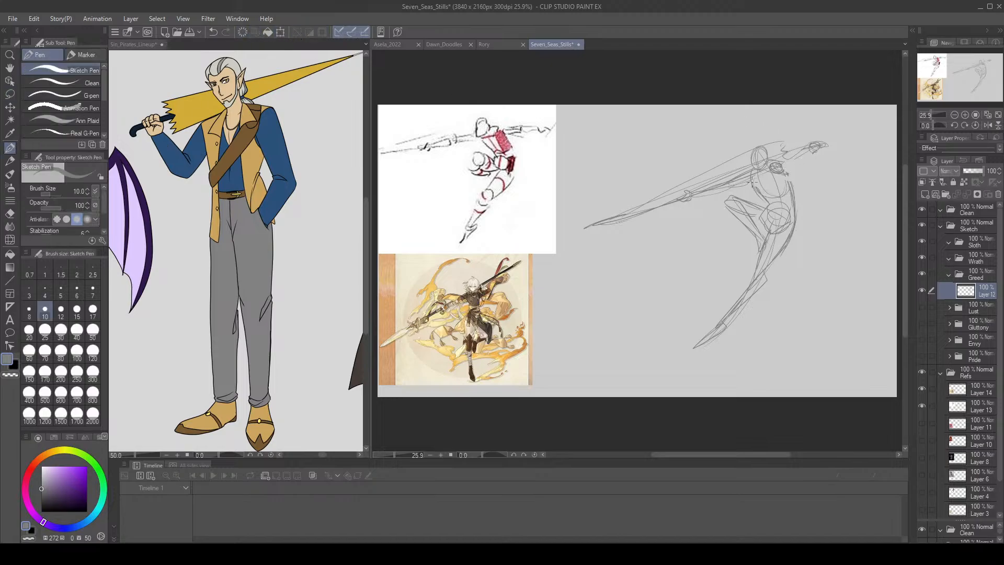
Redraw the rear arm bent at the elbow, joining the shoulder to the hand on the handle.
drag(786, 165, 790, 180)
mouse_move(787, 167)
mouse_down()
mouse_move(791, 183)
mouse_move(786, 175)
mouse_move(814, 159)
mouse_move(806, 177)
mouse_move(784, 172)
mouse_move(806, 175)
mouse_up()
key(ctrl+z)
key(ctrl+z)
key(ctrl+z)
key(ctrl+z)
mouse_move(809, 168)
mouse_down()
mouse_move(817, 151)
mouse_move(809, 175)
mouse_move(769, 171)
mouse_move(810, 178)
mouse_move(783, 169)
mouse_up()
key(ctrl+z)
Reinforce the head outline and try new lines along the weapon's upper edge.
drag(779, 155, 765, 160)
key(ctrl+z)
mouse_move(759, 147)
mouse_down()
mouse_move(759, 154)
mouse_move(757, 165)
mouse_move(613, 215)
mouse_up()
key(ctrl+z)
key(ctrl+z)
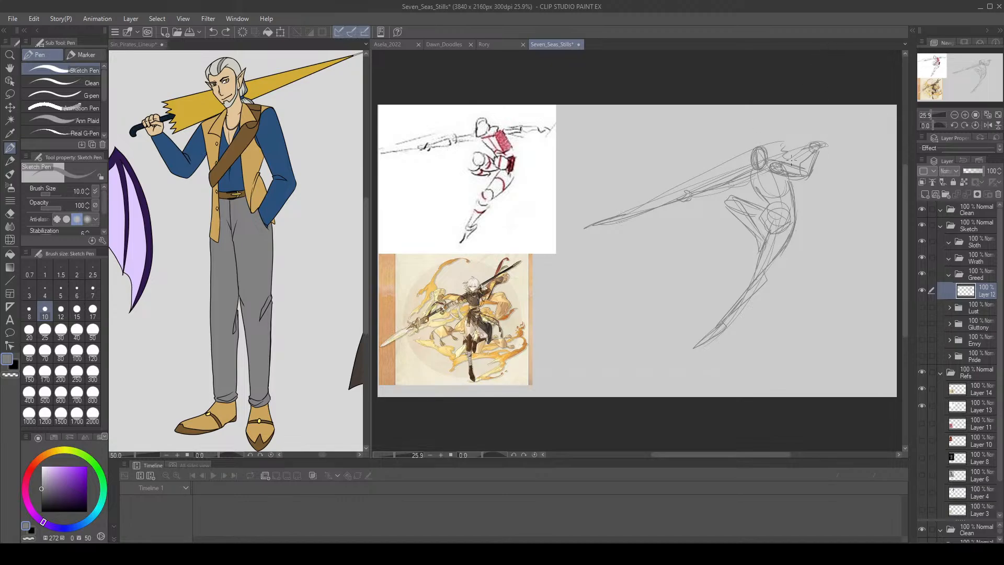
Rework the lines between the head and rear shoulder near the weapon's jagged end.
drag(786, 157, 798, 163)
key(ctrl+z)
mouse_move(782, 165)
mouse_down()
mouse_move(735, 173)
mouse_move(772, 159)
mouse_up()
key(ctrl+z)
key(ctrl+z)
key(ctrl+z)
Erase and redraw the facial guide lines inside the head.
key(e)
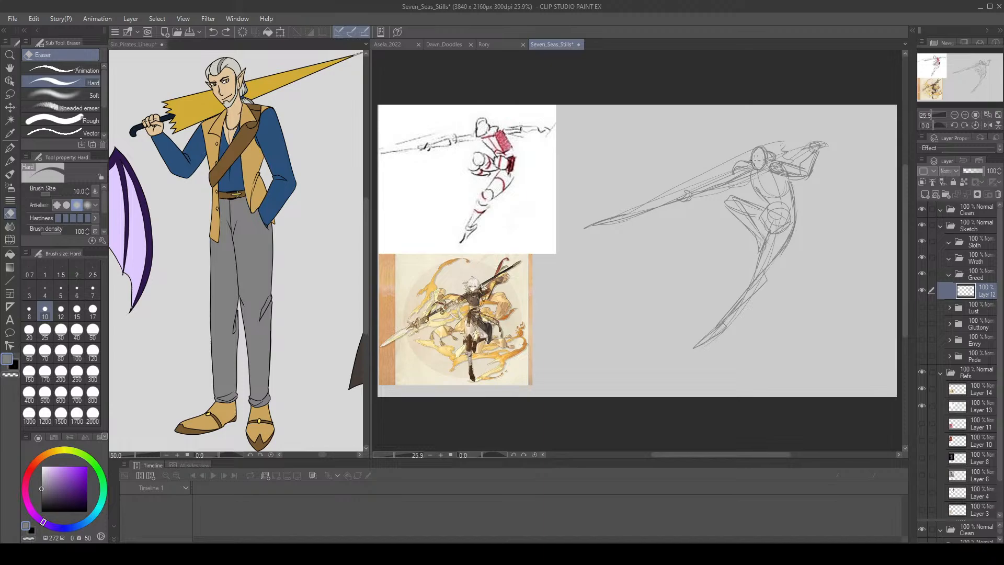
click(758, 157)
key(p)
key(ctrl+z)
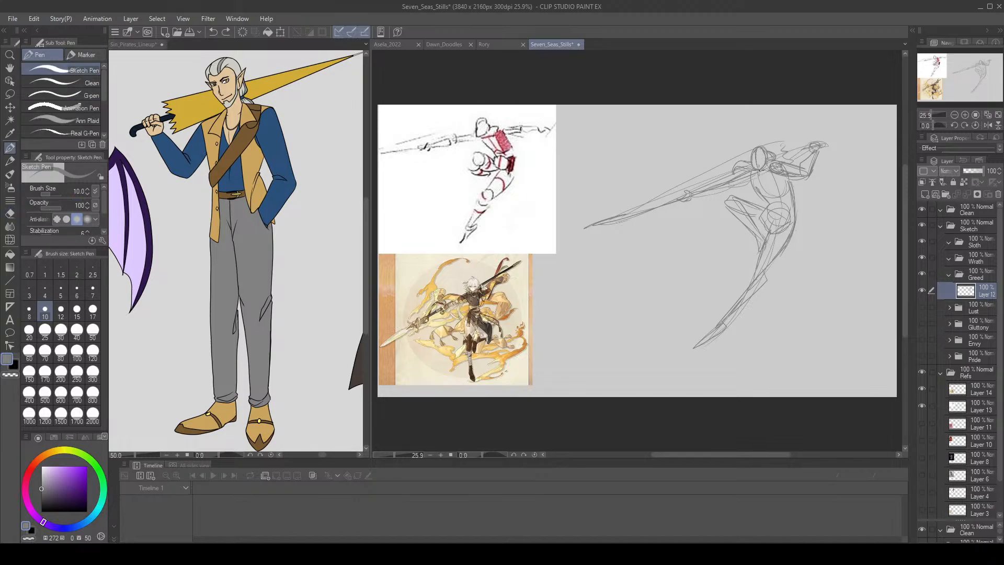
click(765, 160)
key(ctrl+z)
drag(755, 150, 765, 159)
key(ctrl+z)
Hide reference layers 14 and 13 and save the document.
click(921, 388)
click(921, 405)
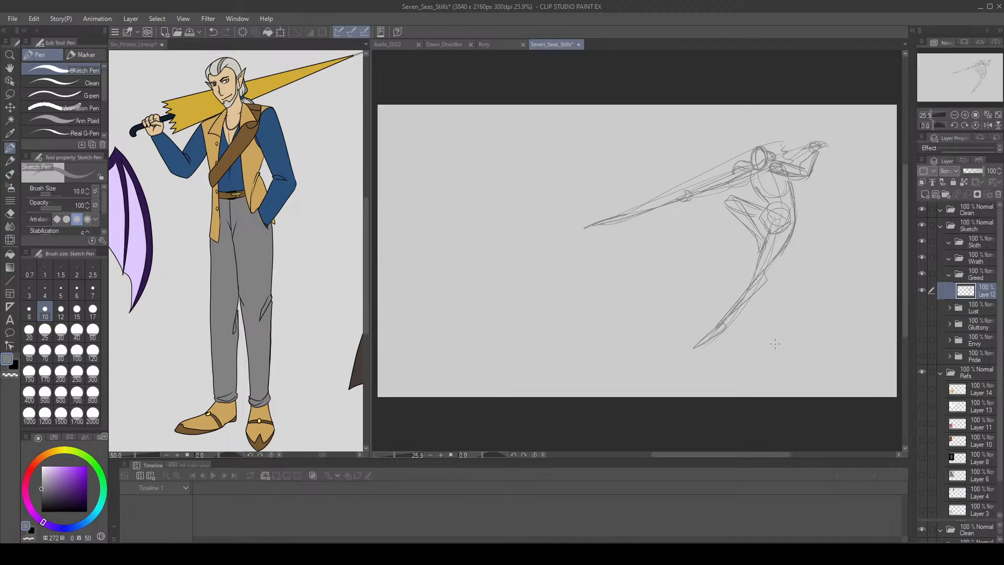
click(189, 31)
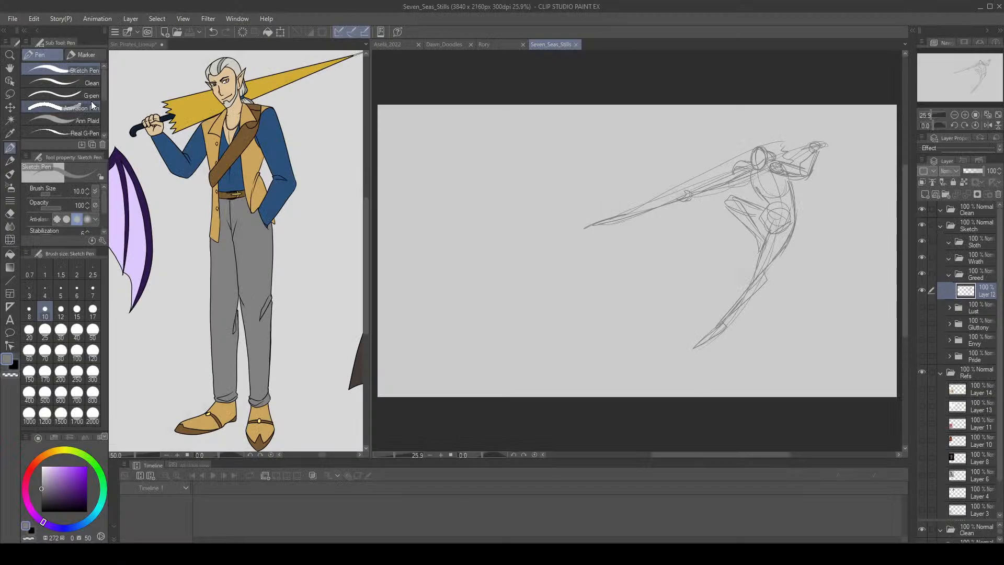
Move the Greed figure sketch toward the middle of the canvas and save the document.
click(10, 108)
drag(692, 193, 603, 212)
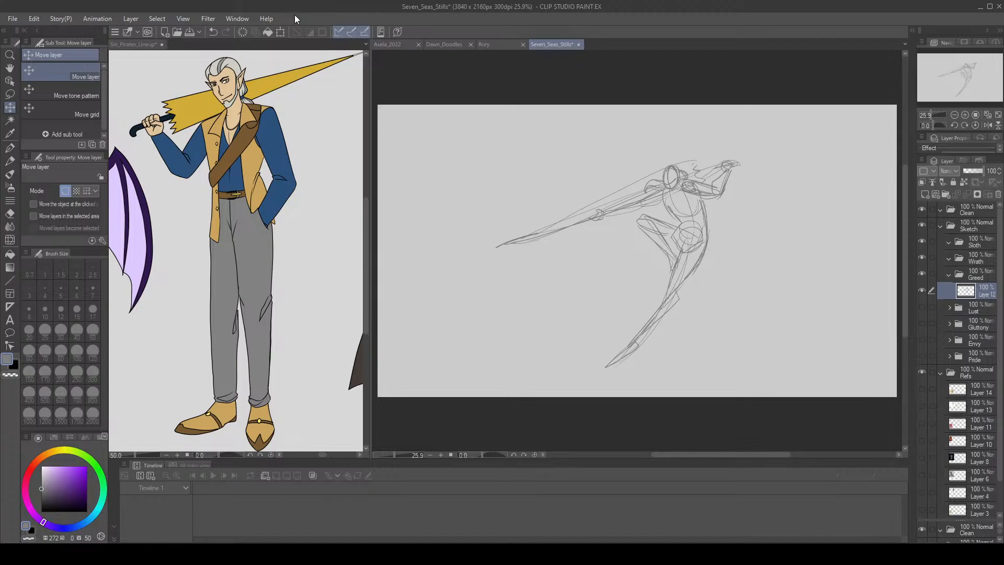
click(191, 33)
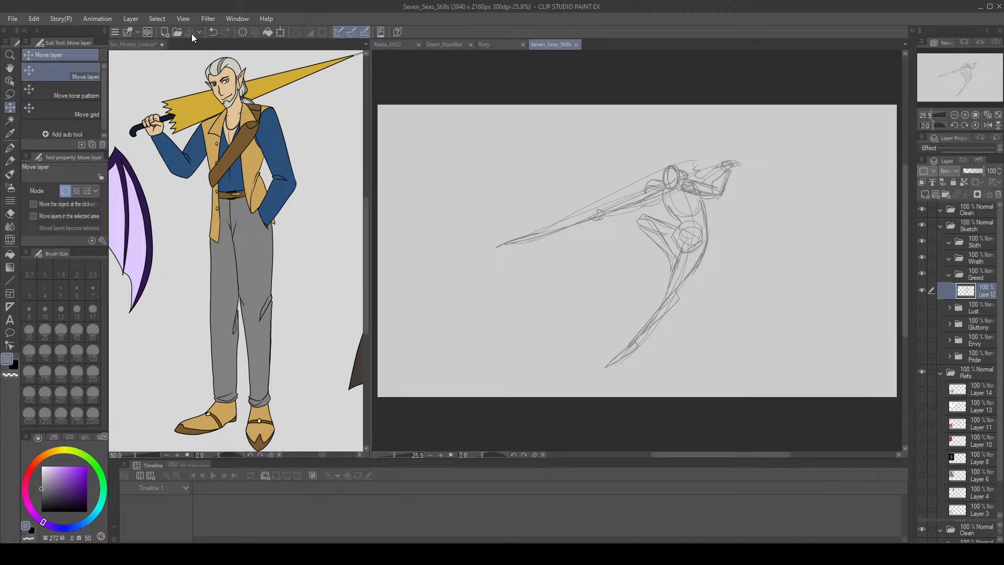
Collapse and hide the Greed folder and add a new raster layer inside the Wrath folder.
click(944, 277)
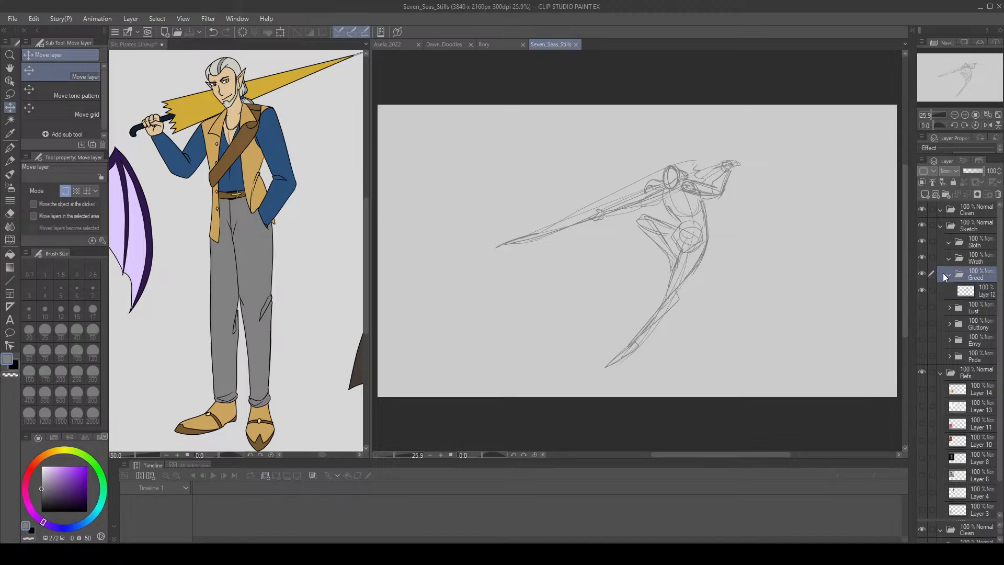
click(945, 273)
click(922, 273)
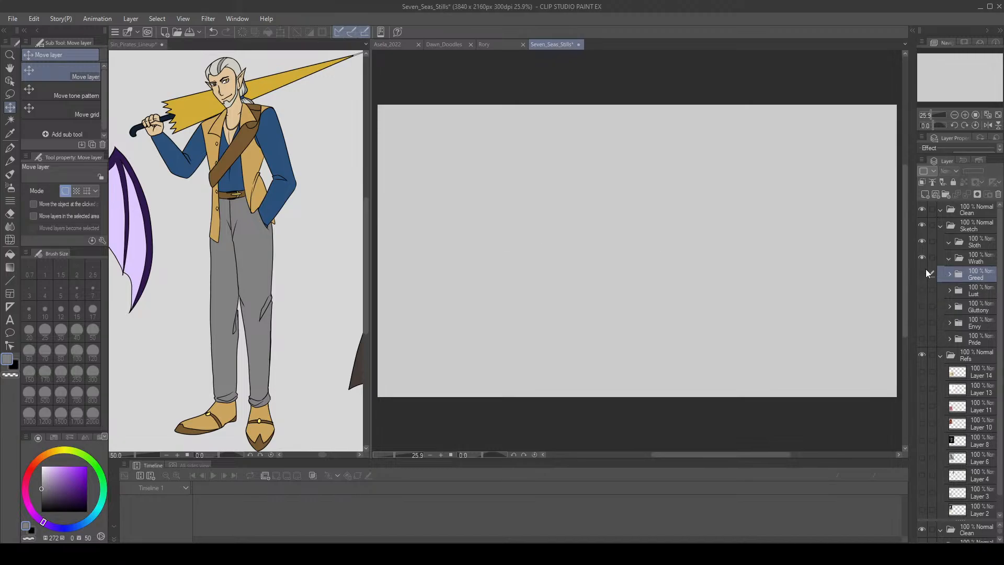
click(924, 194)
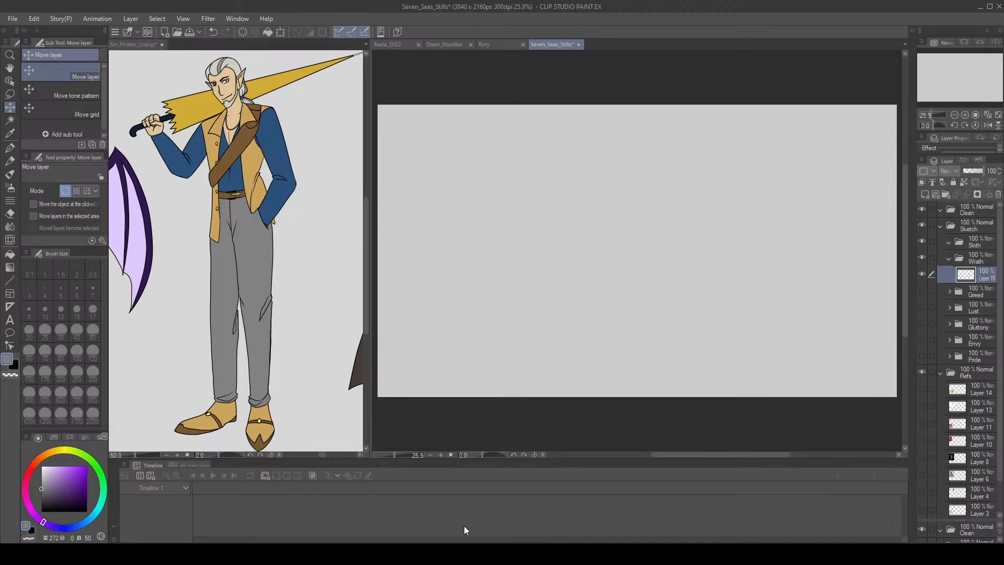
Show the cloaked, armored character full length in the Sin_Pirates_Lineup document at 33.3% zoom.
click(399, 549)
click(124, 42)
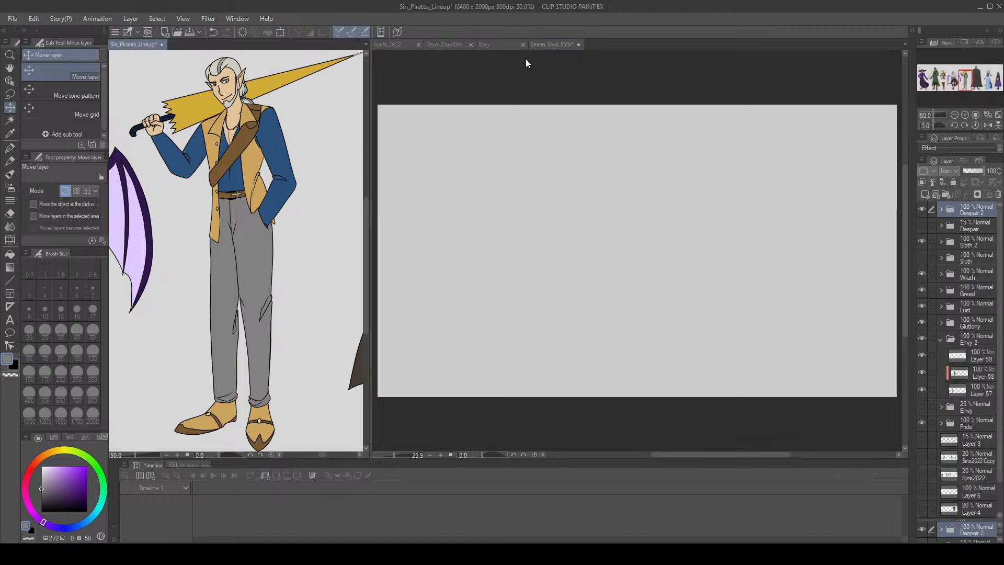
drag(980, 79, 977, 78)
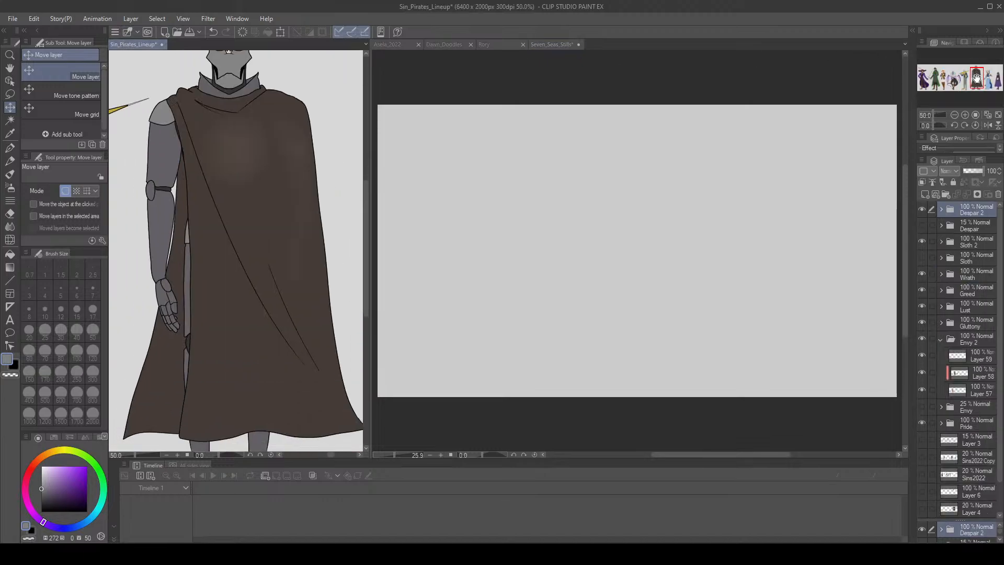
click(954, 115)
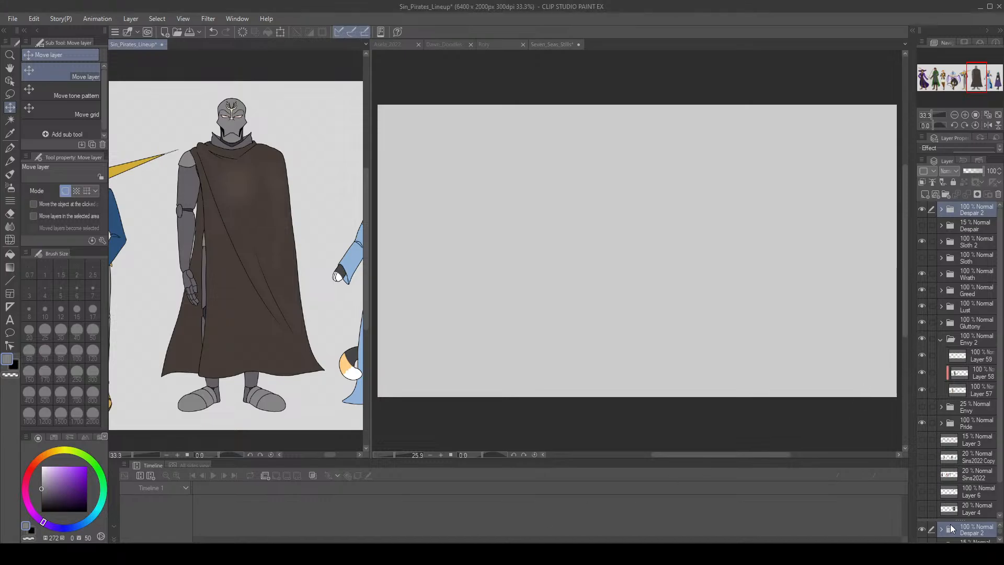
scroll(940, 467, down, 2)
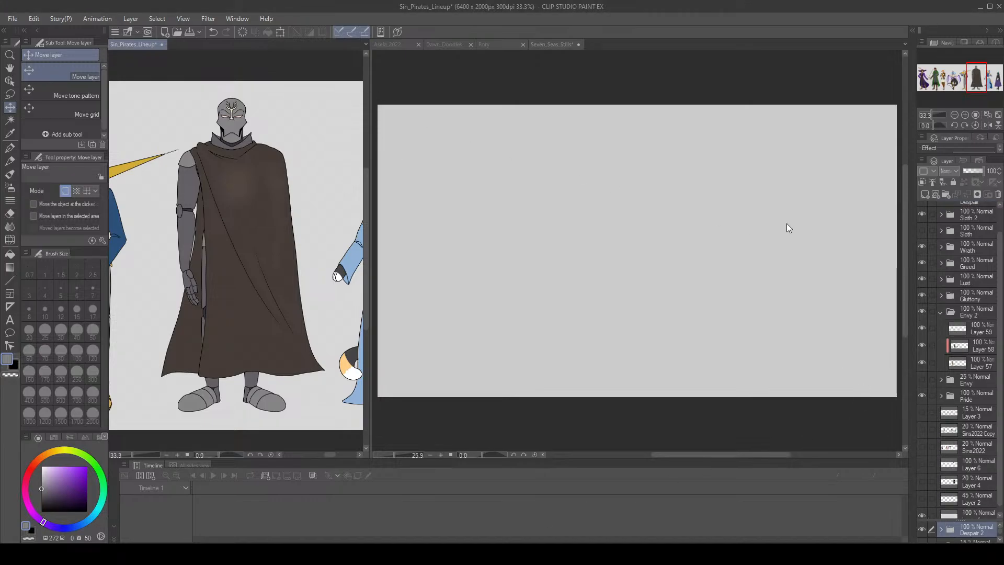
Paste the hammer pose sheet above Layer 14 in Seven_Seas_Stills and enlarge it to most of the canvas height.
click(558, 44)
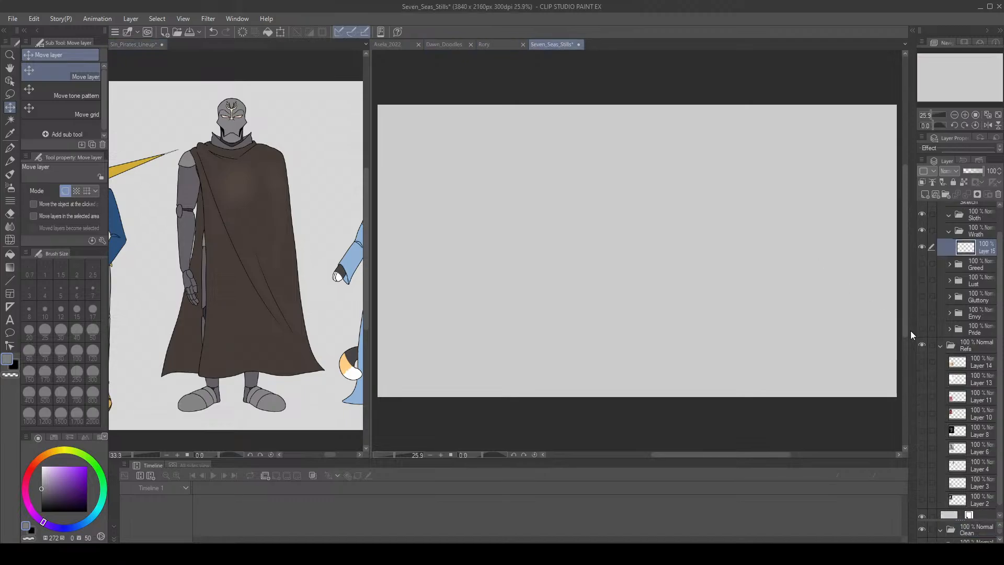
click(984, 366)
key(ctrl+v)
click(280, 32)
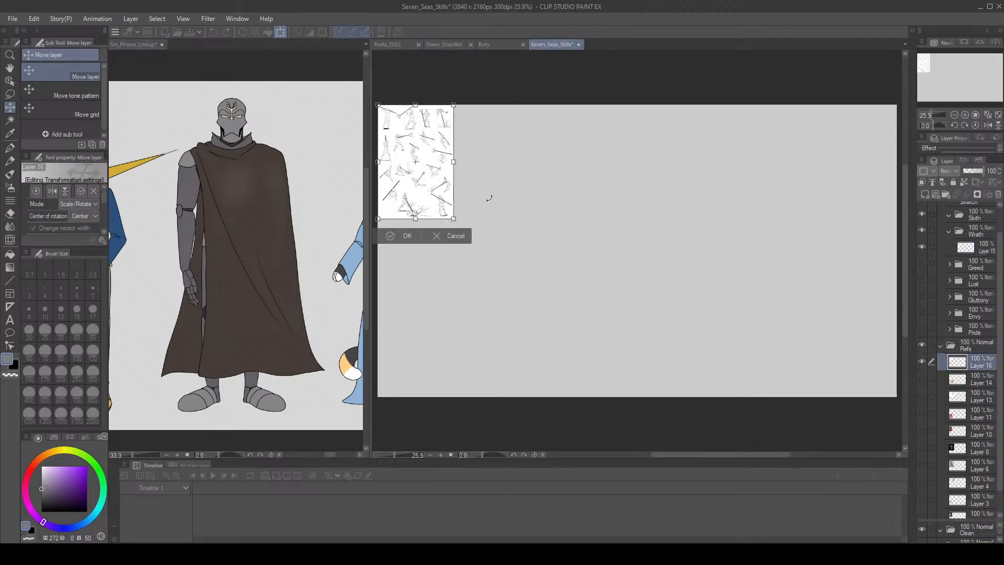
drag(454, 219, 585, 355)
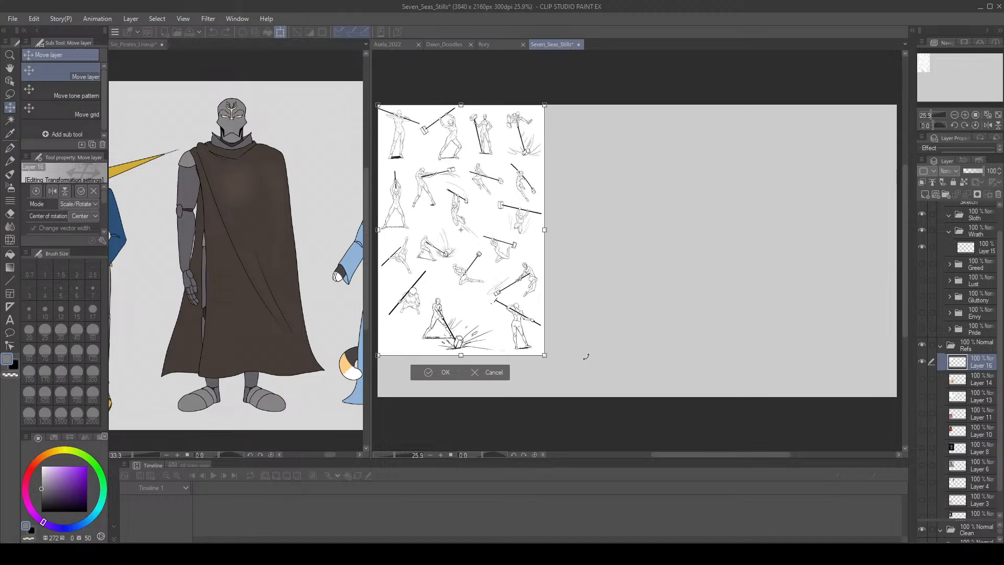
click(435, 378)
click(10, 94)
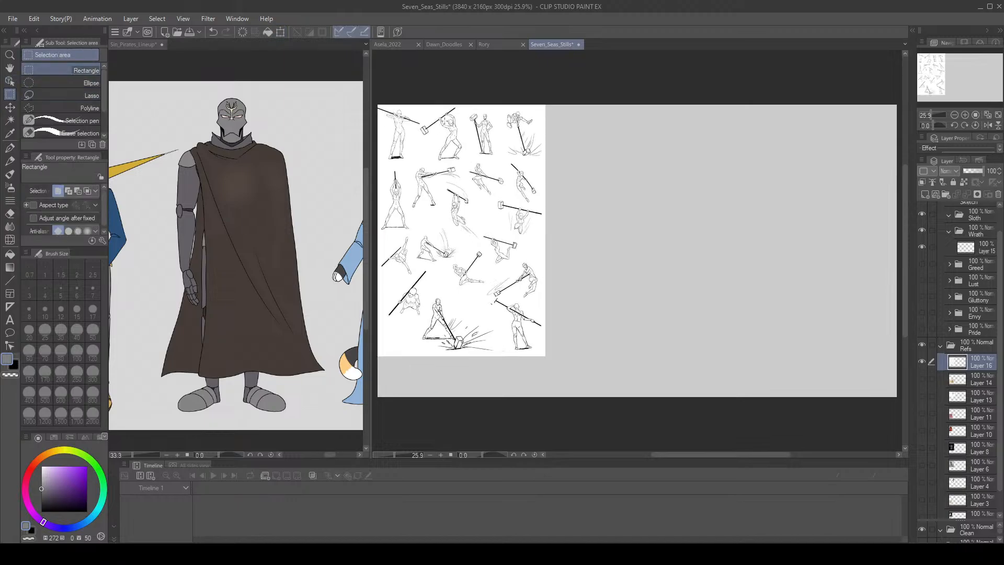
drag(467, 105, 500, 161)
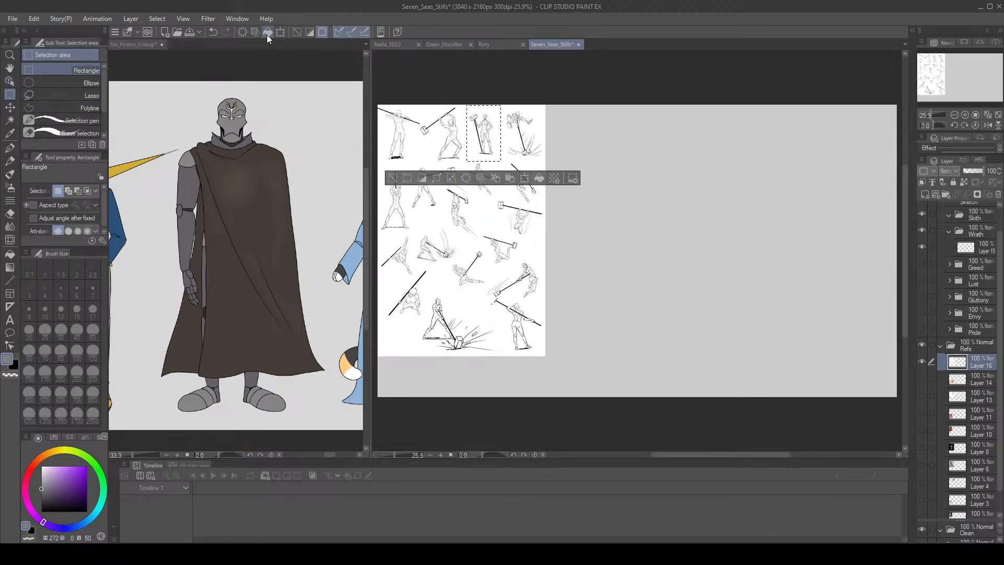
click(301, 32)
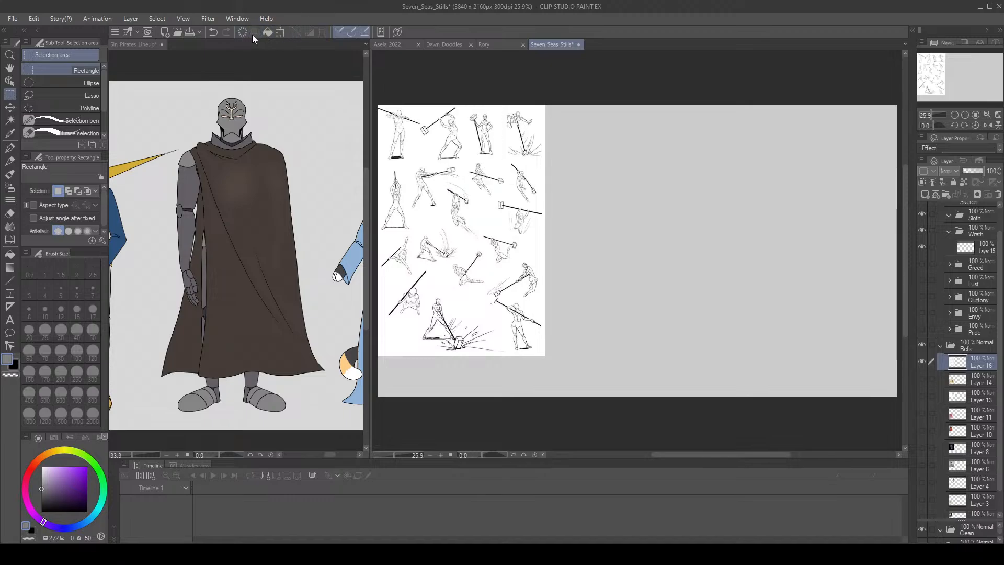
Isolate the standing hammer pose in the sheet's first row, third column, clear all the other poses and remove the selection.
key(ctrl+z)
click(309, 32)
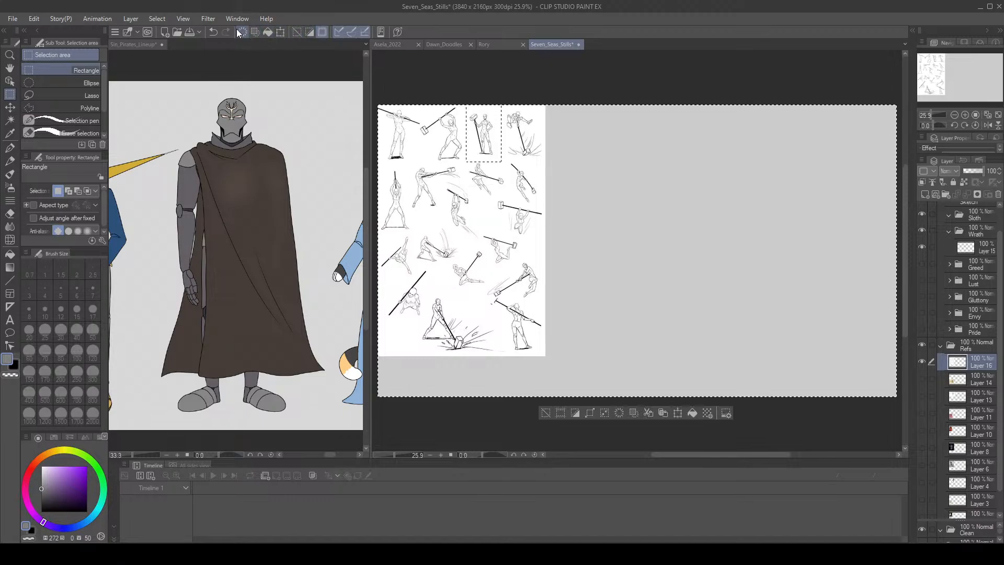
click(238, 30)
click(295, 33)
Enlarge the isolated standing pose and place it in the canvas's upper-left corner at over half the canvas height.
key(ctrl+t)
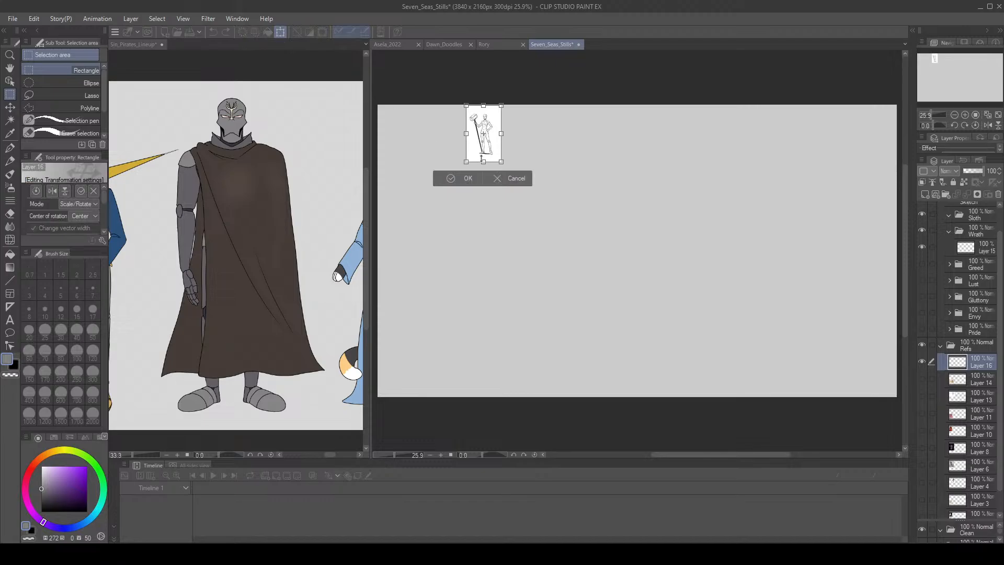
mouse_move(484, 161)
mouse_down()
mouse_move(505, 289)
mouse_move(467, 270)
mouse_move(442, 273)
mouse_up()
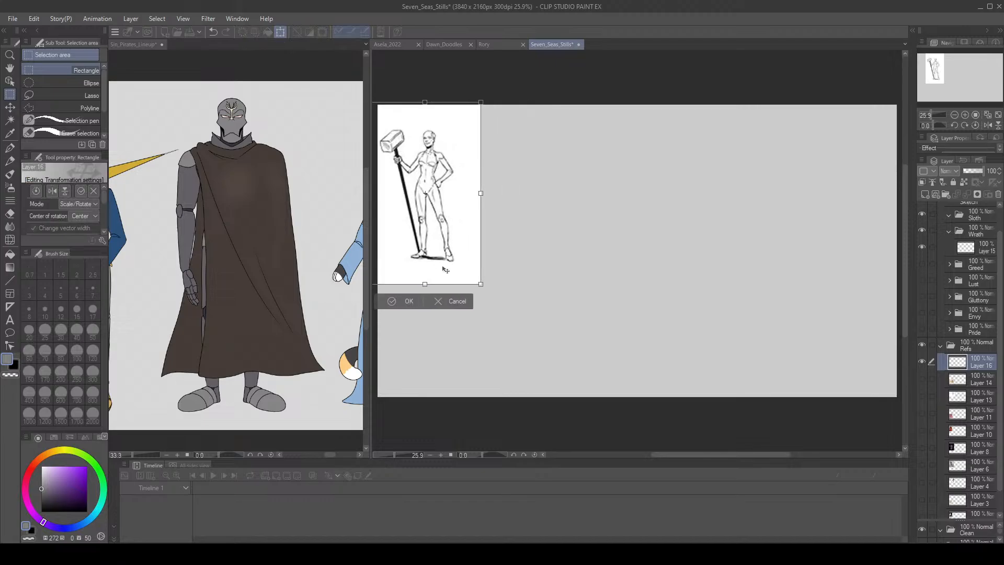
click(403, 301)
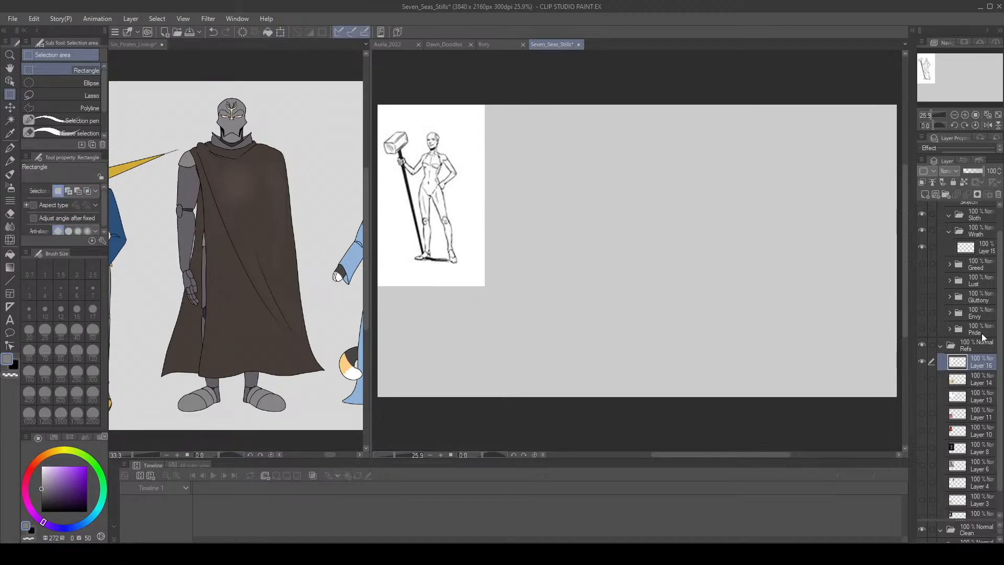
On Layer 15 in the Wrath folder, sketch the figure's head oval, torso and waist with the Sketch Pen at size 10.
click(966, 249)
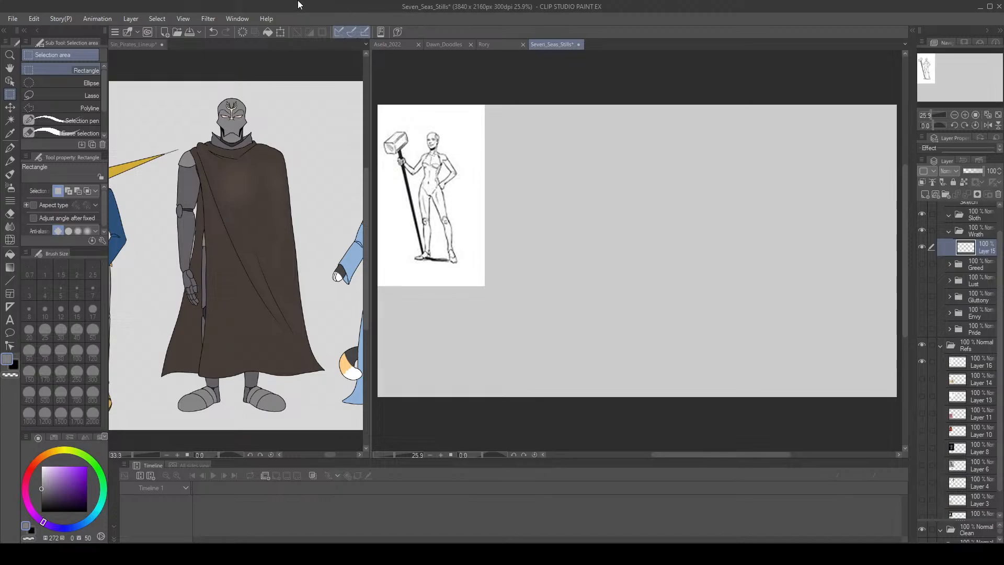
click(9, 147)
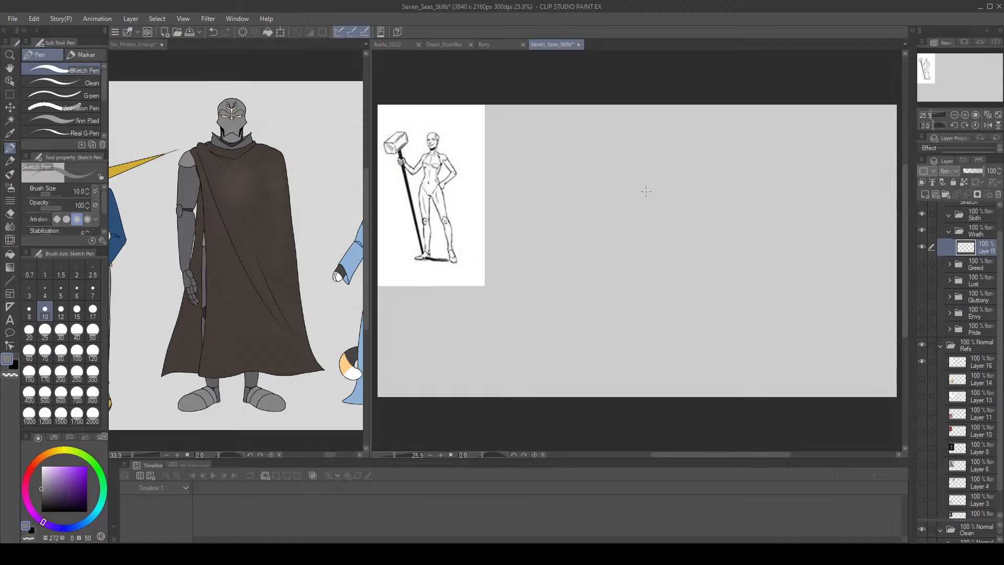
mouse_move(619, 146)
mouse_down()
mouse_move(635, 124)
mouse_move(629, 134)
mouse_move(620, 126)
mouse_move(634, 130)
mouse_move(641, 166)
mouse_move(622, 152)
mouse_move(648, 161)
mouse_move(617, 210)
mouse_move(607, 168)
mouse_move(611, 195)
mouse_up()
key(ctrl+z)
key(ctrl+z)
key(ctrl+z)
key(ctrl+z)
mouse_move(634, 196)
mouse_down()
mouse_move(610, 194)
mouse_move(634, 193)
mouse_up()
drag(644, 156, 638, 192)
key(ctrl+z)
key(ctrl+z)
key(ctrl+z)
key(ctrl+z)
drag(644, 156, 647, 190)
key(ctrl+z)
drag(604, 154, 610, 204)
key(ctrl+z)
mouse_move(605, 155)
mouse_down()
mouse_move(607, 203)
mouse_move(635, 203)
mouse_move(612, 208)
mouse_move(635, 201)
mouse_move(640, 187)
mouse_move(638, 199)
mouse_move(648, 157)
mouse_move(617, 200)
mouse_up()
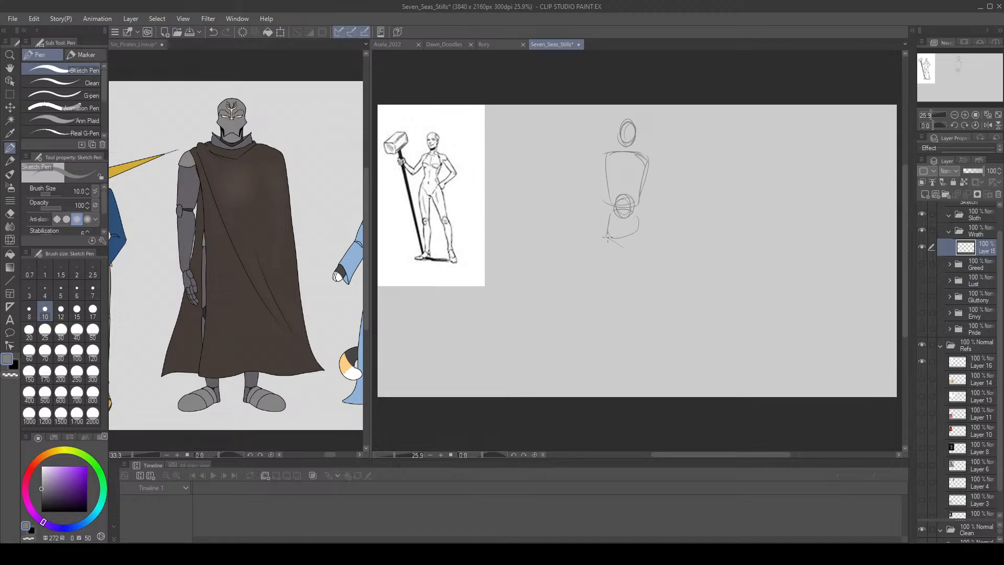
Sketch the pelvis and both thighs below the torso, erasing and redrawing stray leg lines.
key(ctrl+z)
mouse_move(608, 216)
mouse_down()
mouse_move(612, 241)
mouse_move(643, 231)
mouse_up()
mouse_move(624, 210)
mouse_down()
mouse_move(640, 216)
mouse_move(611, 217)
mouse_move(638, 209)
mouse_move(642, 226)
mouse_move(604, 226)
mouse_up()
key(ctrl+z)
key(ctrl+z)
key(ctrl+z)
key(e)
mouse_move(607, 236)
mouse_down()
mouse_move(624, 253)
mouse_move(639, 230)
mouse_move(653, 282)
mouse_move(631, 278)
mouse_move(652, 282)
mouse_up()
key(p)
key(ctrl+z)
key(ctrl+z)
mouse_move(644, 234)
mouse_down()
mouse_move(651, 259)
mouse_move(637, 285)
mouse_up()
mouse_move(605, 229)
mouse_down()
mouse_move(606, 281)
mouse_move(617, 241)
mouse_move(613, 287)
mouse_up()
drag(606, 284, 601, 239)
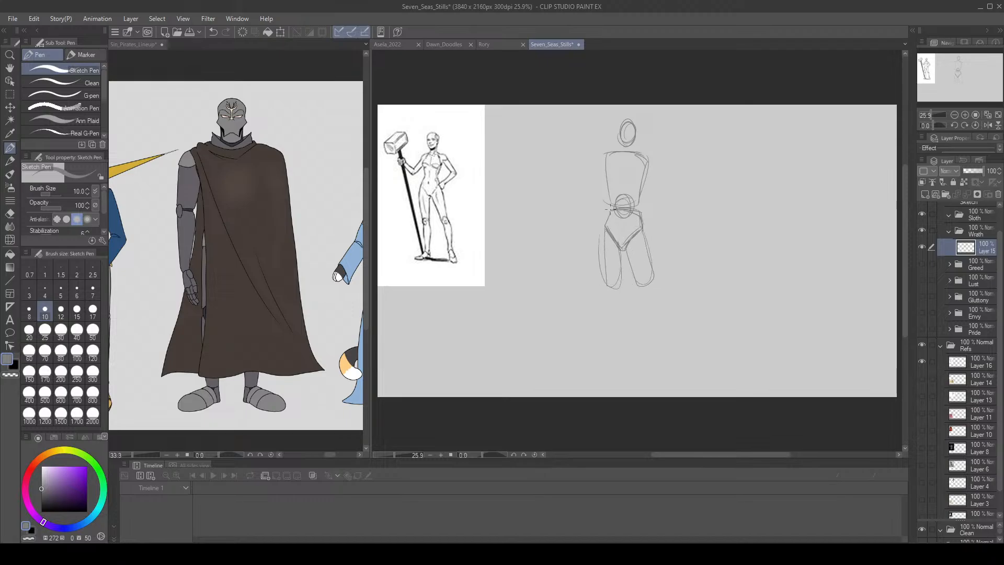
Sketch the bent arm with its hand resting on the hip.
drag(651, 285, 639, 271)
mouse_move(649, 217)
mouse_down()
mouse_move(655, 229)
mouse_move(638, 231)
mouse_up()
mouse_move(644, 160)
mouse_down()
mouse_move(663, 190)
mouse_move(652, 222)
mouse_up()
key(ctrl+z)
key(ctrl+z)
mouse_move(641, 157)
mouse_down()
mouse_move(668, 193)
mouse_move(647, 228)
mouse_move(668, 196)
mouse_up()
key(ctrl+z)
drag(647, 160, 670, 192)
Sketch the cape falling from the bent arm's shoulder and flaring outward to a hem at shin height.
drag(668, 193, 690, 289)
mouse_move(611, 153)
mouse_down()
mouse_move(622, 258)
mouse_move(606, 162)
mouse_move(646, 294)
mouse_up()
drag(622, 262, 648, 319)
drag(648, 322, 700, 312)
key(ctrl+z)
key(ctrl+z)
key(ctrl+z)
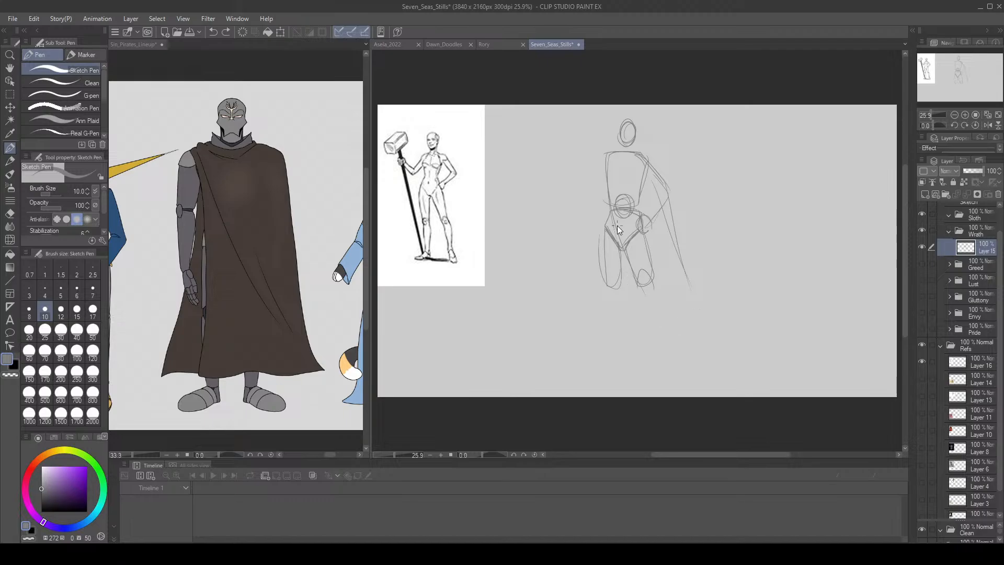
mouse_move(621, 259)
mouse_down()
mouse_move(648, 349)
mouse_move(704, 316)
mouse_move(683, 266)
mouse_up()
Sketch the lower legs and both feet of the standing figure.
drag(606, 283, 615, 346)
drag(606, 286, 618, 349)
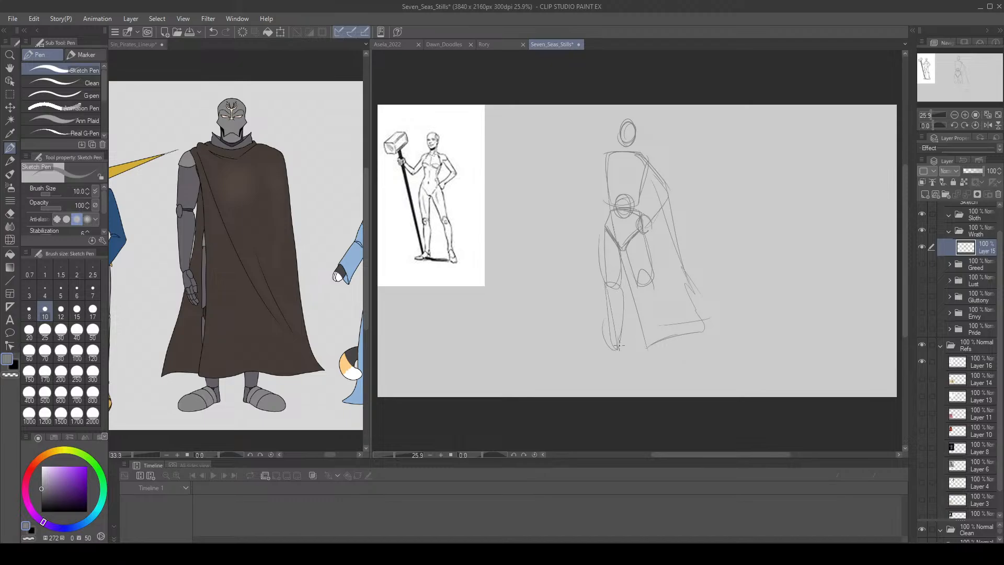
key(ctrl+z)
mouse_move(618, 347)
mouse_down()
mouse_move(608, 358)
mouse_move(617, 367)
mouse_up()
drag(641, 279, 653, 374)
key(ctrl+z)
key(ctrl+z)
Sketch the outstretched arm from the shoulder to the hand, undoing the trial strokes for the hammer shaft.
mouse_move(608, 159)
mouse_down()
mouse_move(583, 183)
mouse_move(601, 176)
mouse_move(586, 194)
mouse_move(600, 157)
mouse_move(554, 171)
mouse_move(586, 185)
mouse_move(548, 162)
mouse_move(575, 296)
mouse_up()
key(ctrl+z)
key(ctrl+z)
mouse_move(575, 296)
mouse_down()
mouse_move(543, 136)
mouse_move(579, 333)
mouse_up()
mouse_move(579, 333)
mouse_down()
mouse_move(555, 150)
mouse_move(575, 333)
mouse_up()
key(ctrl+z)
key(ctrl+z)
key(ctrl+z)
Sketch a large block-shaped hammer head above the outstretched hand and a long shaft reaching down to foot level.
mouse_move(522, 139)
mouse_down()
mouse_move(527, 154)
mouse_move(527, 132)
mouse_move(549, 131)
mouse_move(556, 160)
mouse_move(530, 168)
mouse_move(594, 140)
mouse_move(576, 118)
mouse_move(585, 114)
mouse_up()
mouse_move(582, 117)
mouse_down()
mouse_move(591, 141)
mouse_move(589, 117)
mouse_move(539, 118)
mouse_move(517, 138)
mouse_up()
mouse_move(570, 114)
mouse_down()
mouse_move(519, 139)
mouse_move(561, 209)
mouse_move(579, 348)
mouse_up()
drag(553, 171, 587, 356)
drag(567, 188, 573, 276)
drag(568, 180, 573, 324)
key(ctrl+z)
key(ctrl+z)
key(ctrl+z)
key(ctrl+z)
drag(555, 160, 575, 372)
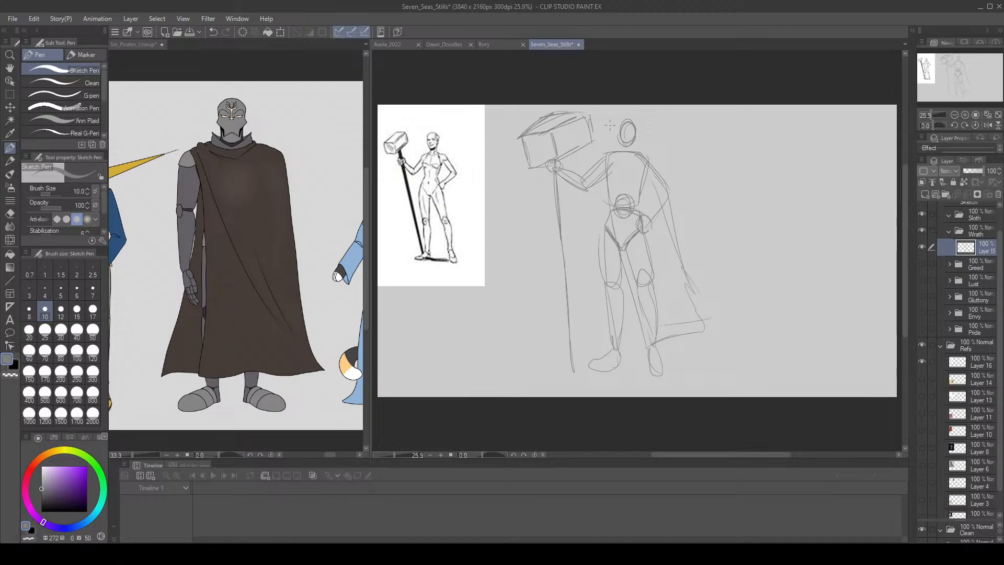
Add the face centre line and pointed collar, and reinforce the cape's outer contour and hem.
drag(627, 111, 629, 149)
mouse_move(643, 141)
mouse_down()
mouse_move(609, 153)
mouse_move(647, 153)
mouse_move(661, 174)
mouse_up()
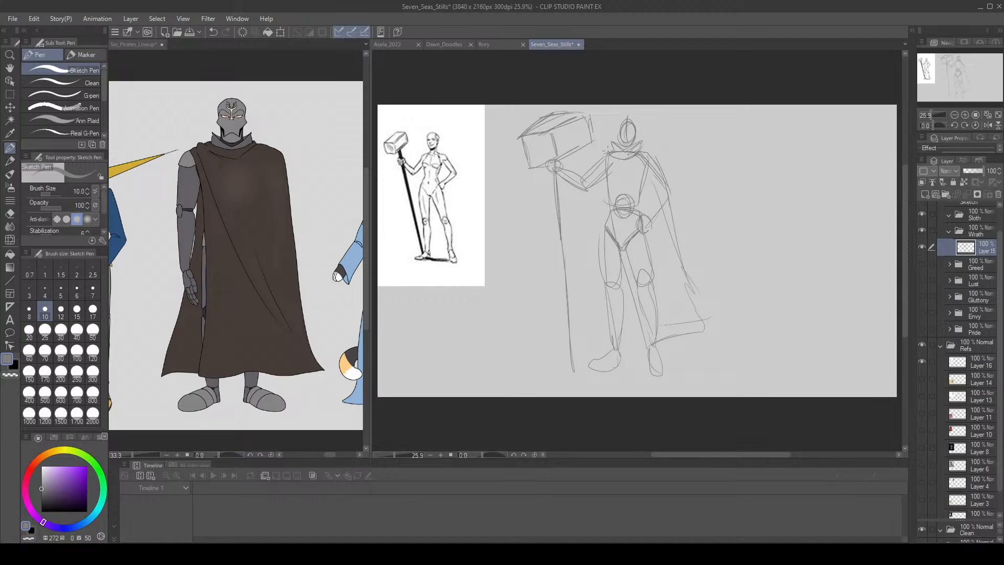
drag(607, 153, 650, 340)
mouse_move(642, 152)
mouse_down()
mouse_move(711, 309)
mouse_move(698, 333)
mouse_move(704, 303)
mouse_move(704, 326)
mouse_up()
key(ctrl+z)
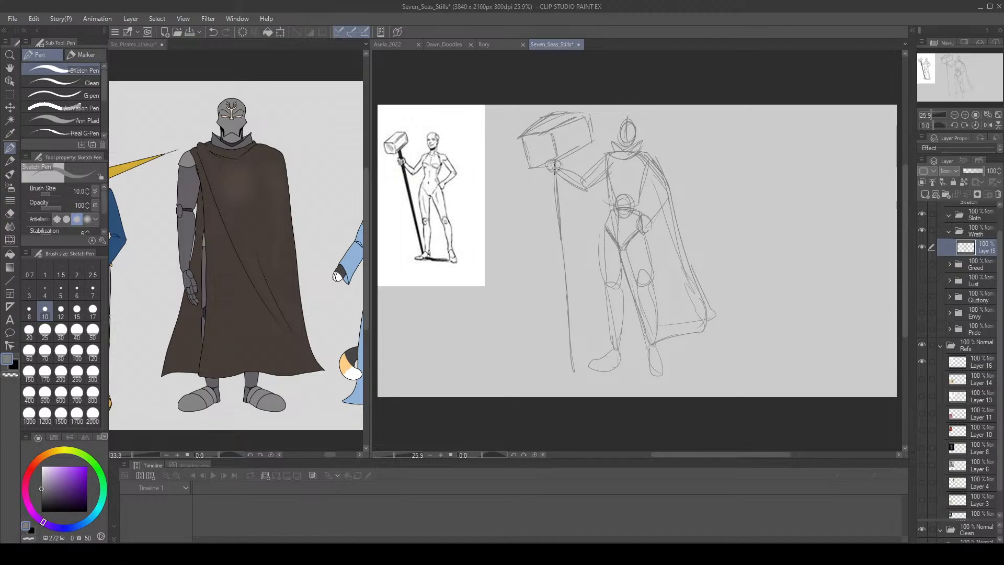
Lasso the hand and forearm at the top of the hammer shaft, delete them and clear the selection.
click(9, 94)
click(40, 96)
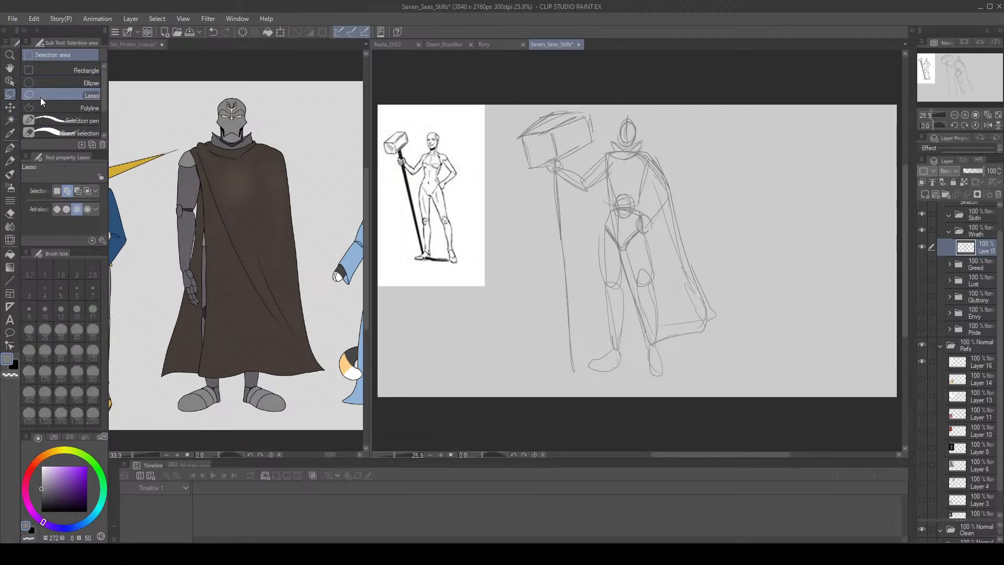
mouse_move(569, 169)
mouse_down()
mouse_move(545, 161)
mouse_move(585, 172)
mouse_move(574, 196)
mouse_up()
key(Delete)
click(297, 32)
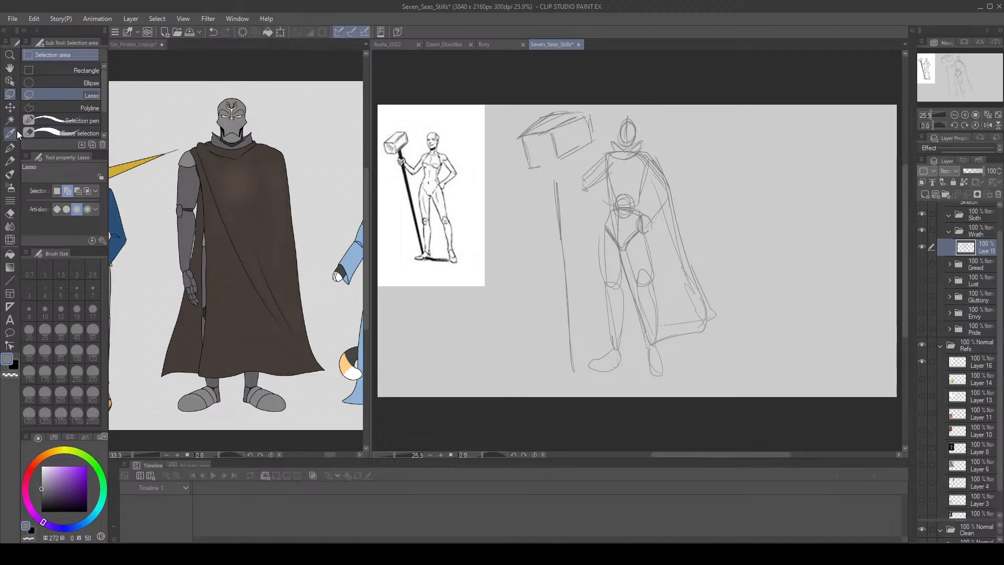
Redraw the front face and side edges of the hammer head with the Sketch Pen.
click(10, 148)
mouse_move(531, 170)
mouse_down()
mouse_move(559, 165)
mouse_move(553, 138)
mouse_move(546, 161)
mouse_move(556, 157)
mouse_move(530, 169)
mouse_move(558, 165)
mouse_move(550, 135)
mouse_up()
key(ctrl+z)
key(ctrl+z)
key(ctrl+z)
key(ctrl+z)
drag(529, 167, 525, 132)
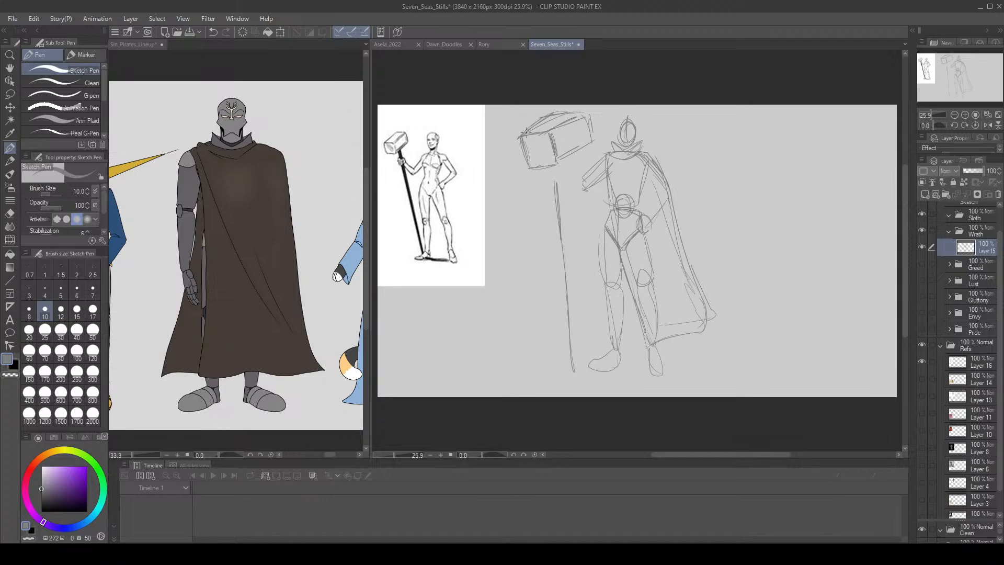
mouse_move(557, 166)
mouse_down()
mouse_move(587, 142)
mouse_move(585, 150)
mouse_move(590, 118)
mouse_up()
key(ctrl+z)
drag(553, 122, 585, 115)
key(ctrl+z)
drag(585, 116, 590, 141)
Lasso the hammer head, transform it slightly down and away from the figure over the shaft, and deselect it.
mouse_move(558, 179)
mouse_down()
mouse_move(560, 197)
mouse_move(558, 171)
mouse_move(492, 151)
mouse_move(601, 142)
mouse_move(475, 188)
mouse_up()
key(ctrl+z)
click(9, 94)
key(ctrl+t)
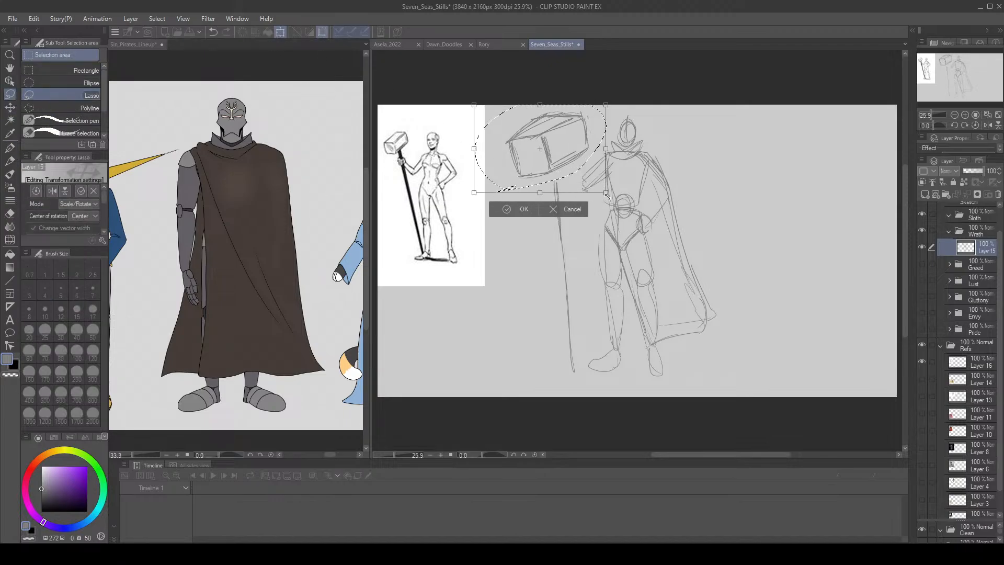
click(514, 213)
click(296, 33)
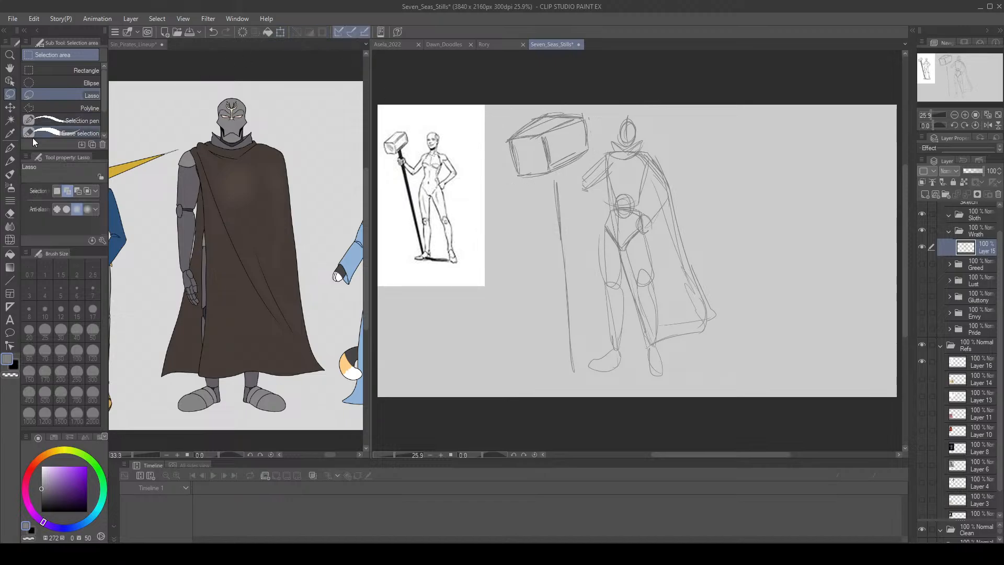
Extend the shaft up to the hammer head and redraw the forearm and hand gripping it lower down.
key(p)
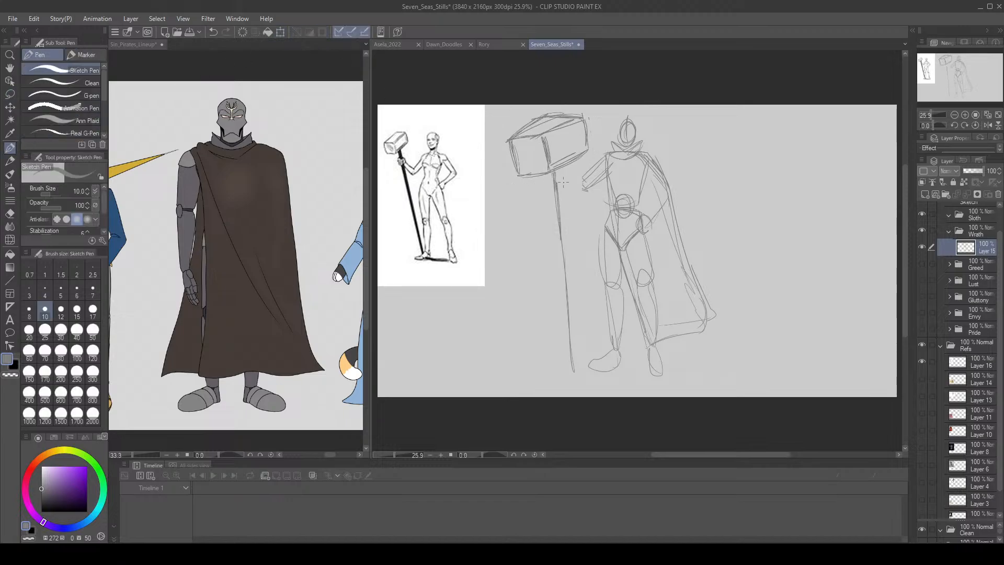
mouse_move(587, 180)
mouse_down()
mouse_move(562, 190)
mouse_move(558, 205)
mouse_up()
mouse_move(585, 192)
mouse_down()
mouse_move(563, 200)
mouse_move(560, 190)
mouse_move(551, 203)
mouse_move(582, 179)
mouse_up()
key(ctrl+z)
key(ctrl+z)
key(ctrl+z)
mouse_move(560, 190)
mouse_down()
mouse_move(588, 181)
mouse_move(578, 174)
mouse_move(559, 191)
mouse_move(585, 189)
mouse_move(562, 200)
mouse_up()
key(ctrl+z)
key(ctrl+z)
key(ctrl+z)
Sketch the cape's other half hanging behind the leg nearest the hammer, with its hem above the feet.
drag(644, 335, 615, 330)
drag(597, 295, 600, 220)
mouse_move(601, 185)
mouse_down()
mouse_move(581, 313)
mouse_move(610, 330)
mouse_up()
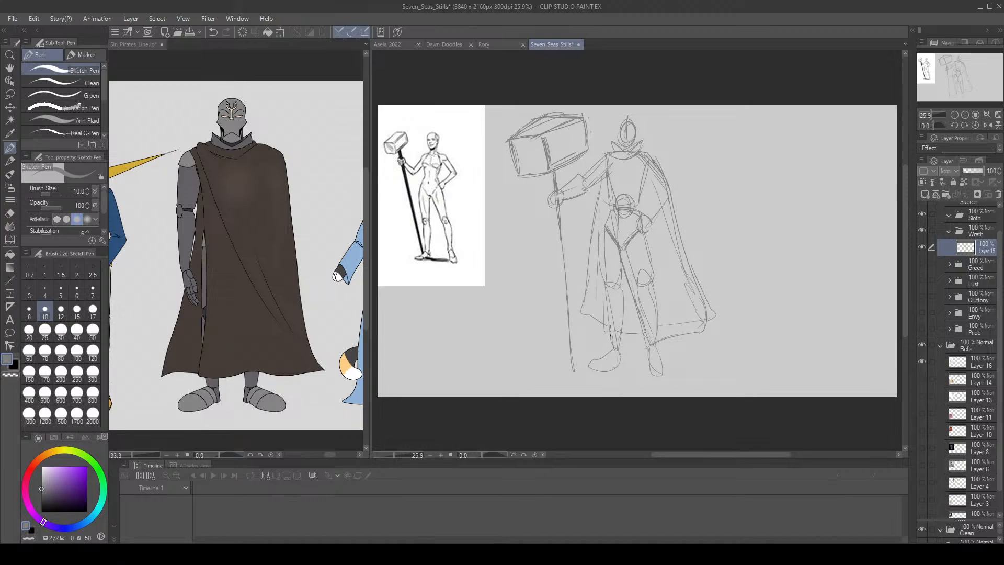
Shade the main cape area with diagonal hatching and erase the strokes that run past the hem.
drag(610, 214, 614, 282)
drag(617, 303, 622, 323)
mouse_move(622, 281)
mouse_down()
mouse_move(639, 339)
mouse_move(664, 335)
mouse_move(690, 282)
mouse_move(635, 236)
mouse_move(648, 199)
mouse_move(641, 175)
mouse_move(654, 168)
mouse_move(617, 175)
mouse_move(633, 235)
mouse_move(621, 247)
mouse_up()
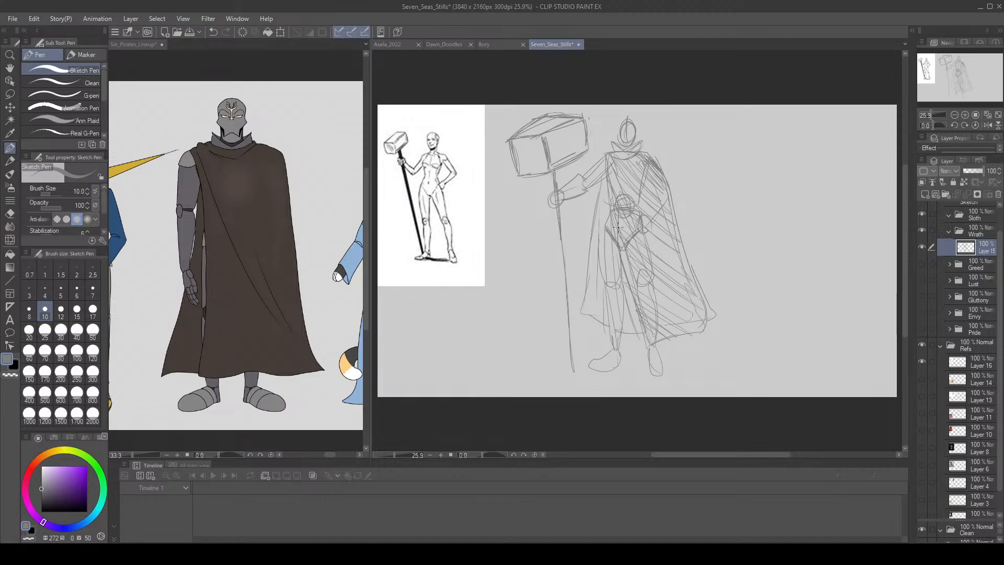
mouse_move(638, 327)
mouse_down()
mouse_move(630, 329)
mouse_move(627, 306)
mouse_move(633, 275)
mouse_up()
key(e)
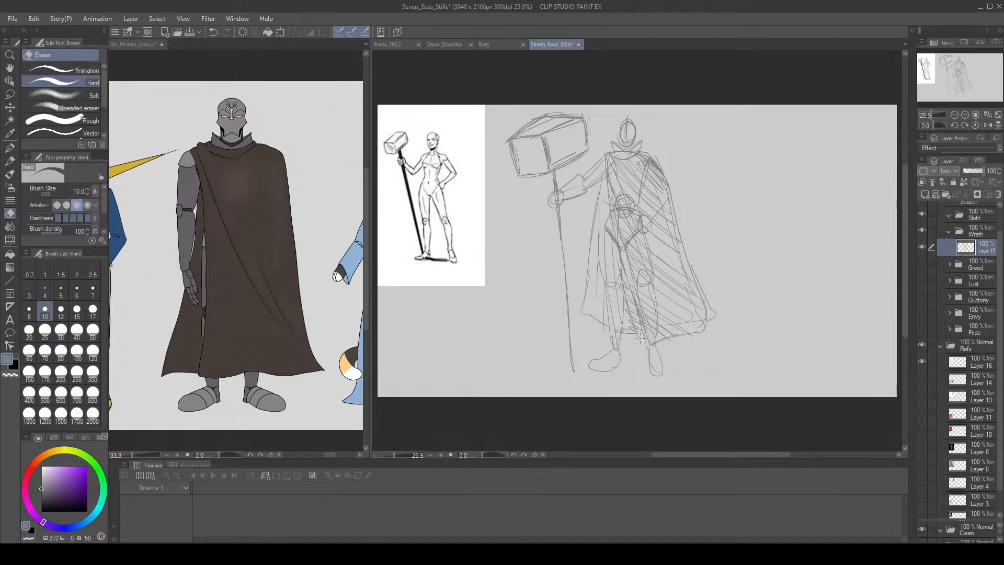
drag(635, 311, 646, 347)
key(p)
Hatch the narrow cape section on the hammer side of the figure.
mouse_move(633, 309)
mouse_down()
mouse_move(638, 318)
mouse_move(625, 282)
mouse_move(592, 309)
mouse_move(598, 239)
mouse_up()
key(ctrl+z)
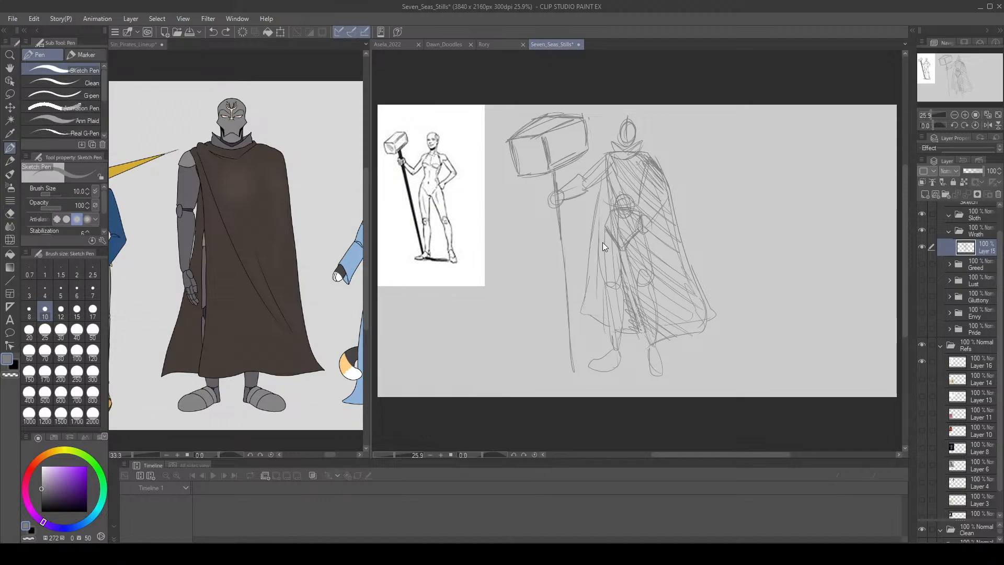
mouse_move(604, 275)
mouse_down()
mouse_move(603, 306)
mouse_move(591, 285)
mouse_move(608, 192)
mouse_move(610, 205)
mouse_move(604, 179)
mouse_move(606, 201)
mouse_up()
key(e)
key(ctrl+z)
key(p)
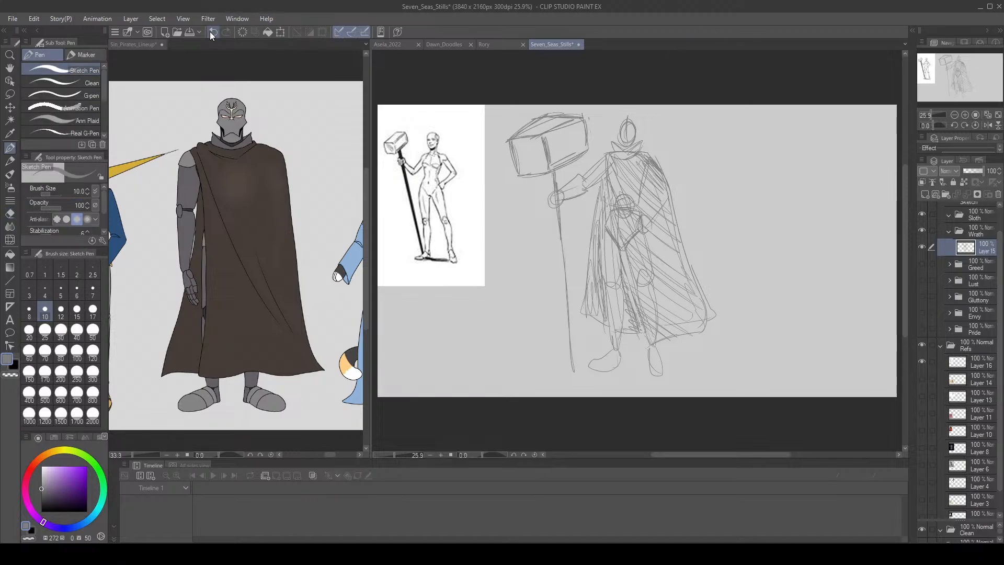
Save the document and hide the Layer 16 pose reference.
key(ctrl+s)
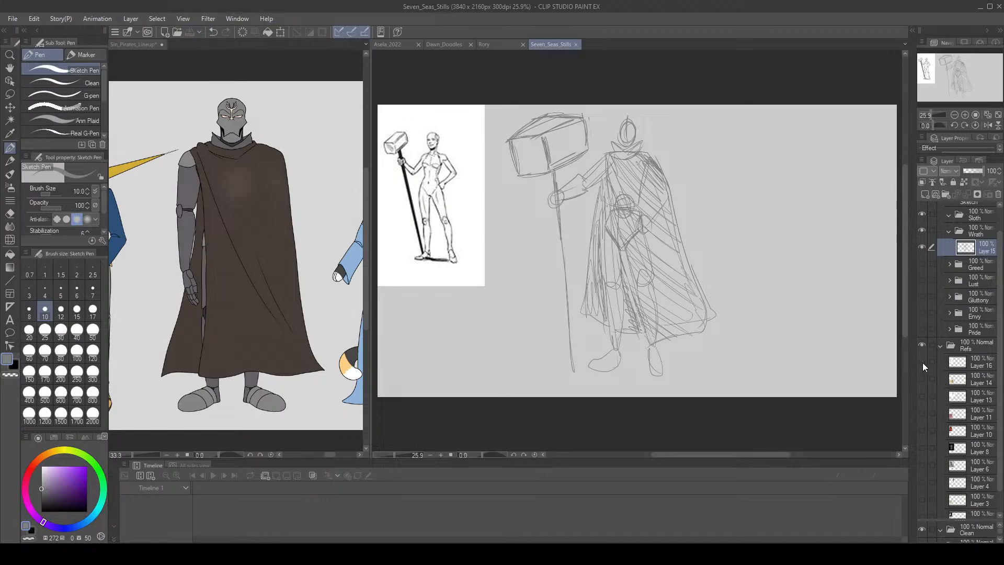
click(922, 362)
scroll(949, 235, up, 2)
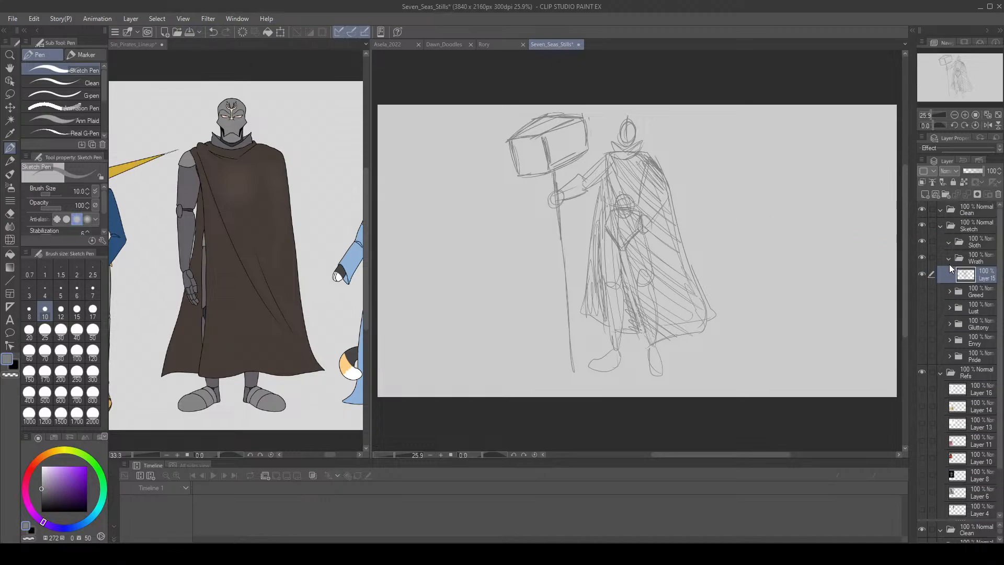
Collapse and hide the Wrath folder and add a new raster layer inside the Sloth folder.
click(949, 258)
click(921, 257)
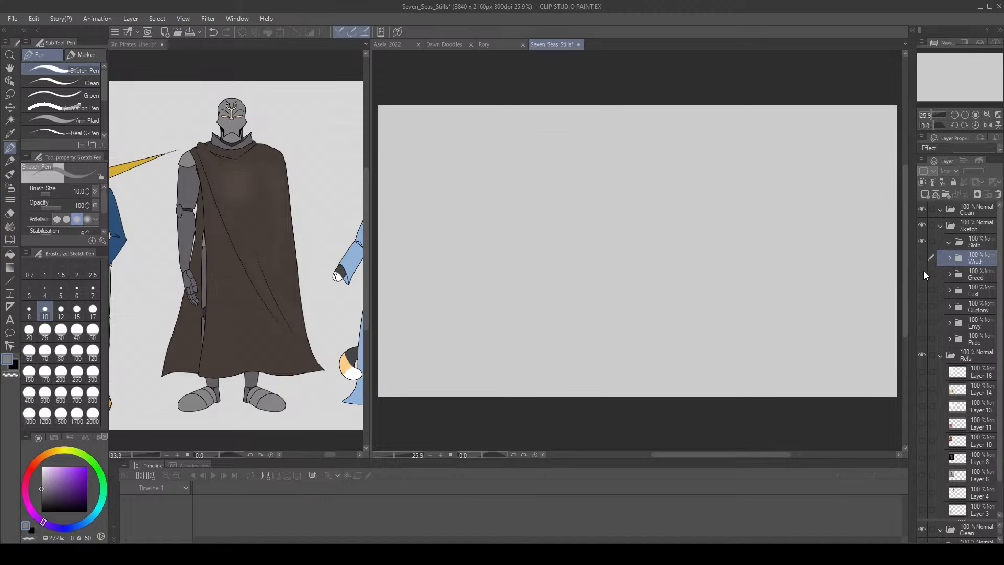
click(924, 271)
click(924, 271)
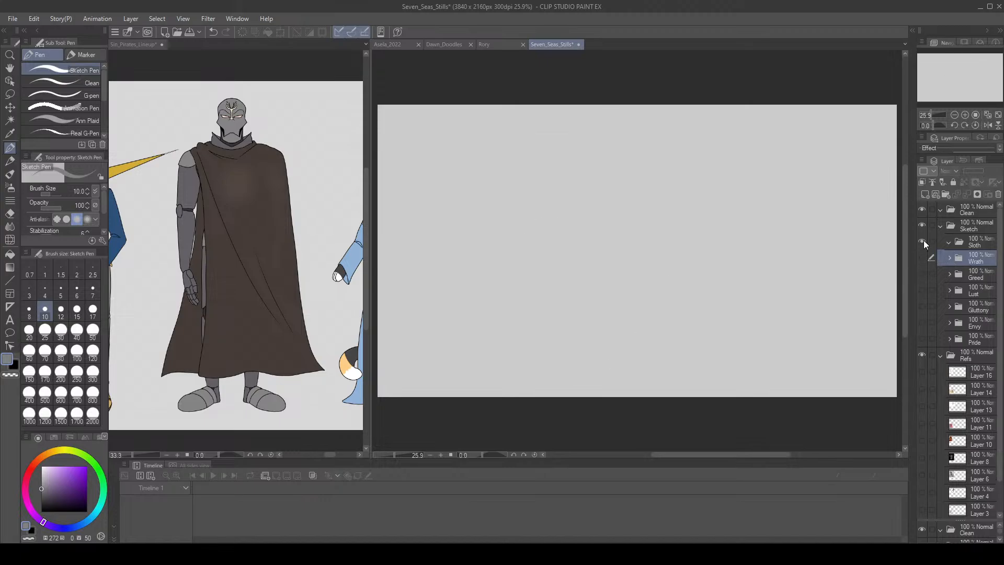
click(953, 241)
click(925, 195)
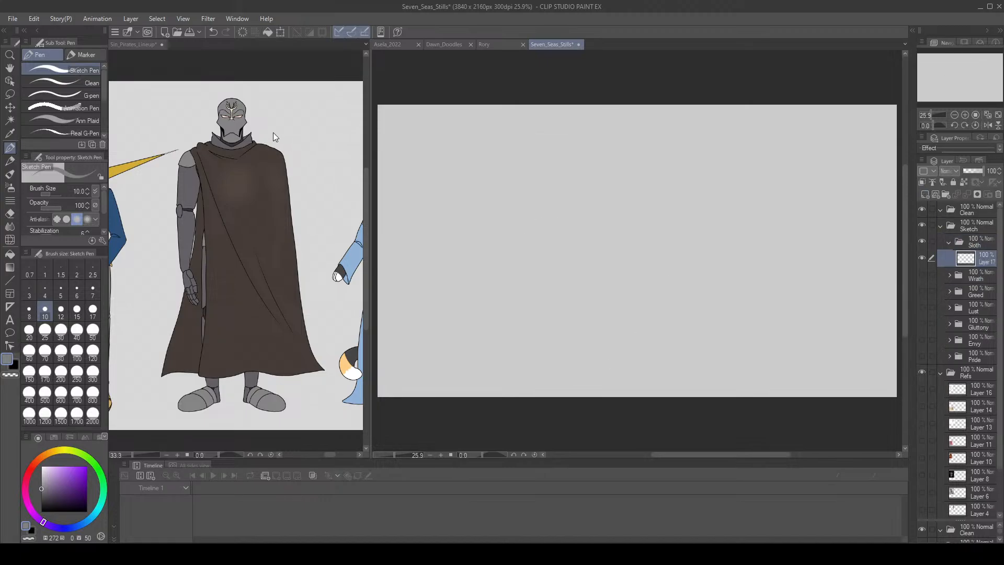
Show the blue-hooded cat character full length in the Sin_Pirates_Lineup document at 48.8% zoom.
click(129, 47)
click(982, 87)
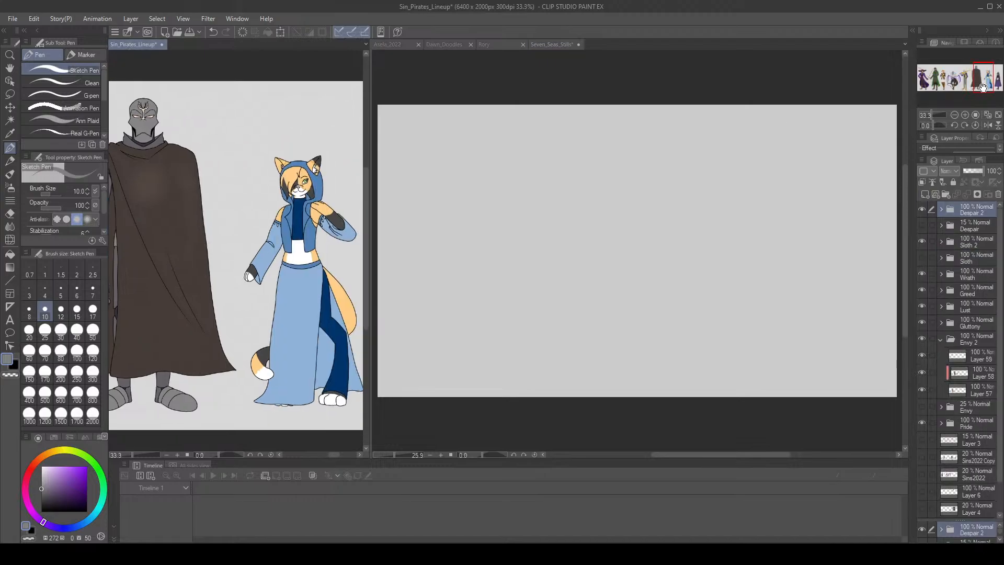
scroll(275, 291, up, 4)
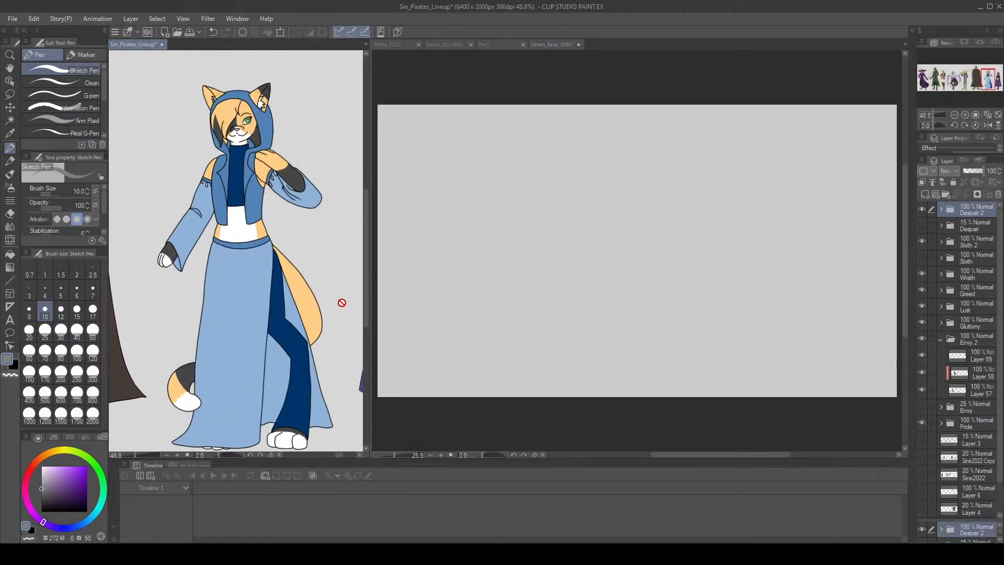
drag(364, 279, 362, 284)
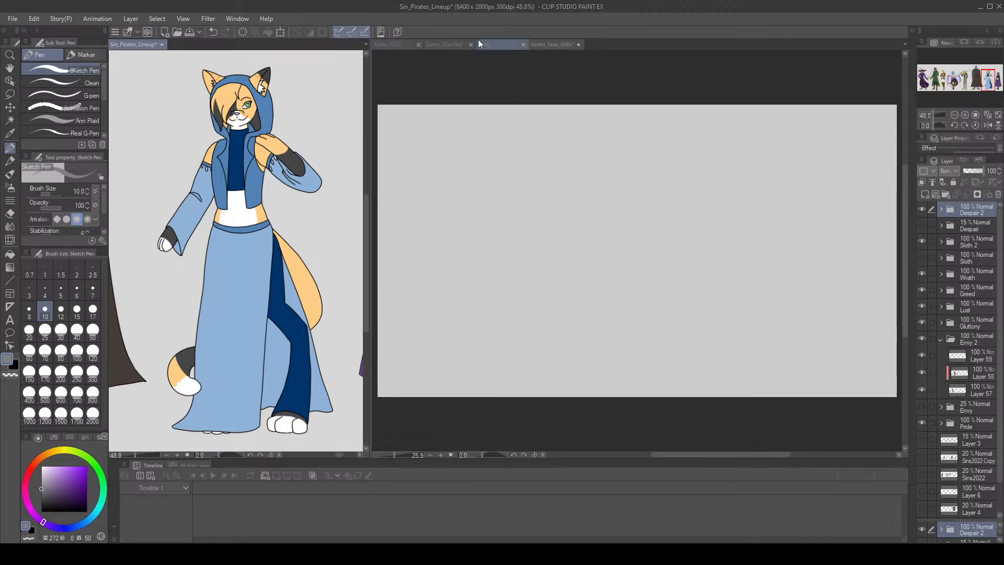
Paste the dancing figure reference into Seven_Seas_Stills and move its layer above Layer 16 in the Refs folder.
click(552, 45)
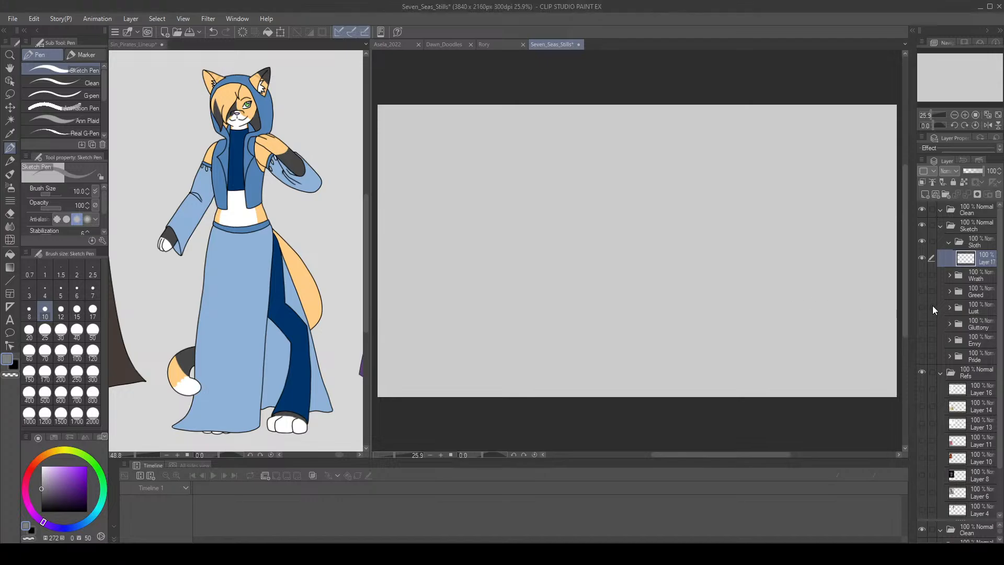
key(ctrl+v)
drag(973, 259, 957, 407)
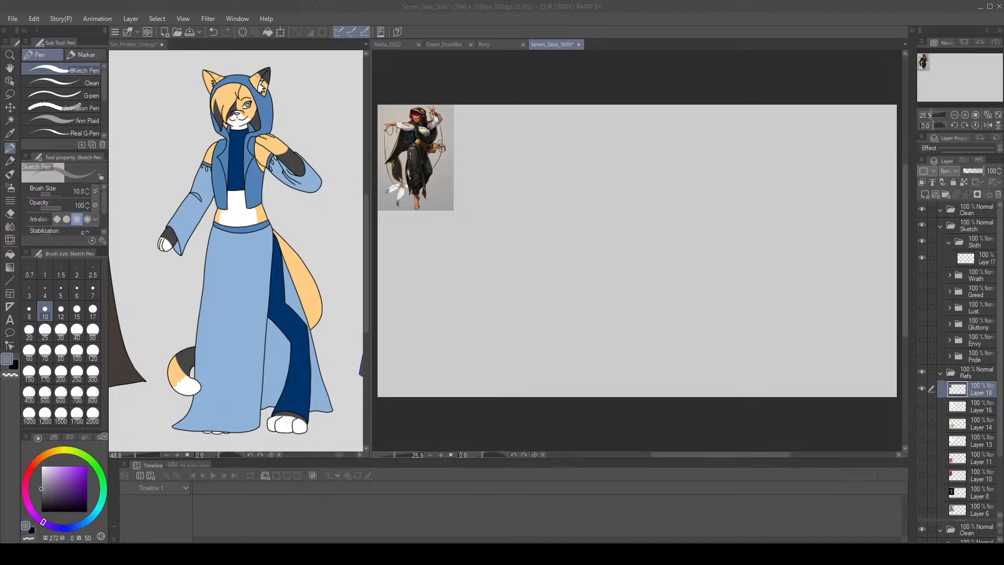
click(406, 444)
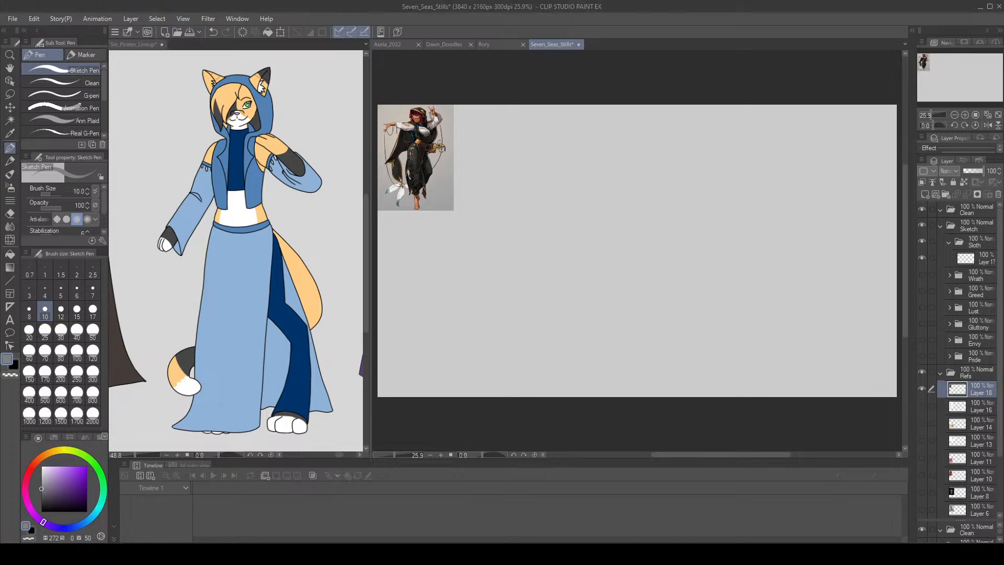
Paste the red-outfit dancer reference above Layer 18 and place it directly below the black-robed dancer.
key(ctrl+v)
click(281, 32)
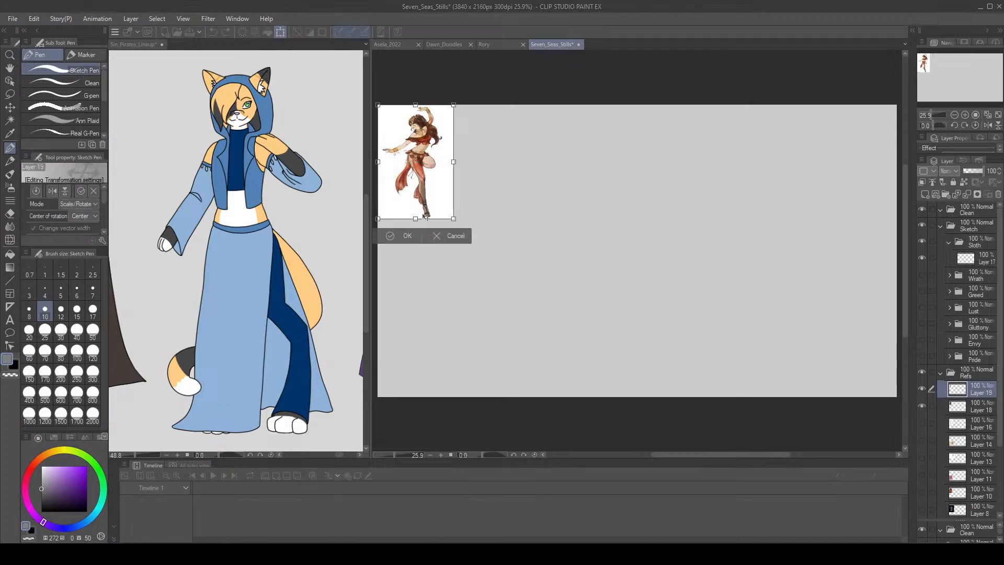
drag(428, 219, 428, 327)
click(403, 346)
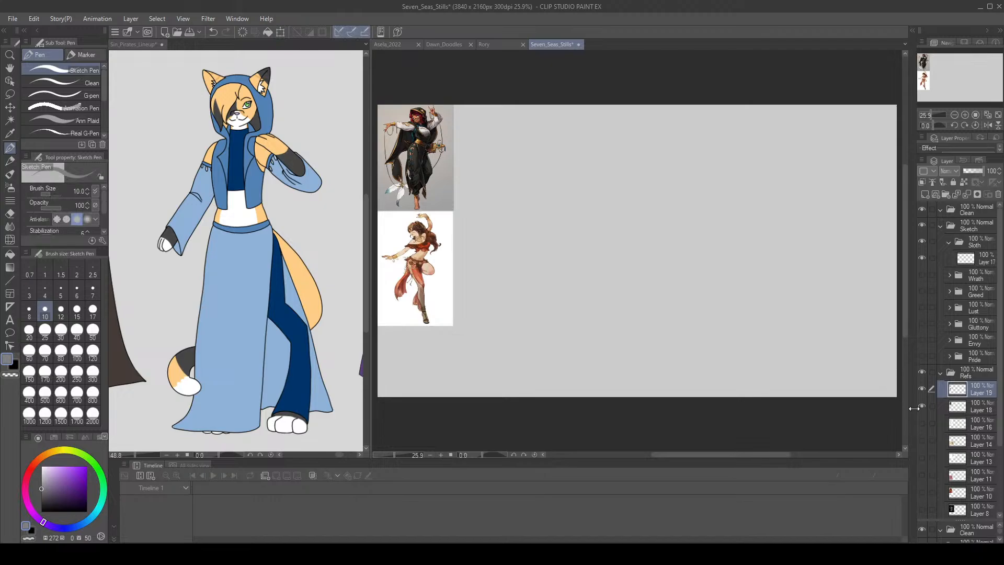
Select Layer 18 together with Layer 19 and scale both dancer references up to fill the canvas height.
click(932, 406)
click(280, 32)
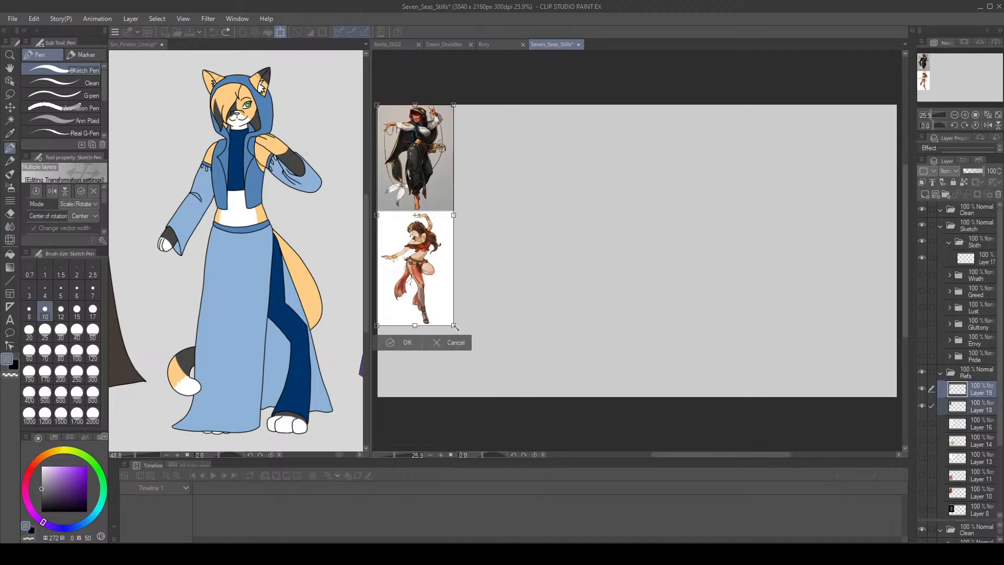
drag(453, 326, 476, 396)
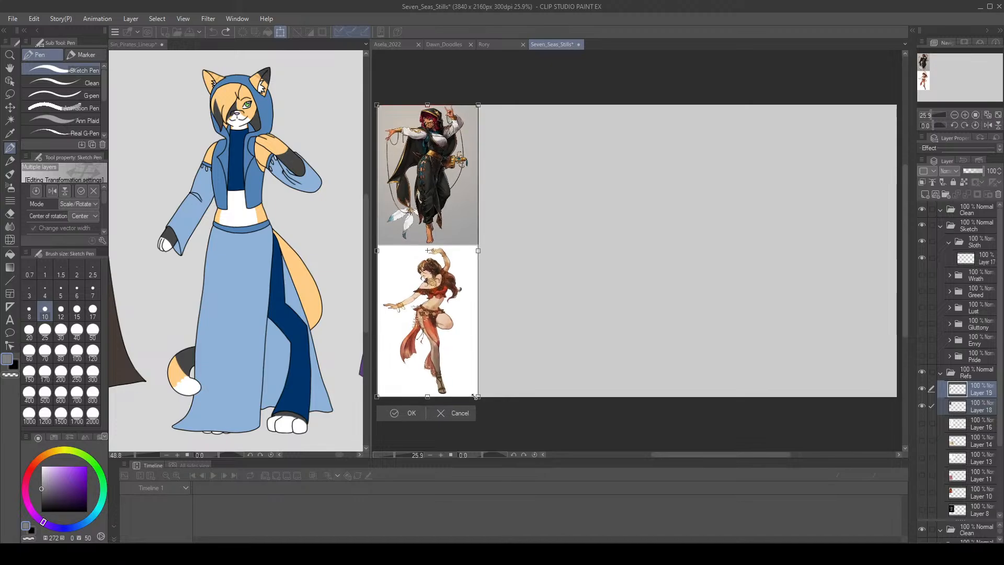
click(401, 412)
Make the raster layer in the Sloth folder active and rough in a small cat-eared head right of the references.
click(969, 390)
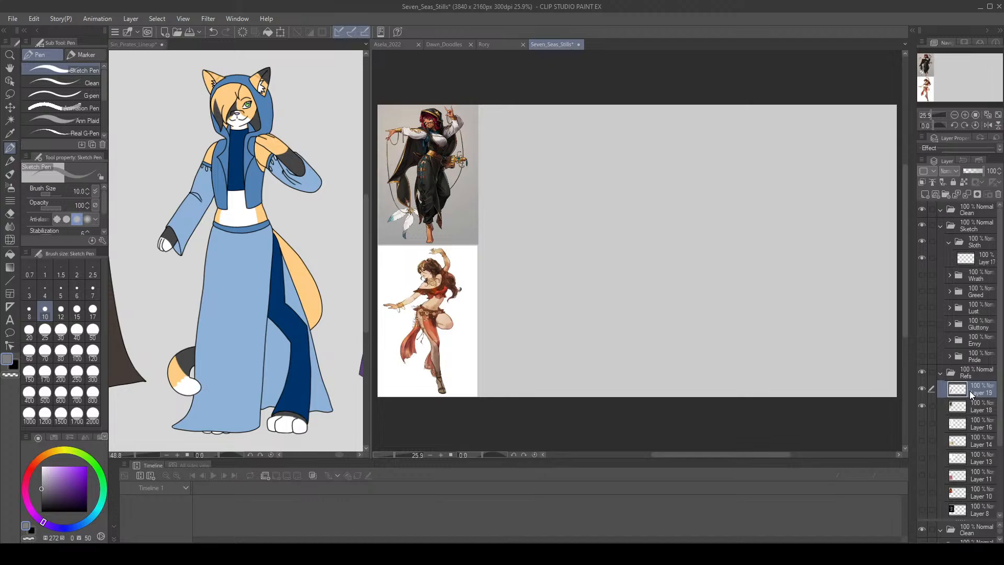
click(968, 263)
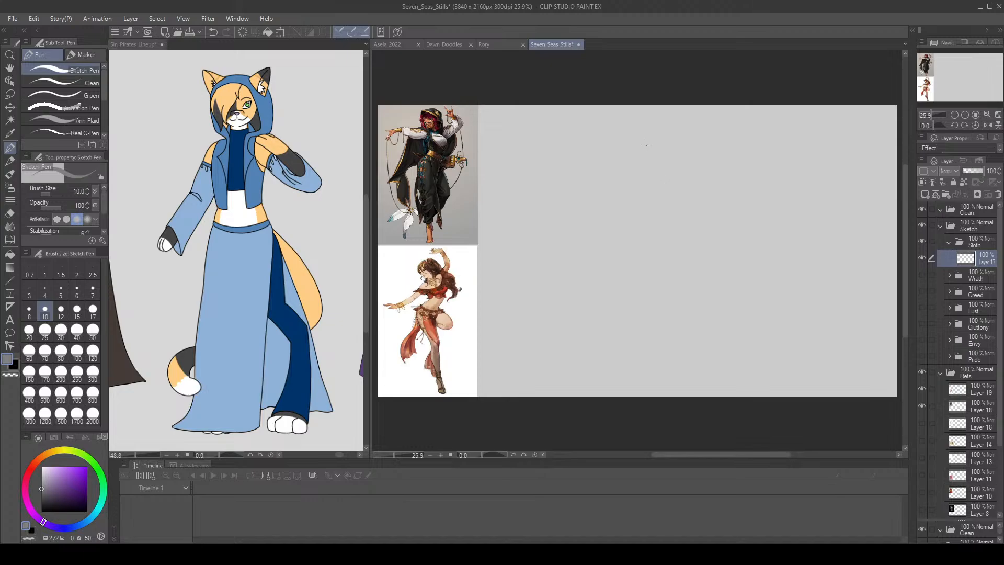
mouse_move(653, 155)
mouse_down()
mouse_move(636, 170)
mouse_move(643, 148)
mouse_move(665, 157)
mouse_move(665, 174)
mouse_move(667, 151)
mouse_up()
key(ctrl+z)
key(ctrl+z)
key(ctrl+z)
key(ctrl+z)
key(ctrl+z)
key(ctrl+z)
key(ctrl+z)
Rough in the curved torso and the hips below Sloth's head, reworking the body curve as needed.
mouse_move(655, 162)
mouse_down()
mouse_move(661, 178)
mouse_move(669, 173)
mouse_move(657, 176)
mouse_move(670, 148)
mouse_move(644, 150)
mouse_move(667, 149)
mouse_move(669, 159)
mouse_move(664, 171)
mouse_move(654, 153)
mouse_move(659, 176)
mouse_move(664, 166)
mouse_move(645, 266)
mouse_move(647, 317)
mouse_up()
key(ctrl+z)
key(ctrl+z)
key(ctrl+z)
key(ctrl+z)
key(ctrl+z)
drag(665, 176, 656, 335)
mouse_move(654, 179)
mouse_down()
mouse_move(659, 199)
mouse_move(647, 194)
mouse_move(661, 192)
mouse_move(656, 184)
mouse_move(671, 202)
mouse_move(672, 182)
mouse_move(654, 220)
mouse_move(661, 236)
mouse_move(651, 228)
mouse_move(665, 223)
mouse_move(660, 199)
mouse_move(641, 229)
mouse_move(655, 246)
mouse_up()
key(ctrl+z)
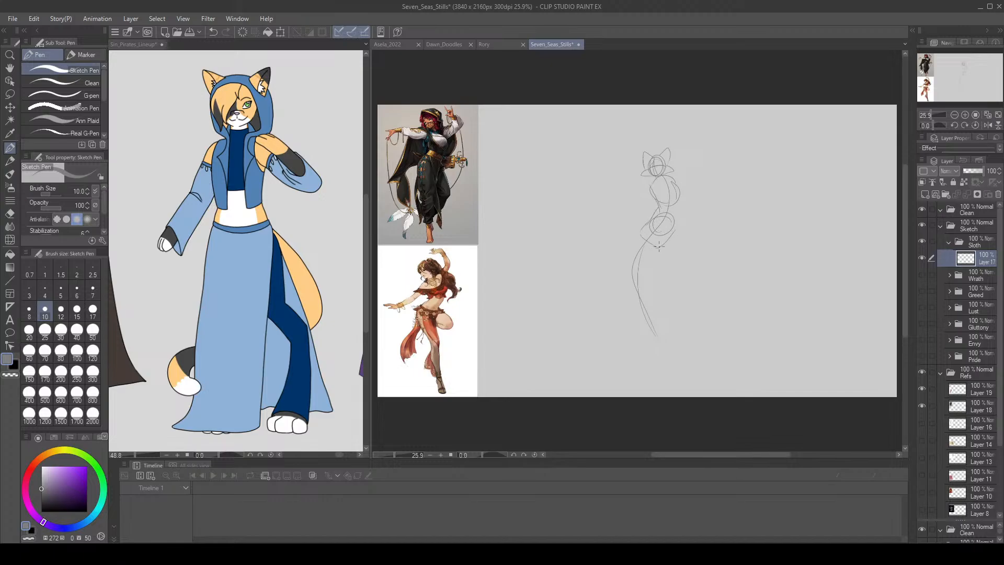
key(ctrl+z)
Sketch Sloth's tilted hips, hip-joint circle and standing leg down to the pointed foot, redrawing strokes that miss the pose.
mouse_move(674, 181)
mouse_down()
mouse_move(671, 229)
mouse_move(644, 229)
mouse_move(664, 238)
mouse_move(645, 254)
mouse_move(648, 307)
mouse_up()
drag(641, 256, 649, 314)
key(ctrl+z)
key(ctrl+z)
drag(646, 235, 654, 285)
key(ctrl+z)
drag(643, 236, 662, 356)
mouse_move(666, 224)
mouse_down()
mouse_move(683, 271)
mouse_move(639, 311)
mouse_up()
drag(673, 280, 649, 311)
key(ctrl+z)
key(ctrl+z)
key(ctrl+z)
key(ctrl+z)
drag(657, 238, 635, 277)
key(ctrl+z)
drag(633, 263, 647, 287)
key(ctrl+z)
key(ctrl+z)
mouse_move(648, 216)
mouse_down()
mouse_move(630, 251)
mouse_move(644, 282)
mouse_up()
key(ctrl+z)
drag(646, 219, 638, 267)
key(ctrl+z)
mouse_move(644, 224)
mouse_down()
mouse_move(635, 257)
mouse_move(662, 274)
mouse_move(649, 299)
mouse_move(643, 288)
mouse_move(665, 340)
mouse_move(652, 357)
mouse_up()
Sketch Sloth's other leg with the knee bent outward and the foot crossing behind the standing leg.
mouse_move(669, 227)
mouse_down()
mouse_move(685, 233)
mouse_move(664, 256)
mouse_move(696, 220)
mouse_up()
key(ctrl+z)
key(ctrl+z)
drag(695, 220, 671, 257)
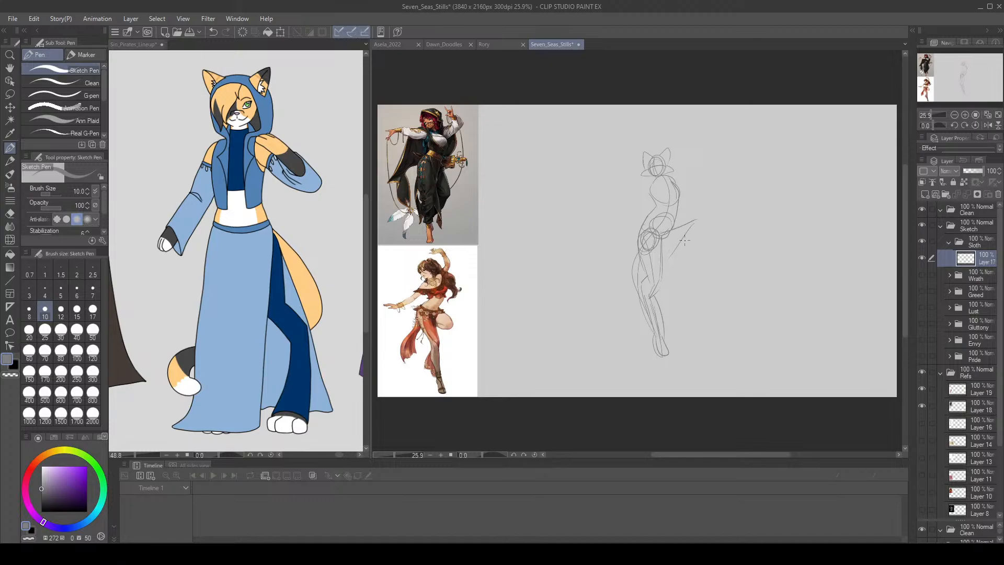
key(ctrl+z)
mouse_move(693, 221)
mouse_down()
mouse_move(679, 250)
mouse_move(692, 257)
mouse_move(675, 268)
mouse_move(688, 264)
mouse_move(664, 261)
mouse_move(641, 281)
mouse_move(632, 307)
mouse_up()
key(ctrl+z)
key(ctrl+z)
key(ctrl+z)
mouse_move(644, 300)
mouse_down()
mouse_move(630, 316)
mouse_move(638, 311)
mouse_up()
Sketch Sloth's arms, one arched above the head and the other stretched out low to the side.
mouse_move(654, 182)
mouse_down()
mouse_move(600, 208)
mouse_move(684, 175)
mouse_move(656, 133)
mouse_move(663, 128)
mouse_move(687, 156)
mouse_move(633, 192)
mouse_move(660, 187)
mouse_move(625, 191)
mouse_move(652, 196)
mouse_move(656, 183)
mouse_move(629, 195)
mouse_up()
key(ctrl+z)
key(ctrl+z)
key(ctrl+z)
key(ctrl+z)
key(ctrl+z)
key(ctrl+z)
mouse_move(623, 197)
mouse_down()
mouse_move(646, 195)
mouse_move(591, 213)
mouse_up()
drag(632, 197, 574, 215)
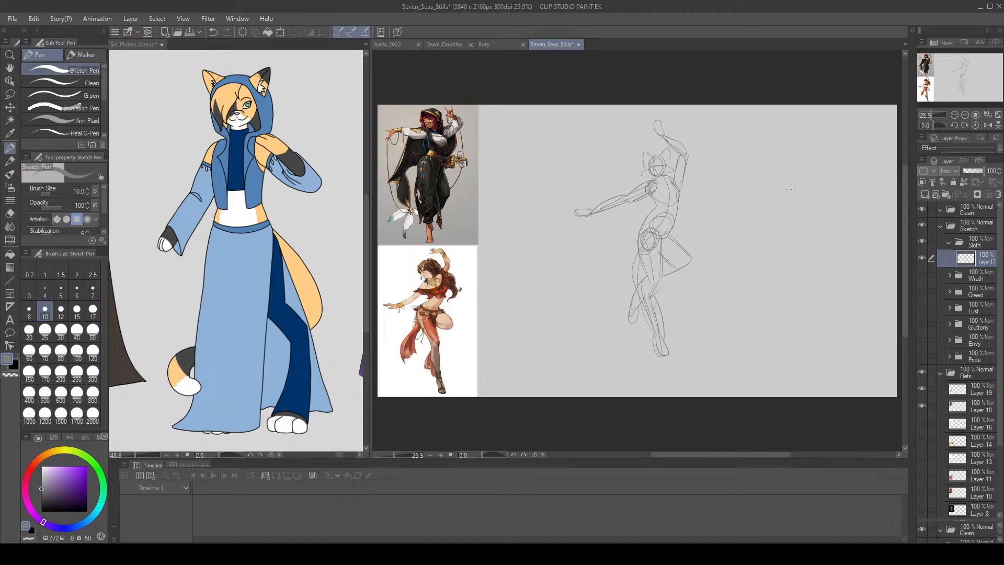
Draw Sloth's waistband and a long skirt panel sweeping out behind the standing leg.
drag(675, 216, 650, 212)
key(ctrl+z)
mouse_move(656, 200)
mouse_down()
mouse_move(638, 238)
mouse_move(577, 300)
mouse_move(623, 315)
mouse_up()
drag(656, 267, 617, 315)
key(ctrl+z)
key(ctrl+z)
key(ctrl+z)
key(ctrl+z)
mouse_move(655, 207)
mouse_down()
mouse_move(674, 222)
mouse_move(652, 216)
mouse_move(677, 218)
mouse_move(652, 216)
mouse_up()
key(ctrl+z)
drag(654, 252, 597, 276)
key(ctrl+z)
drag(660, 254, 604, 289)
mouse_move(652, 224)
mouse_down()
mouse_move(579, 258)
mouse_move(580, 310)
mouse_up()
drag(586, 303, 612, 261)
Add the loose sleeve to Sloth's raised arm and draw the hood around the head.
mouse_move(674, 150)
mouse_down()
mouse_move(693, 144)
mouse_move(687, 194)
mouse_up()
key(ctrl+z)
key(ctrl+z)
drag(674, 132, 692, 149)
mouse_move(646, 186)
mouse_down()
mouse_move(594, 204)
mouse_move(604, 227)
mouse_move(599, 210)
mouse_move(617, 220)
mouse_move(672, 166)
mouse_move(649, 151)
mouse_move(644, 173)
mouse_up()
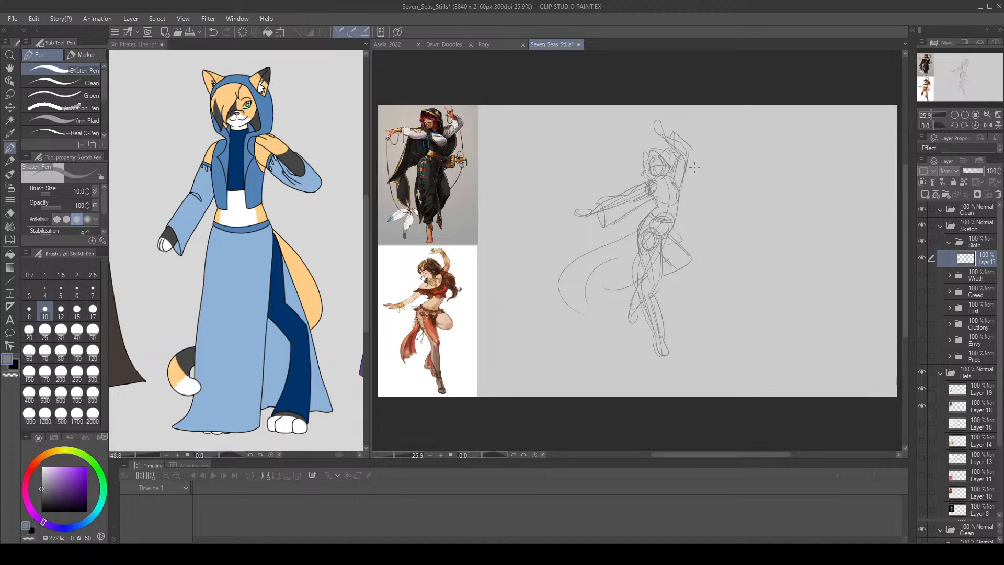
Close the end of Sloth's sweeping skirt with a curved, folded hem.
drag(587, 315, 632, 265)
key(ctrl+z)
drag(593, 324, 613, 293)
mouse_move(589, 320)
mouse_down()
mouse_move(610, 287)
mouse_move(581, 327)
mouse_up()
key(ctrl+z)
mouse_move(554, 291)
mouse_down()
mouse_move(593, 317)
mouse_move(618, 290)
mouse_move(604, 301)
mouse_move(636, 290)
mouse_up()
Move the Sloth sketch slightly lower on the canvas and hide the Layer 18 and Layer 19 references.
key(k)
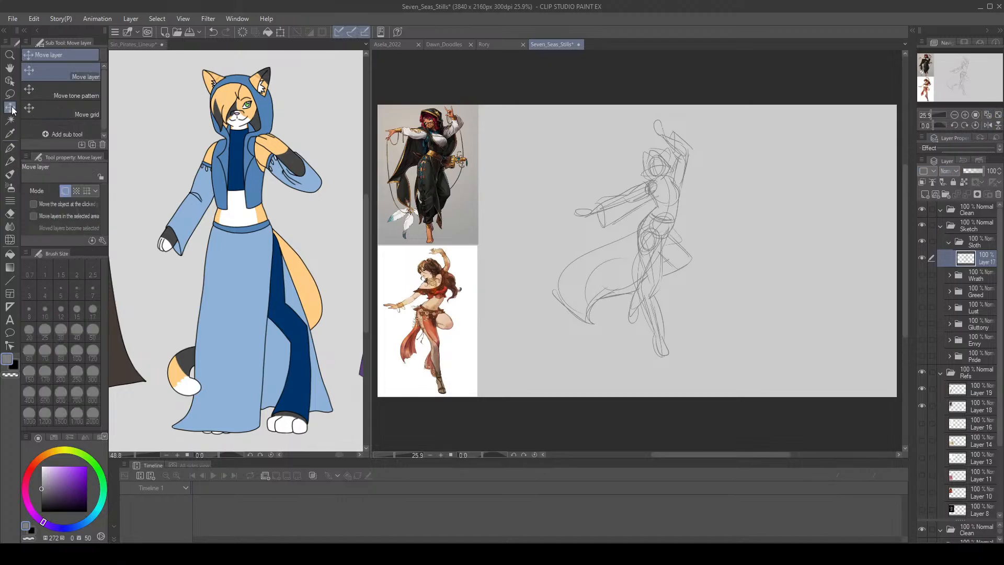
drag(626, 209, 638, 234)
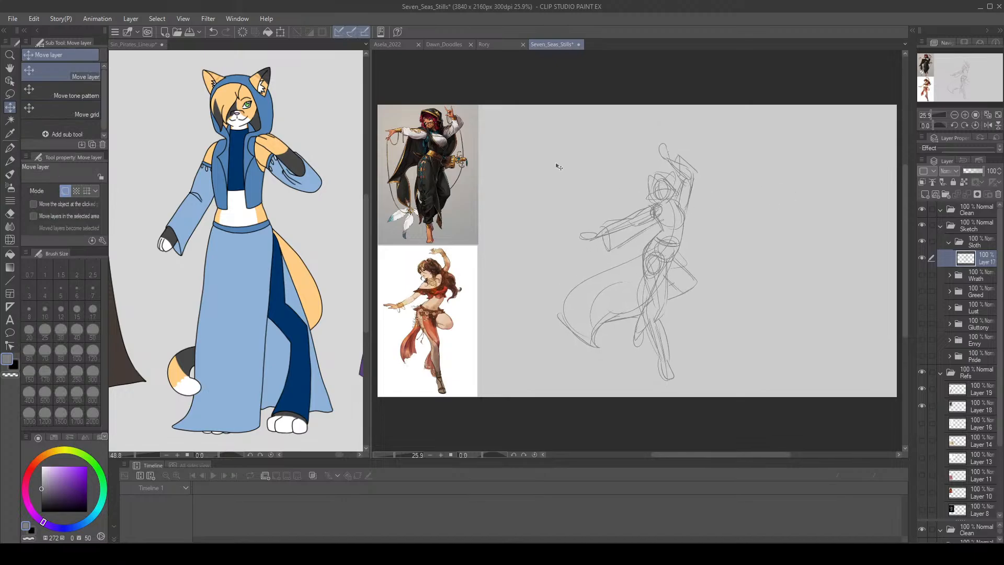
click(923, 389)
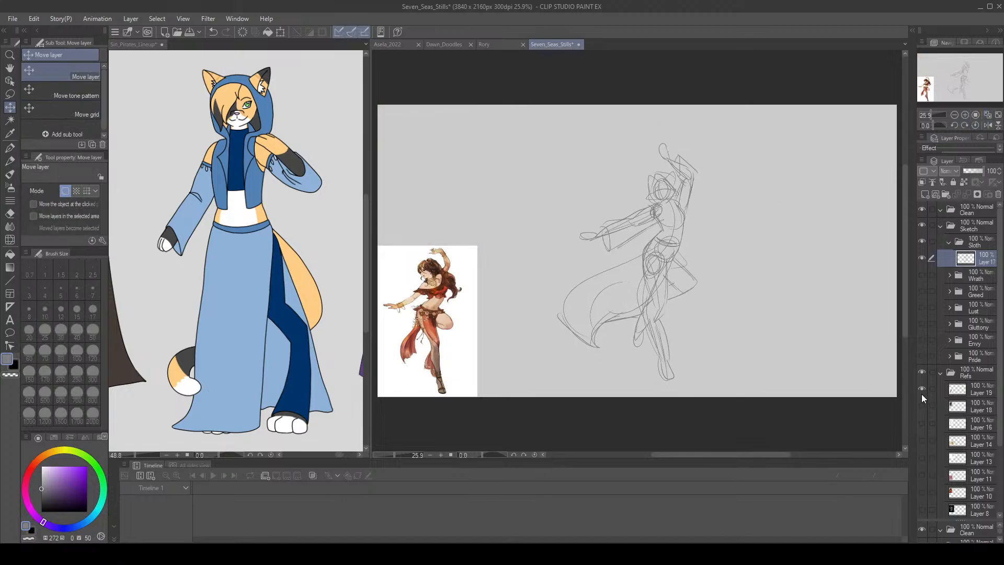
click(922, 389)
click(922, 389)
click(922, 406)
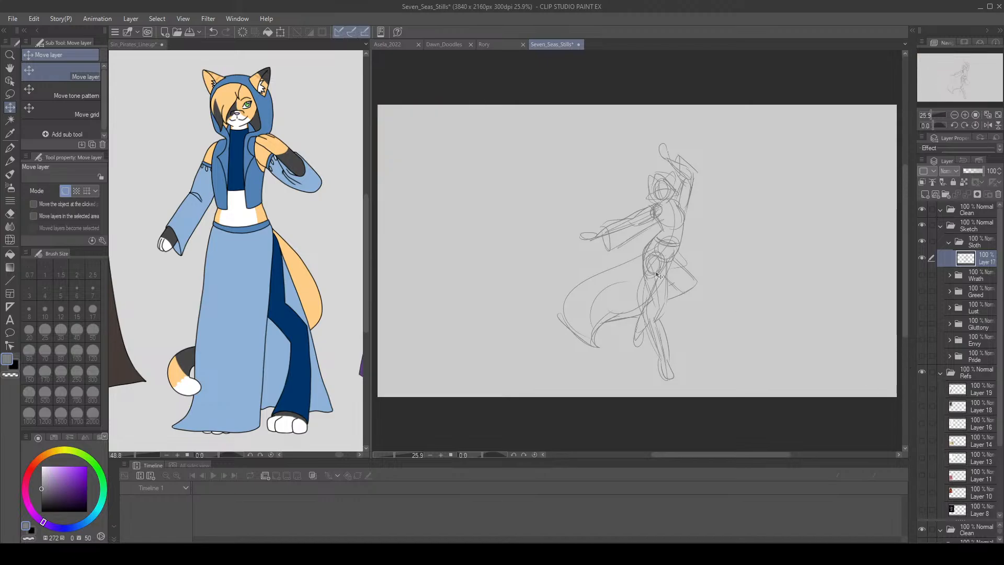
Show the finned character in the brown cloak and purple skirt full length in Sin_Pirates_Lineup at 50% zoom.
click(139, 43)
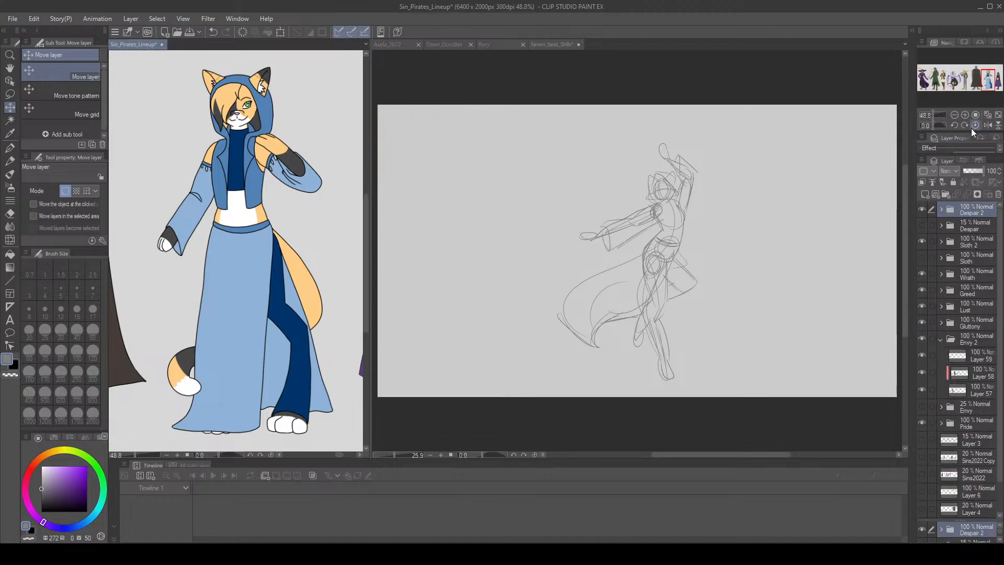
click(964, 115)
click(964, 114)
click(963, 114)
click(962, 115)
click(962, 115)
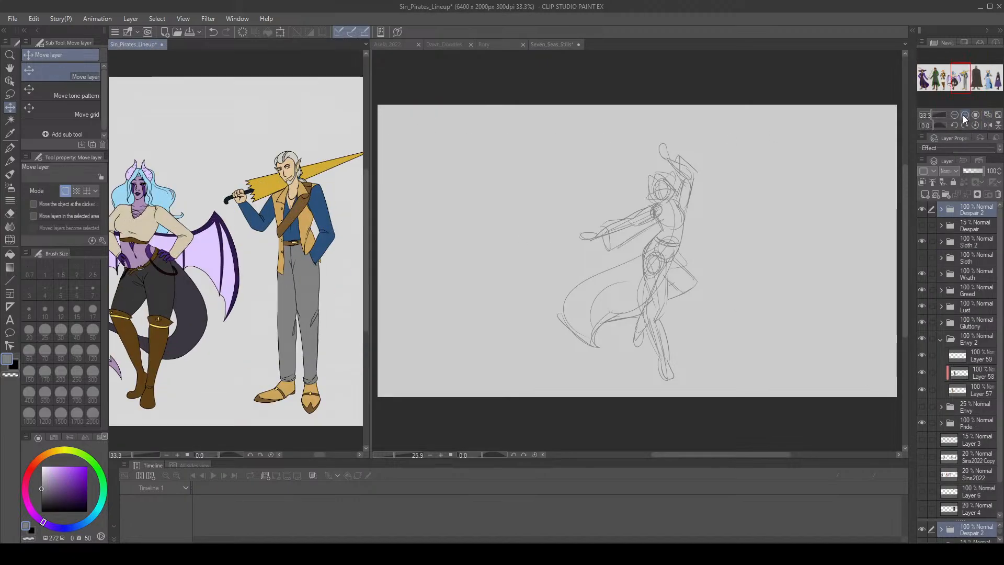
click(962, 115)
drag(957, 90, 996, 82)
click(954, 114)
click(965, 115)
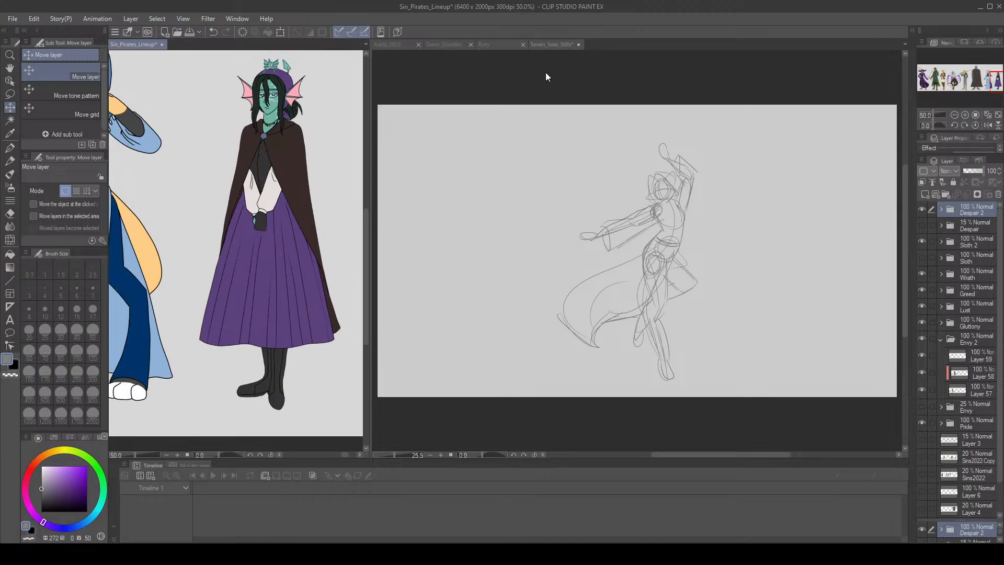
Return to Seven_Seas_Stills and rework the sleeve around Sloth's raised elbow with the Sketch Pen and Hard eraser.
click(556, 43)
click(964, 115)
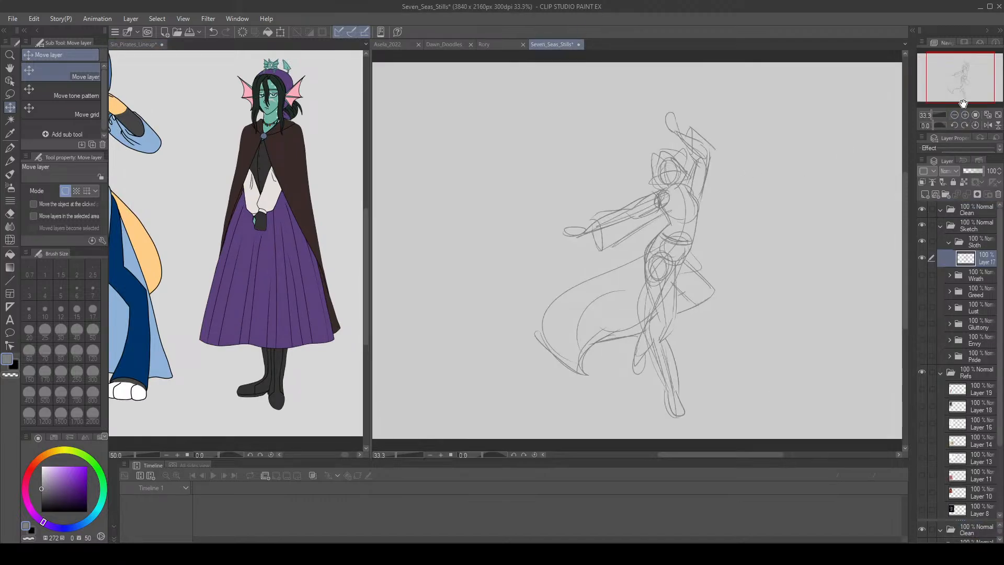
drag(953, 77, 962, 81)
click(10, 147)
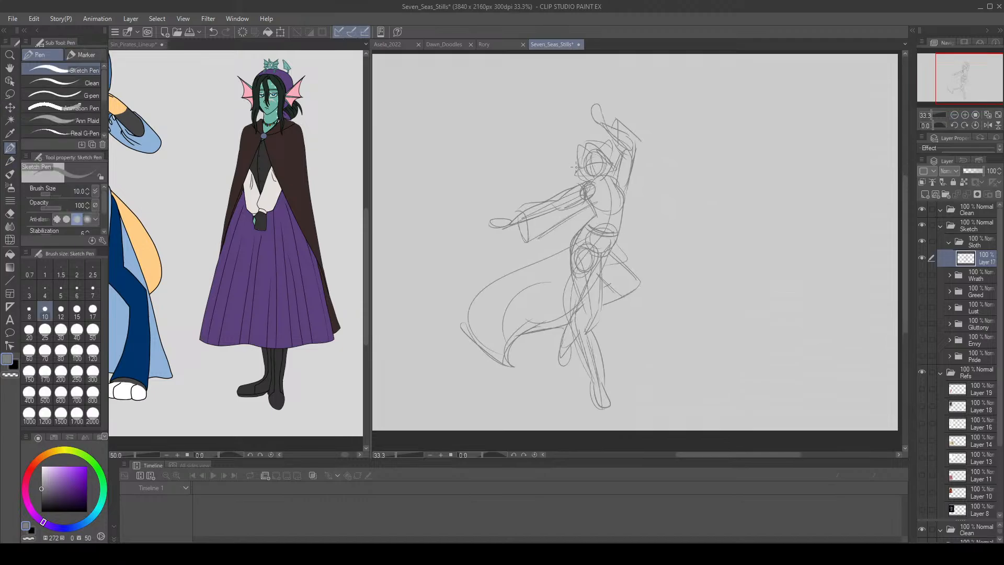
mouse_move(636, 144)
mouse_down()
mouse_move(632, 178)
mouse_move(641, 155)
mouse_move(622, 123)
mouse_move(638, 142)
mouse_move(632, 175)
mouse_up()
key(e)
key(p)
key(e)
mouse_move(630, 130)
mouse_down()
mouse_move(613, 116)
mouse_move(630, 132)
mouse_up()
key(p)
key(e)
key(ctrl+z)
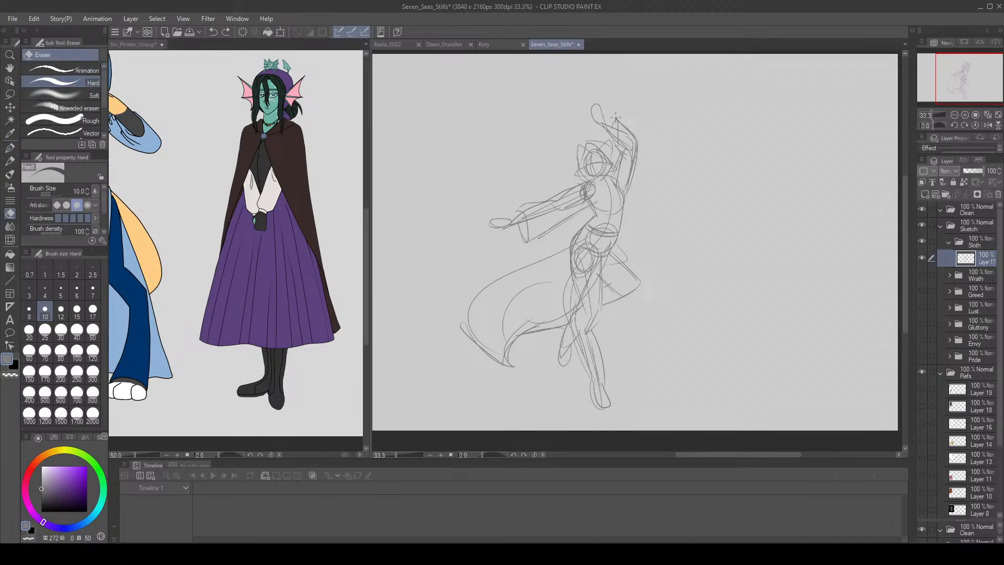
mouse_move(638, 136)
mouse_down()
mouse_move(626, 128)
mouse_move(639, 145)
mouse_move(624, 120)
mouse_up()
key(p)
key(ctrl+z)
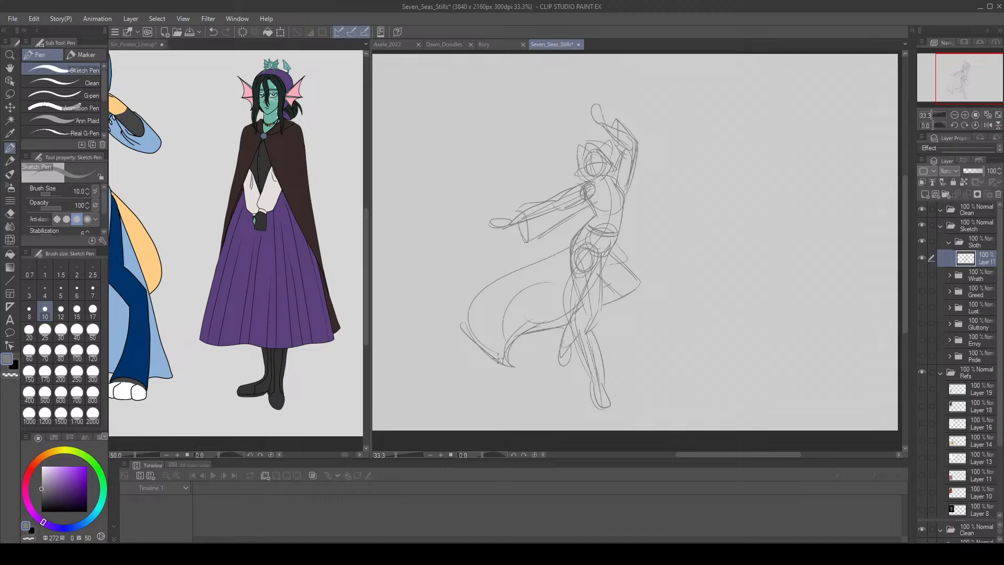
drag(475, 332, 492, 355)
mouse_move(470, 323)
mouse_down()
mouse_move(500, 357)
mouse_move(481, 343)
mouse_move(496, 348)
mouse_up()
key(ctrl+z)
key(ctrl+z)
Draw a row of parallel curved diagonal lines across Sloth's sweeping skirt from the hem up to the hip.
drag(485, 298, 505, 338)
mouse_move(494, 291)
mouse_down()
mouse_move(515, 329)
mouse_move(522, 320)
mouse_up()
drag(515, 284, 540, 310)
drag(534, 273, 552, 306)
drag(542, 274, 564, 299)
drag(553, 266, 572, 298)
drag(576, 254, 593, 281)
mouse_move(585, 233)
mouse_down()
mouse_move(610, 253)
mouse_move(511, 272)
mouse_move(578, 256)
mouse_up()
Cross the skirt's diagonals with opposing curved lines to form a net pattern and add a stroke behind the hip.
mouse_move(583, 232)
mouse_down()
mouse_move(561, 269)
mouse_move(545, 272)
mouse_up()
drag(551, 252, 522, 283)
mouse_move(523, 272)
mouse_down()
mouse_move(474, 314)
mouse_move(484, 357)
mouse_up()
drag(516, 297, 499, 358)
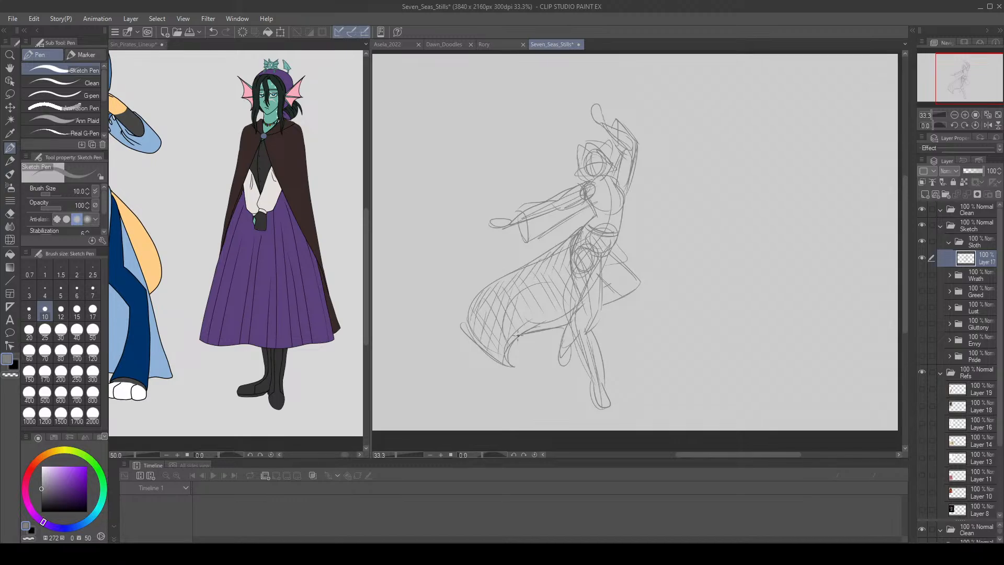
drag(532, 281, 518, 328)
mouse_move(558, 262)
mouse_down()
mouse_move(544, 320)
mouse_move(564, 284)
mouse_up()
drag(579, 269, 576, 290)
mouse_move(610, 236)
mouse_down()
mouse_move(602, 251)
mouse_move(628, 264)
mouse_up()
Save the document, and collapse and hide the Sloth folder.
click(987, 114)
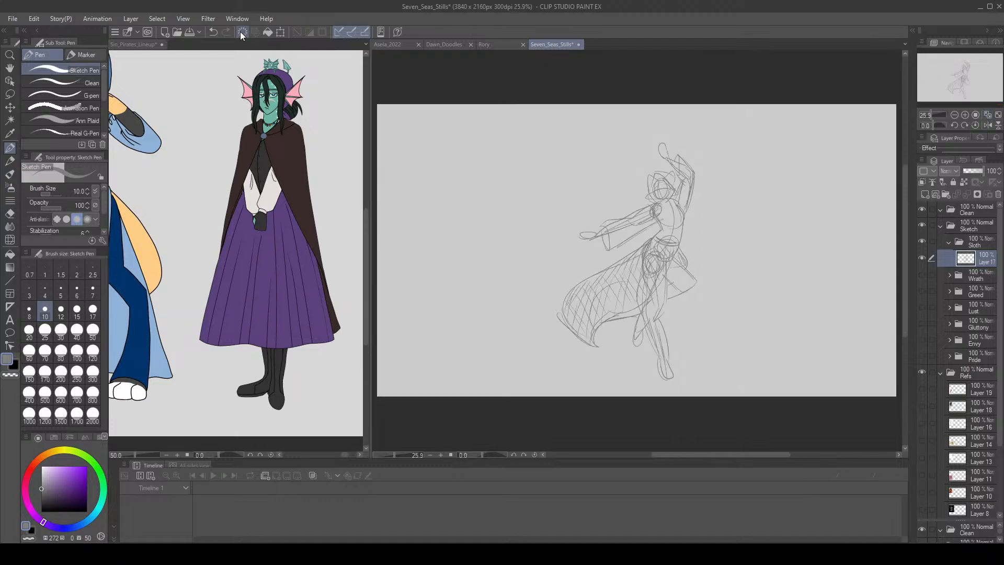
click(200, 32)
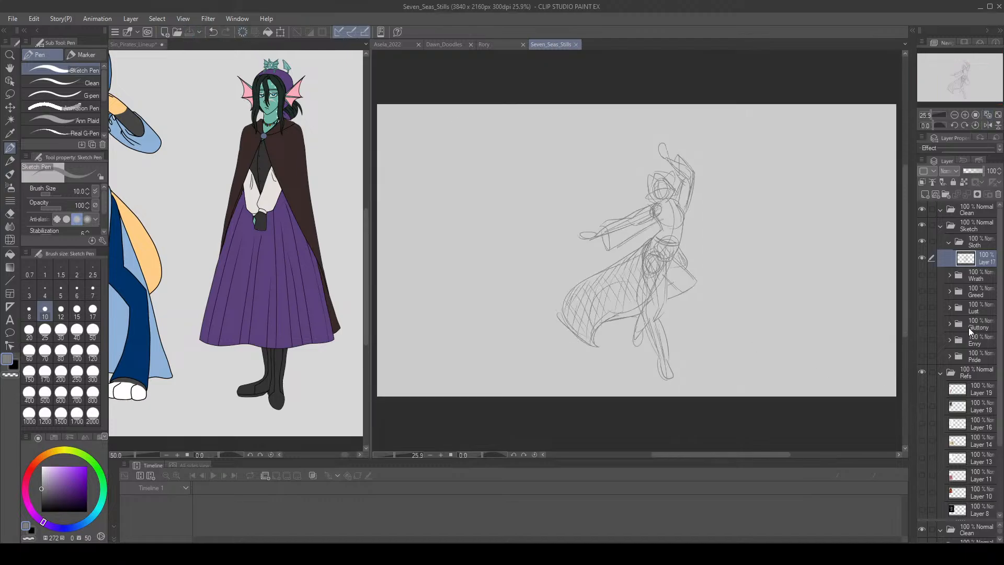
click(948, 244)
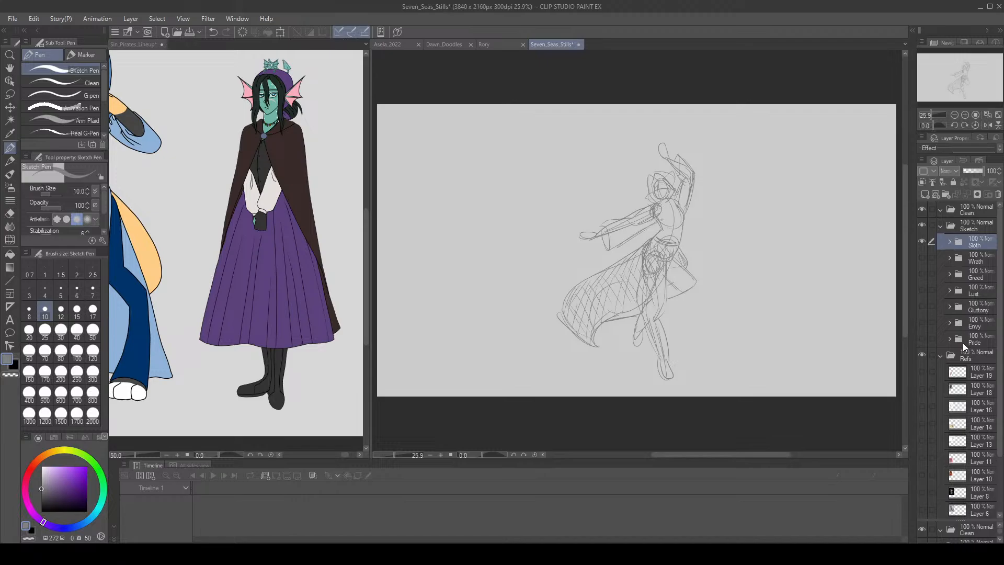
click(921, 242)
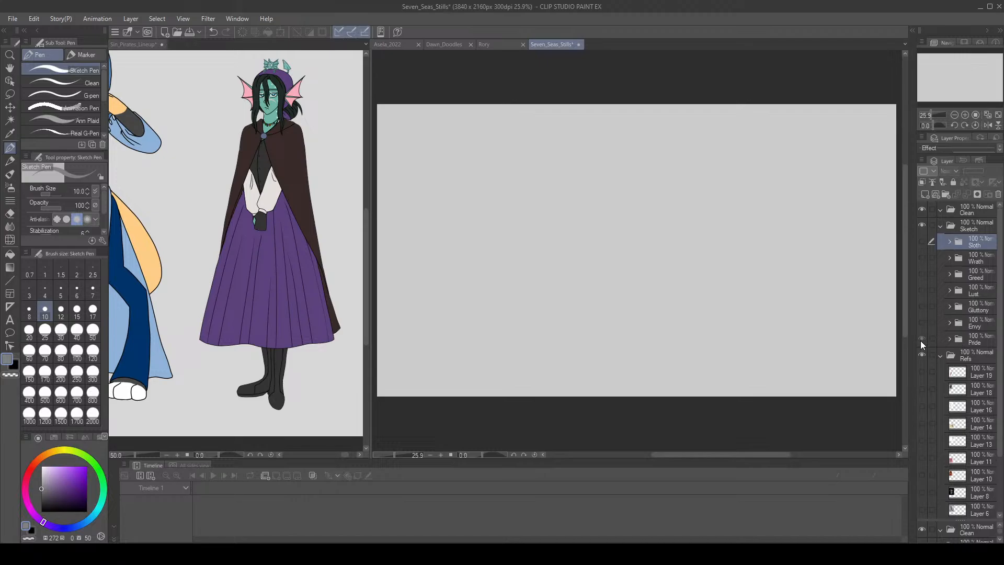
Show and expand the Pride folder and lower its Layer 1 sketch's opacity to about 20%.
click(922, 339)
click(949, 339)
click(966, 356)
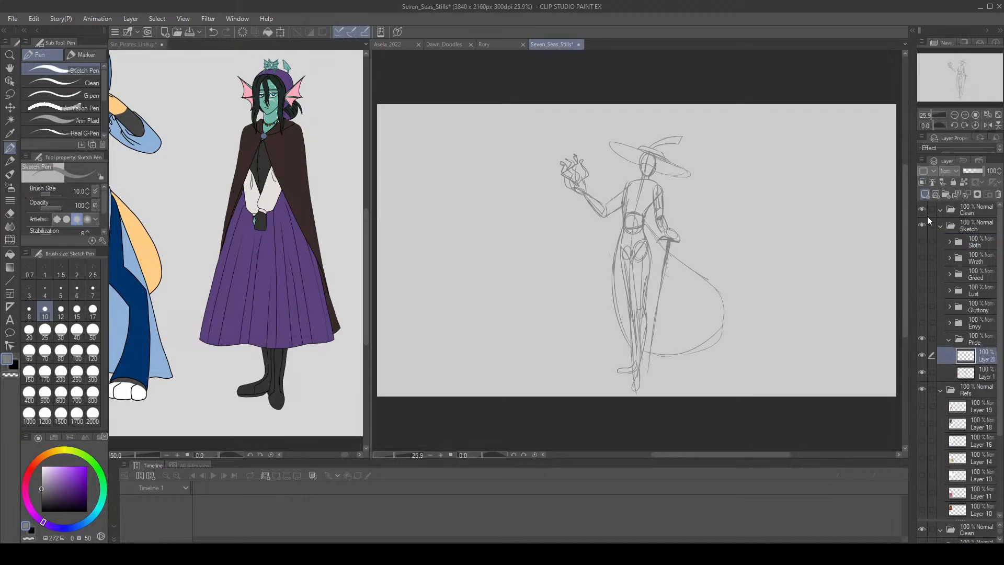
click(967, 372)
click(969, 173)
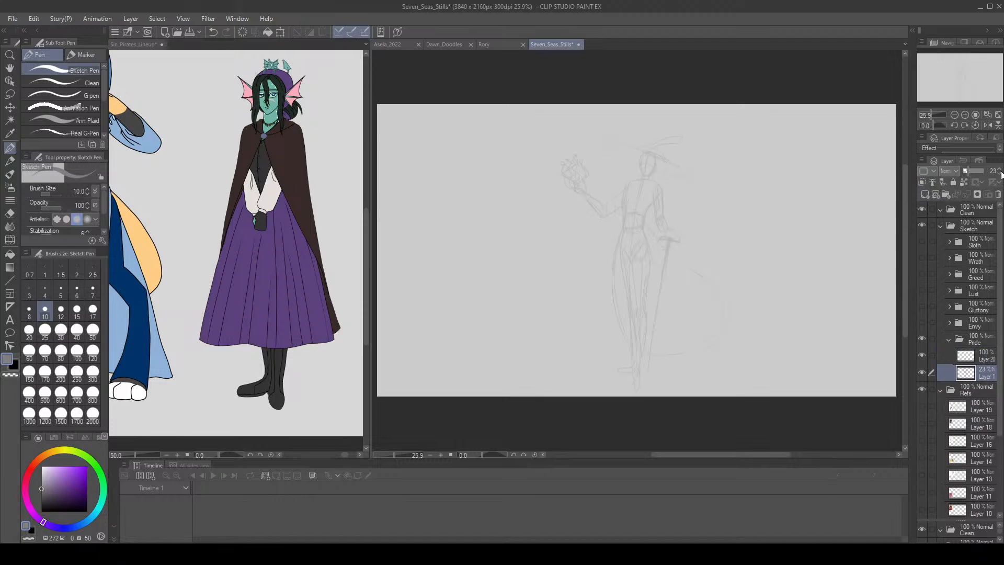
click(999, 174)
click(999, 173)
click(999, 174)
Show the purple-coated pirate with the feathered hat in Sin_Pirates_Lineup as the costume reference.
click(148, 42)
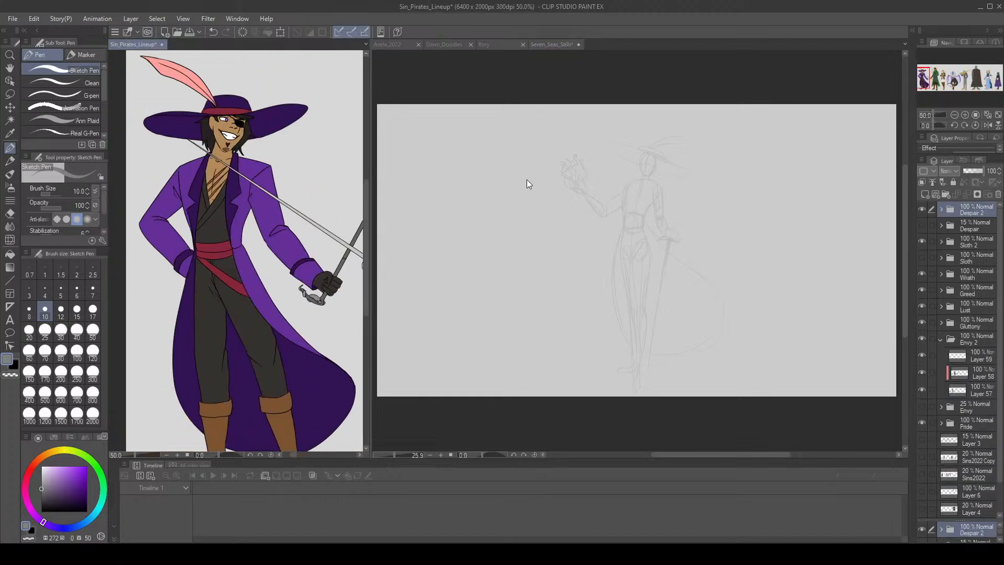
Return to the Seven_Seas_Stills drawing and set up the G-pen in black at size 4 for Pride's head.
click(526, 184)
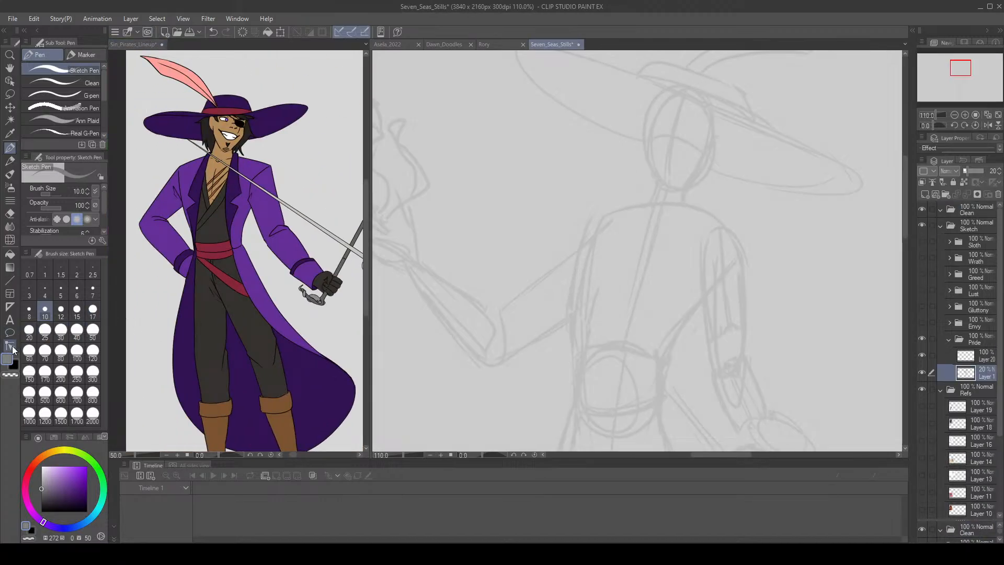
click(14, 364)
click(87, 77)
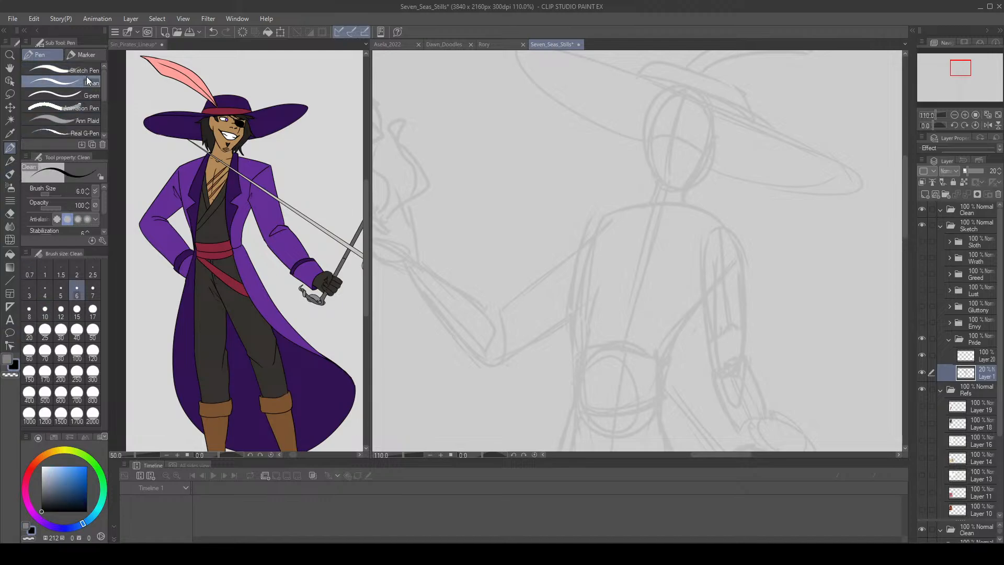
click(86, 92)
scroll(863, 214, up, 2)
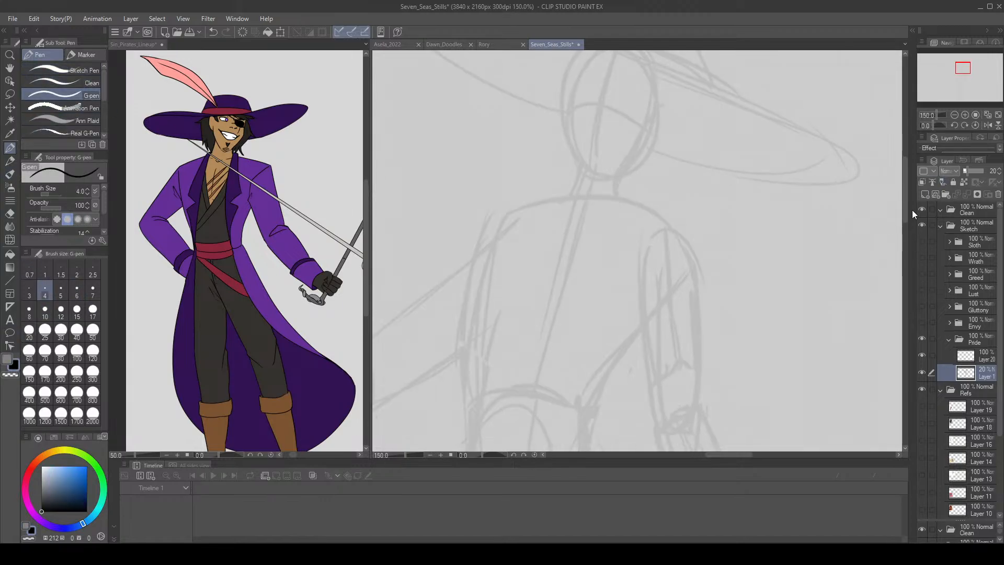
drag(905, 209, 905, 193)
scroll(573, 272, up, 3)
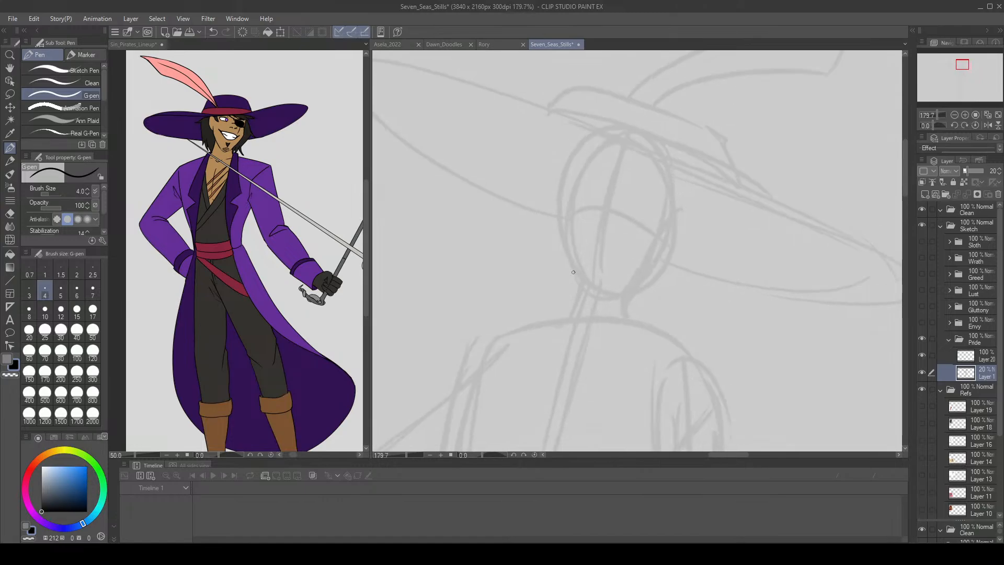
Lower the Pride rough sketch's opacity to 15% and make the empty layer above it active for line work.
drag(583, 148, 565, 184)
key(ctrl+z)
click(999, 173)
click(1000, 173)
click(974, 356)
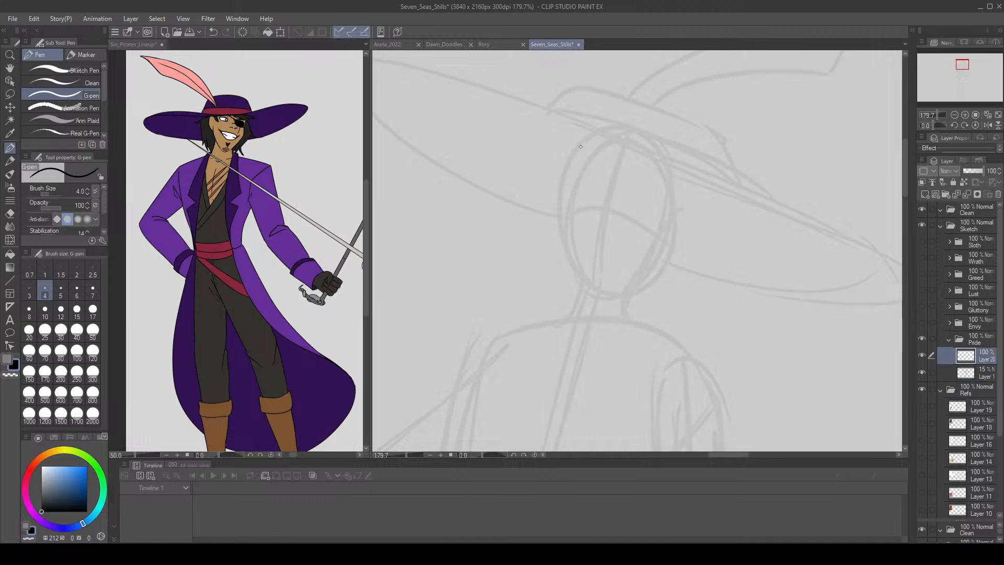
Ink the face contour from the forehead down the cheek and around the chin to the back of the jaw.
mouse_move(580, 146)
mouse_down()
mouse_move(567, 174)
mouse_move(570, 212)
mouse_up()
key(ctrl+z)
mouse_move(567, 174)
mouse_down()
mouse_move(573, 258)
mouse_move(606, 295)
mouse_move(580, 287)
mouse_move(628, 297)
mouse_move(656, 267)
mouse_up()
key(ctrl+z)
mouse_move(619, 296)
mouse_down()
mouse_move(670, 240)
mouse_move(613, 238)
mouse_up()
click(9, 108)
click(15, 149)
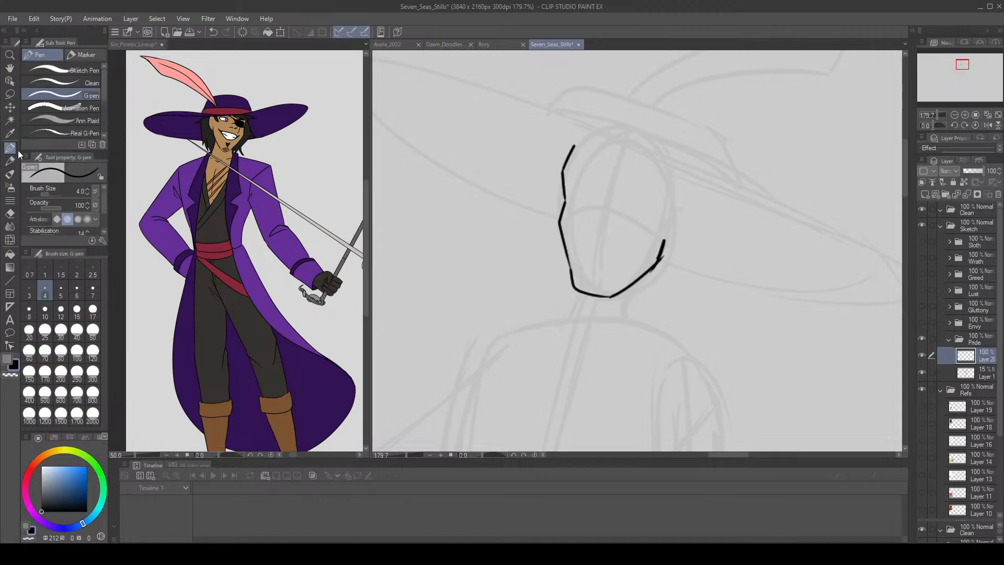
Erase and redraw the chin and jawline as a cleaner, slightly narrower curve.
key(e)
mouse_move(651, 274)
mouse_down()
mouse_move(661, 240)
mouse_move(653, 273)
mouse_move(659, 239)
mouse_move(606, 298)
mouse_move(653, 263)
mouse_move(605, 292)
mouse_move(643, 274)
mouse_move(653, 263)
mouse_move(599, 296)
mouse_up()
key(p)
key(ctrl+z)
key(e)
key(p)
key(e)
key(p)
key(ctrl+z)
key(ctrl+z)
key(ctrl+z)
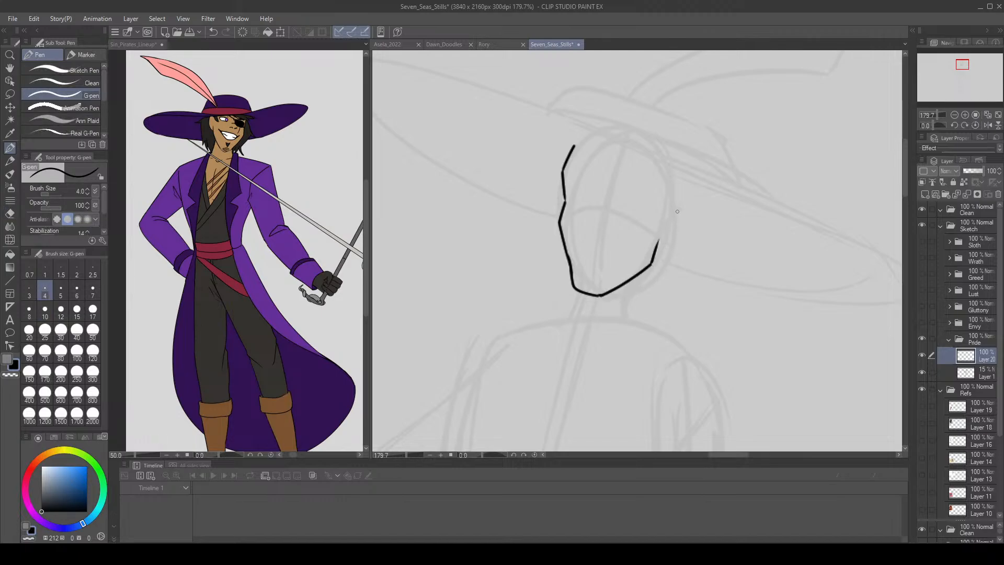
Draw the ear behind the jaw, and rotate the whole head outline slightly clockwise.
mouse_move(671, 208)
mouse_down()
mouse_move(689, 213)
mouse_move(667, 243)
mouse_up()
click(280, 32)
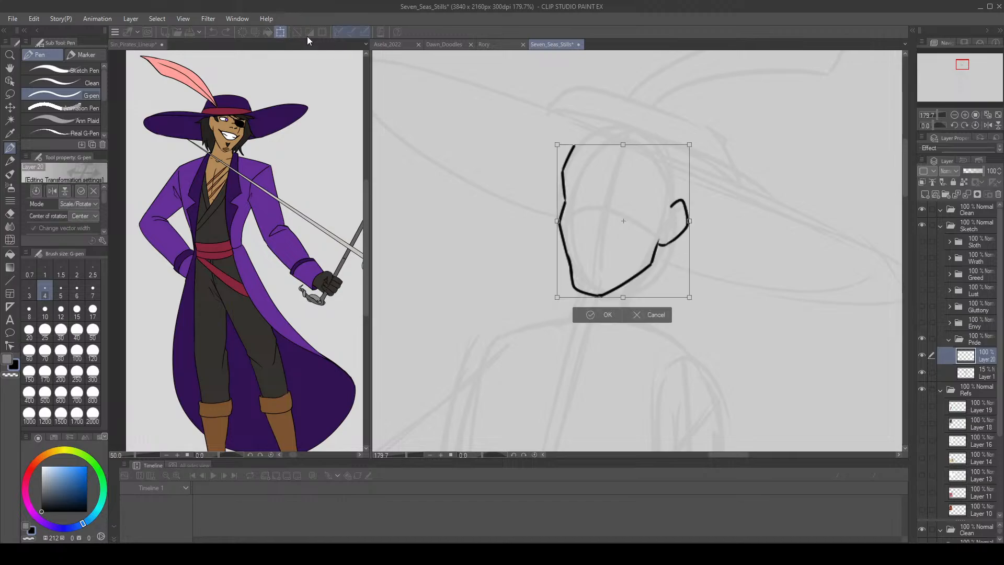
drag(750, 250, 748, 261)
drag(643, 259, 645, 260)
click(600, 319)
Erase the chin section and redraw it as a smooth curve joining the cheek to the jaw.
key(e)
drag(574, 289, 601, 293)
key(p)
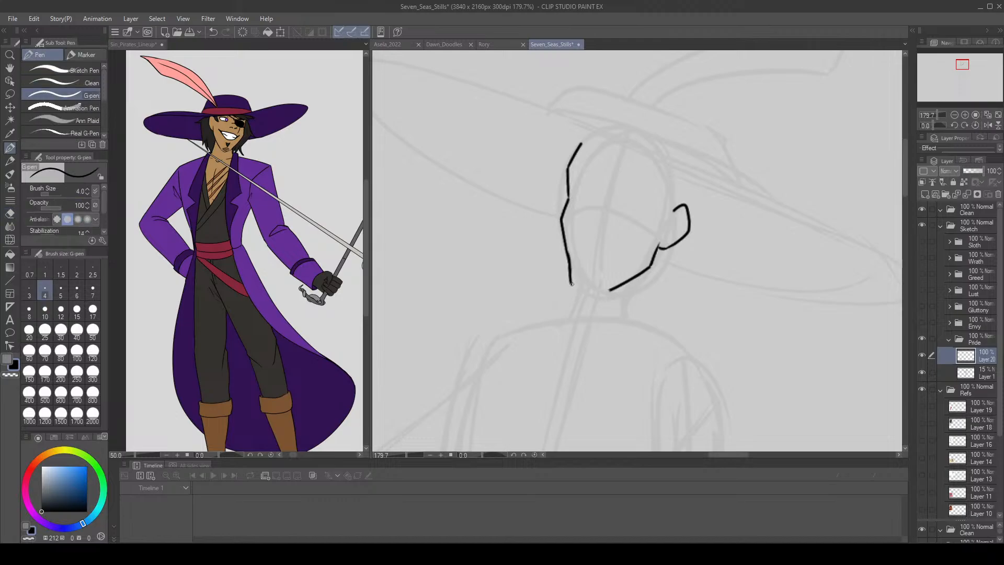
mouse_move(572, 284)
mouse_down()
mouse_move(595, 295)
mouse_move(646, 271)
mouse_up()
key(ctrl+z)
key(ctrl+z)
key(ctrl+z)
key(ctrl+z)
mouse_move(595, 290)
mouse_down()
mouse_move(652, 265)
mouse_move(582, 290)
mouse_move(599, 292)
mouse_move(578, 288)
mouse_up()
key(ctrl+z)
key(ctrl+z)
key(ctrl+z)
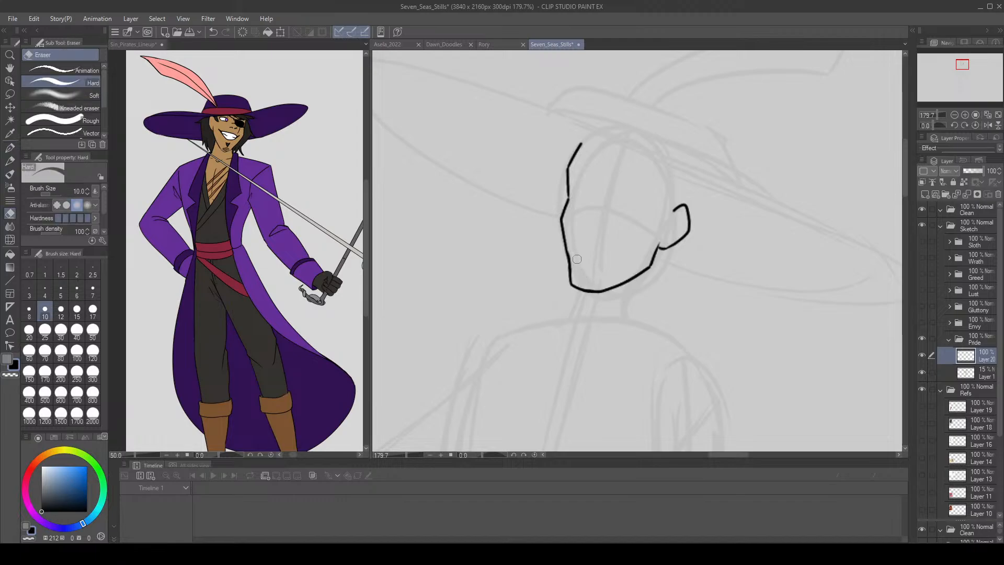
Retouch the lower cheek line near the chin, and nudge the head line art slightly down.
drag(570, 273, 566, 243)
key(ctrl+z)
key(ctrl+z)
key(ctrl+z)
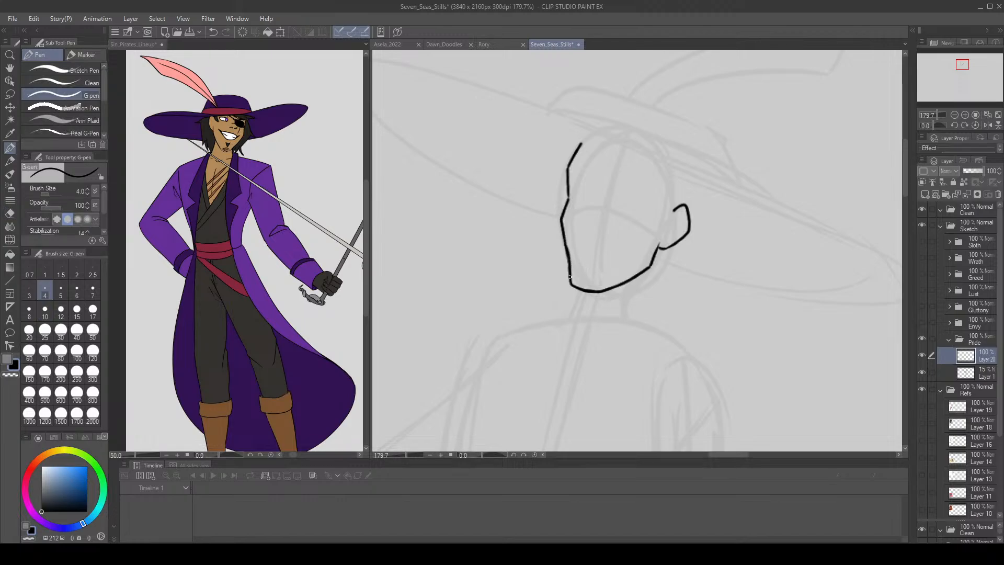
key(ctrl+z)
drag(570, 277, 568, 246)
key(k)
drag(630, 222, 647, 228)
click(11, 148)
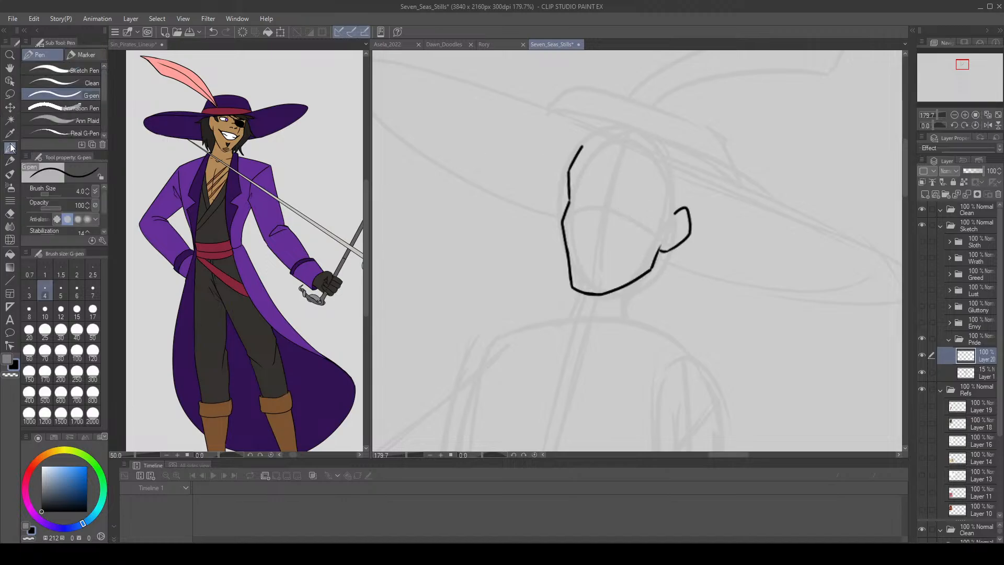
Draw a short brow mark, the nose and an open, grinning mouth inside the face.
drag(596, 180, 579, 244)
key(ctrl+z)
key(ctrl+z)
mouse_move(591, 175)
mouse_down()
mouse_move(583, 238)
mouse_move(595, 218)
mouse_move(582, 229)
mouse_move(621, 259)
mouse_move(591, 249)
mouse_move(634, 253)
mouse_move(603, 277)
mouse_move(632, 260)
mouse_move(611, 276)
mouse_up()
key(ctrl+z)
key(ctrl+z)
key(ctrl+z)
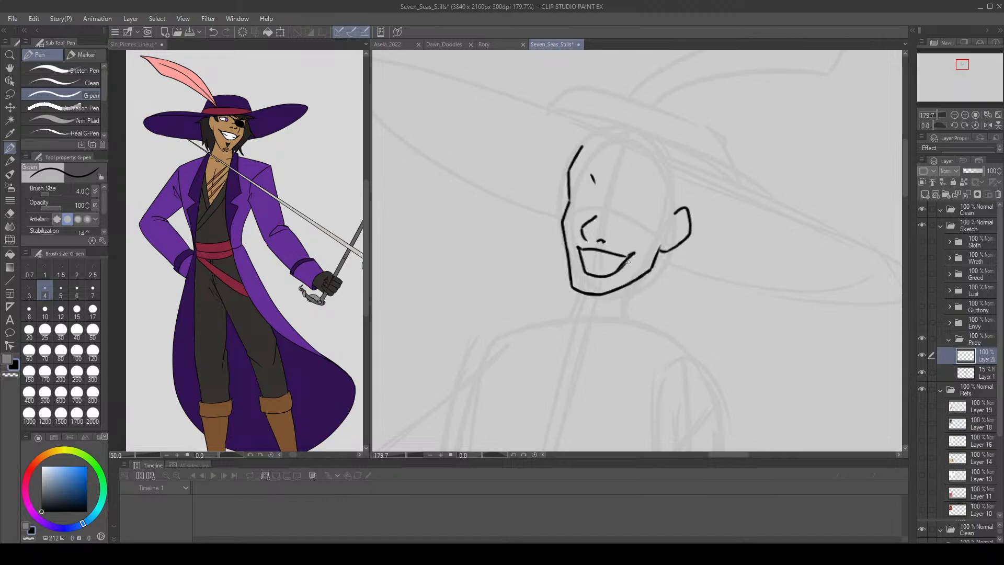
Lasso the mouth, shift it slightly toward the front of the face, and deselect it.
key(m)
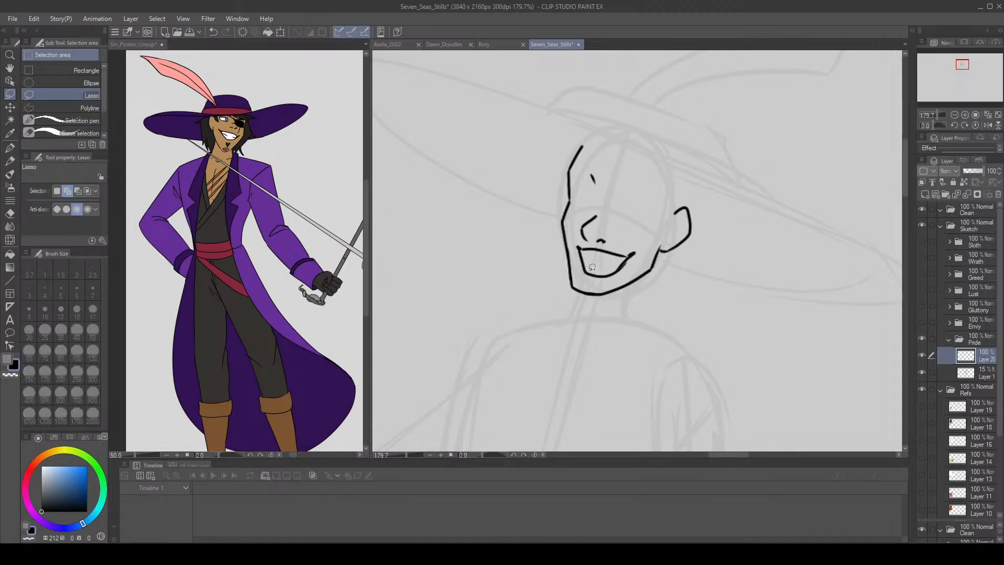
mouse_move(592, 281)
mouse_down()
mouse_move(573, 251)
mouse_move(599, 241)
mouse_move(643, 249)
mouse_move(593, 282)
mouse_move(602, 270)
mouse_up()
click(10, 107)
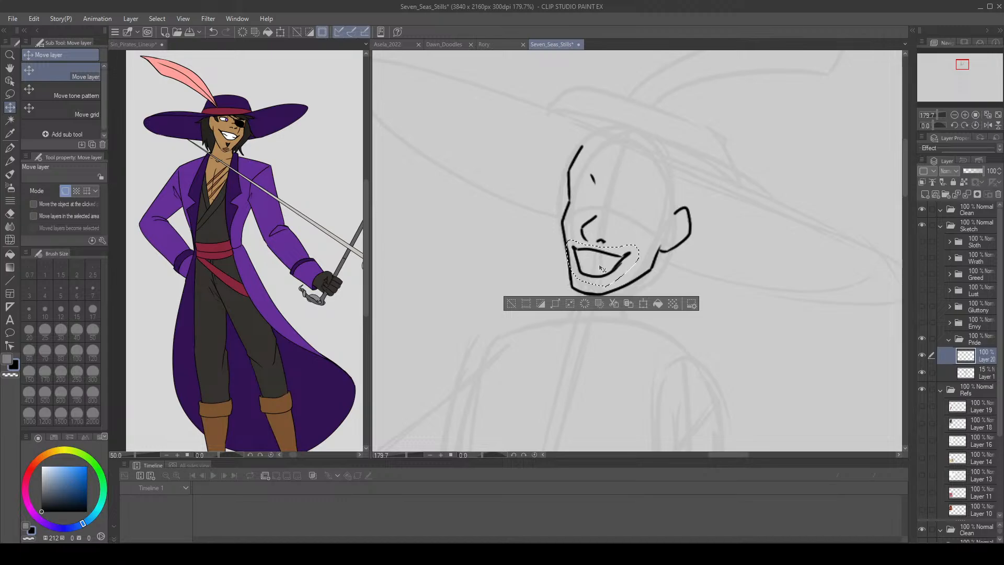
click(297, 32)
click(10, 94)
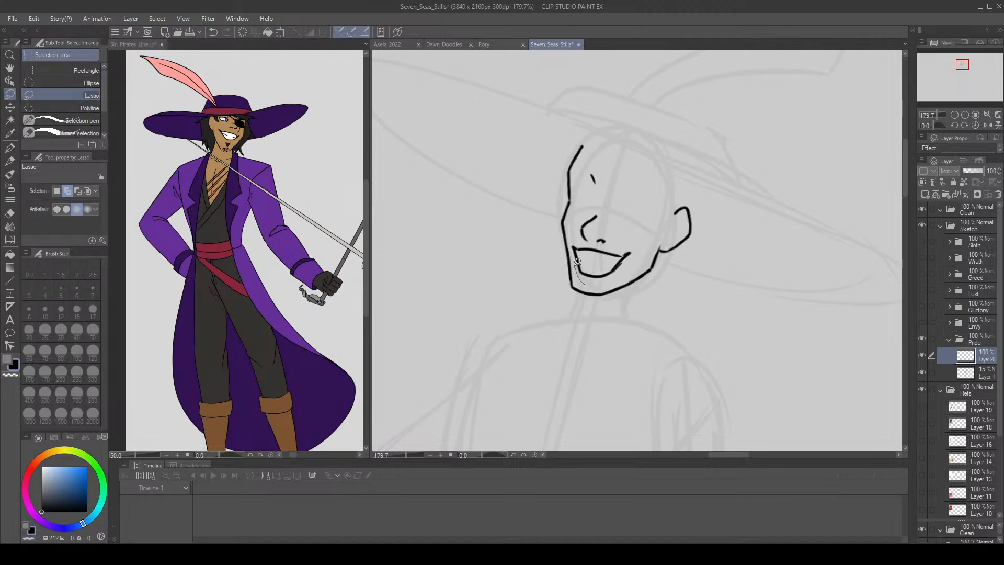
Lasso the nose and mouth together, move them slightly up the face, and clear the selection.
mouse_move(577, 261)
mouse_down()
mouse_move(572, 231)
mouse_move(635, 247)
mouse_move(584, 282)
mouse_up()
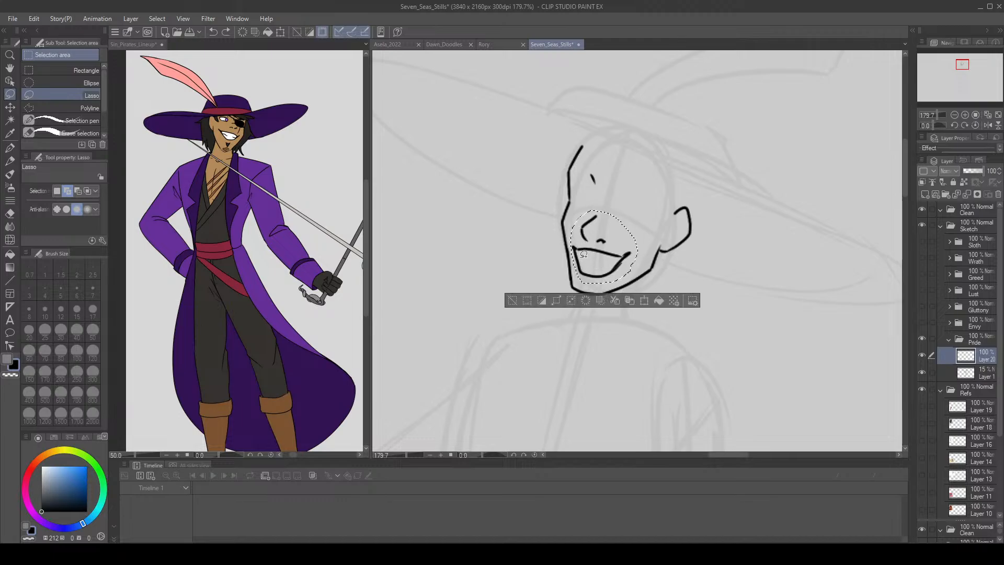
click(11, 107)
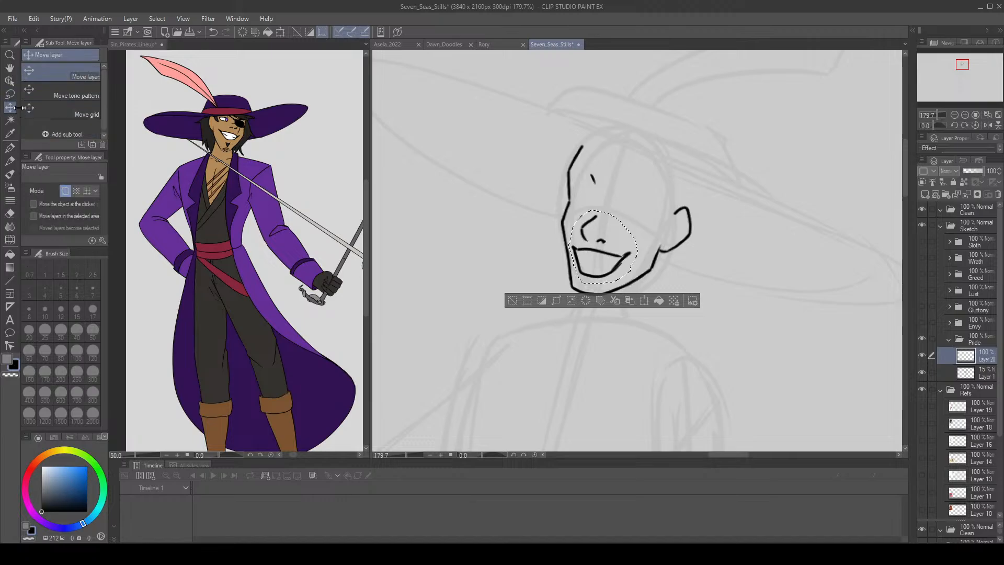
drag(596, 272, 602, 258)
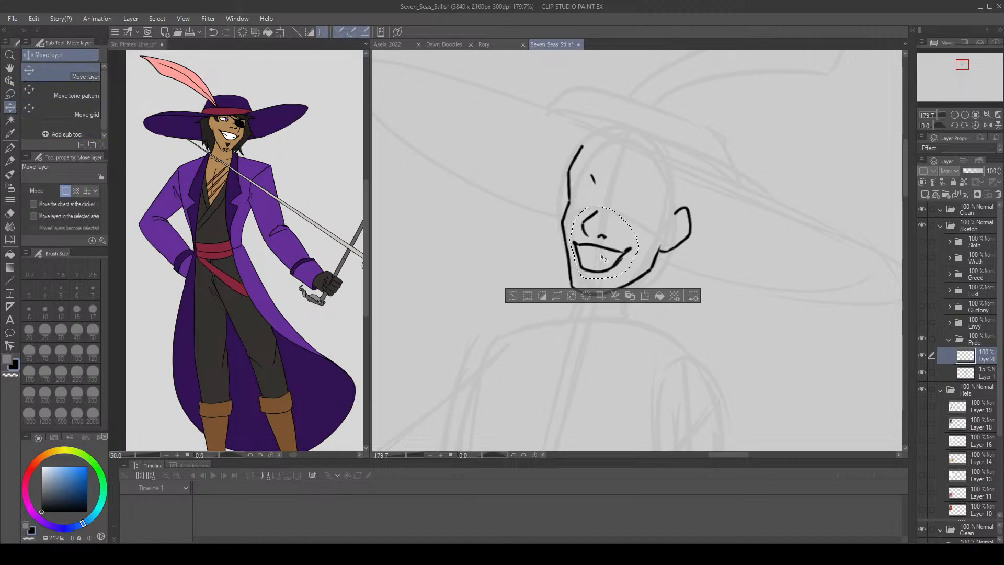
click(300, 33)
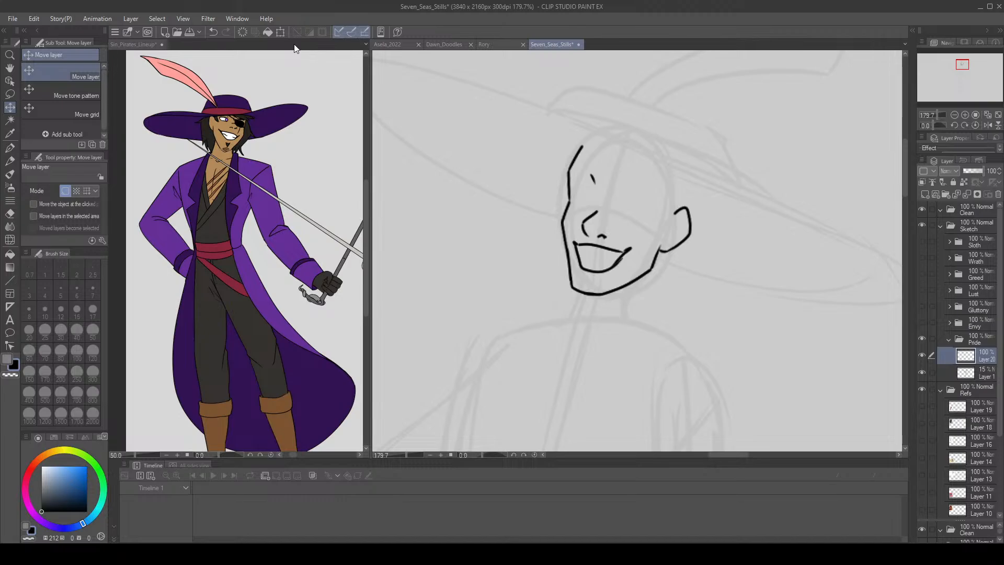
Refine the grin with darkened mouth corners and a dividing line between the teeth.
key(e)
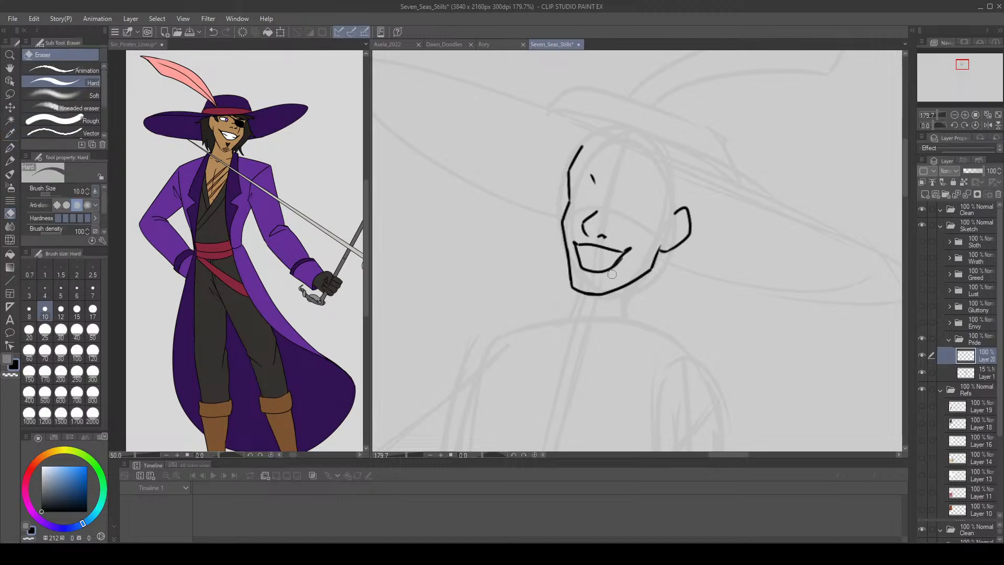
key(p)
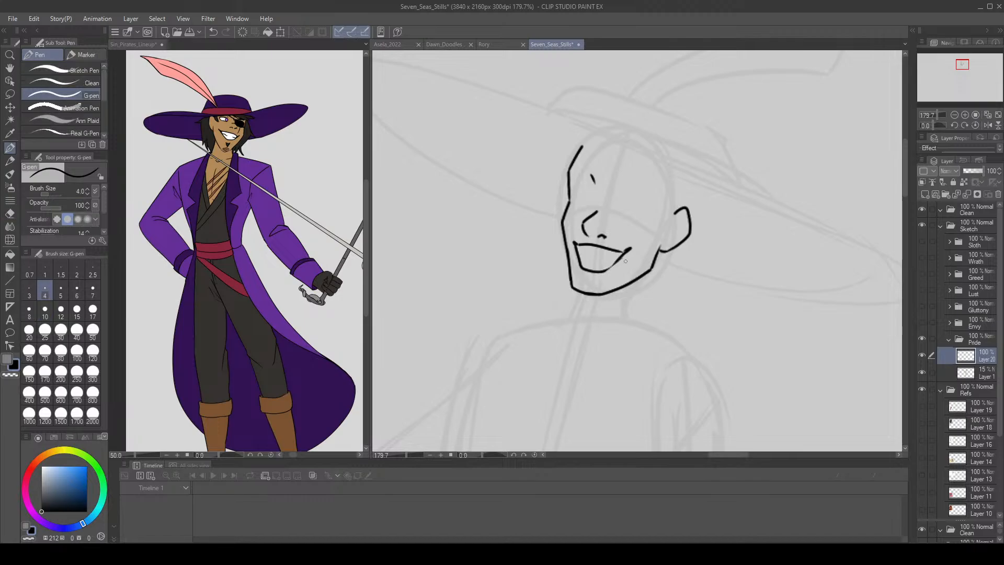
drag(606, 271, 624, 256)
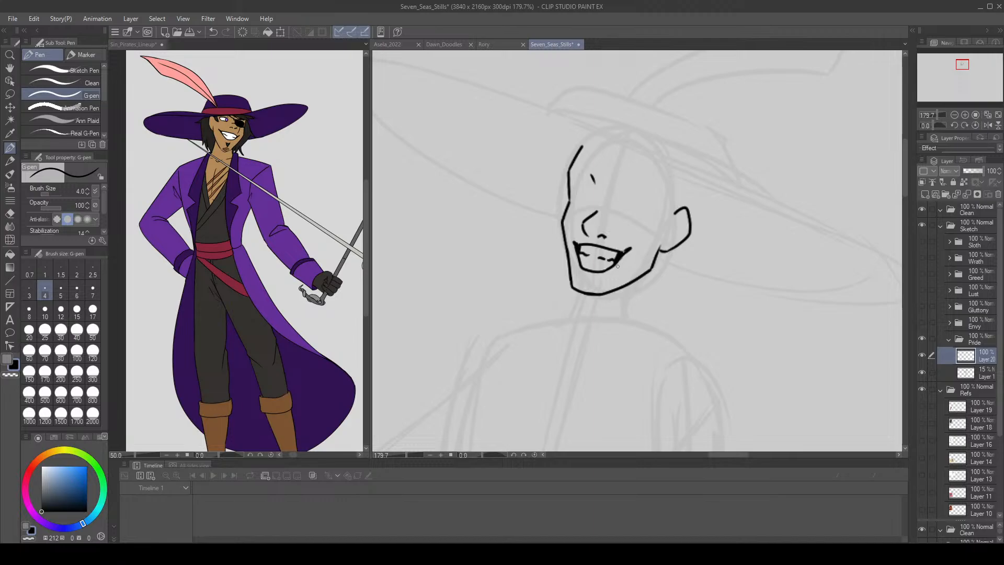
key(ctrl+z)
key(ctrl+z)
drag(614, 260, 601, 258)
mouse_move(601, 258)
mouse_down()
mouse_move(581, 253)
mouse_move(601, 277)
mouse_up()
key(ctrl+z)
key(ctrl+z)
Add a short lower-lip line beneath the grin and set the G-pen size to 3.
key(e)
key(p)
drag(587, 286, 598, 279)
key(ctrl+z)
key(ctrl+z)
key(ctrl+z)
key(ctrl+z)
key(ctrl+z)
key(ctrl+z)
click(29, 285)
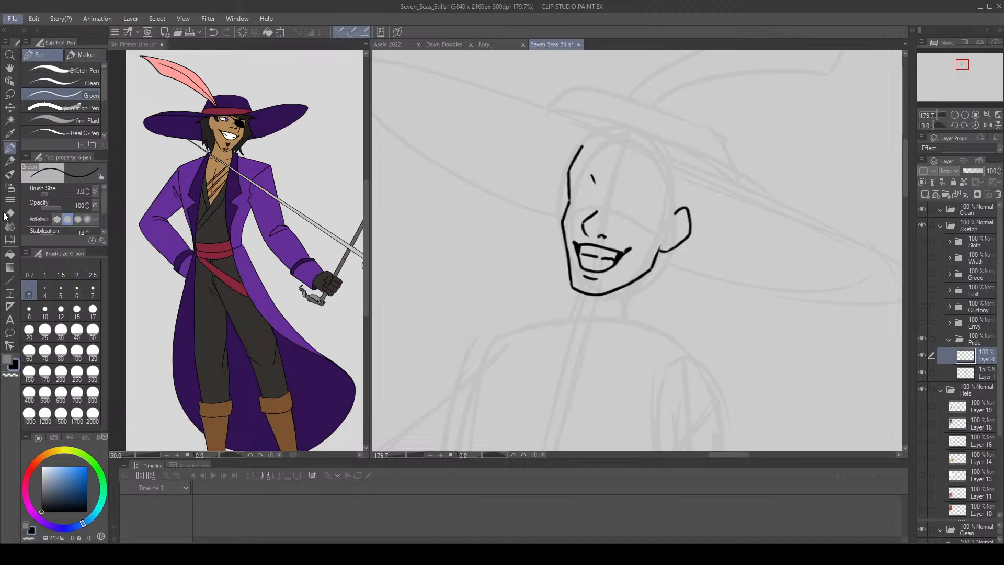
click(10, 333)
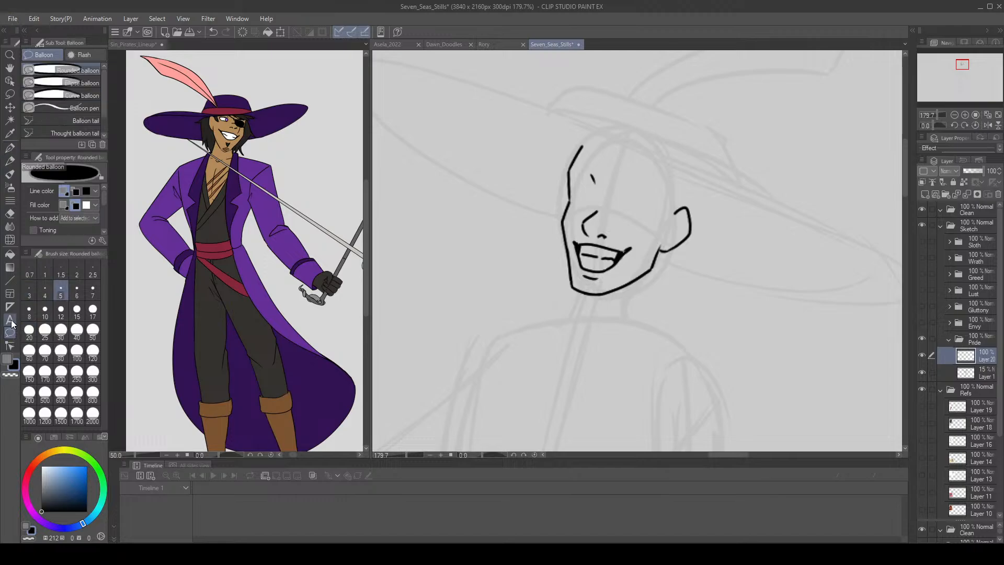
click(10, 346)
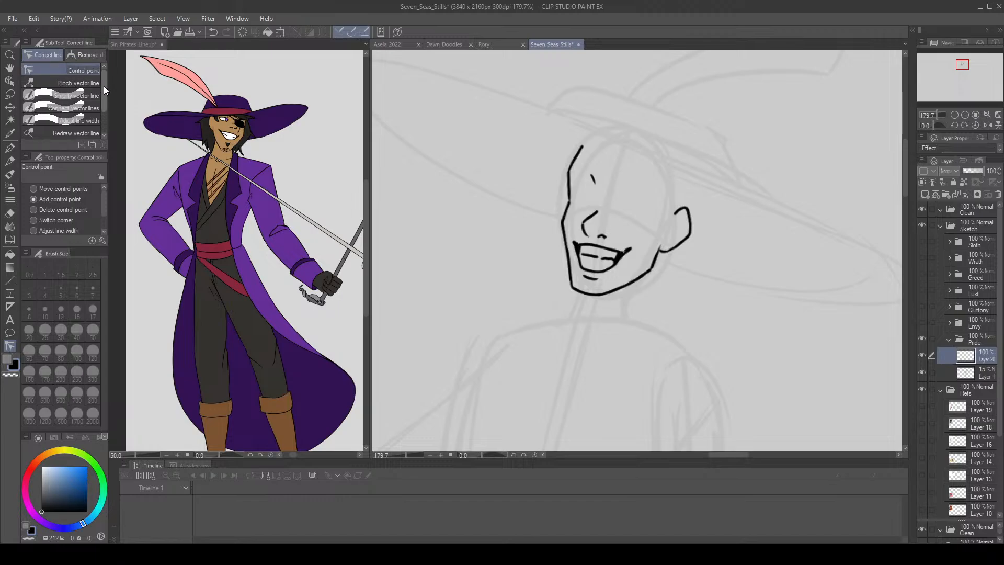
click(11, 308)
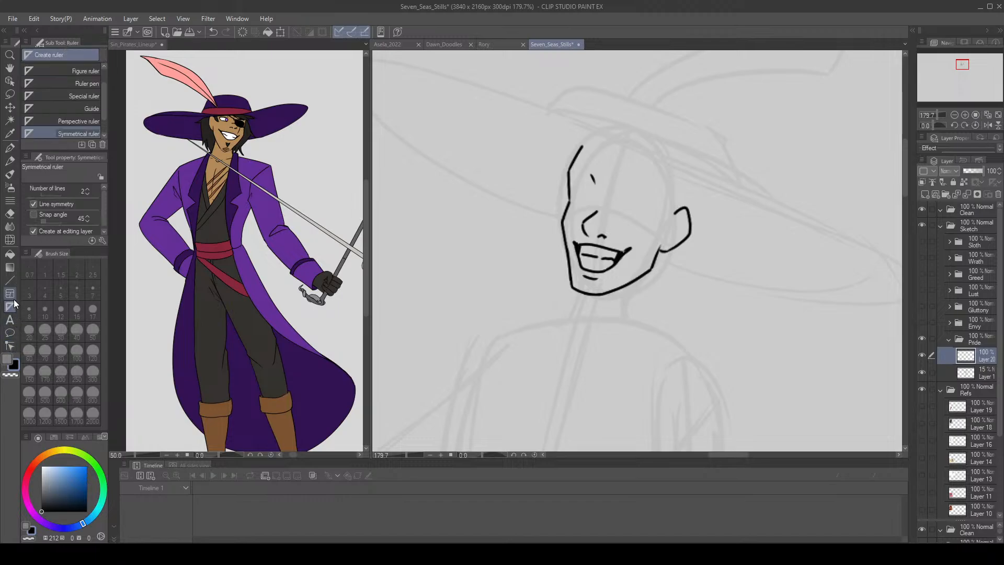
click(11, 294)
click(10, 281)
click(12, 333)
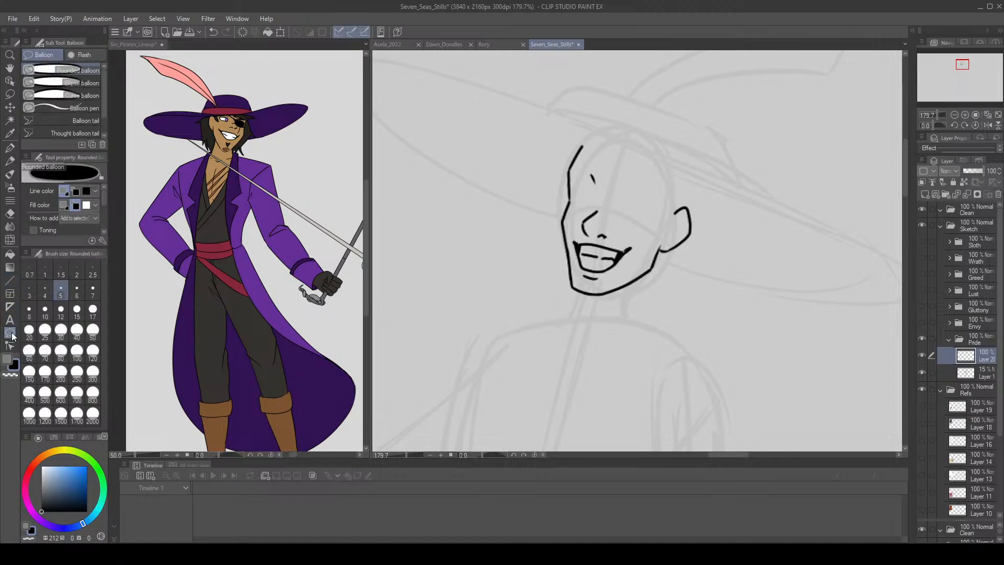
click(11, 346)
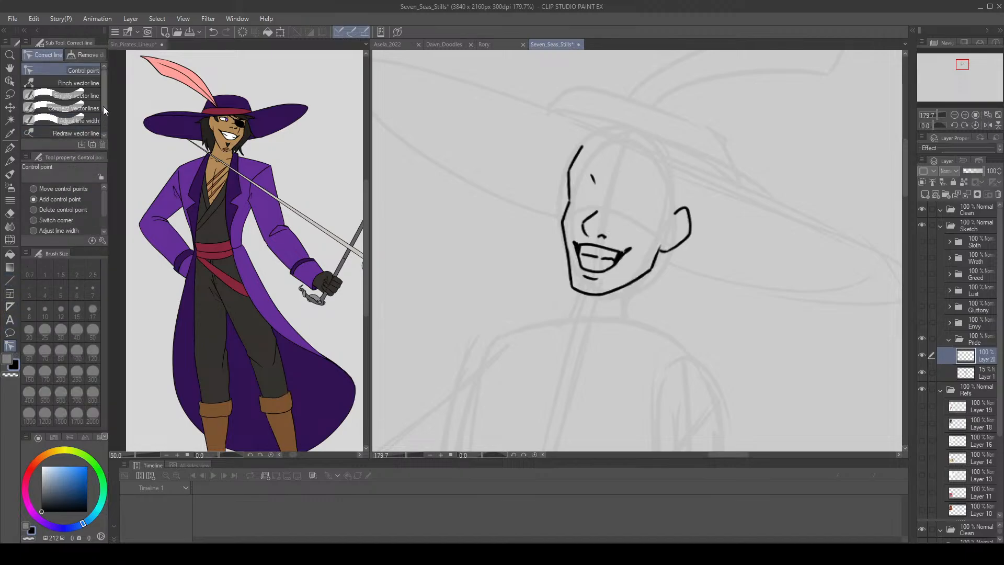
drag(103, 106, 100, 130)
click(92, 52)
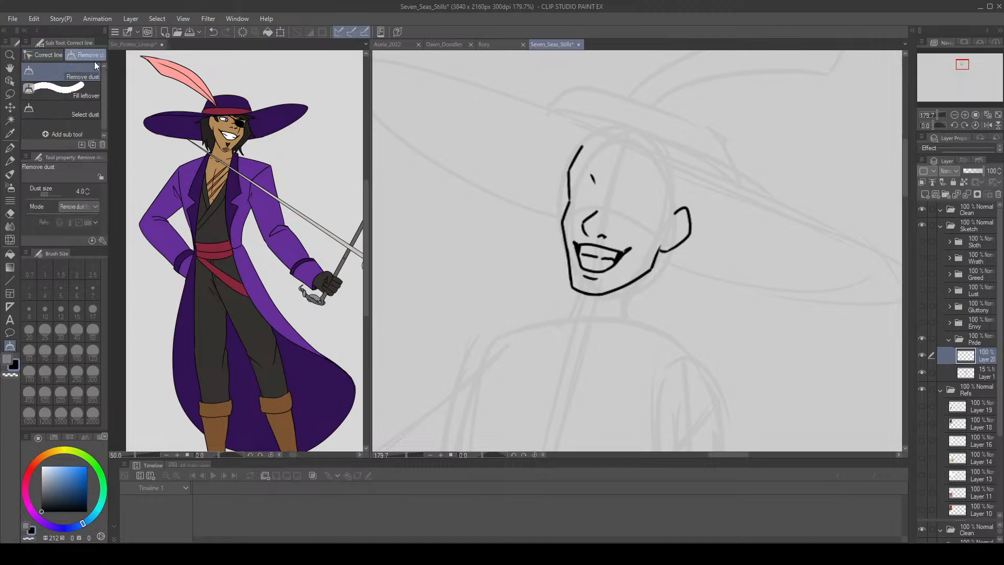
click(55, 58)
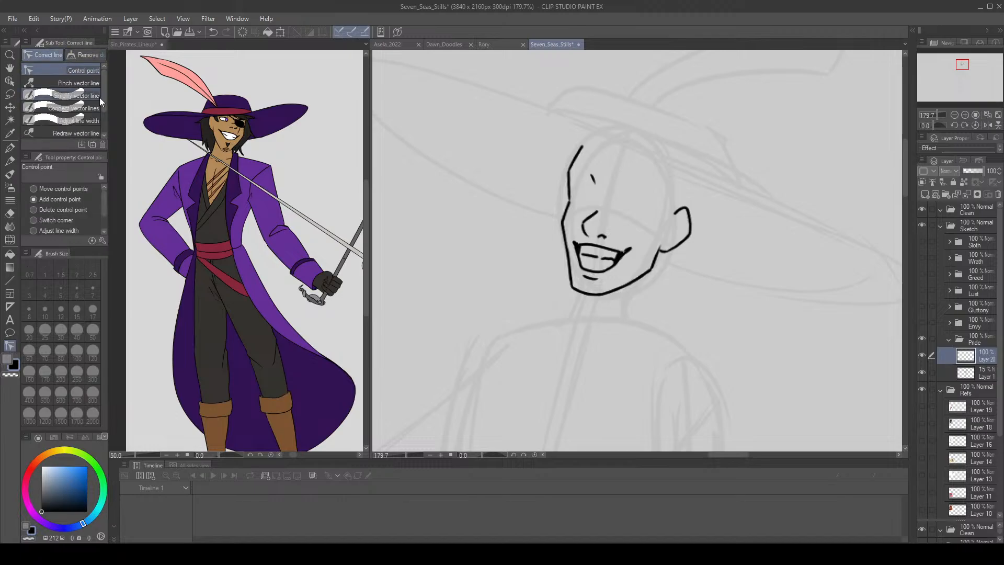
Thin all the head's vector lines with the Adjust line width tool set to Narrow at 1.0.
click(90, 95)
click(86, 81)
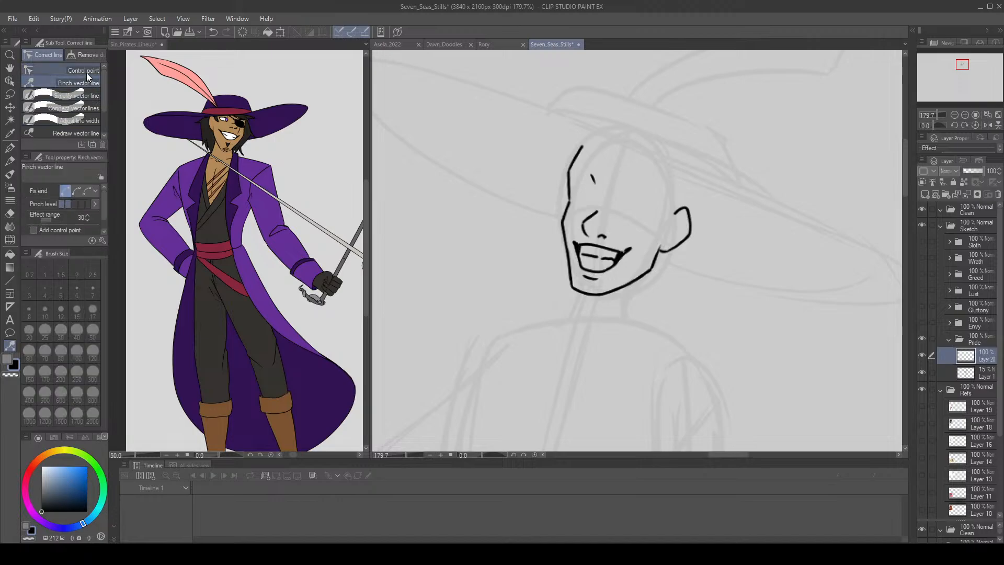
click(90, 97)
click(94, 109)
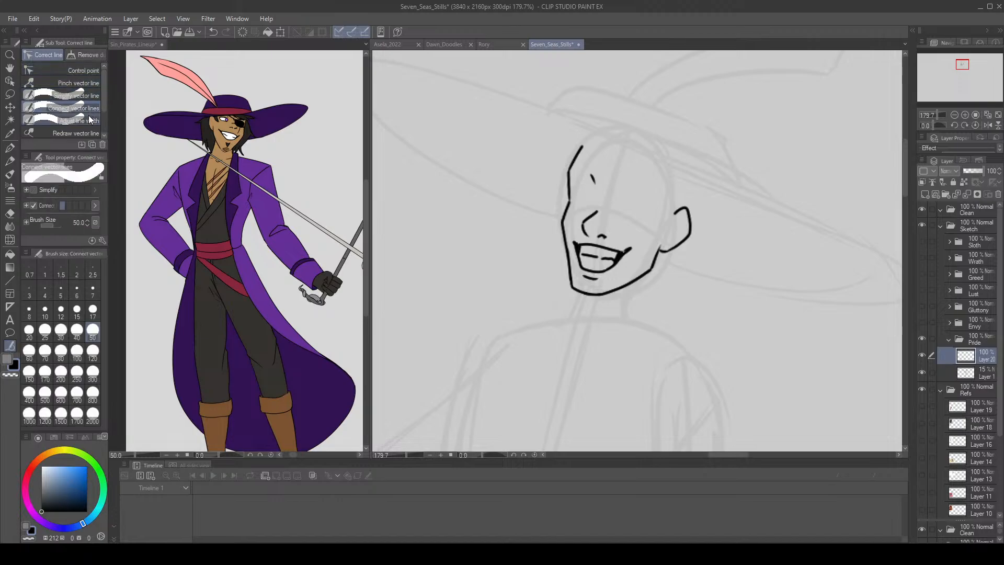
click(100, 121)
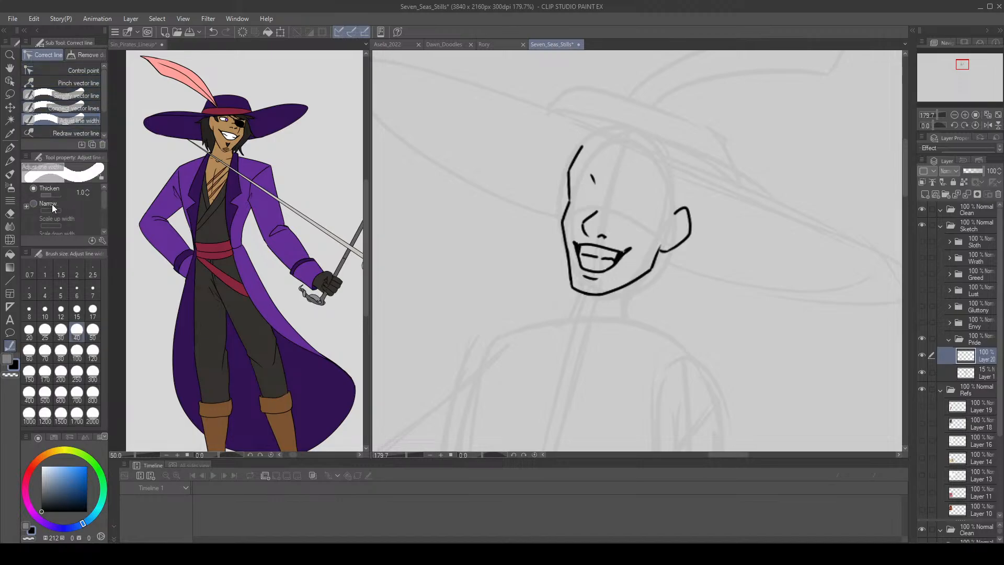
click(39, 203)
mouse_move(574, 214)
mouse_down()
mouse_move(565, 282)
mouse_move(575, 157)
mouse_move(590, 190)
mouse_move(648, 209)
mouse_move(672, 199)
mouse_move(711, 230)
mouse_up()
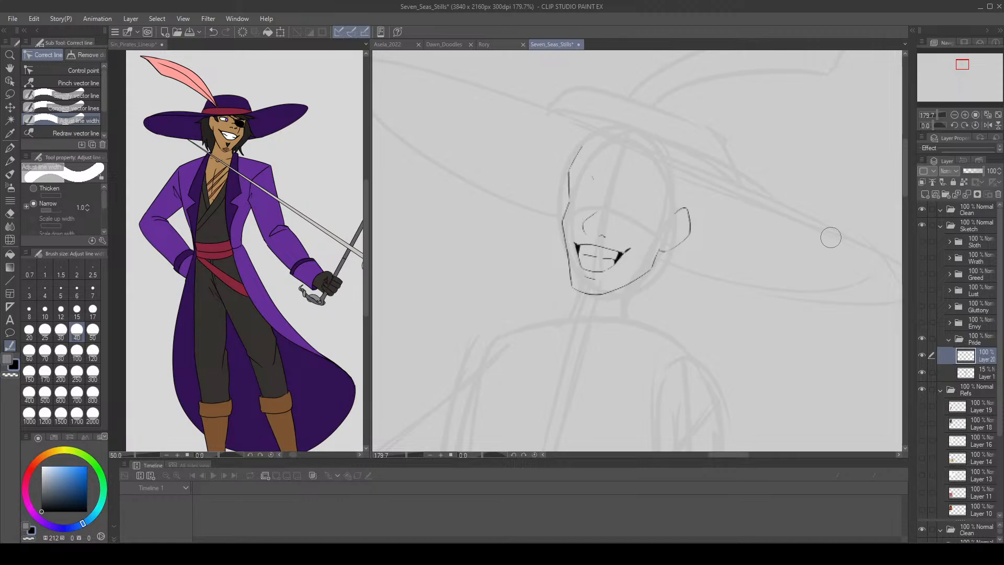
Try narrowing the head's vector lines at 0.5 with the Adjust line width tool and undo the thinning.
click(88, 209)
mouse_move(580, 290)
mouse_down()
mouse_move(564, 204)
mouse_move(576, 125)
mouse_move(629, 268)
mouse_move(651, 220)
mouse_move(700, 246)
mouse_up()
key(ctrl+z)
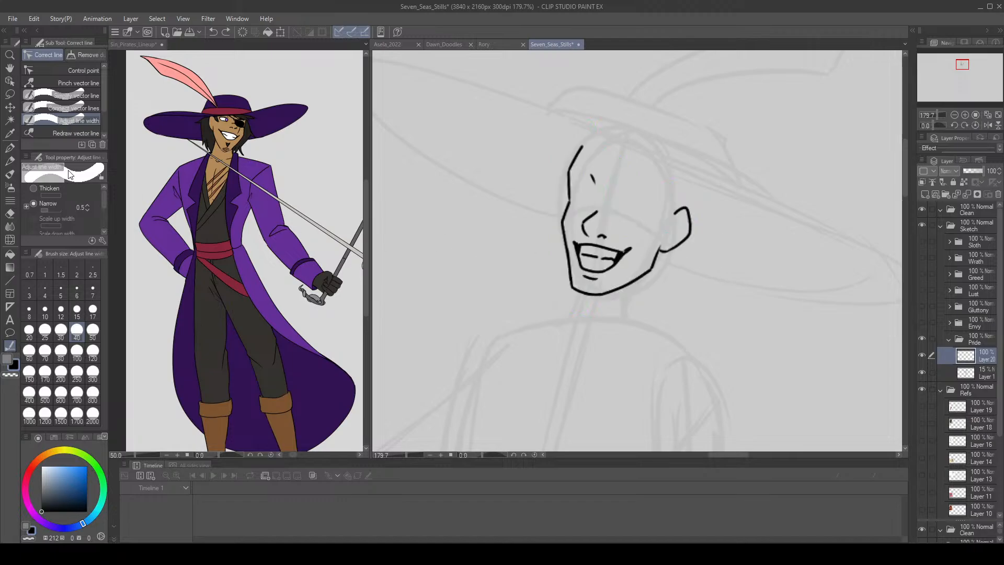
Add a new layer above the face drawing, fade the face drawing's layer to 30% opacity, and make the new layer active.
key(p)
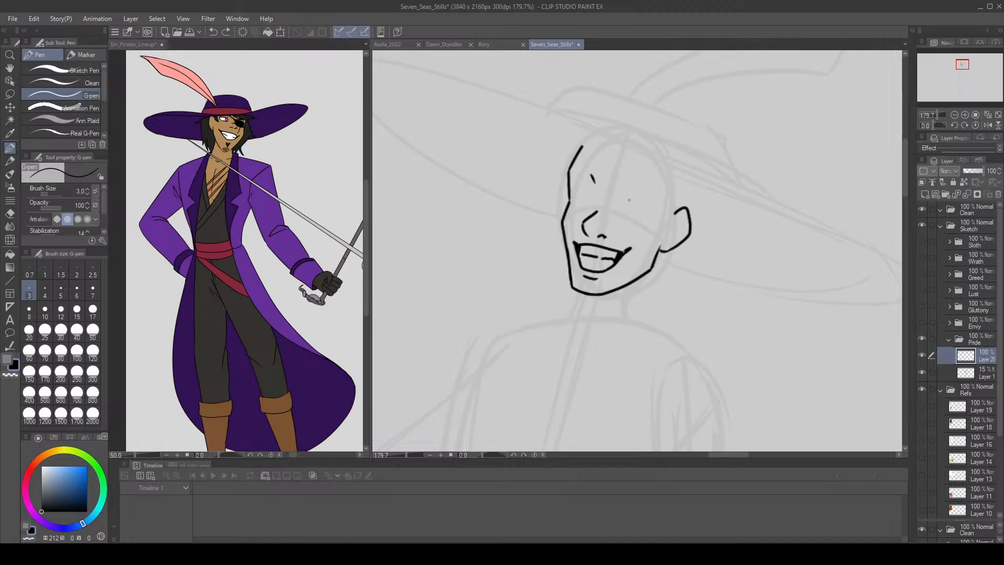
drag(629, 200, 637, 215)
click(925, 195)
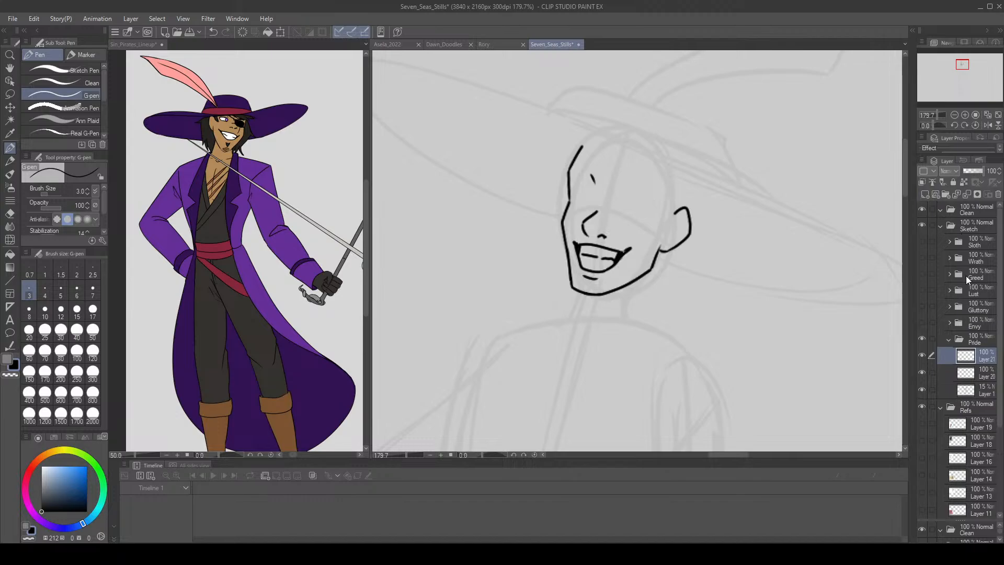
click(970, 374)
drag(972, 171, 969, 172)
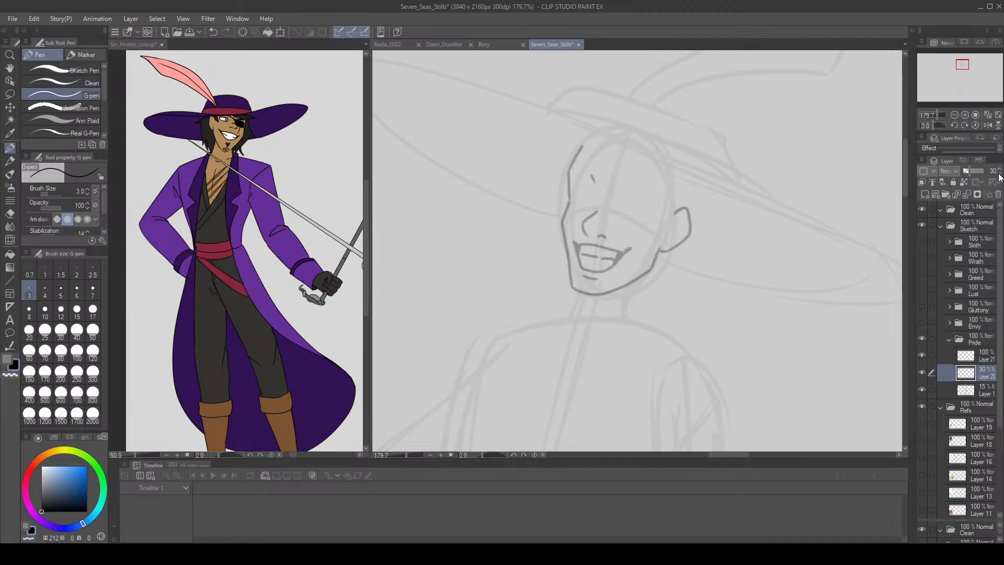
click(984, 358)
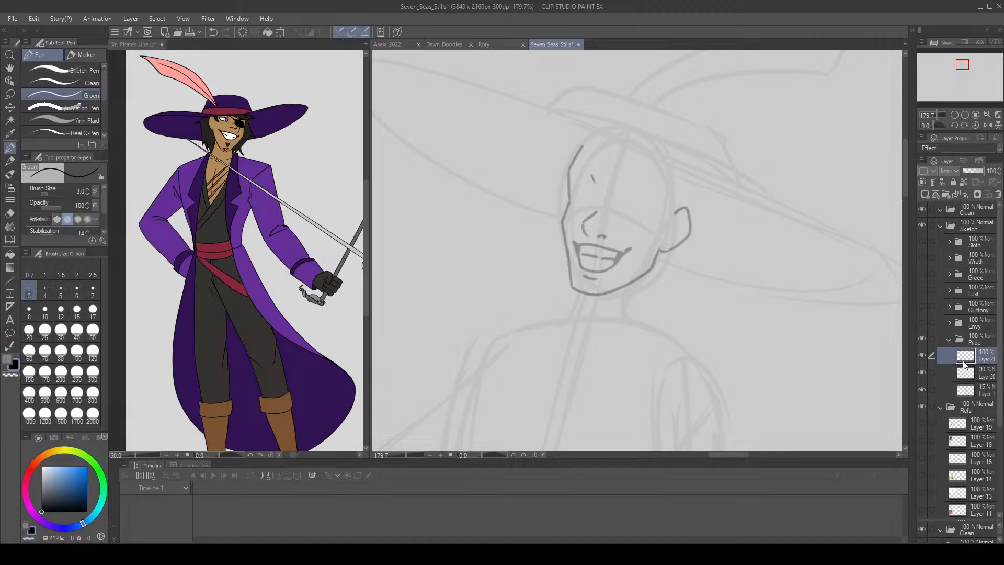
click(965, 114)
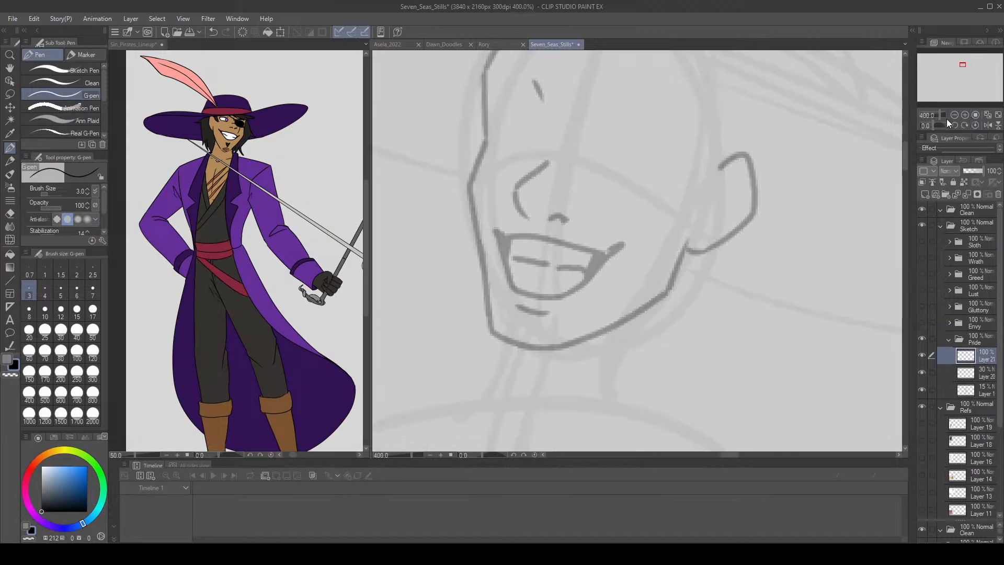
click(946, 118)
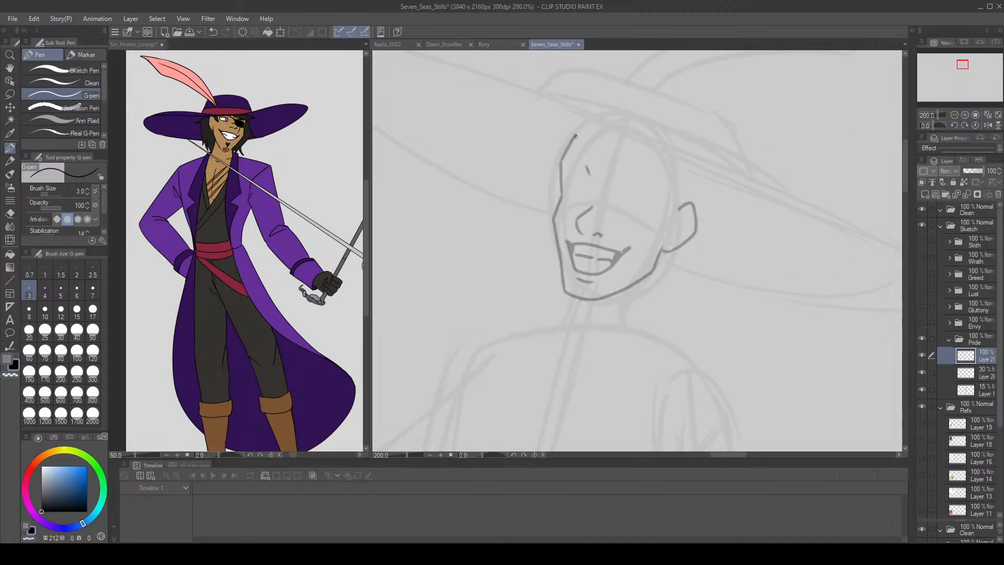
mouse_move(576, 135)
mouse_down()
mouse_move(554, 217)
mouse_move(565, 290)
mouse_up()
key(ctrl+z)
mouse_move(570, 145)
mouse_down()
mouse_move(554, 219)
mouse_move(564, 279)
mouse_up()
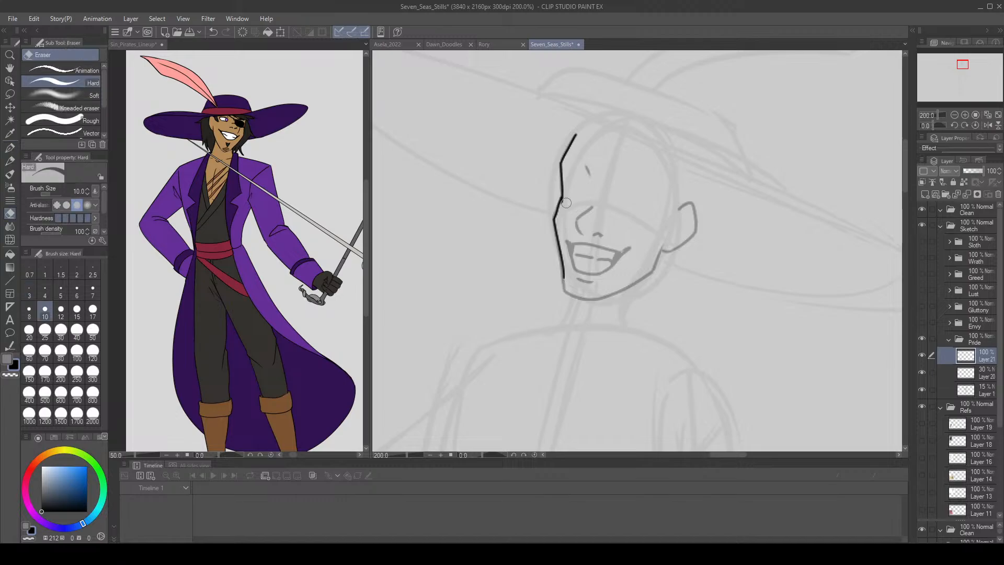
Set the G-pen size to 3.5, clear the first strokes, and ink the far side of the face from forehead to chin.
click(88, 190)
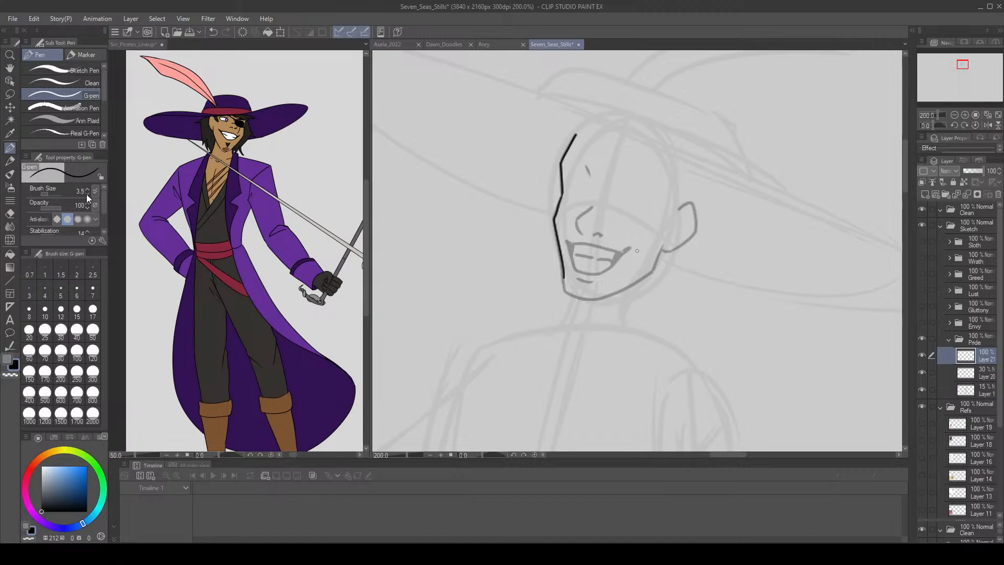
click(246, 31)
mouse_move(573, 140)
mouse_down()
mouse_move(555, 224)
mouse_move(566, 290)
mouse_up()
key(ctrl+z)
mouse_move(563, 194)
mouse_down()
mouse_move(553, 221)
mouse_move(564, 288)
mouse_up()
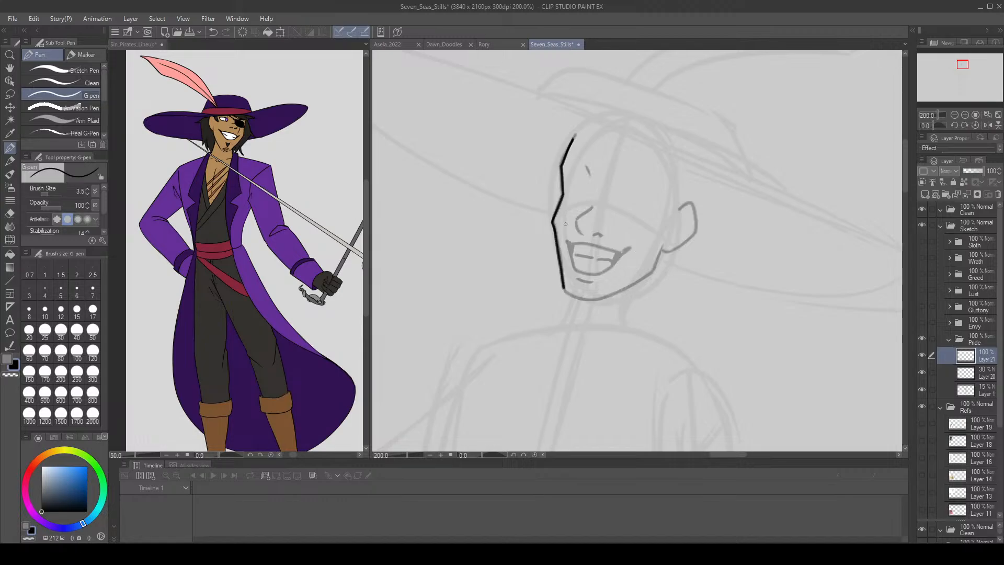
key(ctrl+z)
mouse_move(564, 194)
mouse_down()
mouse_move(554, 220)
mouse_move(565, 291)
mouse_move(601, 298)
mouse_move(665, 255)
mouse_up()
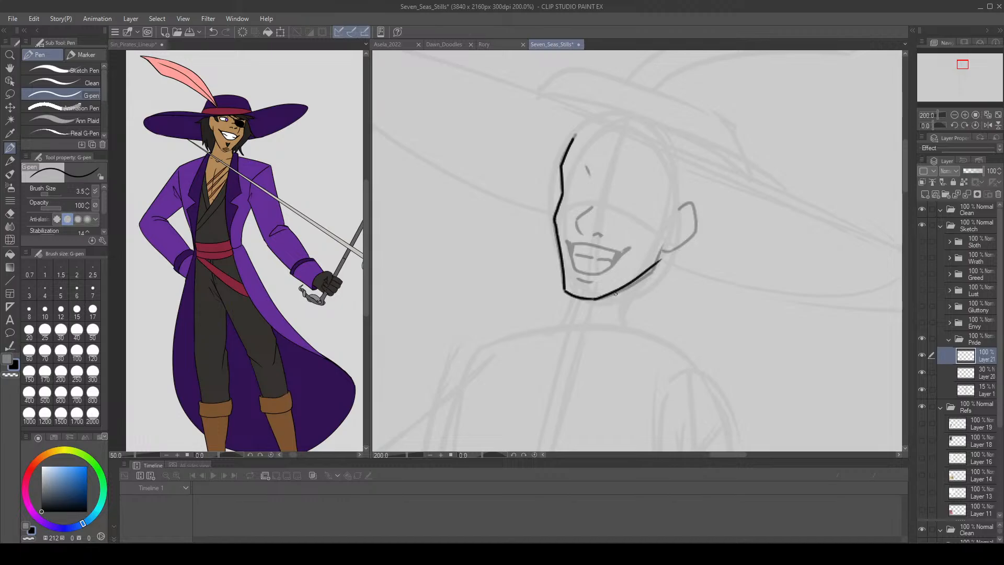
Ink the jawline from the chin up to the base of the ear.
key(ctrl+z)
mouse_move(594, 299)
mouse_down()
mouse_move(654, 266)
mouse_move(663, 240)
mouse_up()
key(ctrl+z)
key(ctrl+z)
mouse_move(581, 297)
mouse_down()
mouse_move(604, 300)
mouse_move(653, 270)
mouse_up()
key(ctrl+z)
mouse_move(594, 299)
mouse_down()
mouse_move(658, 263)
mouse_move(652, 269)
mouse_up()
key(e)
click(11, 146)
Ink the nose, the nostril and the short brow crease above them.
key(ctrl+z)
mouse_move(591, 208)
mouse_down()
mouse_move(583, 235)
mouse_move(605, 237)
mouse_up()
key(ctrl+z)
drag(585, 168, 593, 181)
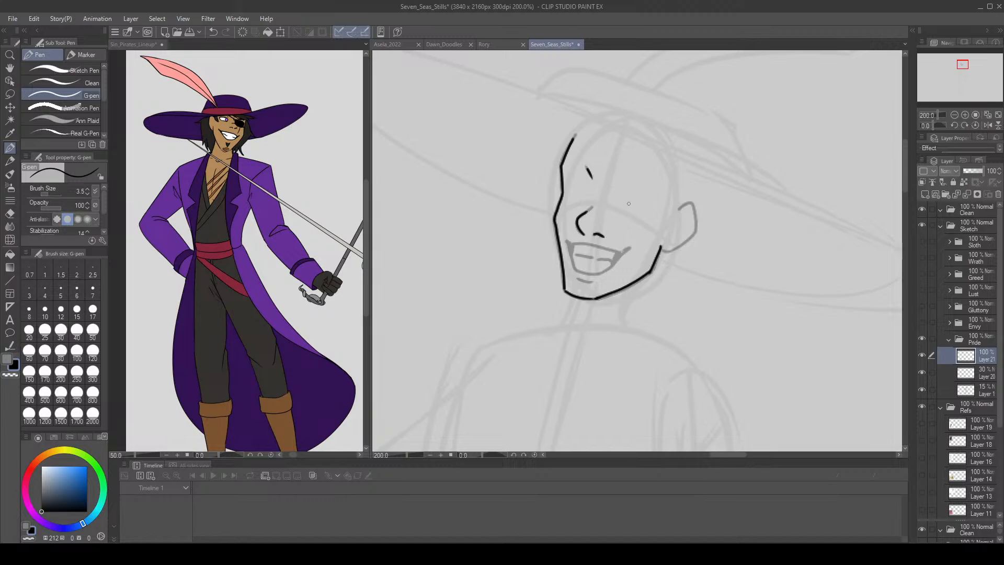
Ink the open eye with its lids and pupil beneath the brow crease.
mouse_move(584, 186)
mouse_down()
mouse_move(567, 187)
mouse_move(582, 197)
mouse_up()
mouse_move(579, 185)
mouse_down()
mouse_move(583, 197)
mouse_move(590, 182)
mouse_move(576, 183)
mouse_move(587, 191)
mouse_move(576, 196)
mouse_up()
key(ctrl+z)
key(ctrl+z)
key(e)
key(p)
key(ctrl+z)
key(ctrl+z)
key(ctrl+z)
key(ctrl+z)
Ink the outline of the wide grin over the faded mouth.
mouse_move(572, 242)
mouse_down()
mouse_move(618, 253)
mouse_move(573, 242)
mouse_move(627, 254)
mouse_move(588, 272)
mouse_move(587, 244)
mouse_up()
key(ctrl+z)
key(ctrl+z)
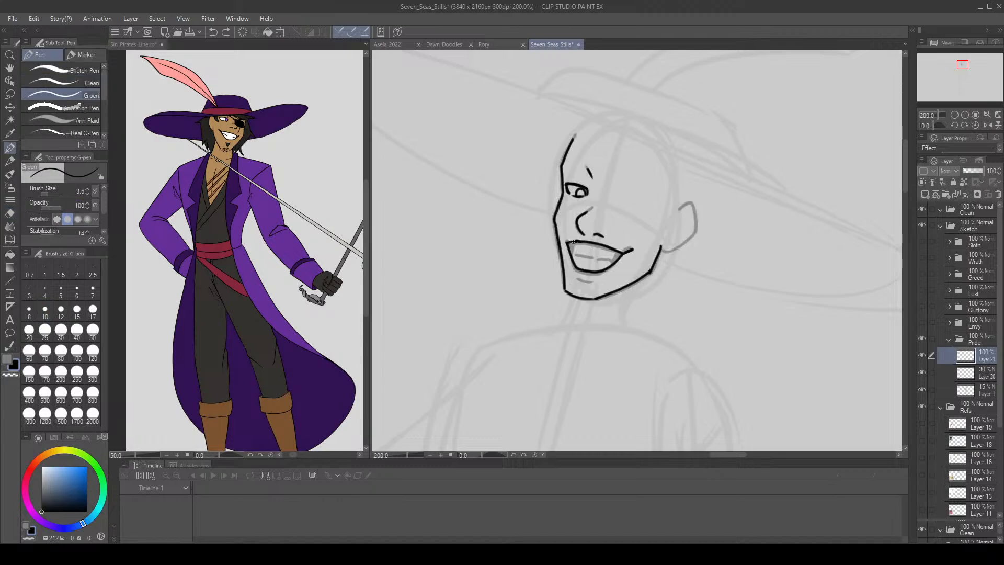
drag(567, 240, 569, 248)
key(ctrl+z)
key(ctrl+e)
Redraw the grin's upper line and rework how its corners meet the lower lip.
mouse_move(566, 236)
mouse_down()
mouse_move(581, 272)
mouse_move(575, 248)
mouse_move(627, 260)
mouse_up()
key(ctrl+z)
key(e)
key(p)
key(ctrl+z)
key(ctrl+z)
key(ctrl+z)
key(ctrl+z)
mouse_move(568, 241)
mouse_down()
mouse_move(574, 259)
mouse_move(597, 268)
mouse_move(629, 251)
mouse_move(593, 272)
mouse_move(572, 241)
mouse_move(575, 269)
mouse_move(611, 266)
mouse_move(630, 249)
mouse_move(592, 271)
mouse_move(573, 264)
mouse_move(568, 240)
mouse_move(585, 273)
mouse_move(611, 272)
mouse_up()
key(ctrl+z)
key(ctrl+z)
key(ctrl+z)
key(ctrl+z)
key(ctrl+z)
Redraw the grin's lower curve and clean its outer edge with the hard eraser.
mouse_move(570, 243)
mouse_down()
mouse_move(589, 273)
mouse_move(614, 271)
mouse_move(639, 248)
mouse_move(590, 272)
mouse_move(570, 244)
mouse_move(601, 244)
mouse_move(606, 272)
mouse_move(575, 267)
mouse_move(609, 270)
mouse_up()
key(ctrl+z)
key(ctrl+z)
key(ctrl+z)
key(ctrl+z)
key(ctrl+z)
key(ctrl+z)
key(e)
key(p)
key(ctrl+z)
key(e)
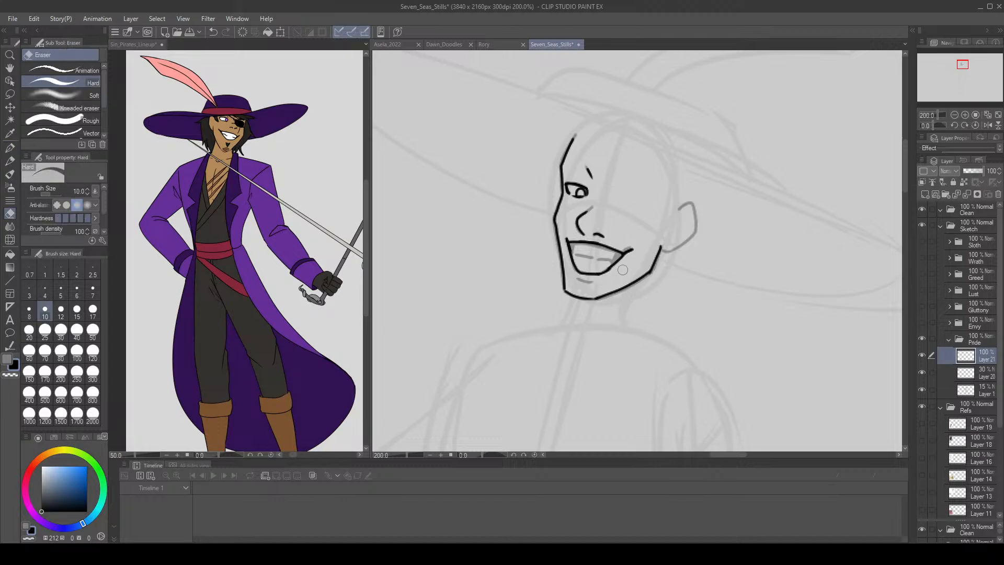
mouse_move(617, 271)
mouse_down()
mouse_move(587, 276)
mouse_move(578, 267)
mouse_move(606, 271)
mouse_up()
key(p)
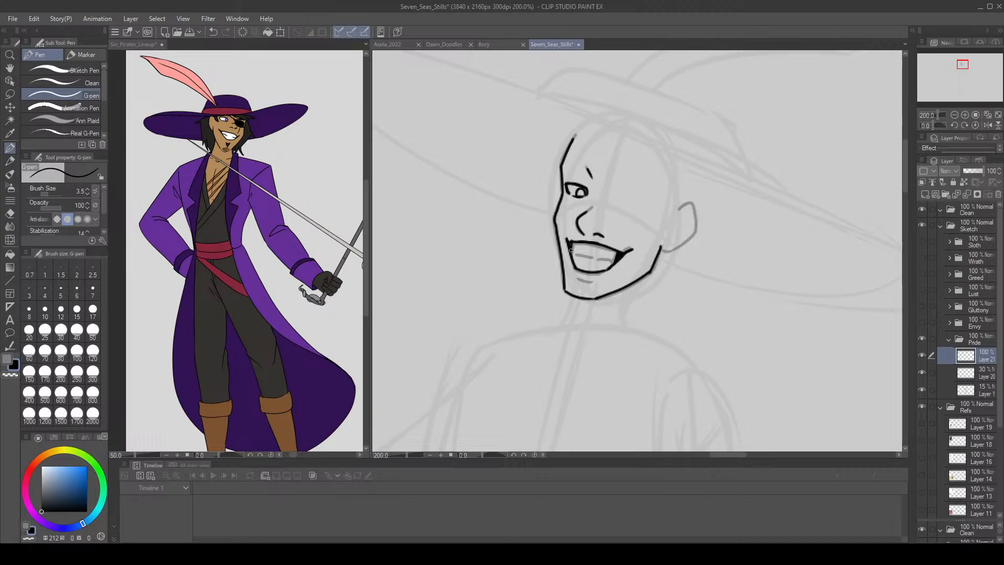
Darken the mouth corners and ink the dividing line between the upper and lower teeth.
key(ctrl+z)
mouse_move(569, 241)
mouse_down()
mouse_move(594, 281)
mouse_move(578, 296)
mouse_move(578, 278)
mouse_move(595, 278)
mouse_up()
key(ctrl+z)
key(ctrl+z)
key(ctrl+z)
key(ctrl+z)
key(ctrl+z)
Ink a small triangular goatee on the chin beneath the grin.
key(e)
key(ctrl+z)
key(p)
key(ctrl+z)
key(ctrl+z)
key(ctrl+z)
mouse_move(577, 278)
mouse_down()
mouse_move(579, 297)
mouse_move(594, 280)
mouse_up()
key(ctrl+z)
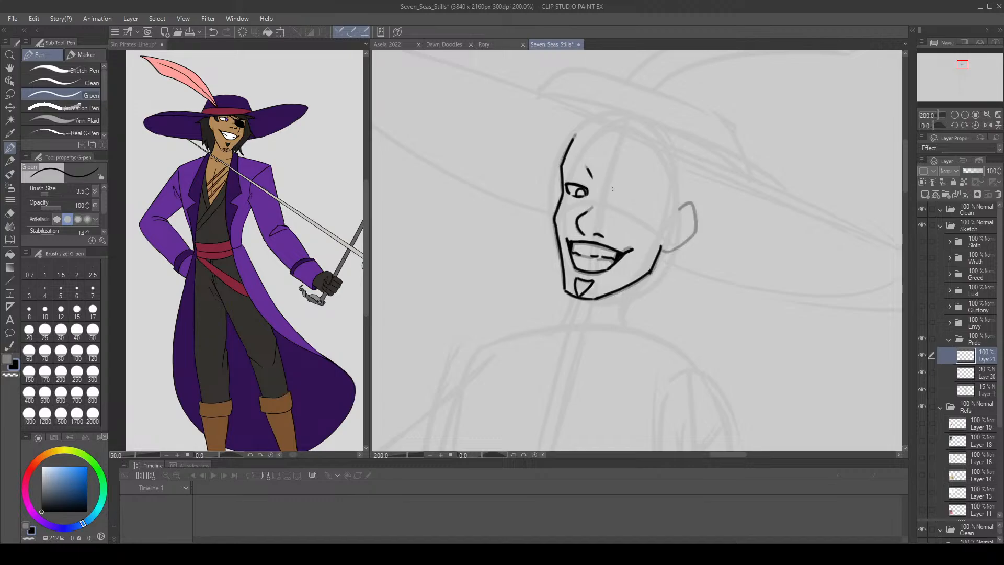
Ink the rounded eyepatch outline over the character's covered eye.
mouse_move(609, 186)
mouse_down()
mouse_move(653, 195)
mouse_move(647, 205)
mouse_move(615, 198)
mouse_move(652, 195)
mouse_move(639, 212)
mouse_up()
key(ctrl+z)
key(ctrl+z)
mouse_move(639, 212)
mouse_down()
mouse_move(618, 212)
mouse_move(610, 193)
mouse_move(608, 205)
mouse_move(640, 214)
mouse_move(648, 201)
mouse_move(608, 206)
mouse_move(638, 213)
mouse_up()
key(ctrl+z)
key(ctrl+z)
key(ctrl+z)
key(e)
key(p)
key(ctrl+z)
key(e)
key(p)
Ink the upper eyepatch strap from the patch across the brow to the far edge of the forehead.
key(e)
mouse_move(617, 209)
mouse_down()
mouse_move(606, 187)
mouse_move(621, 191)
mouse_move(637, 220)
mouse_move(626, 185)
mouse_move(656, 202)
mouse_move(627, 187)
mouse_move(652, 195)
mouse_move(647, 211)
mouse_move(631, 213)
mouse_move(656, 198)
mouse_move(649, 206)
mouse_move(563, 160)
mouse_up()
key(p)
key(ctrl+z)
key(ctrl+z)
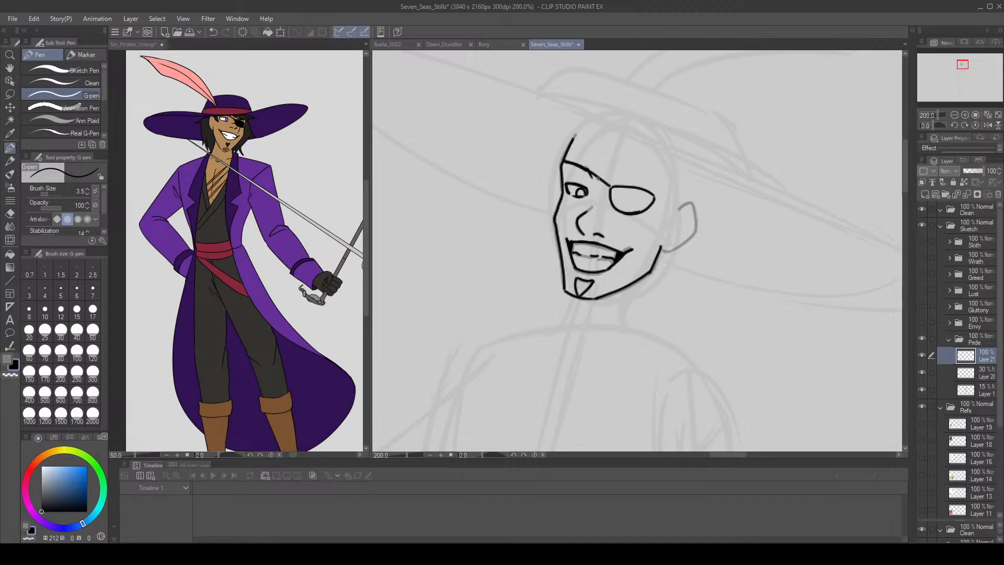
key(ctrl+z)
mouse_move(612, 188)
mouse_down()
mouse_move(564, 157)
mouse_move(596, 173)
mouse_move(585, 163)
mouse_up()
key(ctrl+z)
Ink a lower eyepatch strap from the patch down to the jaw below the ear.
drag(638, 215, 662, 254)
key(ctrl+z)
drag(638, 215, 660, 252)
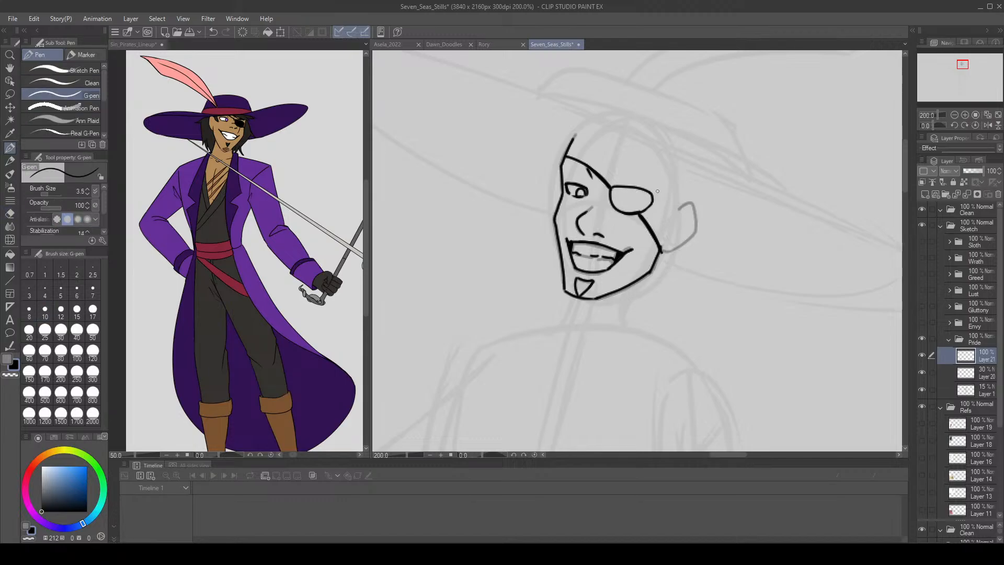
key(e)
key(p)
Save the drawing and ink the ear's outline beside the jaw.
click(191, 33)
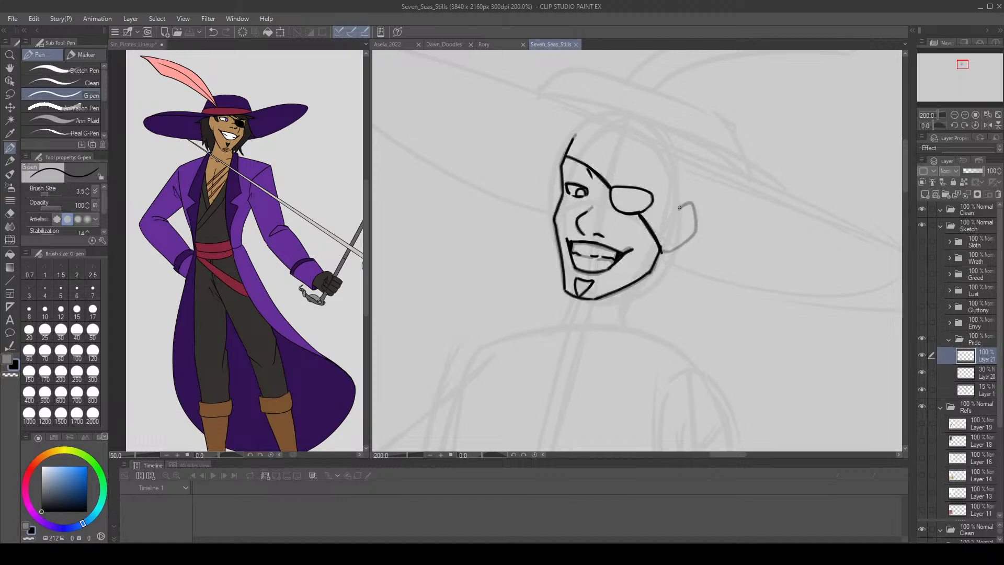
mouse_move(677, 210)
mouse_down()
mouse_move(693, 211)
mouse_move(682, 240)
mouse_move(693, 224)
mouse_move(691, 234)
mouse_move(662, 253)
mouse_up()
key(ctrl+z)
Delete the faded 30% face layer and return to the inked face layer.
click(974, 373)
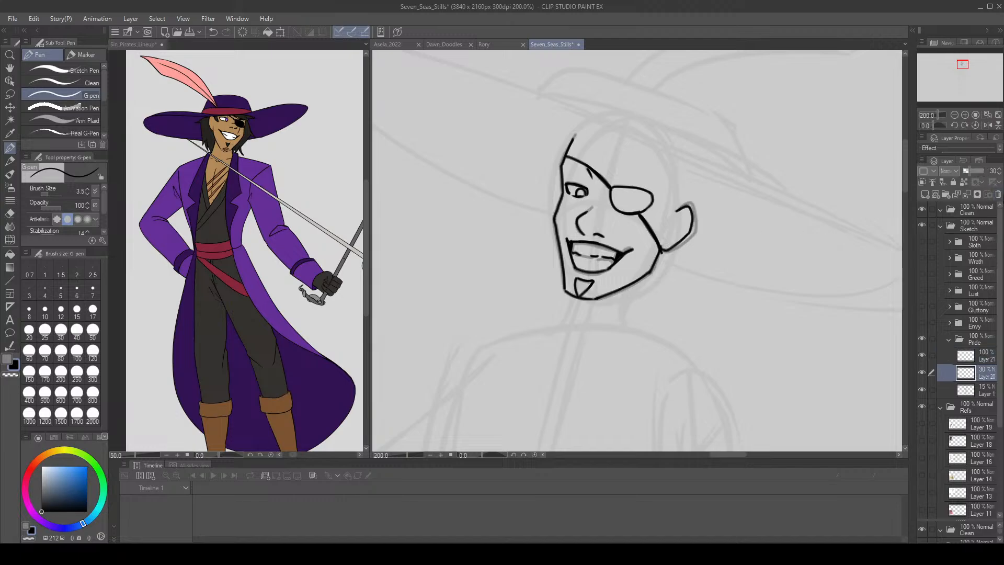
click(998, 194)
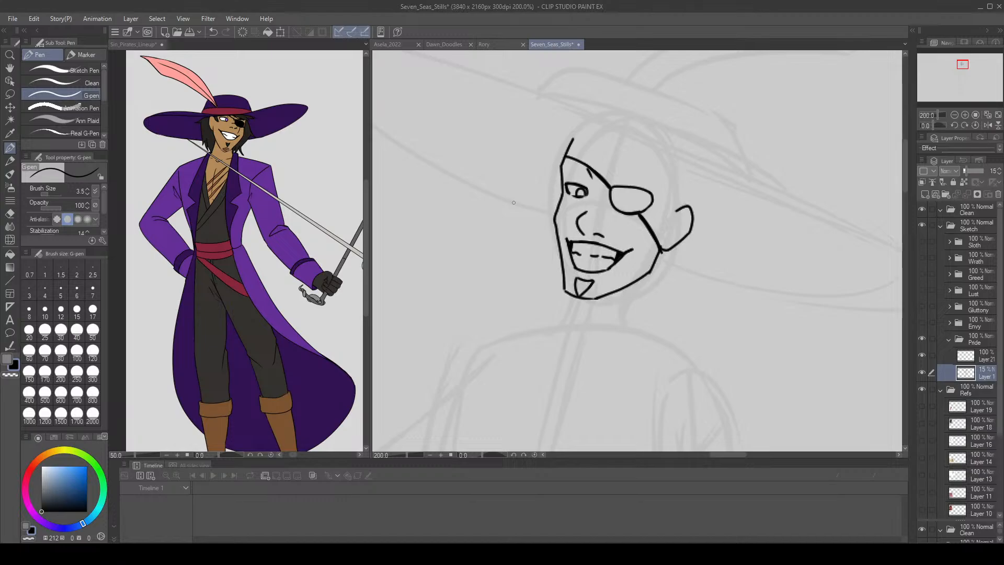
key(e)
key(p)
click(983, 355)
Erase the eyepatch strap running from the patch down to the jaw.
key(e)
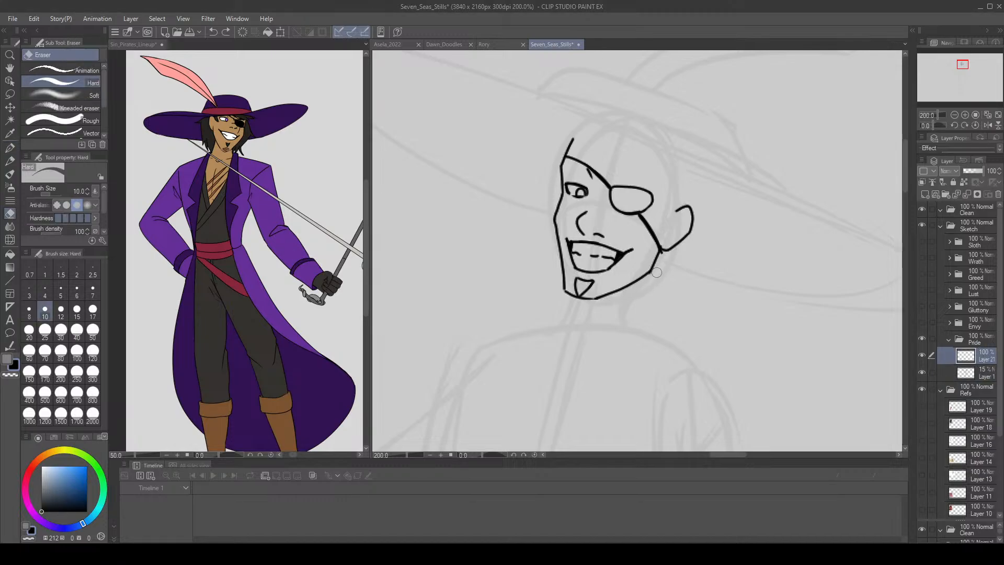
key(p)
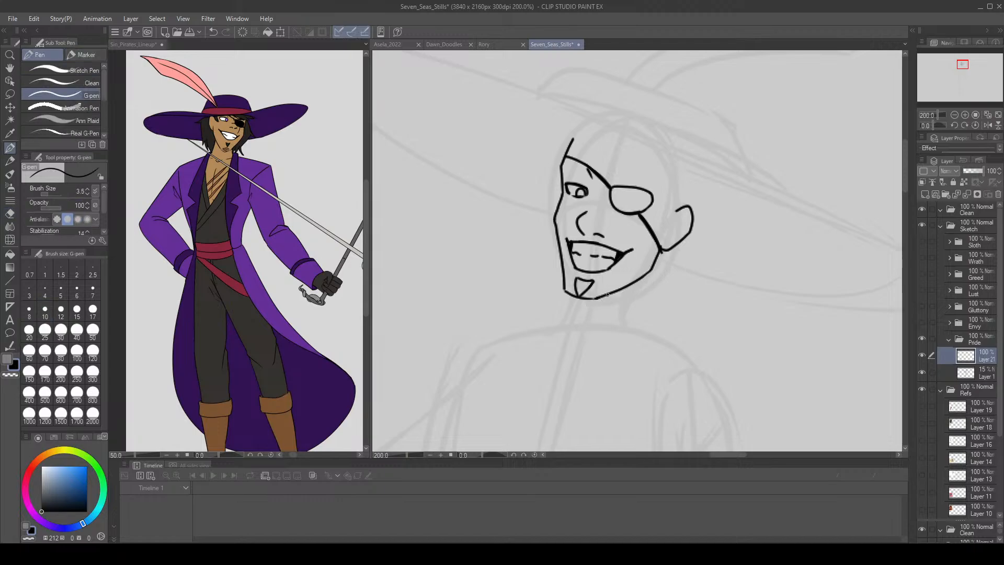
key(e)
key(p)
key(e)
drag(638, 212, 659, 244)
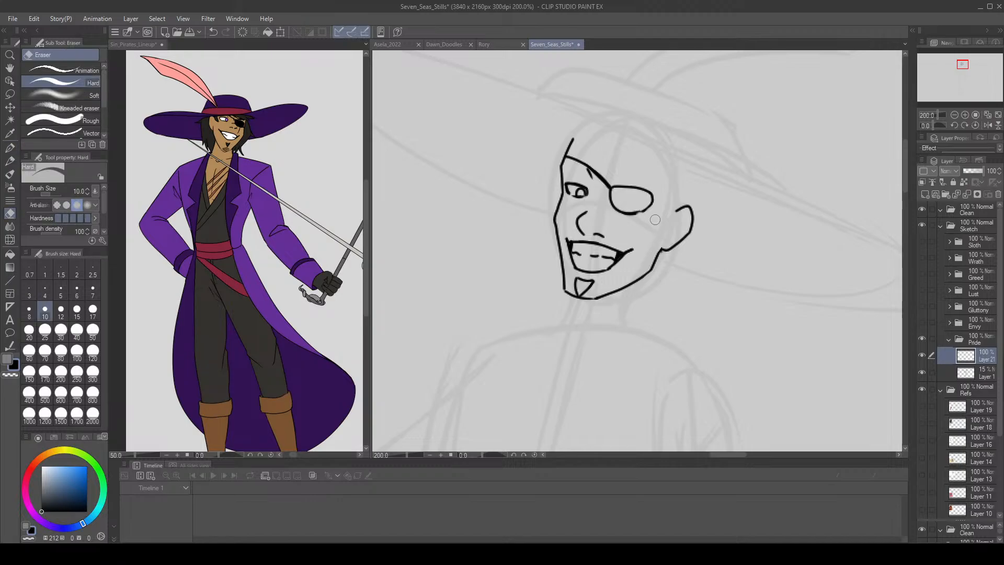
Reshape the eyepatch's outer edge and ink a new strap from the patch to the top of the ear.
key(p)
key(ctrl+z)
mouse_move(653, 262)
mouse_down()
mouse_move(663, 239)
mouse_move(649, 194)
mouse_up()
key(e)
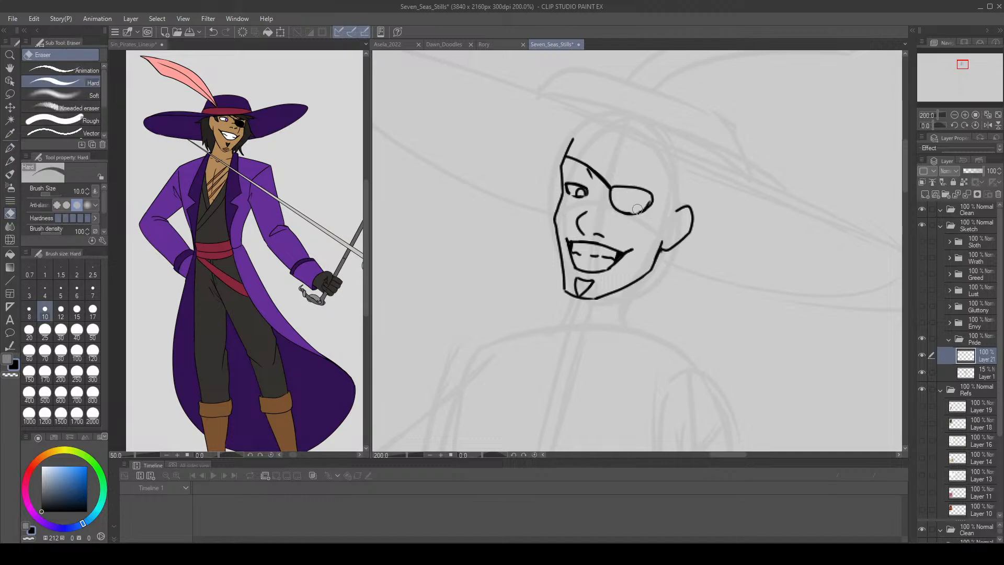
key(ctrl+z)
mouse_move(646, 201)
mouse_down()
mouse_move(625, 208)
mouse_move(678, 211)
mouse_move(652, 196)
mouse_up()
key(p)
key(ctrl+z)
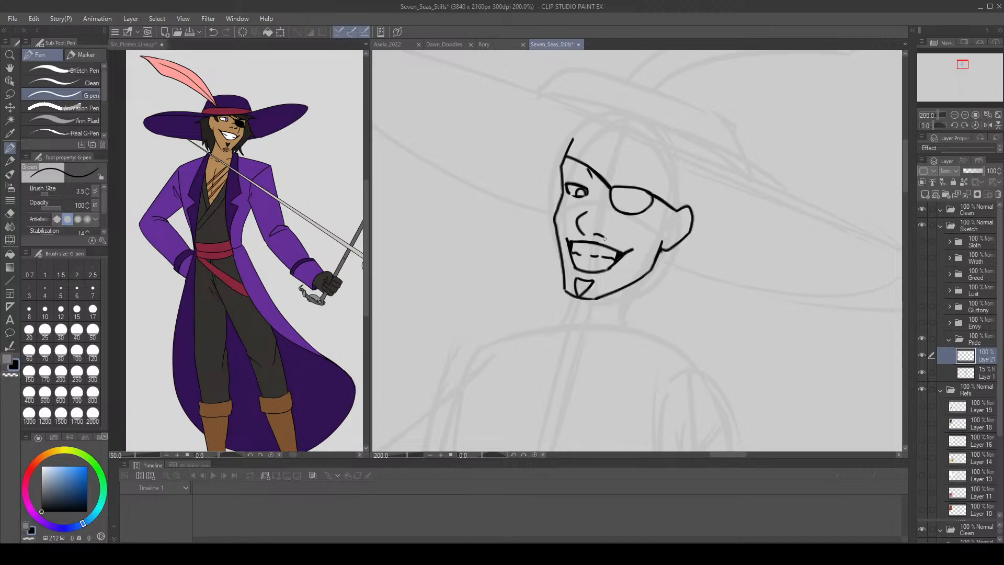
Ink the wide, slanted hat brim across the forehead, with its underside line running from the ear towards the brim's tip.
click(955, 115)
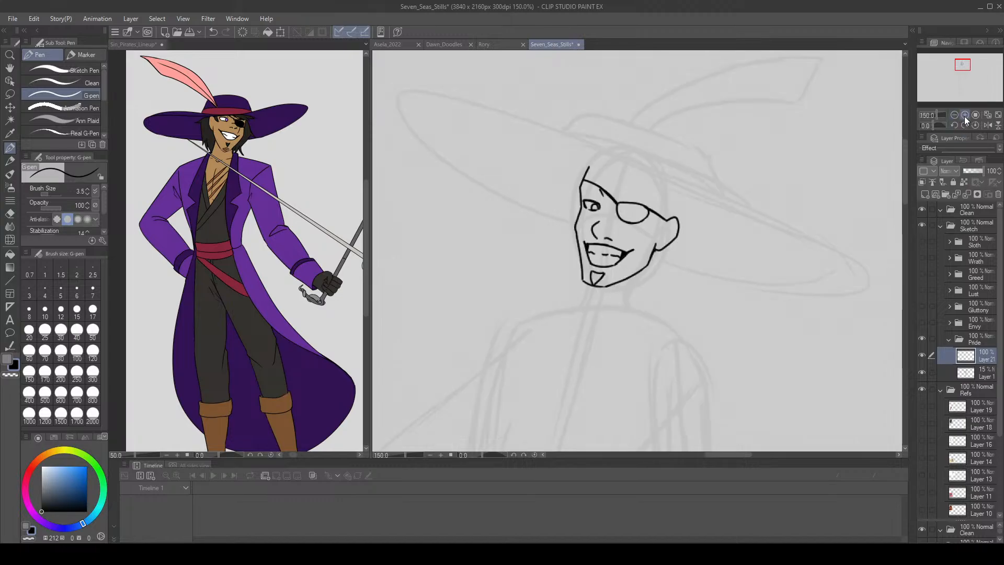
mouse_move(577, 216)
mouse_down()
mouse_move(443, 142)
mouse_move(422, 102)
mouse_move(488, 106)
mouse_move(666, 218)
mouse_move(799, 280)
mouse_move(835, 276)
mouse_move(624, 182)
mouse_up()
key(ctrl+z)
mouse_move(540, 128)
mouse_down()
mouse_move(741, 240)
mouse_move(813, 278)
mouse_up()
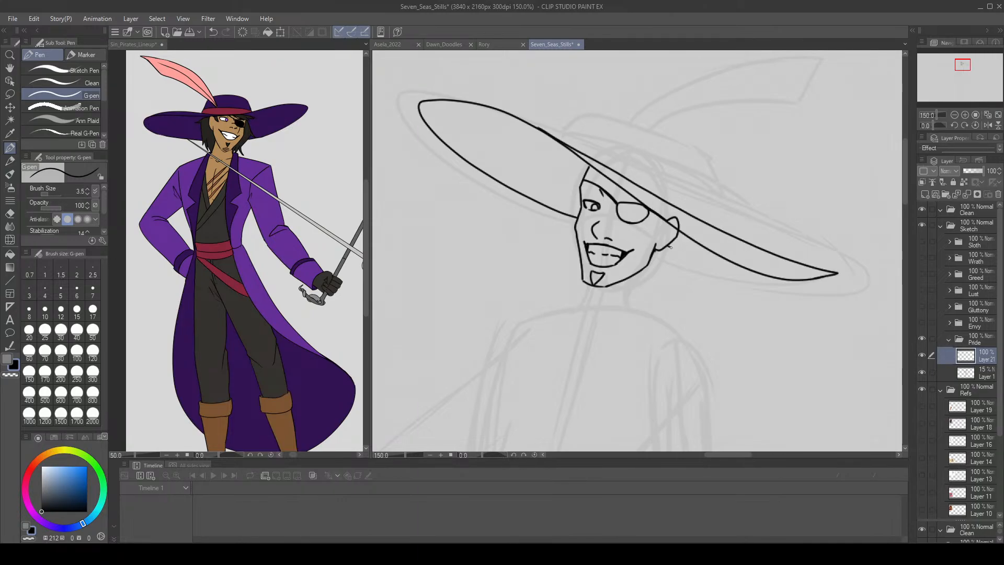
drag(668, 245, 754, 273)
Erase the top of the ear where it overlaps the brim and tidy the brim's line joins.
key(e)
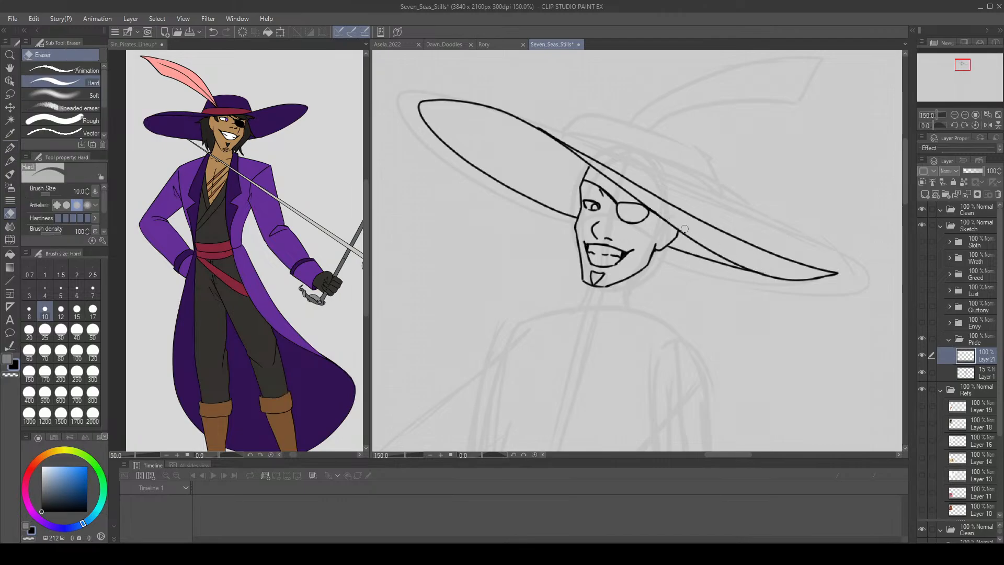
key(p)
key(e)
key(ctrl+z)
key(p)
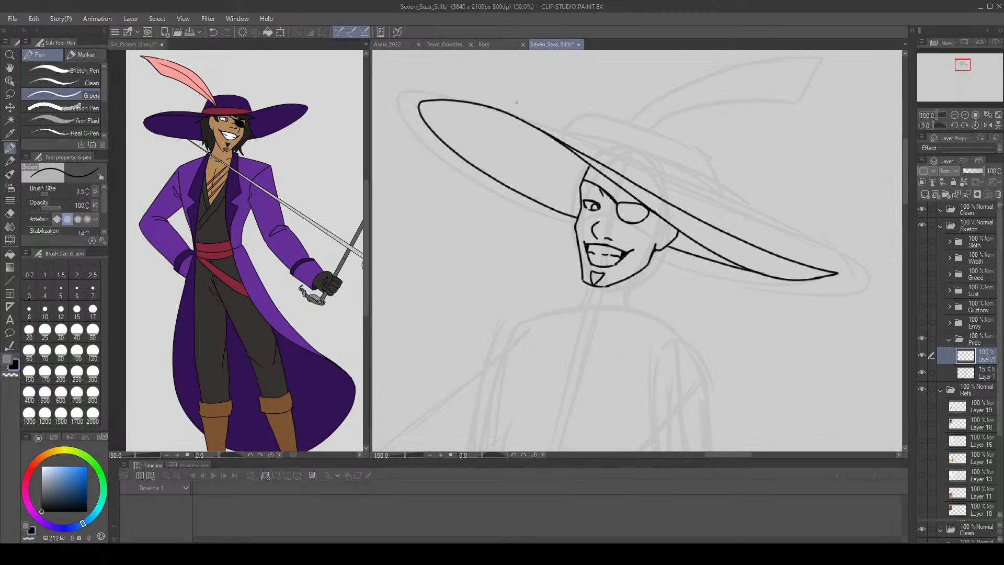
key(e)
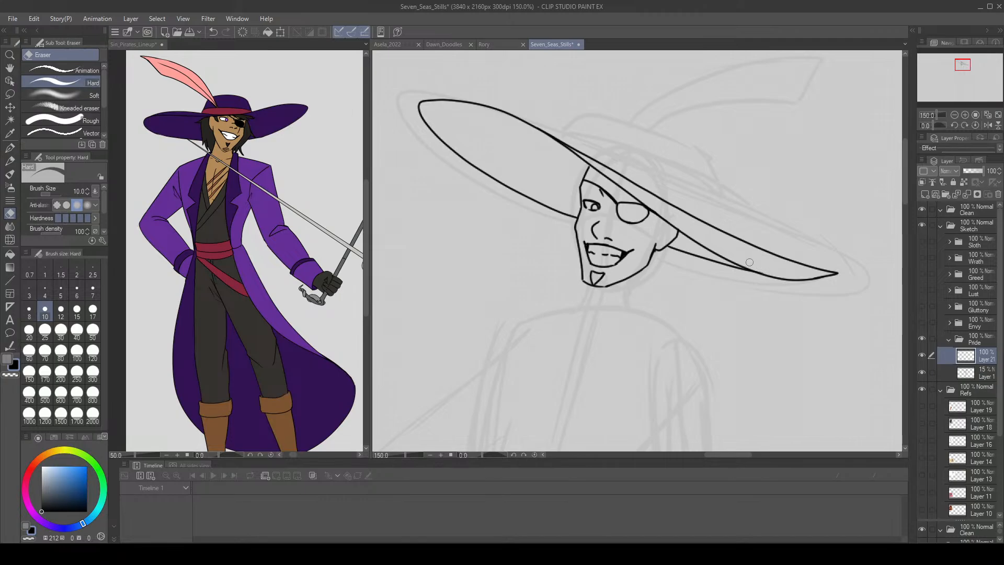
key(p)
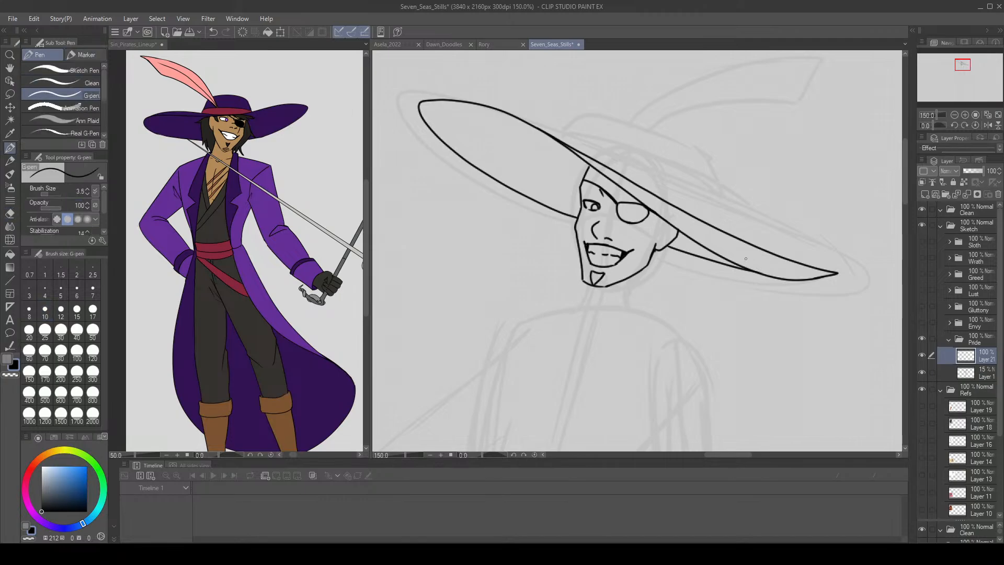
Ink pointed hair strands across the forehead under the hat brim, plus the eyebrow above the uncovered eye.
drag(604, 175, 635, 201)
key(ctrl+z)
drag(591, 166, 627, 198)
key(ctrl+z)
drag(591, 167, 626, 203)
key(ctrl+z)
drag(590, 165, 627, 202)
drag(612, 186, 644, 207)
key(ctrl+z)
key(ctrl+z)
mouse_move(584, 185)
mouse_down()
mouse_move(601, 196)
mouse_move(582, 184)
mouse_up()
key(ctrl+z)
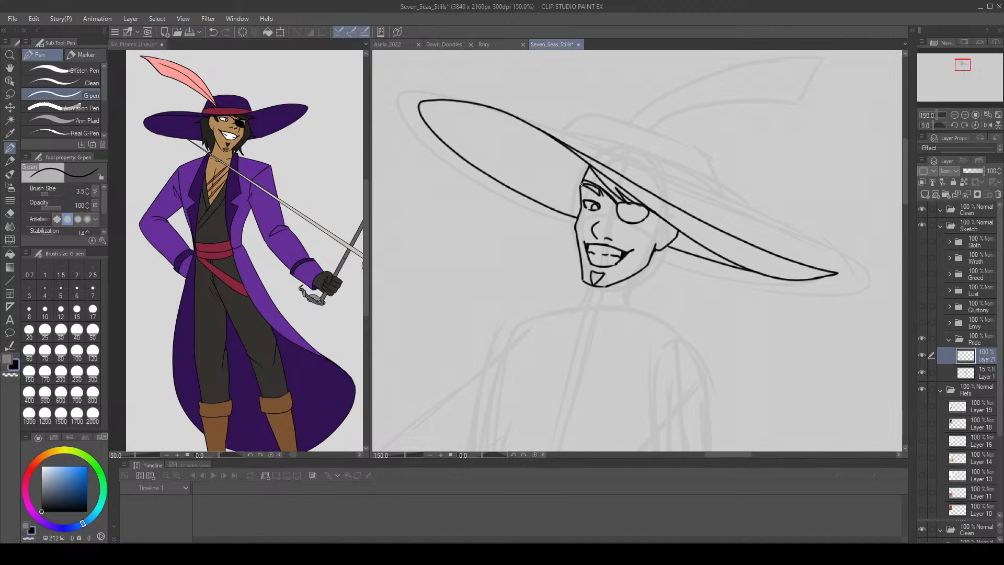
Erase and redraw the outline of the uncovered eye where it needs a cleaner shape.
key(e)
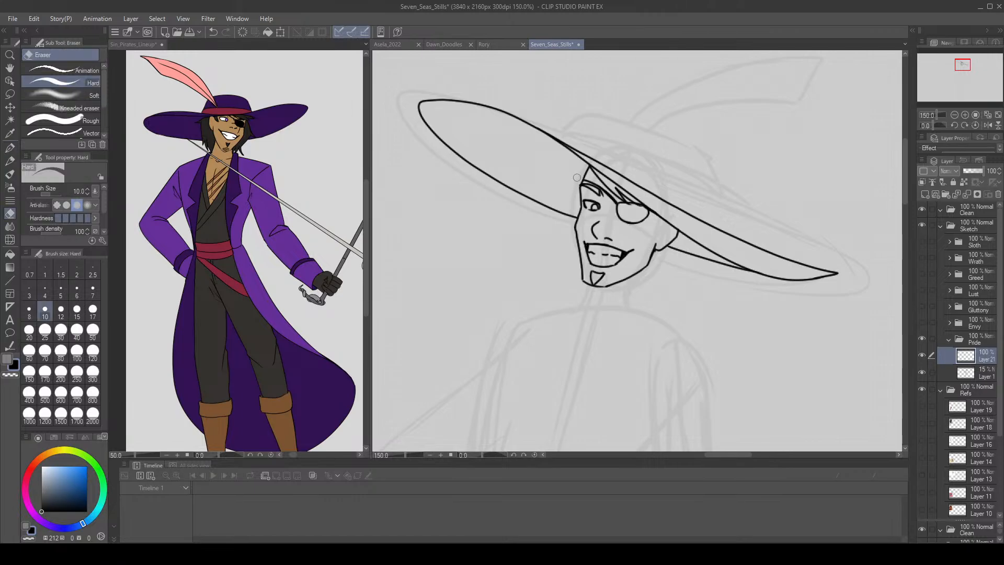
drag(595, 212, 605, 212)
key(p)
key(ctrl+z)
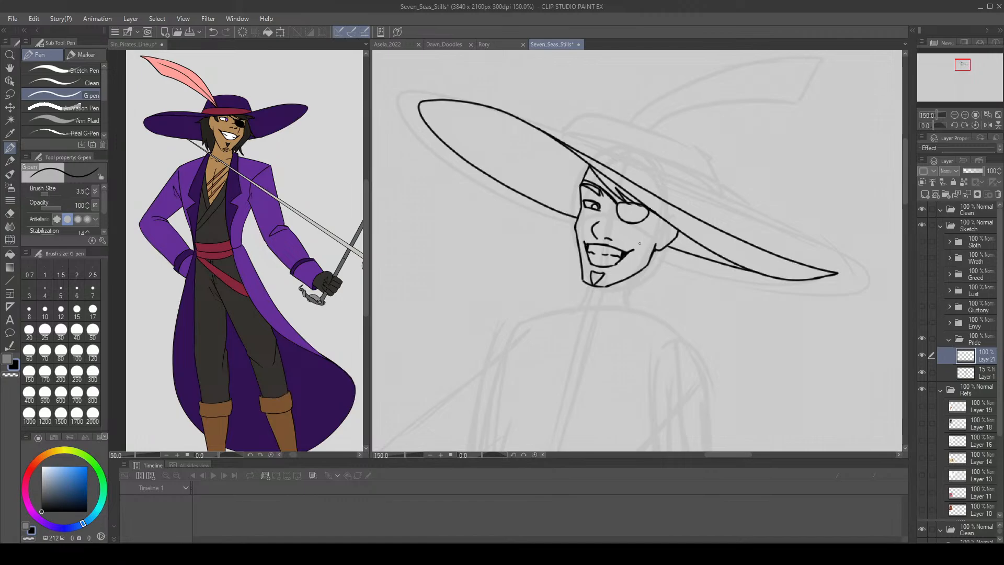
Lasso the hat brim's raised end beyond the face, free-transform it slightly shorter towards the head, and deselect it.
key(m)
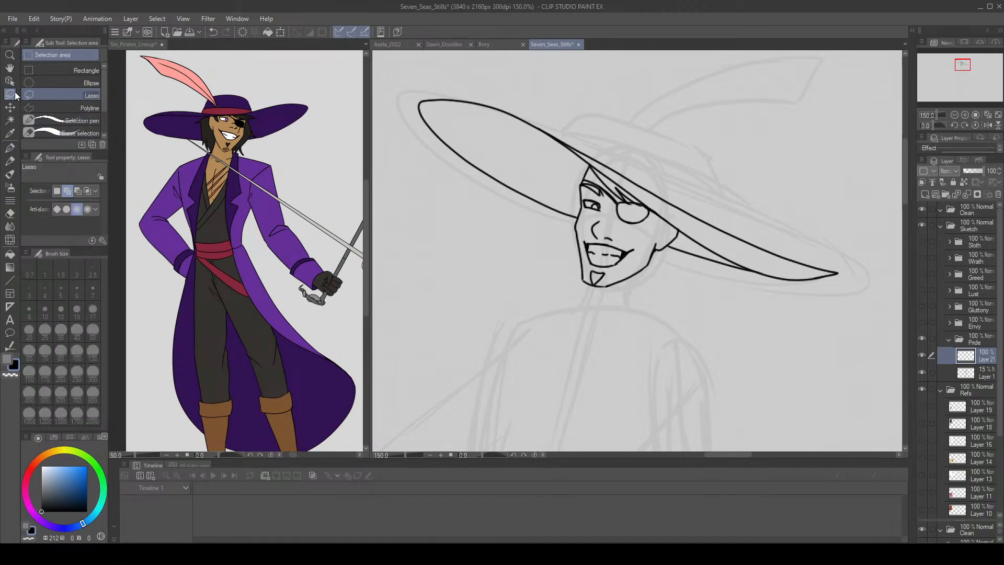
mouse_move(579, 214)
mouse_down()
mouse_move(526, 217)
mouse_move(412, 121)
mouse_move(437, 77)
mouse_move(531, 106)
mouse_move(553, 126)
mouse_move(573, 201)
mouse_up()
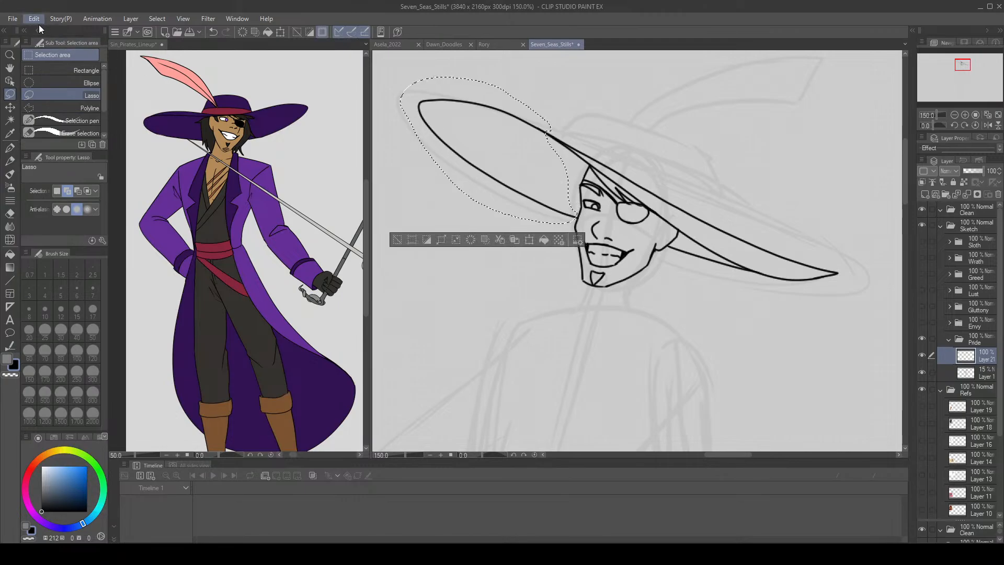
key(ctrl+t)
drag(400, 153, 410, 154)
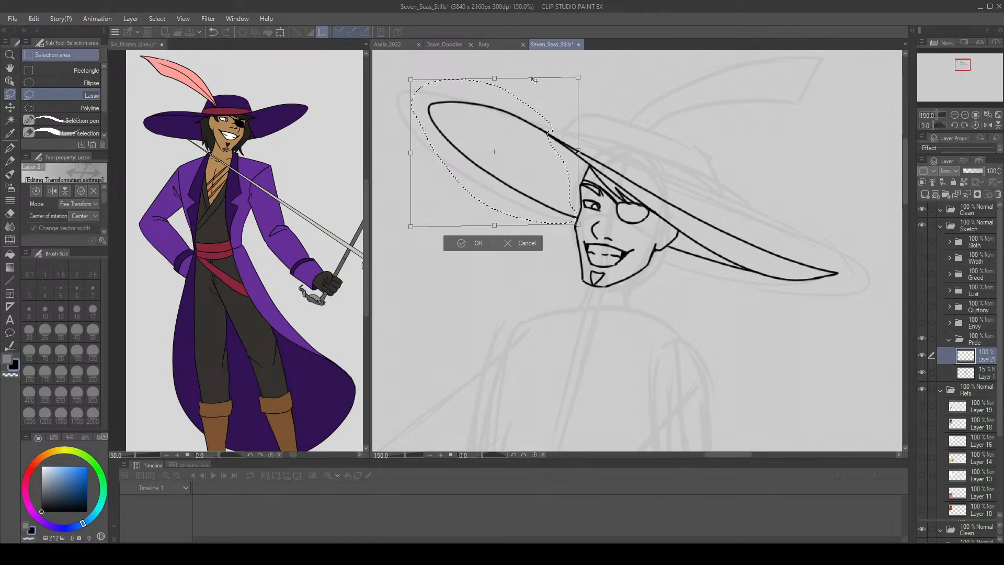
drag(577, 78, 578, 80)
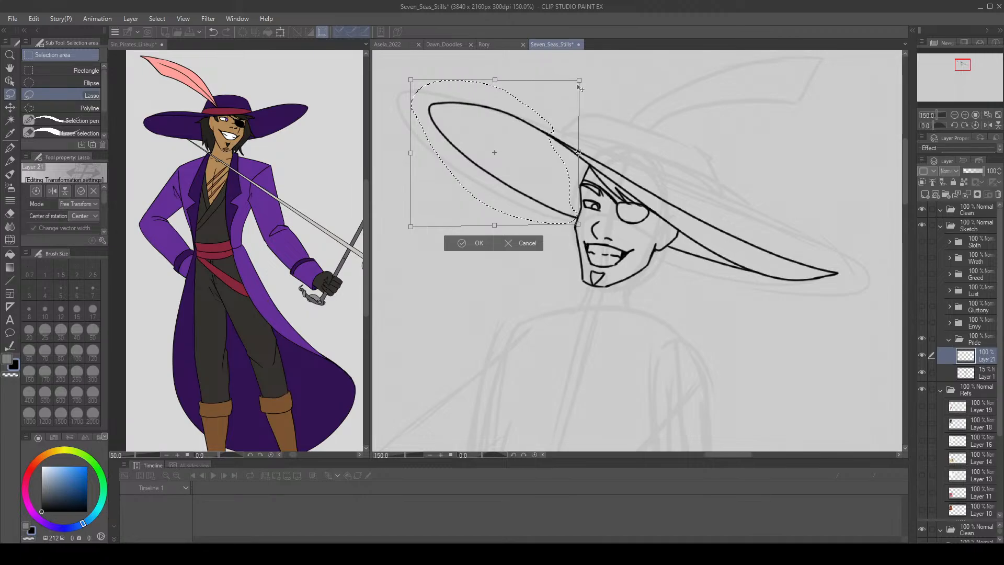
click(460, 243)
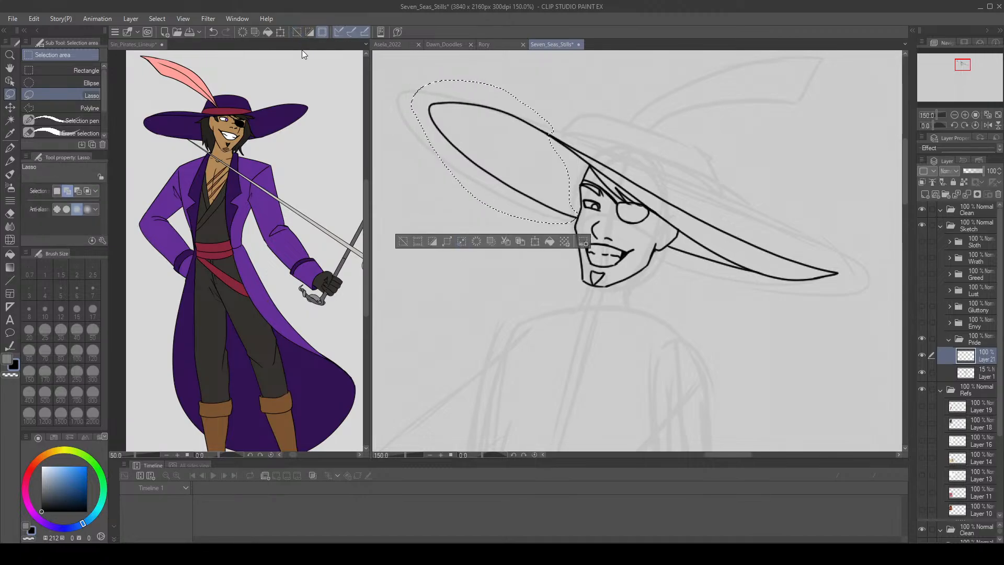
click(297, 31)
Ink the hatband's curved upper edge above the brim, from over the forehead to above the ear.
click(10, 161)
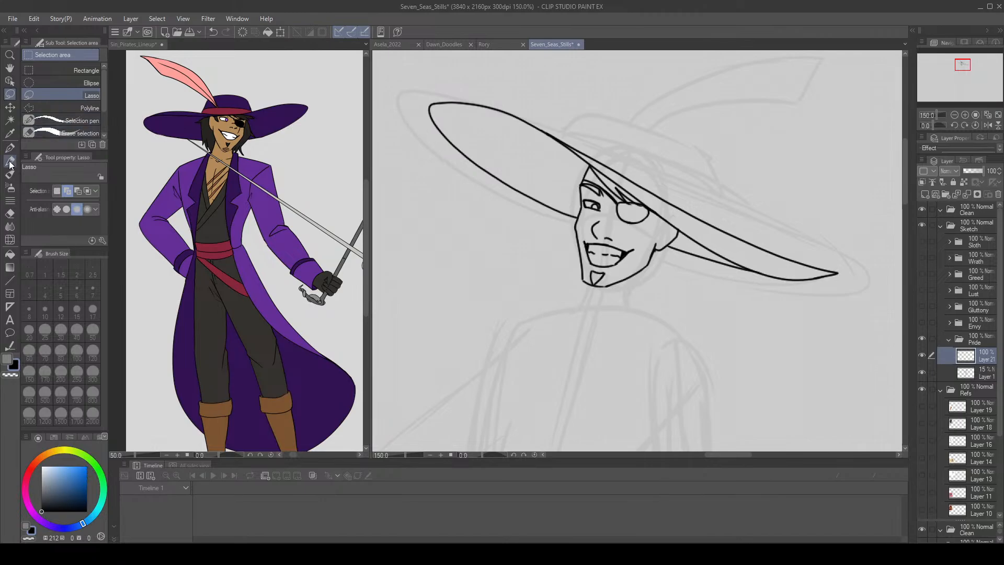
click(12, 147)
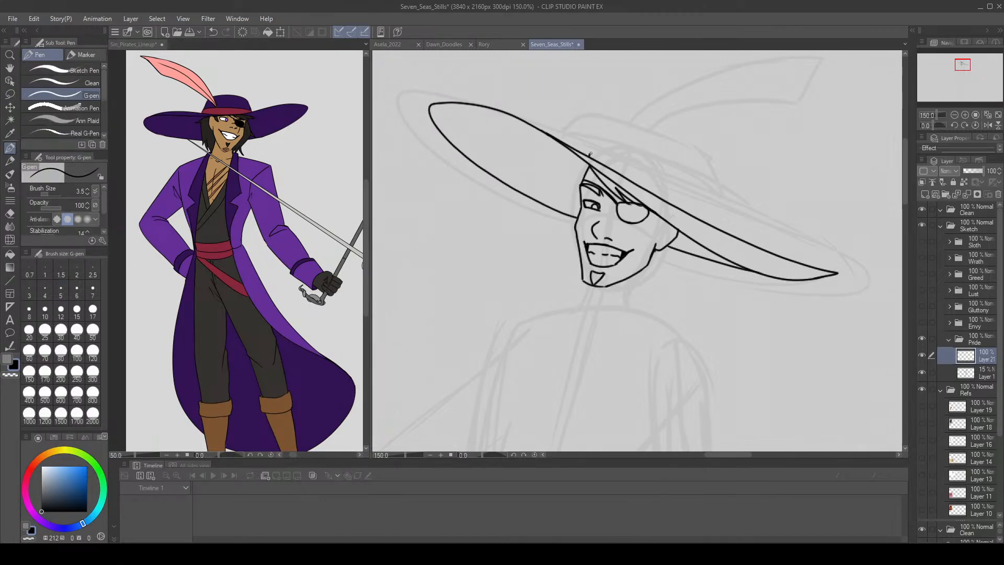
mouse_move(590, 152)
mouse_down()
mouse_move(681, 190)
mouse_move(674, 206)
mouse_move(683, 192)
mouse_up()
key(ctrl+z)
key(ctrl+z)
key(ctrl+z)
mouse_move(590, 153)
mouse_down()
mouse_move(632, 167)
mouse_move(673, 198)
mouse_up()
key(ctrl+z)
mouse_move(592, 153)
mouse_down()
mouse_move(669, 187)
mouse_move(671, 204)
mouse_move(675, 194)
mouse_up()
key(ctrl+z)
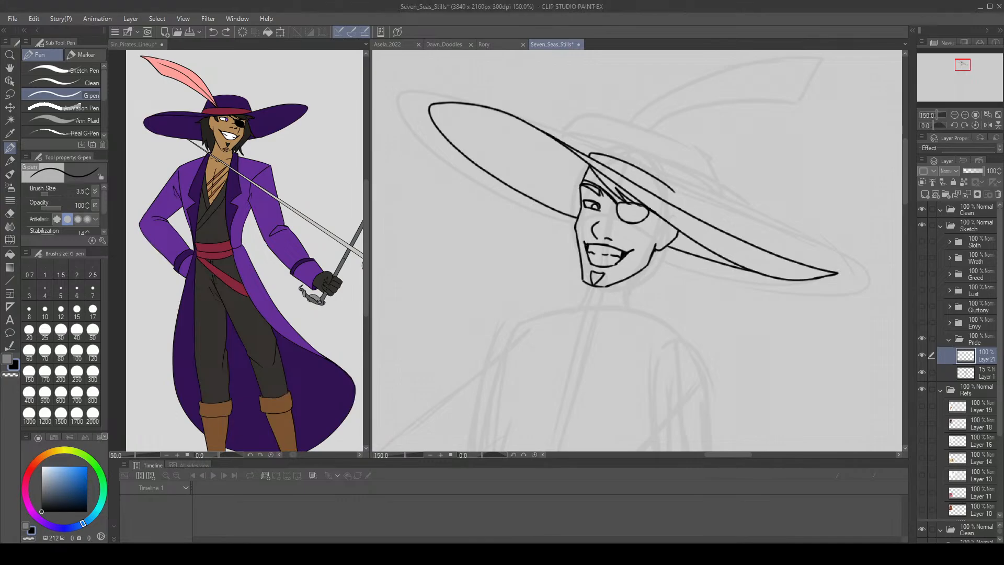
key(ctrl+z)
mouse_move(590, 155)
mouse_down()
mouse_move(660, 179)
mouse_move(676, 189)
mouse_move(629, 170)
mouse_move(683, 209)
mouse_up()
key(ctrl+z)
key(ctrl+z)
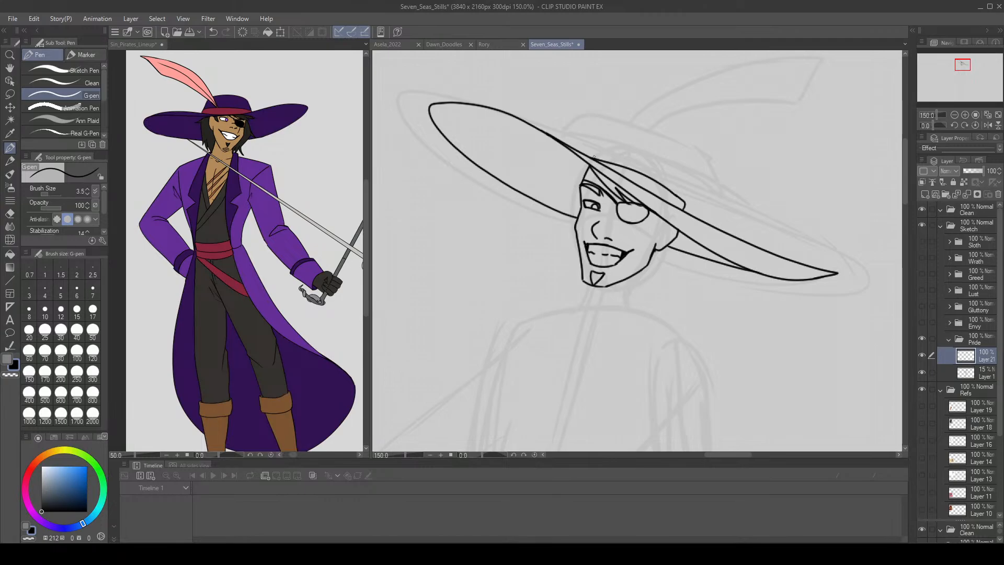
Ink the hat's low, rounded crown above the band and clean up its corner where it meets the brim.
mouse_move(594, 157)
mouse_down()
mouse_move(680, 185)
mouse_move(600, 138)
mouse_move(691, 176)
mouse_up()
key(ctrl+z)
key(ctrl+z)
key(e)
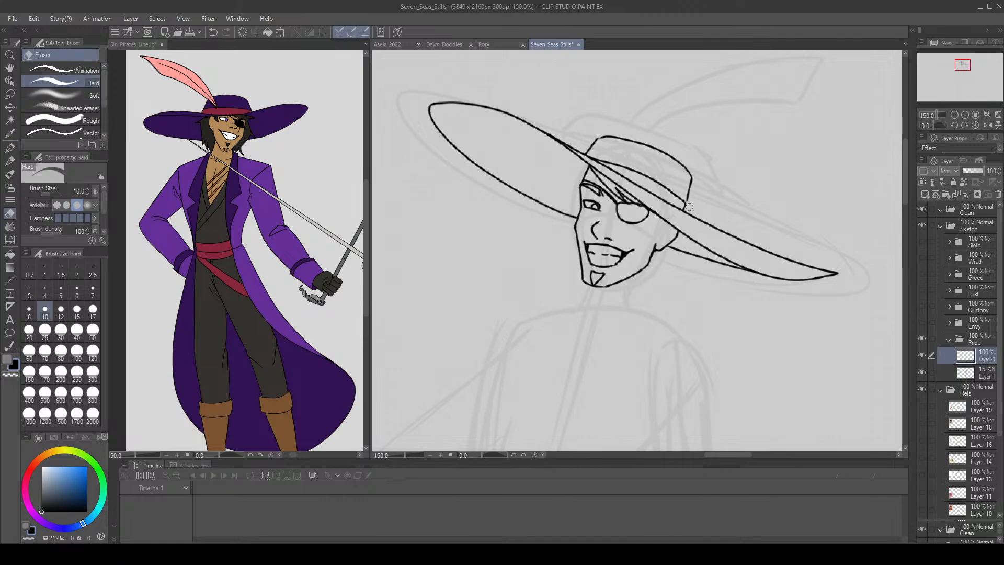
key(p)
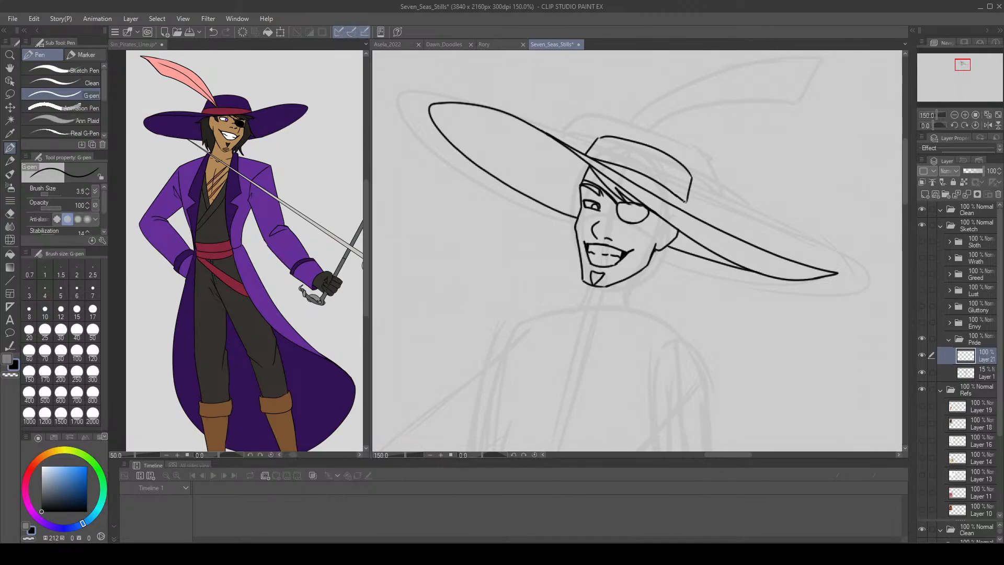
mouse_move(687, 202)
mouse_down()
mouse_move(689, 215)
mouse_move(692, 181)
mouse_move(688, 207)
mouse_up()
key(ctrl+z)
key(ctrl+z)
key(ctrl+z)
key(e)
key(p)
key(e)
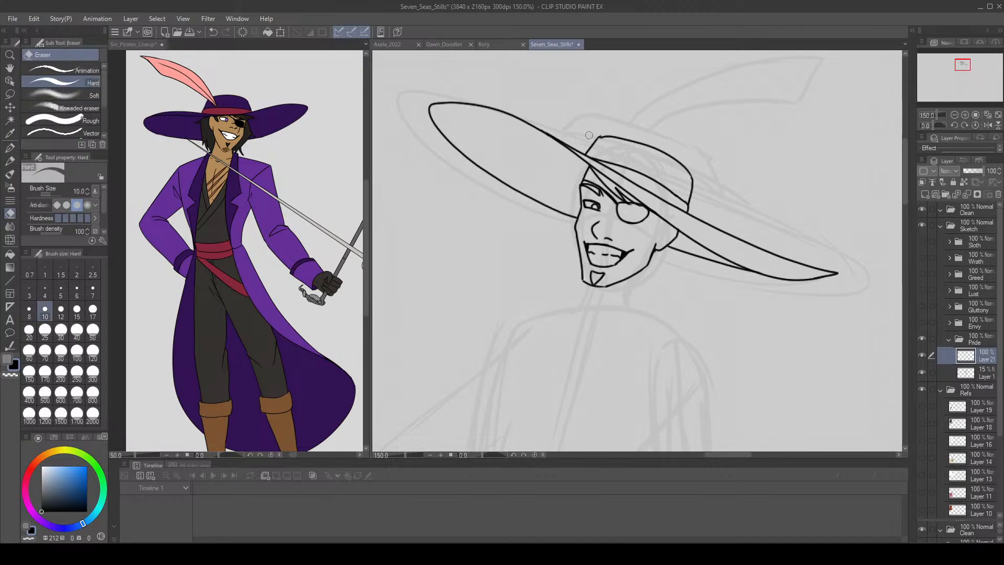
key(p)
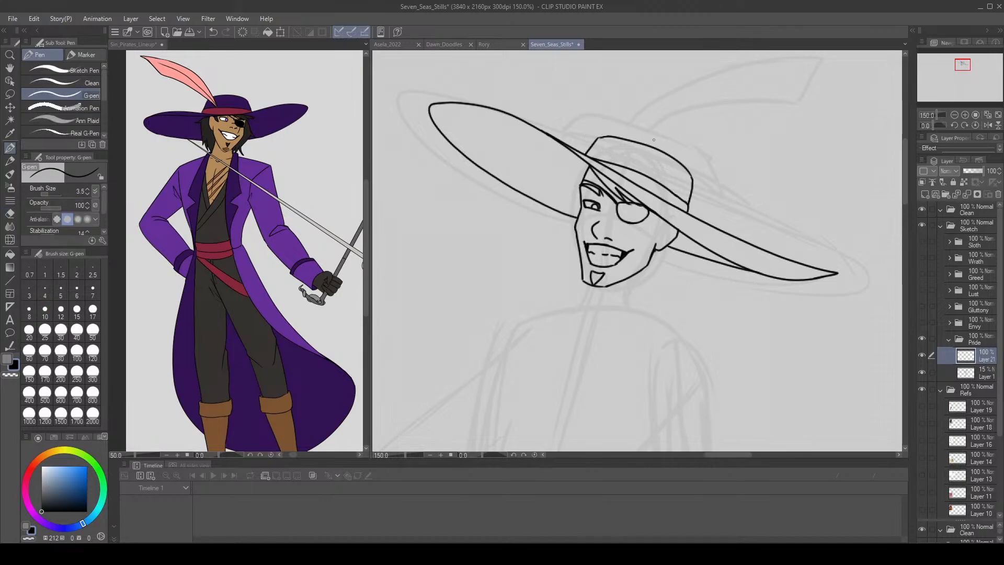
Ink the feather rising from the crown with a notched tip and central quill line, and clean up its base.
mouse_move(636, 140)
mouse_down()
mouse_move(761, 74)
mouse_move(753, 116)
mouse_move(651, 146)
mouse_up()
key(ctrl+z)
key(ctrl+z)
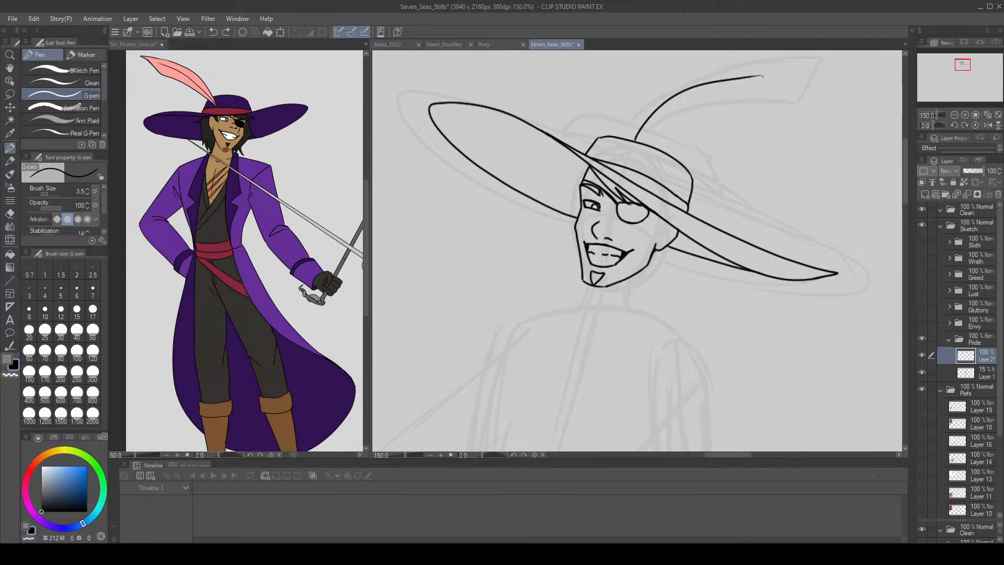
mouse_move(762, 75)
mouse_down()
mouse_move(736, 123)
mouse_move(646, 147)
mouse_move(736, 106)
mouse_up()
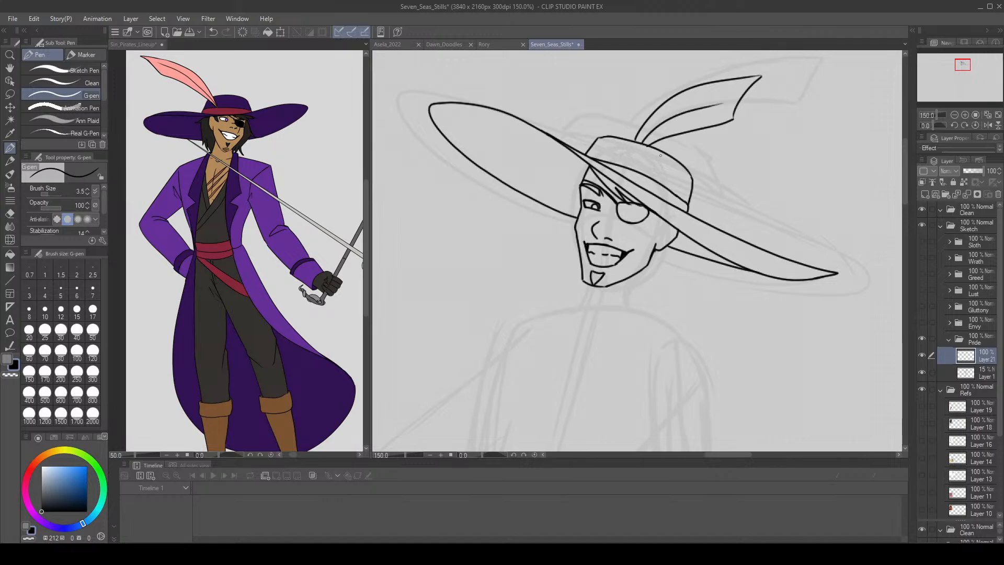
key(ctrl+z)
mouse_move(642, 142)
mouse_down()
mouse_move(671, 113)
mouse_move(727, 93)
mouse_up()
key(e)
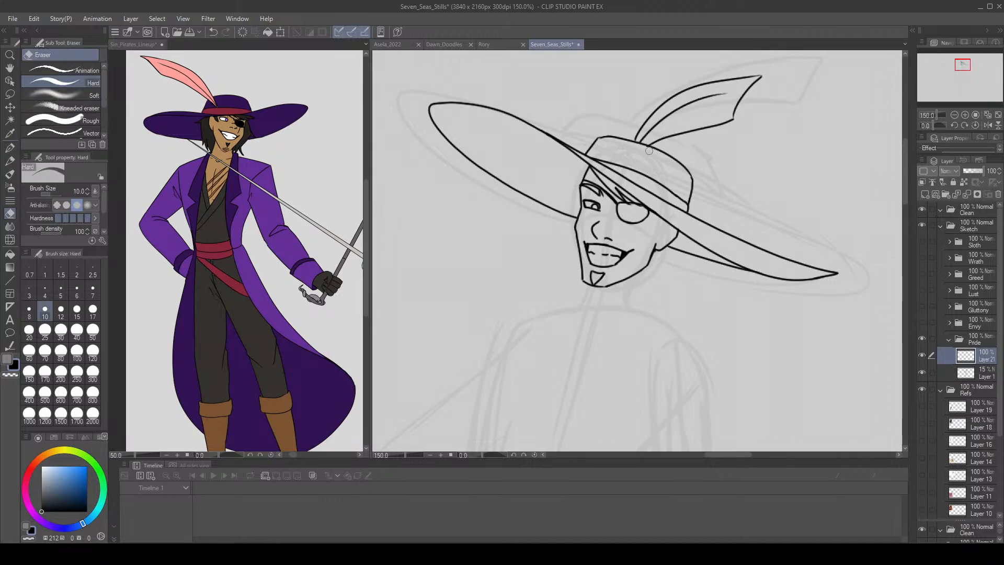
key(p)
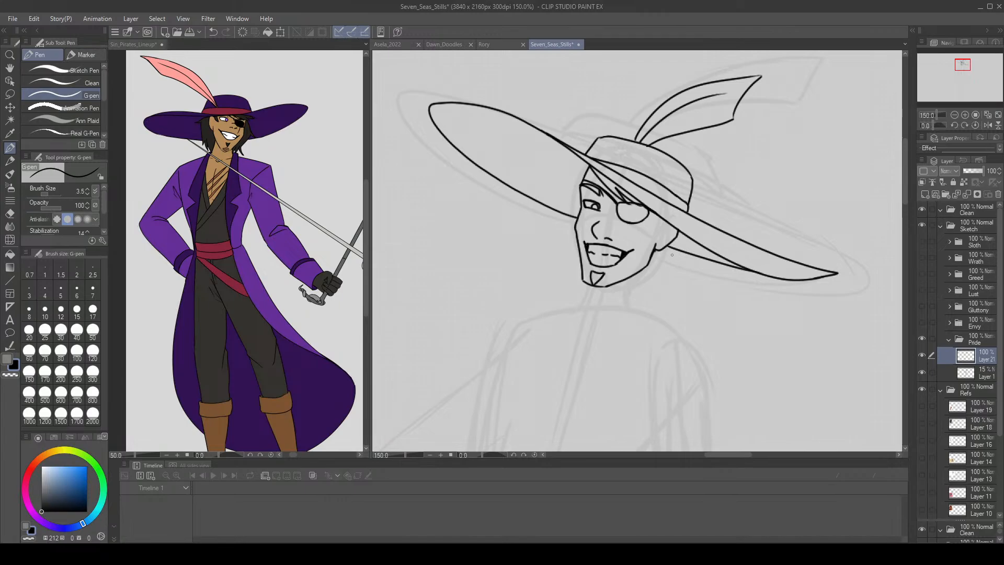
Ink the jagged hair behind the ear below the brim and erase the brim line crossing it.
mouse_move(685, 236)
mouse_down()
mouse_move(706, 267)
mouse_move(660, 299)
mouse_move(637, 298)
mouse_up()
key(ctrl+z)
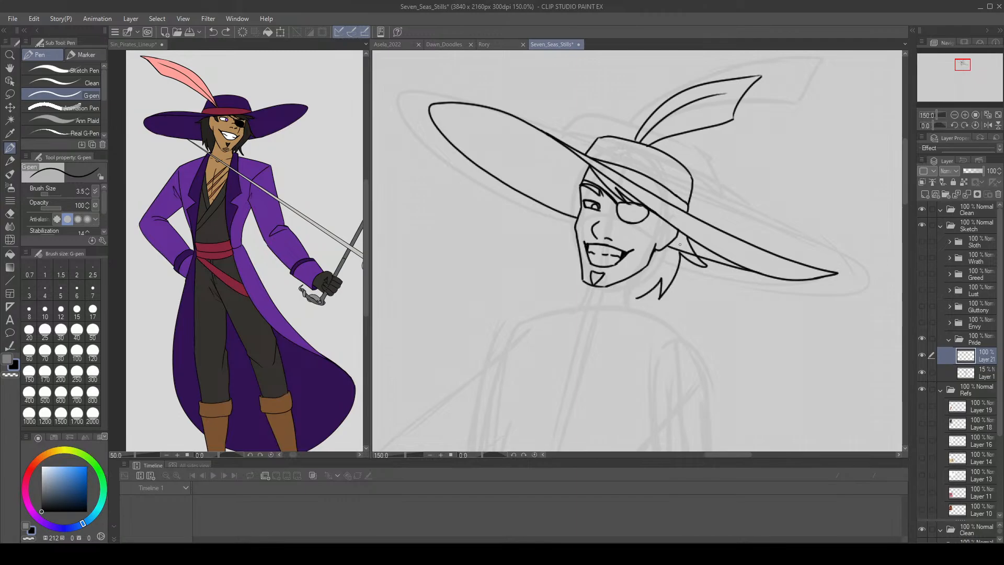
key(e)
drag(684, 251, 689, 253)
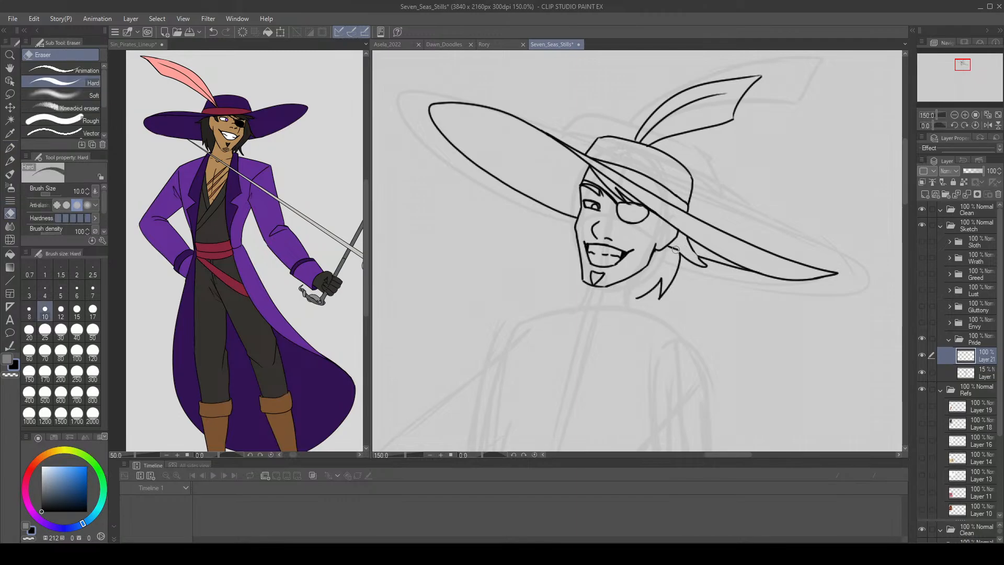
key(p)
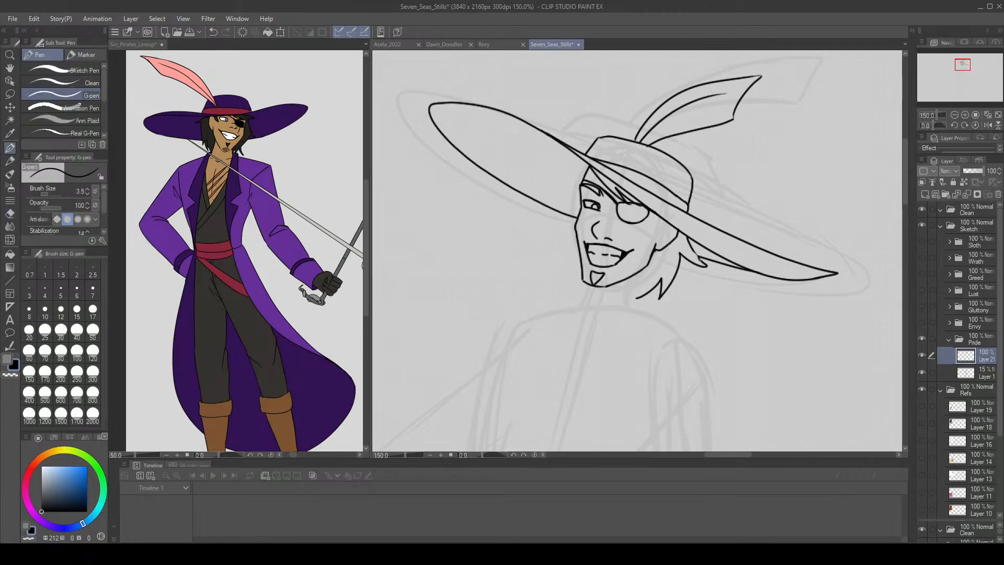
drag(689, 246, 705, 265)
Ink the hair framing the uncovered-eye side of the face down to the jaw, and erase the brim line overlapping it.
drag(588, 164, 563, 208)
mouse_move(586, 163)
mouse_down()
mouse_move(569, 206)
mouse_move(540, 217)
mouse_move(566, 219)
mouse_move(564, 256)
mouse_up()
key(ctrl+z)
key(ctrl+z)
mouse_move(565, 219)
mouse_down()
mouse_move(556, 291)
mouse_move(580, 285)
mouse_up()
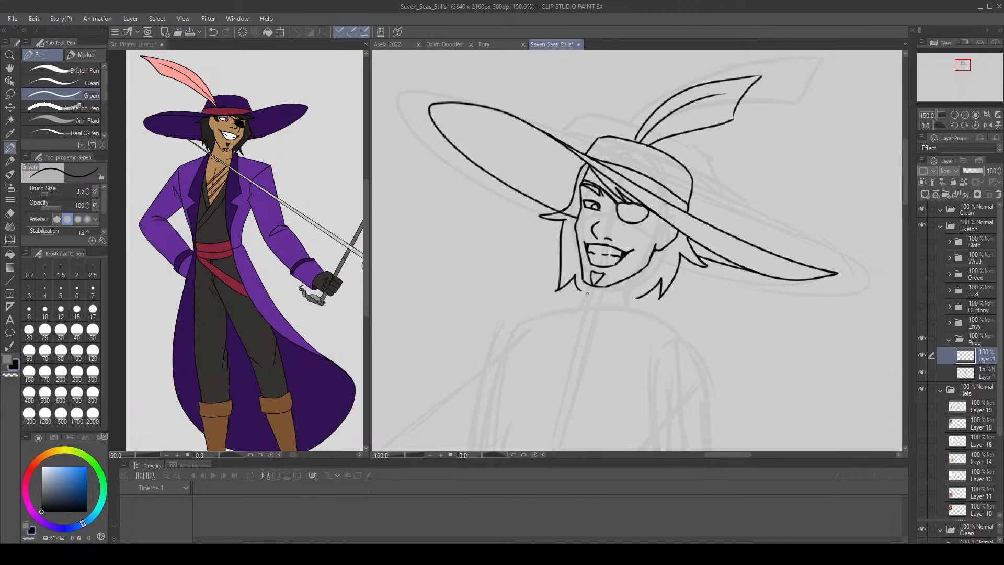
key(e)
drag(571, 212, 563, 214)
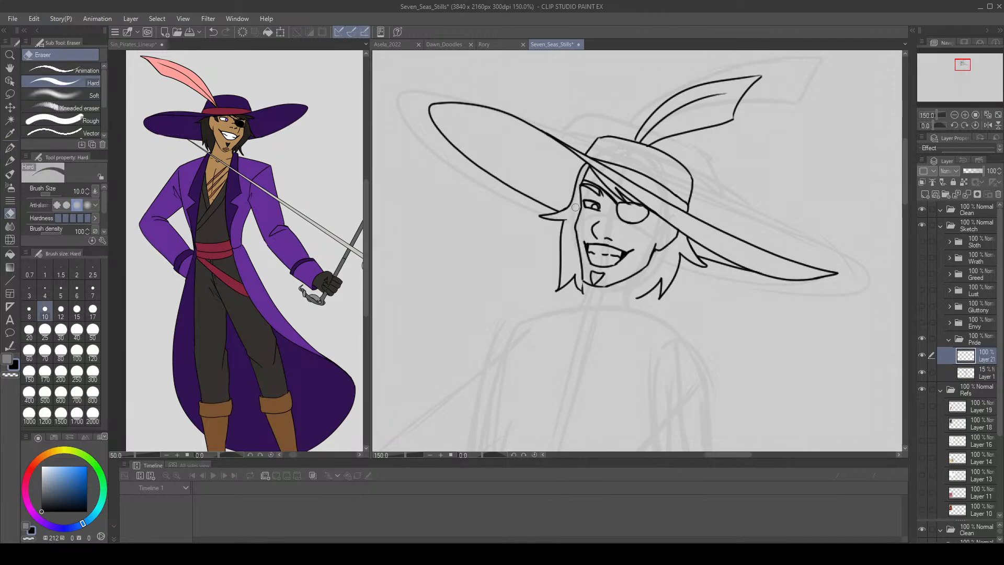
Try a new set of pointed hair tips beside the jaw on the uncovered-eye side.
mouse_move(579, 276)
mouse_down()
mouse_move(581, 291)
mouse_move(551, 293)
mouse_move(569, 281)
mouse_move(574, 300)
mouse_up()
key(p)
key(ctrl+z)
key(ctrl+z)
mouse_move(574, 300)
mouse_down()
mouse_move(576, 285)
mouse_move(584, 303)
mouse_up()
Erase the hair tips on both sides of the jaw and redraw the uncovered-eye side with outward-flicking points.
key(e)
mouse_move(661, 280)
mouse_down()
mouse_move(657, 301)
mouse_move(643, 285)
mouse_up()
key(p)
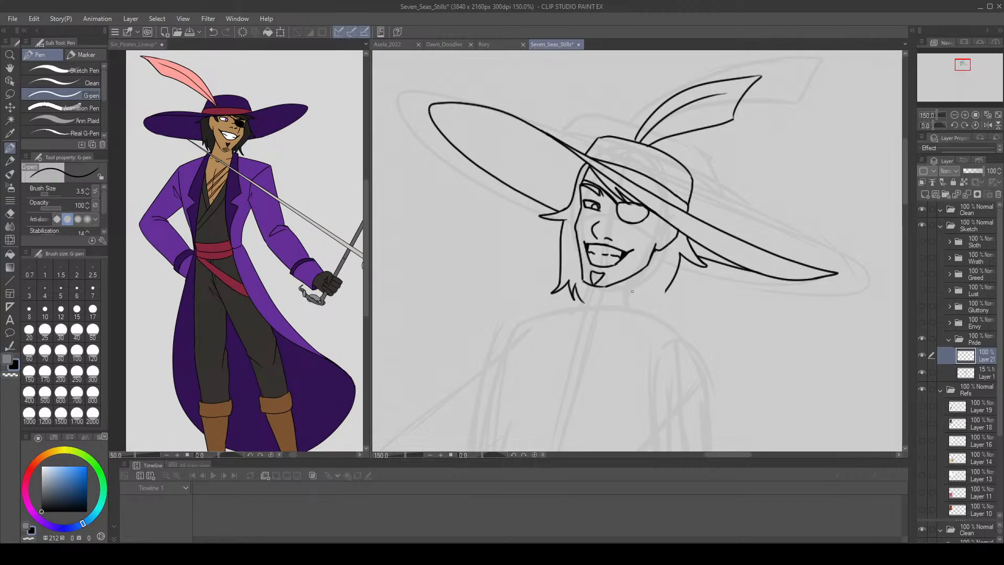
key(e)
mouse_move(570, 293)
mouse_down()
mouse_move(560, 281)
mouse_move(567, 235)
mouse_move(560, 276)
mouse_up()
key(p)
key(ctrl+z)
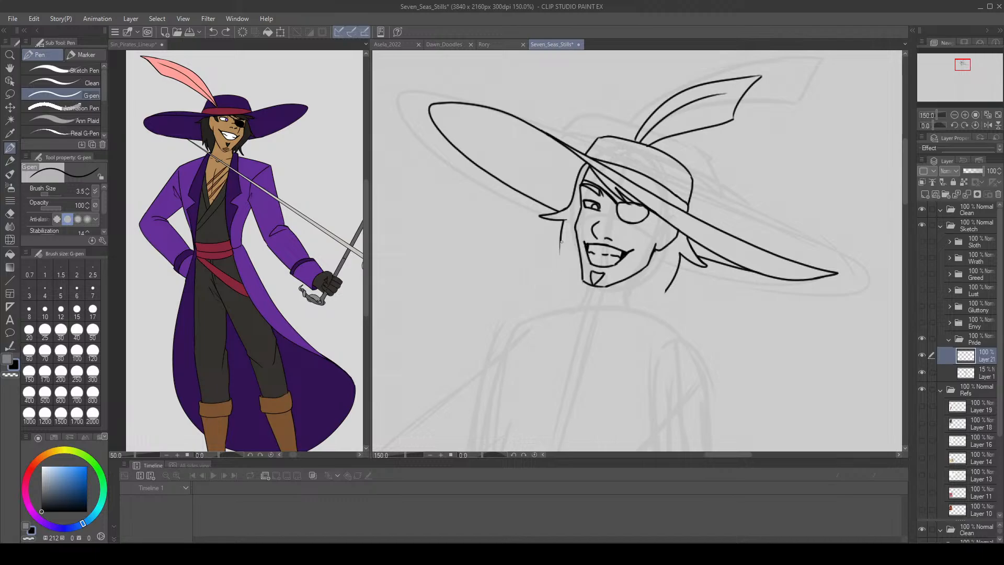
mouse_move(561, 239)
mouse_down()
mouse_move(555, 278)
mouse_move(580, 277)
mouse_up()
Erase the remaining end of the hair behind the ear and redraw it as several jagged points beside the neck.
key(e)
drag(665, 289, 673, 278)
click(14, 146)
drag(675, 274, 664, 304)
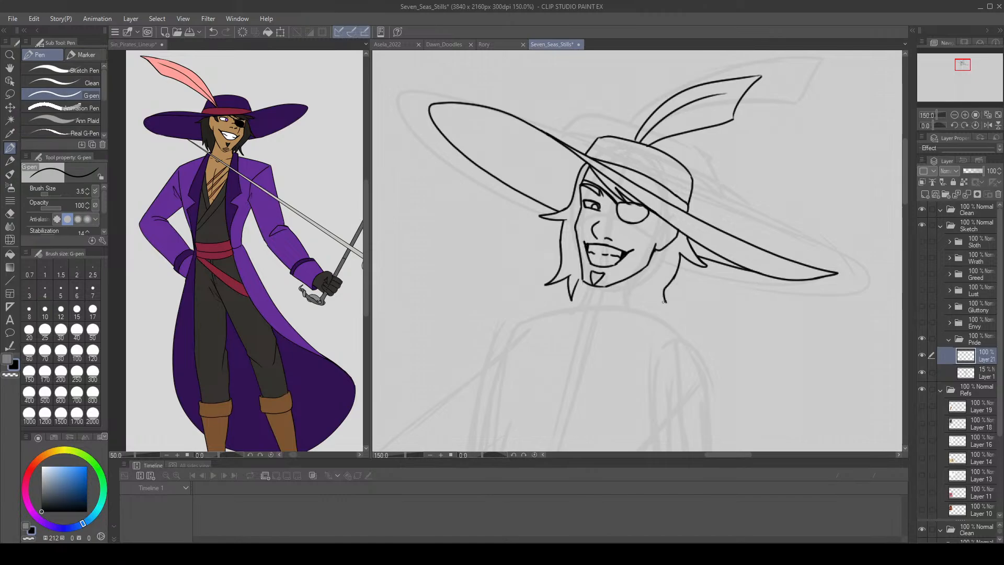
key(ctrl+z)
mouse_move(680, 254)
mouse_down()
mouse_move(662, 298)
mouse_move(645, 285)
mouse_move(634, 311)
mouse_up()
key(ctrl+z)
drag(645, 268, 634, 312)
Ink the short neck lines below the jaw and clean up the neighbouring hair tips.
mouse_move(587, 287)
mouse_down()
mouse_move(588, 296)
mouse_move(633, 304)
mouse_up()
drag(583, 277, 577, 299)
key(e)
drag(587, 288, 583, 307)
key(p)
key(ctrl+z)
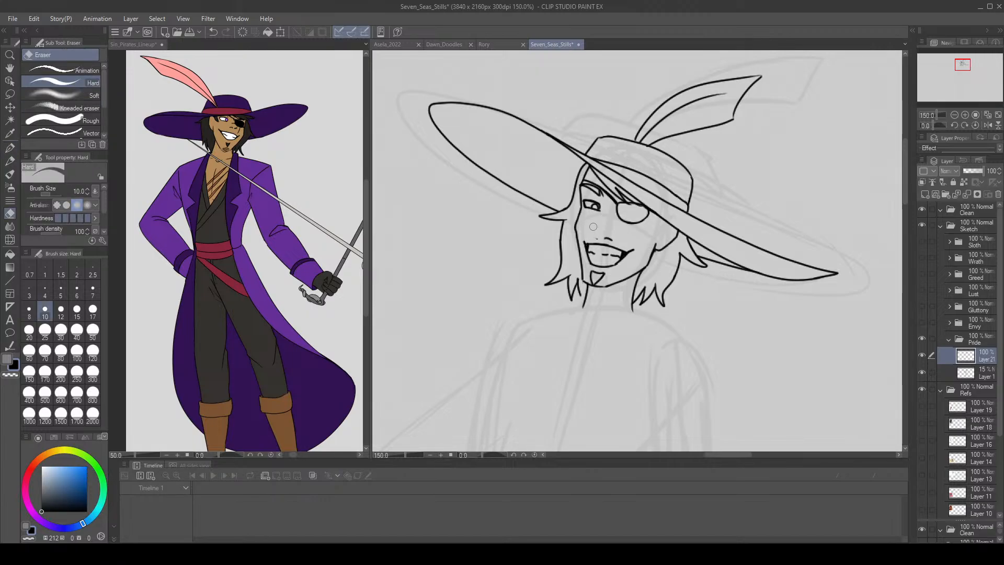
Erase the nose line and redraw the nose with a reshaped bridge and tip.
mouse_move(598, 225)
mouse_down()
mouse_move(595, 236)
mouse_move(614, 240)
mouse_up()
key(ctrl+z)
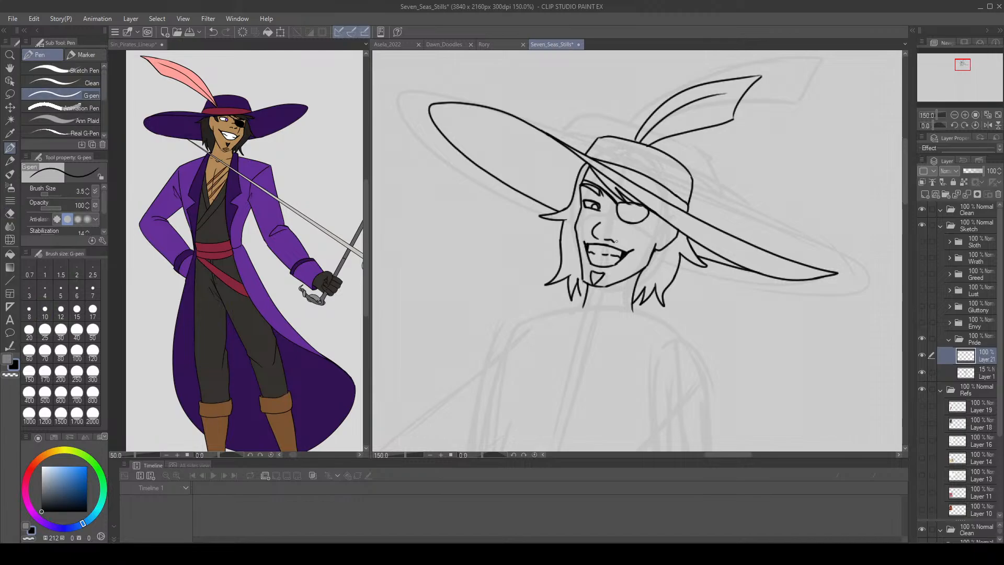
key(ctrl+z)
key(e)
drag(603, 223, 600, 227)
key(p)
drag(600, 215, 593, 231)
key(ctrl+z)
Erase and redraw the hair tuft poking out under the brim on the uncovered-eye side.
key(e)
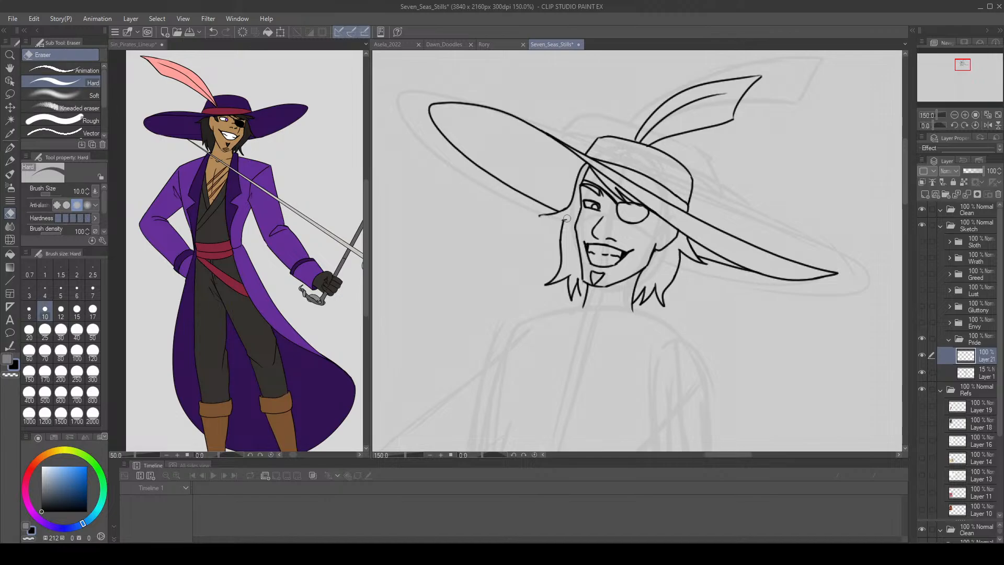
key(p)
mouse_move(563, 226)
mouse_down()
mouse_move(567, 213)
mouse_move(541, 219)
mouse_move(569, 216)
mouse_up()
key(ctrl+z)
key(ctrl+z)
key(ctrl+z)
key(ctrl+z)
key(ctrl+z)
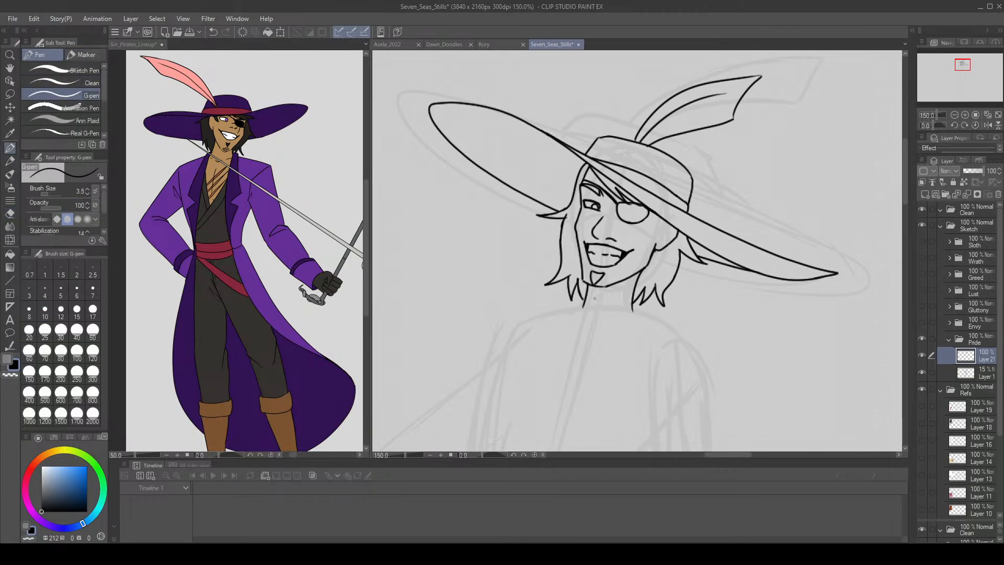
Refine the innermost hair tip beside the neck and the short lines between the eyepatch strap and the ear.
key(ctrl+z)
drag(579, 291, 584, 302)
key(ctrl+z)
key(ctrl+z)
drag(658, 219, 666, 220)
key(ctrl+z)
mouse_move(660, 217)
mouse_down()
mouse_move(653, 238)
mouse_move(653, 213)
mouse_move(672, 234)
mouse_move(667, 223)
mouse_up()
key(ctrl+z)
key(ctrl+z)
Ink two long curved lines from the sides of the neck down to the waist for the torso's open front.
mouse_move(906, 194)
mouse_down()
mouse_move(907, 223)
mouse_move(906, 209)
mouse_up()
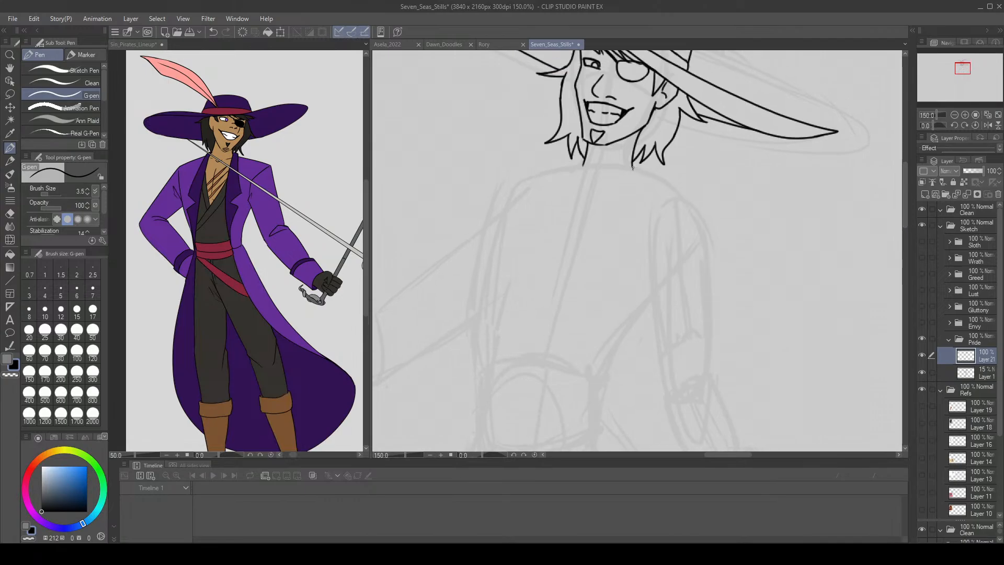
drag(633, 168, 598, 445)
key(ctrl+z)
drag(633, 166, 599, 390)
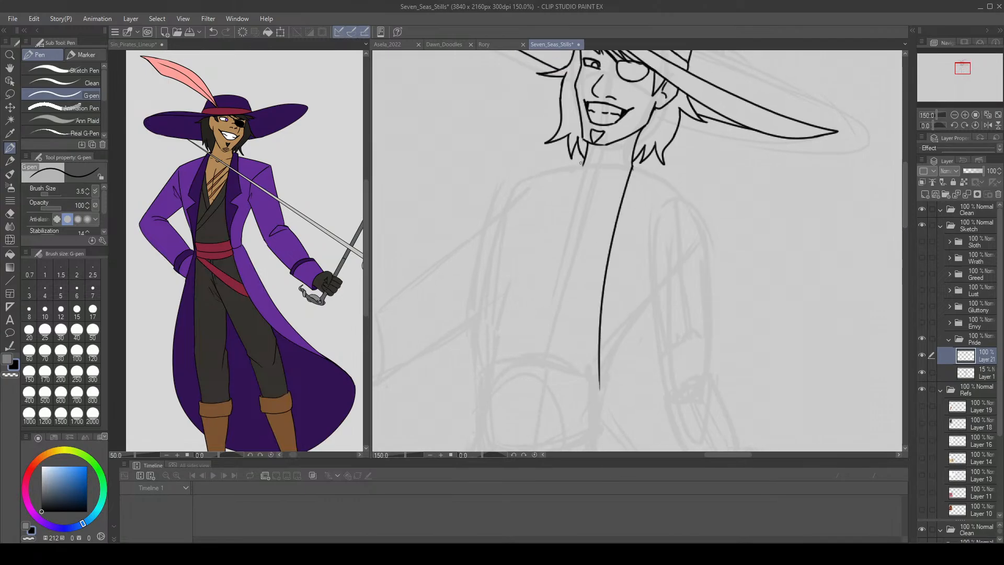
mouse_move(580, 164)
mouse_down()
mouse_move(477, 303)
mouse_move(461, 375)
mouse_move(540, 229)
mouse_move(486, 390)
mouse_up()
key(ctrl+z)
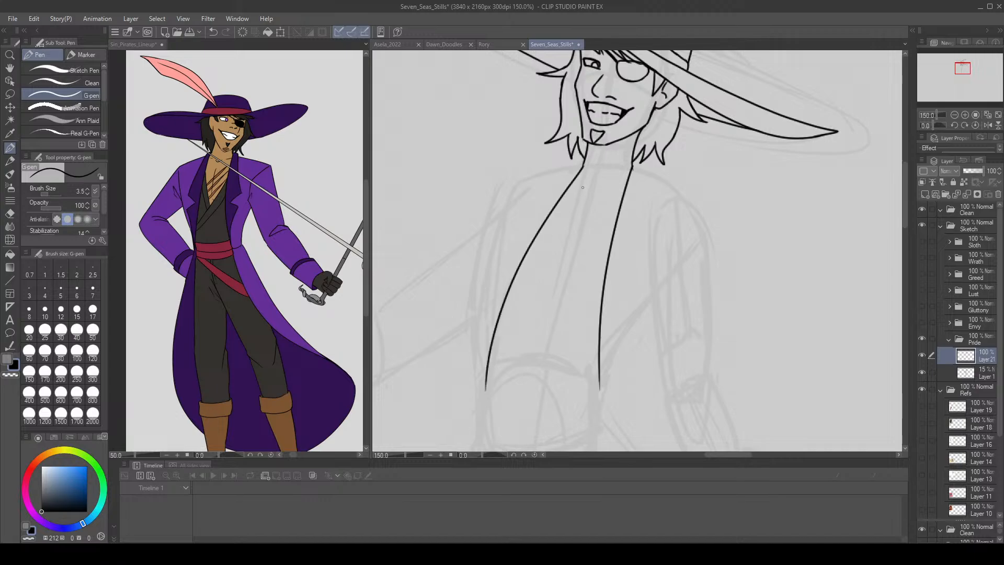
mouse_move(583, 163)
mouse_down()
mouse_move(499, 172)
mouse_move(372, 307)
mouse_up()
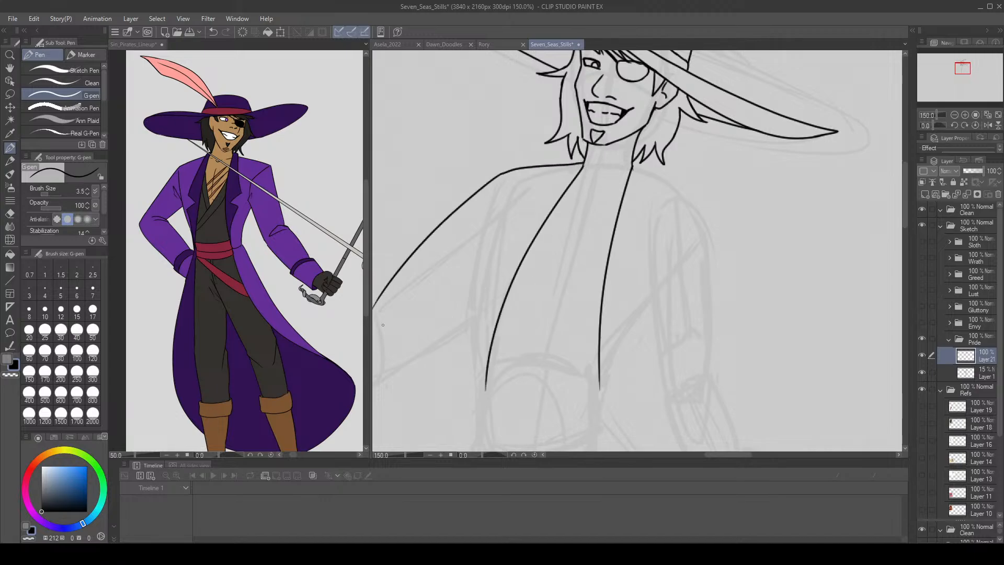
key(ctrl+z)
key(ctrl+z)
drag(584, 165, 462, 206)
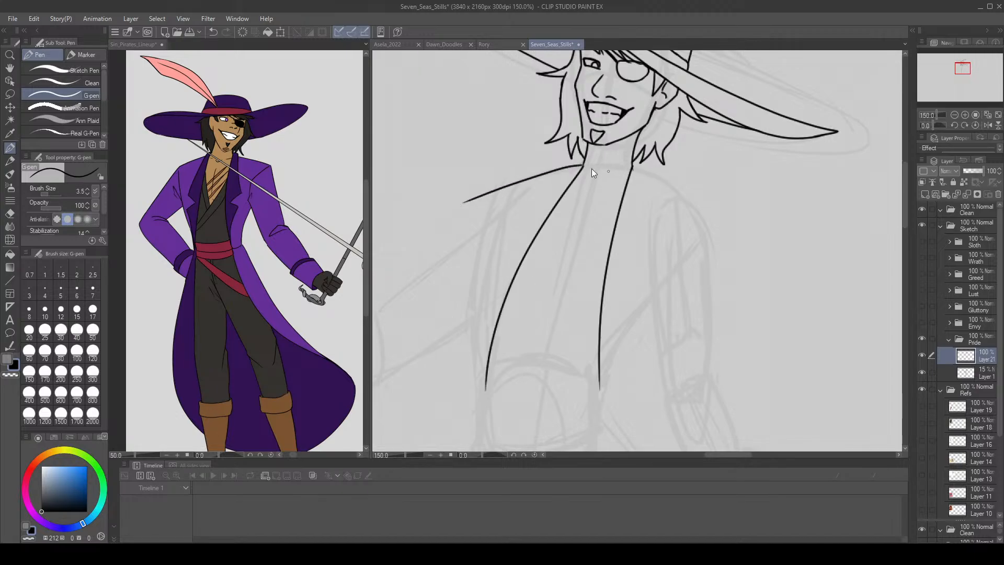
key(ctrl+z)
drag(584, 165, 485, 188)
key(ctrl+z)
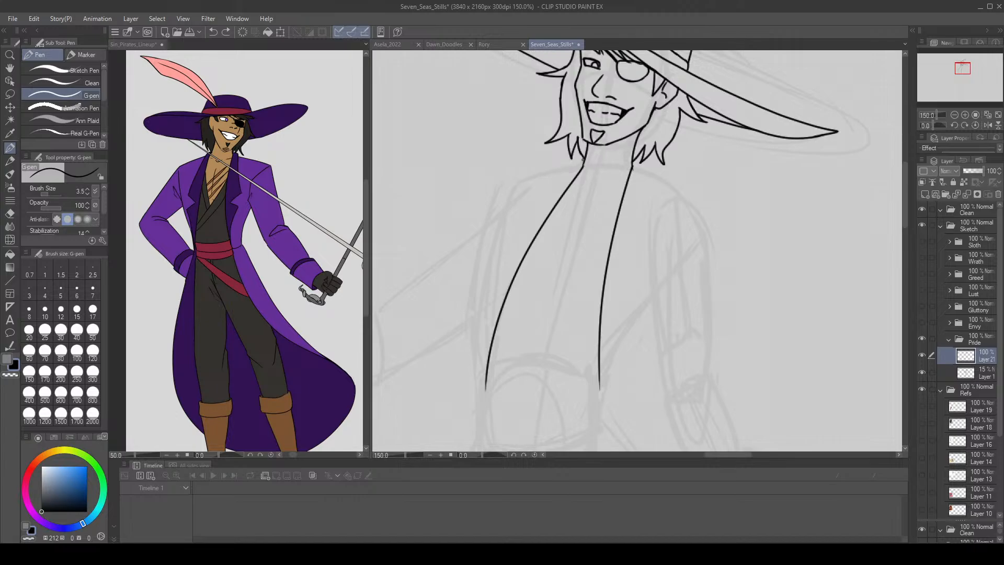
Ink the notched coat lapel outside the torso line on the uncovered-eye side, from the neck down to a point at the waist.
mouse_move(575, 161)
mouse_down()
mouse_move(487, 258)
mouse_move(496, 276)
mouse_move(468, 291)
mouse_move(469, 364)
mouse_up()
key(ctrl+z)
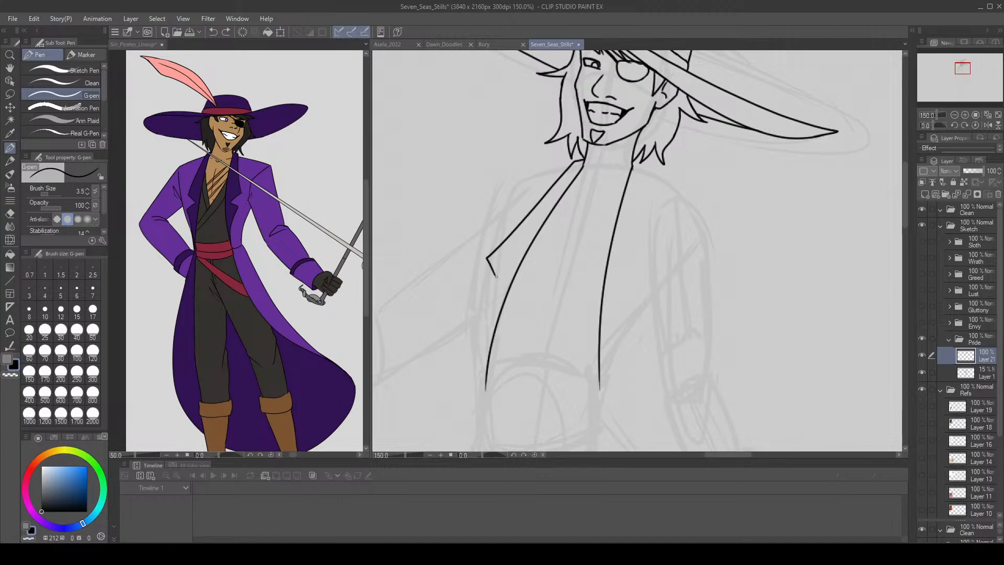
key(ctrl+z)
click(226, 32)
mouse_move(492, 270)
mouse_down()
mouse_move(502, 292)
mouse_move(461, 309)
mouse_move(480, 407)
mouse_move(488, 382)
mouse_up()
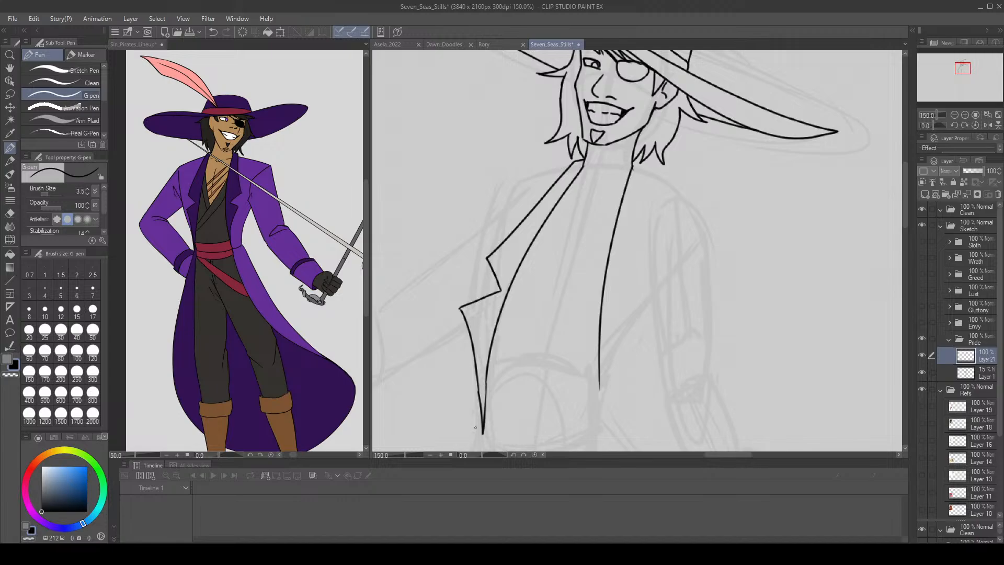
Clean up and redraw the lower tip of that lapel so its edges taper together just below the waist.
scroll(904, 230, down, 4)
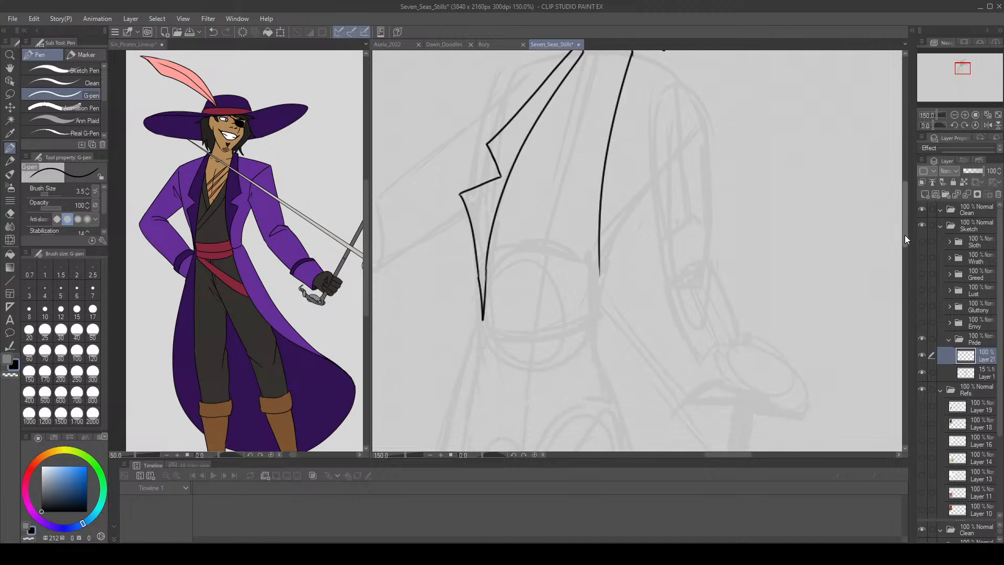
key(e)
mouse_move(484, 343)
mouse_down()
mouse_move(494, 260)
mouse_move(485, 335)
mouse_move(479, 283)
mouse_move(472, 289)
mouse_move(484, 291)
mouse_move(485, 276)
mouse_move(478, 341)
mouse_up()
key(p)
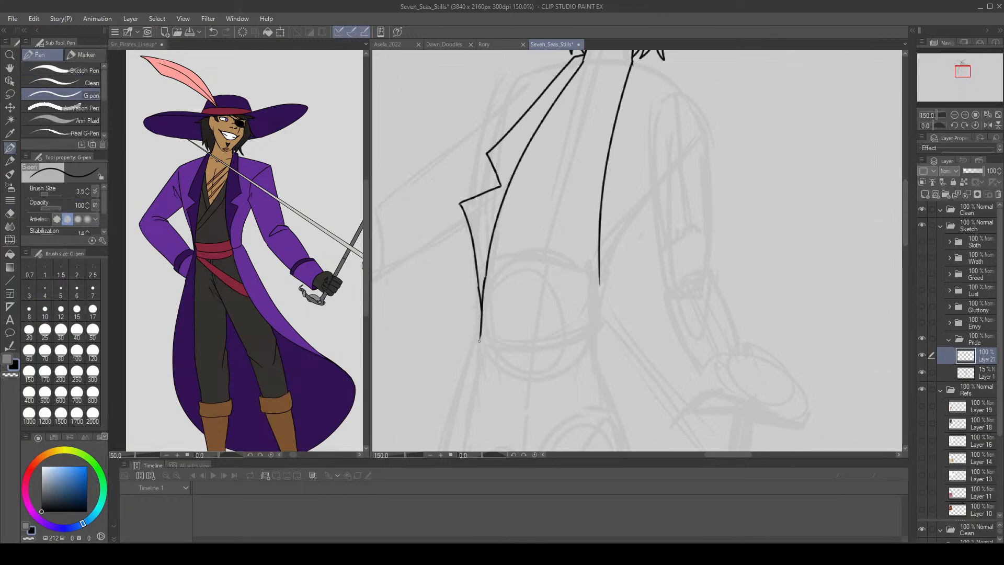
key(ctrl+z)
drag(486, 282, 480, 338)
key(ctrl+z)
key(e)
mouse_move(478, 280)
mouse_down()
mouse_move(478, 337)
mouse_move(481, 307)
mouse_move(479, 332)
mouse_up()
key(p)
key(ctrl+z)
key(ctrl+z)
key(ctrl+z)
key(e)
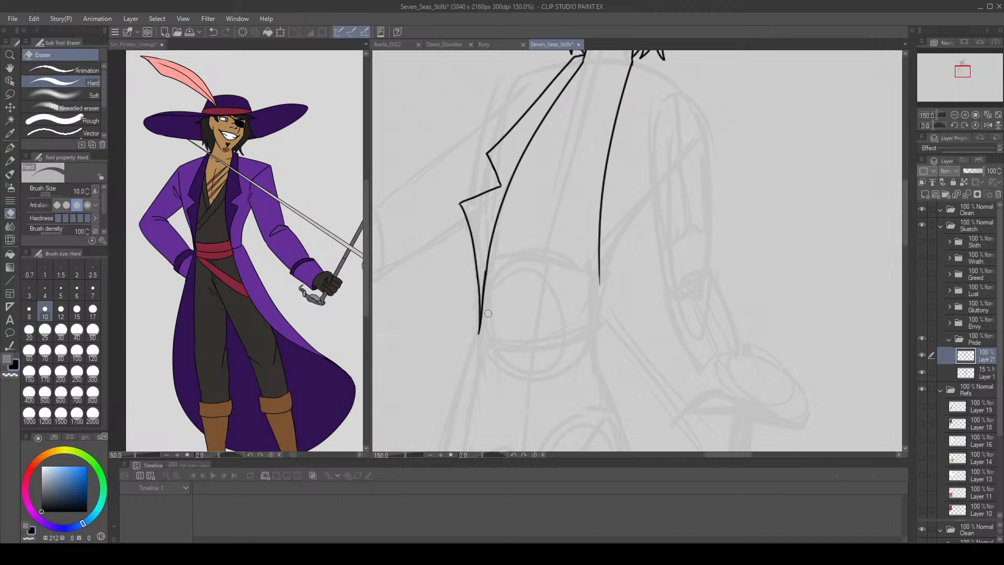
key(p)
Erase the lower part of the eyepatch-side torso line and redraw it as a longer curve reaching below the waist.
key(e)
mouse_move(601, 277)
mouse_down()
mouse_move(604, 177)
mouse_move(598, 259)
mouse_move(602, 232)
mouse_up()
key(p)
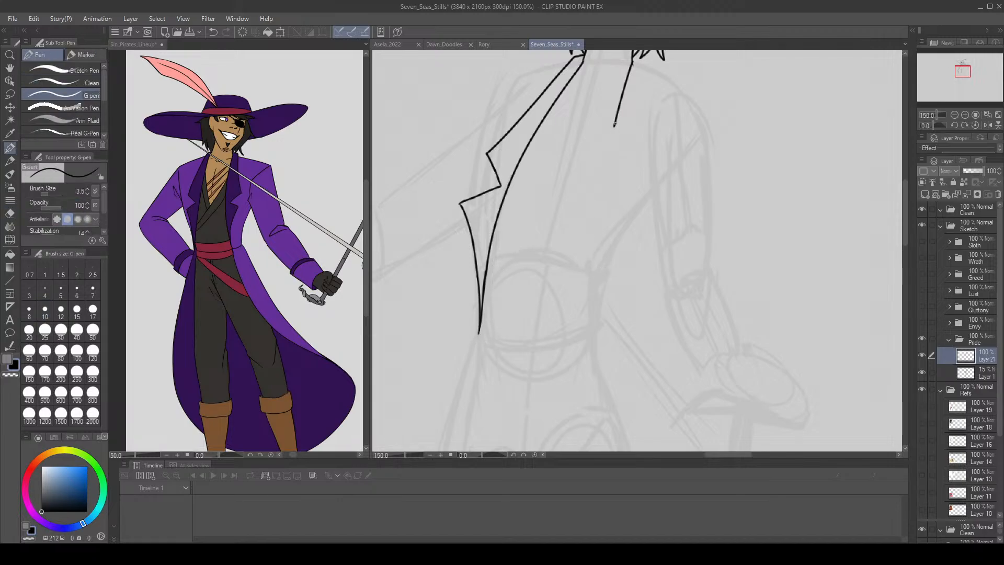
drag(614, 125, 596, 266)
key(ctrl+z)
mouse_move(589, 345)
mouse_down()
mouse_move(585, 221)
mouse_move(610, 132)
mouse_move(590, 346)
mouse_move(597, 222)
mouse_move(622, 101)
mouse_up()
key(ctrl+z)
key(ctrl+z)
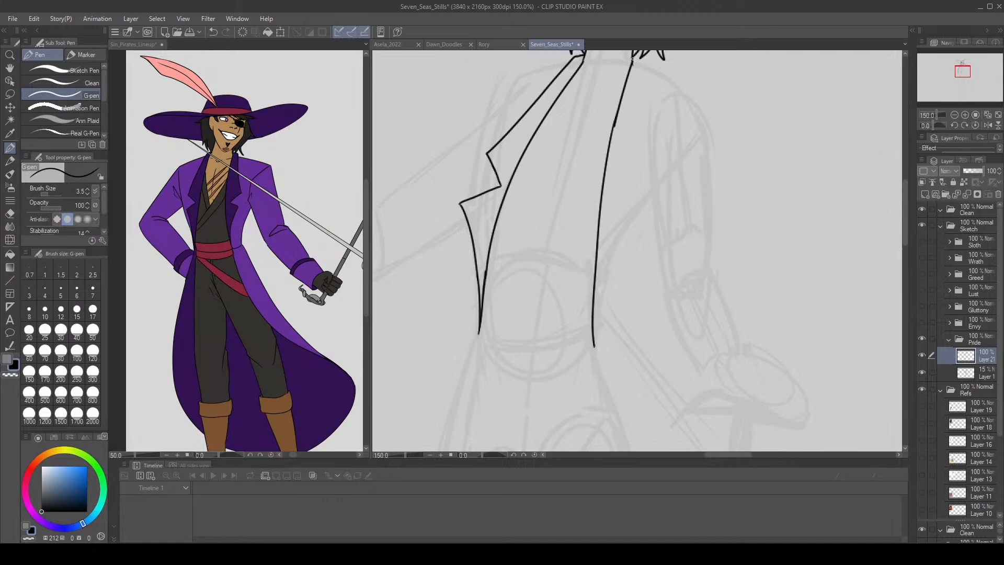
Ink the upper part of the eyepatch-side lapel from the neck down to its notch at the torso line.
mouse_move(632, 58)
mouse_down()
mouse_move(645, 62)
mouse_move(654, 126)
mouse_up()
key(ctrl+z)
key(ctrl+z)
drag(638, 58, 654, 129)
key(ctrl+z)
mouse_move(634, 57)
mouse_down()
mouse_move(647, 165)
mouse_move(618, 181)
mouse_move(639, 157)
mouse_move(613, 176)
mouse_move(647, 155)
mouse_move(645, 214)
mouse_up()
key(ctrl+z)
key(ctrl+z)
key(ctrl+z)
key(ctrl+z)
key(ctrl+z)
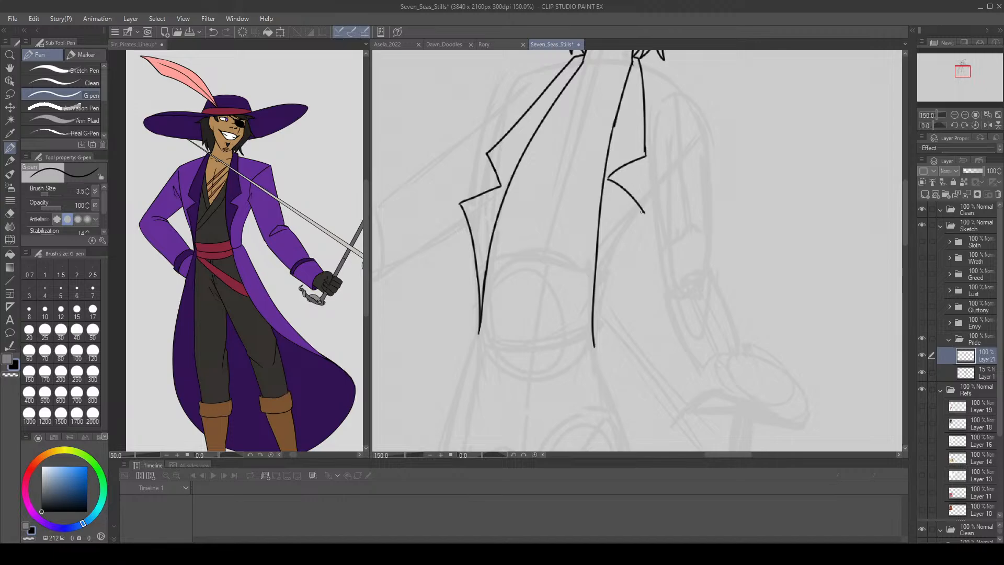
Refine the eyepatch-side lapel notch and ink the lower flap curving back to the end of the torso line.
key(ctrl+z)
drag(610, 176, 606, 181)
key(ctrl+z)
key(ctrl+z)
mouse_move(644, 148)
mouse_down()
mouse_move(608, 183)
mouse_move(648, 218)
mouse_move(603, 277)
mouse_move(591, 328)
mouse_move(648, 221)
mouse_move(600, 296)
mouse_move(596, 336)
mouse_up()
key(ctrl+z)
key(ctrl+z)
key(ctrl+z)
key(ctrl+z)
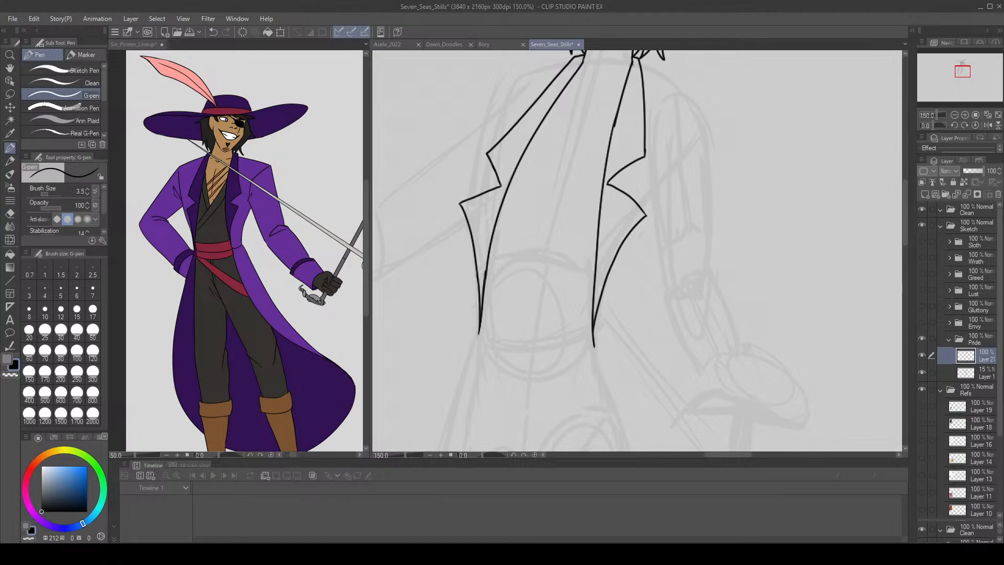
Ink the eyepatch-side shoulder and coat sleeve with both arm edges, an elbow fold and the forearm lines.
mouse_move(638, 61)
mouse_down()
mouse_move(715, 103)
mouse_move(729, 248)
mouse_up()
key(ctrl+z)
mouse_move(717, 101)
mouse_down()
mouse_move(724, 244)
mouse_move(723, 265)
mouse_move(711, 270)
mouse_move(725, 275)
mouse_move(723, 265)
mouse_move(755, 349)
mouse_up()
key(ctrl+z)
drag(662, 292, 698, 368)
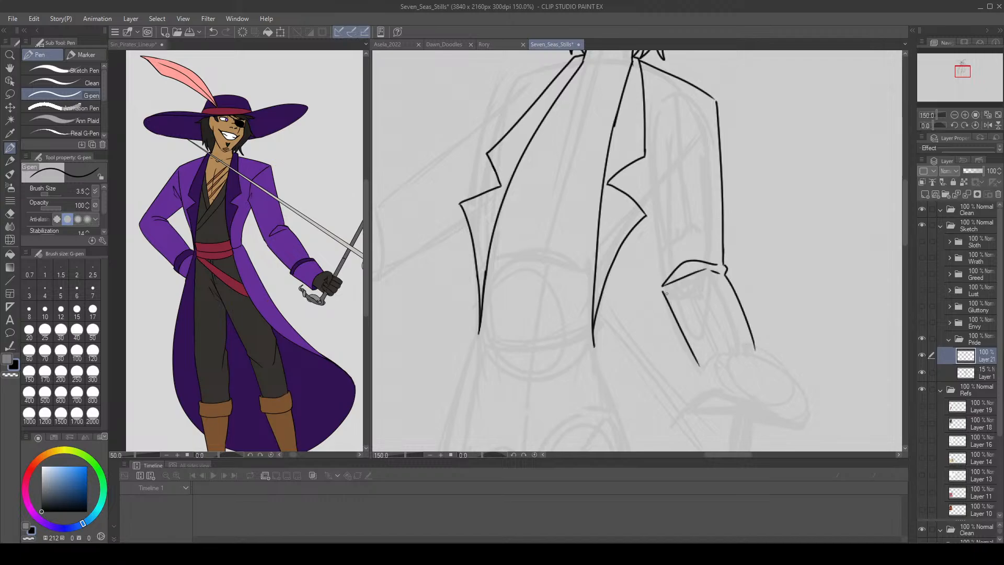
drag(665, 292, 653, 198)
key(ctrl+z)
mouse_move(664, 296)
mouse_down()
mouse_move(644, 156)
mouse_move(677, 94)
mouse_up()
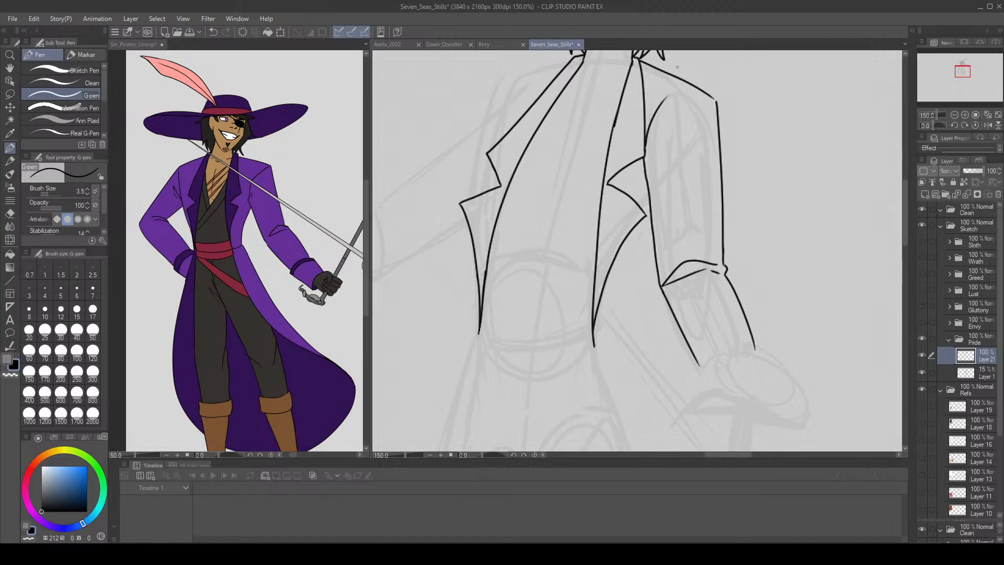
Clean up the sleeve's inner elbow corner and touch up the inner sleeve line beside the lapel.
key(e)
mouse_move(663, 282)
mouse_down()
mouse_move(689, 281)
mouse_move(659, 286)
mouse_up()
key(p)
key(ctrl+z)
key(ctrl+z)
mouse_move(649, 204)
mouse_down()
mouse_move(644, 210)
mouse_move(651, 197)
mouse_up()
key(ctrl+z)
key(ctrl+z)
key(ctrl+z)
key(ctrl+z)
key(ctrl+z)
key(ctrl+z)
Erase the nose line on the face and redraw it.
drag(962, 76, 967, 63)
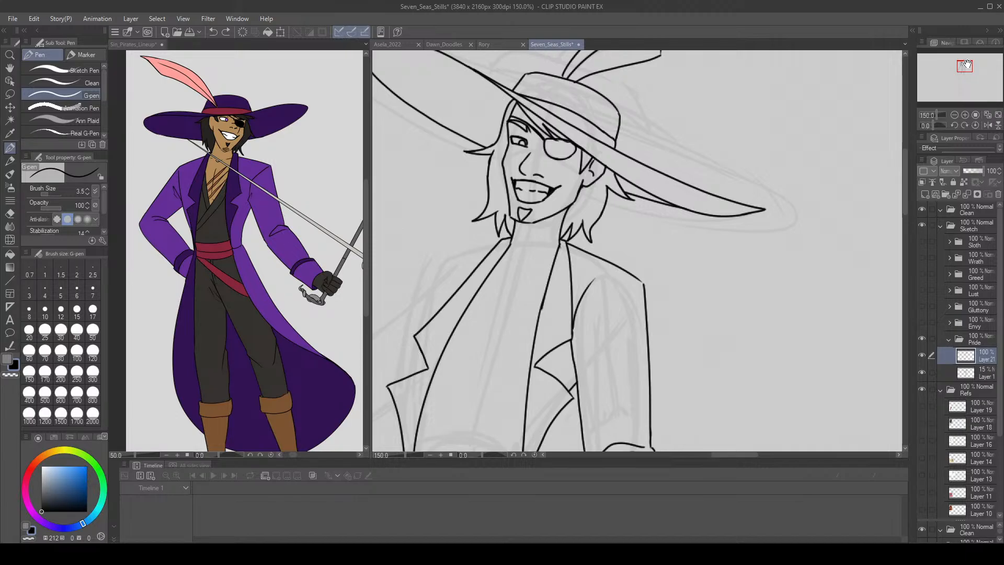
drag(967, 64, 966, 64)
key(e)
drag(531, 133, 521, 147)
key(p)
key(ctrl+z)
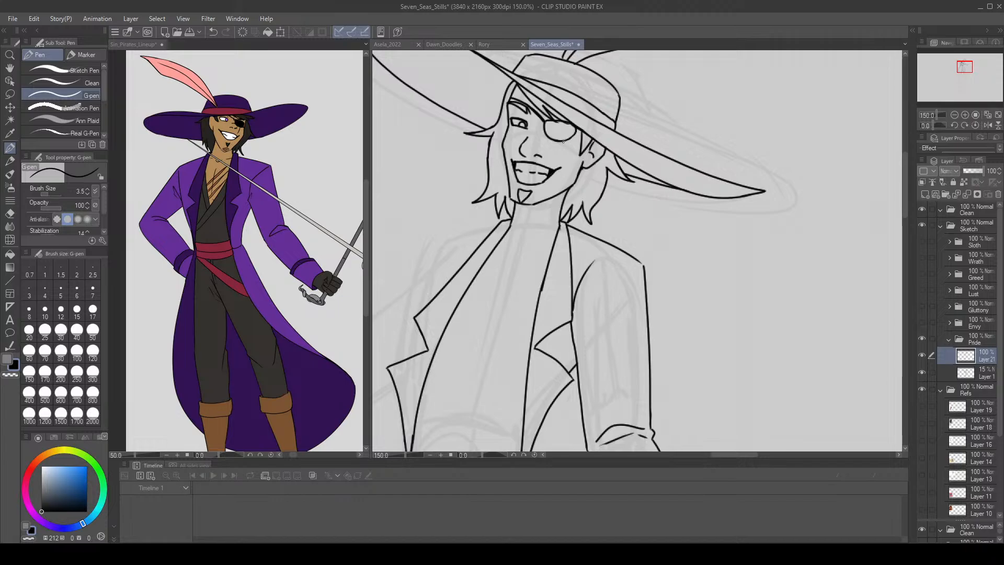
Ink a short vertical scar line on the cheek directly below the eyepatch.
mouse_move(562, 141)
mouse_down()
mouse_move(558, 167)
mouse_move(564, 160)
mouse_up()
key(ctrl+z)
key(ctrl+z)
drag(559, 142, 556, 165)
key(e)
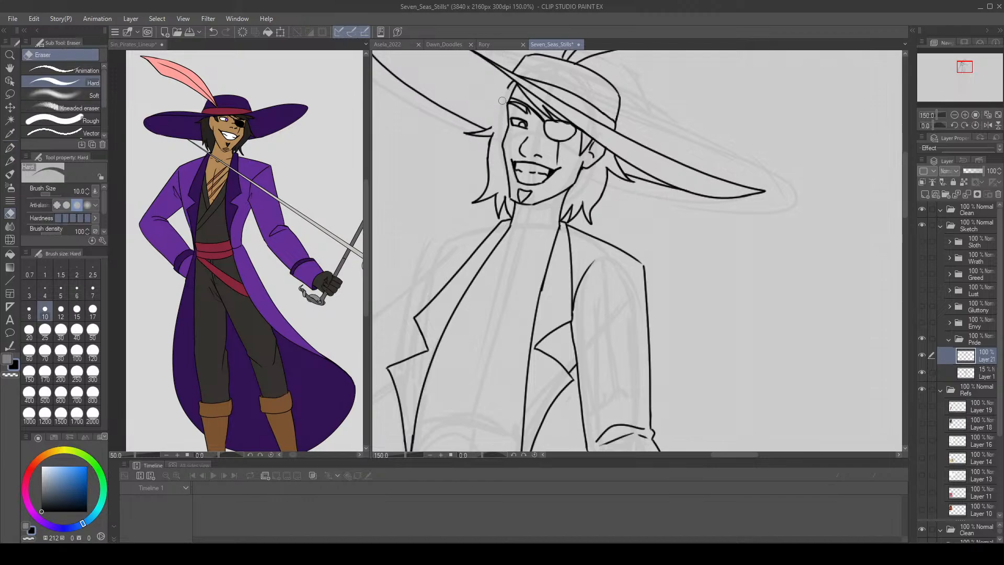
key(p)
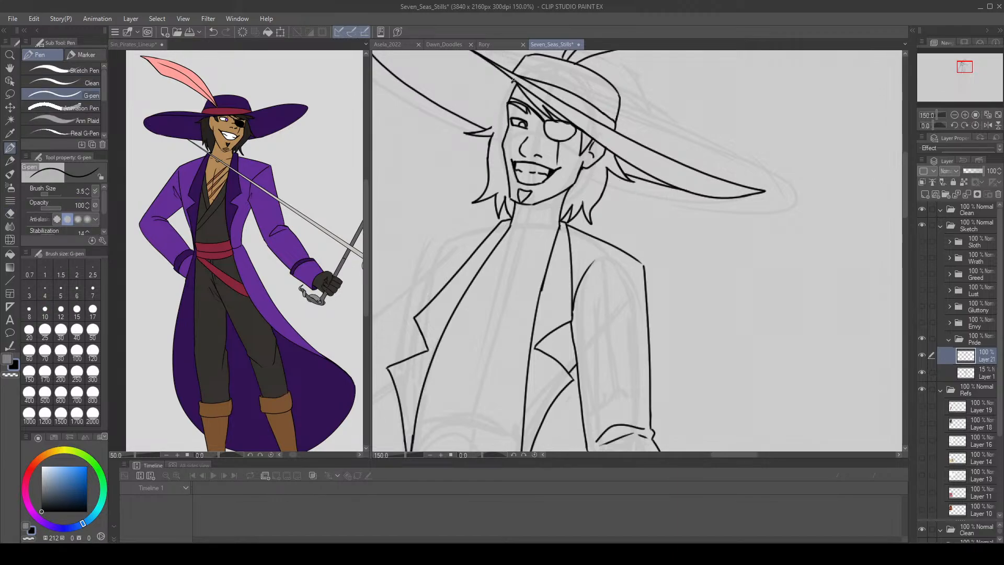
Redraw the hair on the uncovered-eye side as a straighter lock falling from the brim to jagged tips beside the neck.
mouse_move(513, 79)
mouse_down()
mouse_move(482, 130)
mouse_move(518, 92)
mouse_move(501, 121)
mouse_move(475, 133)
mouse_move(491, 127)
mouse_move(508, 84)
mouse_move(470, 132)
mouse_move(498, 129)
mouse_move(490, 122)
mouse_move(480, 135)
mouse_move(494, 128)
mouse_move(486, 163)
mouse_up()
key(ctrl+z)
key(e)
key(p)
key(e)
key(p)
mouse_move(489, 126)
mouse_down()
mouse_move(473, 131)
mouse_move(483, 191)
mouse_up()
key(ctrl+z)
mouse_move(488, 121)
mouse_down()
mouse_move(479, 197)
mouse_move(496, 190)
mouse_move(483, 186)
mouse_move(483, 214)
mouse_move(495, 196)
mouse_up()
key(e)
key(p)
Erase the outer hair on the eyepatch side and redraw it curving in from below the ear to tips at the neck.
key(e)
mouse_move(595, 206)
mouse_down()
mouse_move(588, 223)
mouse_move(584, 199)
mouse_move(582, 215)
mouse_up()
key(p)
key(ctrl+z)
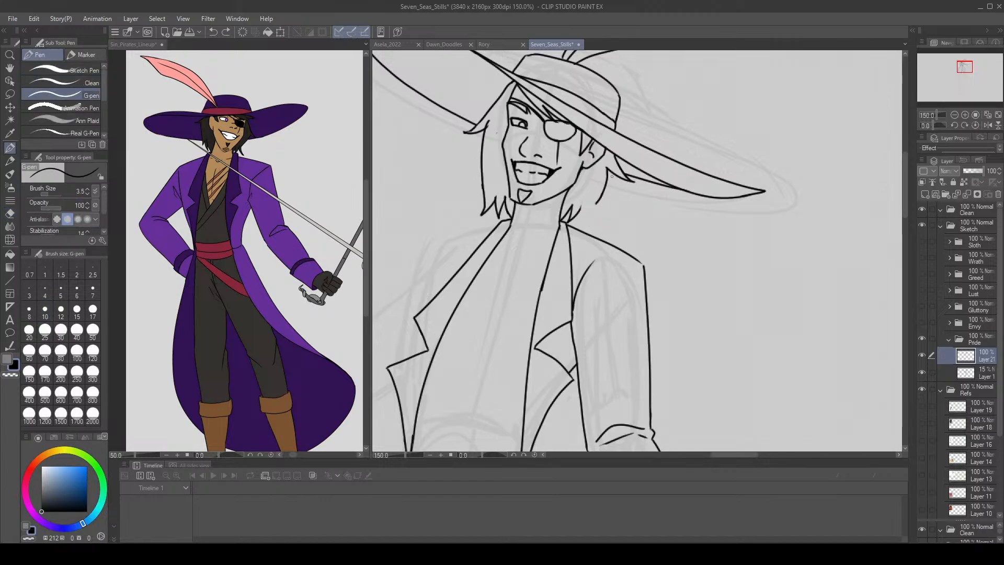
key(e)
mouse_move(608, 171)
mouse_down()
mouse_move(603, 196)
mouse_move(582, 205)
mouse_up()
key(p)
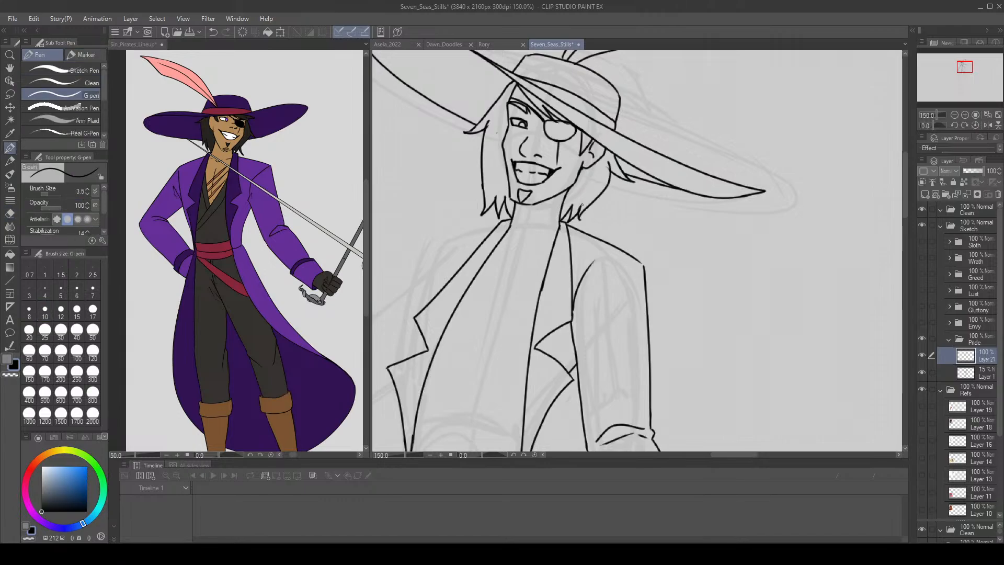
key(e)
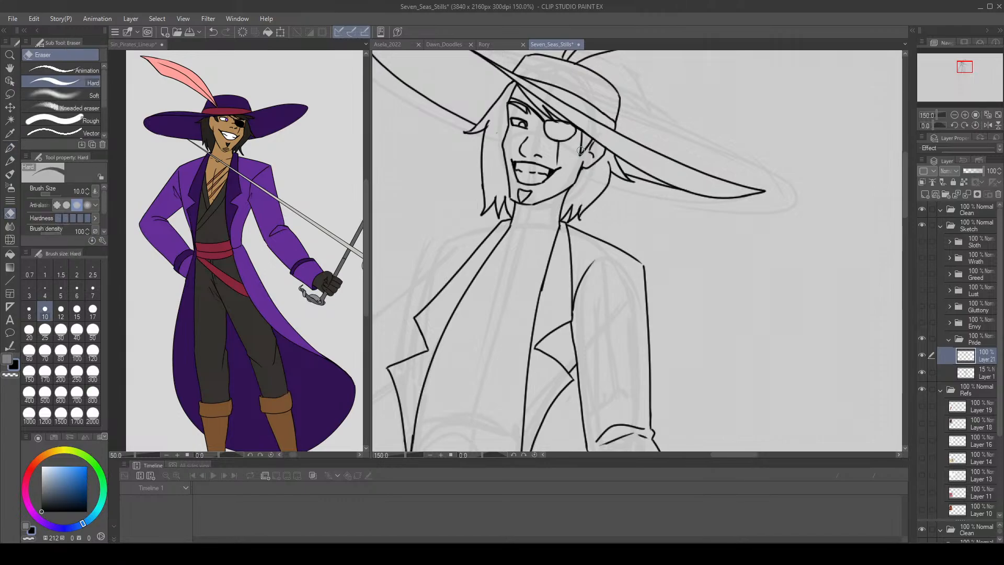
key(p)
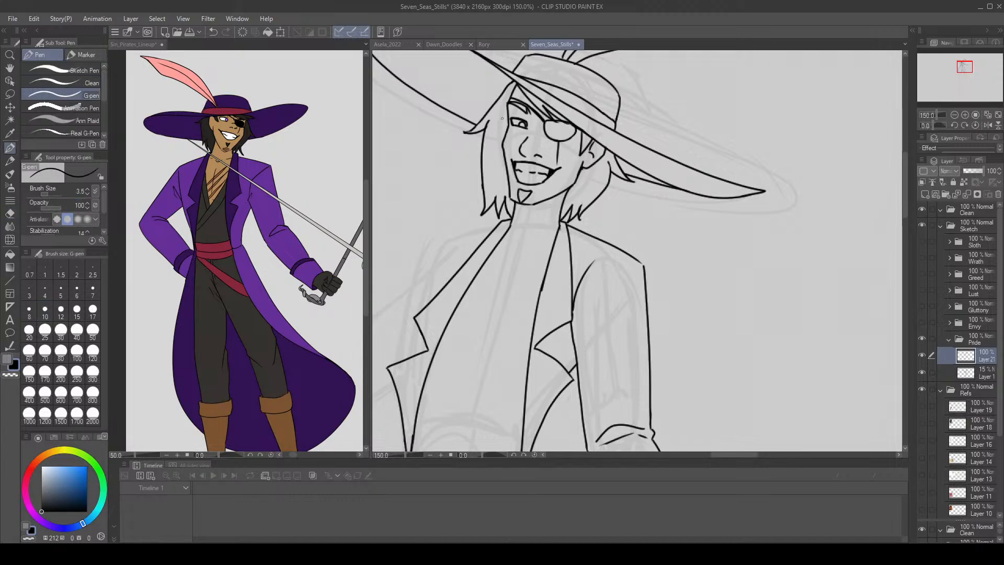
Lasso the nose, mouth and goatee, adjust their position slightly within the face, and clear the selection.
click(965, 115)
drag(963, 71, 962, 69)
click(10, 94)
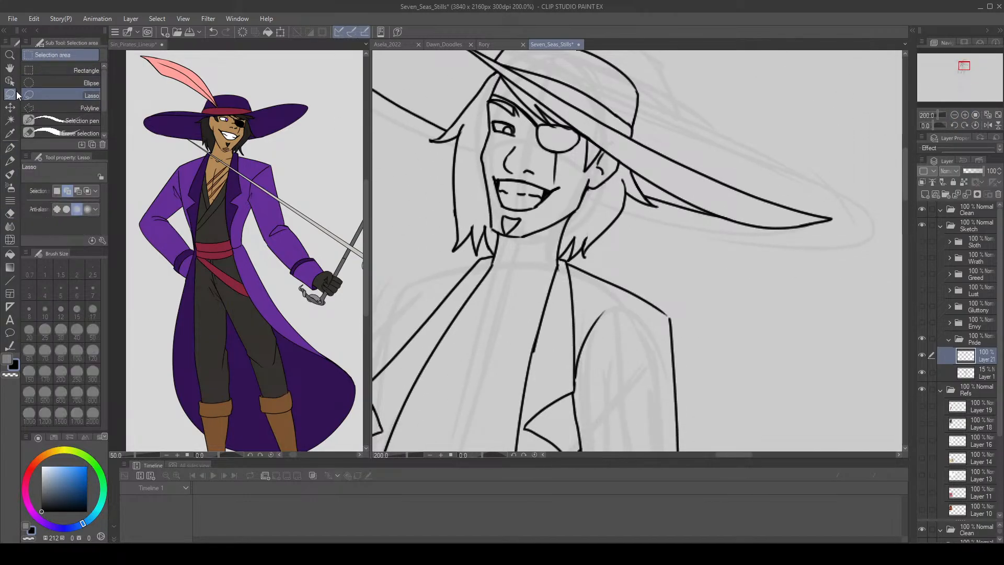
mouse_move(534, 211)
mouse_down()
mouse_move(513, 231)
mouse_move(498, 210)
mouse_move(494, 163)
mouse_move(511, 139)
mouse_move(530, 142)
mouse_move(568, 193)
mouse_up()
click(11, 107)
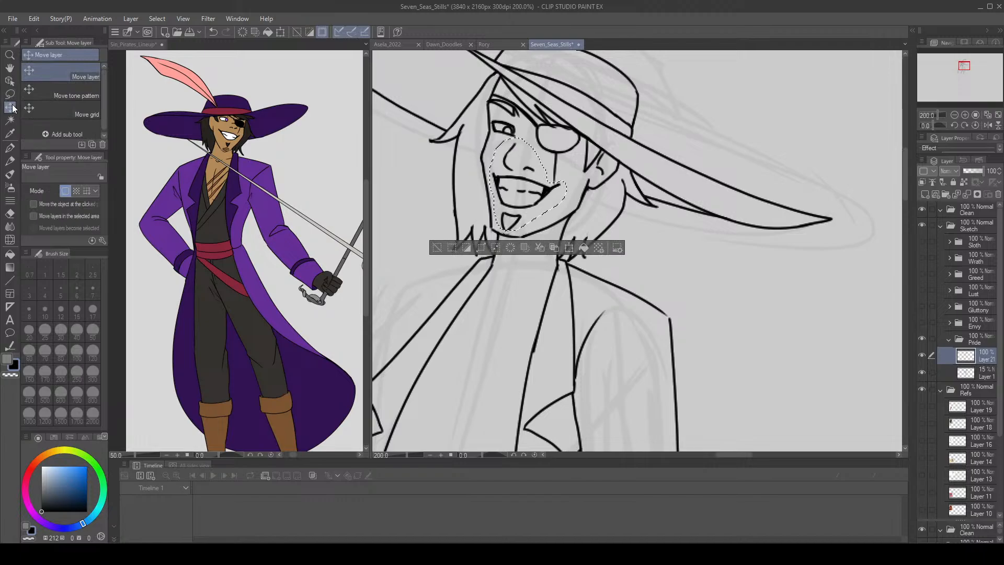
click(301, 30)
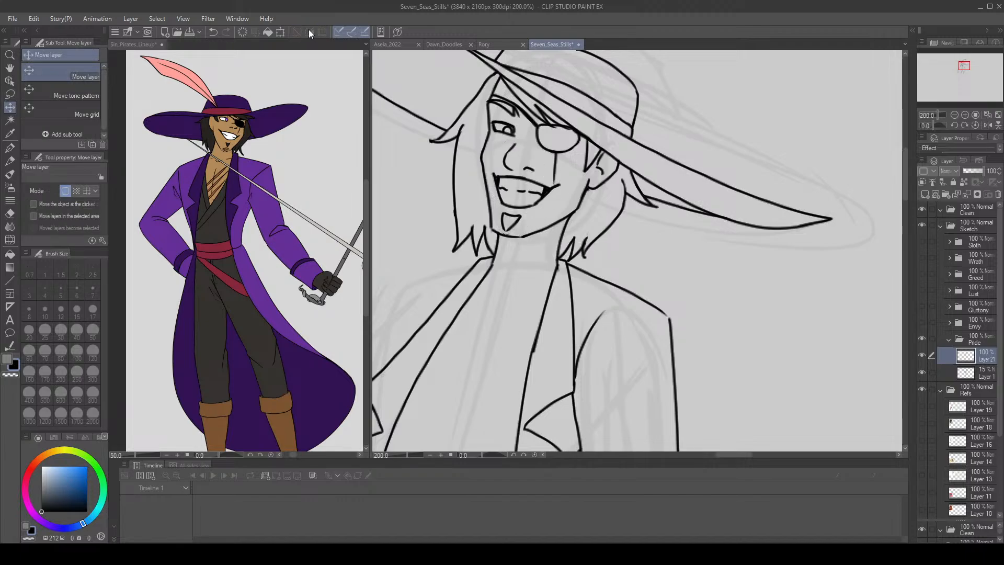
Touch up the chin outline beside the goatee with the G-pen.
key(p)
click(10, 148)
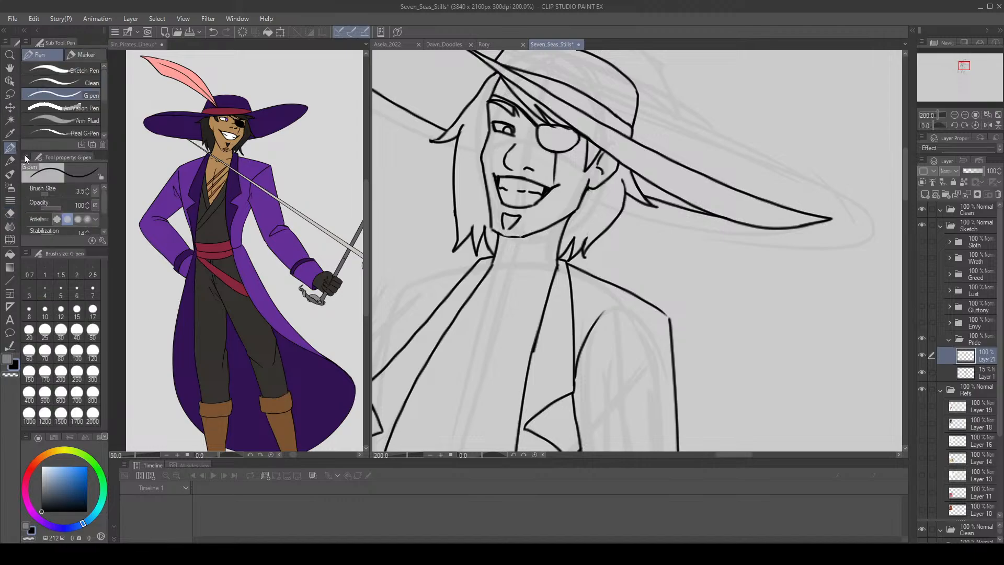
mouse_move(492, 229)
mouse_down()
mouse_move(527, 235)
mouse_move(511, 228)
mouse_up()
key(ctrl+z)
key(ctrl+z)
Lasso the eyepatch-side coat sleeve and nudge it slightly outward, away from the lapel.
click(988, 114)
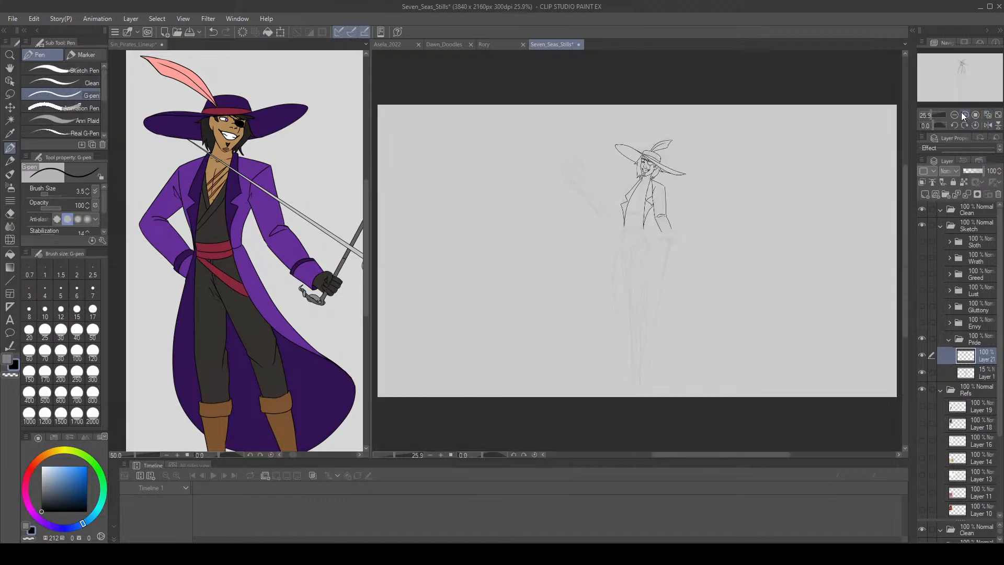
click(965, 115)
click(964, 114)
drag(961, 83, 962, 76)
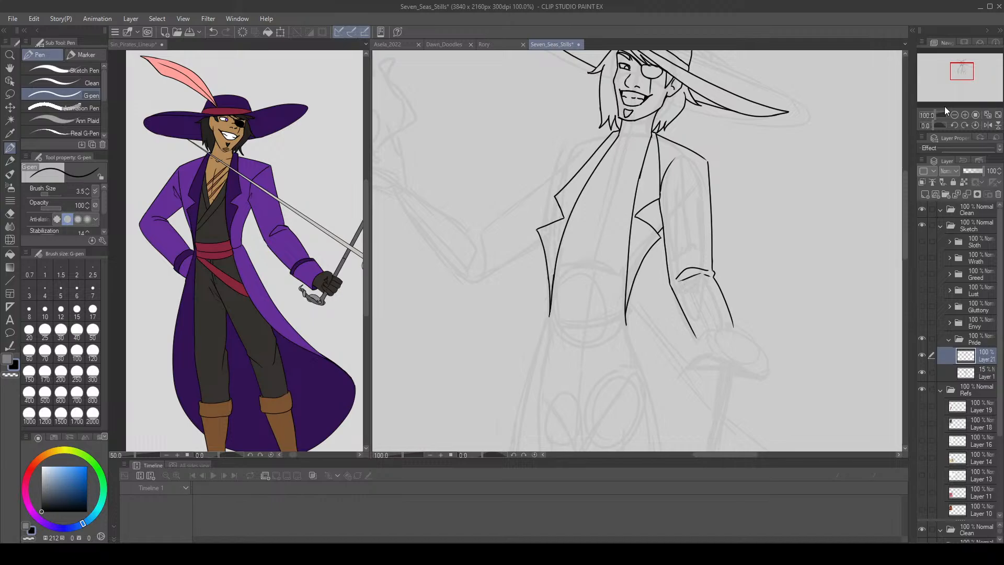
key(e)
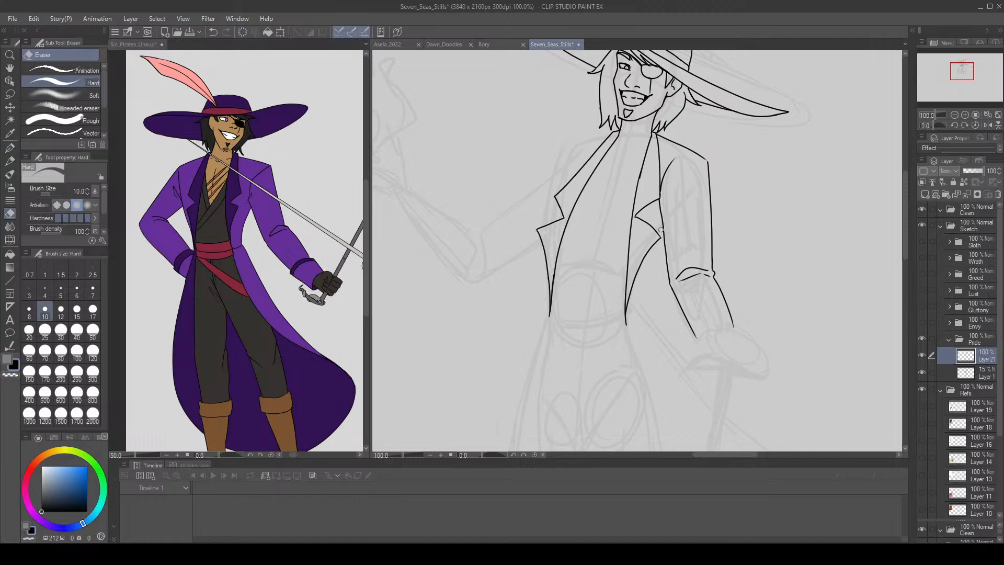
click(9, 107)
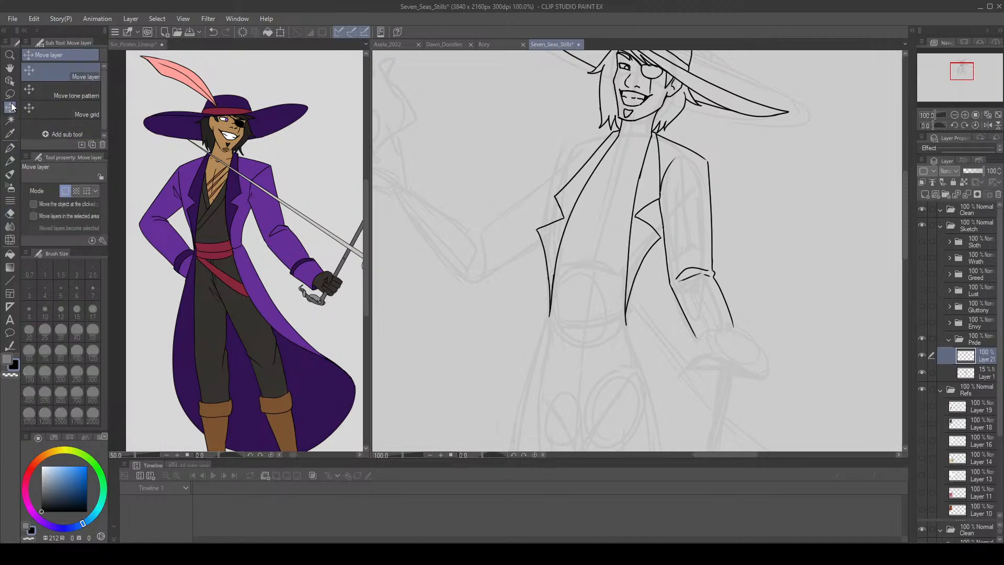
click(10, 95)
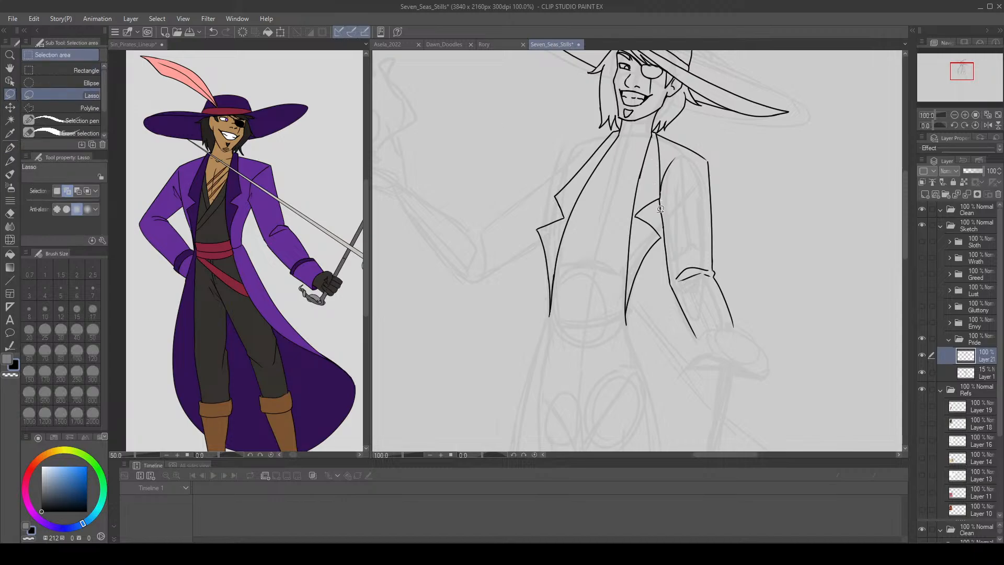
mouse_move(662, 195)
mouse_down()
mouse_move(669, 161)
mouse_move(704, 158)
mouse_move(716, 168)
mouse_move(737, 251)
mouse_move(739, 337)
mouse_move(700, 345)
mouse_move(667, 286)
mouse_move(660, 225)
mouse_up()
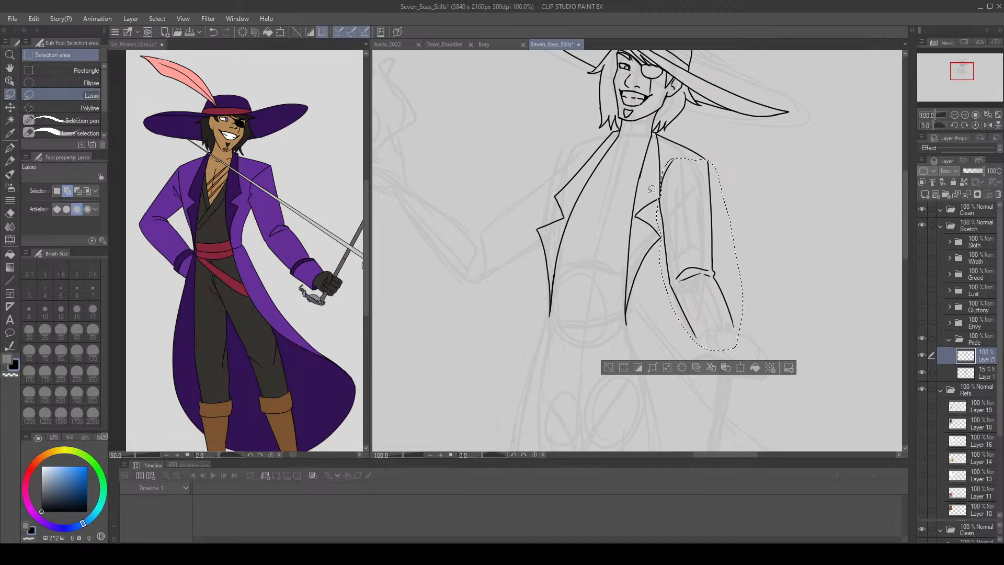
click(10, 107)
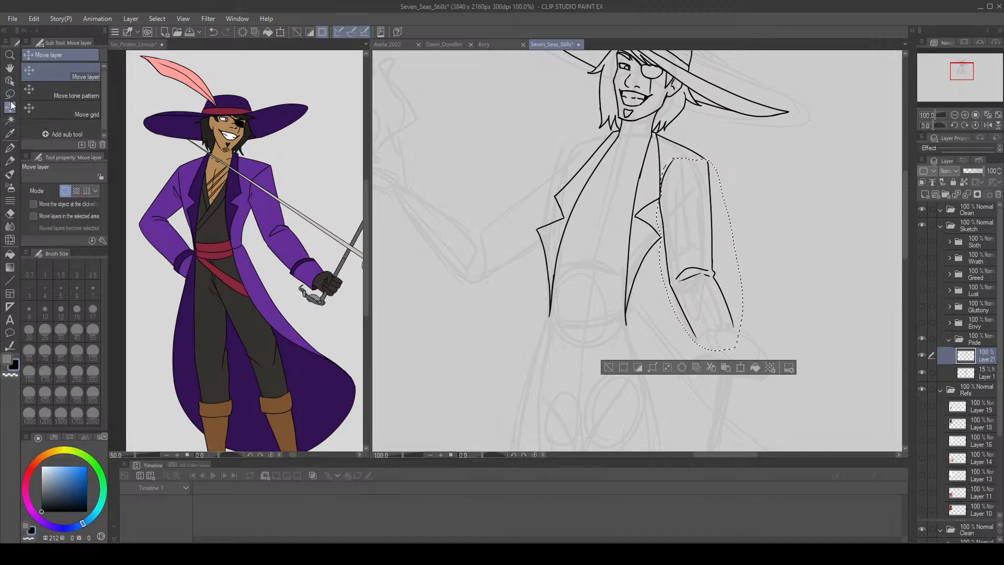
key(Right)
key(Right)
key(Right)
key(Right)
key(Right)
key(Right)
key(Right)
key(Right)
key(Right)
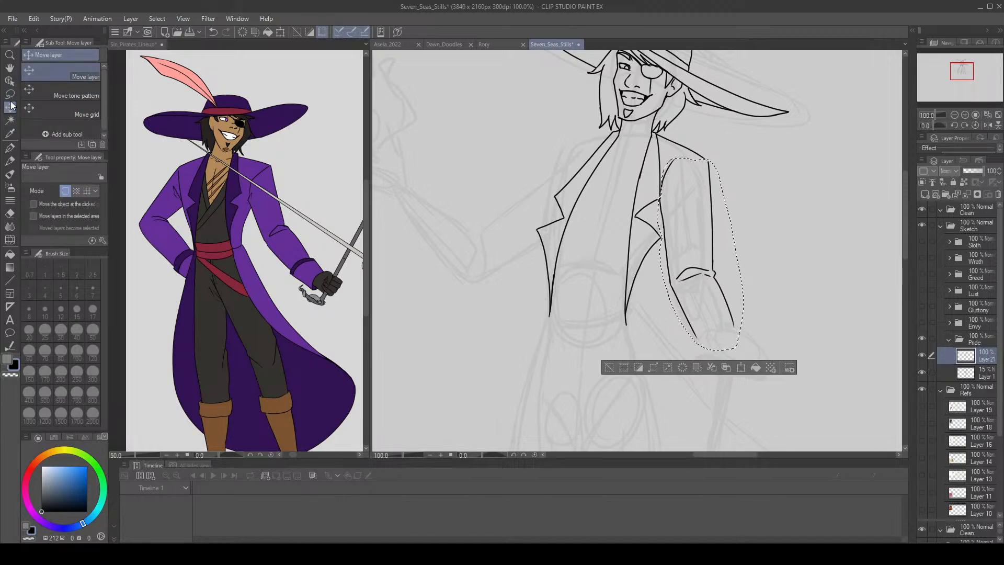
key(Down)
key(Right)
key(Left)
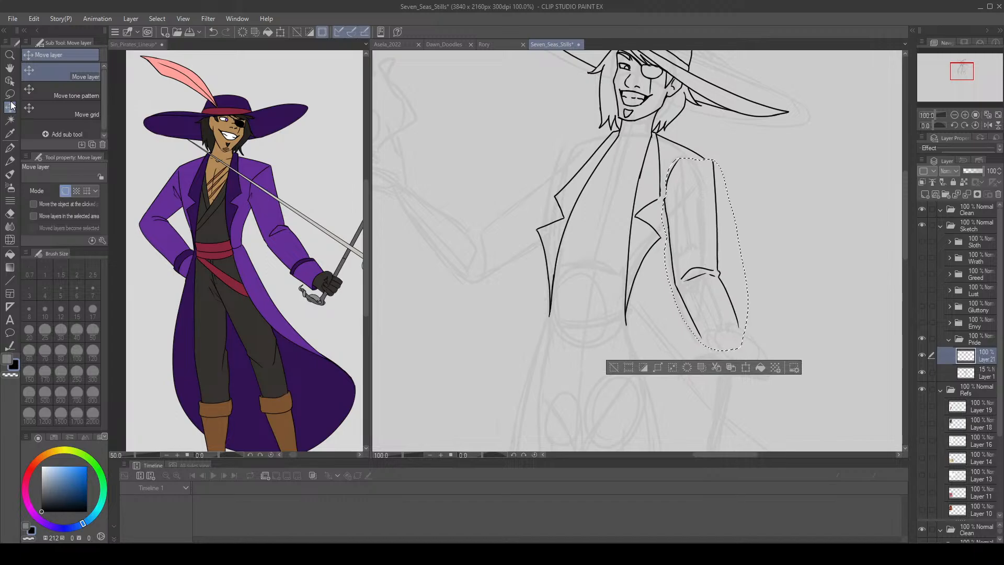
Clear the selection and clean up the shoulder corner so the eyepatch-side sleeve joins the coat's shoulder line.
key(ctrl+d)
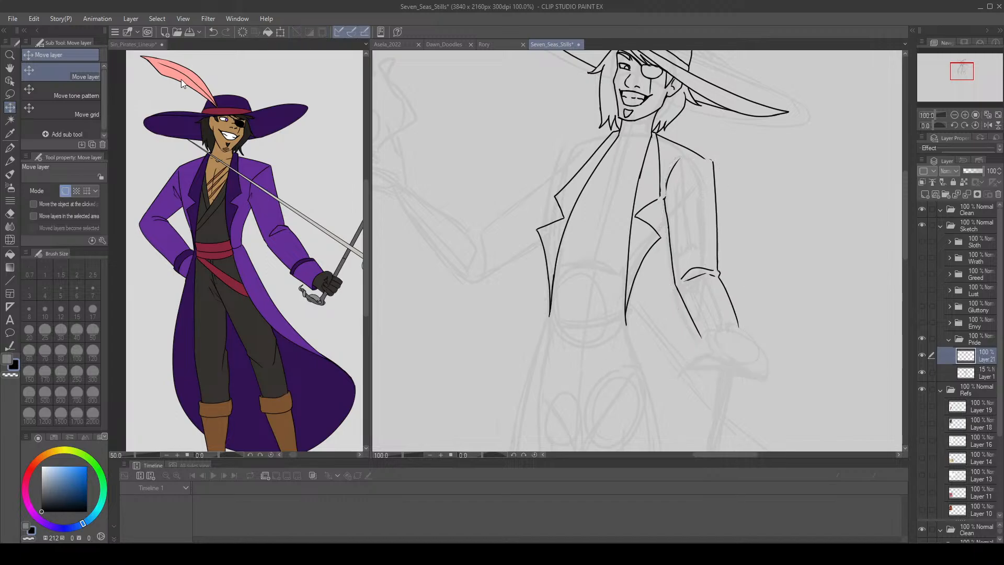
click(10, 149)
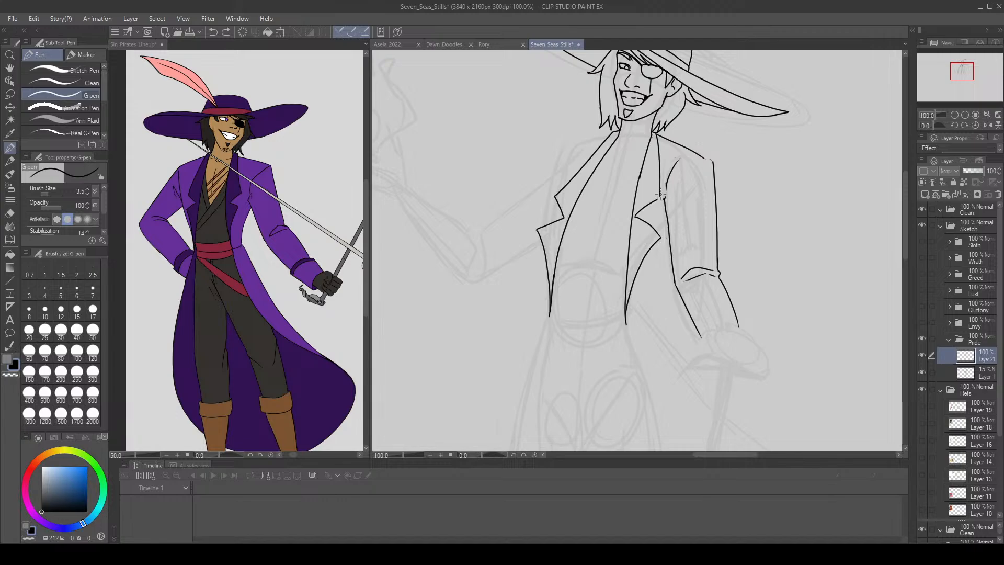
key(e)
mouse_move(706, 157)
mouse_down()
mouse_move(695, 154)
mouse_move(712, 158)
mouse_up()
key(p)
click(965, 114)
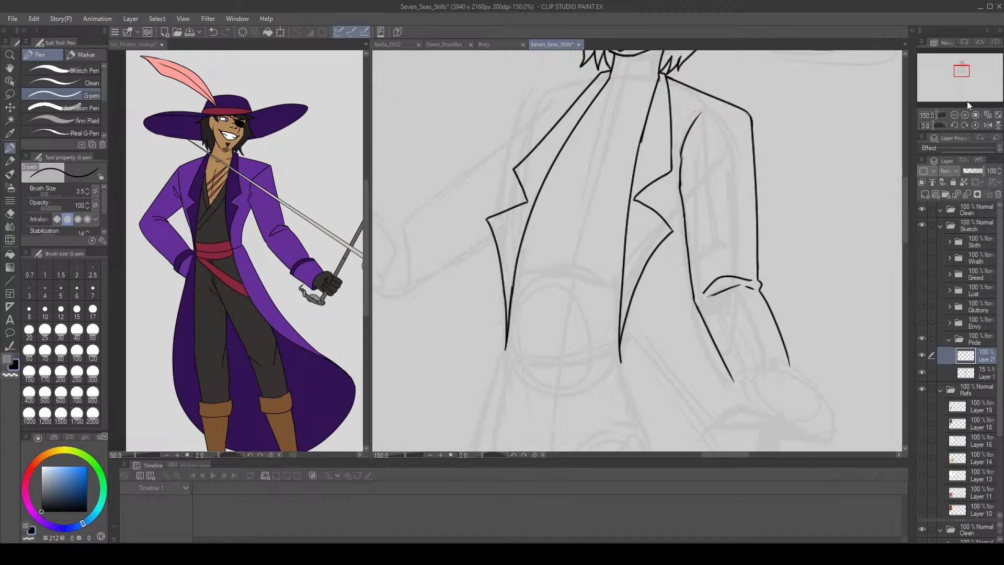
Erase the hair strands overlapping the hat brim on the open-eye side and redraw them coming out from under the brim.
drag(963, 67, 962, 62)
key(e)
mouse_move(584, 288)
mouse_down()
mouse_move(578, 361)
mouse_move(589, 331)
mouse_move(581, 277)
mouse_move(610, 236)
mouse_up()
key(p)
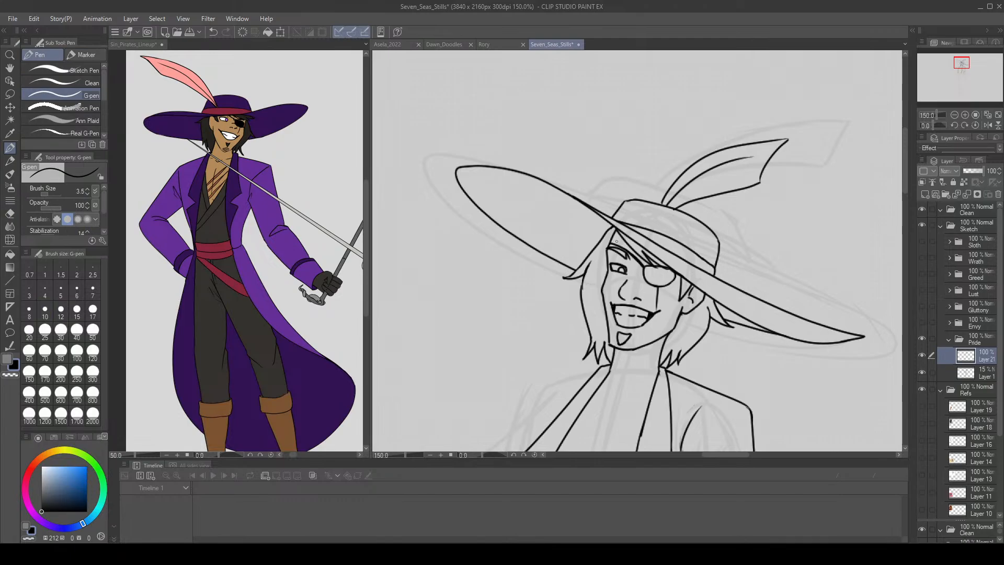
key(e)
mouse_move(602, 243)
mouse_down()
mouse_move(609, 229)
mouse_move(568, 276)
mouse_move(582, 262)
mouse_move(577, 290)
mouse_up()
key(p)
mouse_move(614, 226)
mouse_down()
mouse_move(566, 302)
mouse_move(583, 293)
mouse_move(584, 310)
mouse_up()
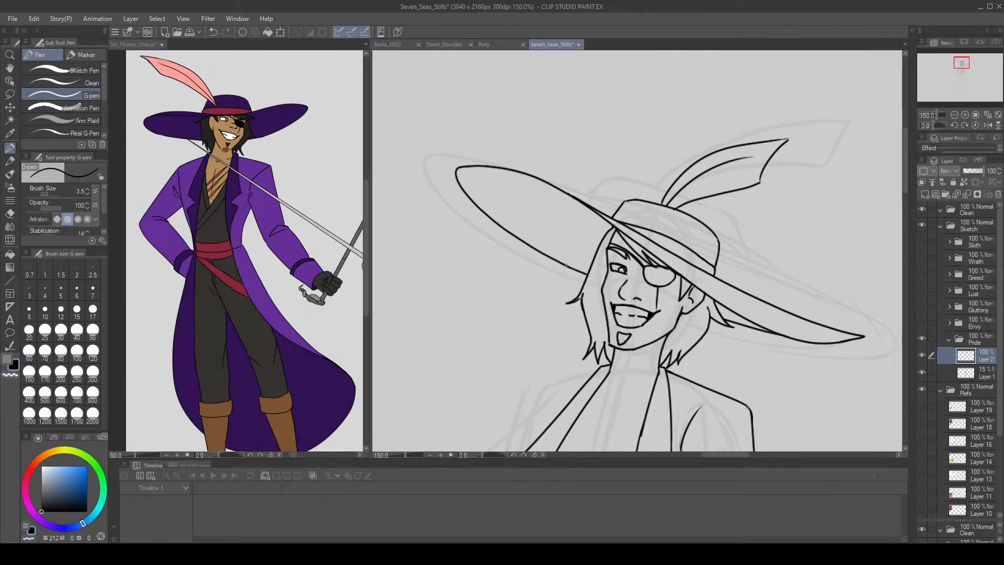
Draw the coat's inner edge from behind the eyepatch-side lapel down to a short hem at the waist.
click(987, 114)
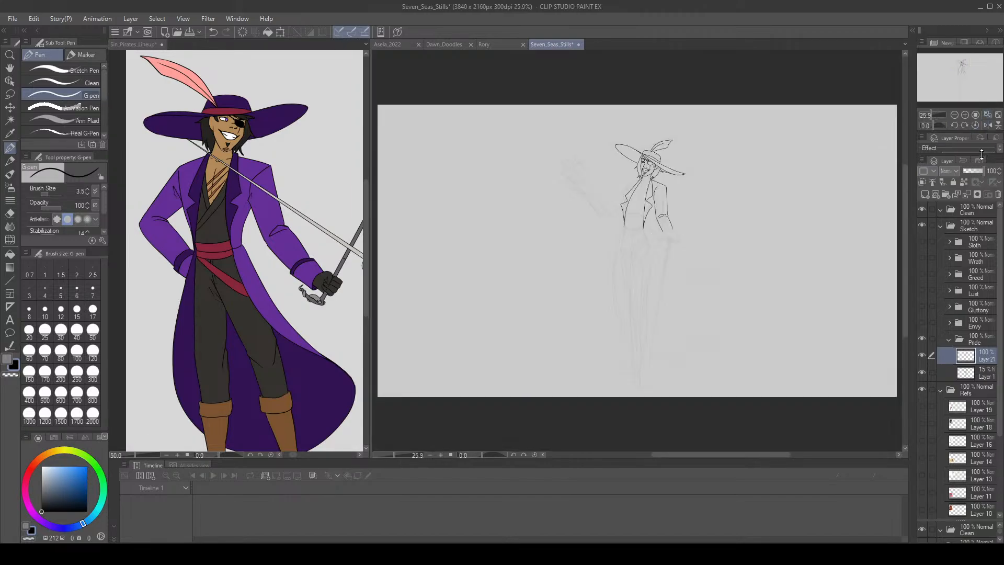
click(965, 115)
click(966, 115)
click(965, 114)
mouse_move(964, 80)
mouse_down()
mouse_move(973, 76)
mouse_move(961, 76)
mouse_up()
click(965, 115)
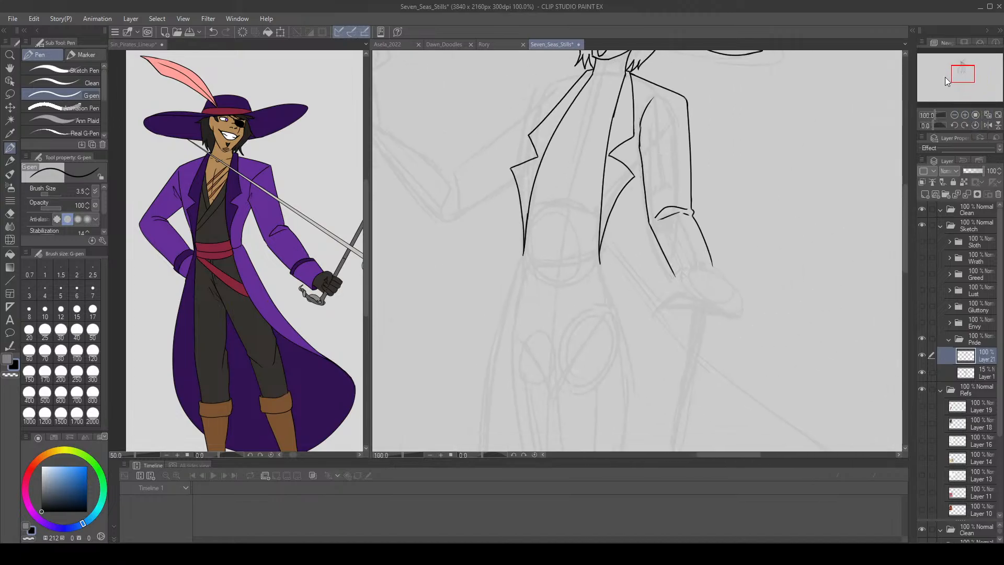
drag(649, 157, 608, 224)
key(ctrl+z)
drag(633, 178, 596, 256)
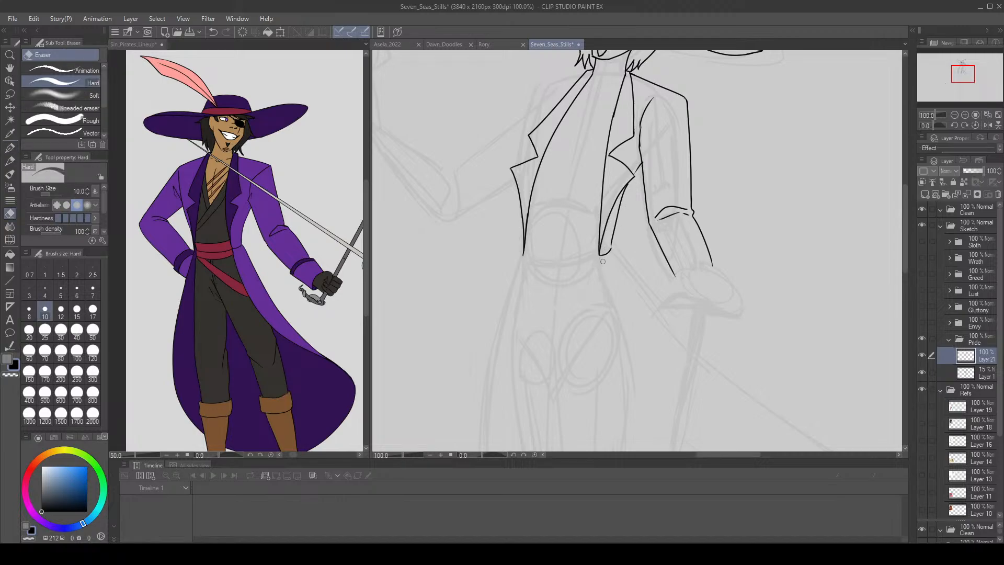
Draw a long curved coattail line sweeping outward from the eyepatch-side waist, and try a second line parallel to it.
drag(597, 254, 738, 396)
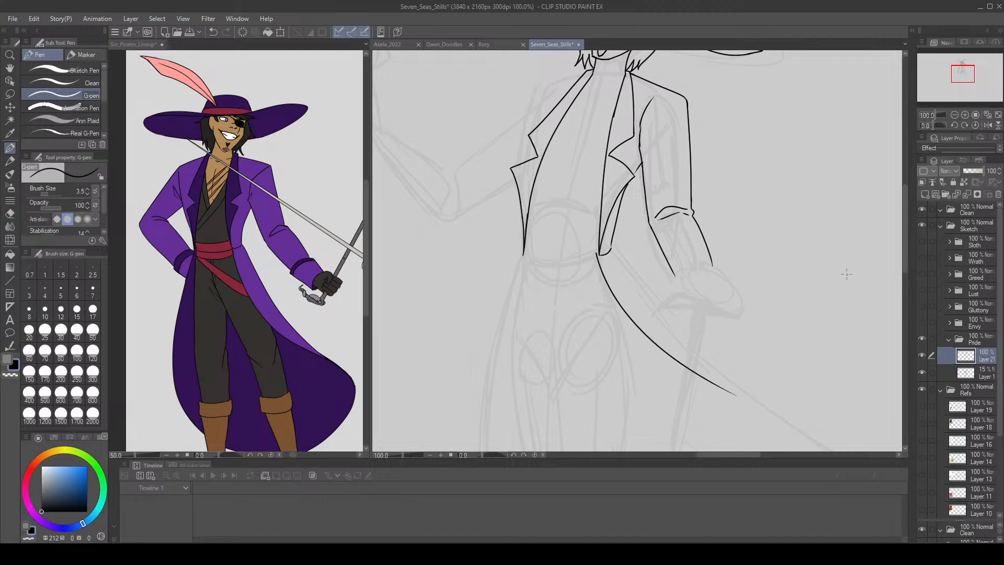
scroll(908, 230, down, 5)
key(ctrl+z)
mouse_move(598, 95)
mouse_down()
mouse_move(765, 265)
mouse_move(860, 309)
mouse_up()
mouse_move(612, 91)
mouse_down()
mouse_move(700, 187)
mouse_move(877, 298)
mouse_up()
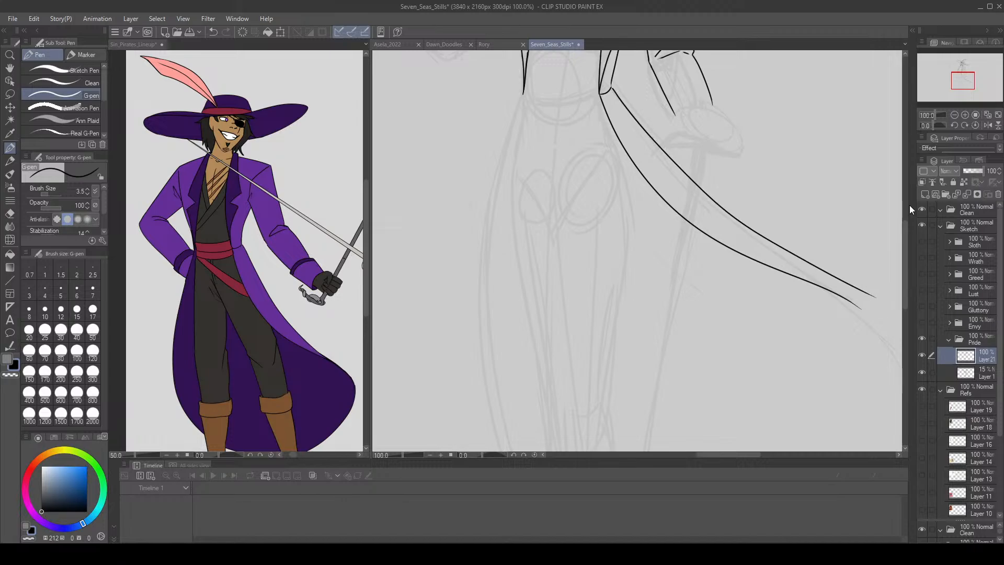
click(955, 114)
key(ctrl+z)
drag(964, 76, 962, 71)
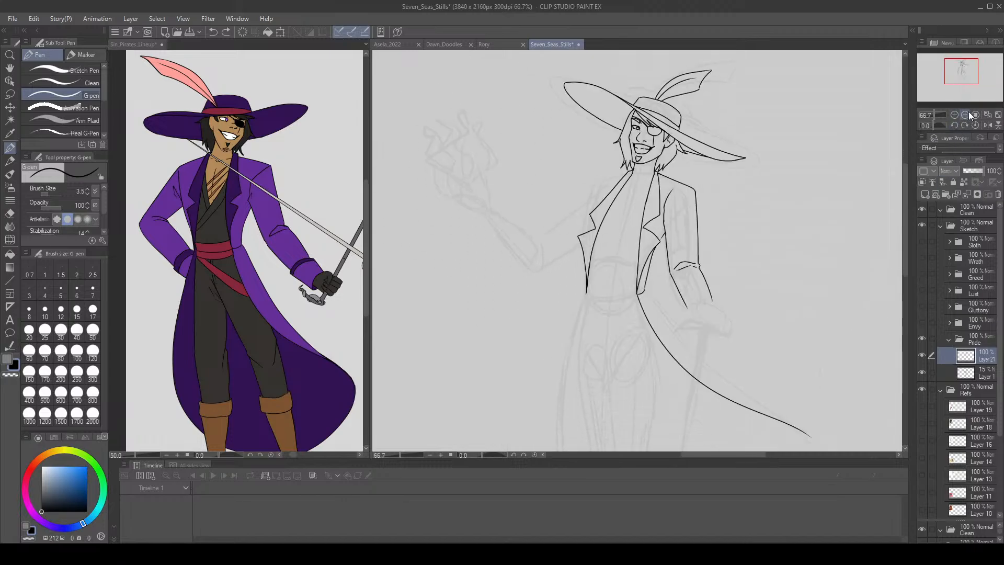
Draw the shoulder, armhole seam and upper outline of the raised arm's sleeve on the open-eye side.
click(964, 115)
click(964, 115)
mouse_move(618, 72)
mouse_down()
mouse_move(526, 114)
mouse_move(518, 242)
mouse_move(511, 152)
mouse_move(529, 108)
mouse_move(512, 212)
mouse_up()
key(ctrl+z)
key(ctrl+z)
drag(531, 103, 416, 200)
key(ctrl+z)
drag(527, 107, 411, 212)
drag(510, 234, 421, 289)
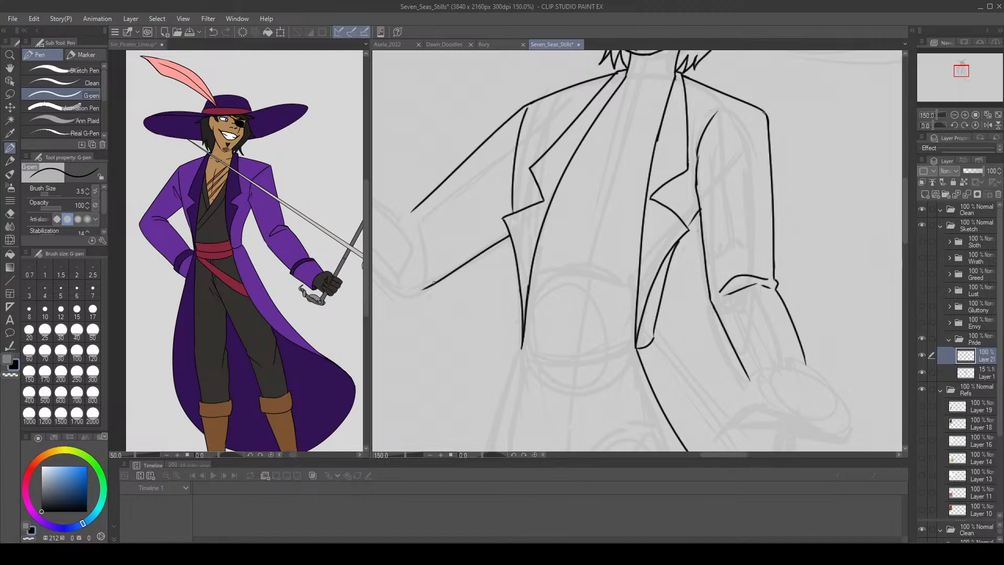
key(ctrl+z)
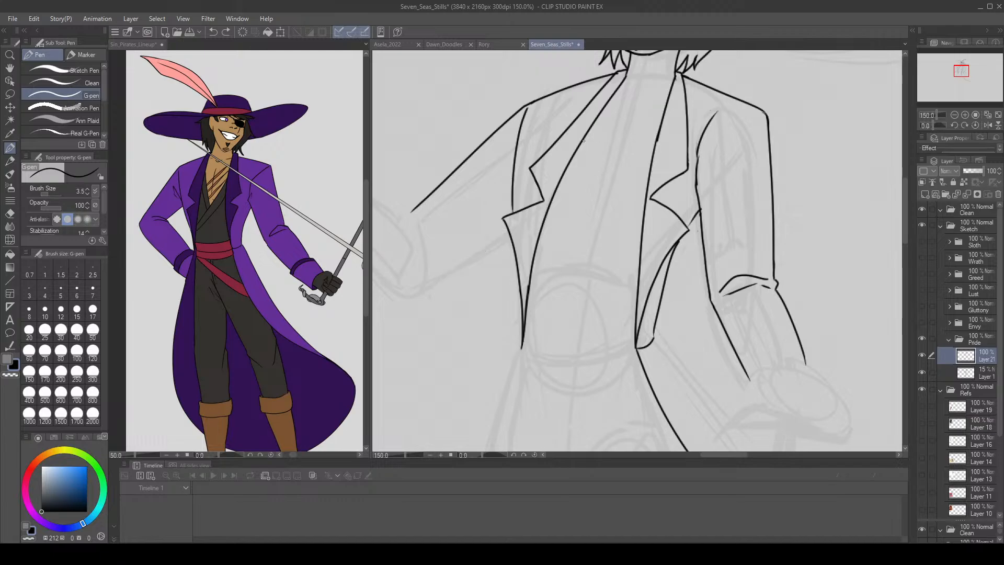
Draw the shirt's crossover neckline as double lines running diagonally over the chest and down from the open-eye-side lapel.
drag(584, 140, 606, 195)
key(ctrl+z)
drag(534, 253, 654, 155)
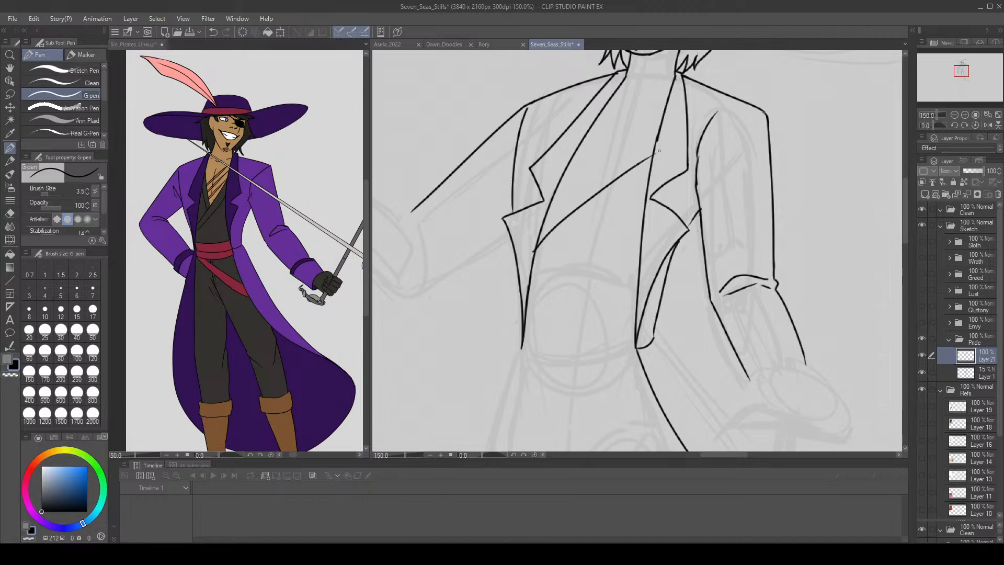
key(ctrl+z)
mouse_move(534, 253)
mouse_down()
mouse_move(654, 156)
mouse_move(539, 234)
mouse_up()
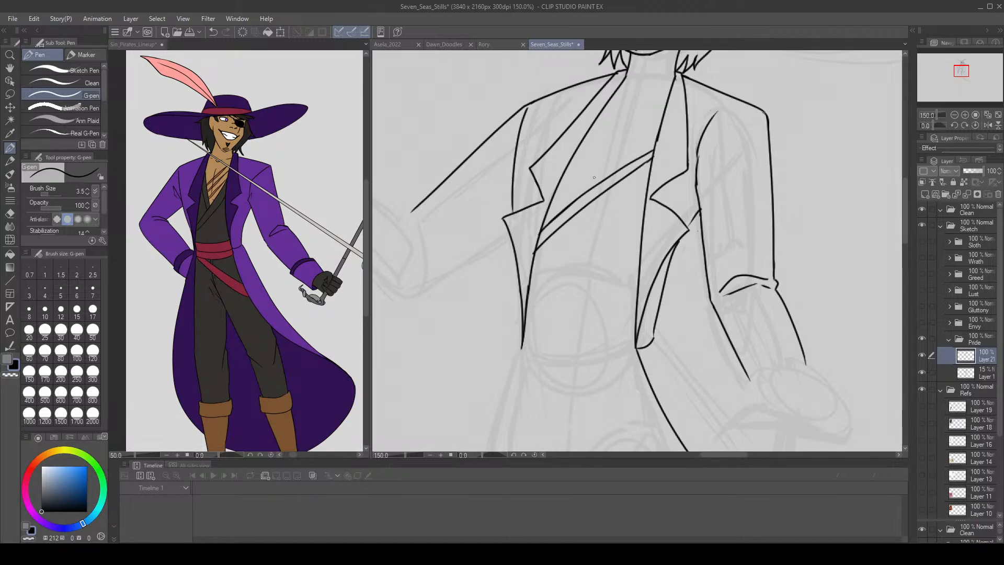
drag(598, 185, 590, 134)
key(ctrl+z)
mouse_move(601, 180)
mouse_down()
mouse_move(593, 134)
mouse_move(595, 185)
mouse_up()
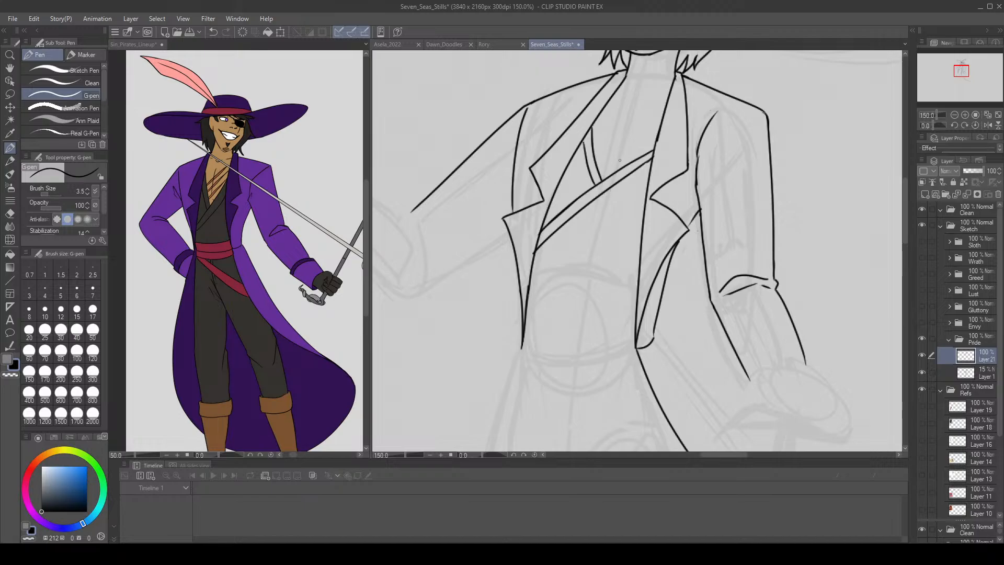
Fill the shirt opening with diagonal chest lines like those in the reference and tidy them at the collar.
drag(661, 133, 591, 174)
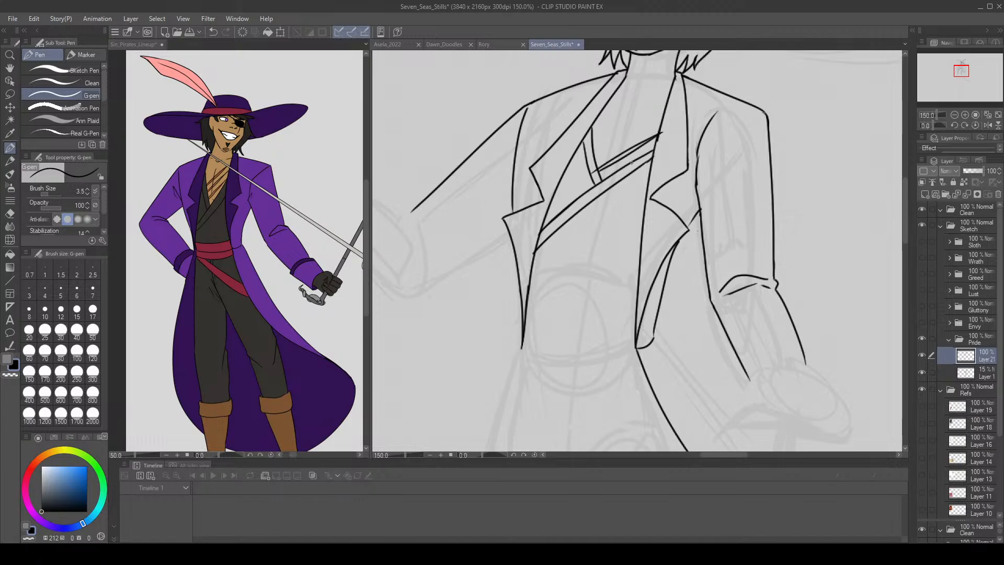
key(ctrl+z)
key(ctrl+z)
drag(631, 103, 613, 168)
key(ctrl+z)
mouse_move(629, 102)
mouse_down()
mouse_move(611, 163)
mouse_move(657, 134)
mouse_move(600, 173)
mouse_move(621, 140)
mouse_move(663, 118)
mouse_up()
key(ctrl+z)
mouse_move(662, 118)
mouse_down()
mouse_move(601, 151)
mouse_move(660, 101)
mouse_move(592, 138)
mouse_up()
key(e)
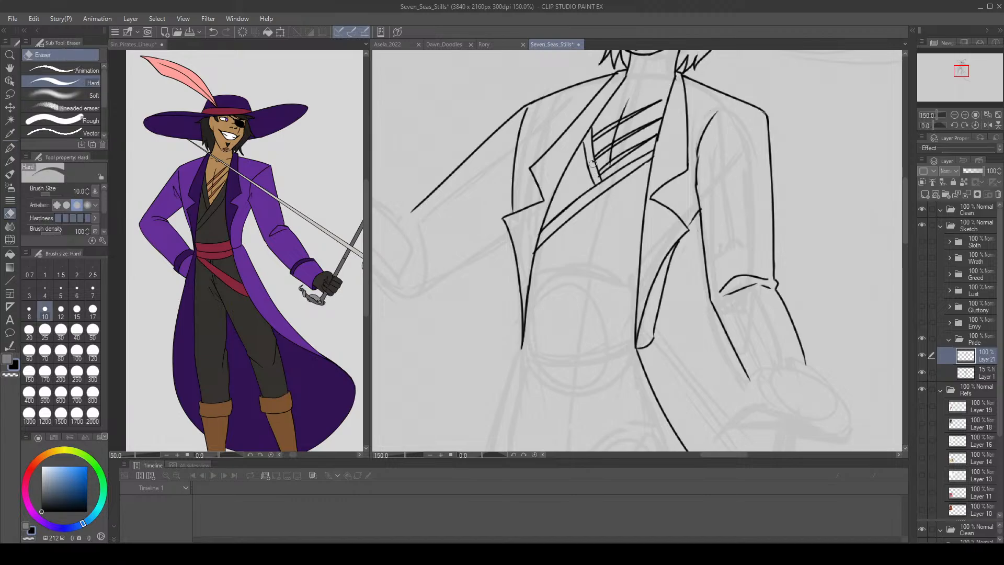
key(p)
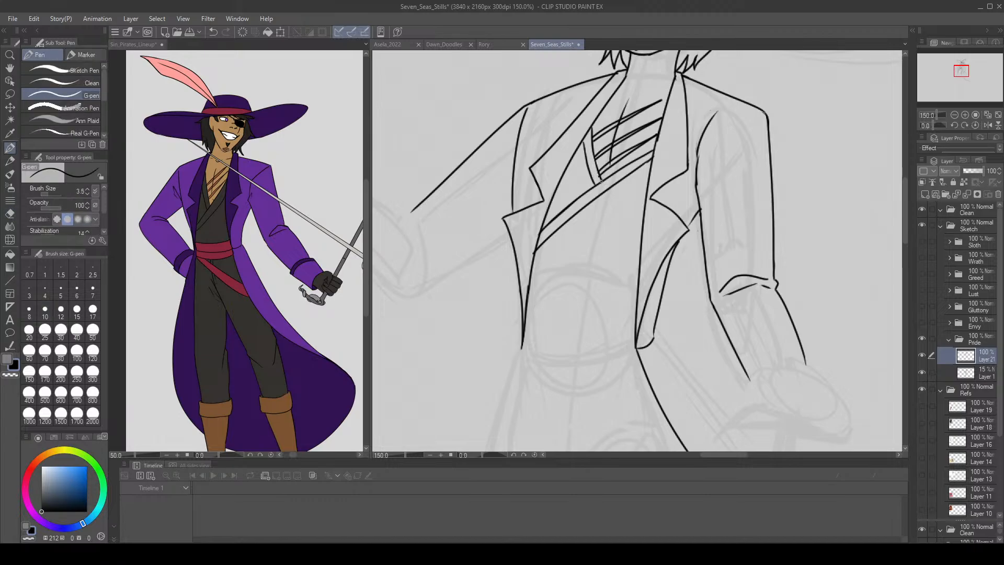
Draw the waist sash as three curved horizontal lines between the coat's front edges and clean up the shirt edge above.
drag(955, 82, 952, 84)
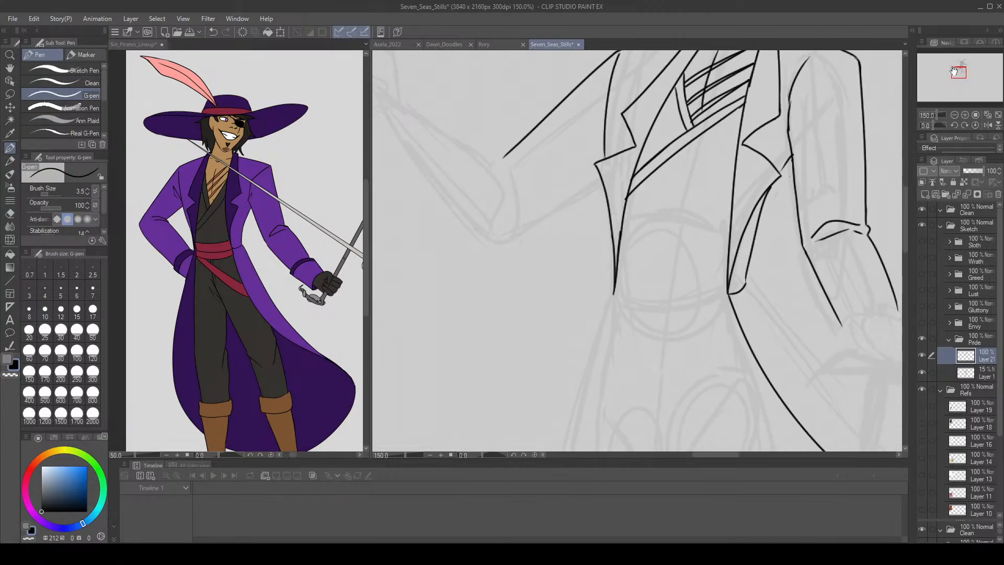
mouse_move(618, 264)
mouse_down()
mouse_move(740, 263)
mouse_move(699, 271)
mouse_move(620, 262)
mouse_move(727, 279)
mouse_up()
key(ctrl+z)
key(ctrl+z)
key(ctrl+z)
mouse_move(618, 282)
mouse_down()
mouse_move(731, 279)
mouse_move(710, 299)
mouse_move(615, 290)
mouse_up()
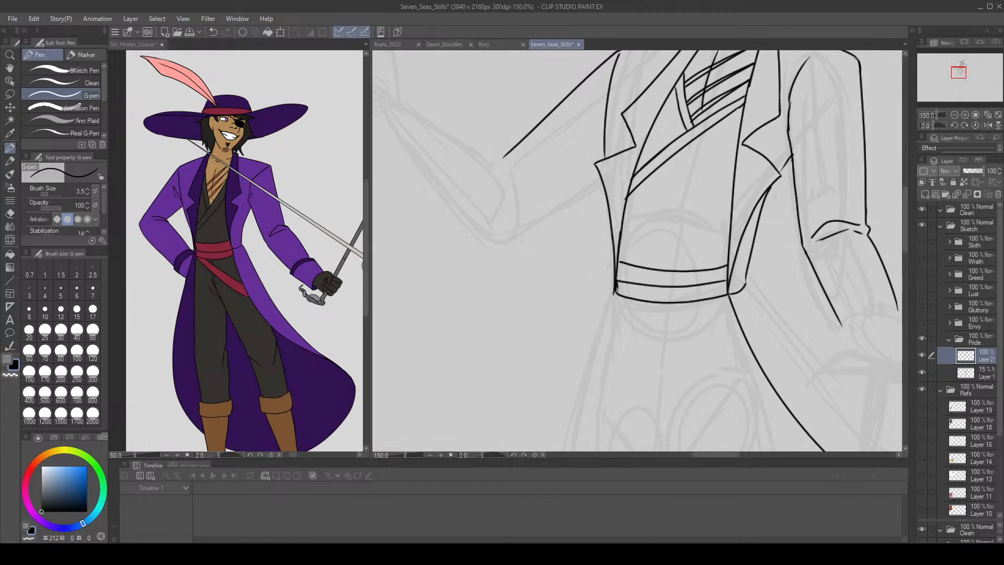
key(e)
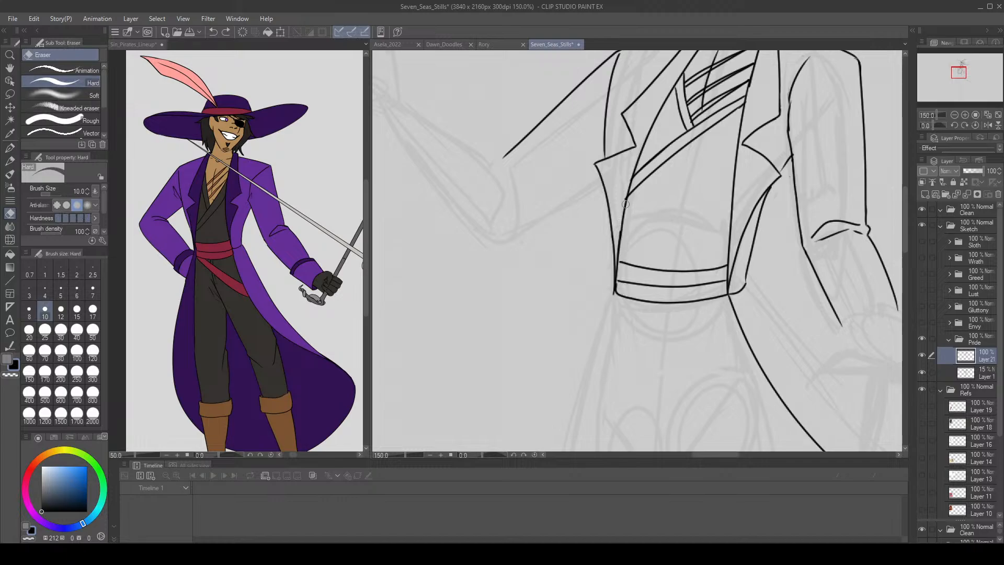
key(p)
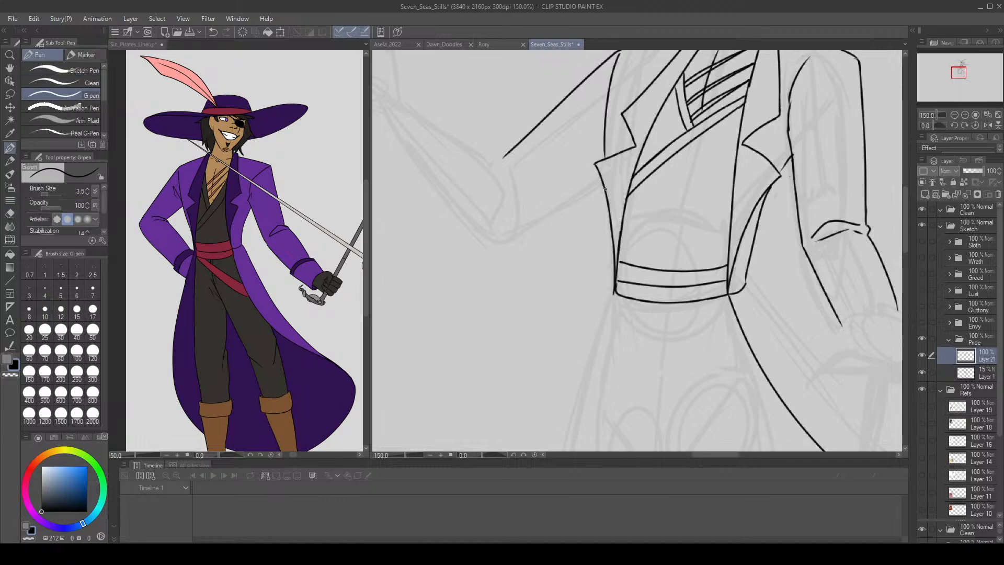
Draw the coat's outer side edge from below the open-eye-side lapel down to the sash and tidy its end.
drag(602, 179, 613, 292)
key(ctrl+z)
key(ctrl+z)
key(e)
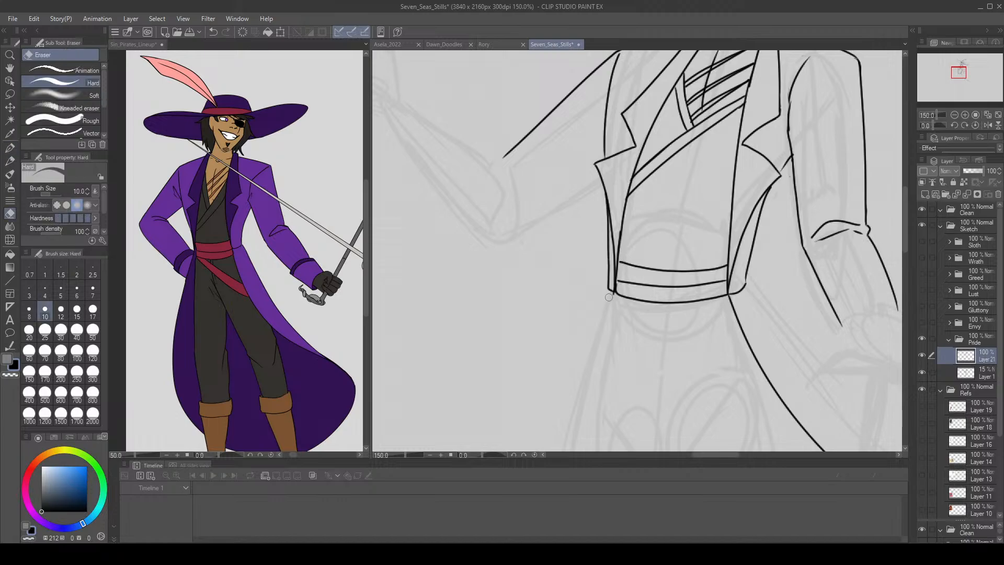
key(p)
Draw a cuff on the raised arm, the upper forearm line and a crease at the inside of the elbow.
click(953, 115)
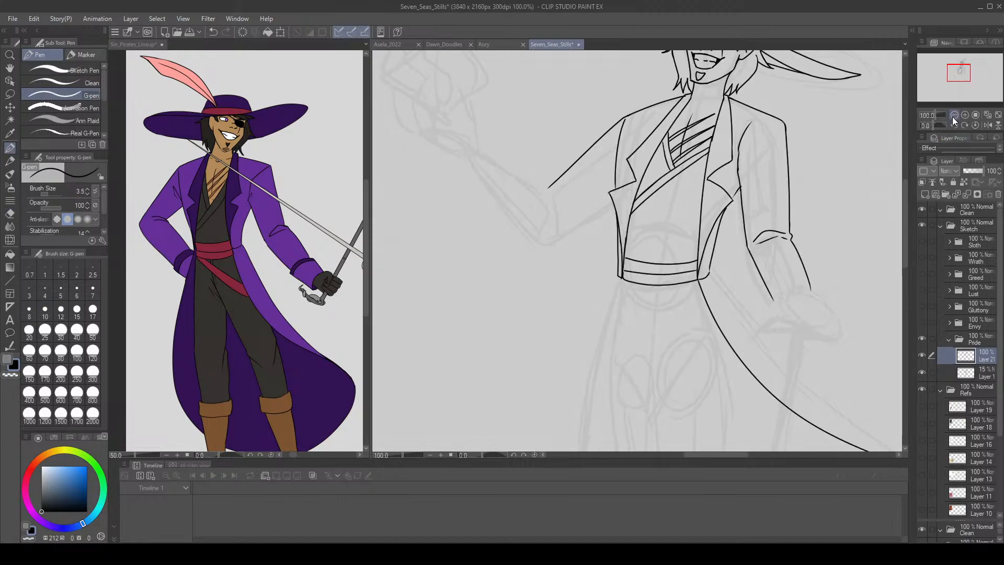
mouse_move(958, 79)
mouse_down()
mouse_move(960, 92)
mouse_move(960, 78)
mouse_up()
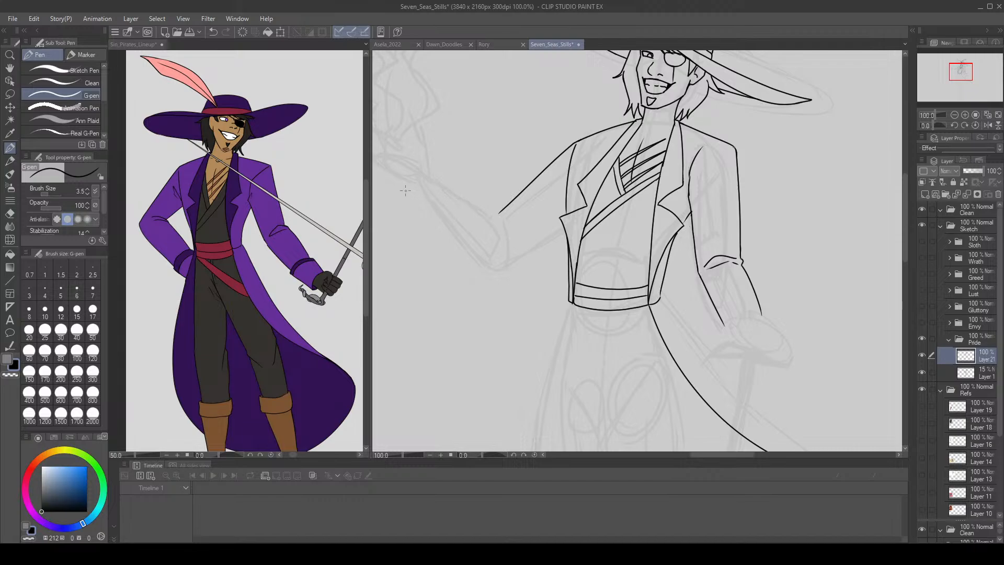
mouse_move(406, 190)
mouse_down()
mouse_move(431, 169)
mouse_move(465, 183)
mouse_move(441, 210)
mouse_move(416, 198)
mouse_move(422, 215)
mouse_move(462, 182)
mouse_move(449, 208)
mouse_move(424, 214)
mouse_up()
key(ctrl+z)
key(ctrl+z)
key(ctrl+z)
key(ctrl+z)
mouse_move(455, 181)
mouse_down()
mouse_move(425, 209)
mouse_move(498, 212)
mouse_up()
drag(498, 211, 515, 234)
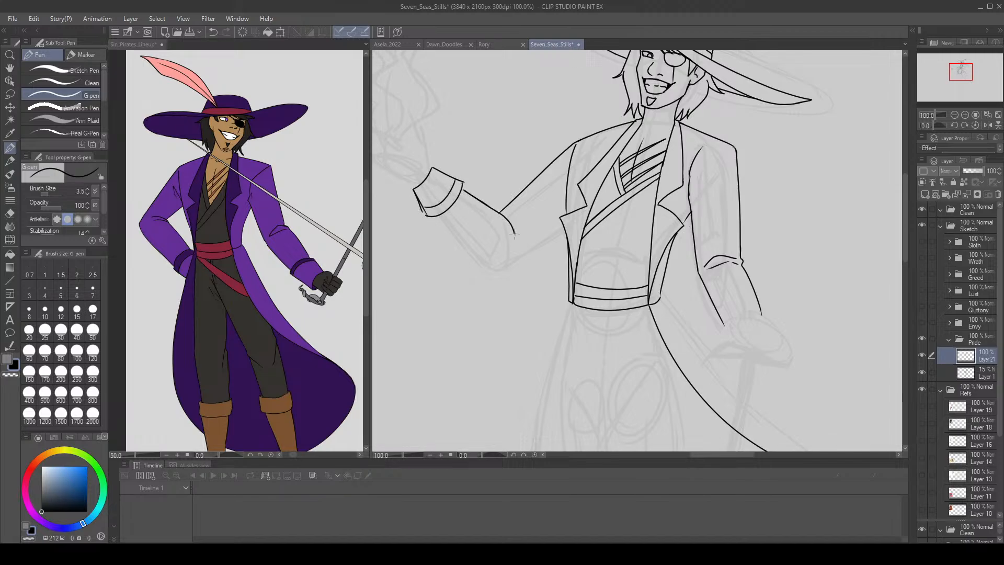
Draw the raised arm's underside from the cuff to the elbow and from the elbow up to the coat.
mouse_move(425, 215)
mouse_down()
mouse_move(483, 267)
mouse_move(554, 216)
mouse_move(481, 264)
mouse_up()
key(ctrl+z)
key(ctrl+z)
mouse_move(562, 221)
mouse_down()
mouse_move(487, 264)
mouse_move(456, 239)
mouse_move(514, 264)
mouse_up()
key(ctrl+z)
key(ctrl+z)
key(ctrl+z)
key(ctrl+z)
key(ctrl+z)
key(ctrl+z)
drag(433, 218, 501, 261)
mouse_move(501, 261)
mouse_down()
mouse_move(515, 264)
mouse_move(566, 228)
mouse_move(501, 263)
mouse_up()
key(ctrl+z)
Add small fold lines to the raised sleeve beside the armhole seam.
mouse_move(553, 175)
mouse_down()
mouse_move(566, 212)
mouse_move(559, 193)
mouse_up()
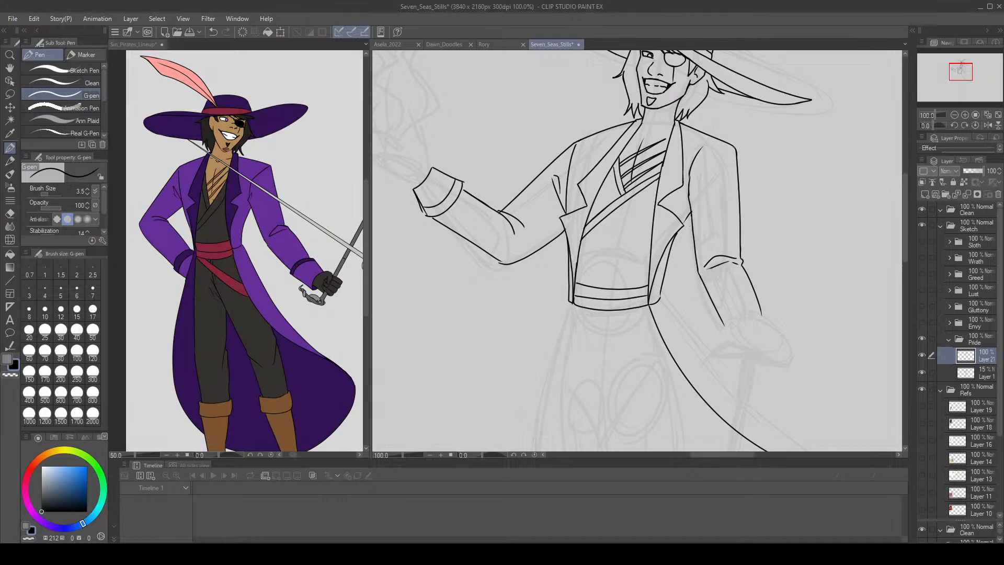
key(ctrl+z)
key(ctrl+z)
click(226, 32)
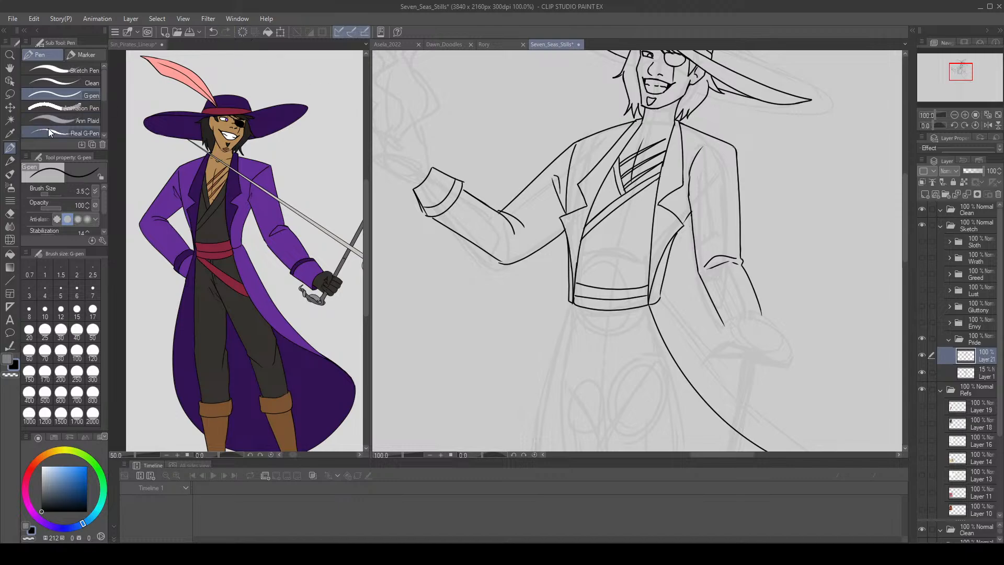
Lasso the raised arm's cuff, delete it, and return to the G-pen.
click(9, 95)
mouse_move(474, 183)
mouse_down()
mouse_move(434, 220)
mouse_move(485, 168)
mouse_up()
click(267, 32)
click(296, 32)
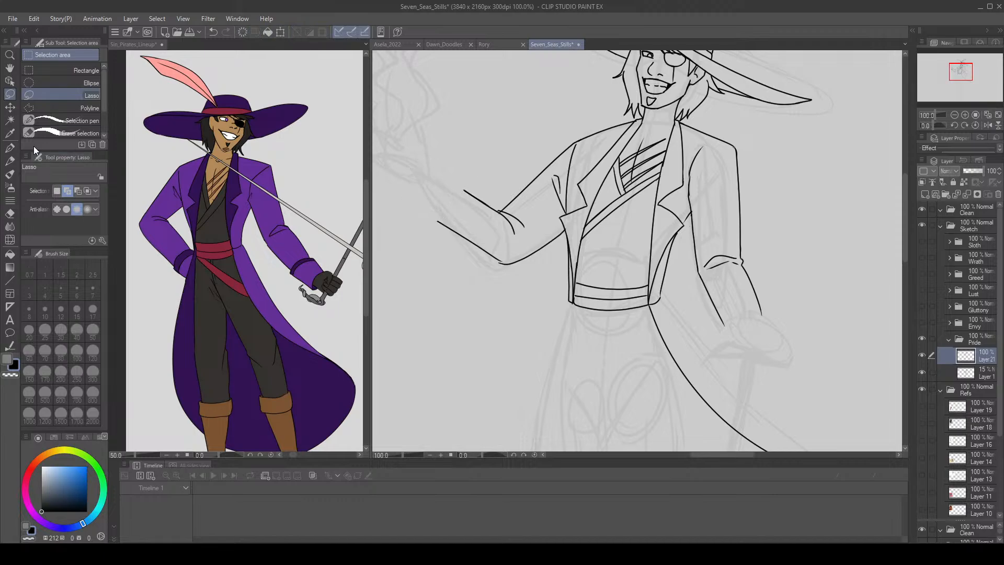
click(9, 148)
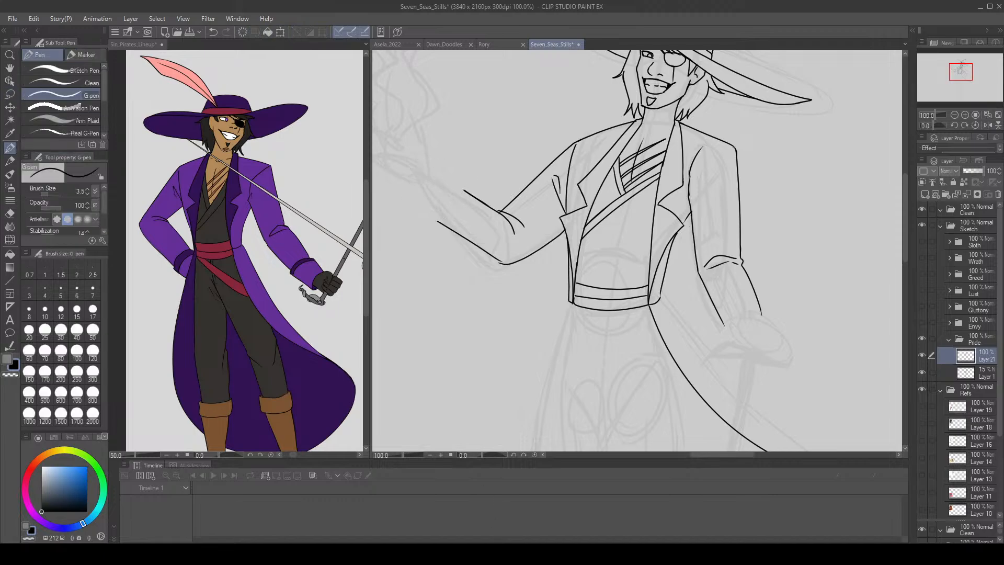
Erase the straight underside of the raised forearm and redraw it with a curve into the elbow.
key(e)
mouse_move(439, 222)
mouse_down()
mouse_move(501, 259)
mouse_move(433, 212)
mouse_move(499, 262)
mouse_up()
key(p)
key(ctrl+z)
key(ctrl+z)
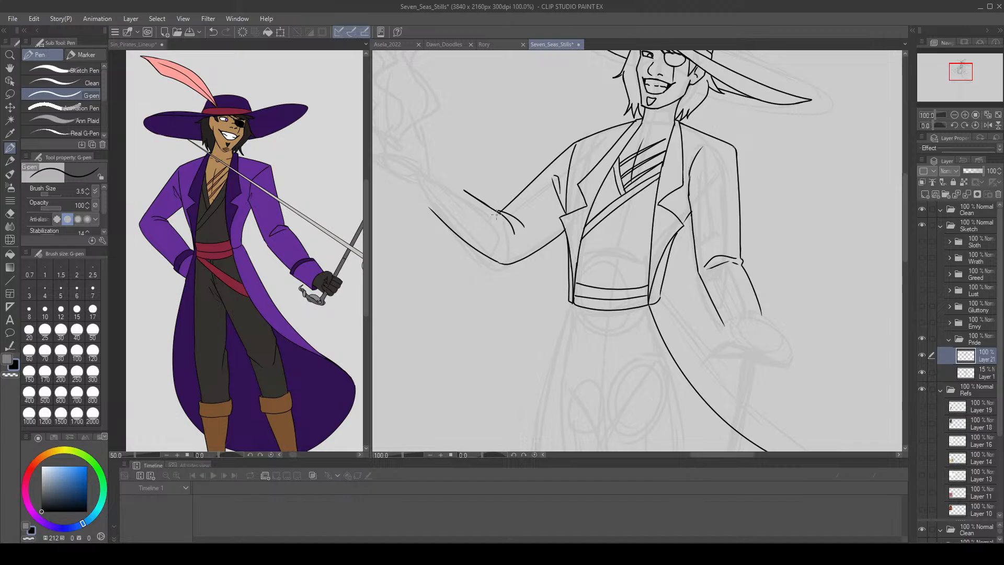
Redraw the raised arm's cuff and upper forearm line, and clean up the corner where they meet.
key(ctrl+z)
key(ctrl+z)
drag(443, 178, 500, 213)
key(ctrl+z)
drag(456, 187, 500, 212)
key(ctrl+z)
mouse_move(428, 208)
mouse_down()
mouse_move(461, 182)
mouse_move(430, 167)
mouse_move(463, 184)
mouse_move(424, 211)
mouse_up()
key(ctrl+z)
key(ctrl+z)
key(ctrl+z)
key(e)
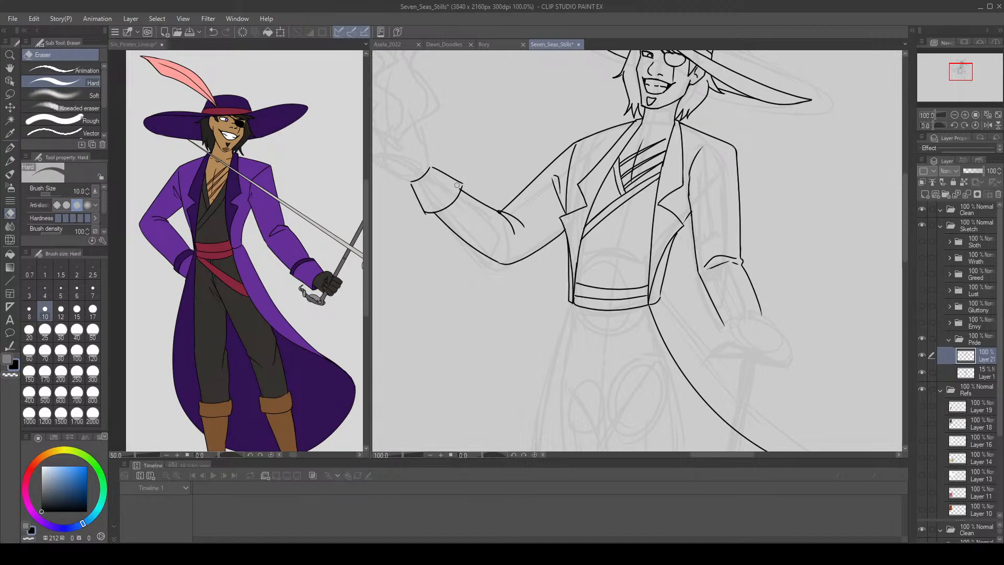
key(p)
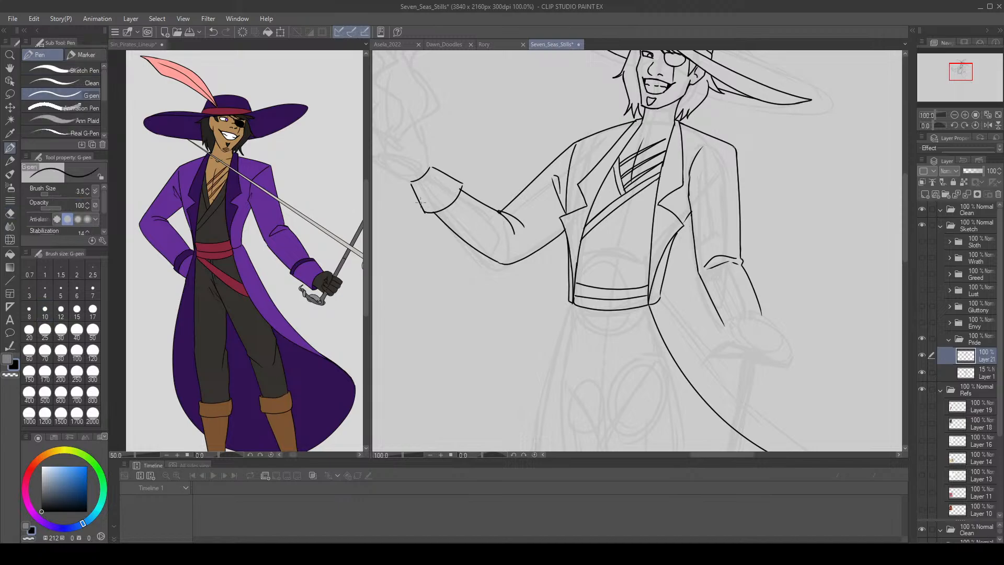
Draw a curved inner band line across the raised arm's cuff, parallel to its edge.
drag(416, 203, 455, 182)
key(ctrl+z)
key(ctrl+z)
key(ctrl+z)
key(ctrl+z)
key(ctrl+z)
key(ctrl+z)
key(e)
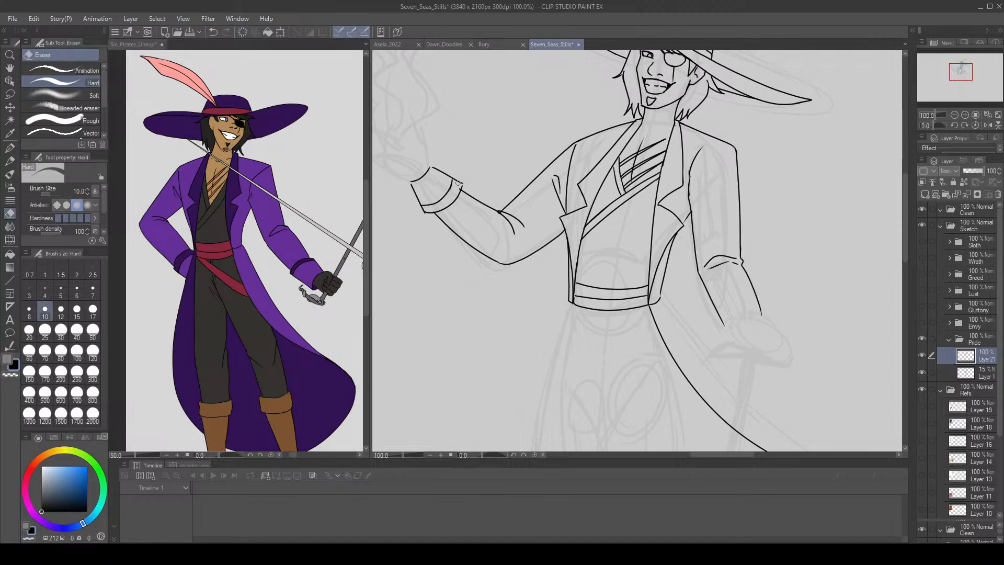
Erase the wrist opening line of the raised arm's cuff and redraw it between the cuff's two sides.
key(p)
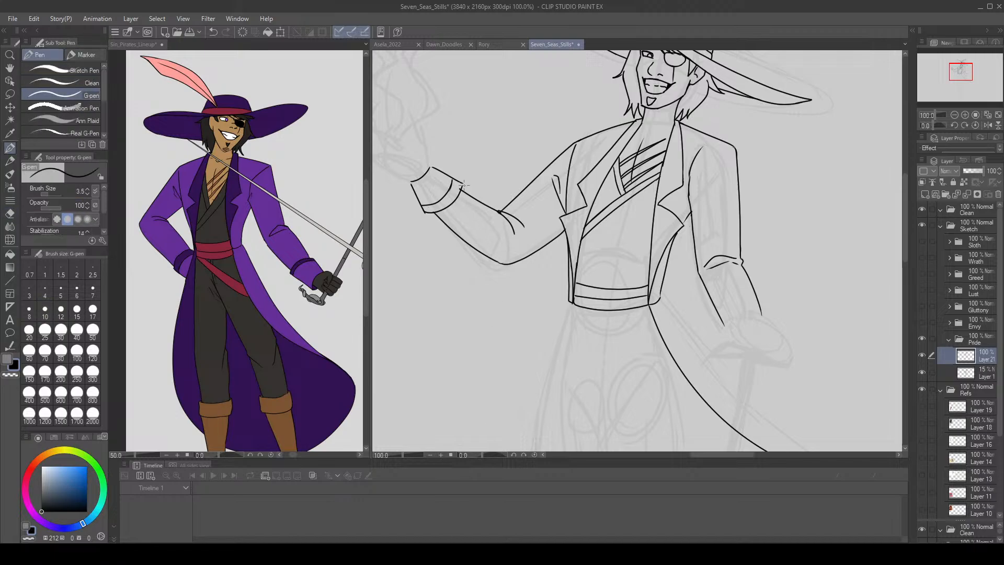
key(e)
key(p)
key(e)
click(422, 173)
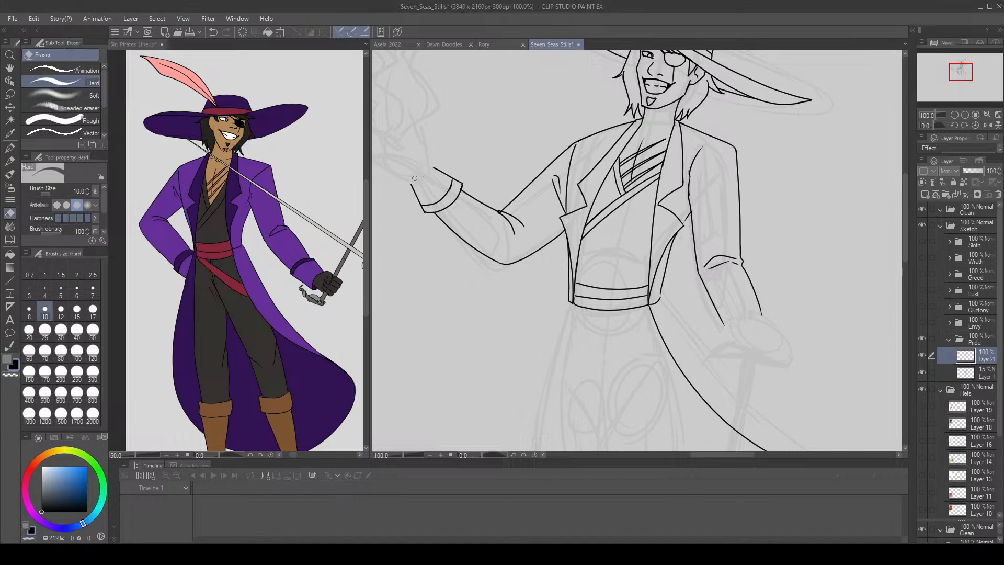
click(432, 166)
key(p)
drag(412, 185, 435, 168)
key(ctrl+z)
key(ctrl+z)
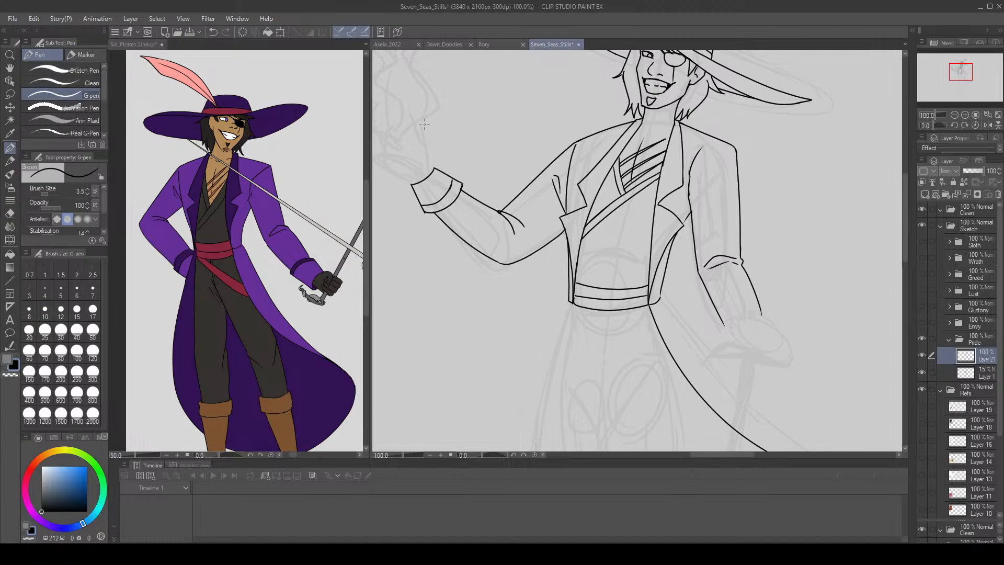
Erase the raised cuff's wrist edge again and redraw it slightly closer to the forearm, retrying the adjoining strokes.
key(e)
click(438, 170)
mouse_move(413, 186)
mouse_down()
mouse_move(423, 208)
mouse_move(433, 169)
mouse_up()
key(p)
mouse_move(425, 212)
mouse_down()
mouse_move(408, 189)
mouse_move(440, 165)
mouse_up()
key(ctrl+z)
key(ctrl+z)
mouse_move(424, 212)
mouse_down()
mouse_move(409, 190)
mouse_move(437, 172)
mouse_move(462, 189)
mouse_move(439, 172)
mouse_move(413, 189)
mouse_move(440, 172)
mouse_up()
key(ctrl+z)
key(ctrl+z)
key(ctrl+z)
key(ctrl+z)
Erase the raised cuff's inner band line and redraw it parallel to the cuff's forearm edge.
key(e)
mouse_move(418, 207)
mouse_down()
mouse_move(446, 212)
mouse_move(440, 192)
mouse_move(455, 208)
mouse_move(462, 184)
mouse_up()
key(p)
mouse_move(418, 215)
mouse_down()
mouse_move(460, 180)
mouse_move(430, 173)
mouse_up()
mouse_move(421, 215)
mouse_down()
mouse_move(411, 190)
mouse_move(430, 171)
mouse_move(461, 182)
mouse_move(430, 170)
mouse_up()
key(e)
key(p)
key(ctrl+z)
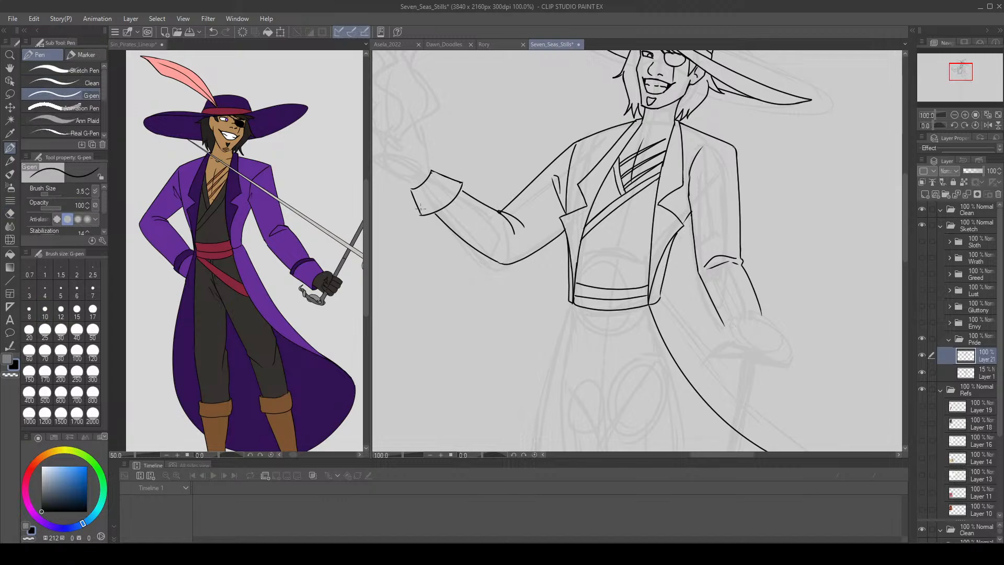
drag(421, 209, 455, 179)
key(ctrl+z)
key(ctrl+z)
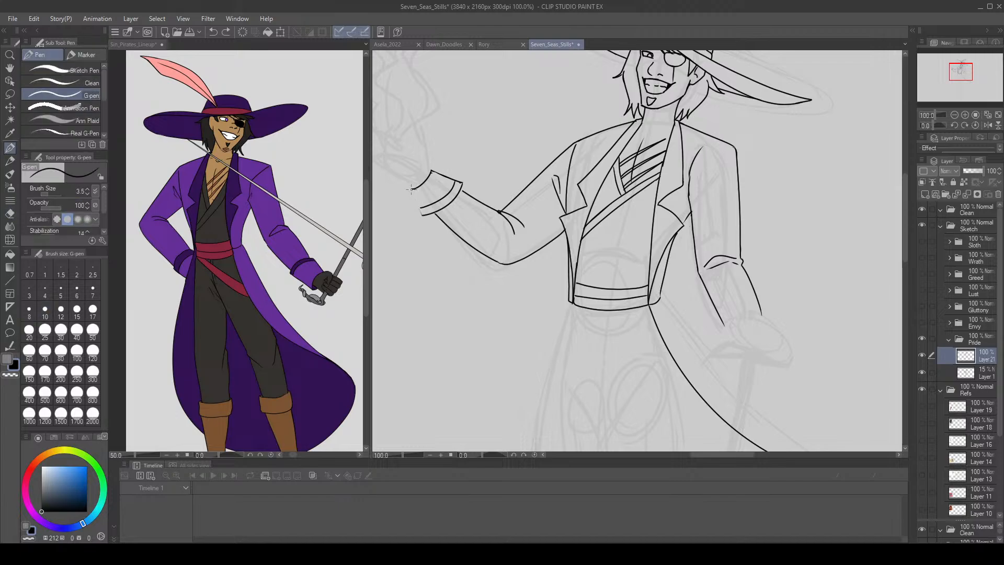
Redraw the lower side of the raised cuff from wrist to forearm edge and clean up its corner.
mouse_move(411, 189)
mouse_down()
mouse_move(422, 213)
mouse_move(434, 214)
mouse_move(466, 180)
mouse_move(421, 214)
mouse_move(449, 204)
mouse_up()
key(ctrl+z)
key(ctrl+z)
key(e)
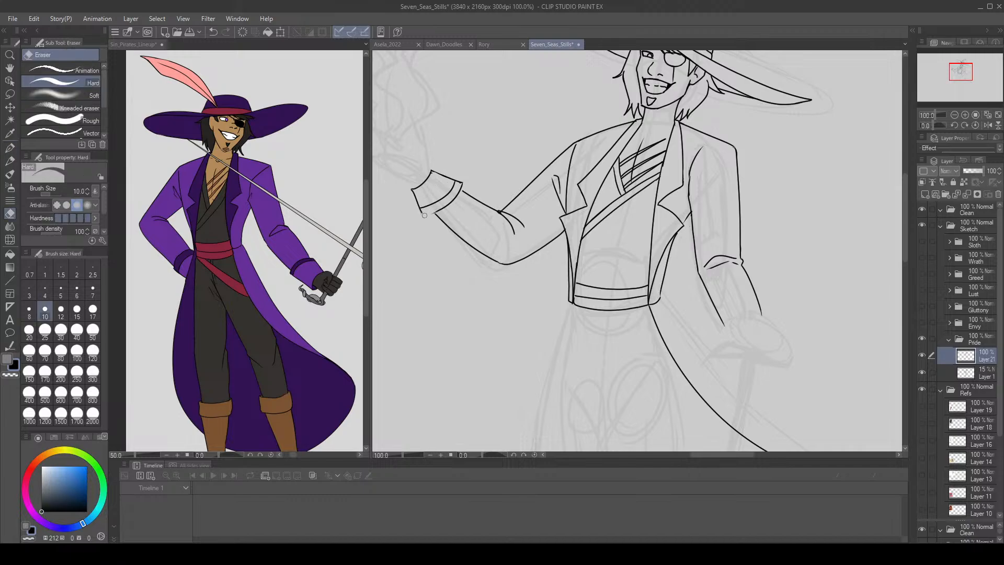
click(12, 147)
mouse_move(417, 200)
mouse_down()
mouse_move(422, 216)
mouse_move(445, 206)
mouse_up()
key(ctrl+z)
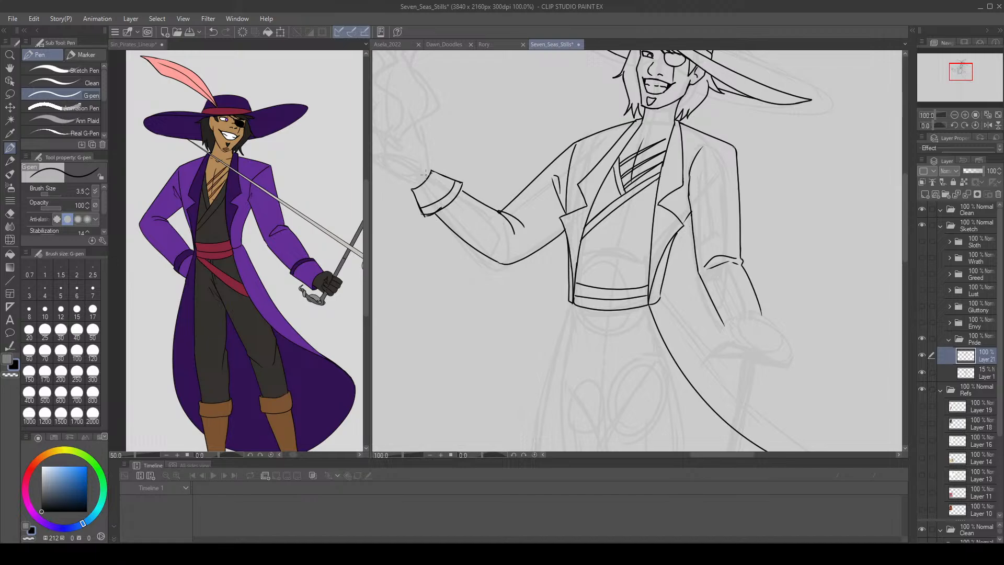
Draw the sash tail diagonally across the hips and the outer thigh line where the tail starts.
mouse_move(961, 76)
mouse_down()
mouse_move(952, 79)
mouse_move(958, 67)
mouse_move(959, 80)
mouse_up()
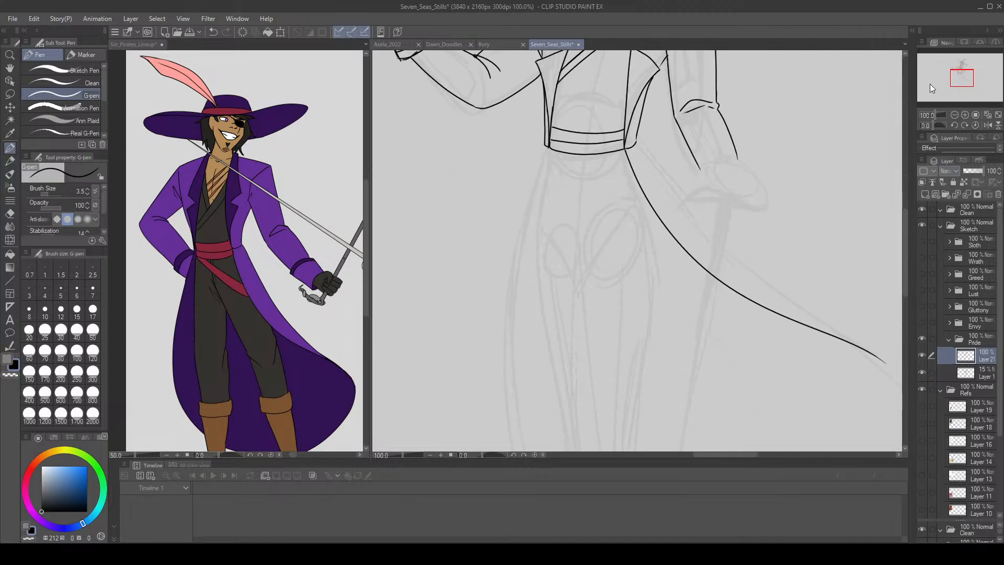
mouse_move(548, 148)
mouse_down()
mouse_move(646, 215)
mouse_move(653, 210)
mouse_move(562, 158)
mouse_move(646, 207)
mouse_move(643, 191)
mouse_up()
key(ctrl+z)
key(ctrl+z)
mouse_move(549, 148)
mouse_down()
mouse_move(534, 217)
mouse_move(533, 263)
mouse_up()
Draw the trousers' centre line from under the sash tail down between the thighs, with a short fly line beside it.
drag(586, 183, 578, 301)
key(ctrl+z)
key(ctrl+z)
drag(580, 154, 583, 285)
drag(581, 201, 584, 154)
key(ctrl+z)
key(ctrl+z)
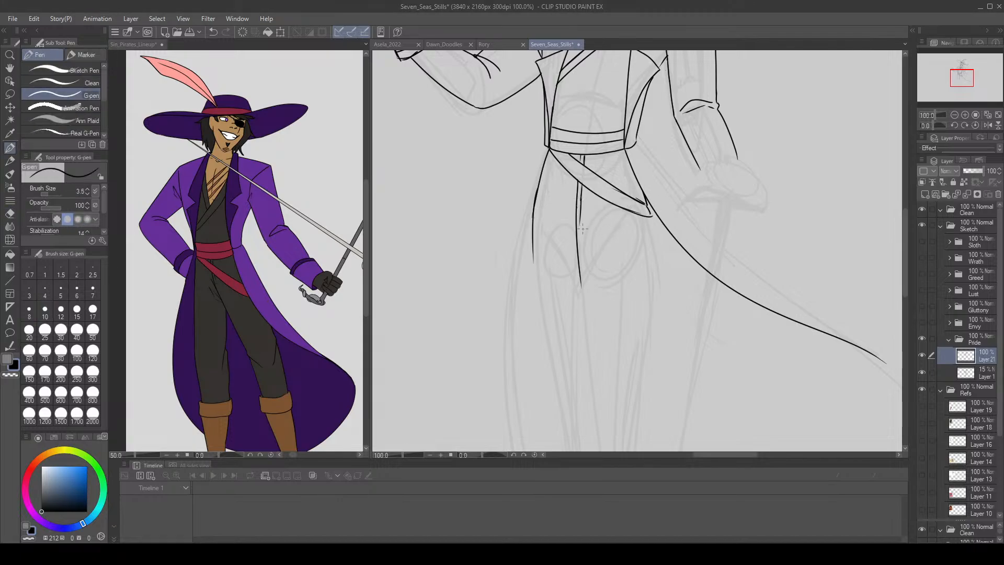
key(ctrl+z)
key(ctrl+z)
drag(581, 197, 581, 232)
key(ctrl+z)
Draw the long outer line of the leg below the sash tail's end and extend its inner line toward the knee.
mouse_move(962, 80)
mouse_down()
mouse_move(963, 71)
mouse_move(966, 84)
mouse_up()
drag(553, 122, 557, 251)
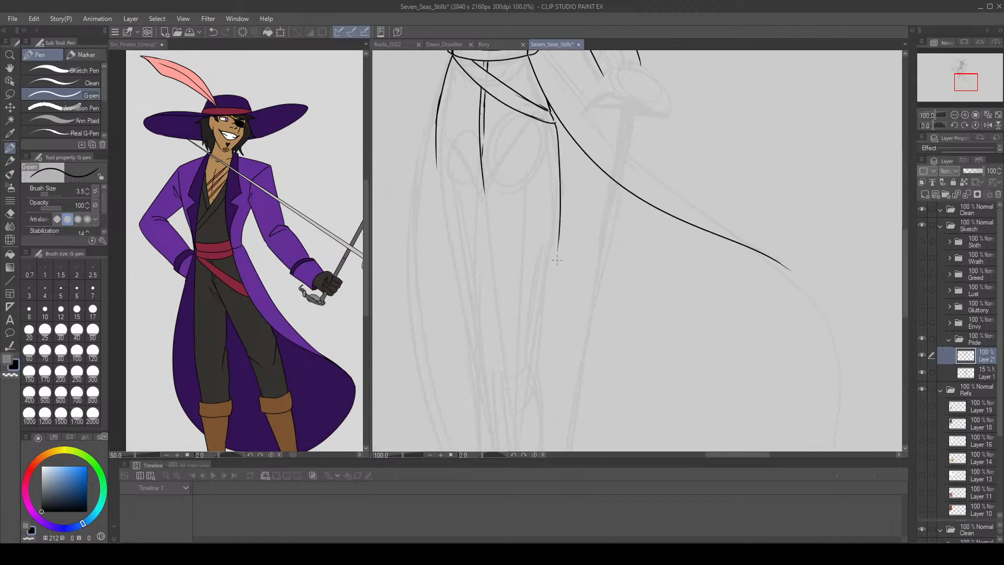
key(ctrl+z)
drag(553, 122, 553, 311)
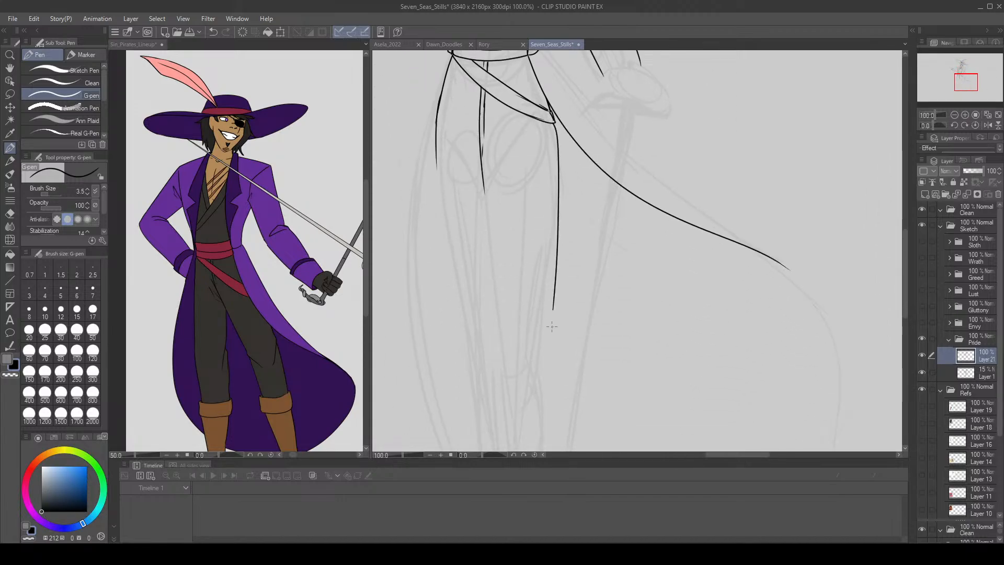
drag(484, 183, 508, 365)
key(ctrl+z)
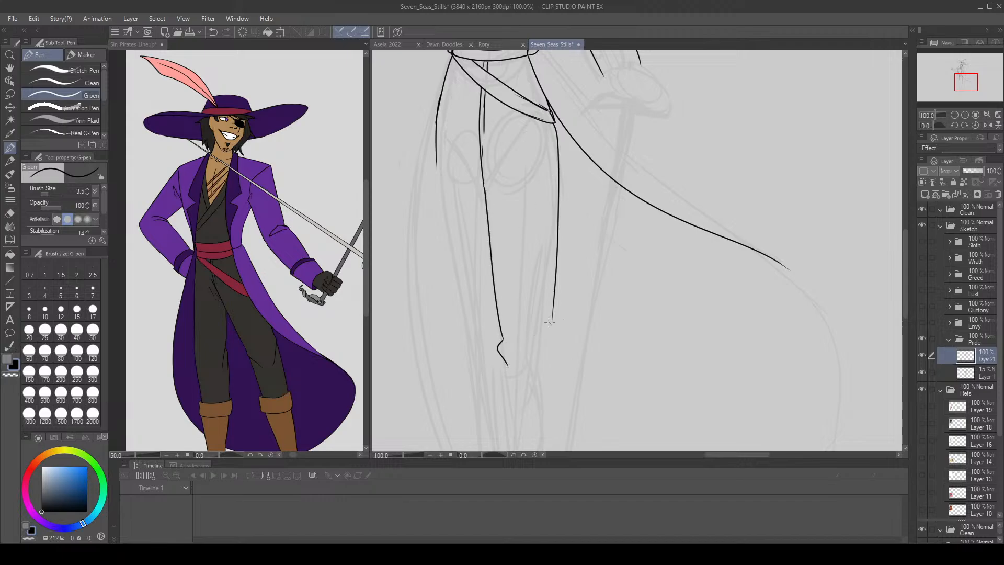
Undo the kink at the inner knee and draw a gathered, rounded trouser hem at the end of that leg.
click(975, 116)
drag(967, 83, 968, 87)
click(964, 115)
key(ctrl+z)
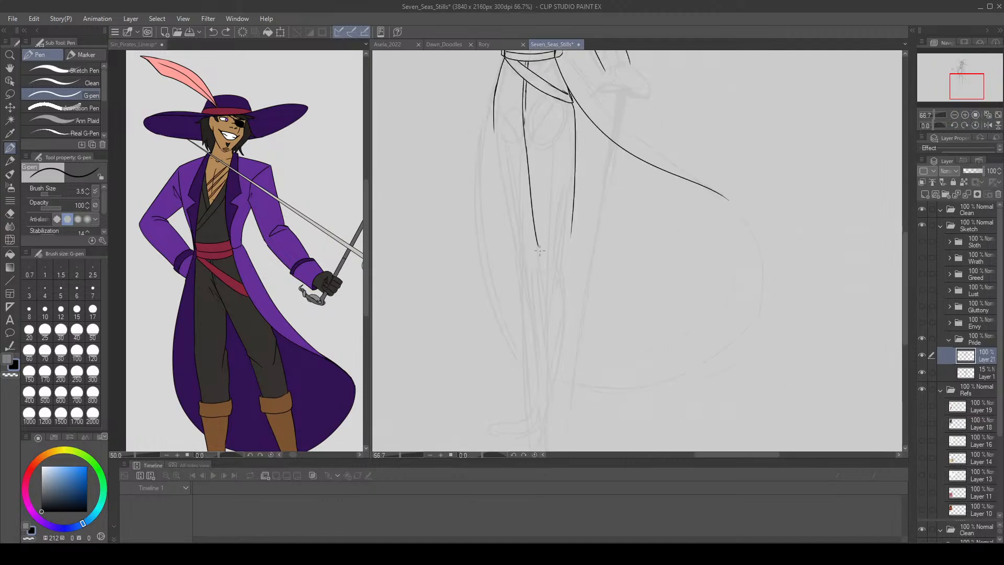
mouse_move(539, 244)
mouse_down()
mouse_move(552, 269)
mouse_move(581, 257)
mouse_move(537, 243)
mouse_move(540, 273)
mouse_move(562, 268)
mouse_up()
key(ctrl+z)
mouse_move(570, 265)
mouse_down()
mouse_move(572, 235)
mouse_move(561, 275)
mouse_up()
key(ctrl+z)
key(ctrl+z)
key(ctrl+z)
key(ctrl+z)
key(ctrl+z)
drag(537, 244, 540, 261)
mouse_move(571, 229)
mouse_down()
mouse_move(571, 278)
mouse_move(552, 288)
mouse_move(533, 283)
mouse_move(536, 248)
mouse_move(552, 288)
mouse_up()
Erase the rough outer corner of the trouser hem and redraw it as a smooth closed curve.
key(e)
key(p)
key(e)
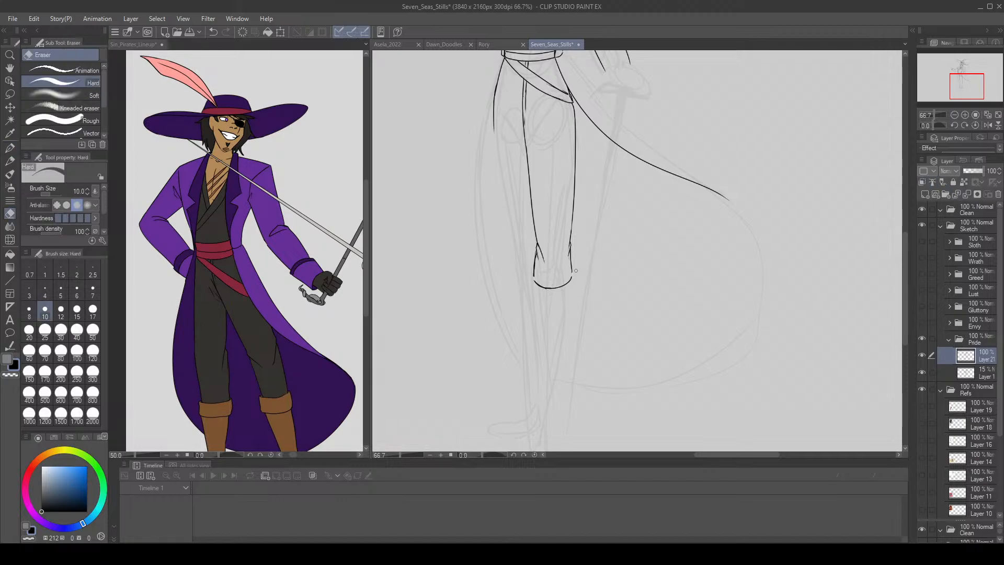
mouse_move(573, 278)
mouse_down()
mouse_move(538, 283)
mouse_move(573, 272)
mouse_up()
key(p)
key(ctrl+z)
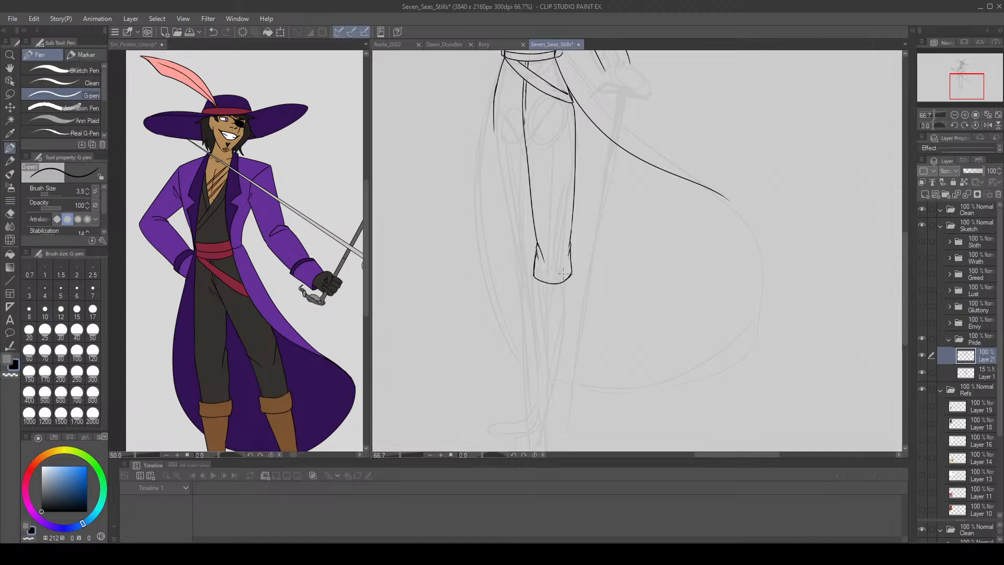
Erase the other leg's outer thigh line and redraw it full length down to a rounded hem.
key(e)
drag(497, 83, 494, 130)
key(p)
mouse_move(499, 79)
mouse_down()
mouse_move(514, 272)
mouse_move(536, 277)
mouse_up()
key(ctrl+z)
key(ctrl+z)
key(ctrl+z)
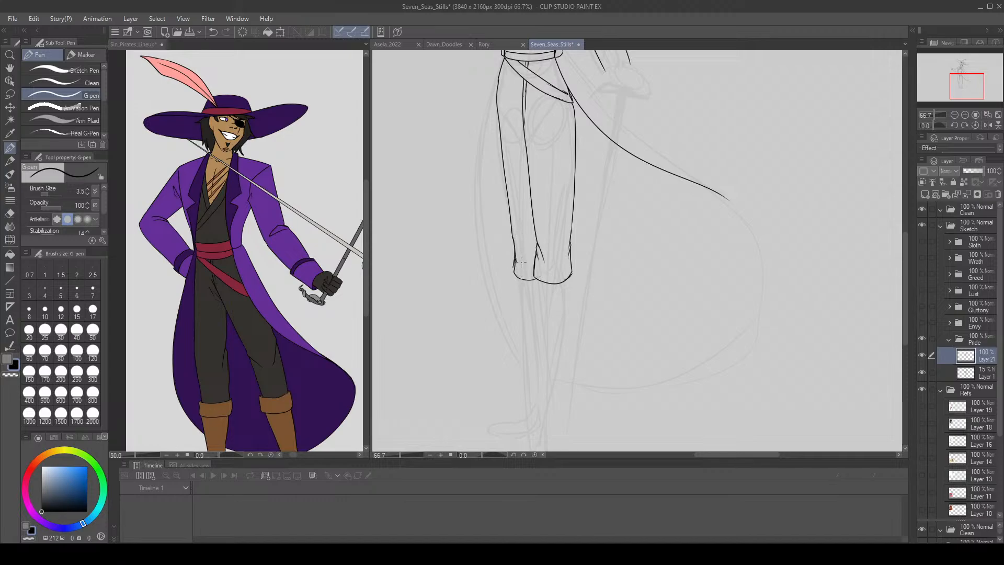
Clean up the overlapping strokes where the second leg's outer line meets its hem.
key(e)
key(p)
key(e)
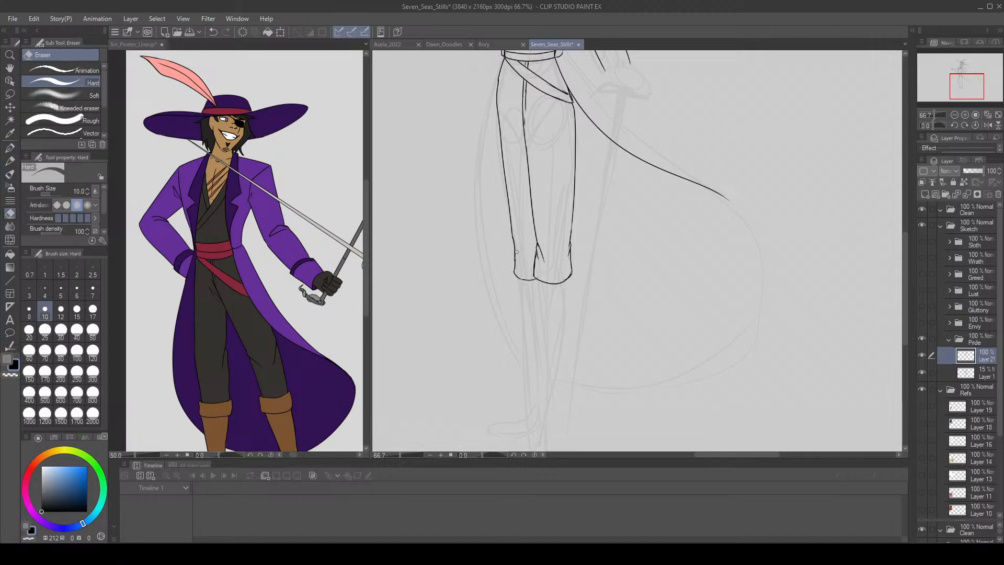
mouse_move(516, 246)
mouse_down()
mouse_move(515, 266)
mouse_move(512, 235)
mouse_up()
key(p)
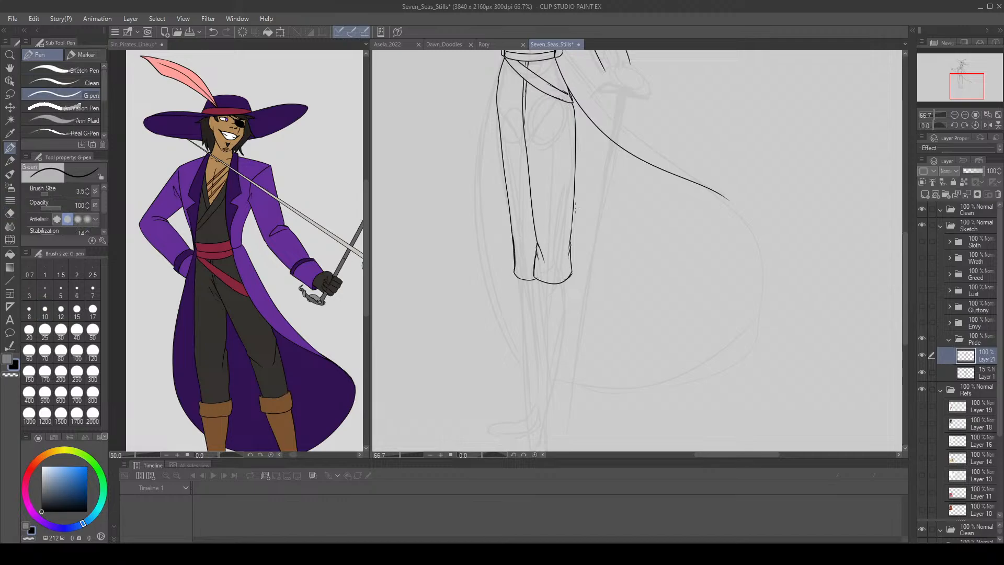
Draw the coat's outer edge beside the legs and the long upper edge of its flared tail out to the tip.
drag(961, 93, 960, 89)
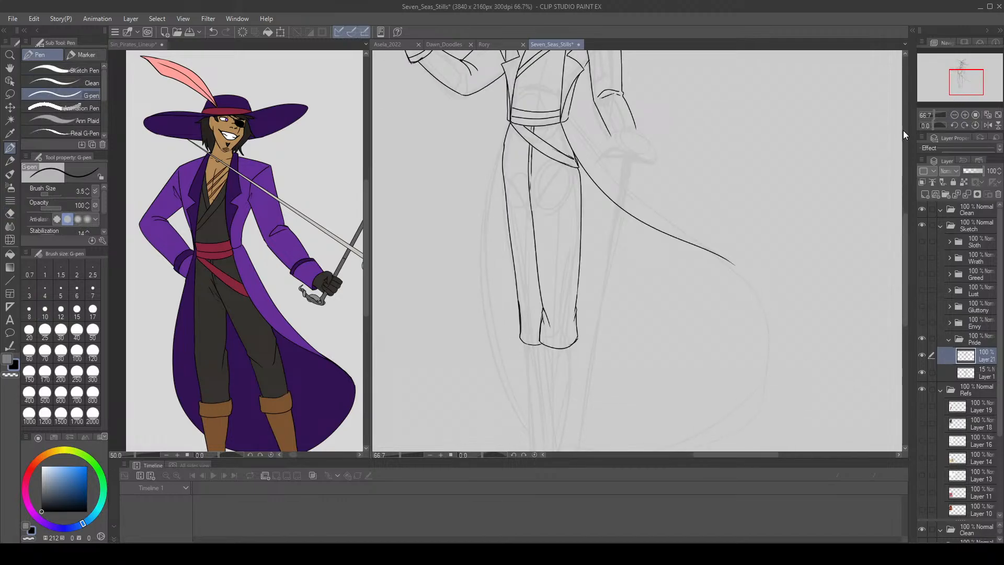
drag(507, 120, 481, 328)
mouse_move(574, 122)
mouse_down()
mouse_move(786, 274)
mouse_move(793, 335)
mouse_up()
drag(726, 258, 790, 332)
drag(773, 284, 790, 302)
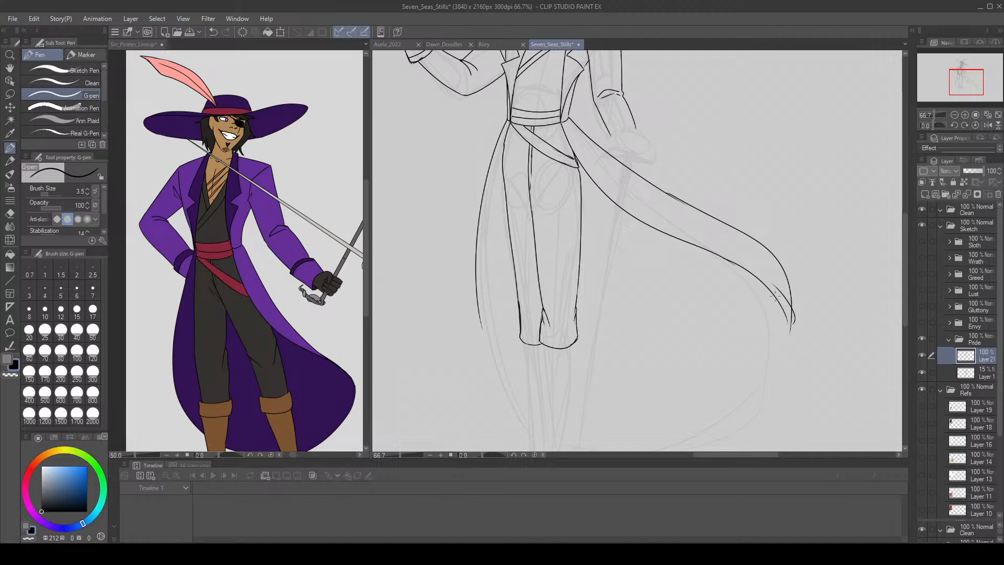
Lasso the trouser leg below the sash tail's end, subtracting the neighbouring leg's lines from the selection.
drag(963, 90, 970, 71)
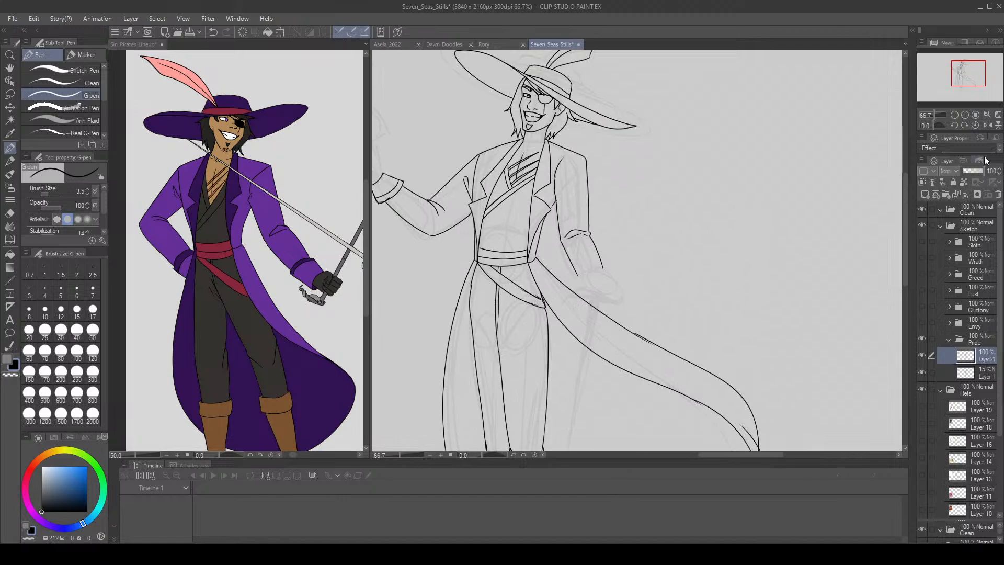
click(965, 115)
drag(962, 70, 967, 83)
click(955, 114)
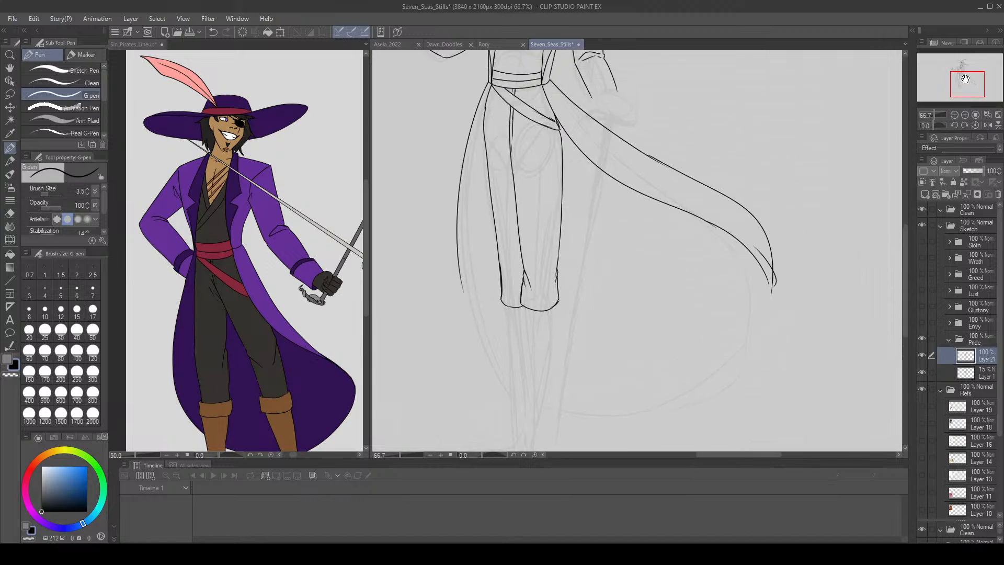
click(10, 94)
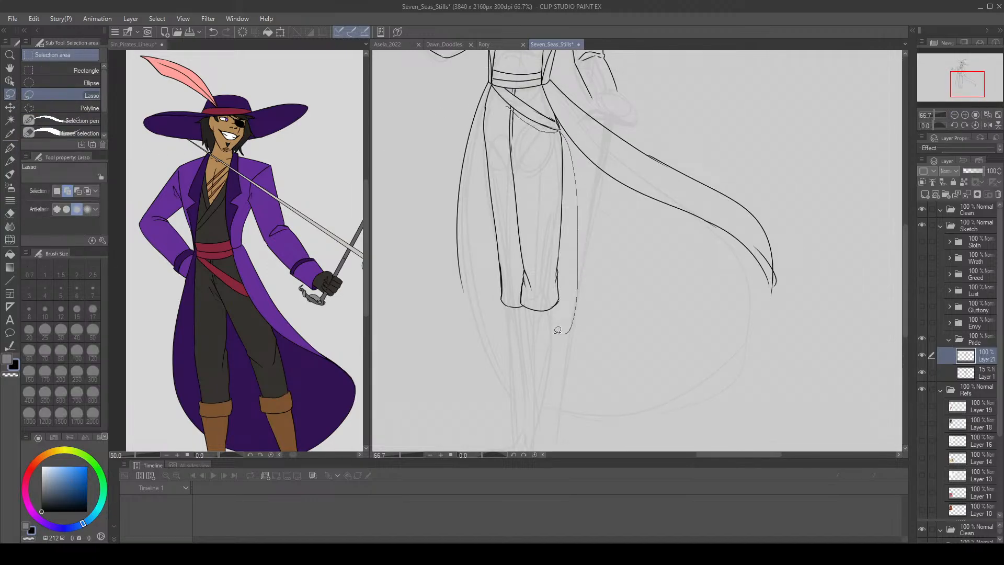
drag(557, 330, 526, 308)
drag(511, 254, 507, 112)
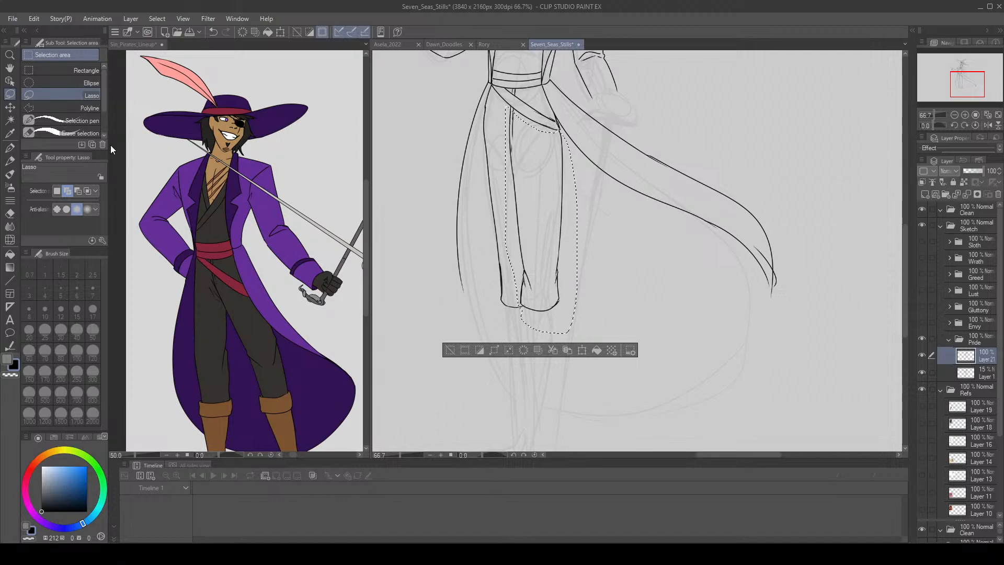
mouse_move(521, 302)
mouse_down()
mouse_move(530, 325)
mouse_move(526, 299)
mouse_up()
key(ctrl+z)
click(78, 191)
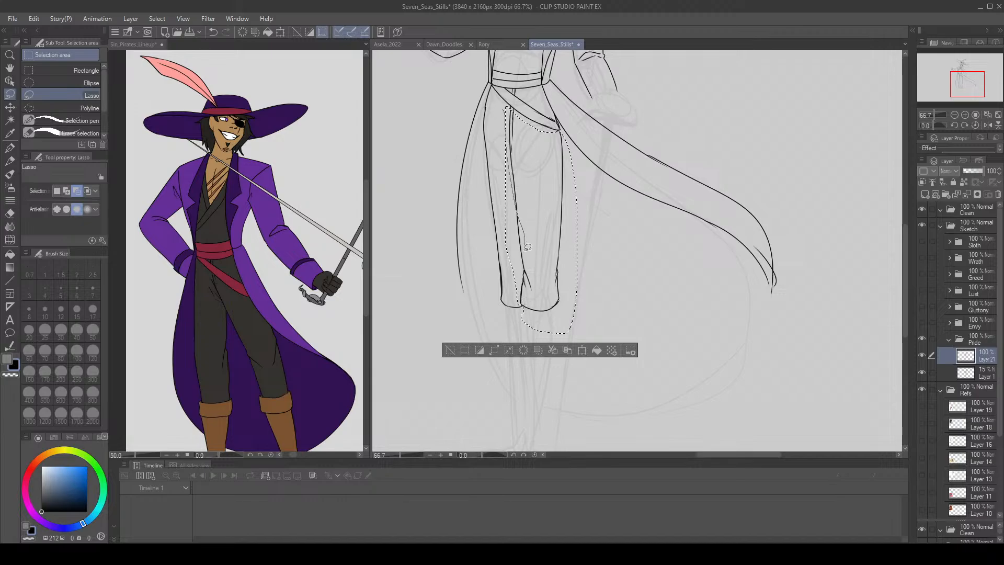
key(ctrl+z)
mouse_move(525, 246)
mouse_down()
mouse_move(520, 302)
mouse_move(505, 279)
mouse_up()
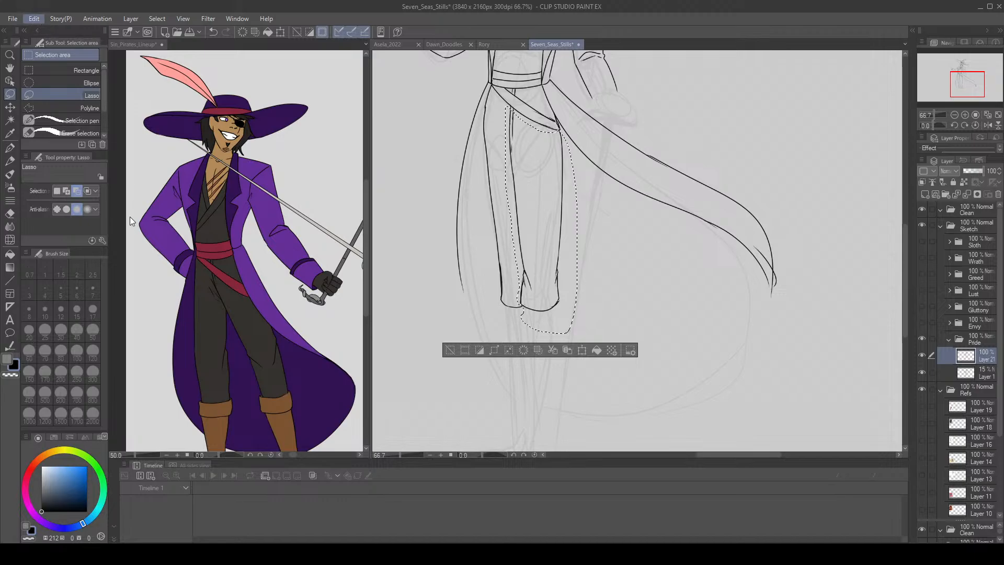
Rotate and shift the selected trouser leg slightly outward, apply the transformation, and deselect.
key(ctrl+t)
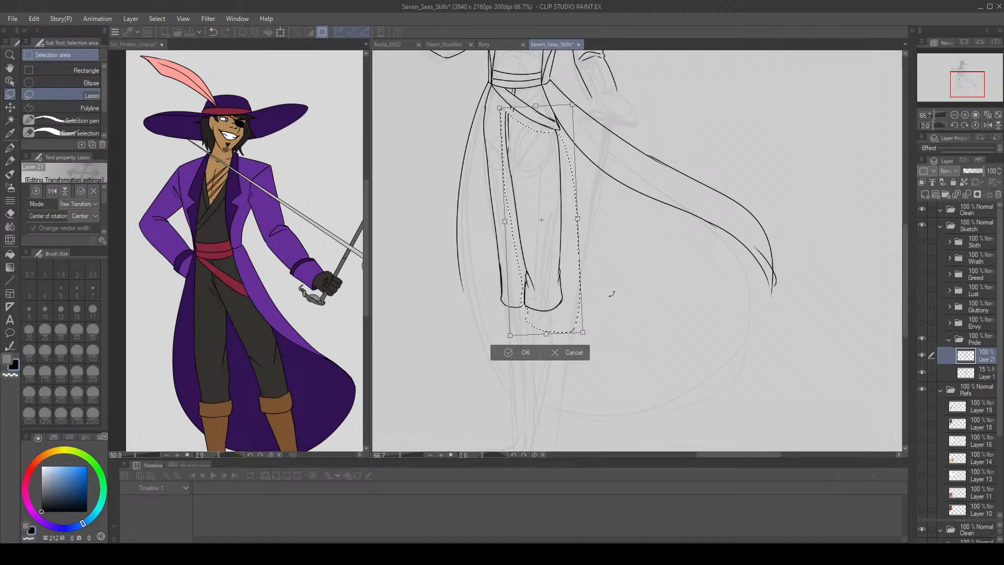
drag(542, 302, 546, 303)
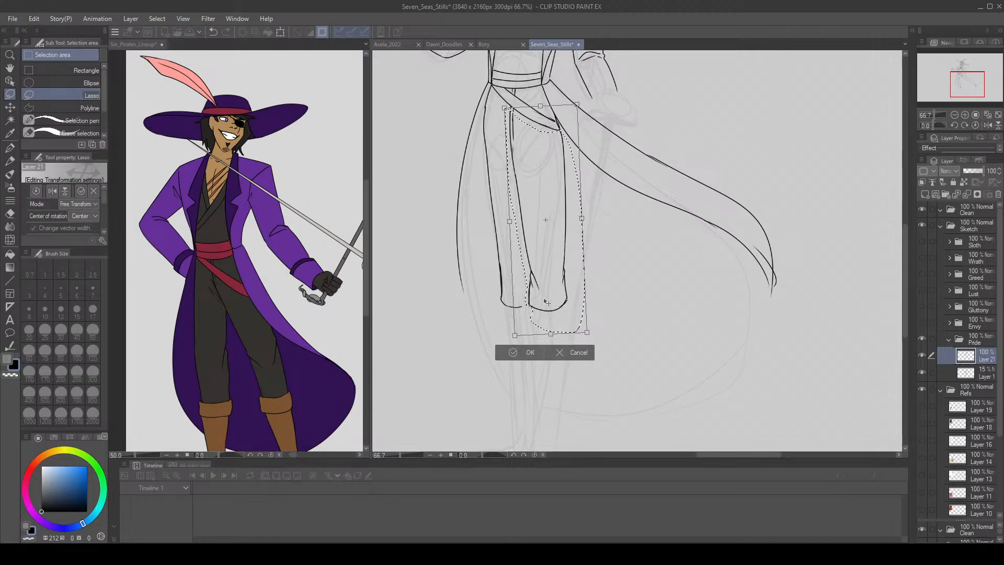
click(526, 352)
key(ctrl+d)
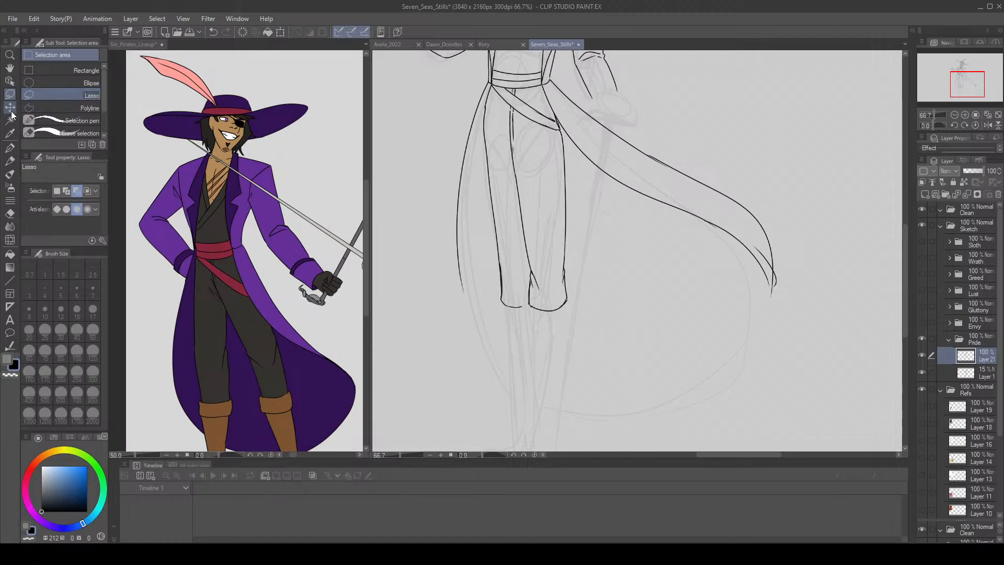
Lasso the other leg's outer line and hem, move its lower end outward, deselect, and return to the G-pen.
mouse_move(487, 103)
mouse_down()
mouse_move(500, 125)
mouse_move(526, 282)
mouse_move(494, 309)
mouse_move(500, 275)
mouse_up()
click(278, 30)
click(466, 340)
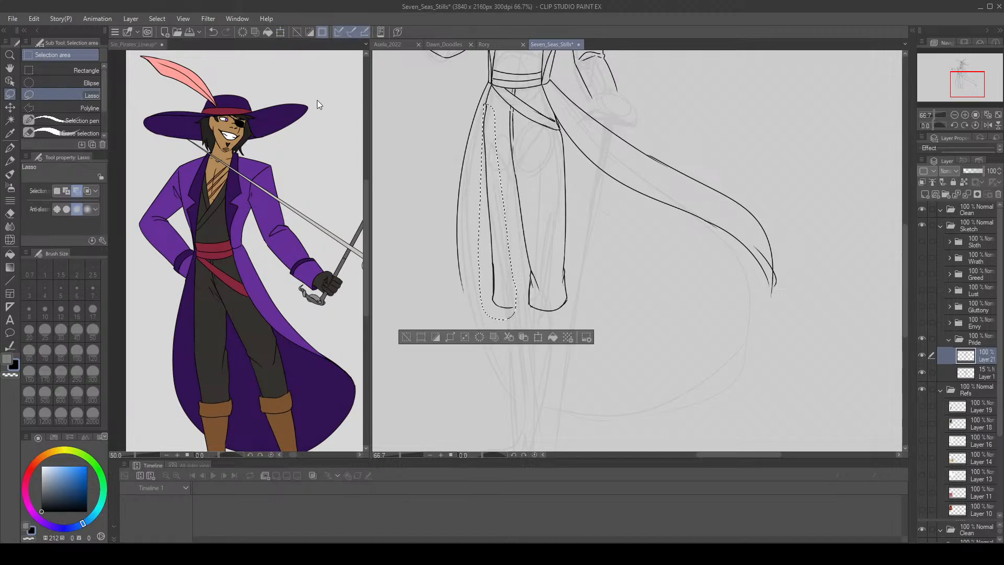
click(296, 30)
click(14, 151)
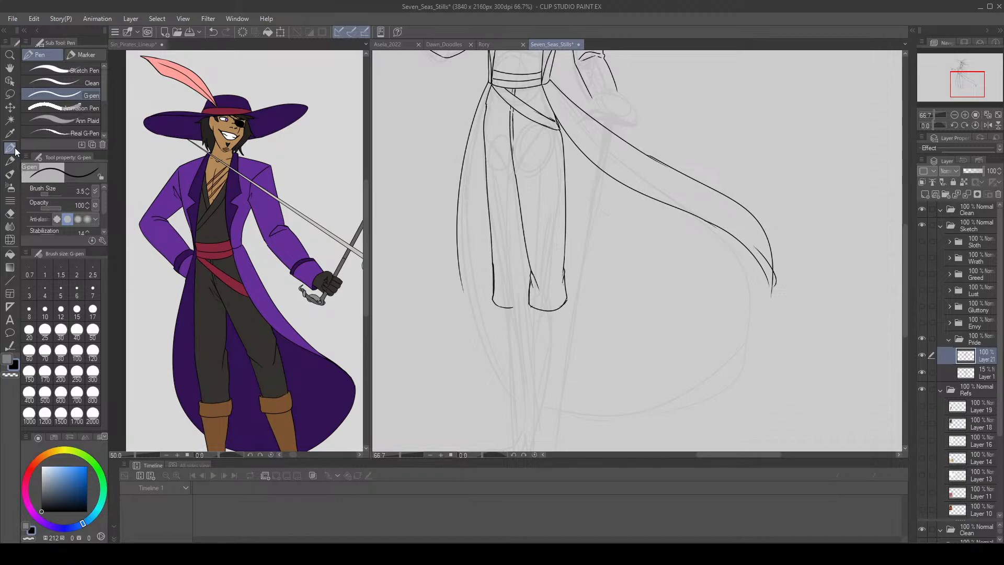
Clean up the join at the top of the moved leg line and extend its hem to meet the other leg.
key(e)
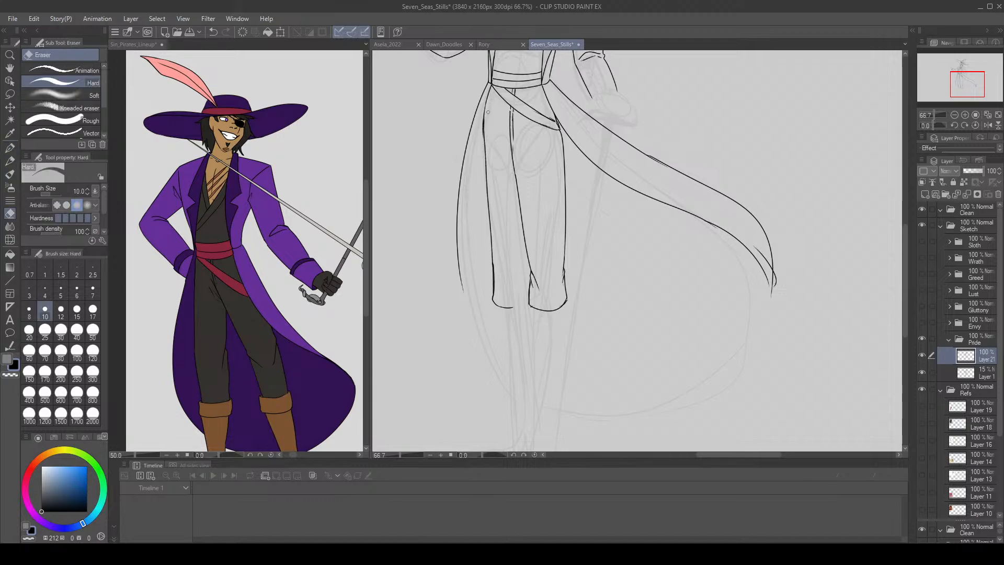
key(p)
drag(492, 301, 528, 307)
key(ctrl+z)
Draw a small diagonal fold crease on the trousers where the two legs meet above the hems.
drag(530, 272, 518, 290)
drag(531, 272, 534, 273)
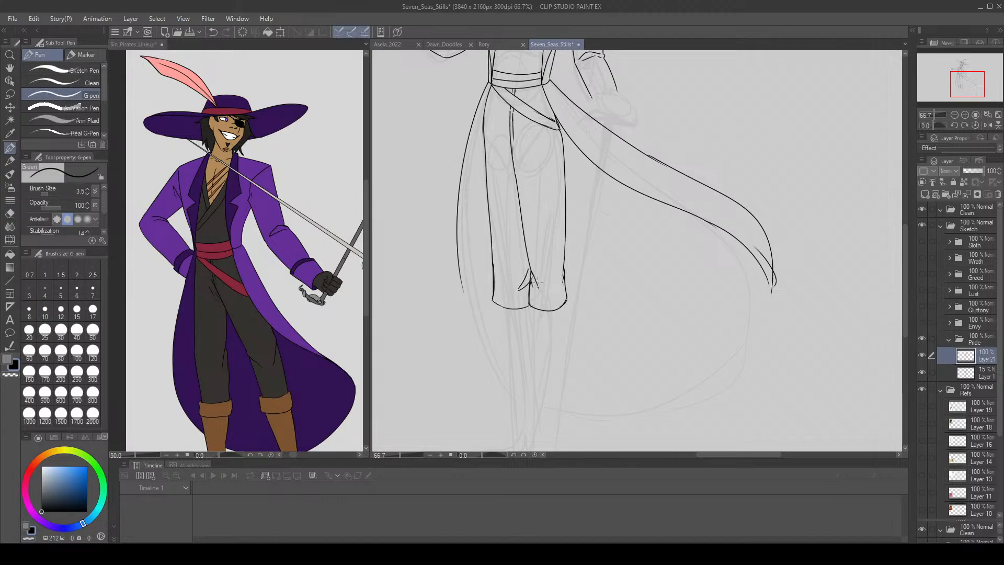
key(ctrl+z)
mouse_move(529, 277)
mouse_down()
mouse_move(515, 294)
mouse_move(530, 255)
mouse_up()
key(ctrl+z)
key(ctrl+z)
key(ctrl+z)
Erase the lower part of the line between the legs and redraw it as a smooth curve into the hem.
key(e)
key(p)
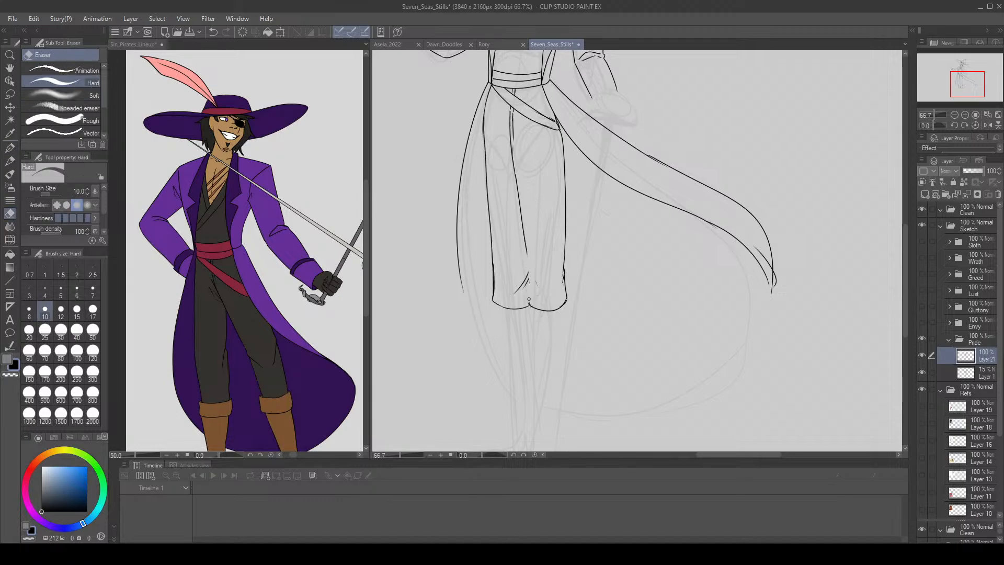
drag(530, 272, 528, 303)
key(ctrl+z)
key(ctrl+z)
key(ctrl+z)
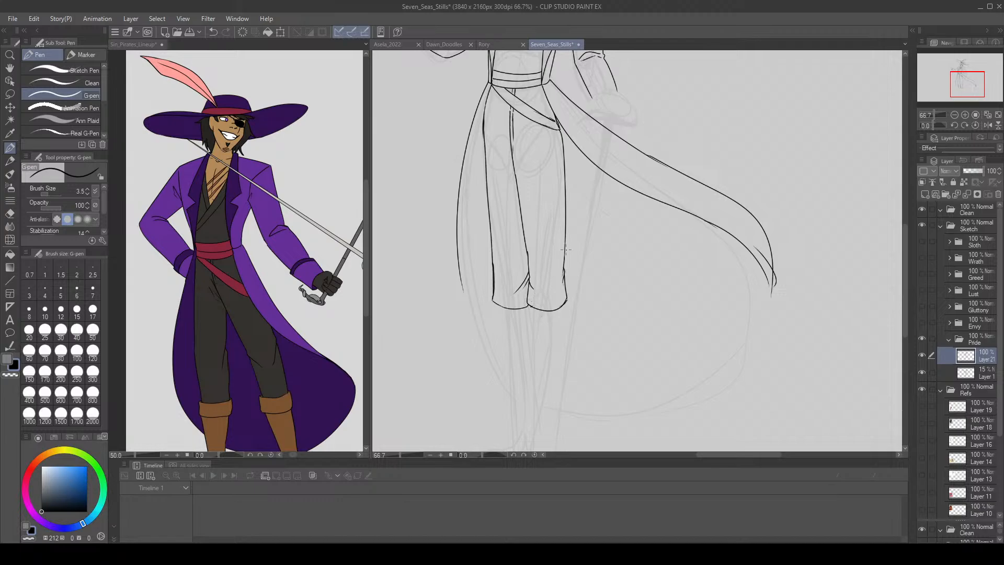
Thicken the trousers' fly line below the sash and draw short crossing fold creases at the crotch.
drag(512, 105, 514, 134)
key(e)
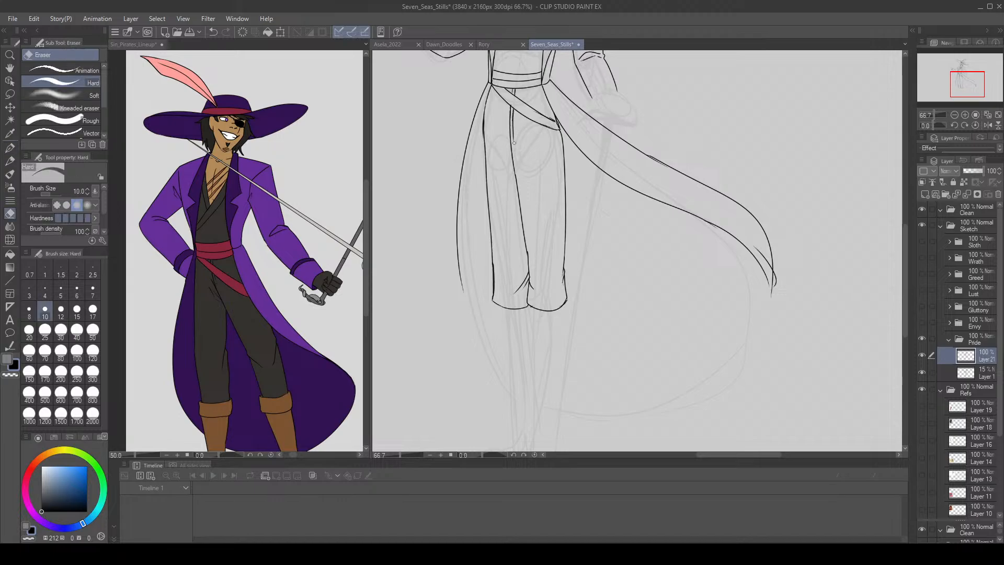
key(p)
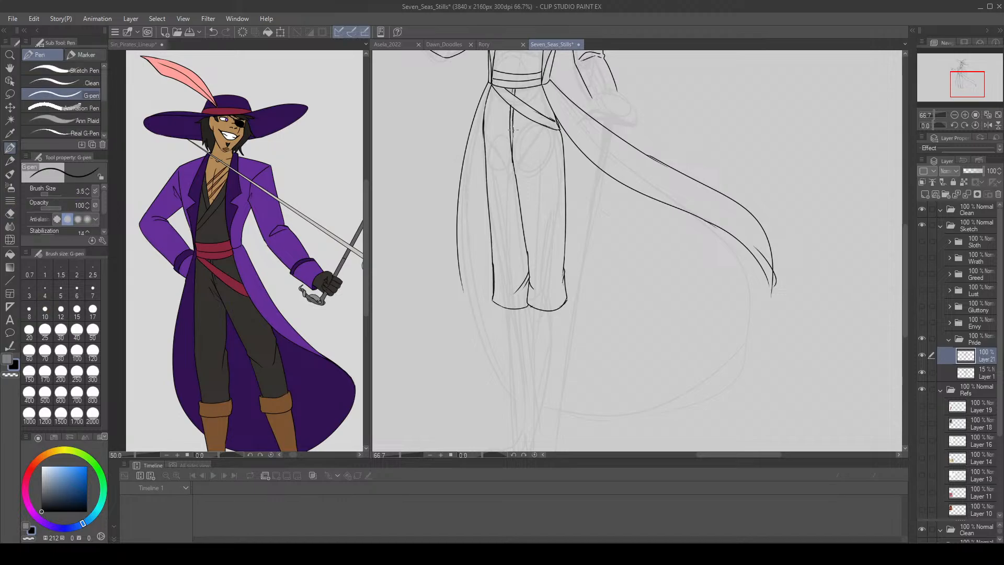
mouse_move(505, 150)
mouse_down()
mouse_move(515, 180)
mouse_move(520, 164)
mouse_up()
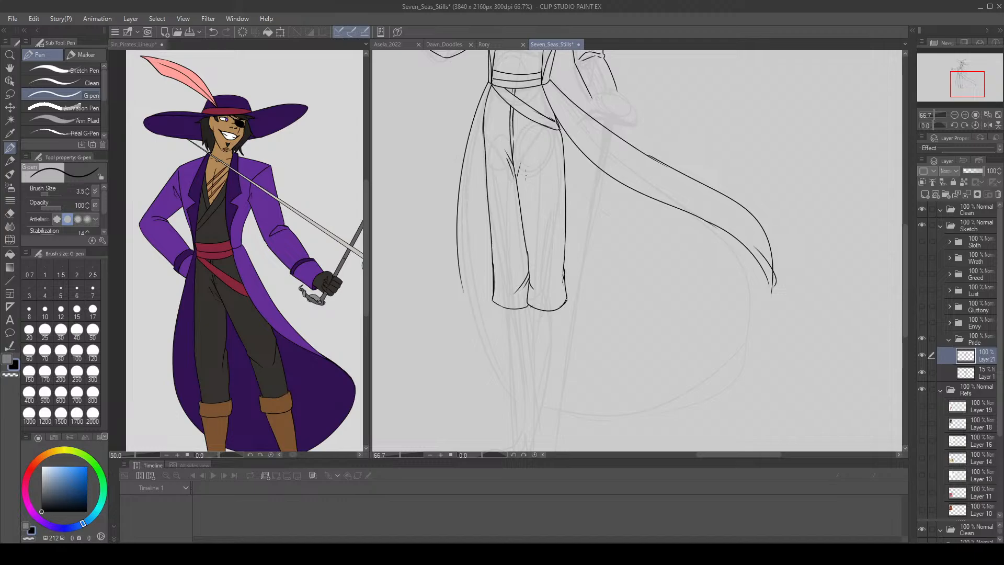
Draw a curved boot cuff below the trouser hem of the front leg, redoing strokes until the band reads cleanly.
click(954, 114)
click(955, 115)
mouse_move(959, 86)
mouse_down()
mouse_move(964, 77)
mouse_move(965, 94)
mouse_up()
click(967, 115)
click(966, 115)
click(966, 115)
click(954, 115)
click(967, 115)
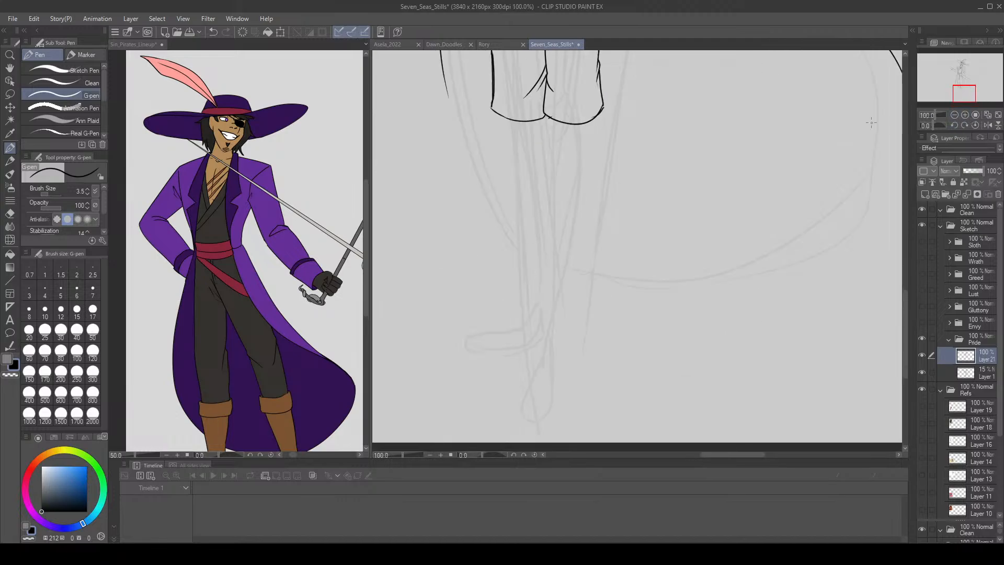
mouse_move(549, 118)
mouse_down()
mouse_move(545, 144)
mouse_move(590, 154)
mouse_move(604, 109)
mouse_up()
key(ctrl+z)
key(ctrl+z)
mouse_move(547, 145)
mouse_down()
mouse_move(598, 139)
mouse_move(577, 154)
mouse_move(607, 129)
mouse_move(600, 141)
mouse_up()
key(ctrl+z)
key(ctrl+z)
Draw a matching boot cuff below the other leg's trouser hem, meeting the front leg's cuff in the middle.
drag(498, 114, 504, 144)
drag(502, 143, 539, 149)
key(ctrl+z)
key(ctrl+z)
key(ctrl+z)
mouse_move(499, 116)
mouse_down()
mouse_move(501, 142)
mouse_move(545, 146)
mouse_up()
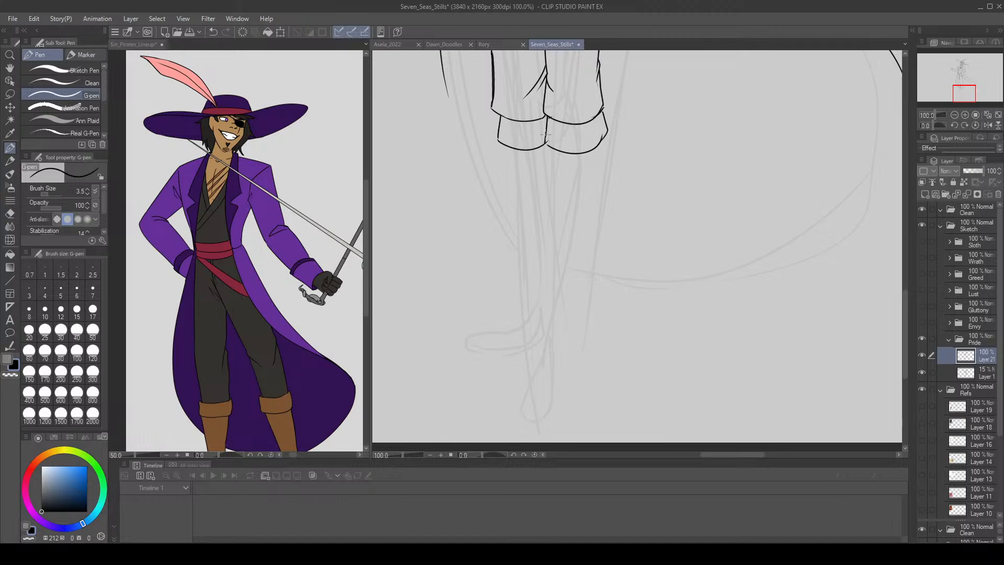
Erase and redraw the outer side and lower edge of the front leg's boot cuff so it flares outward to a point.
key(e)
mouse_move(600, 130)
mouse_down()
mouse_move(601, 142)
mouse_move(566, 149)
mouse_move(607, 138)
mouse_move(598, 147)
mouse_move(609, 133)
mouse_move(590, 150)
mouse_move(611, 135)
mouse_move(594, 152)
mouse_up()
key(p)
key(ctrl+z)
key(ctrl+z)
key(ctrl+z)
key(ctrl+z)
key(e)
key(p)
key(ctrl+z)
key(e)
key(p)
key(ctrl+z)
key(ctrl+z)
key(ctrl+z)
key(ctrl+z)
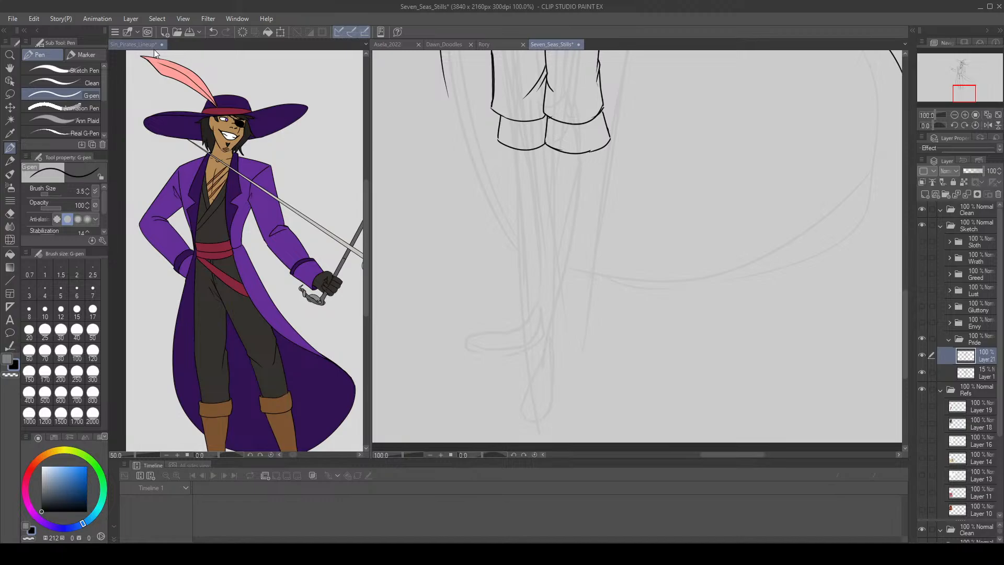
Zoom out the Sin_Pirates_Lineup reference to show the characters' full boots, and return to the Seven_Seas_Stills drawing.
click(135, 45)
click(955, 115)
drag(928, 89, 935, 93)
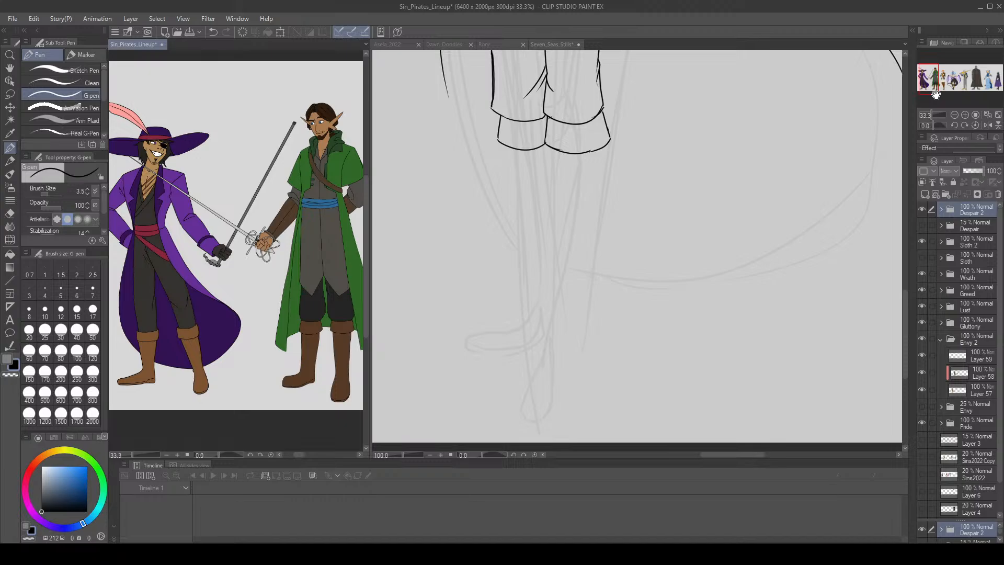
click(559, 44)
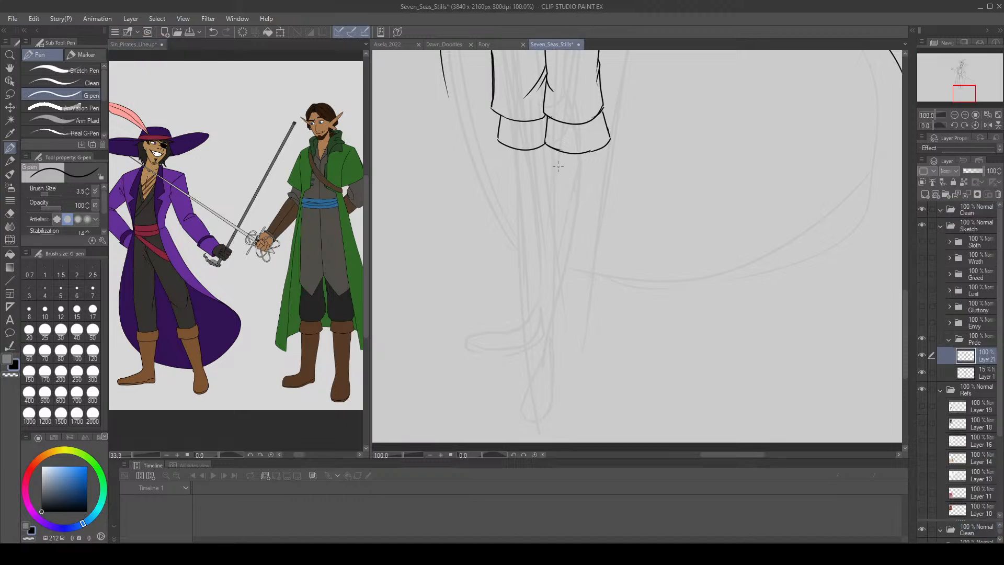
Draw the inner and outer shin lines of the front boot, tapering from the cuff down to the ankle.
drag(547, 151, 552, 310)
mouse_move(605, 142)
mouse_down()
mouse_move(578, 333)
mouse_move(549, 320)
mouse_move(549, 375)
mouse_move(564, 411)
mouse_move(575, 344)
mouse_move(555, 329)
mouse_move(547, 370)
mouse_move(575, 404)
mouse_move(578, 334)
mouse_move(578, 383)
mouse_up()
key(ctrl+z)
key(ctrl+z)
key(ctrl+z)
key(ctrl+z)
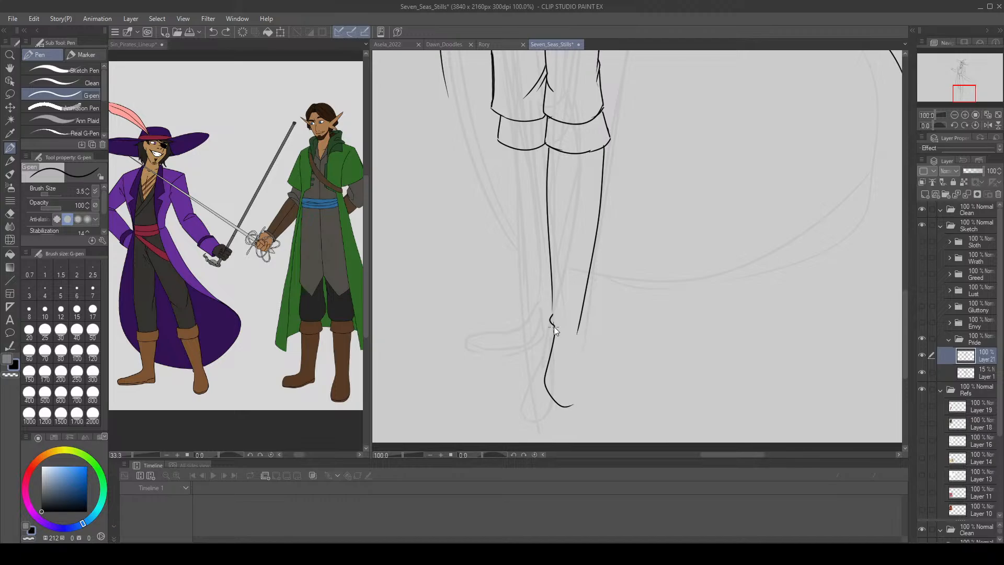
Redraw the front boot's foot with a small ankle notch and a rounded toe pointing downward.
key(ctrl+z)
key(ctrl+z)
mouse_move(552, 314)
mouse_down()
mouse_move(547, 348)
mouse_move(581, 391)
mouse_move(592, 384)
mouse_move(577, 331)
mouse_move(549, 391)
mouse_move(578, 356)
mouse_up()
key(ctrl+z)
key(ctrl+z)
key(ctrl+z)
mouse_move(552, 325)
mouse_down()
mouse_move(549, 386)
mouse_move(580, 348)
mouse_move(578, 362)
mouse_up()
key(ctrl+z)
key(ctrl+z)
key(ctrl+z)
mouse_move(553, 327)
mouse_down()
mouse_move(575, 385)
mouse_move(580, 371)
mouse_up()
mouse_move(580, 370)
mouse_down()
mouse_move(580, 277)
mouse_move(553, 323)
mouse_move(602, 225)
mouse_move(578, 328)
mouse_up()
key(ctrl+z)
key(ctrl+z)
key(ctrl+z)
key(ctrl+z)
Redraw the front boot's outer line as a smooth curve from the calf through the ankle into the toe.
key(e)
key(p)
key(ctrl+z)
mouse_move(599, 218)
mouse_down()
mouse_move(573, 331)
mouse_move(548, 328)
mouse_move(573, 335)
mouse_move(546, 401)
mouse_move(577, 380)
mouse_move(569, 333)
mouse_move(545, 371)
mouse_move(577, 397)
mouse_move(572, 356)
mouse_up()
key(ctrl+z)
key(e)
key(p)
key(ctrl+z)
drag(579, 316, 576, 366)
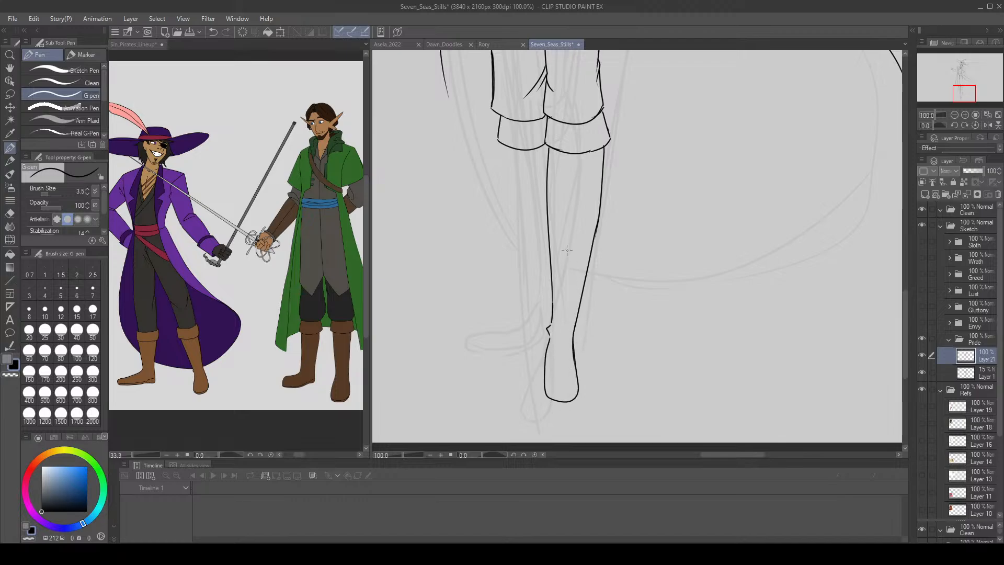
Draw the rear boot's shin, ankle notch and sideways-pointing foot with a sole line.
mouse_move(514, 148)
mouse_down()
mouse_move(540, 319)
mouse_move(538, 308)
mouse_move(480, 338)
mouse_move(485, 348)
mouse_move(545, 345)
mouse_up()
drag(484, 345, 549, 341)
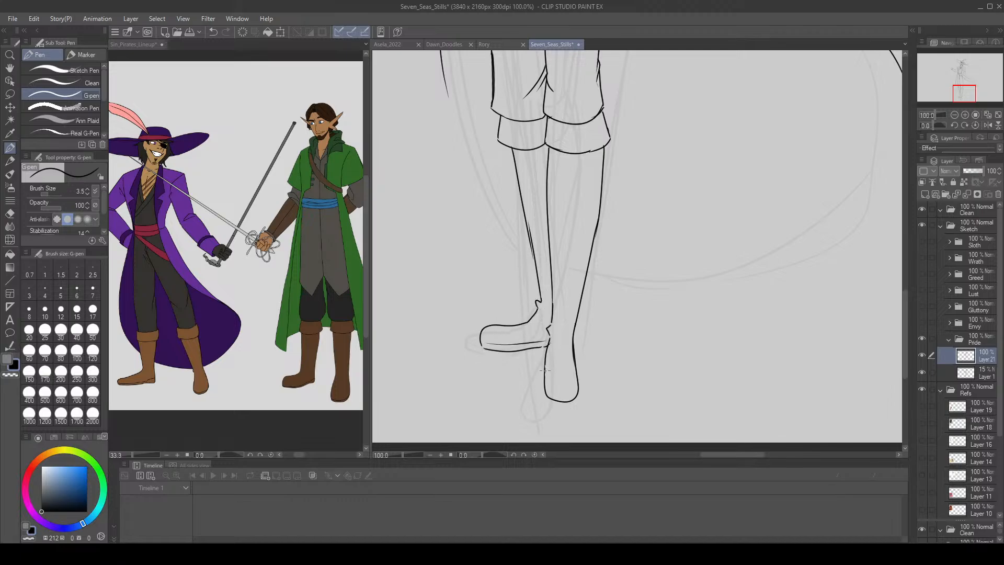
drag(548, 389, 576, 392)
key(ctrl+z)
key(ctrl+z)
key(e)
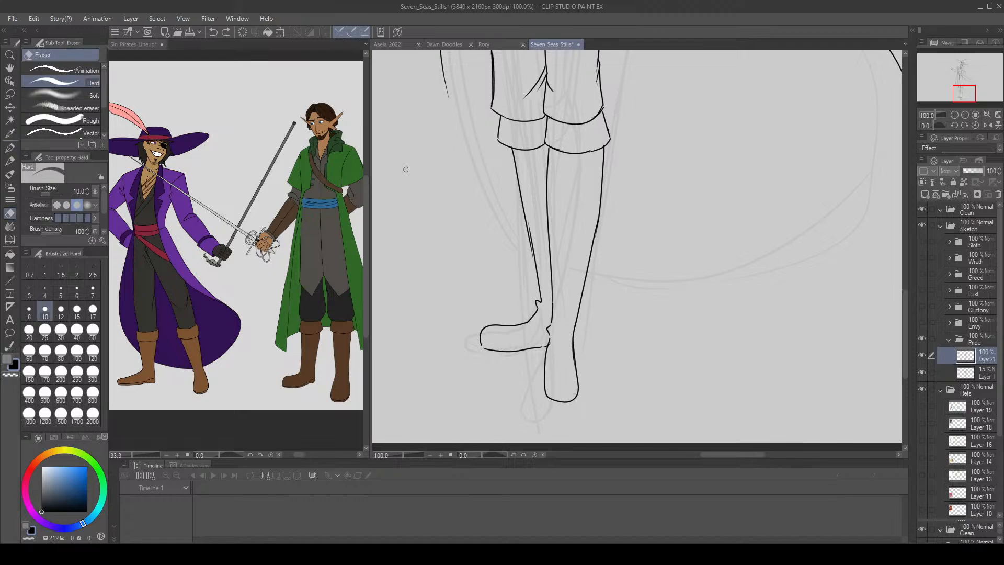
key(ctrl+y)
click(226, 32)
key(ctrl+z)
Erase the front boot's foot outline below the ankle and return to the G-pen.
mouse_move(573, 346)
mouse_down()
mouse_move(576, 393)
mouse_move(548, 399)
mouse_move(544, 389)
mouse_move(579, 402)
mouse_up()
click(558, 400)
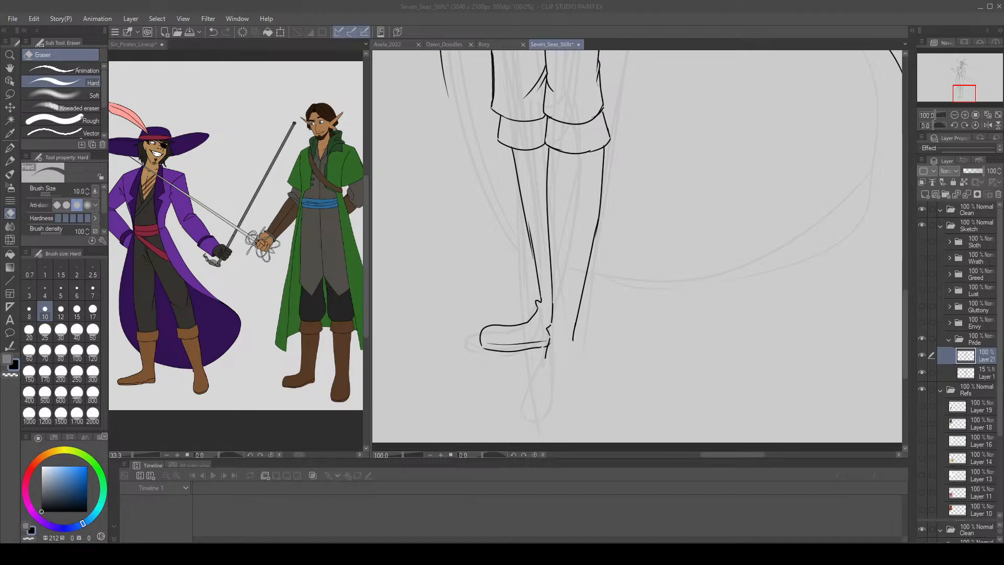
click(452, 542)
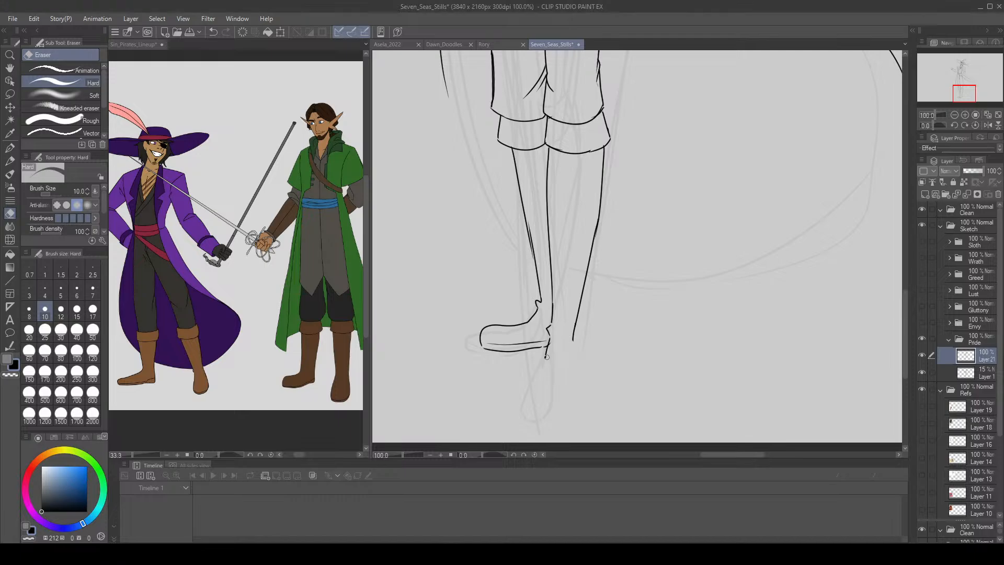
click(9, 134)
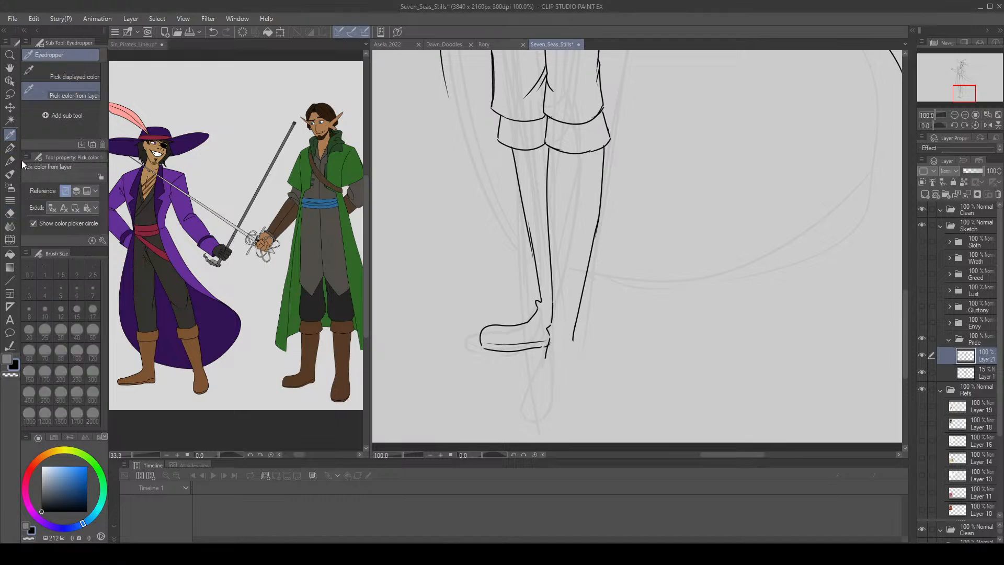
click(9, 147)
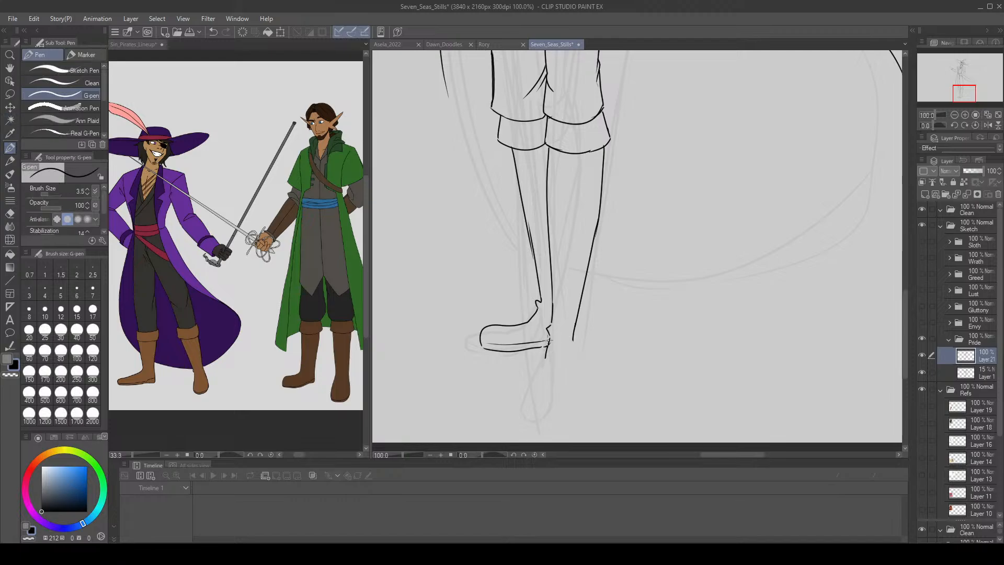
Redraw the front boot's foot slightly longer, with a rounded toe and a curved sole line beneath it.
mouse_move(548, 340)
mouse_down()
mouse_move(540, 391)
mouse_move(566, 406)
mouse_move(570, 332)
mouse_move(578, 371)
mouse_up()
key(ctrl+z)
mouse_move(548, 341)
mouse_down()
mouse_move(541, 384)
mouse_move(543, 342)
mouse_move(544, 410)
mouse_move(542, 352)
mouse_move(537, 385)
mouse_move(546, 417)
mouse_move(537, 392)
mouse_move(552, 416)
mouse_move(543, 362)
mouse_up()
key(e)
key(ctrl+z)
key(p)
drag(546, 401, 580, 392)
key(ctrl+z)
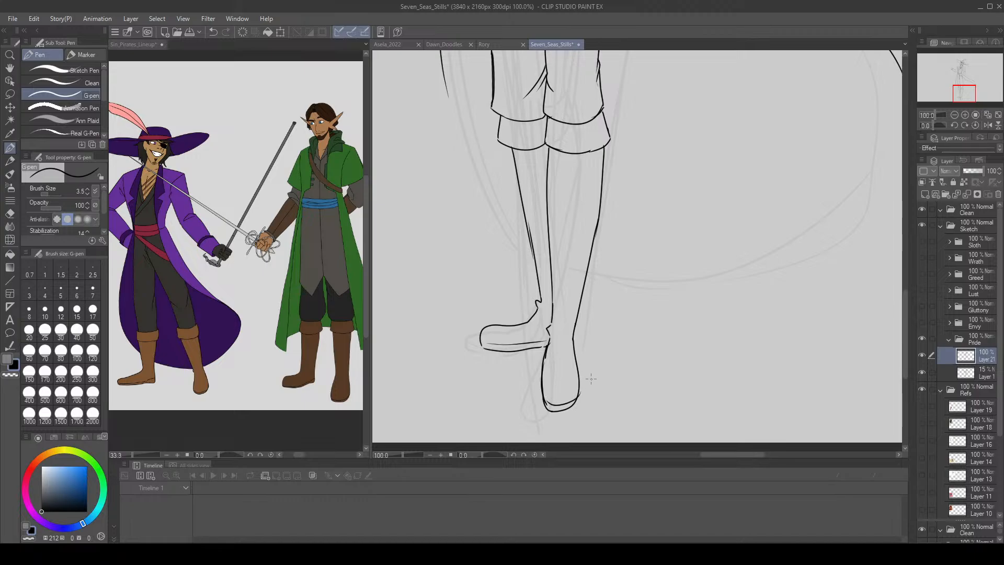
Draw small diagonal fold creases at the ankles of both boots.
drag(551, 338, 567, 347)
key(ctrl+z)
key(ctrl+z)
drag(562, 337, 548, 311)
Erase the uneven stretch of the front boot's outer calf line and redraw it smoothly down to the ankle.
key(e)
mouse_move(597, 223)
mouse_down()
mouse_move(577, 328)
mouse_move(576, 318)
mouse_move(577, 342)
mouse_move(600, 227)
mouse_move(576, 385)
mouse_move(592, 247)
mouse_up()
key(p)
key(ctrl+z)
key(e)
key(p)
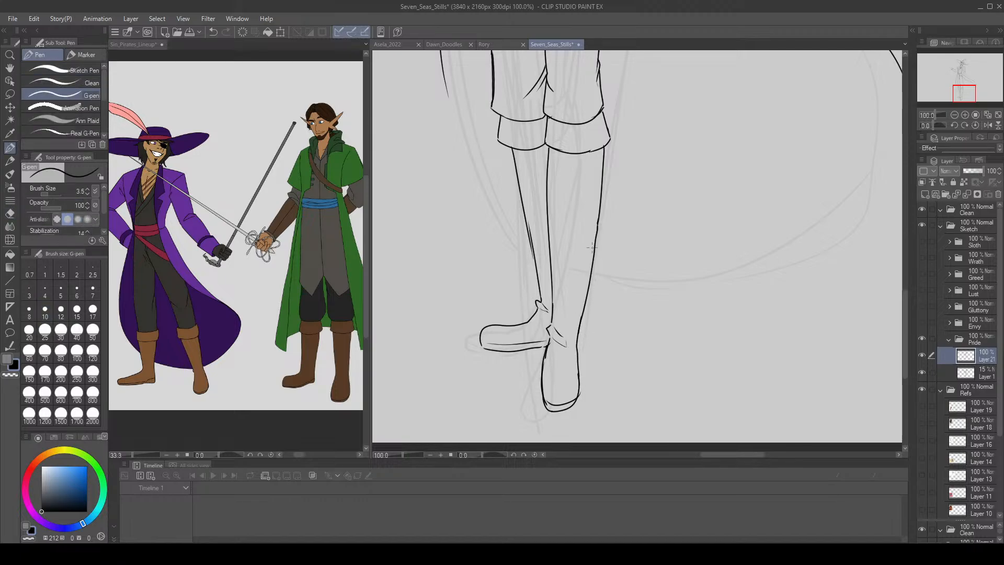
Draw the coat's lower hem, curving behind the trouser legs and sweeping out to the tip of the billowing tail.
click(987, 115)
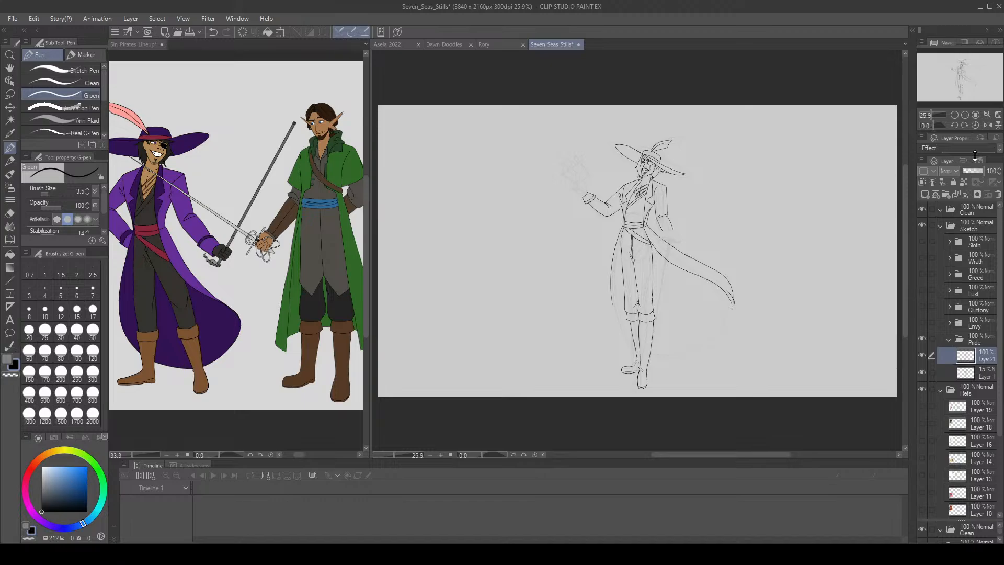
click(965, 114)
click(966, 114)
click(965, 114)
drag(963, 81, 969, 93)
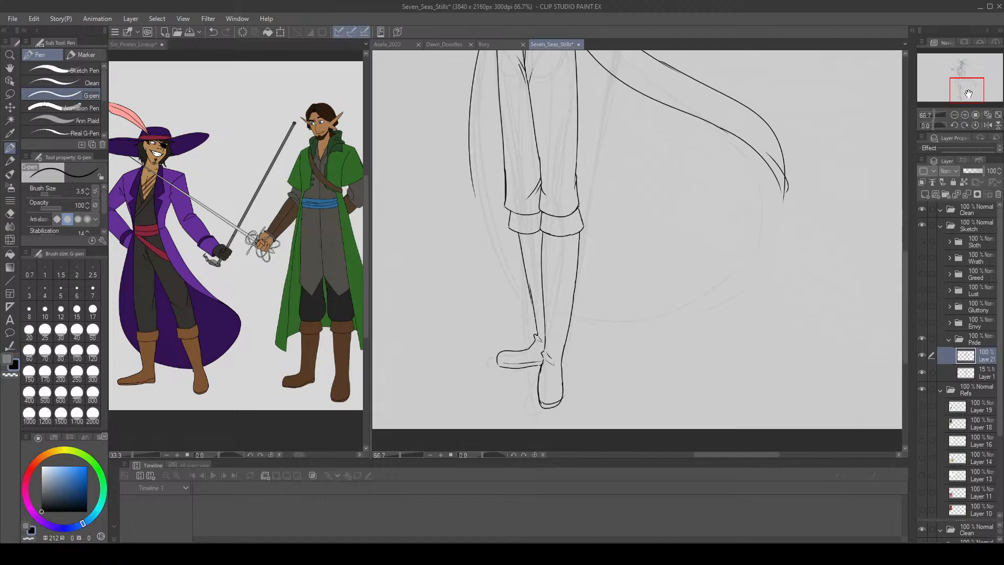
drag(475, 199, 518, 227)
key(ctrl+z)
drag(477, 201, 512, 216)
drag(579, 208, 671, 208)
drag(696, 206, 778, 166)
key(ctrl+z)
Draw the coat tail's inner fold line from the hem up toward the hip, retrying strokes for a smoother curve.
mouse_move(661, 200)
mouse_down()
mouse_move(784, 185)
mouse_move(748, 221)
mouse_move(635, 160)
mouse_move(642, 180)
mouse_move(589, 81)
mouse_move(620, 143)
mouse_move(584, 83)
mouse_up()
key(ctrl+z)
key(ctrl+z)
key(ctrl+z)
click(964, 79)
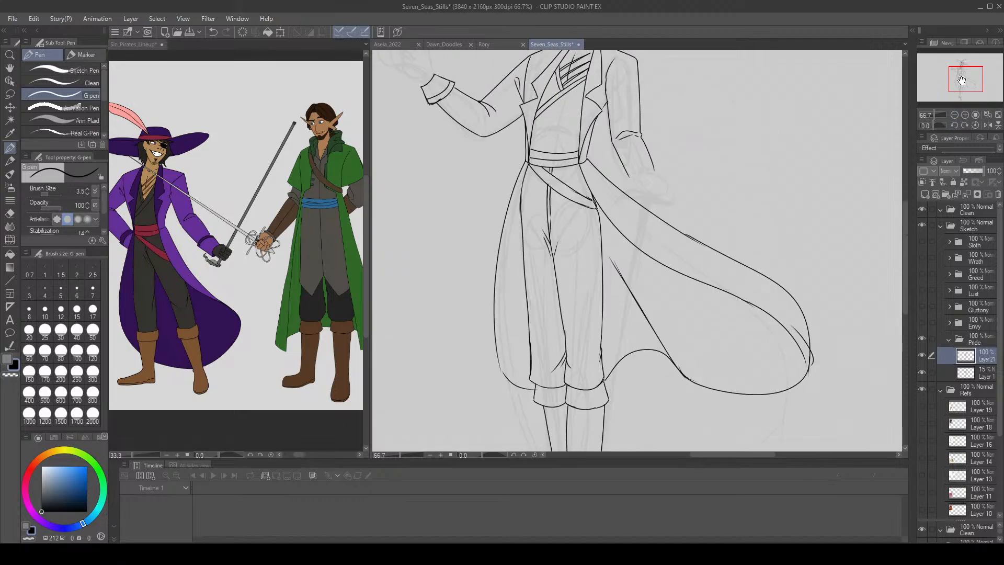
key(ctrl+z)
key(ctrl+z)
drag(683, 366, 601, 221)
key(ctrl+z)
mouse_move(686, 375)
mouse_down()
mouse_move(597, 246)
mouse_move(658, 351)
mouse_up()
key(ctrl+z)
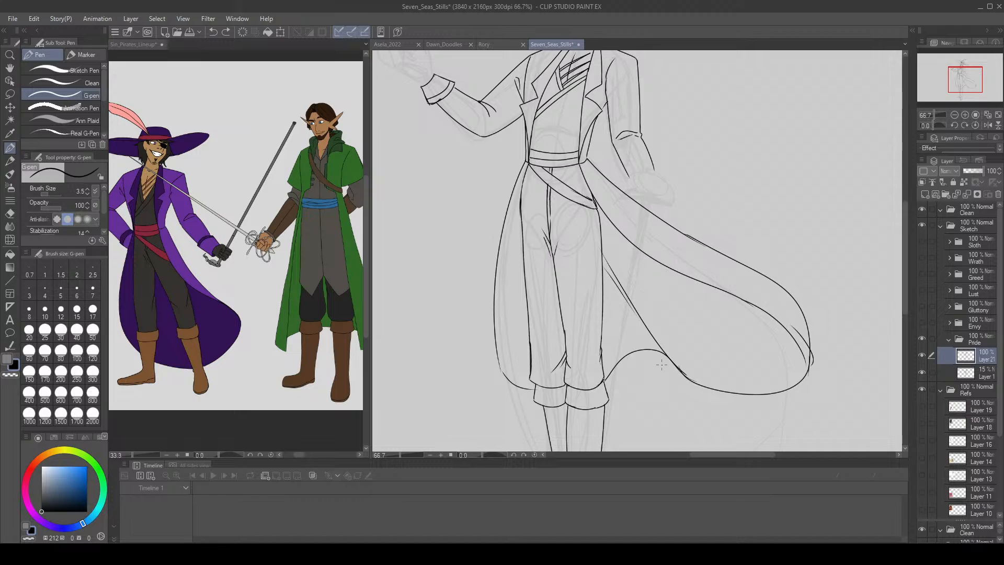
click(988, 114)
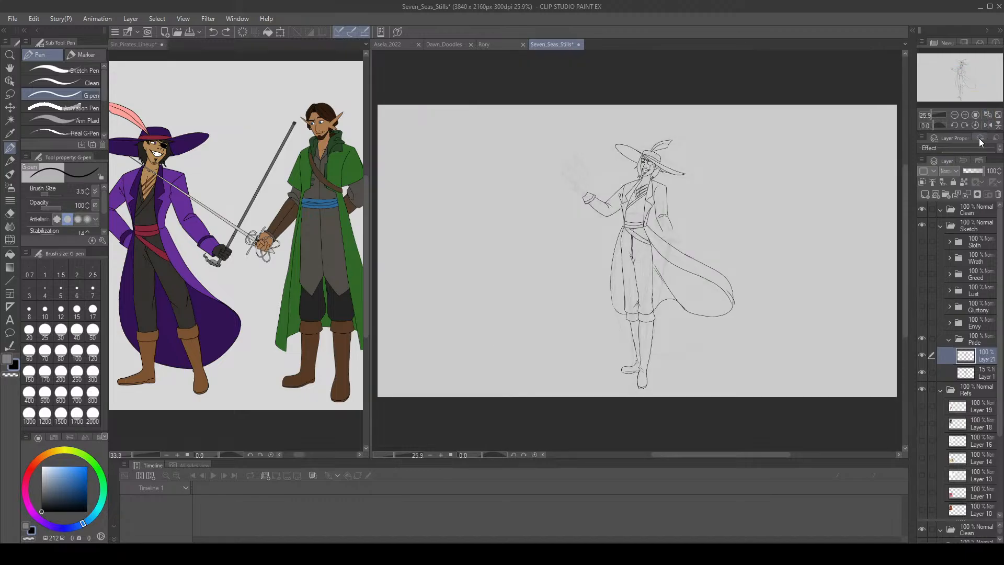
Mirror the canvas view, rotate the pirate line drawing very slightly with a free transform, and restore the normal view.
click(987, 126)
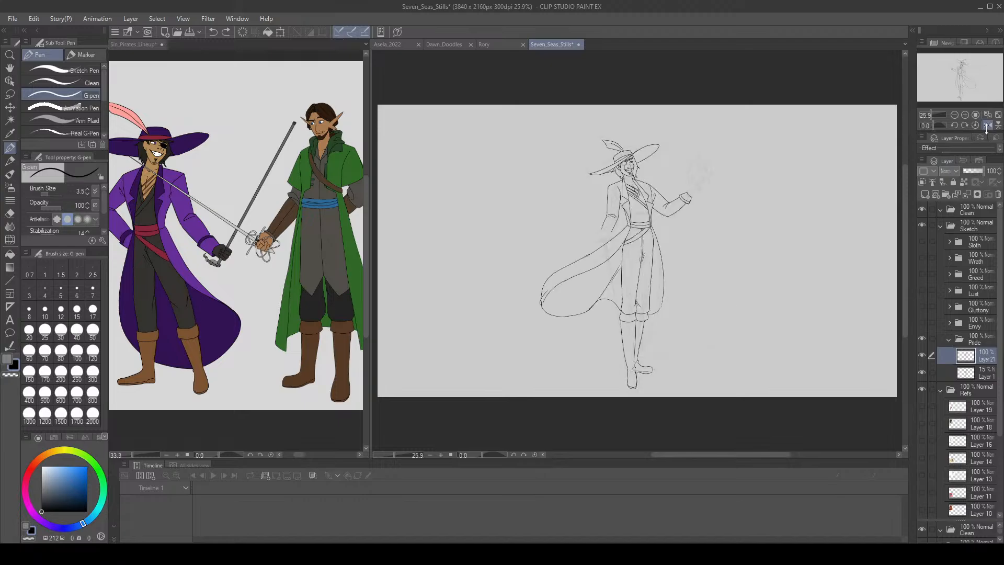
key(ctrl+t)
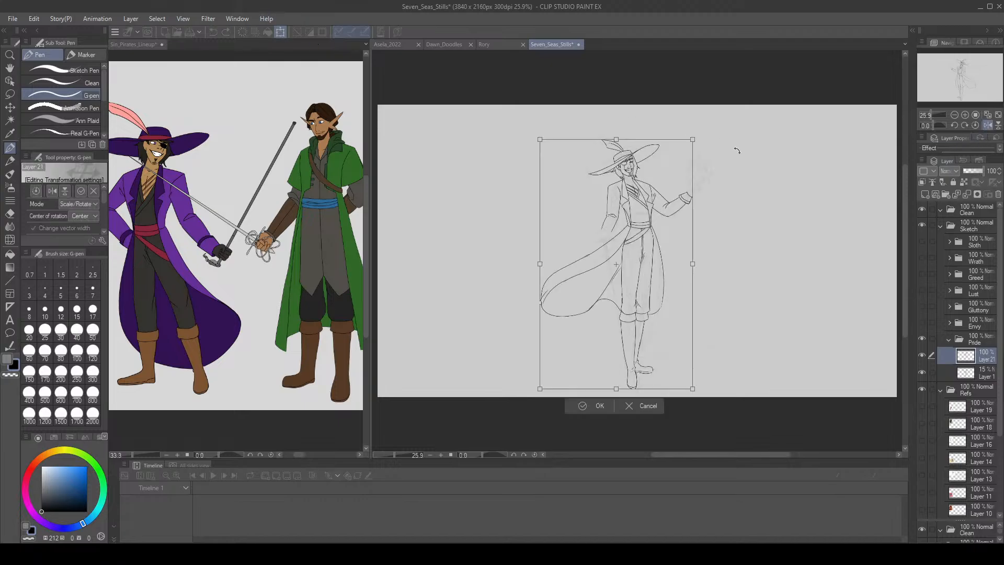
drag(736, 151, 733, 149)
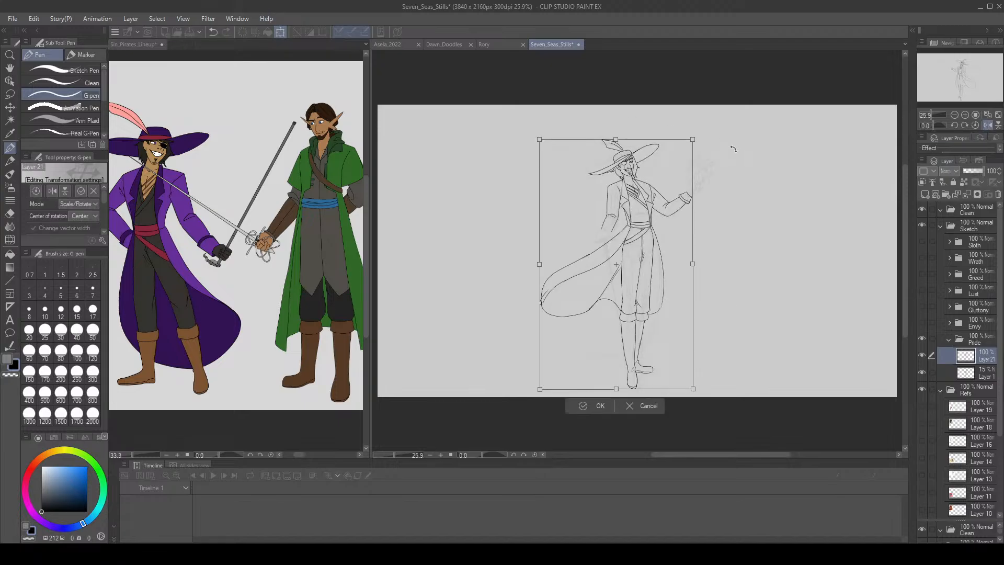
click(591, 405)
click(988, 125)
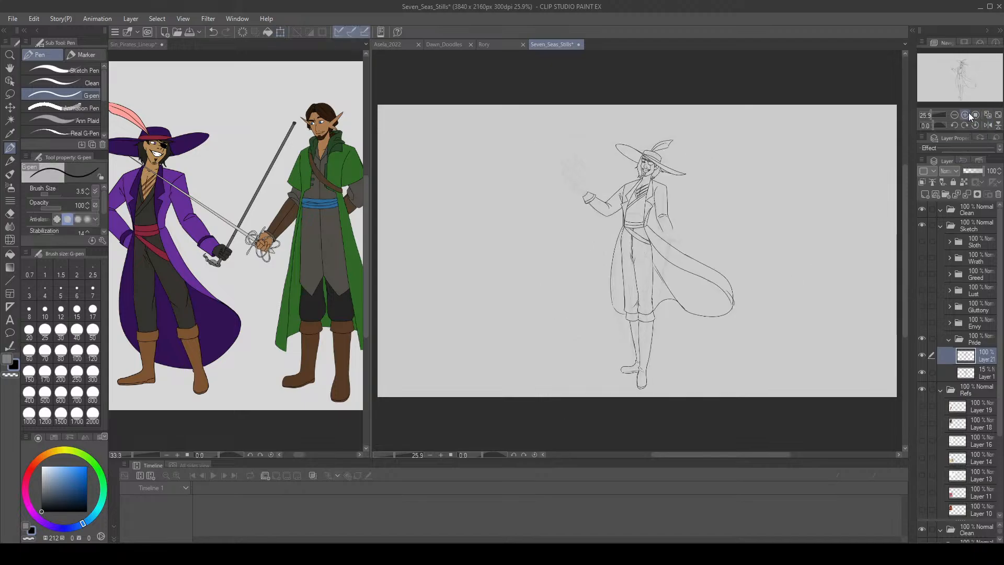
Erase and redraw the lines of the sleeve cuff on the pirate's raised arm.
click(965, 114)
drag(955, 84, 955, 79)
click(965, 114)
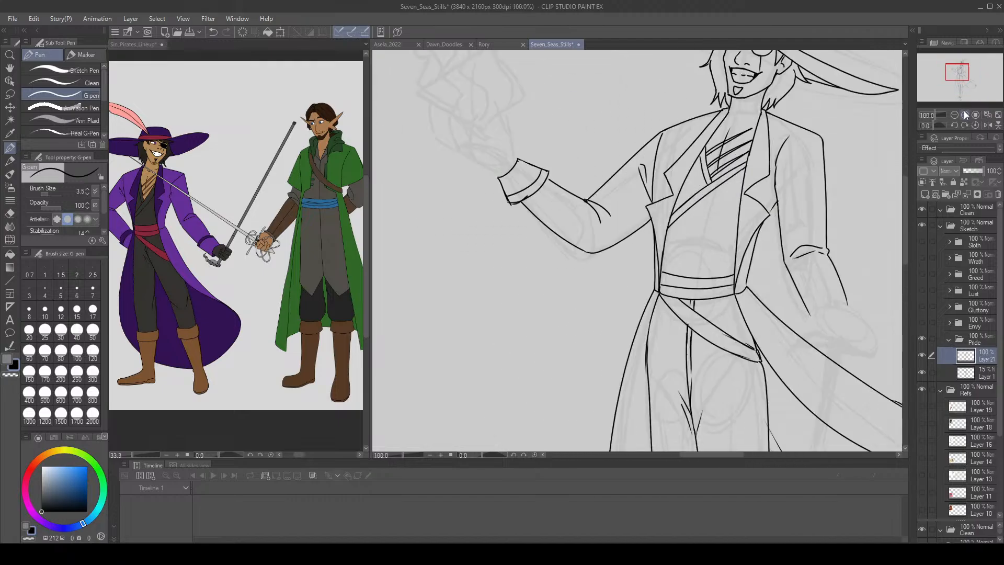
click(965, 114)
key(e)
mouse_move(448, 180)
mouse_down()
mouse_move(479, 166)
mouse_move(452, 180)
mouse_move(462, 184)
mouse_move(503, 134)
mouse_move(523, 154)
mouse_move(446, 166)
mouse_move(493, 131)
mouse_up()
key(p)
key(ctrl+z)
key(ctrl+z)
key(e)
key(p)
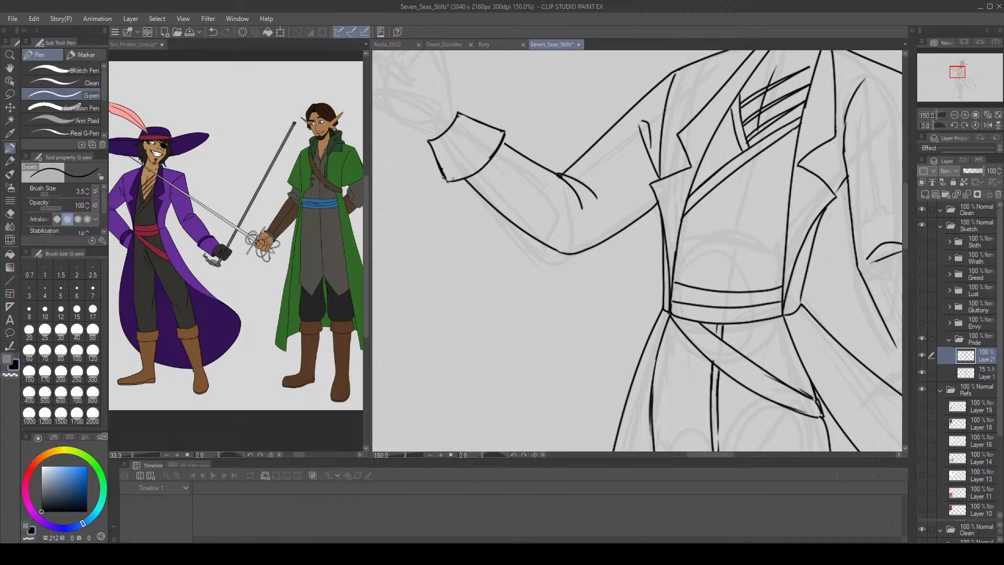
mouse_move(447, 181)
mouse_down()
mouse_move(485, 166)
mouse_move(448, 167)
mouse_up()
Hide the Layer 2 reference and show the Layer 4 reference in the Refs folder, framing it beside the raised hand sketch.
click(956, 114)
click(956, 115)
mouse_move(958, 72)
mouse_down()
mouse_move(967, 81)
mouse_move(957, 75)
mouse_up()
click(965, 114)
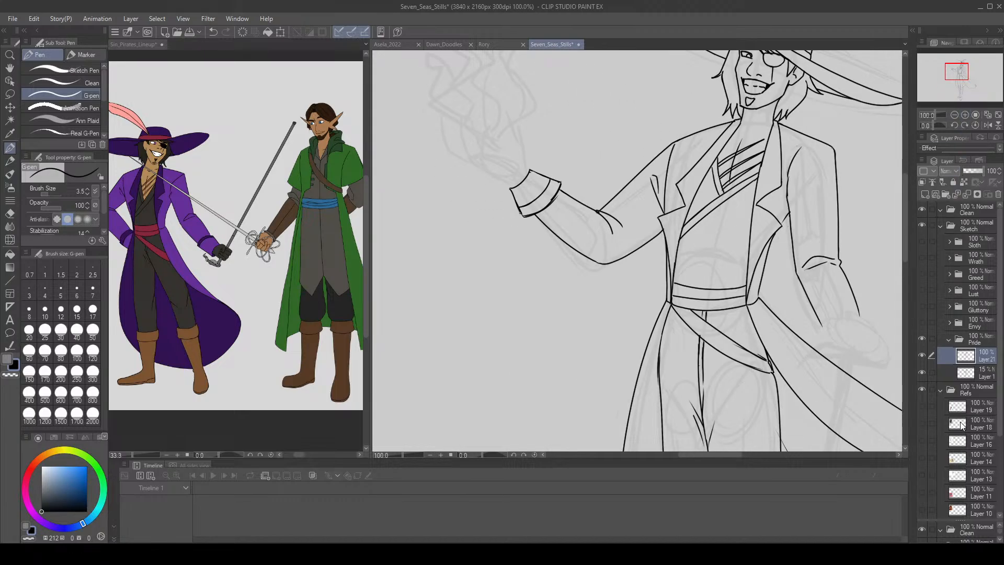
scroll(922, 483, down, 5)
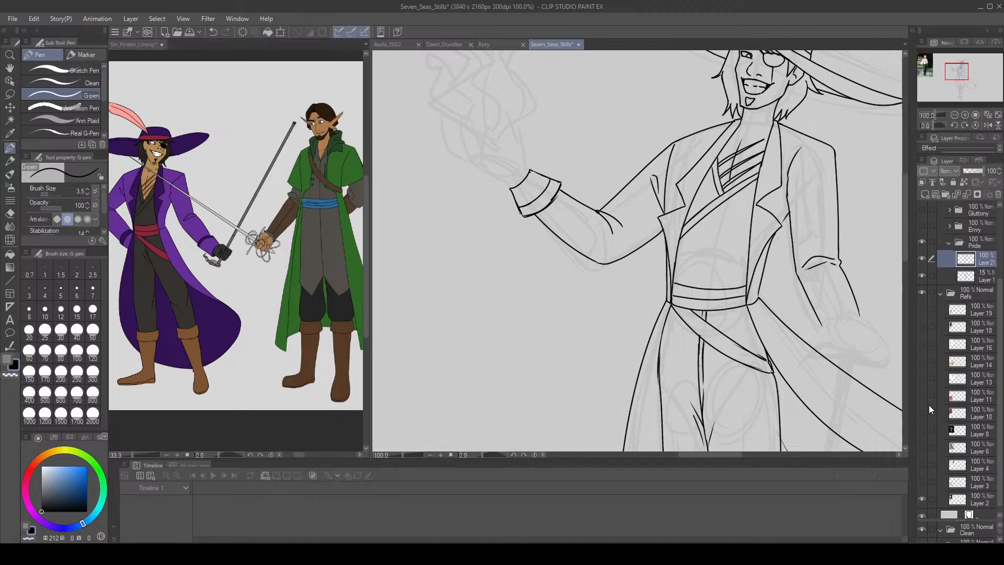
click(922, 499)
click(922, 465)
mouse_move(951, 66)
mouse_down()
mouse_move(933, 65)
mouse_move(946, 65)
mouse_up()
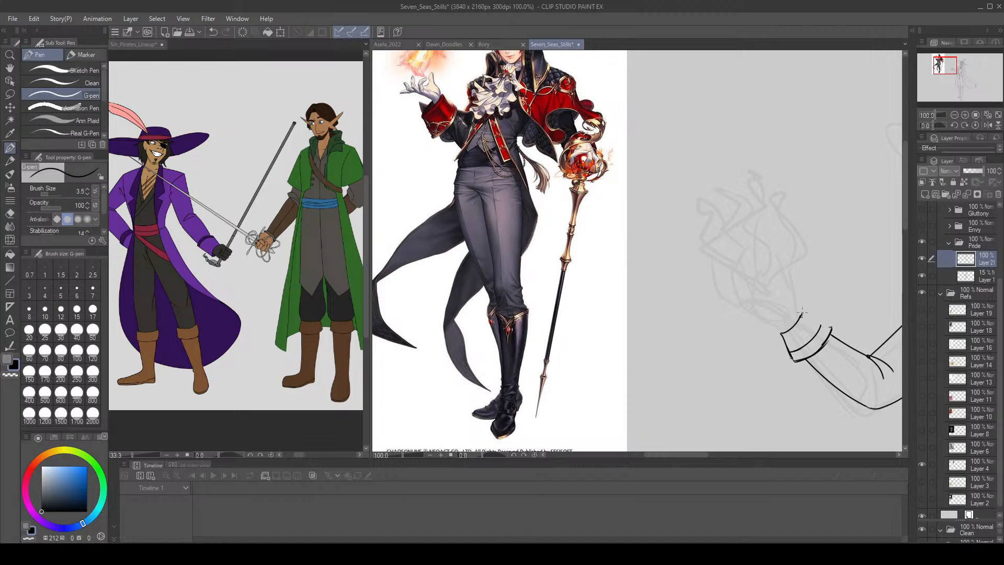
Redraw the wrist edge of the raised arm's cuff and clean up its corner.
drag(804, 313, 832, 328)
key(ctrl+z)
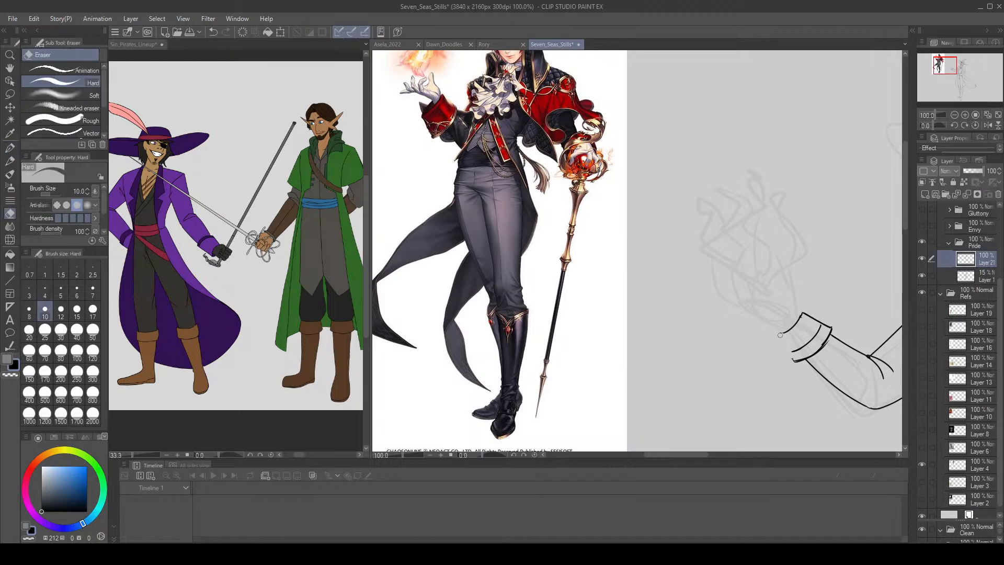
mouse_move(794, 360)
mouse_down()
mouse_move(781, 340)
mouse_move(794, 324)
mouse_move(780, 334)
mouse_move(793, 360)
mouse_up()
key(ctrl+z)
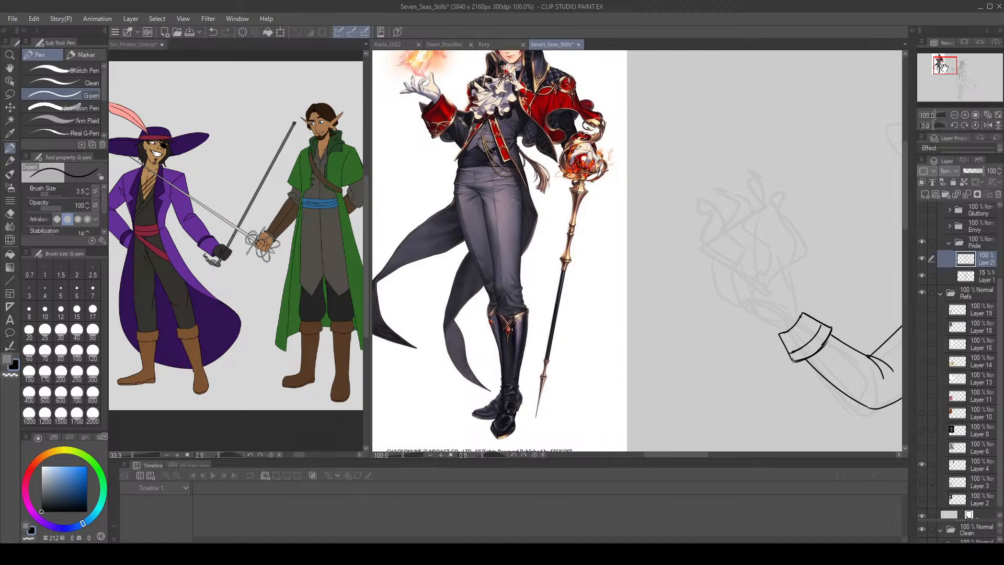
Draw the palm outline and upright thumb of the raised hand extending from the cuff with the G-pen.
mouse_move(801, 314)
mouse_down()
mouse_move(777, 293)
mouse_move(746, 293)
mouse_up()
key(ctrl+z)
mouse_move(801, 314)
mouse_down()
mouse_move(748, 299)
mouse_move(740, 308)
mouse_move(783, 330)
mouse_move(737, 310)
mouse_up()
key(ctrl+z)
key(ctrl+z)
key(ctrl+z)
drag(776, 323, 783, 331)
mouse_move(801, 314)
mouse_down()
mouse_move(786, 260)
mouse_move(768, 298)
mouse_move(774, 287)
mouse_move(744, 293)
mouse_move(761, 285)
mouse_up()
key(ctrl+z)
key(ctrl+z)
key(ctrl+z)
key(ctrl+z)
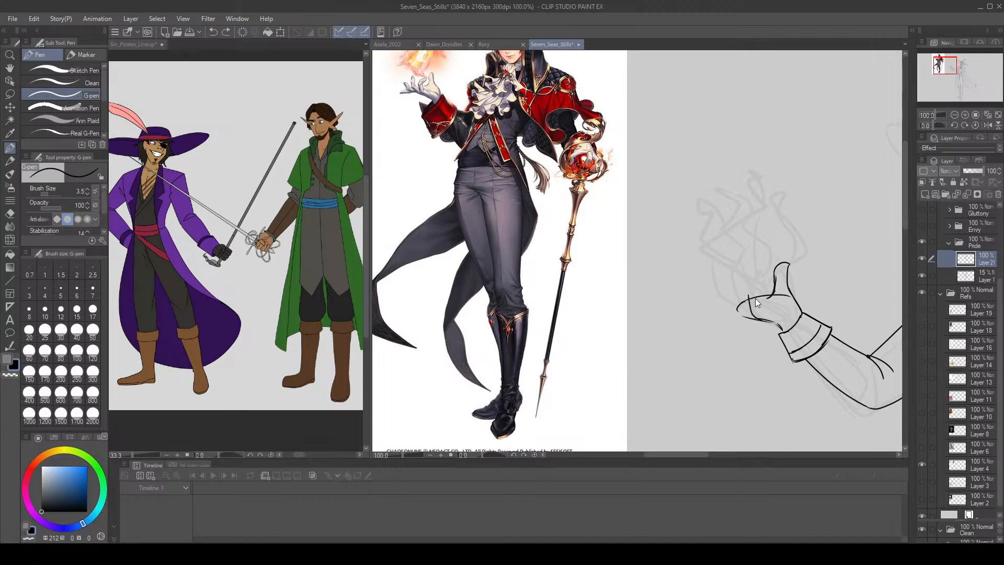
Draw the curled finger at the front of the raised hand, erasing and redrawing strokes as needed.
key(ctrl+z)
mouse_move(753, 317)
mouse_down()
mouse_move(750, 289)
mouse_move(761, 281)
mouse_move(759, 302)
mouse_move(791, 320)
mouse_move(766, 304)
mouse_move(783, 329)
mouse_move(746, 316)
mouse_move(778, 296)
mouse_up()
key(ctrl+z)
key(e)
key(p)
key(ctrl+z)
key(e)
drag(777, 295, 791, 296)
key(ctrl+z)
key(p)
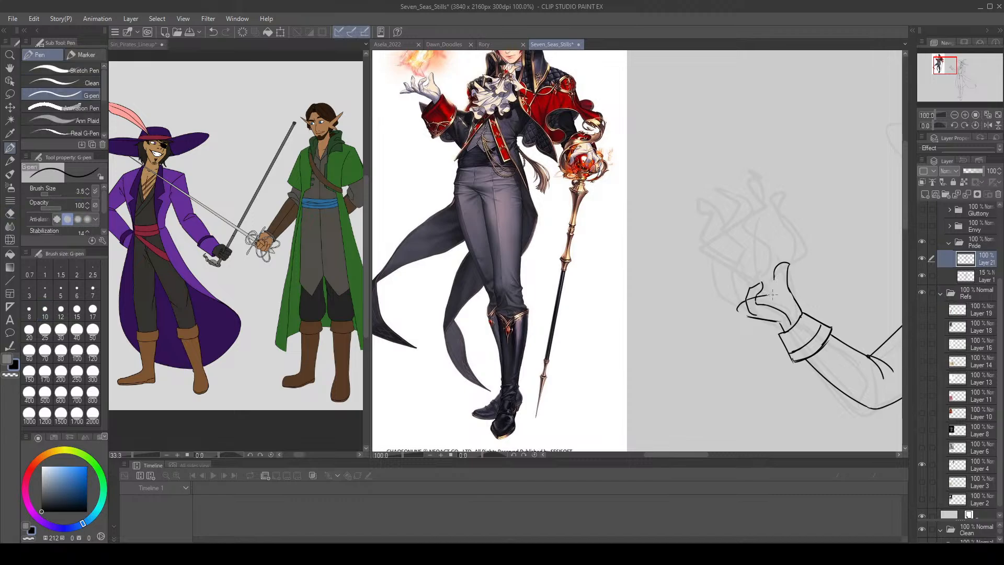
Connect the curled finger to the thumb with a palm line and erase the overlapping strokes.
mouse_move(767, 296)
mouse_down()
mouse_move(792, 287)
mouse_move(790, 296)
mouse_move(783, 282)
mouse_move(798, 306)
mouse_move(788, 265)
mouse_up()
key(e)
key(p)
key(ctrl+z)
drag(789, 264, 784, 282)
key(e)
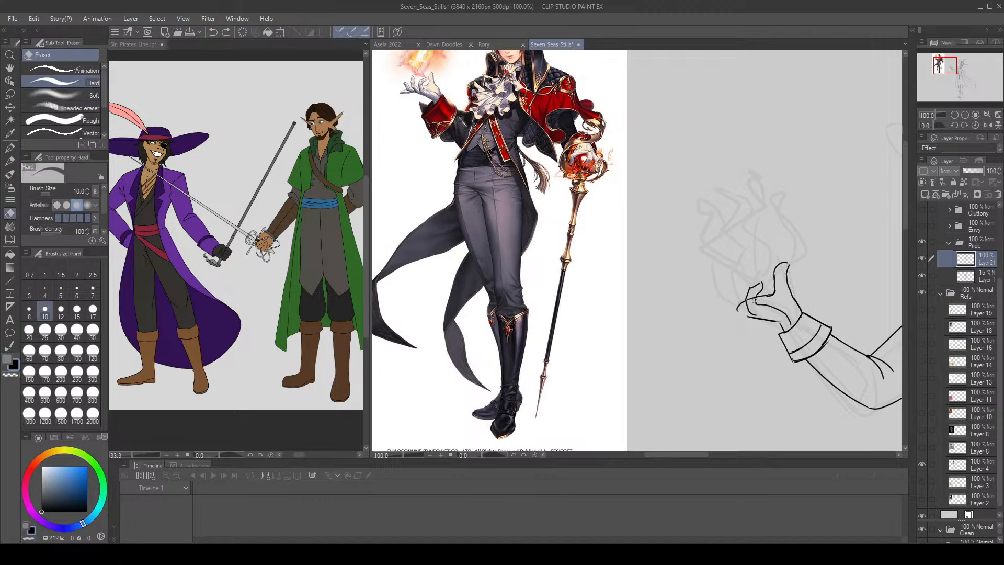
key(p)
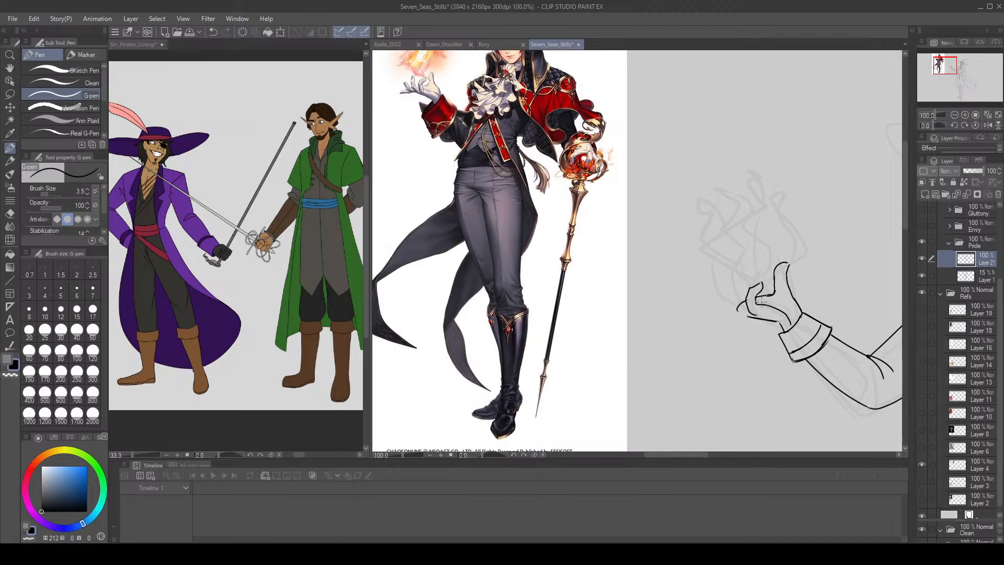
Draw the remaining outstretched fingers of the raised hand, undo the stray strokes above it, and save the file.
mouse_move(737, 310)
mouse_down()
mouse_move(748, 317)
mouse_move(729, 287)
mouse_up()
key(ctrl+z)
key(ctrl+z)
mouse_move(729, 287)
mouse_down()
mouse_move(749, 300)
mouse_move(735, 274)
mouse_move(749, 305)
mouse_move(725, 308)
mouse_move(739, 316)
mouse_move(718, 304)
mouse_move(706, 285)
mouse_move(717, 283)
mouse_move(685, 300)
mouse_move(766, 293)
mouse_move(739, 258)
mouse_up()
key(ctrl+z)
key(ctrl+z)
key(ctrl+z)
key(ctrl+z)
mouse_move(738, 256)
mouse_down()
mouse_move(702, 200)
mouse_move(714, 168)
mouse_up()
key(ctrl+z)
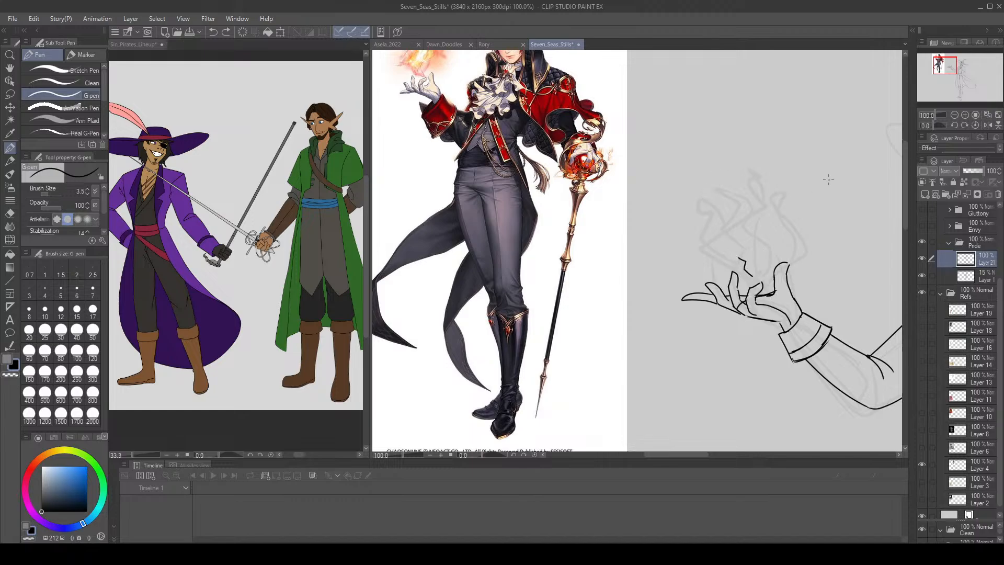
key(ctrl+z)
click(192, 33)
Browse the brushes, poses and textures in the downloaded materials library, and close it.
click(911, 29)
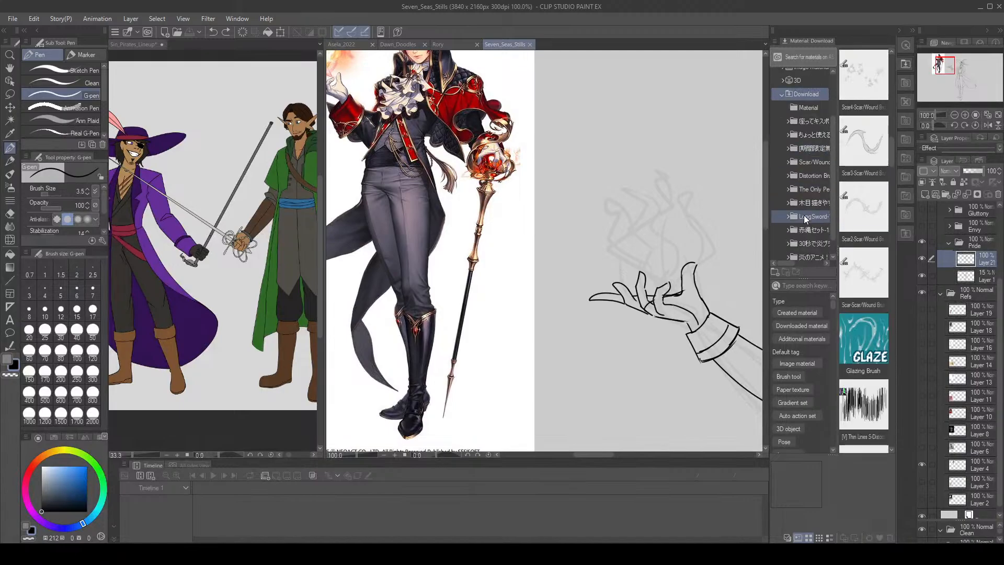
scroll(803, 215, down, 2)
scroll(794, 144, up, 2)
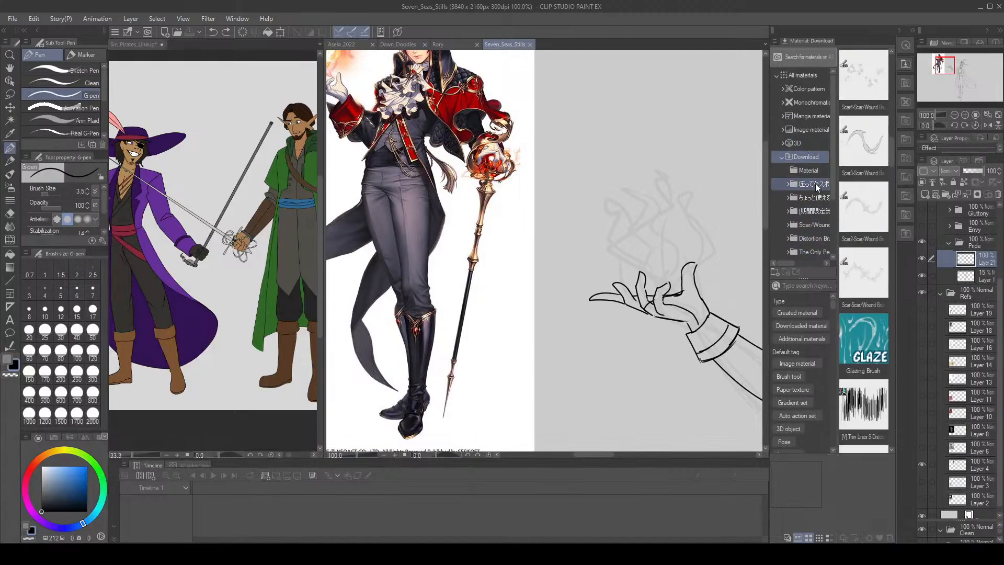
scroll(870, 222, down, 10)
scroll(872, 229, down, 10)
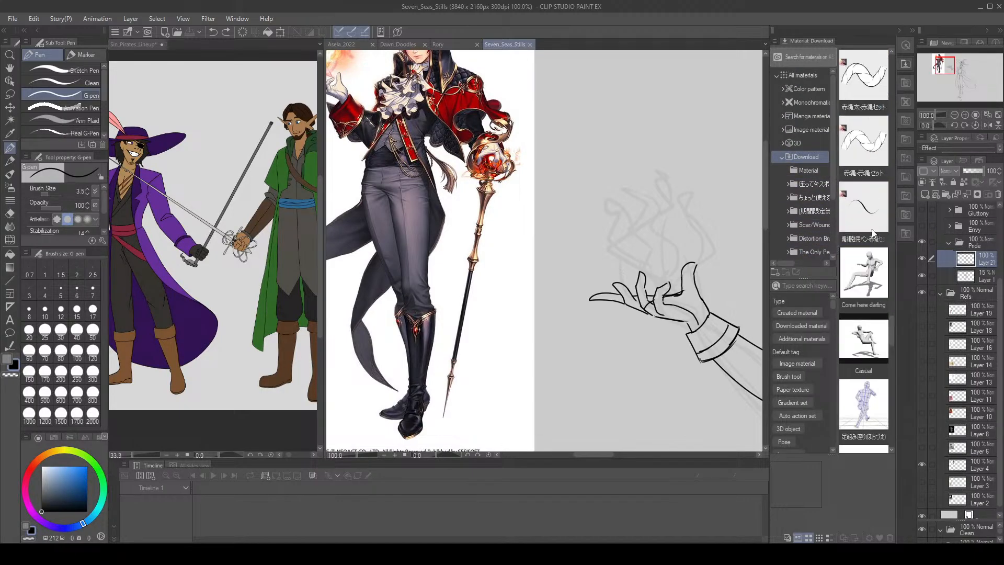
scroll(862, 284, down, 10)
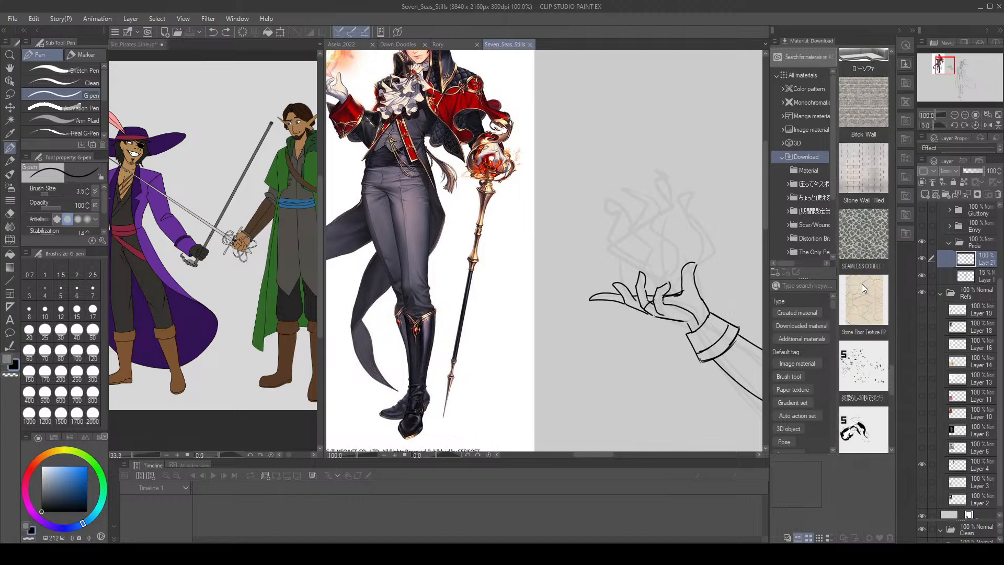
scroll(841, 276, down, 10)
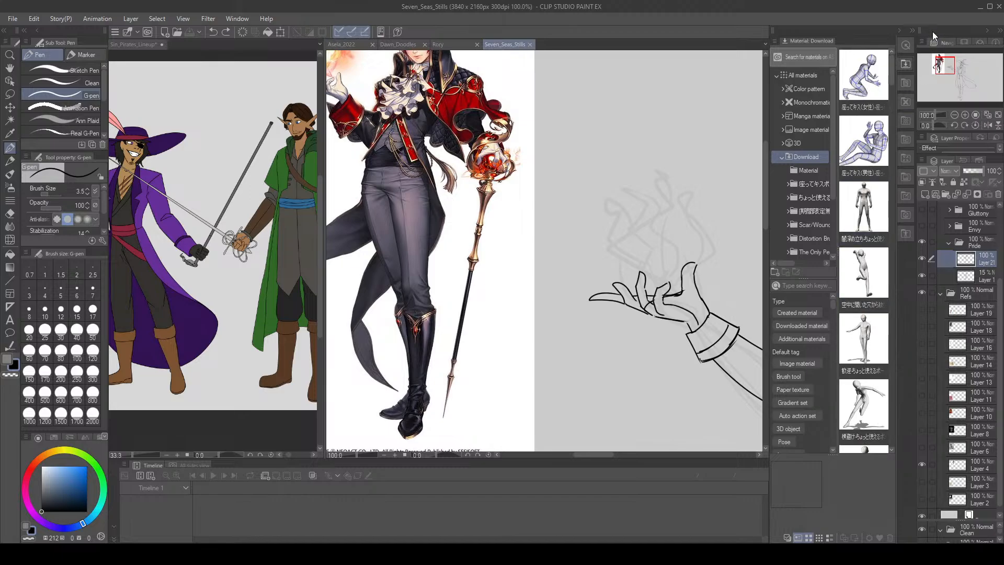
click(912, 31)
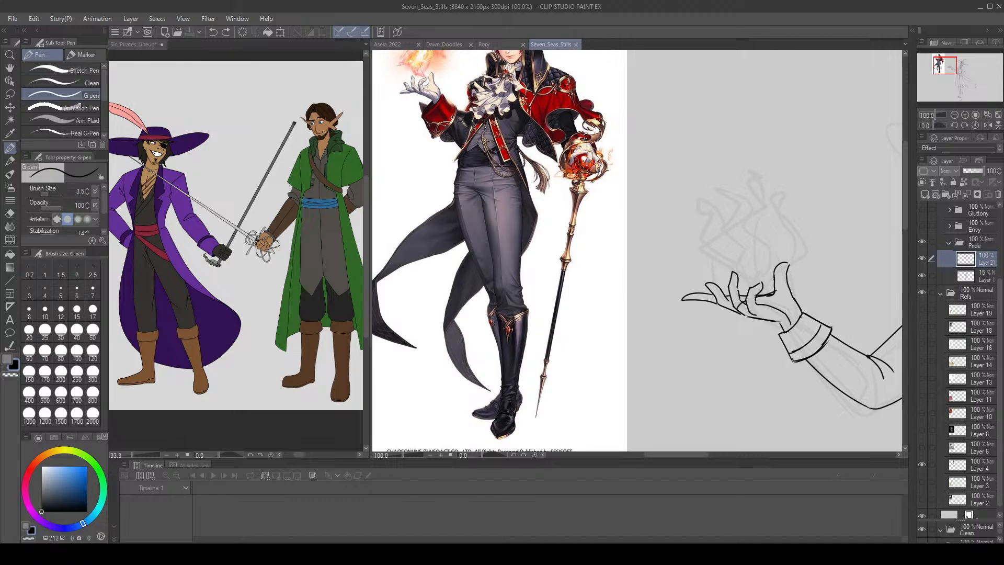
Add a new raster layer above the pirate's line art in the Pride folder.
drag(947, 65, 970, 77)
mouse_move(969, 78)
mouse_down()
mouse_move(948, 73)
mouse_move(962, 78)
mouse_up()
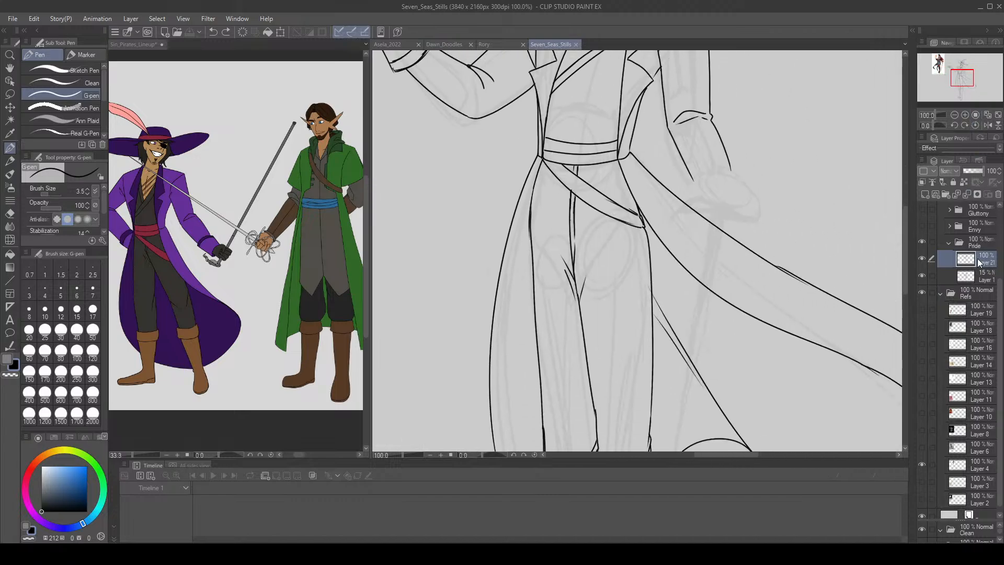
click(934, 194)
key(ctrl+z)
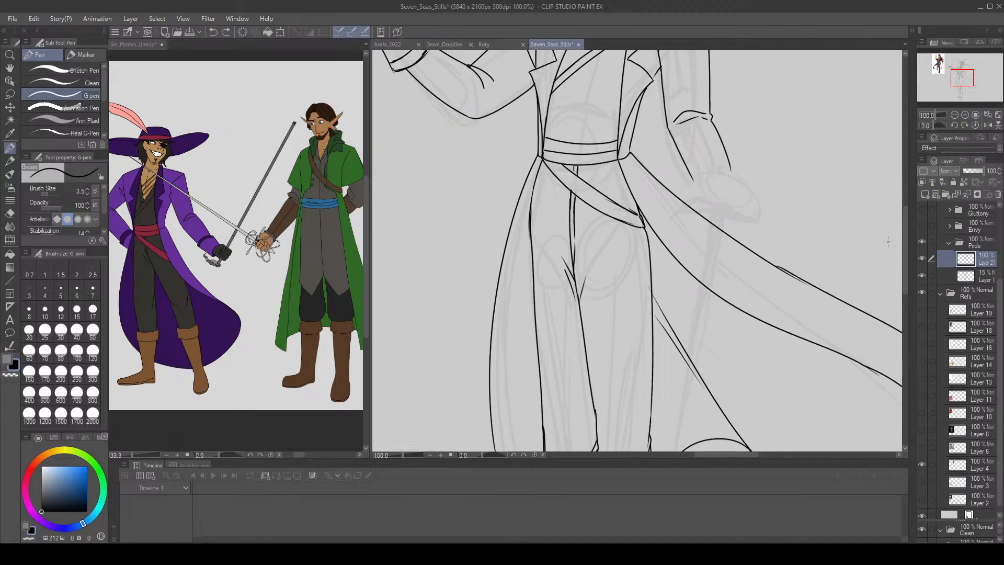
click(926, 194)
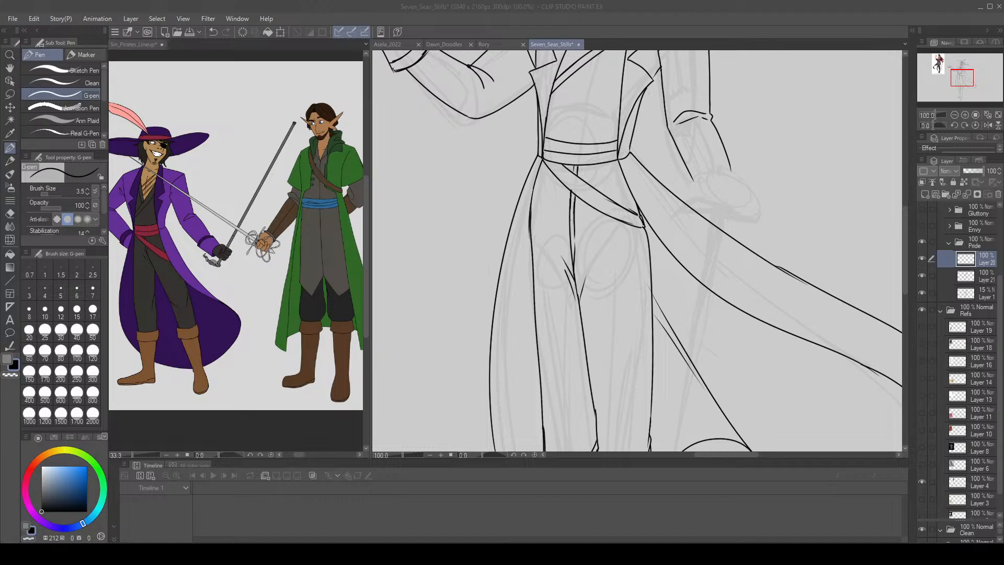
Examine the gloved hand holding the sword in the Sin_Pirates_Lineup drawing at 150% as reference, and return to Seven_Seas_Stills.
mouse_move(956, 82)
mouse_down()
mouse_move(909, 74)
mouse_move(957, 68)
mouse_move(960, 84)
mouse_up()
click(965, 114)
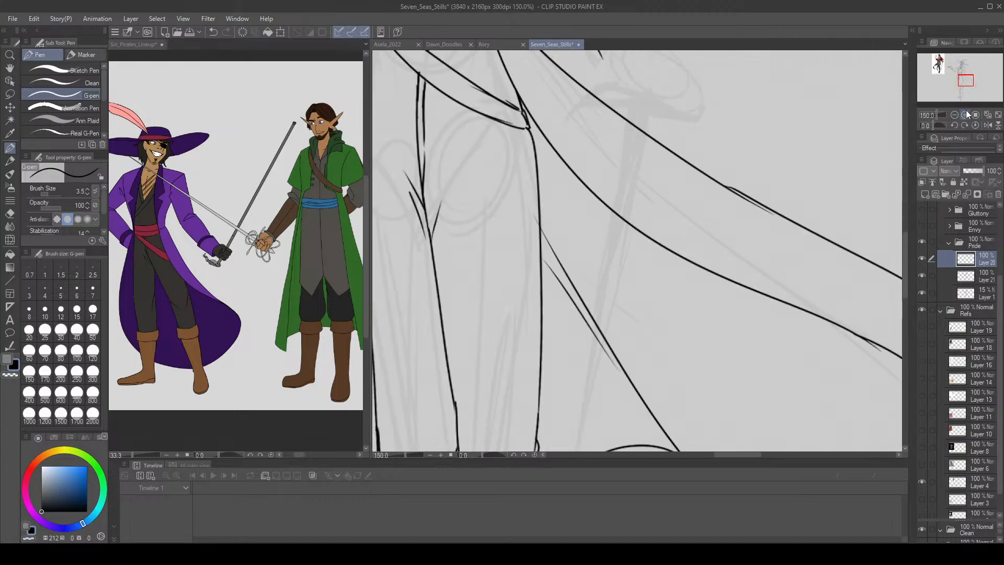
click(954, 114)
click(954, 115)
click(965, 114)
click(964, 114)
click(147, 44)
click(964, 116)
click(964, 116)
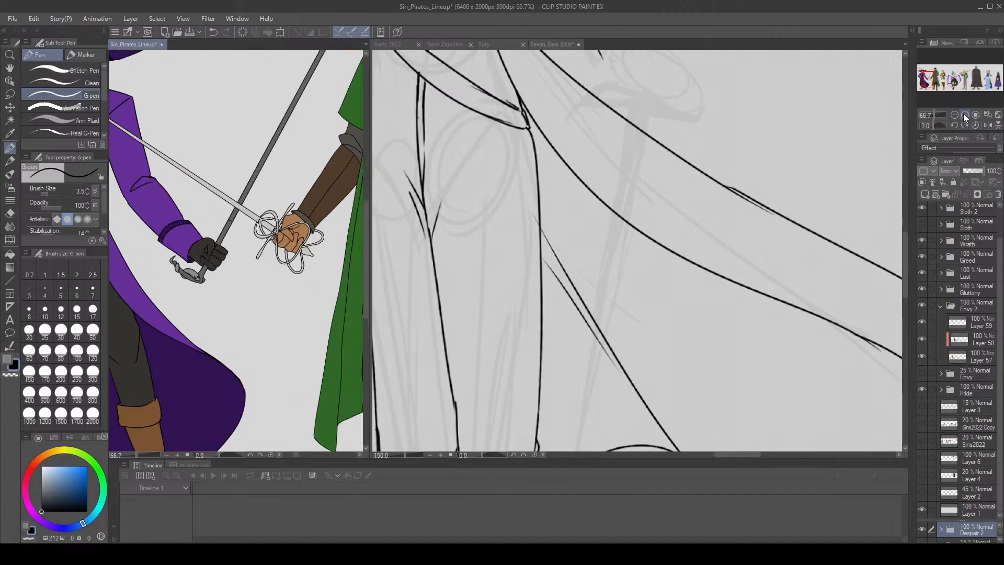
click(964, 116)
click(964, 117)
mouse_move(926, 79)
mouse_down()
mouse_move(934, 73)
mouse_move(926, 90)
mouse_move(926, 81)
mouse_up()
click(633, 116)
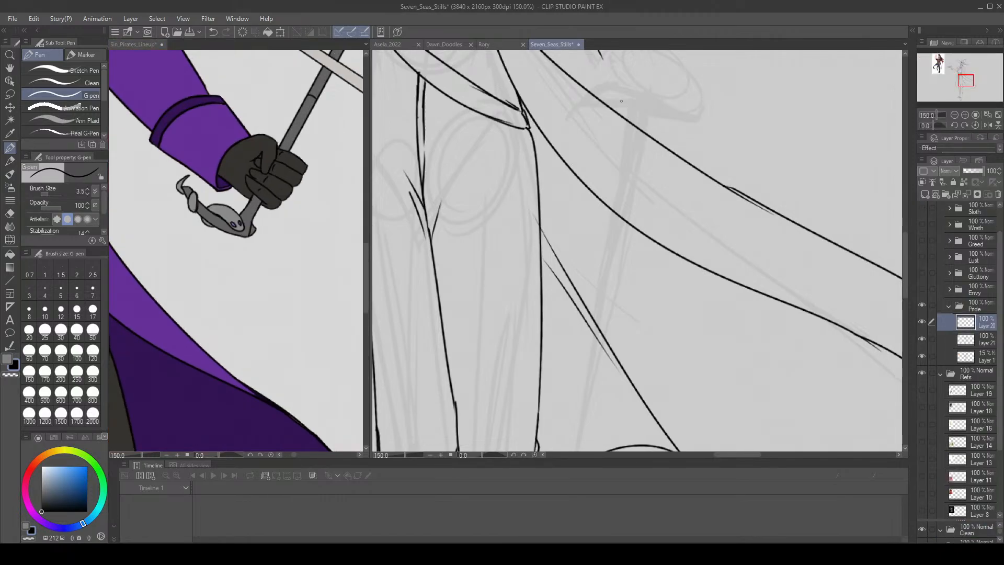
Draw the curved handle of the cane over the sketch beside the pirate's hip.
drag(635, 92, 652, 100)
key(ctrl+z)
mouse_move(664, 101)
mouse_down()
mouse_move(605, 87)
mouse_move(560, 108)
mouse_up()
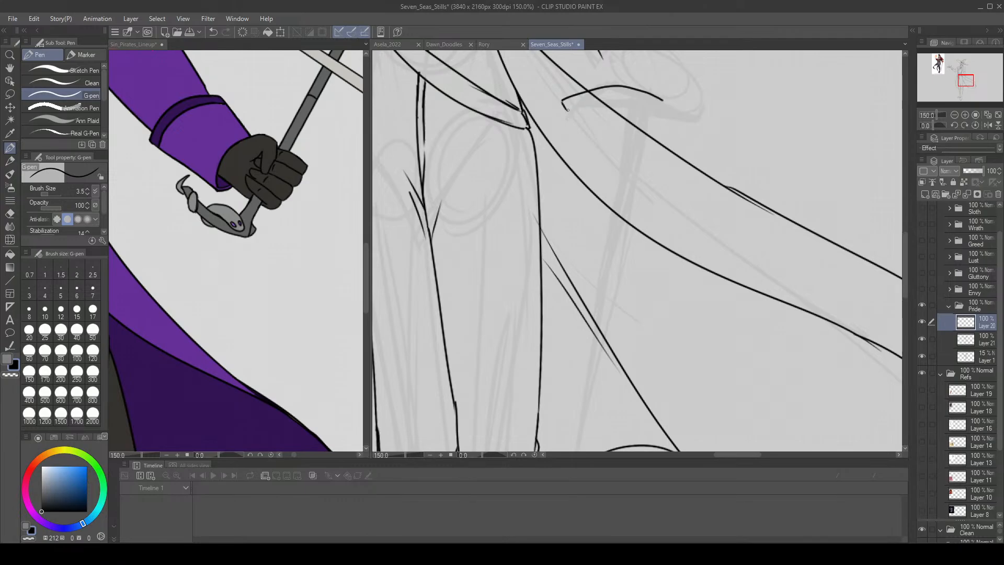
drag(588, 103, 647, 110)
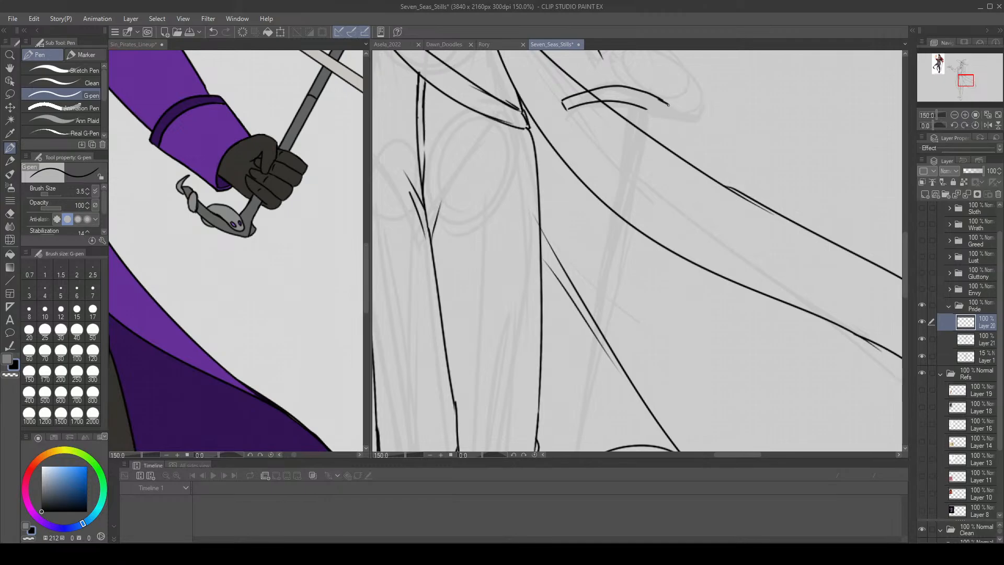
mouse_move(663, 101)
mouse_down()
mouse_move(651, 142)
mouse_move(635, 103)
mouse_up()
key(e)
key(p)
key(ctrl+z)
drag(668, 104, 665, 118)
Draw the cane's shaft as two long, slightly converging lines from the handle down to the front boot.
drag(637, 108, 634, 140)
click(955, 114)
click(954, 114)
drag(965, 82, 964, 87)
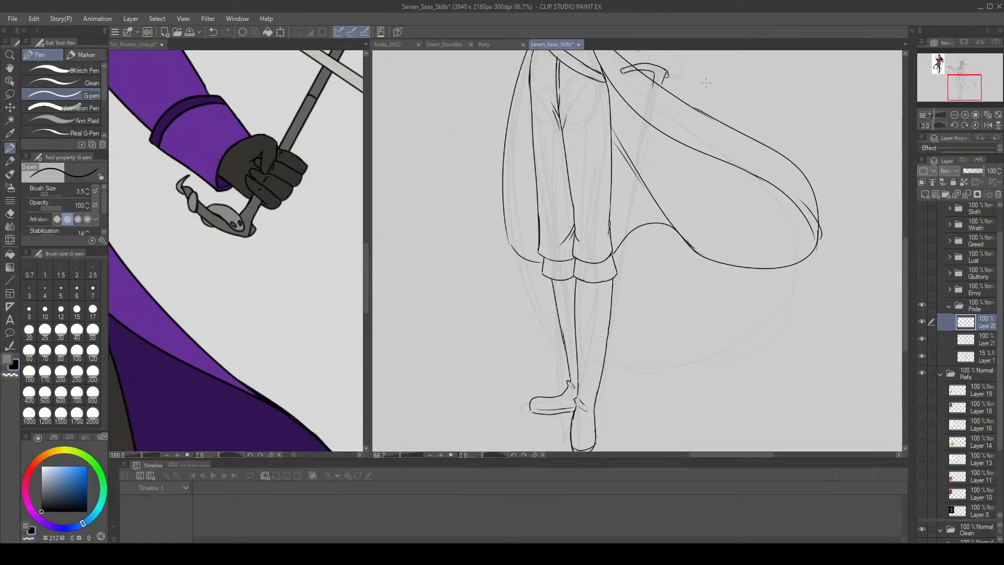
key(ctrl+z)
mouse_move(653, 78)
mouse_down()
mouse_move(643, 165)
mouse_move(595, 342)
mouse_move(602, 423)
mouse_up()
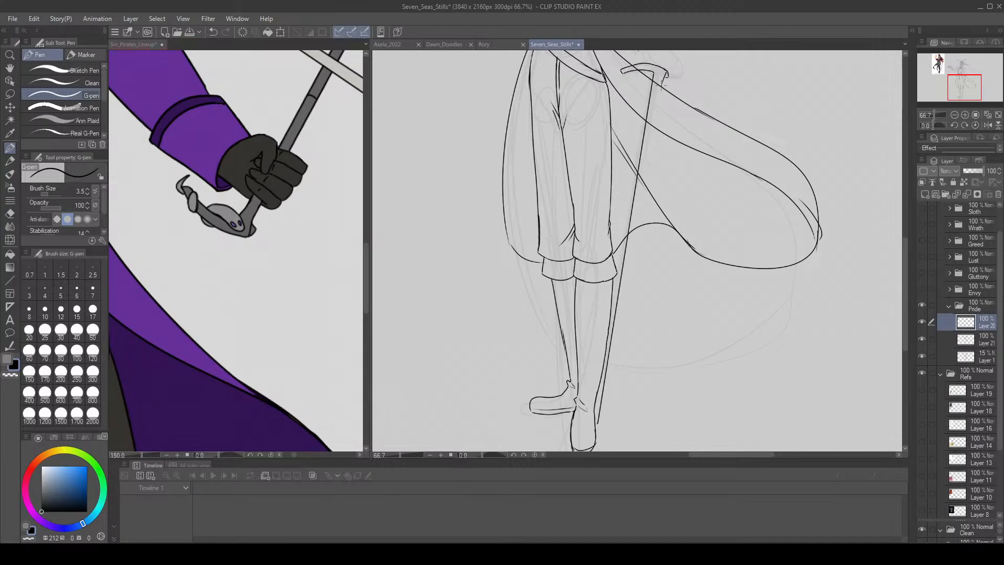
mouse_move(666, 78)
mouse_down()
mouse_move(585, 403)
mouse_move(600, 424)
mouse_up()
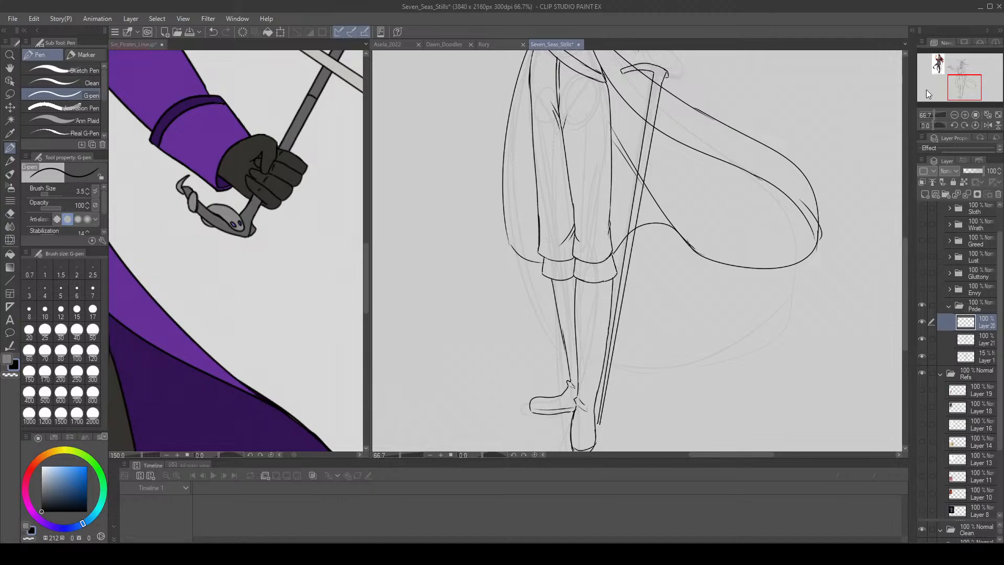
Trim the lower ends of the cane's shaft and draw the short flared top edge of a tip across them.
scroll(963, 98, up, 4)
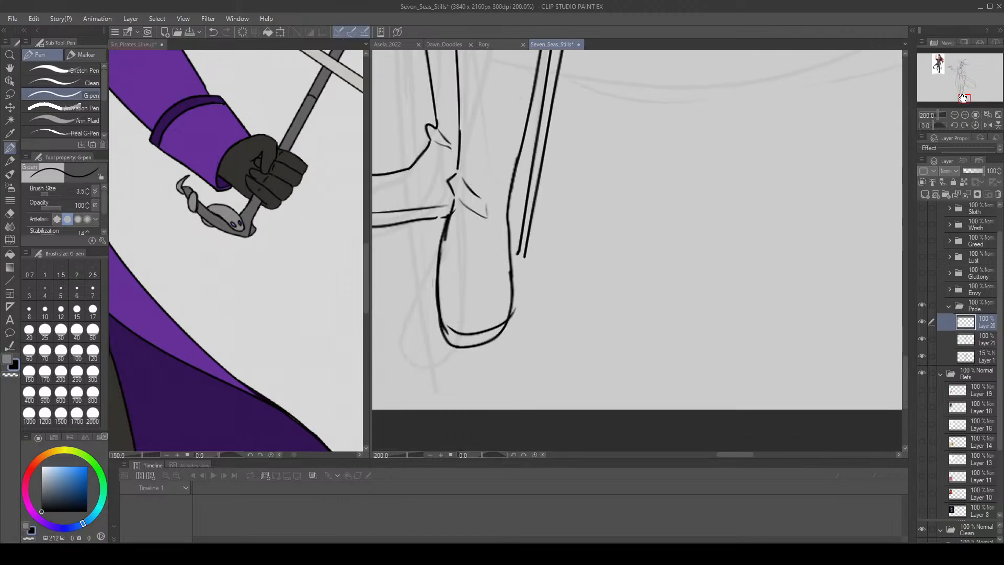
scroll(962, 98, up, 2)
key(e)
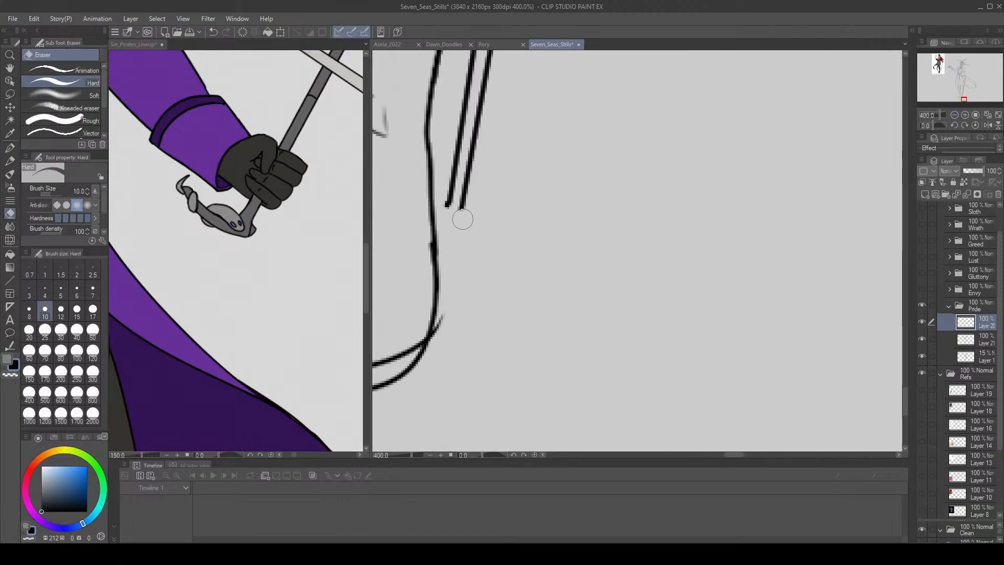
mouse_move(463, 219)
mouse_down()
mouse_move(442, 216)
mouse_move(467, 206)
mouse_move(448, 251)
mouse_move(447, 203)
mouse_move(448, 275)
mouse_move(464, 206)
mouse_move(448, 269)
mouse_up()
key(p)
key(ctrl+z)
key(ctrl+z)
key(ctrl+z)
key(ctrl+z)
key(ctrl+z)
key(ctrl+z)
key(ctrl+z)
key(ctrl+z)
key(ctrl+z)
drag(468, 209, 450, 297)
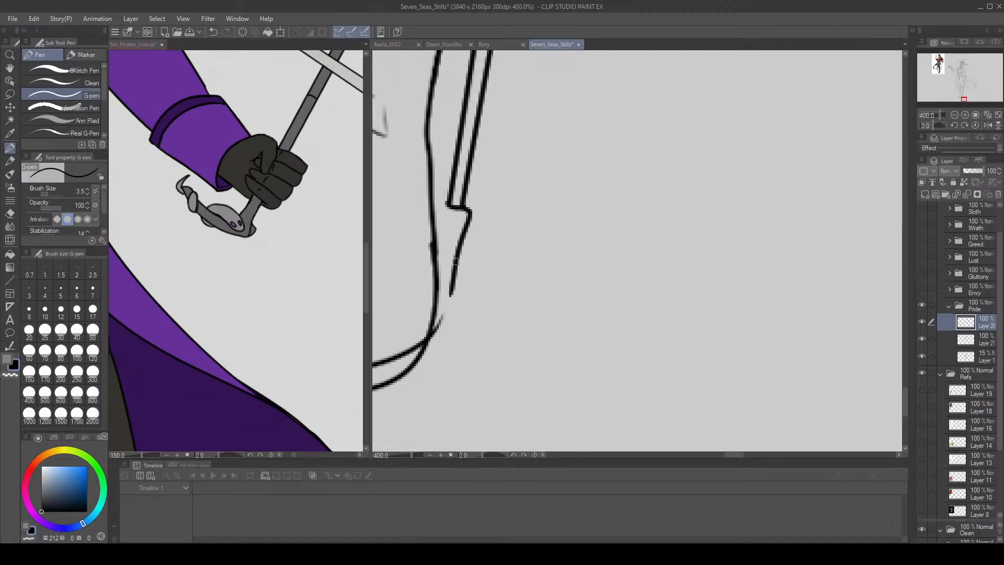
Draw the two slanted sides of the cane's tip, meeting in a sharp point beside the front boot.
key(ctrl+z)
drag(468, 212, 450, 285)
drag(447, 206, 452, 291)
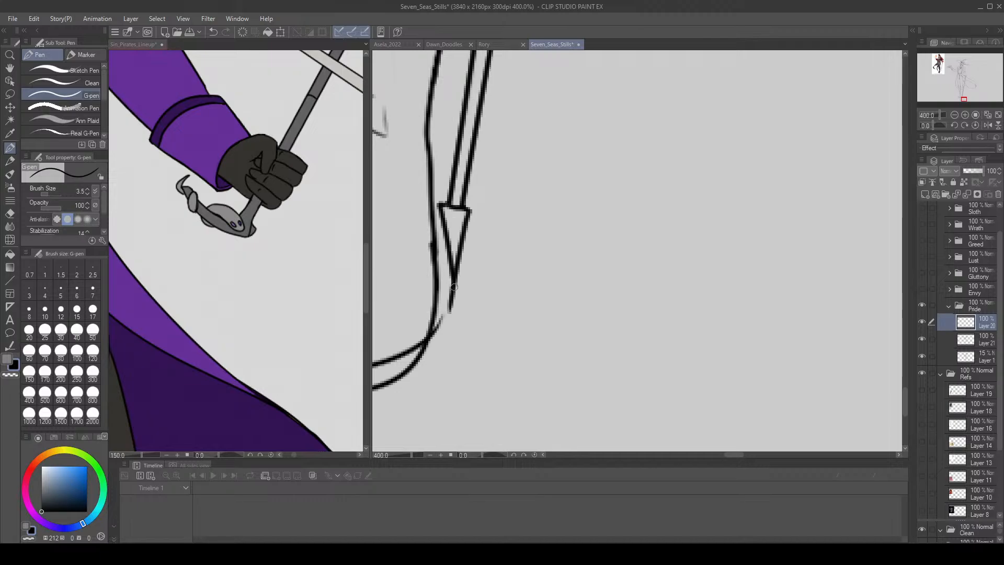
key(ctrl+z)
key(ctrl+z)
drag(468, 210, 447, 303)
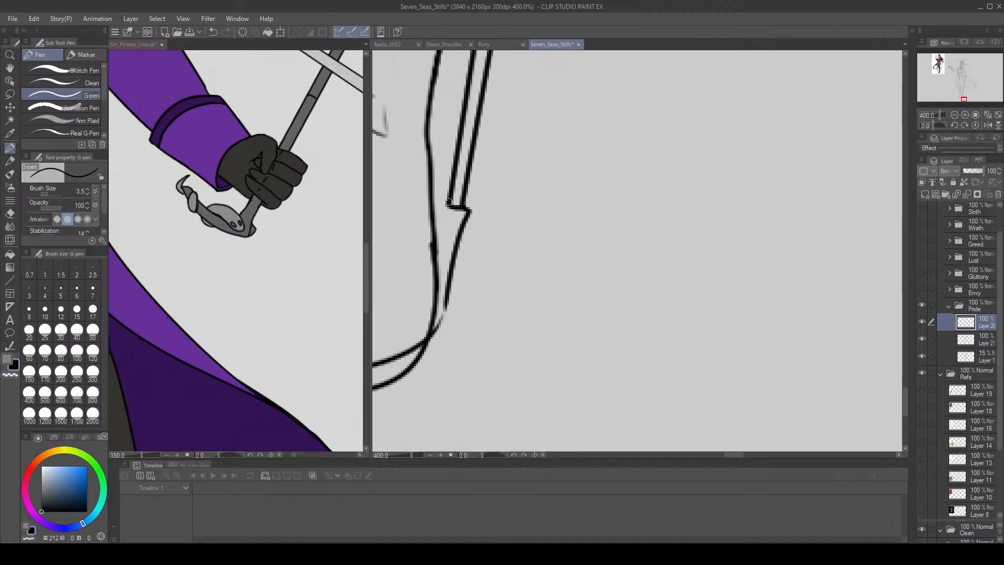
mouse_move(443, 209)
mouse_down()
mouse_move(450, 303)
mouse_move(440, 198)
mouse_up()
key(ctrl+z)
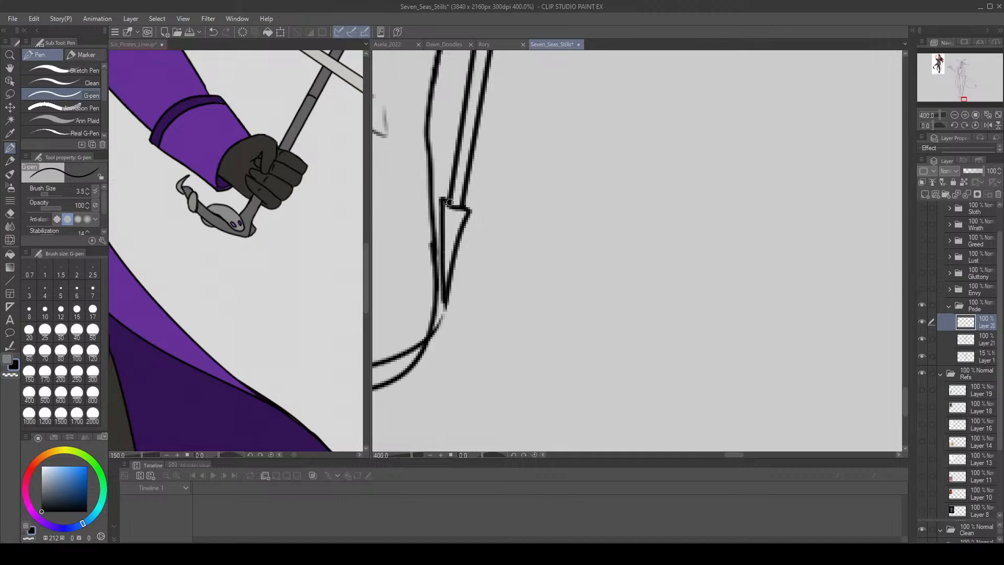
drag(444, 303, 443, 313)
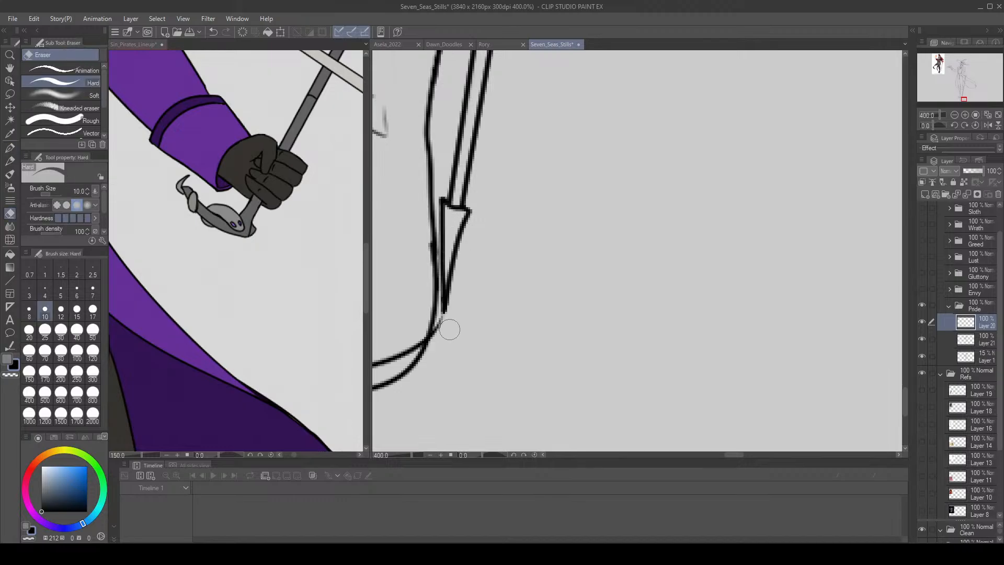
On the pirate's line art layer, erase the sole line overshooting the front boot's edge beside the cane tip.
click(954, 114)
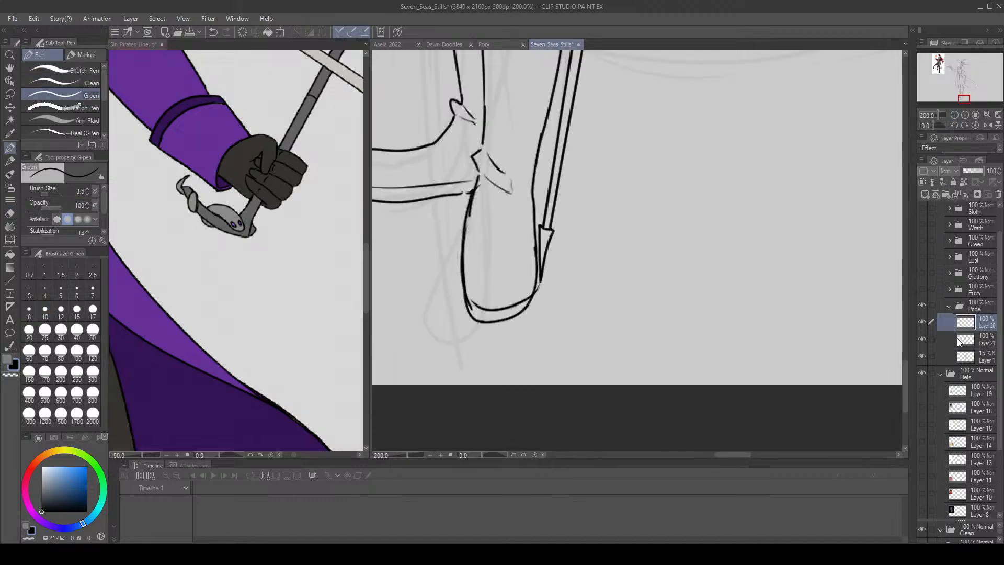
click(957, 338)
key(e)
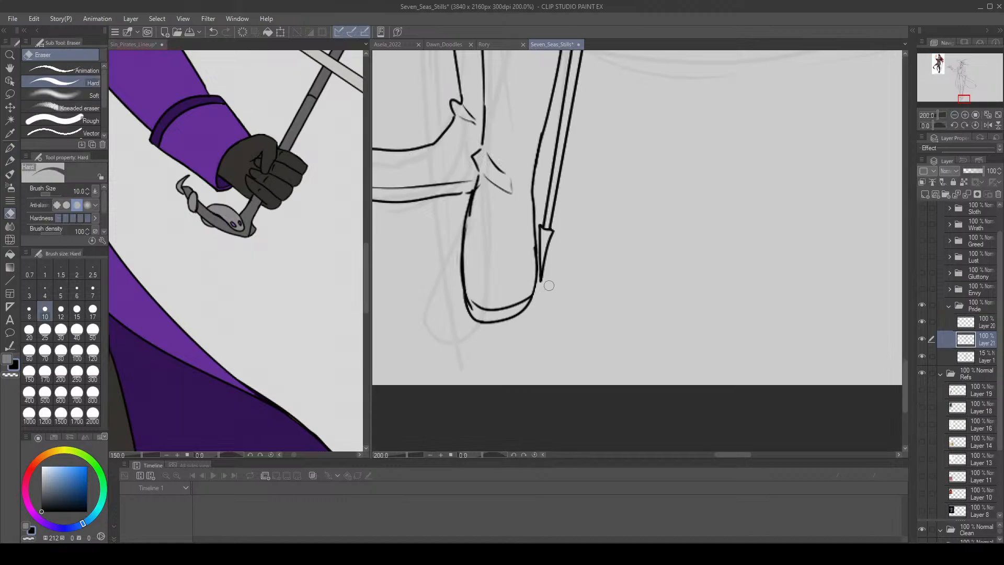
key(p)
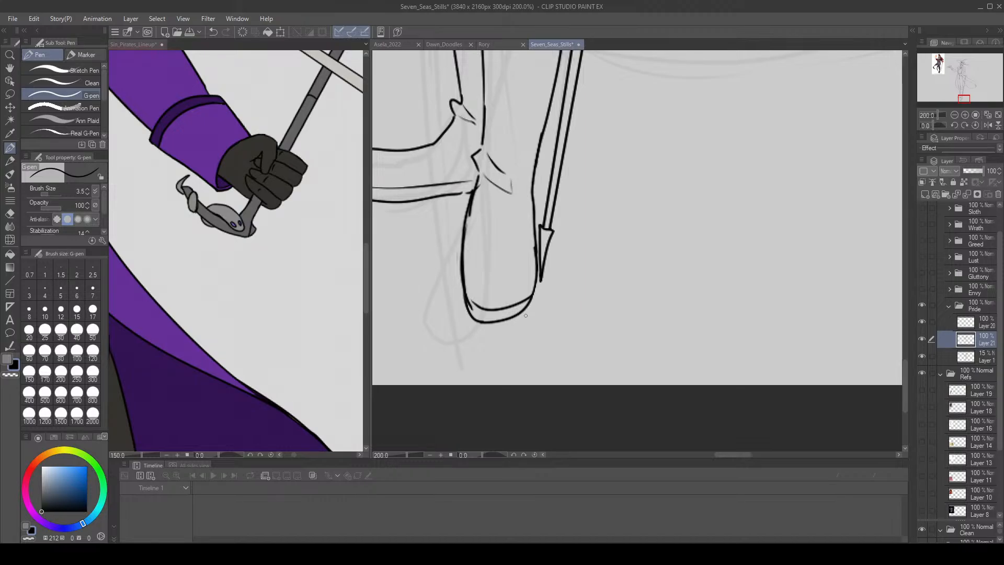
On the cane layer, erase the lower part of the tip's sides and redraw them as a shorter, sharper point.
click(956, 322)
click(965, 115)
key(e)
drag(447, 301, 461, 260)
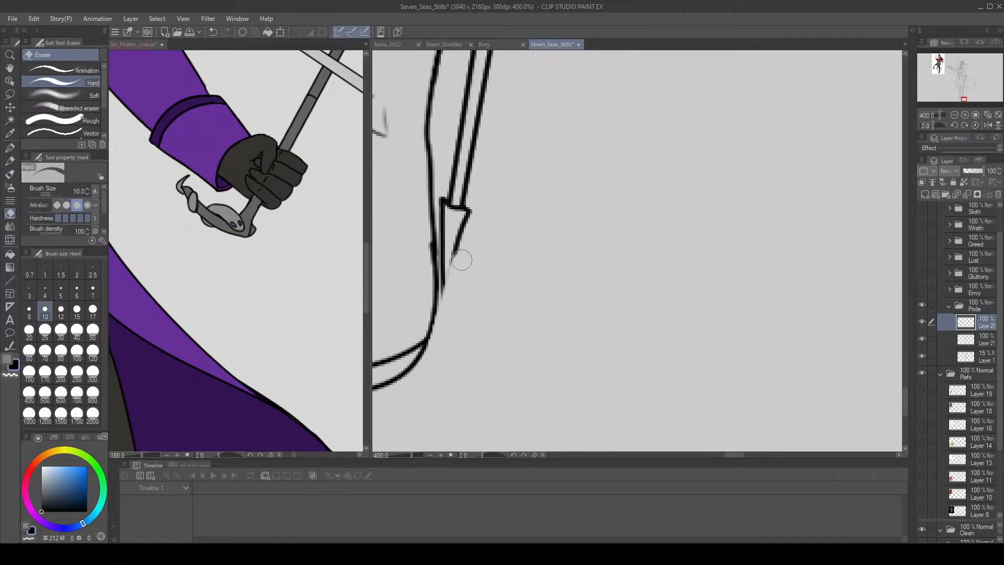
mouse_move(444, 327)
mouse_down()
mouse_move(477, 218)
mouse_move(432, 329)
mouse_move(446, 223)
mouse_up()
key(p)
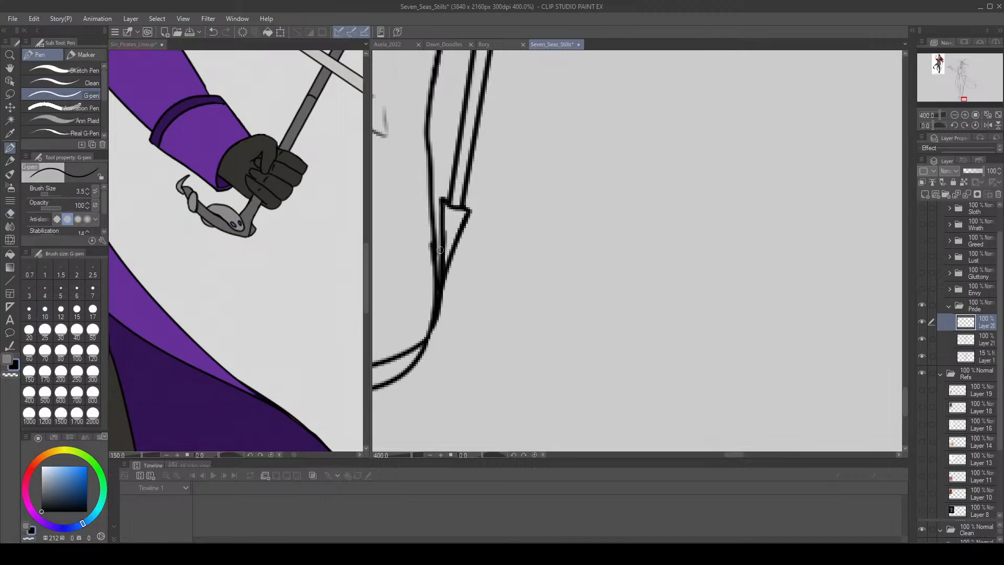
key(e)
mouse_move(441, 262)
mouse_down()
mouse_move(438, 343)
mouse_move(432, 201)
mouse_move(442, 298)
mouse_move(455, 256)
mouse_up()
key(p)
key(ctrl+z)
drag(444, 294, 451, 251)
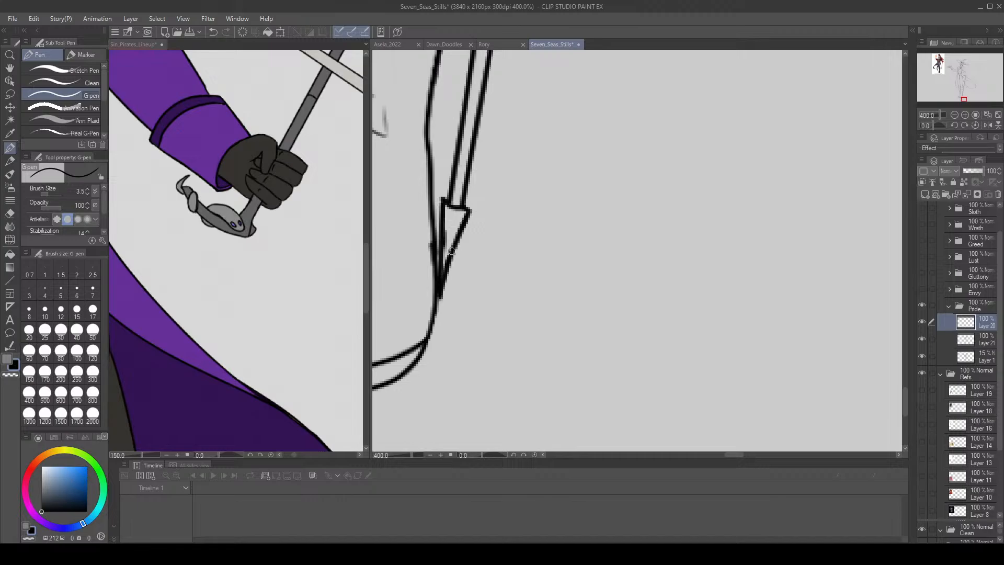
drag(441, 297, 467, 232)
Rotate the whole cane slightly so that its tip swings away from the front boot.
key(ctrl+minus)
key(ctrl+minus)
key(ctrl+minus)
key(ctrl+minus)
key(ctrl+minus)
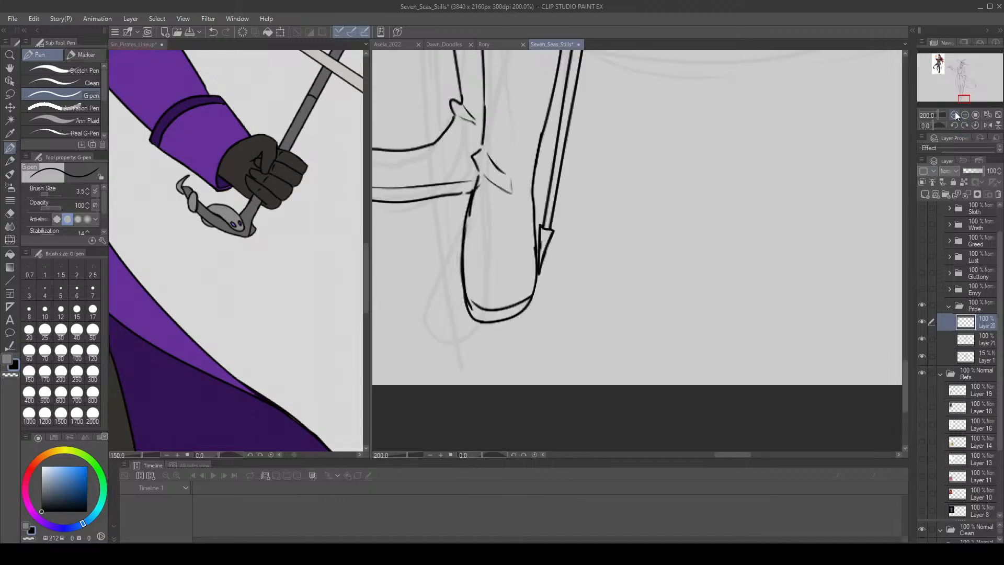
mouse_move(950, 82)
mouse_down()
mouse_move(952, 72)
mouse_move(968, 87)
mouse_up()
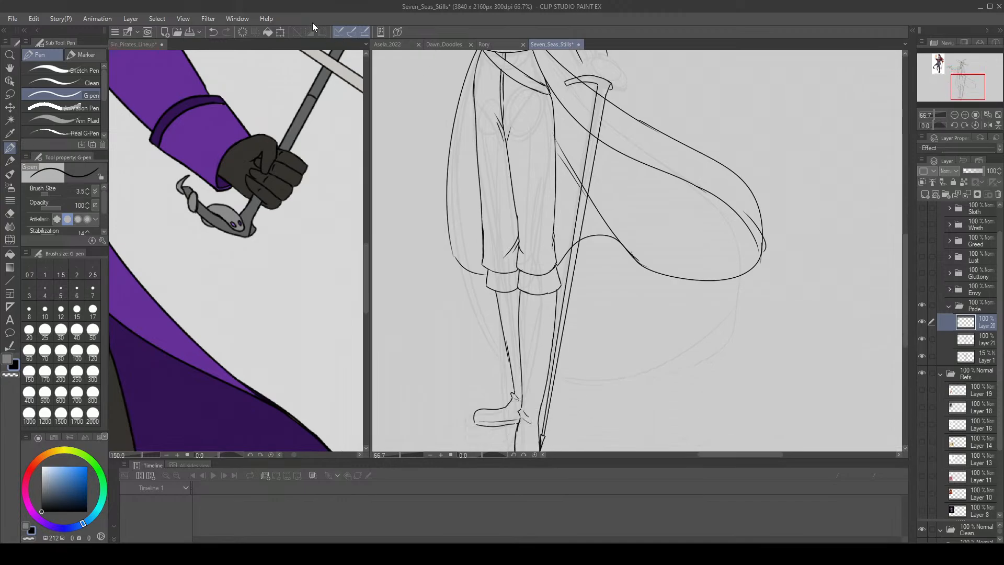
key(ctrl+t)
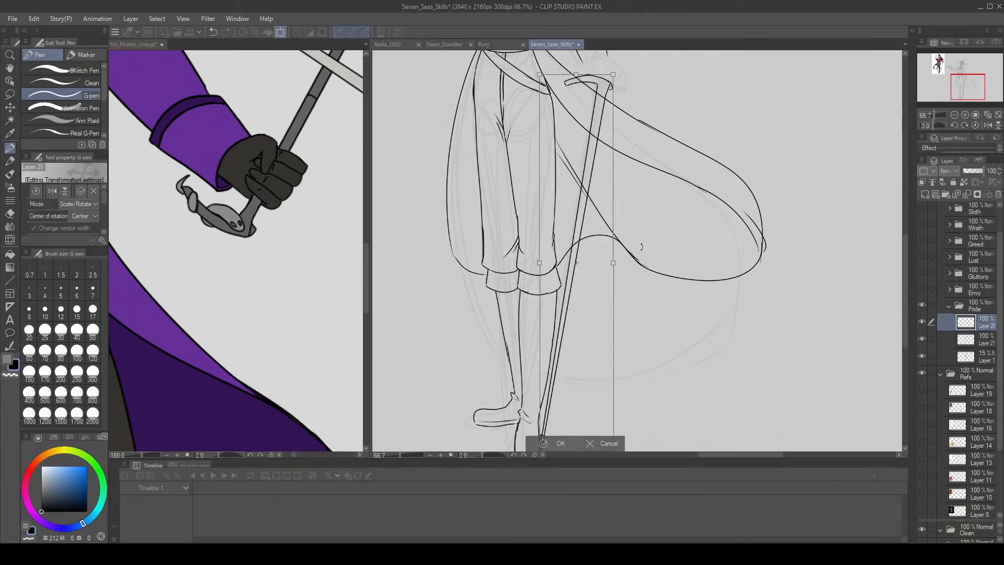
drag(642, 247, 641, 245)
click(544, 444)
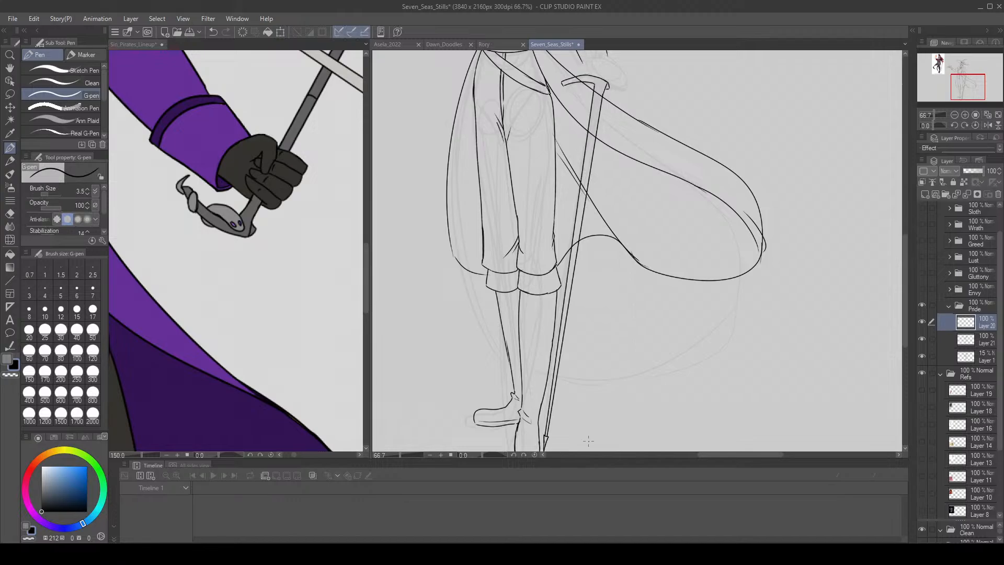
Clean up the cane's point with the hard eraser so that it ends in a crisp tip.
click(965, 117)
click(965, 117)
key(e)
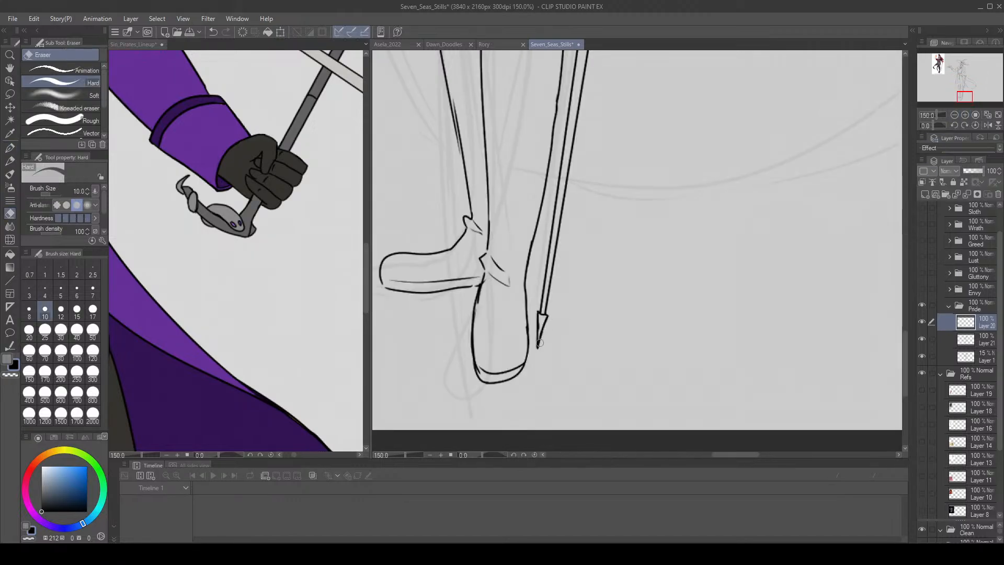
drag(545, 337, 535, 358)
key(ctrl+z)
click(543, 340)
key(p)
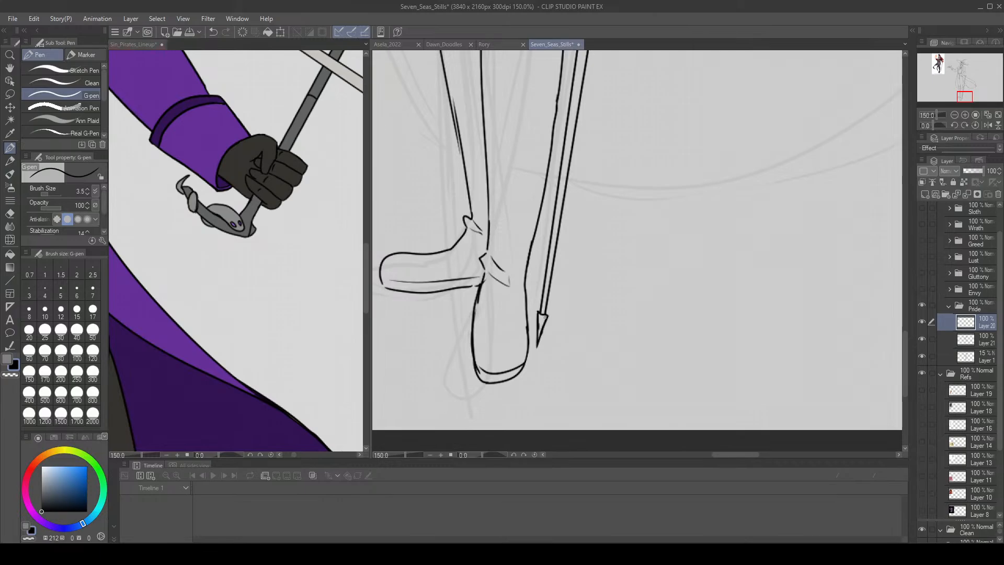
Shift the cane layer sideways in small increments, away from the leg, until the cane stands clear of the front boot.
click(987, 115)
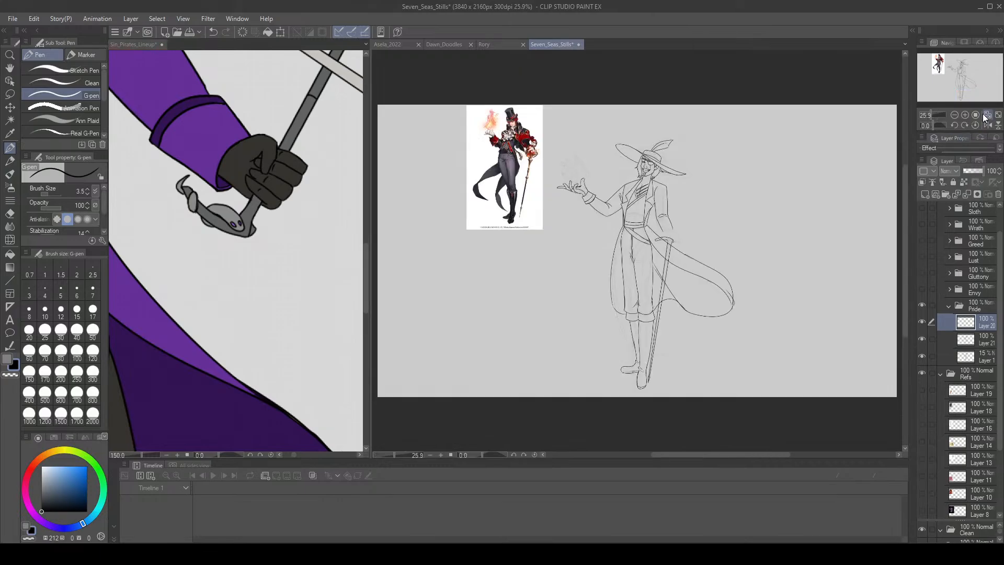
click(965, 114)
mouse_move(962, 88)
mouse_down()
mouse_move(948, 81)
mouse_move(966, 85)
mouse_move(955, 98)
mouse_up()
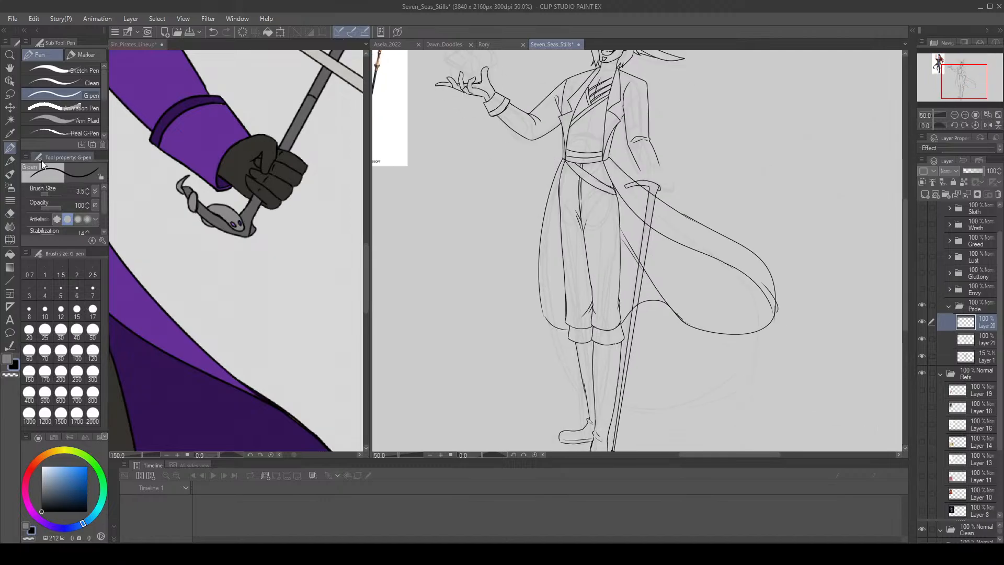
click(12, 108)
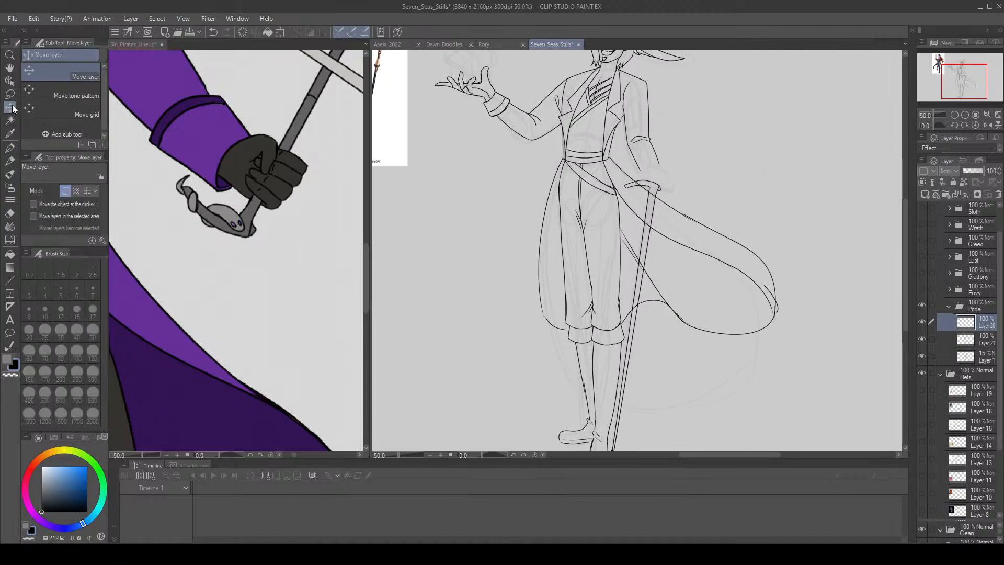
key(Right)
key(Right)
key(Right)
key(Right)
key(Right)
key(Right)
key(Right)
key(Right)
key(Right)
key(Right)
key(Right)
key(Right)
key(Right)
key(Right)
key(Right)
key(Right)
key(Right)
key(Right)
key(Right)
key(Right)
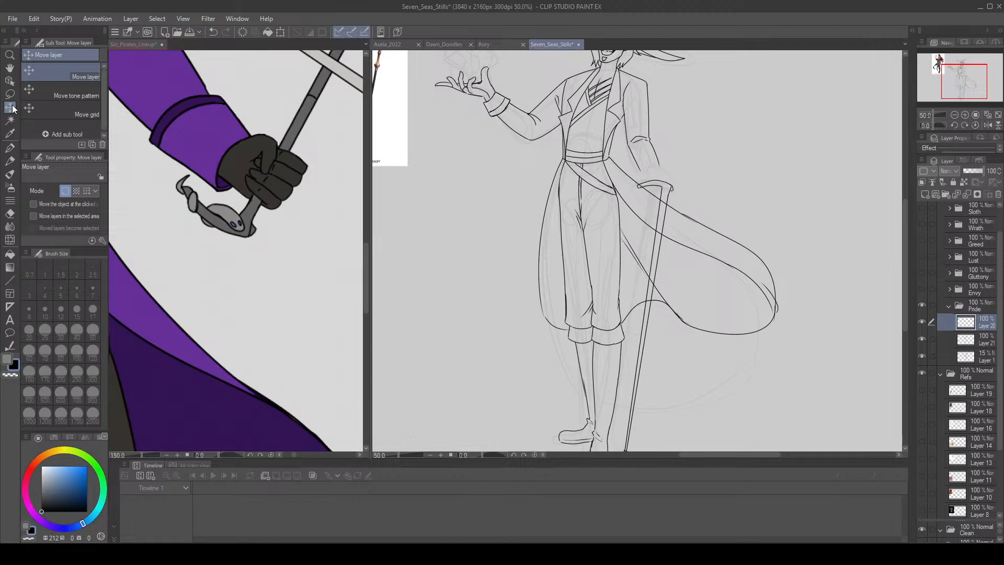
key(Right)
click(965, 114)
drag(957, 73, 959, 79)
click(954, 115)
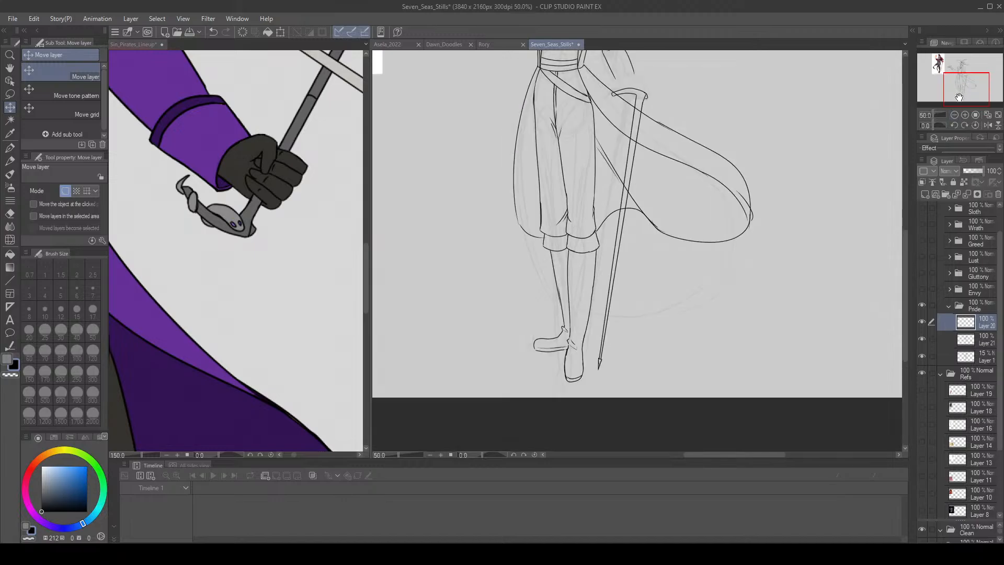
Lasso the upper part of the cane shaft's line nearest the leg, starting just below the handle.
click(10, 93)
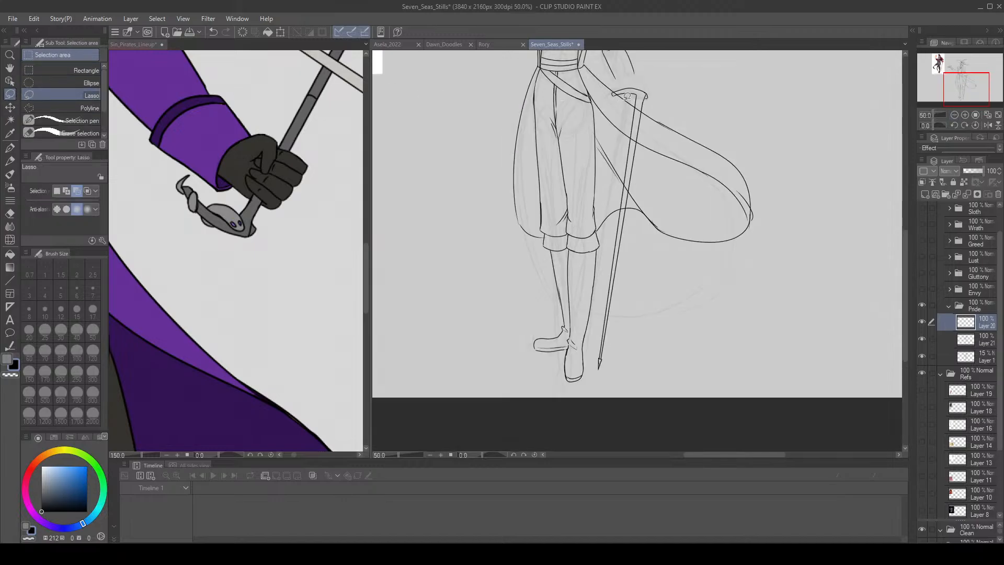
mouse_move(626, 96)
mouse_down()
mouse_move(636, 95)
mouse_move(622, 183)
mouse_up()
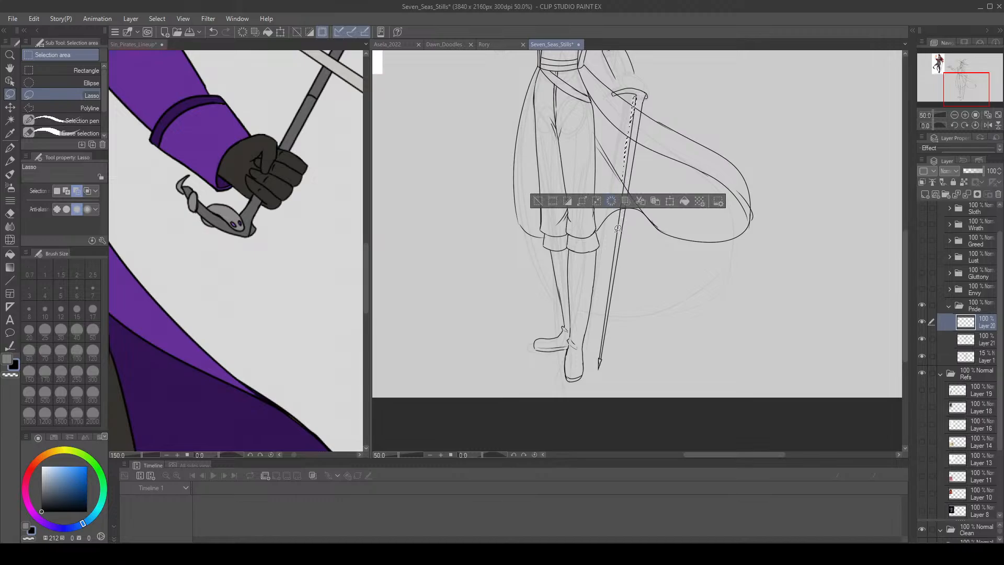
key(ctrl+z)
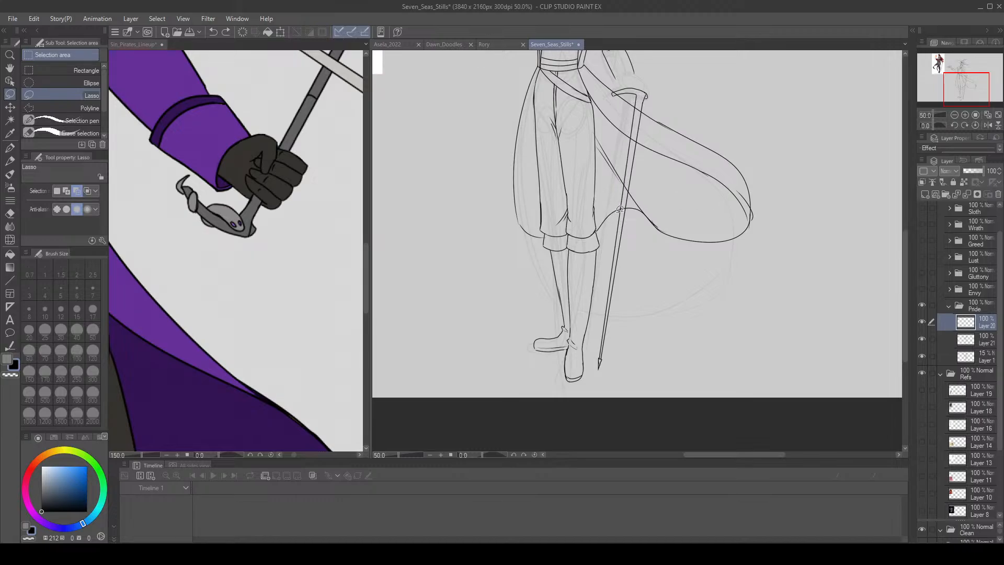
mouse_move(628, 103)
mouse_down()
mouse_move(638, 100)
mouse_move(601, 358)
mouse_move(614, 179)
mouse_move(635, 97)
mouse_move(623, 188)
mouse_move(635, 117)
mouse_up()
key(ctrl+d)
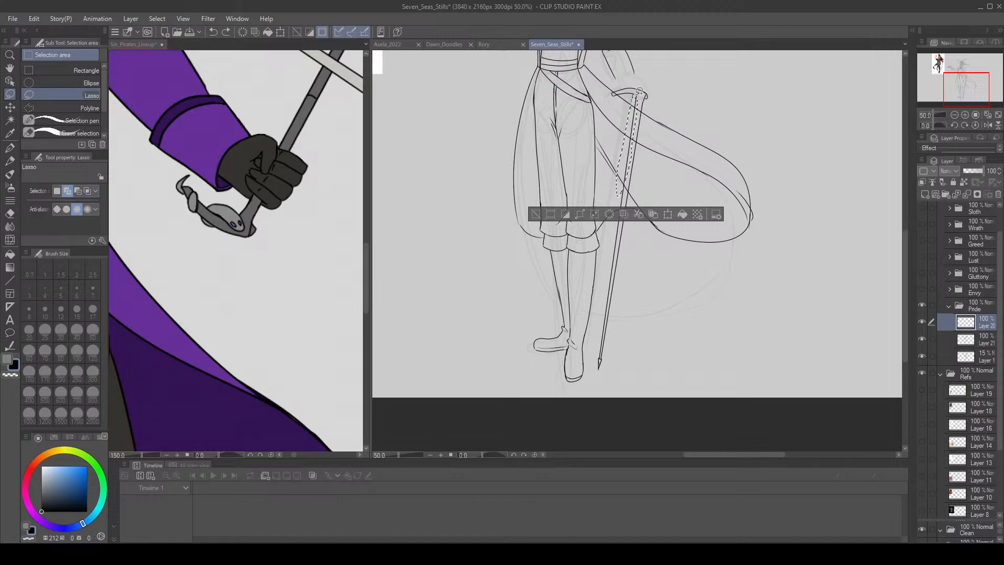
drag(637, 94, 637, 109)
key(ctrl+z)
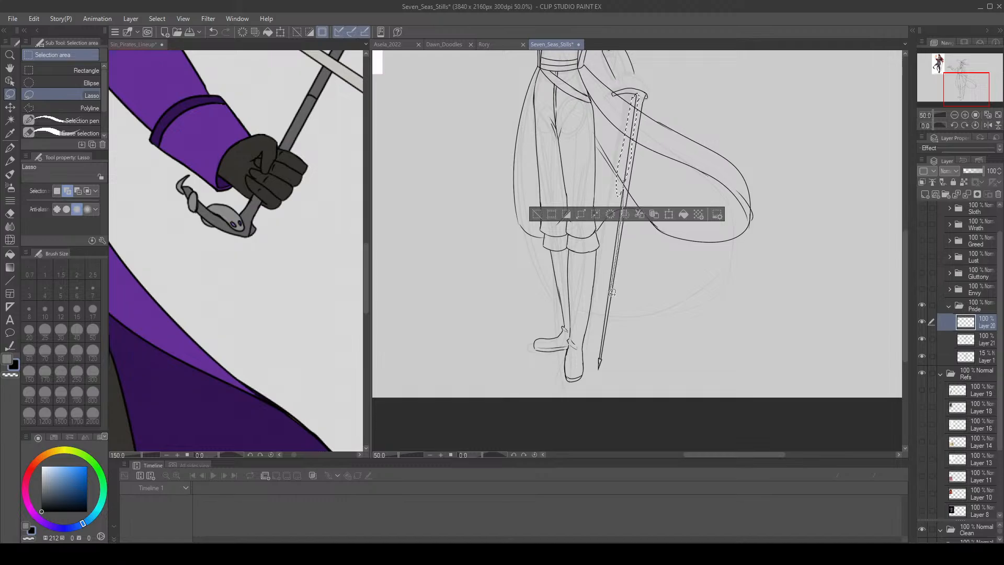
Extend the lasso selection along the shaft's leg-side line down to the cane's tip, following the gap between both shaft lines.
mouse_move(606, 330)
mouse_down()
mouse_move(600, 233)
mouse_move(629, 169)
mouse_up()
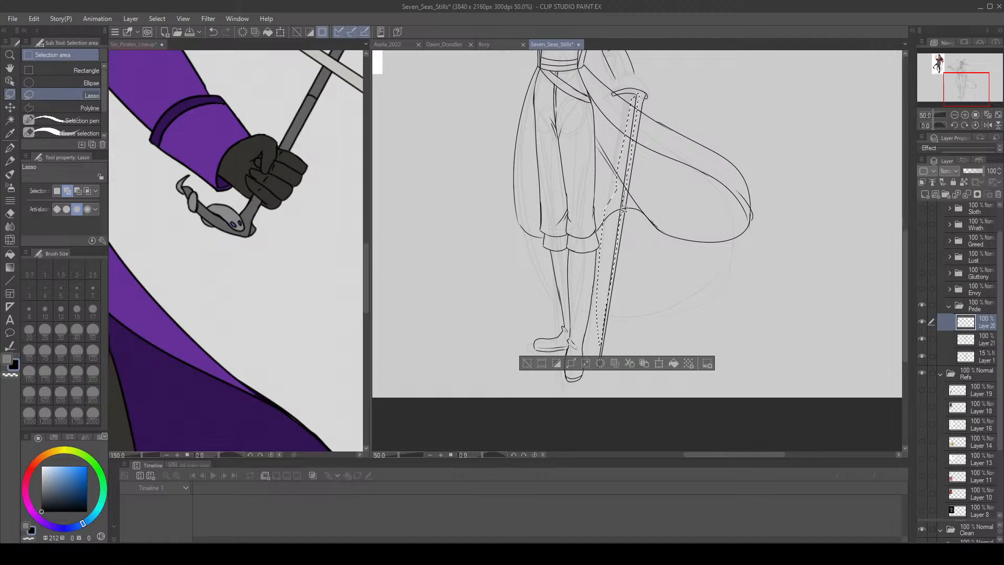
click(965, 115)
click(965, 115)
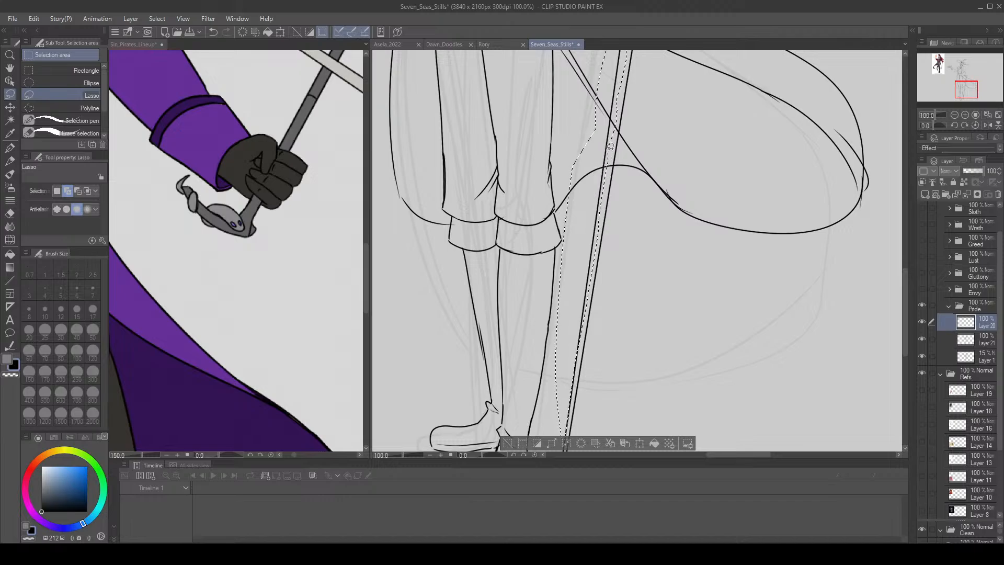
drag(905, 275, 905, 298)
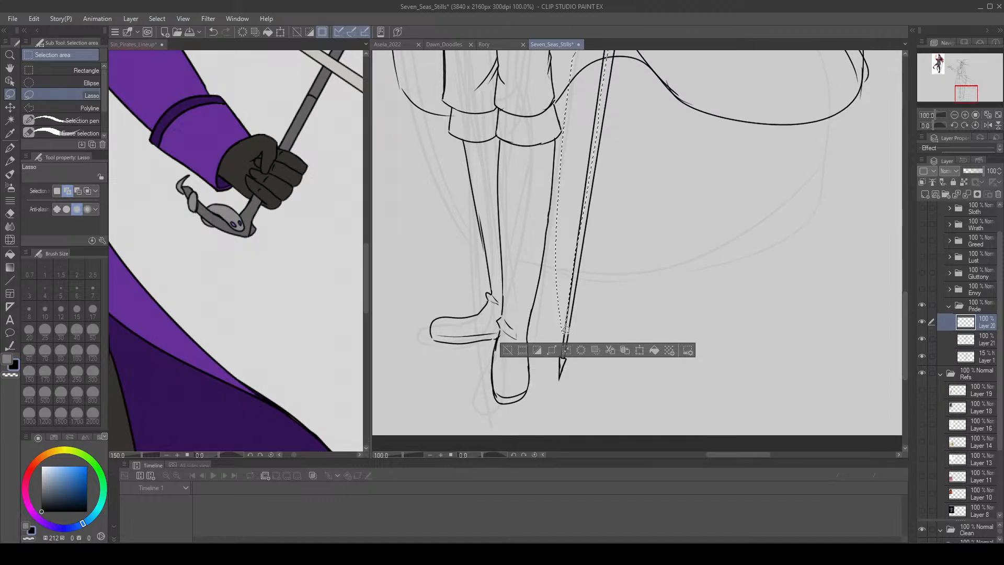
drag(558, 335, 563, 351)
drag(580, 206, 576, 243)
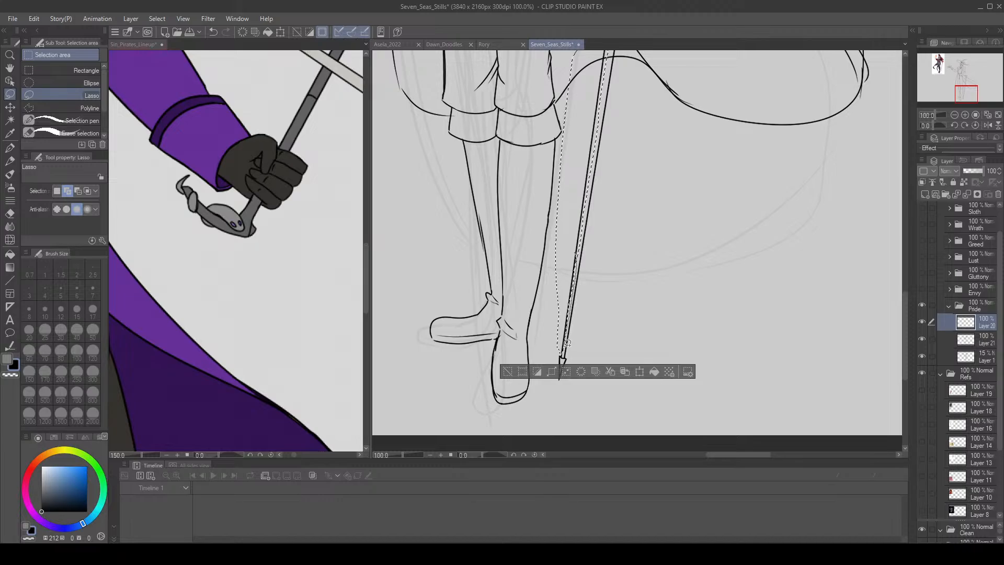
mouse_move(567, 342)
mouse_down()
mouse_move(559, 354)
mouse_move(556, 280)
mouse_move(571, 281)
mouse_up()
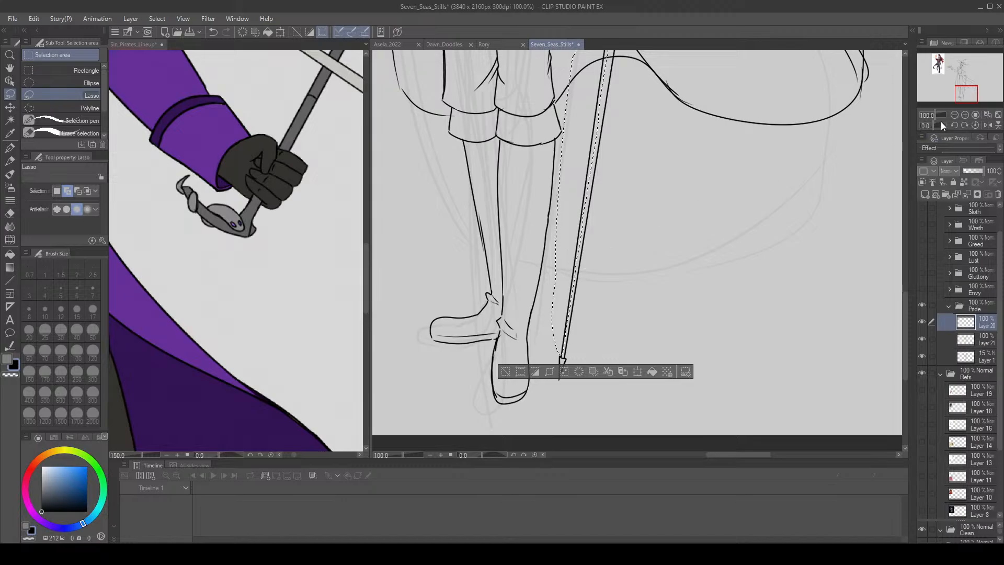
click(955, 115)
drag(964, 92, 967, 89)
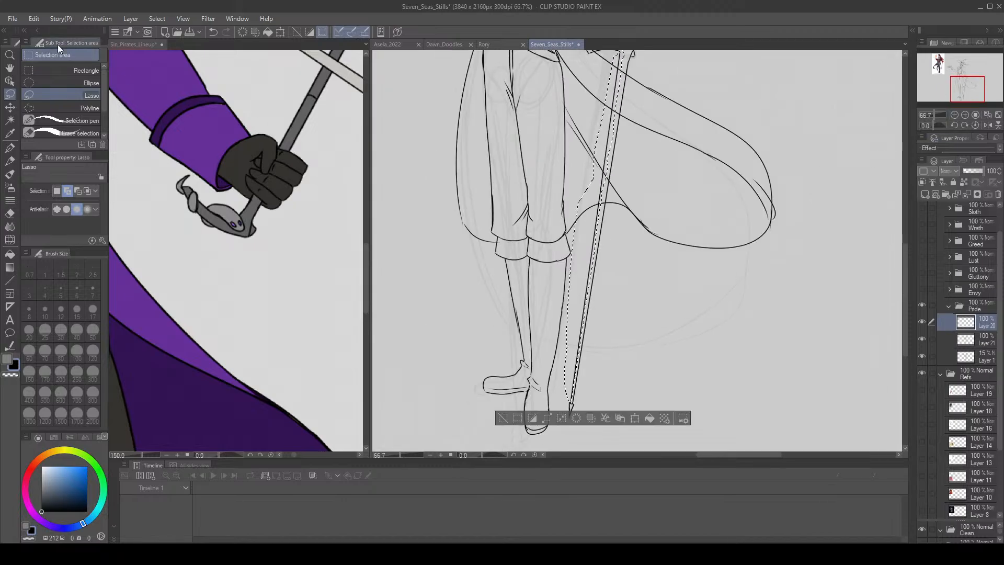
Stretch the selected leg-side shaft line slightly lengthwise between the cane's handle and tip with Free Transform, and clear the selection.
key(ctrl+t)
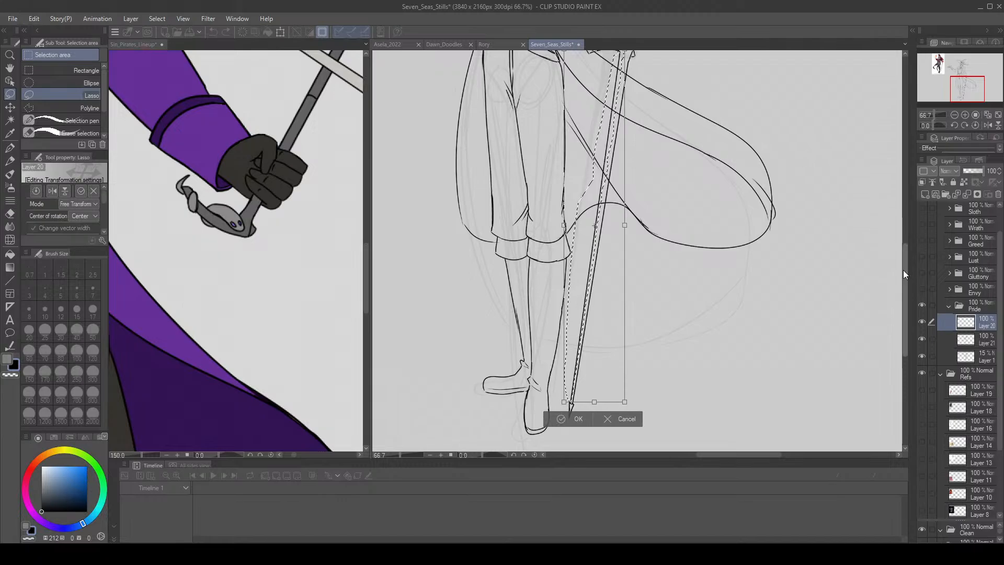
drag(906, 274, 907, 263)
drag(594, 75, 594, 75)
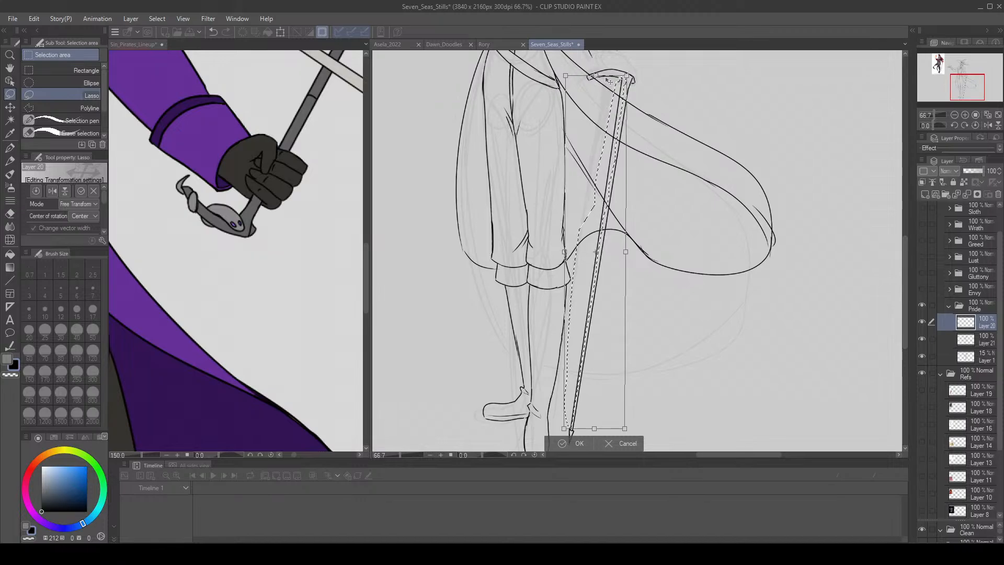
drag(905, 259, 905, 268)
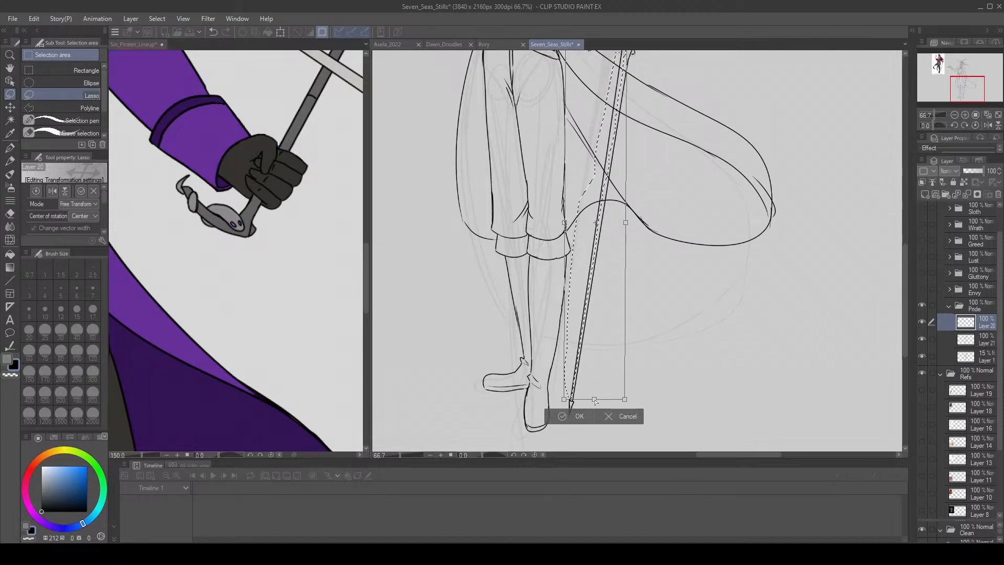
drag(594, 399, 594, 403)
click(560, 419)
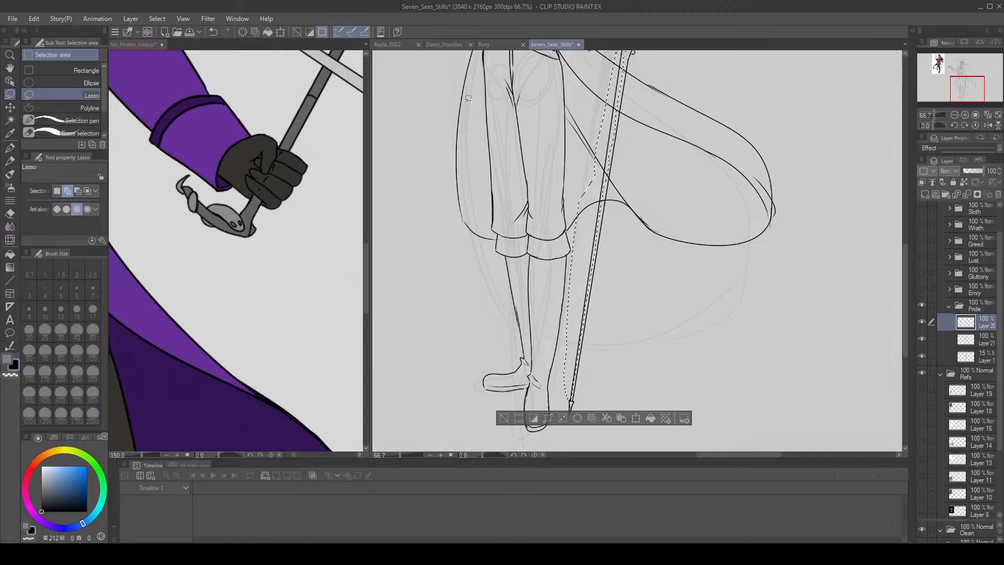
click(297, 29)
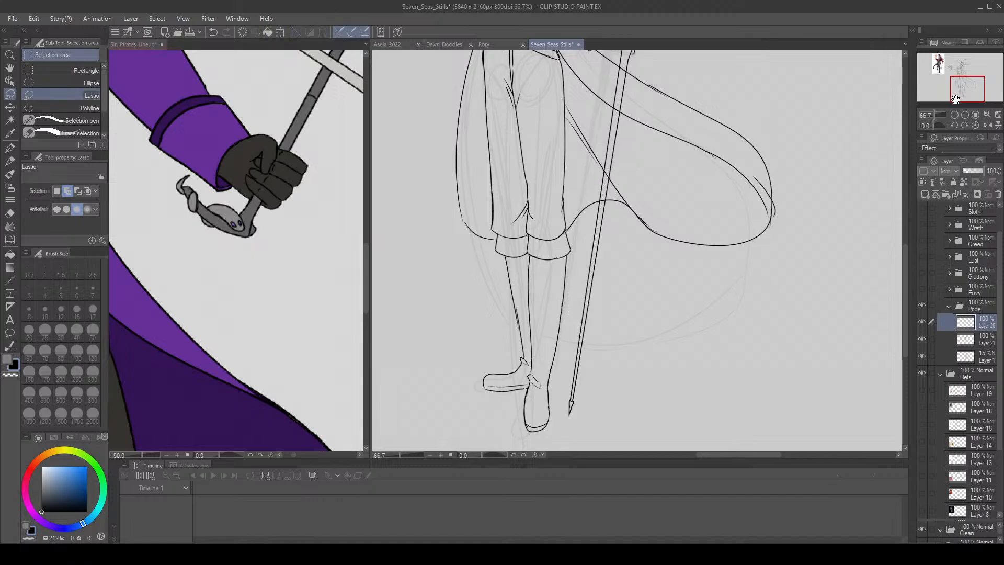
Ink the join between the cane's shaft and the handle's underside, and draw a curled hook at the handle's thin end.
click(964, 114)
click(964, 114)
click(964, 114)
mouse_move(963, 88)
mouse_down()
mouse_move(962, 100)
mouse_move(964, 79)
mouse_up()
key(p)
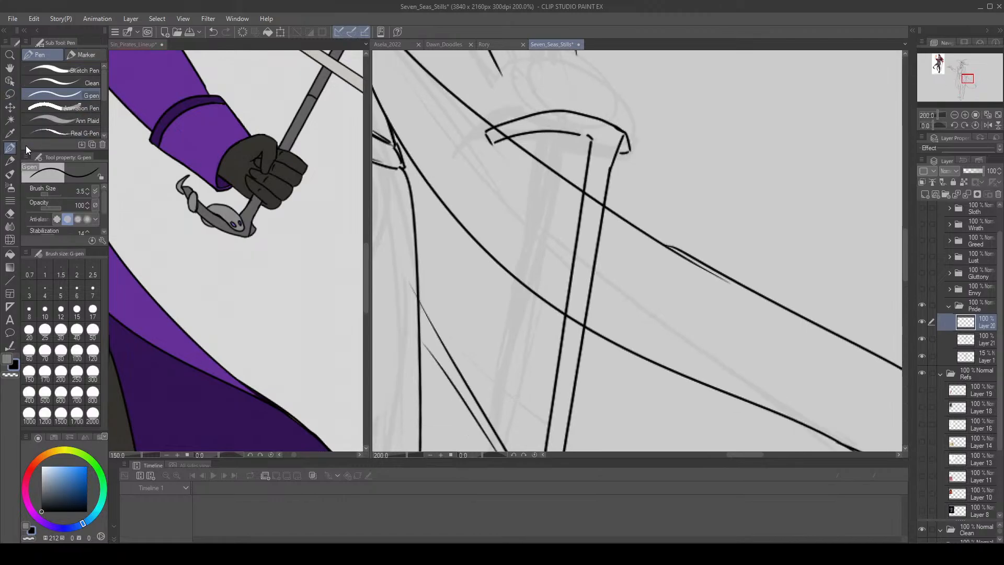
key(e)
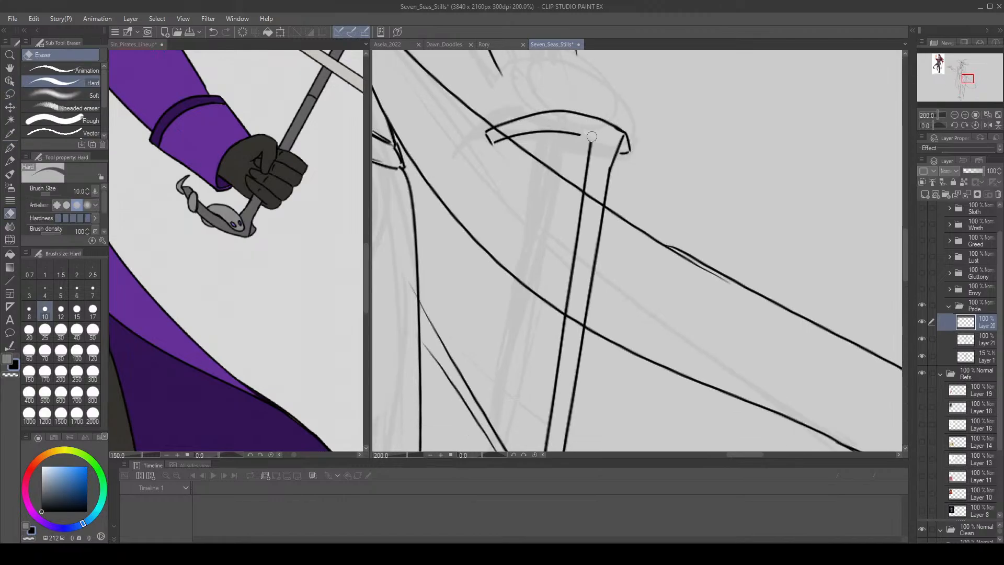
key(p)
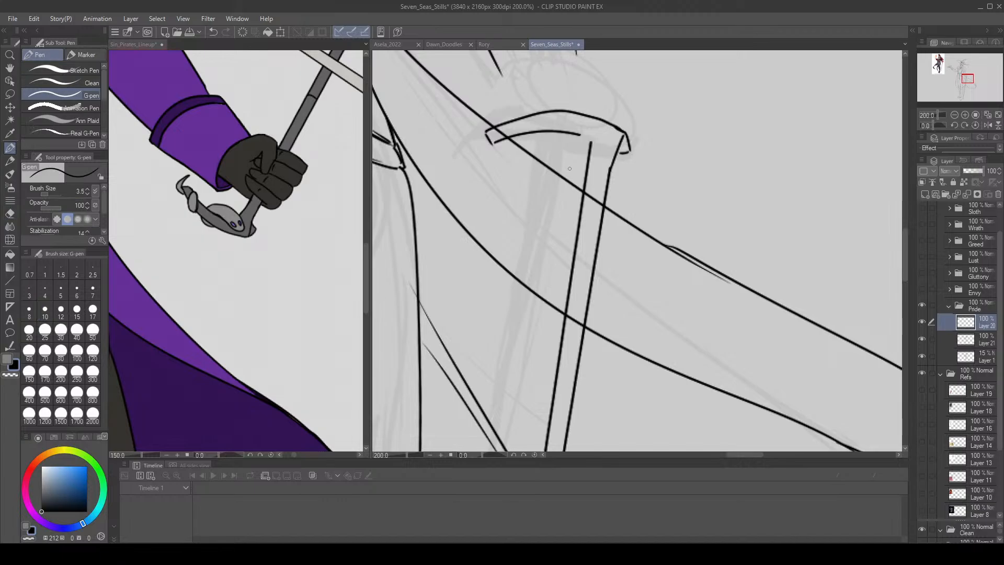
mouse_move(587, 151)
mouse_down()
mouse_move(576, 134)
mouse_move(592, 140)
mouse_move(507, 135)
mouse_move(583, 136)
mouse_up()
drag(494, 143, 486, 130)
mouse_move(491, 133)
mouse_down()
mouse_move(475, 145)
mouse_move(486, 120)
mouse_move(511, 124)
mouse_up()
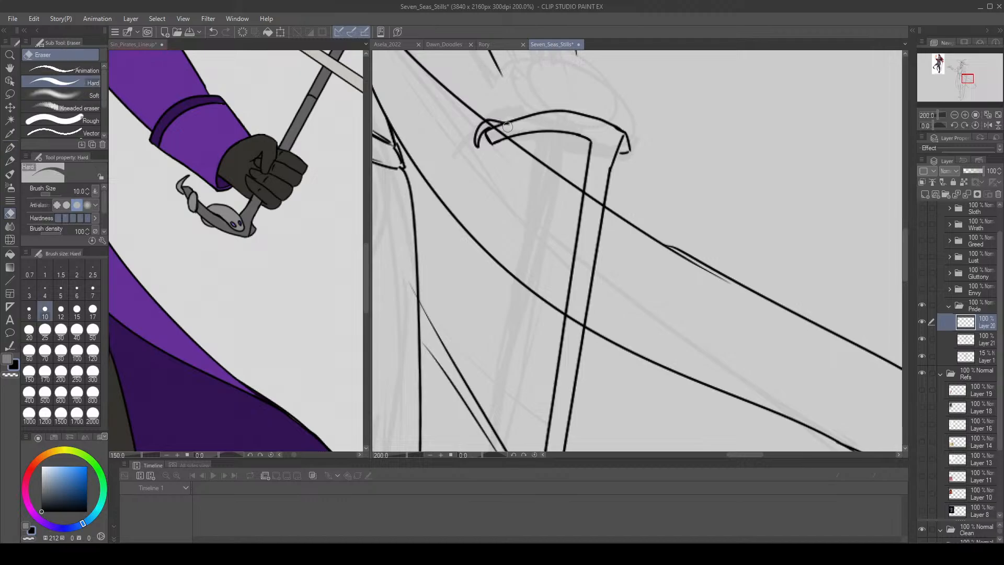
On Layer 21, erase the coat lines that cross the cane's hooked end and the upper part of its shaft.
click(965, 337)
key(e)
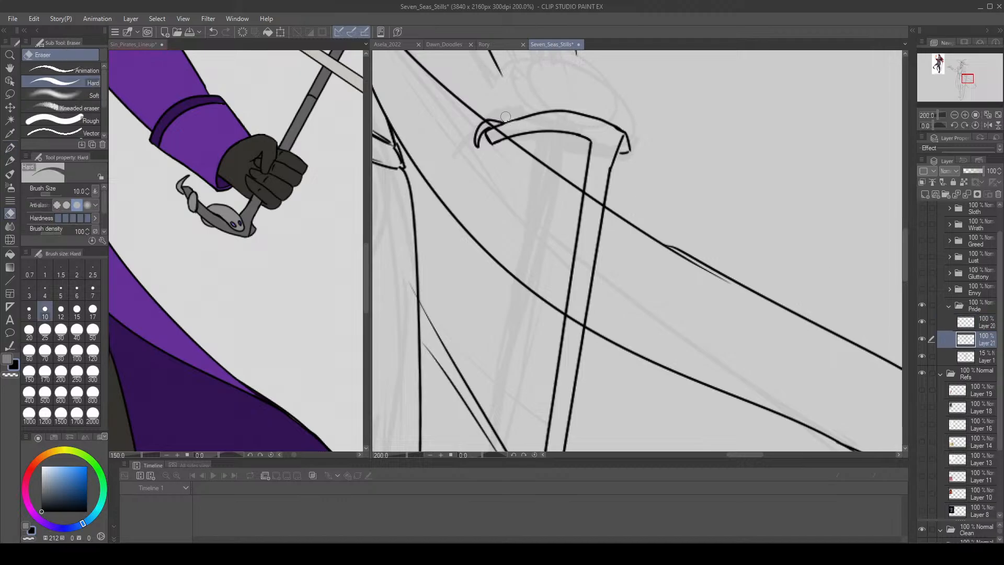
drag(599, 201, 593, 183)
drag(584, 324, 572, 317)
key(p)
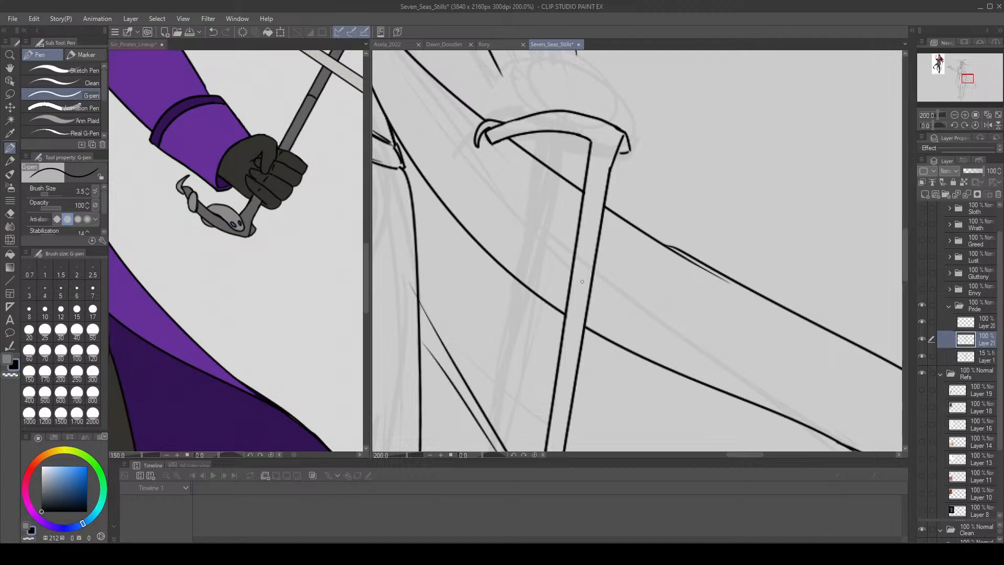
mouse_move(520, 136)
mouse_down()
mouse_move(554, 114)
mouse_move(526, 137)
mouse_move(547, 109)
mouse_move(538, 110)
mouse_up()
key(ctrl+z)
key(ctrl+z)
key(e)
key(p)
On the cane layer, ink a narrow curved band wrapped around the handle behind its hooked end, and clean up its edges.
click(976, 322)
key(ctrl+z)
key(ctrl+z)
key(ctrl+z)
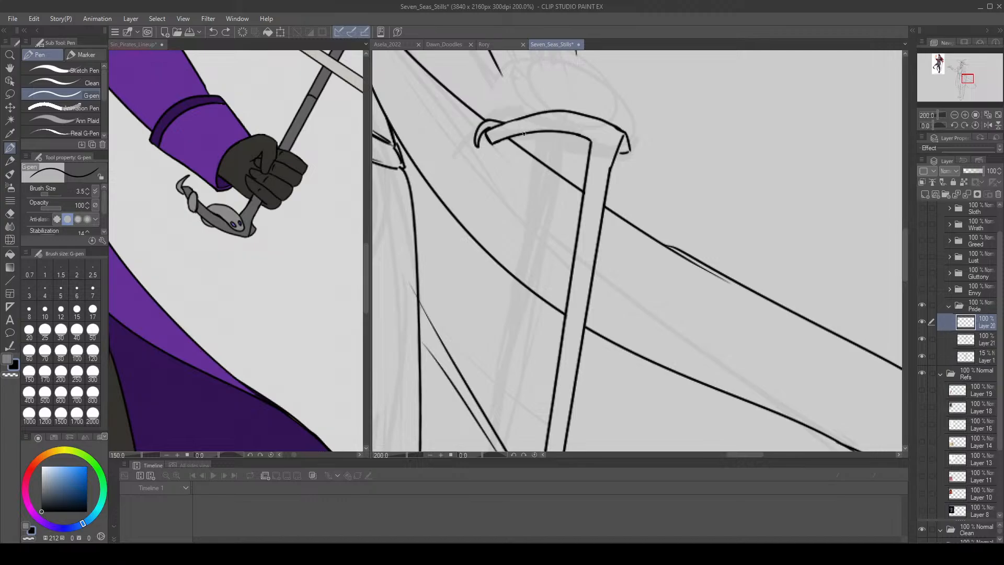
mouse_move(519, 132)
mouse_down()
mouse_move(547, 109)
mouse_move(521, 137)
mouse_move(536, 114)
mouse_up()
key(e)
key(ctrl+z)
key(p)
key(ctrl+z)
mouse_move(543, 111)
mouse_down()
mouse_move(544, 120)
mouse_move(544, 111)
mouse_up()
drag(545, 112, 532, 127)
key(e)
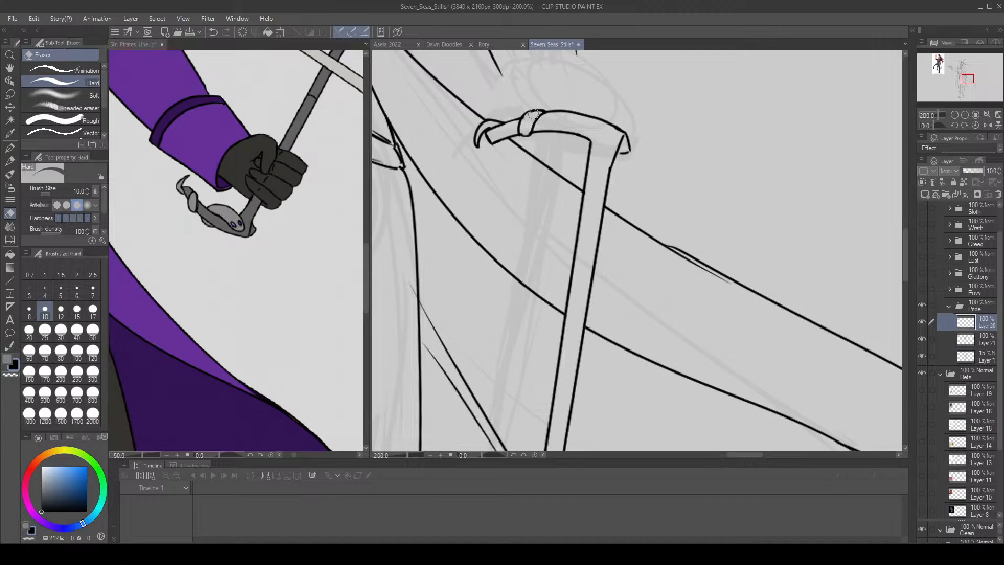
key(p)
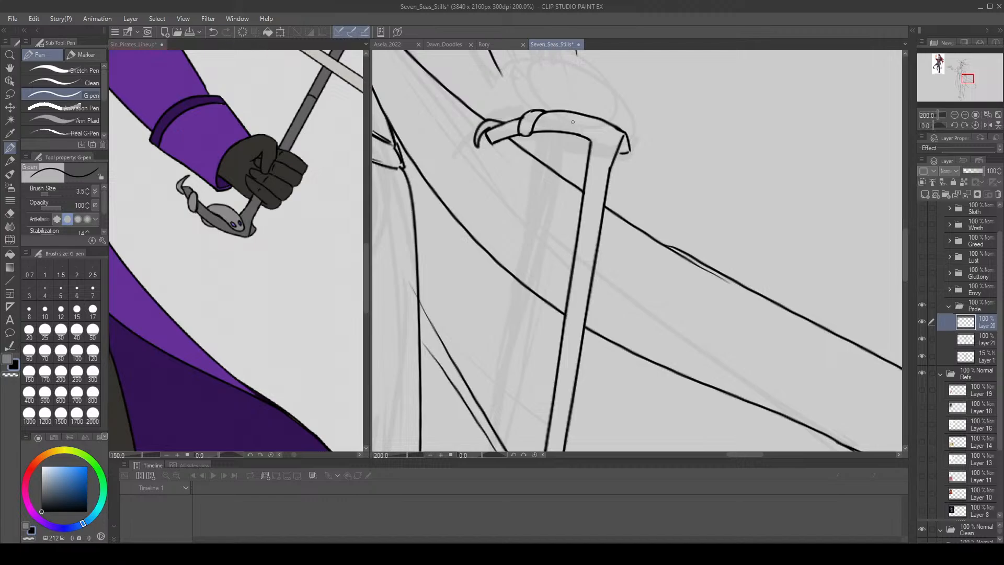
Ink a low raised bump along the handle's top edge between the wrapped band and the shaft, redrawing unsatisfactory strokes.
drag(557, 111, 580, 112)
key(ctrl+z)
mouse_move(556, 110)
mouse_down()
mouse_move(574, 111)
mouse_move(597, 137)
mouse_move(580, 128)
mouse_move(609, 140)
mouse_move(588, 127)
mouse_move(563, 135)
mouse_move(605, 136)
mouse_up()
key(ctrl+z)
key(e)
key(p)
key(ctrl+z)
key(ctrl+z)
key(ctrl+z)
key(ctrl+z)
Reshape the handle's blunt end above the shaft, and ink the pointed oval detail with its small round gems, following the colored reference.
key(e)
mouse_move(633, 139)
mouse_down()
mouse_move(620, 131)
mouse_move(611, 169)
mouse_move(622, 131)
mouse_move(614, 160)
mouse_move(627, 150)
mouse_move(614, 154)
mouse_up()
key(p)
key(e)
key(p)
key(e)
key(p)
key(ctrl+z)
key(ctrl+z)
key(e)
key(p)
key(ctrl+z)
key(ctrl+z)
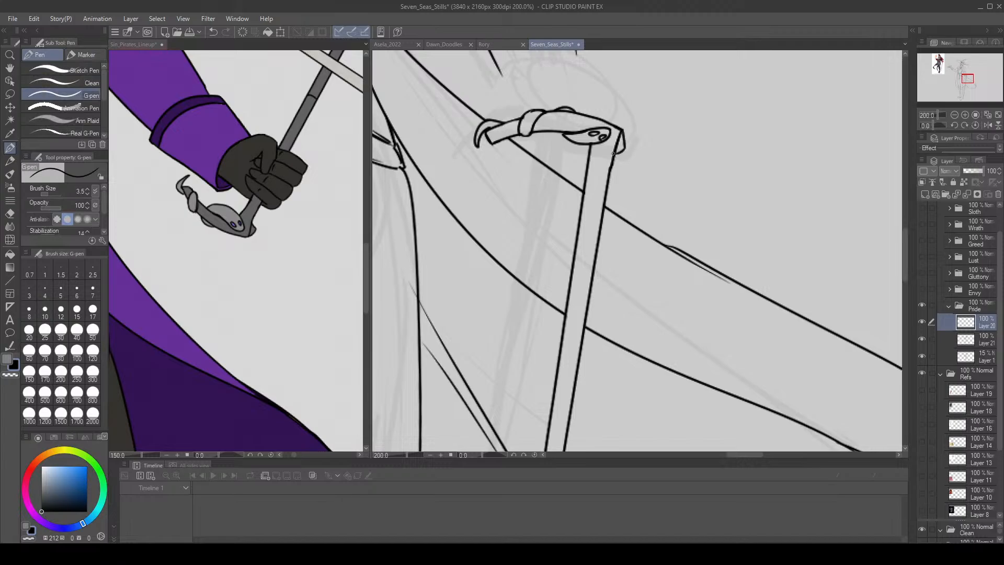
On Layer 21, erase the coat lines that cross the lower part of the cane's shaft.
click(986, 116)
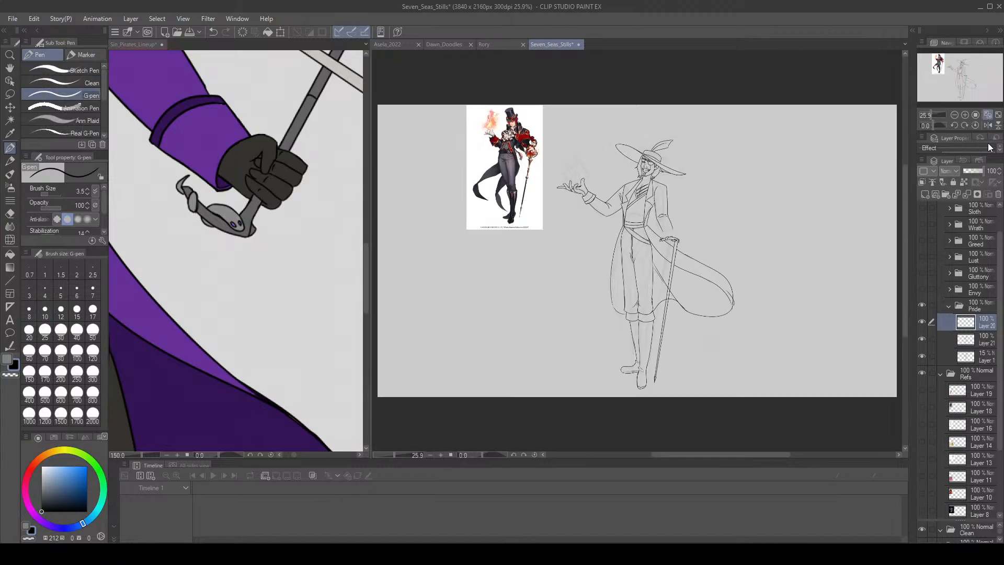
click(965, 114)
click(965, 114)
click(966, 114)
drag(960, 78, 966, 87)
click(981, 337)
key(e)
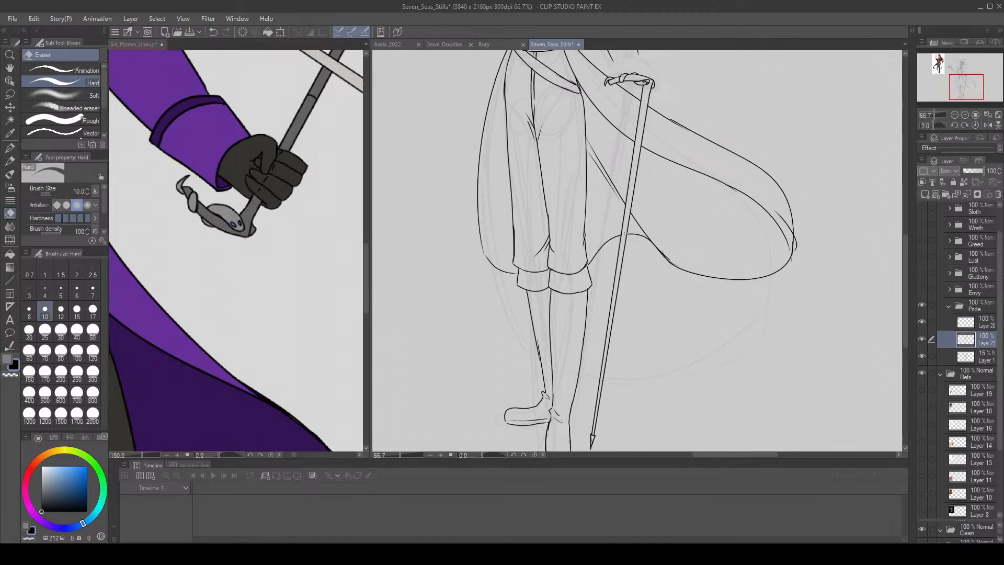
key(p)
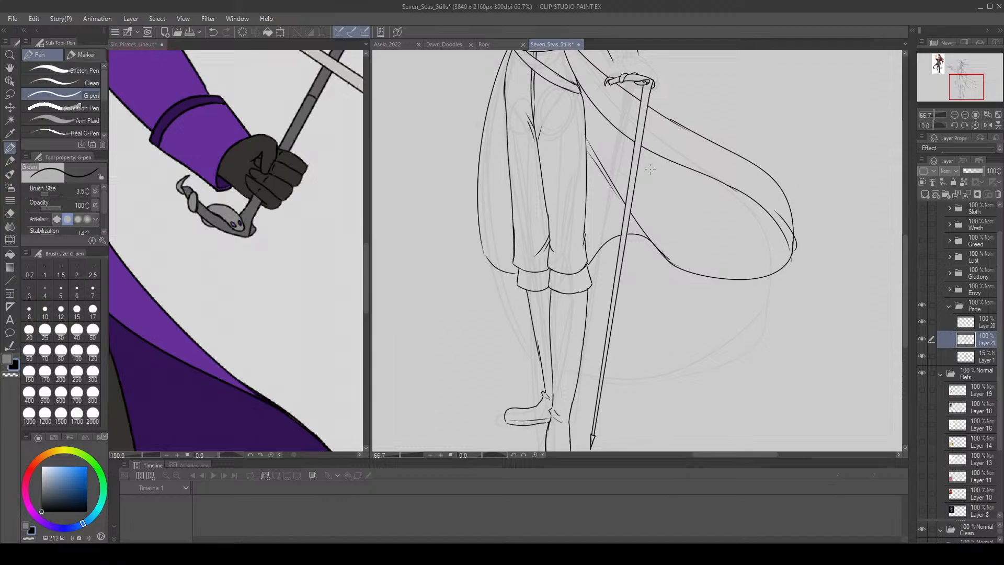
Look through the downloaded brush materials for lightning and electricity effects for the magic above the raised hand.
click(965, 115)
click(965, 115)
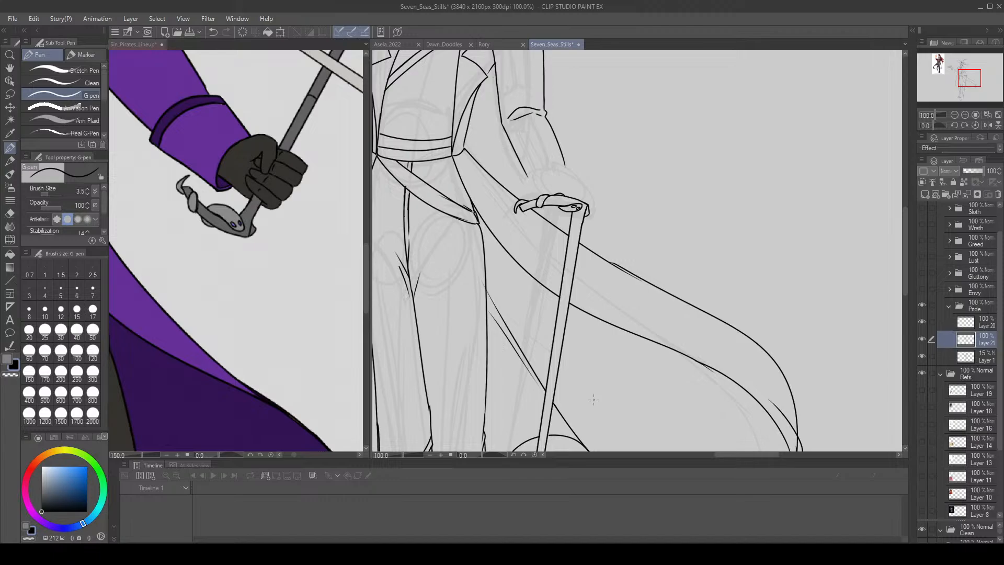
drag(968, 86, 956, 77)
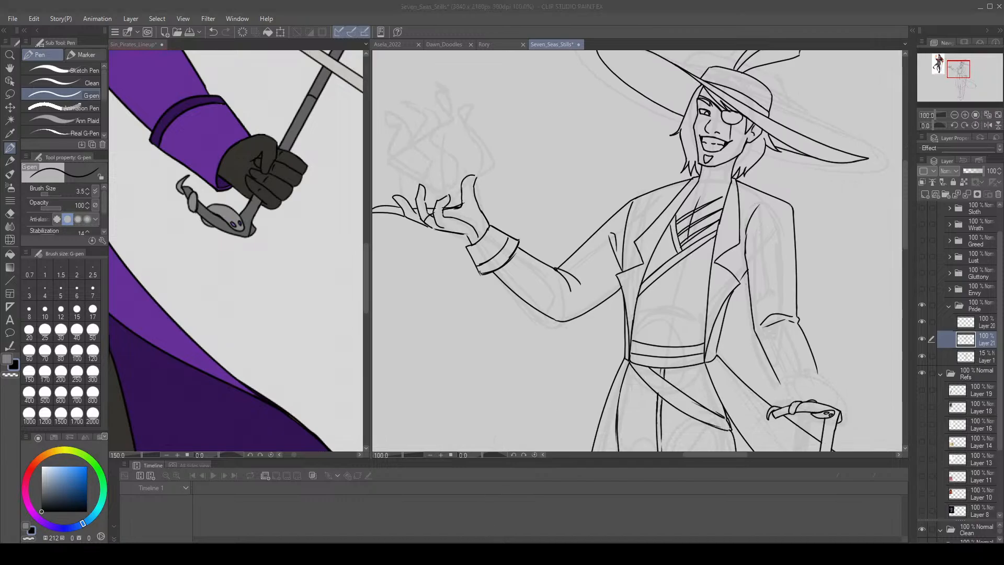
click(912, 30)
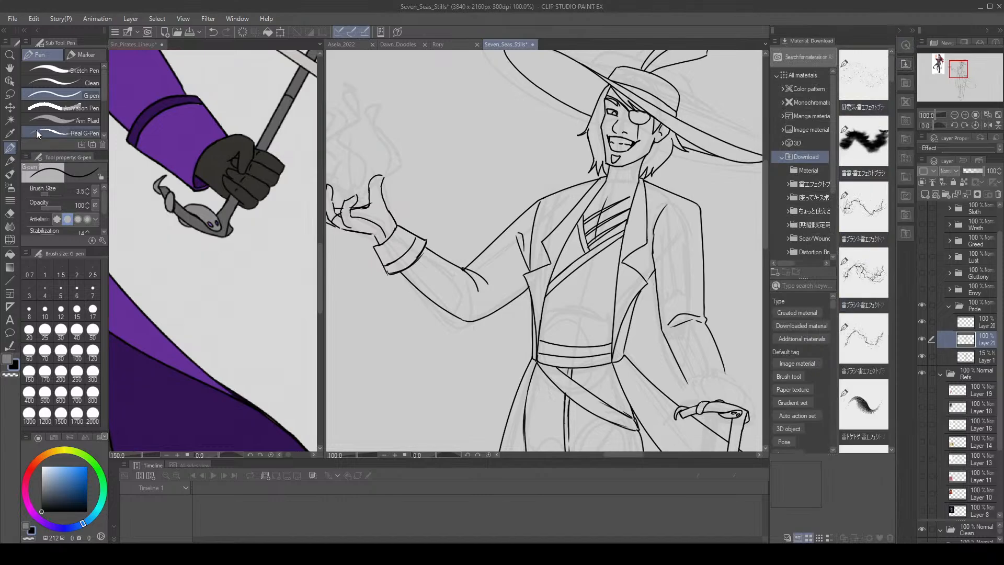
click(11, 176)
click(10, 188)
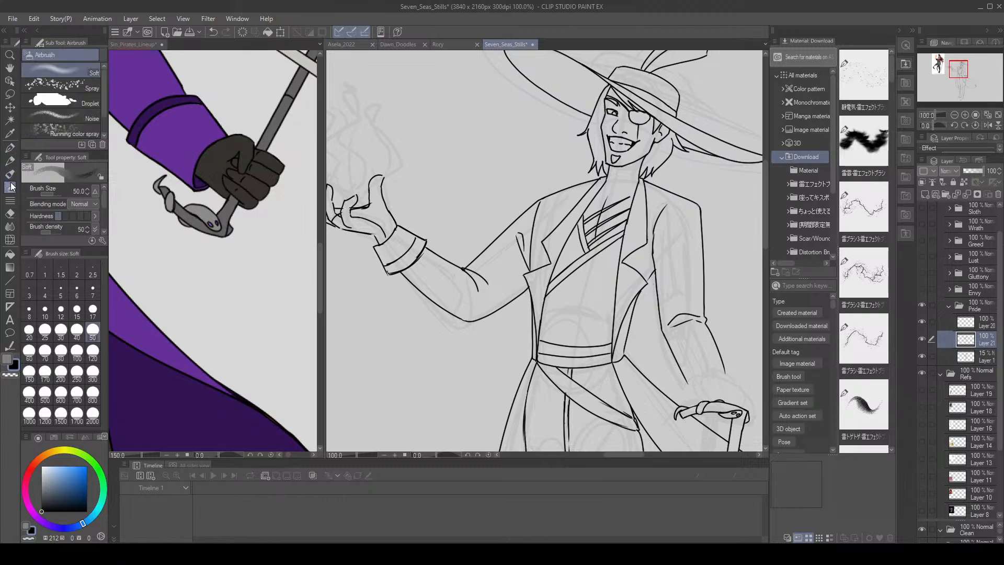
click(871, 76)
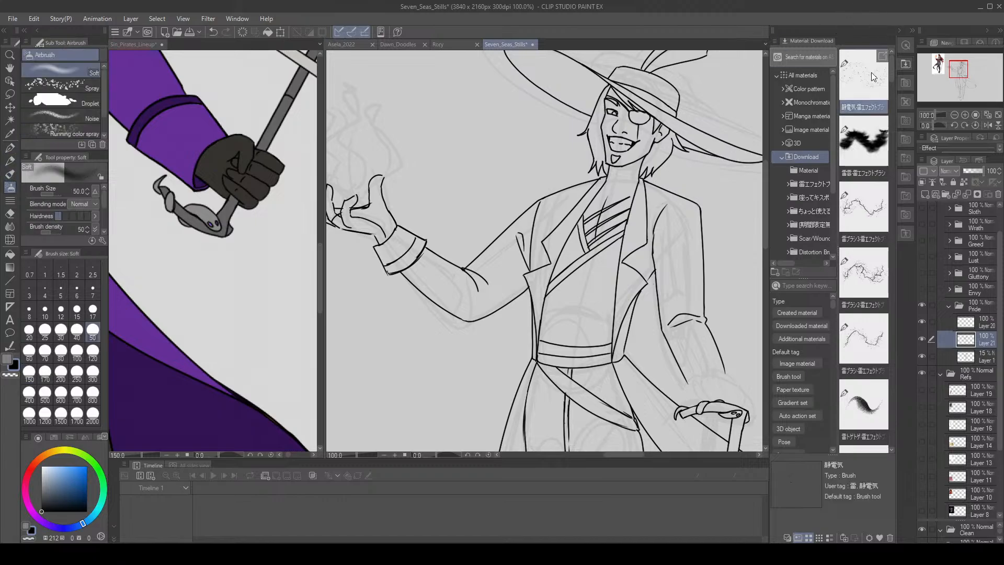
click(9, 148)
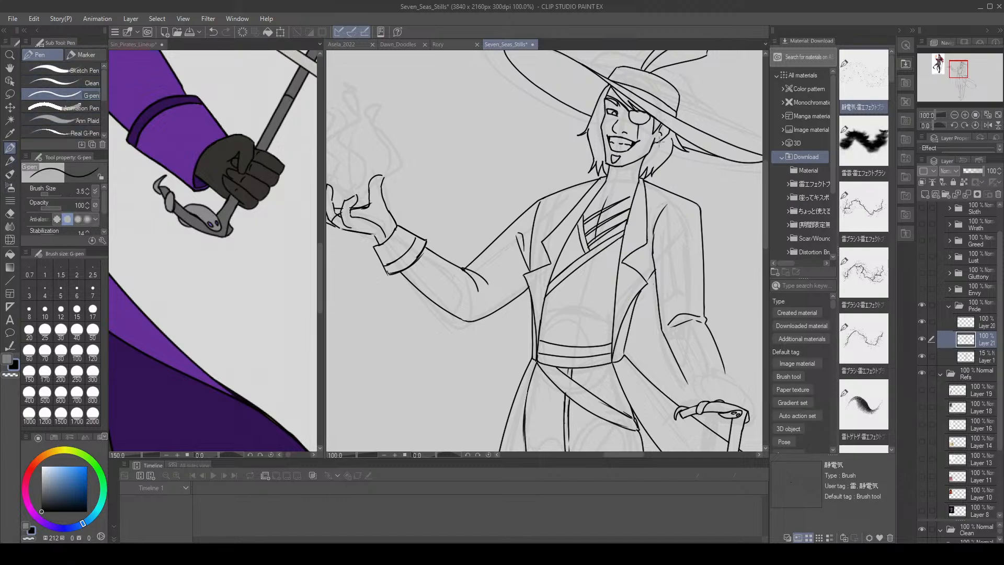
scroll(872, 327, down, 4)
scroll(871, 328, up, 1)
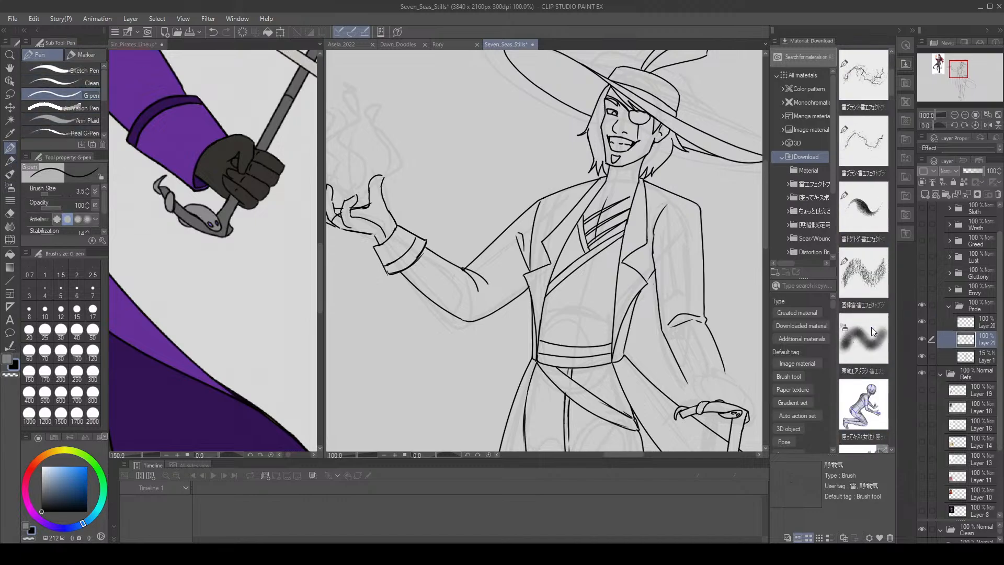
click(864, 306)
click(863, 323)
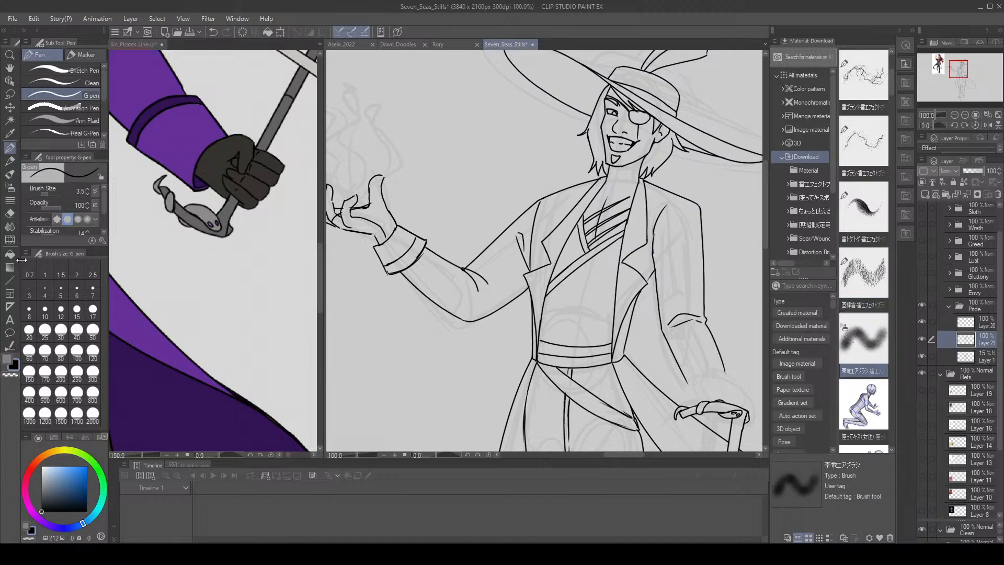
Add the downloaded lightning-effect brushes to the brush group that contains the Scar brushes and Glazing Brush.
click(10, 174)
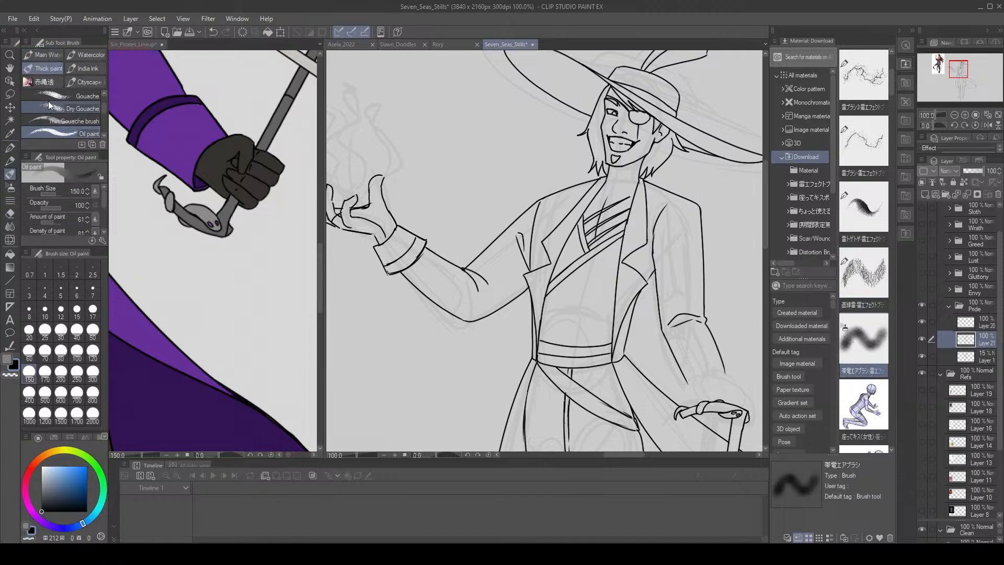
click(55, 83)
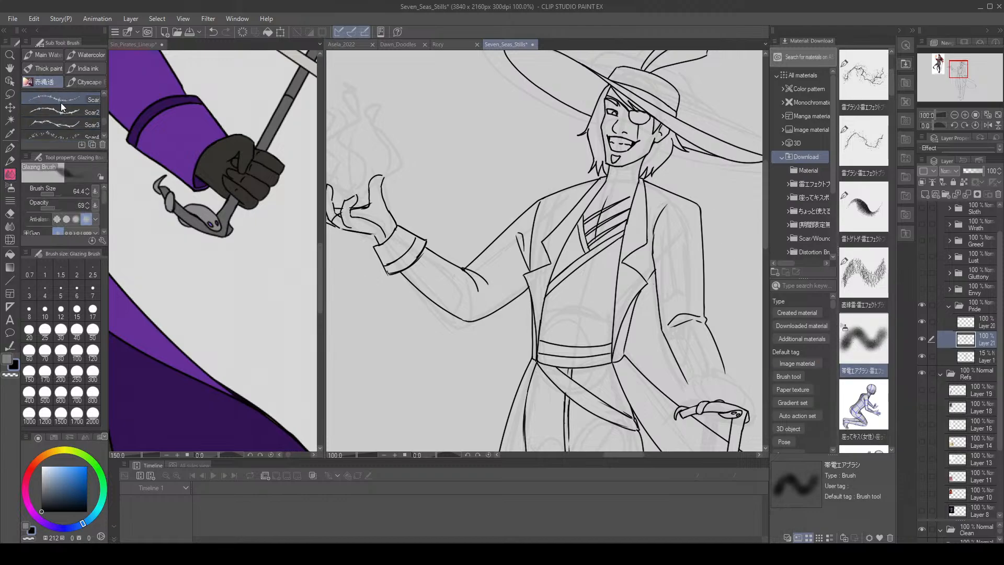
scroll(60, 102, up, 3)
scroll(61, 102, down, 1)
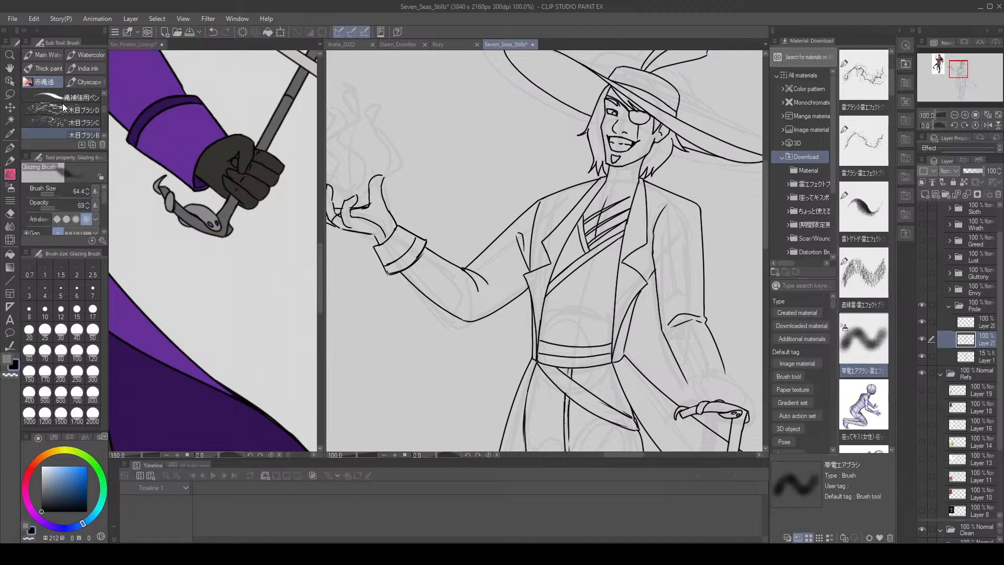
scroll(62, 102, down, 3)
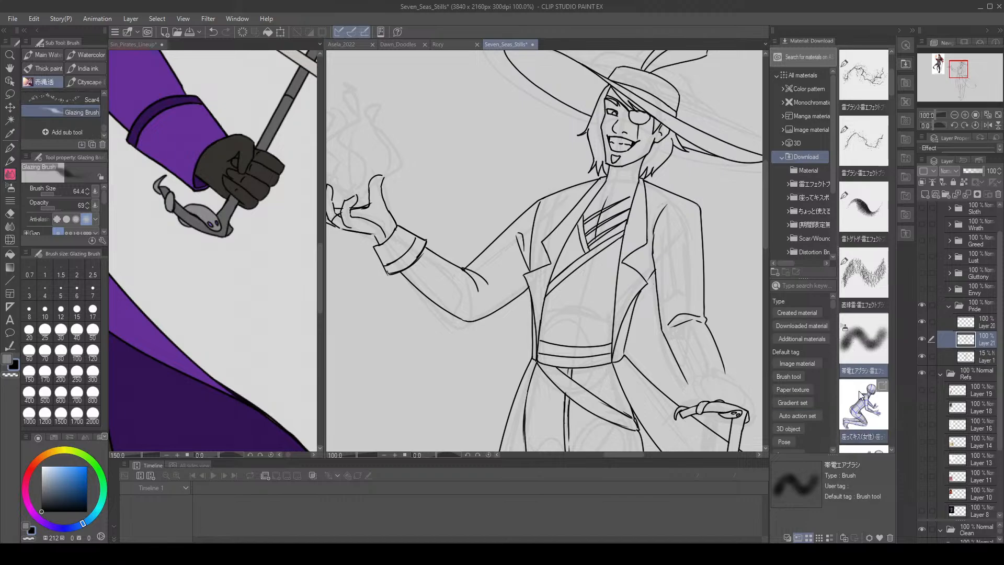
drag(109, 144, 73, 137)
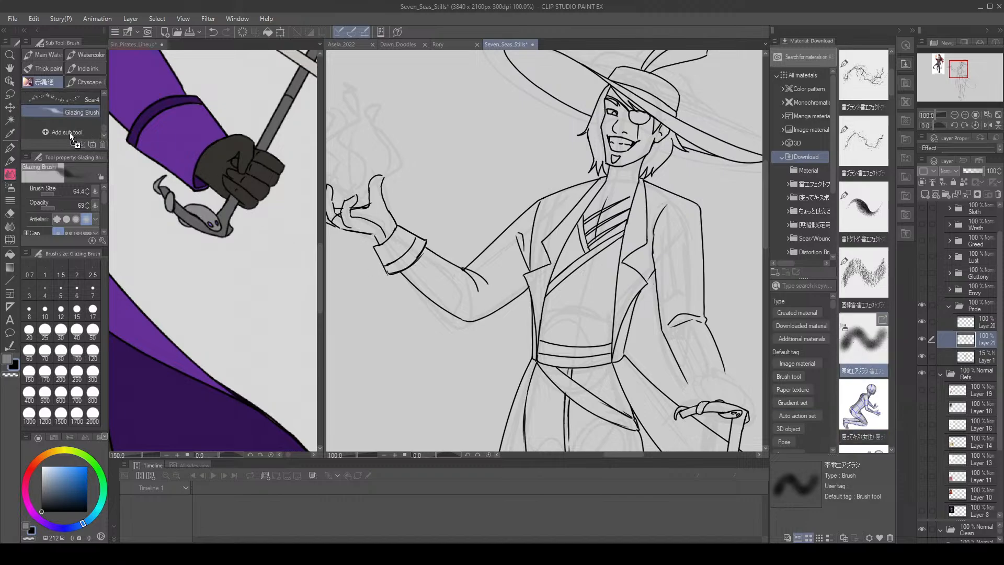
mouse_move(866, 286)
mouse_down()
mouse_move(158, 209)
mouse_move(72, 139)
mouse_up()
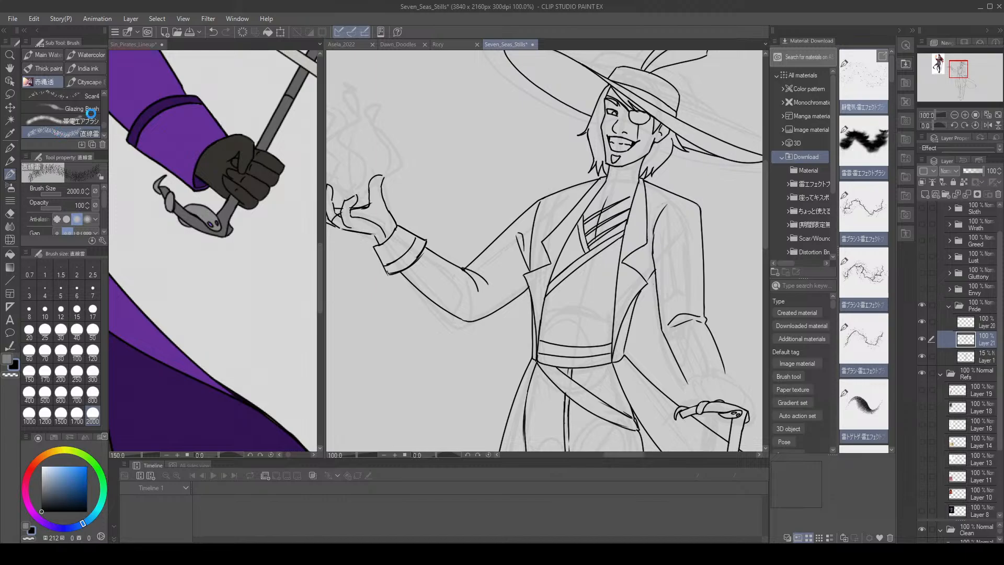
Make 雷ブラシ2 the active brush and hide the downloaded materials.
click(77, 119)
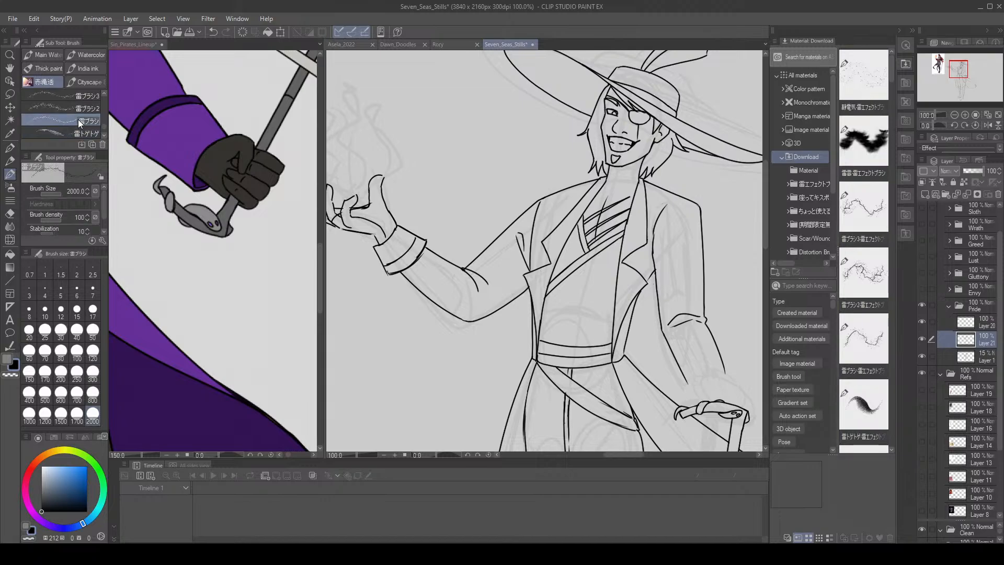
click(70, 111)
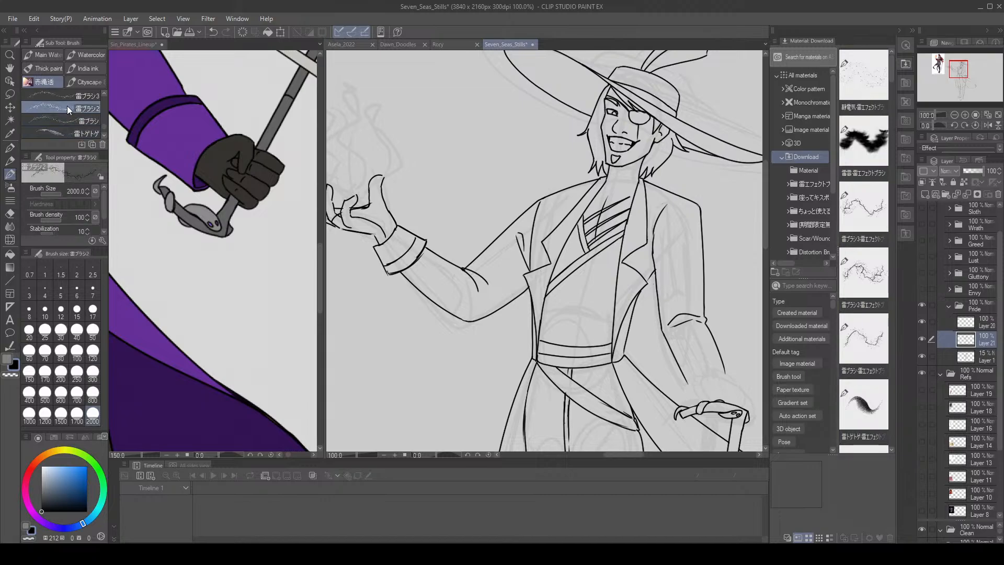
click(914, 33)
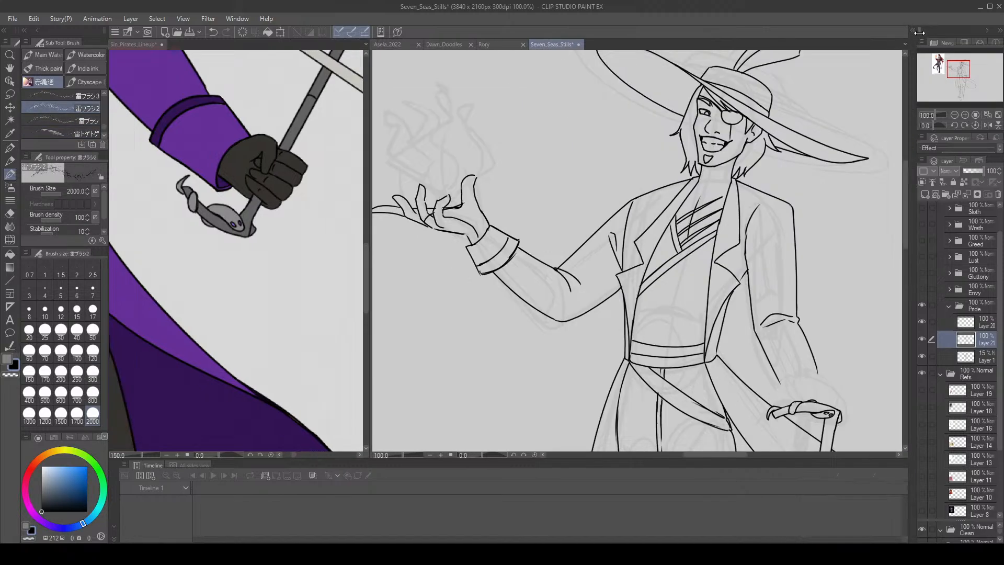
On Layer 20, set the 雷ブラシ2 lightning brush's size to 250.
click(969, 324)
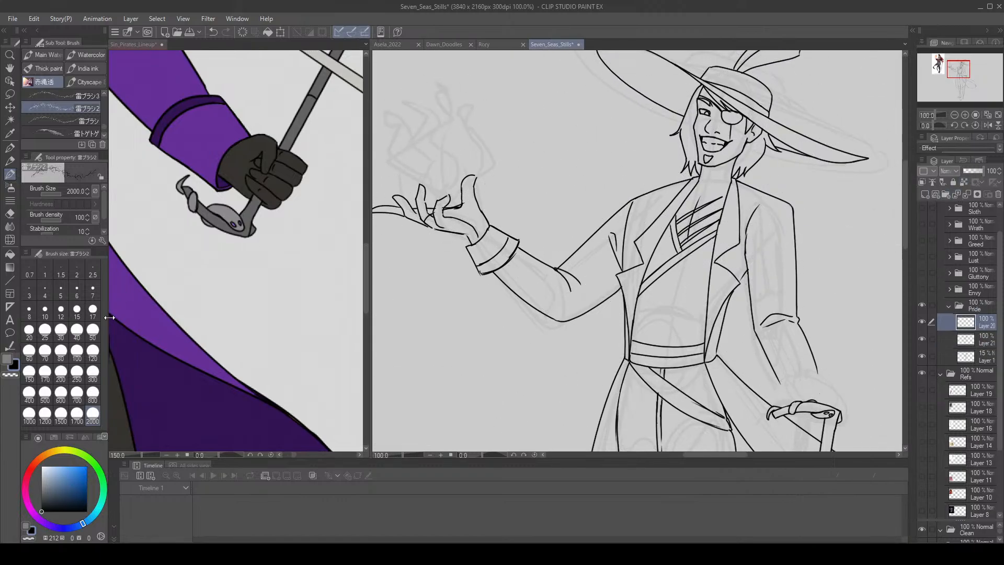
click(93, 330)
mouse_move(435, 186)
mouse_down()
mouse_move(413, 150)
mouse_move(427, 126)
mouse_move(439, 163)
mouse_up()
key(ctrl+z)
key(ctrl+z)
click(97, 373)
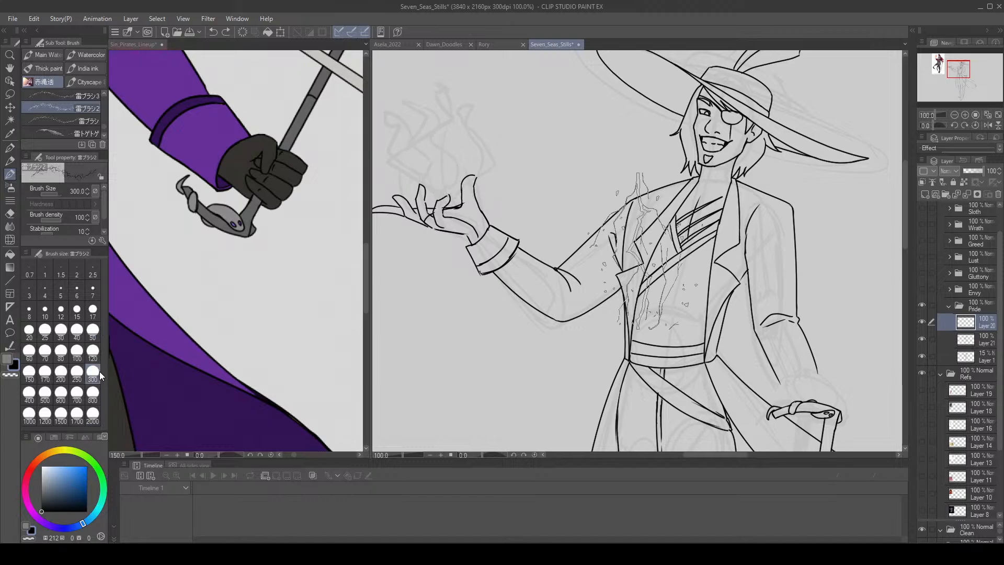
click(77, 373)
Try dark lightning strokes above the raised hand at brush size 250 and clear them from the layer.
mouse_move(434, 180)
mouse_down()
mouse_move(426, 130)
mouse_move(450, 95)
mouse_move(448, 157)
mouse_move(430, 114)
mouse_up()
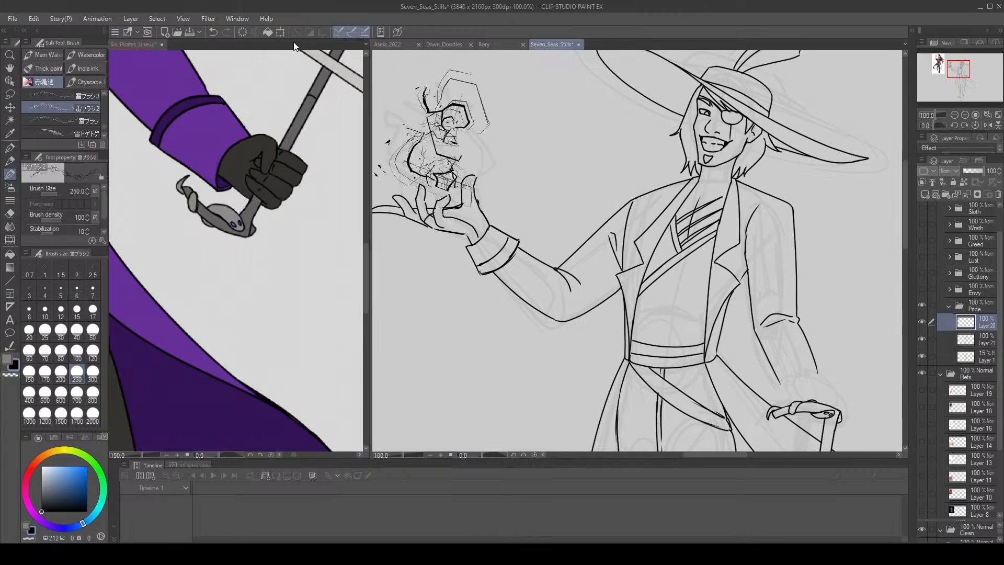
key(ctrl+z)
mouse_move(446, 173)
mouse_down()
mouse_move(438, 97)
mouse_move(406, 130)
mouse_move(487, 137)
mouse_move(510, 86)
mouse_move(405, 112)
mouse_up()
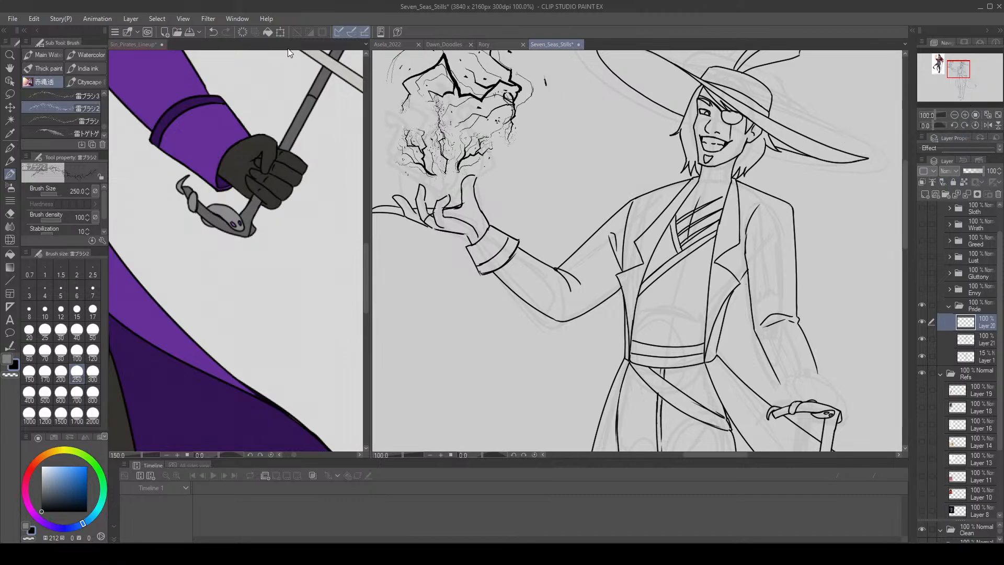
click(245, 30)
Paint bright yellow lightning above the raised hand and shift it slightly down and left towards the palm.
click(7, 359)
click(66, 449)
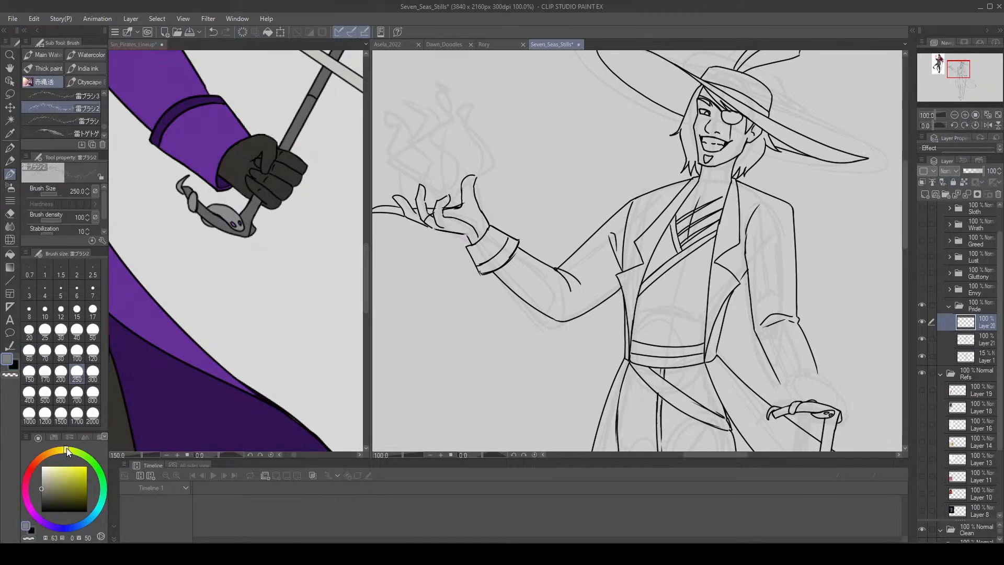
drag(79, 473, 87, 466)
mouse_move(447, 141)
mouse_down()
mouse_move(408, 131)
mouse_move(434, 94)
mouse_move(460, 157)
mouse_move(476, 104)
mouse_up()
drag(905, 227, 905, 214)
key(ctrl+z)
mouse_move(430, 229)
mouse_down()
mouse_move(405, 137)
mouse_move(434, 222)
mouse_move(476, 148)
mouse_up()
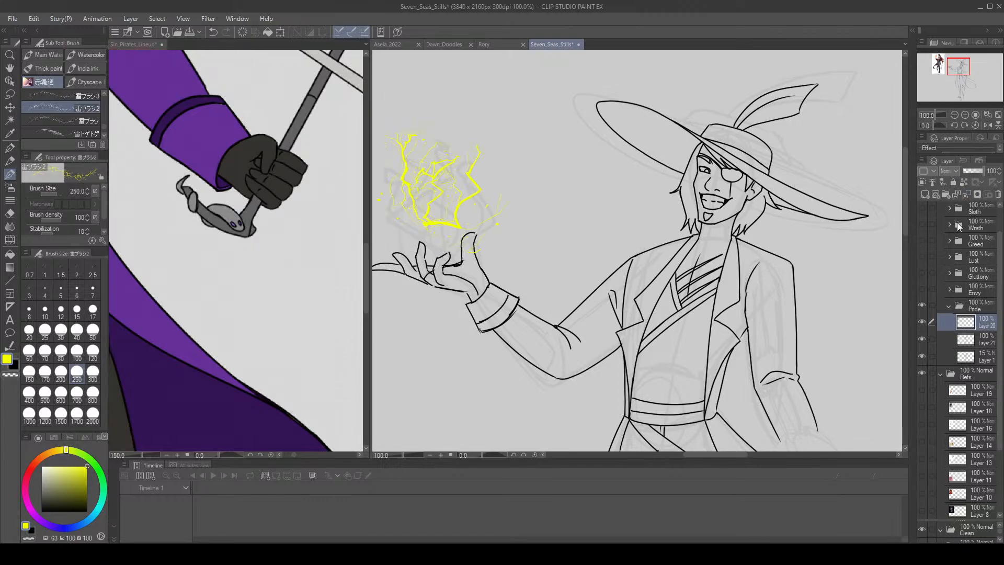
click(12, 107)
drag(484, 195, 476, 204)
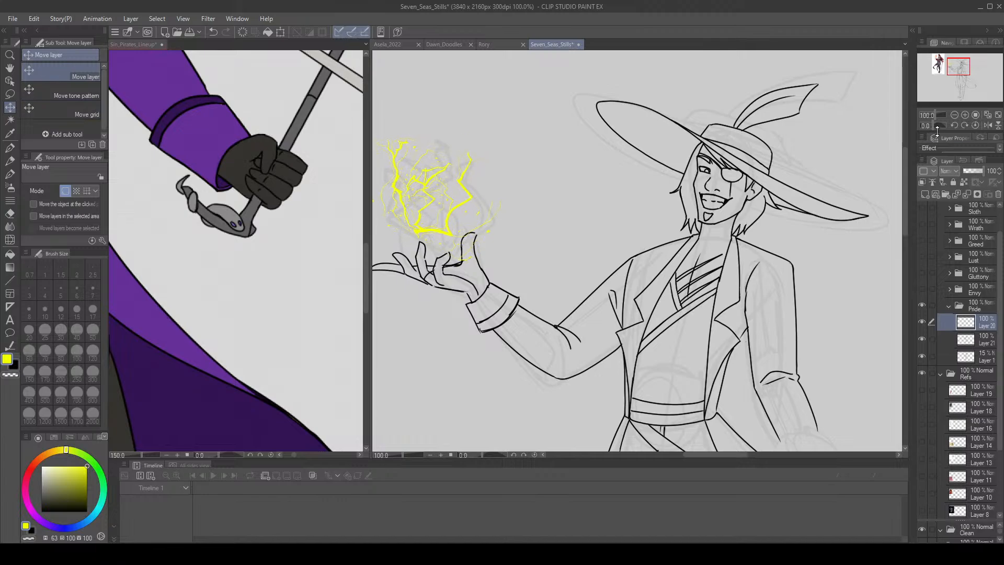
Switch to the G-pen with the black drawing colour for inking the hand on the cane.
click(974, 126)
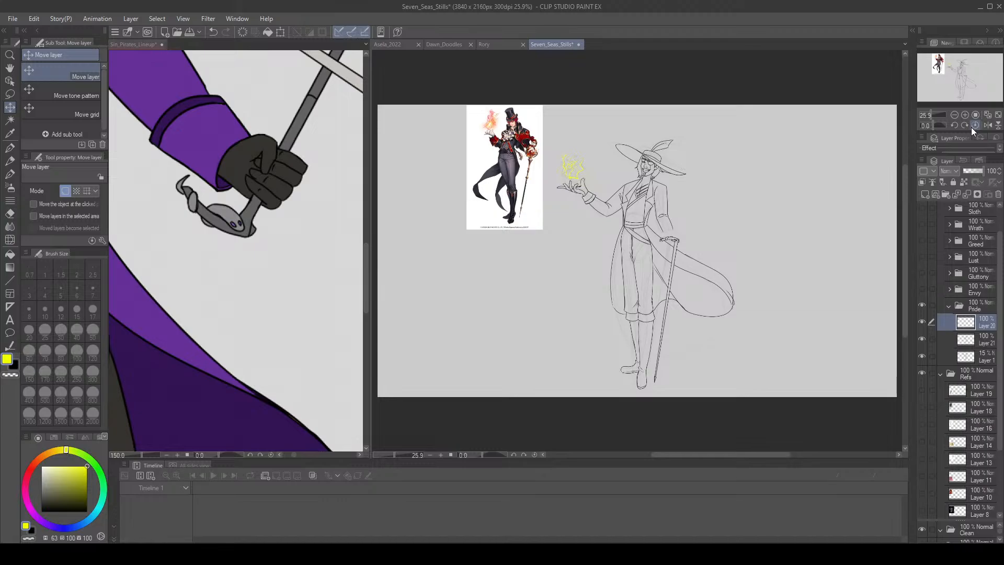
click(964, 116)
click(965, 115)
click(965, 115)
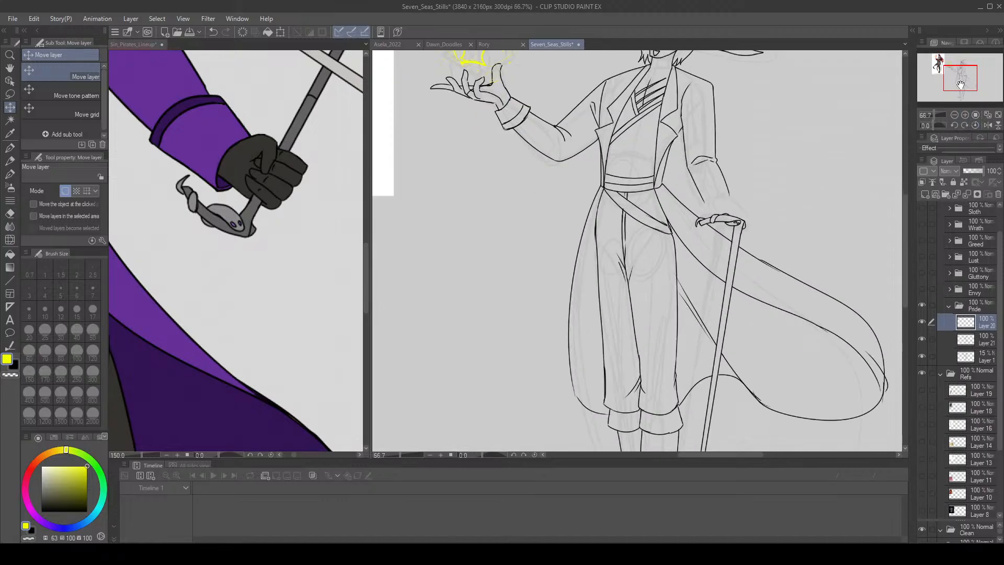
drag(962, 79, 960, 70)
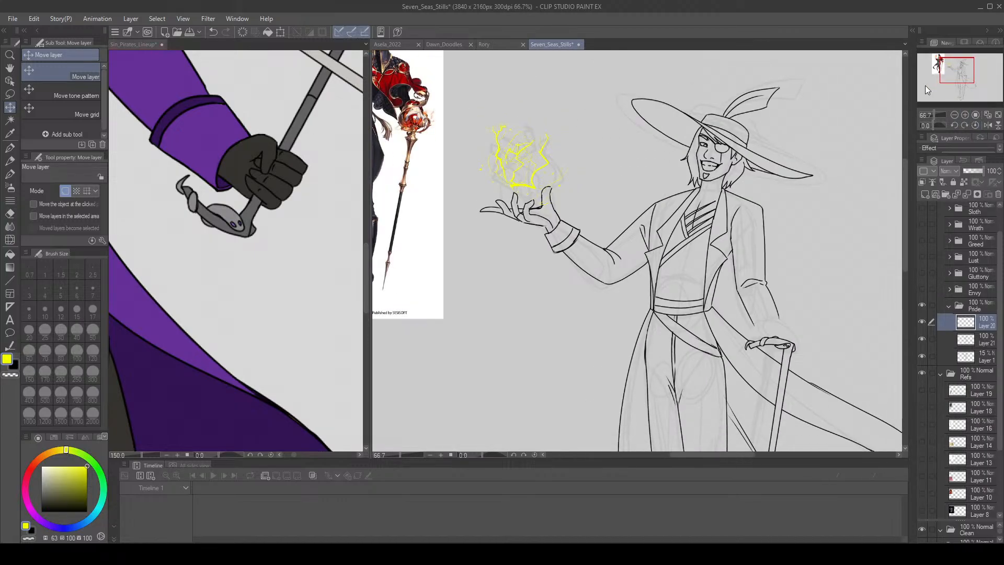
click(15, 364)
click(13, 150)
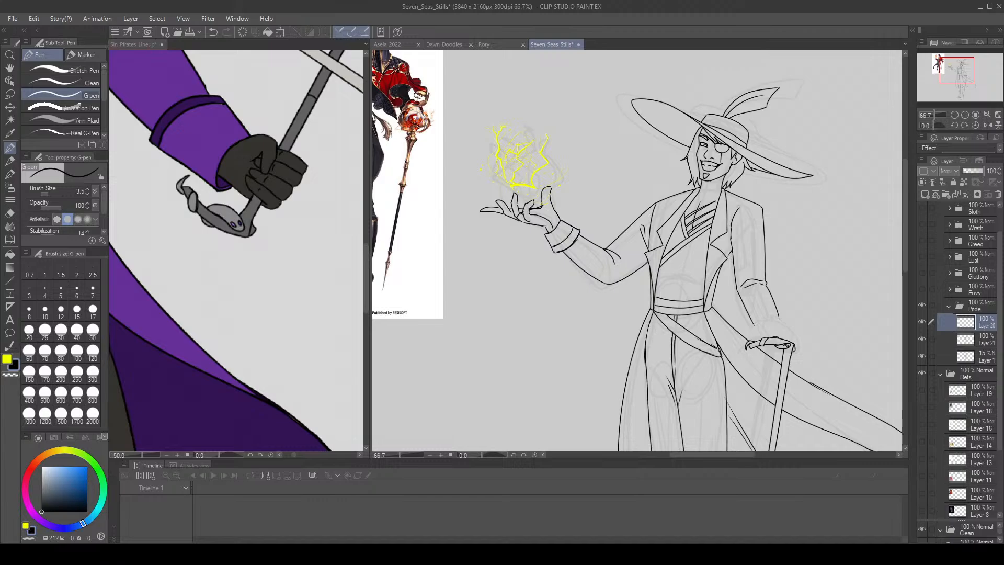
mouse_move(961, 75)
mouse_down()
mouse_move(963, 89)
mouse_move(970, 83)
mouse_move(953, 72)
mouse_move(966, 85)
mouse_up()
click(965, 115)
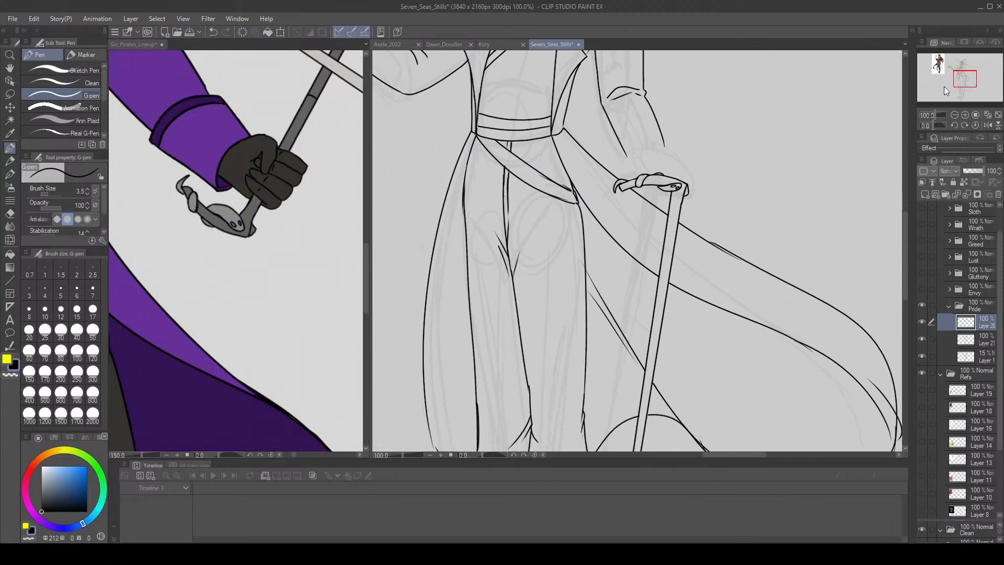
Try to ink the hand resting on the cane's handle on Layer 20, and erase the attempt.
mouse_move(637, 172)
mouse_down()
mouse_move(635, 156)
mouse_move(663, 151)
mouse_move(678, 172)
mouse_up()
drag(667, 153, 680, 181)
key(ctrl+z)
key(ctrl+z)
key(e)
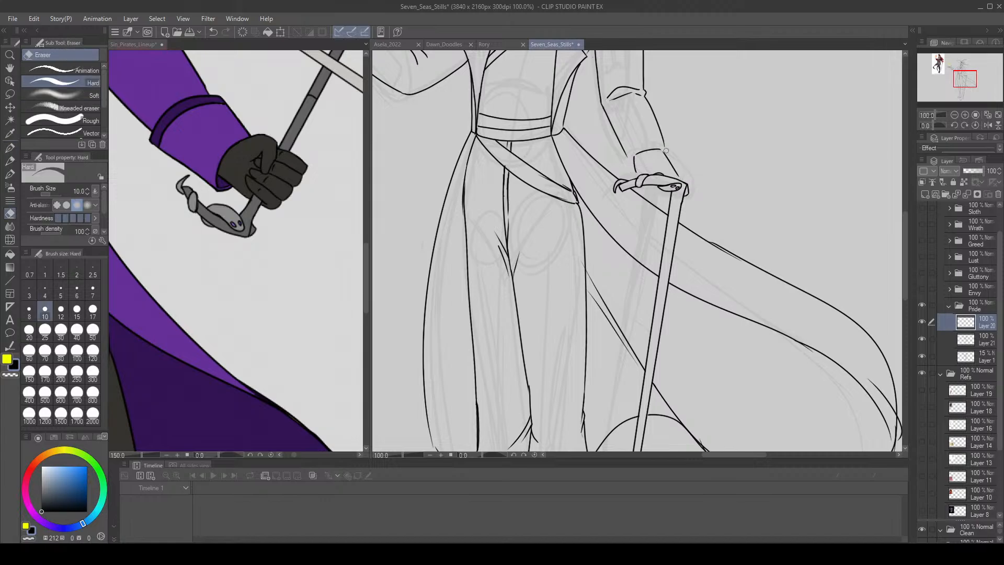
key(p)
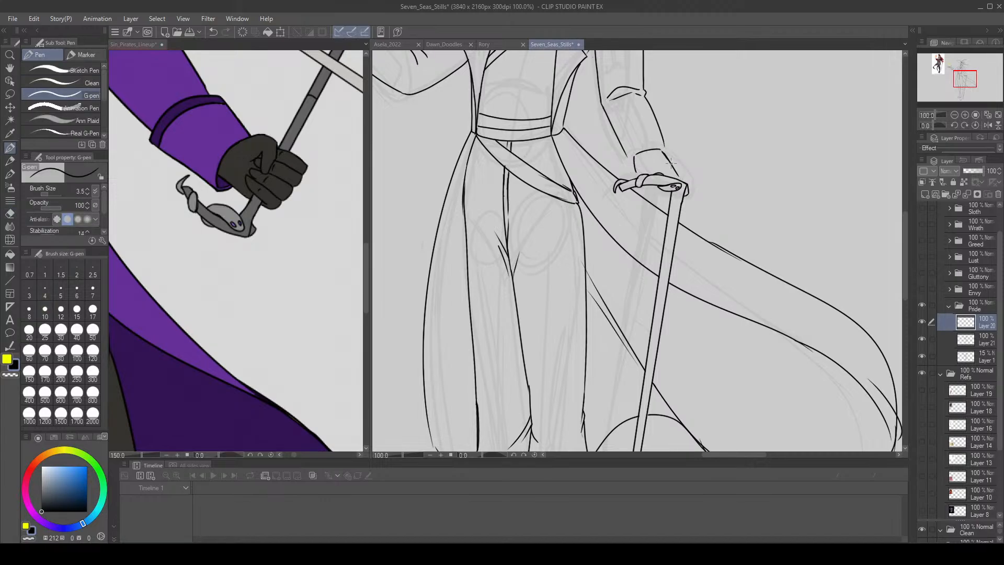
mouse_move(967, 85)
mouse_down()
mouse_move(940, 71)
mouse_move(962, 88)
mouse_up()
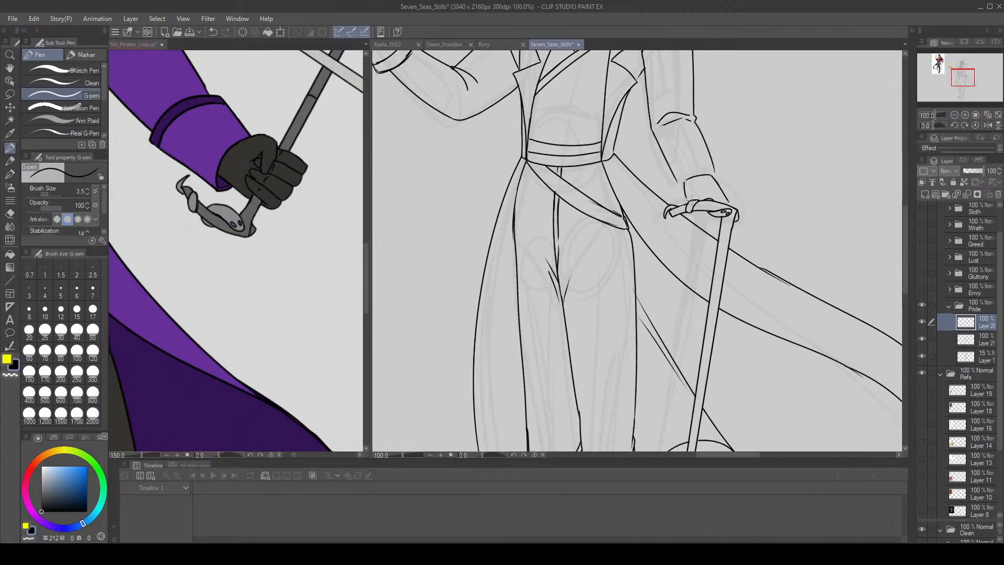
mouse_move(691, 200)
mouse_down()
mouse_move(701, 190)
mouse_move(713, 203)
mouse_move(706, 194)
mouse_move(708, 214)
mouse_move(695, 213)
mouse_up()
key(ctrl+z)
key(ctrl+z)
key(e)
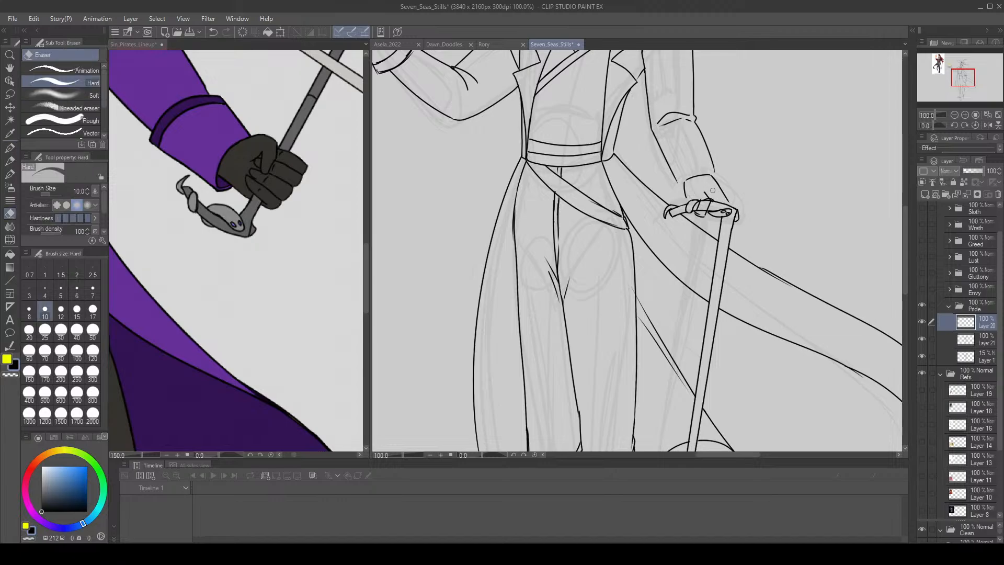
mouse_move(686, 198)
mouse_down()
mouse_move(691, 178)
mouse_move(722, 195)
mouse_move(703, 195)
mouse_up()
key(p)
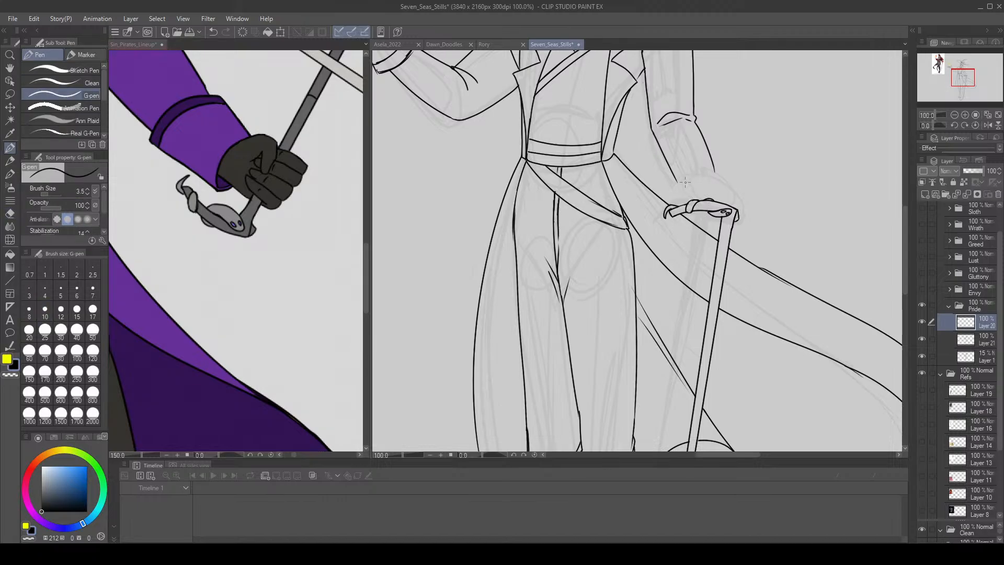
mouse_move(685, 182)
mouse_down()
mouse_move(695, 203)
mouse_move(683, 194)
mouse_move(702, 208)
mouse_up()
key(ctrl+z)
Ink the hand with its fingers wrapped around the cane's handle and nudge it slightly down and right.
mouse_move(962, 78)
mouse_down()
mouse_move(942, 65)
mouse_move(968, 74)
mouse_up()
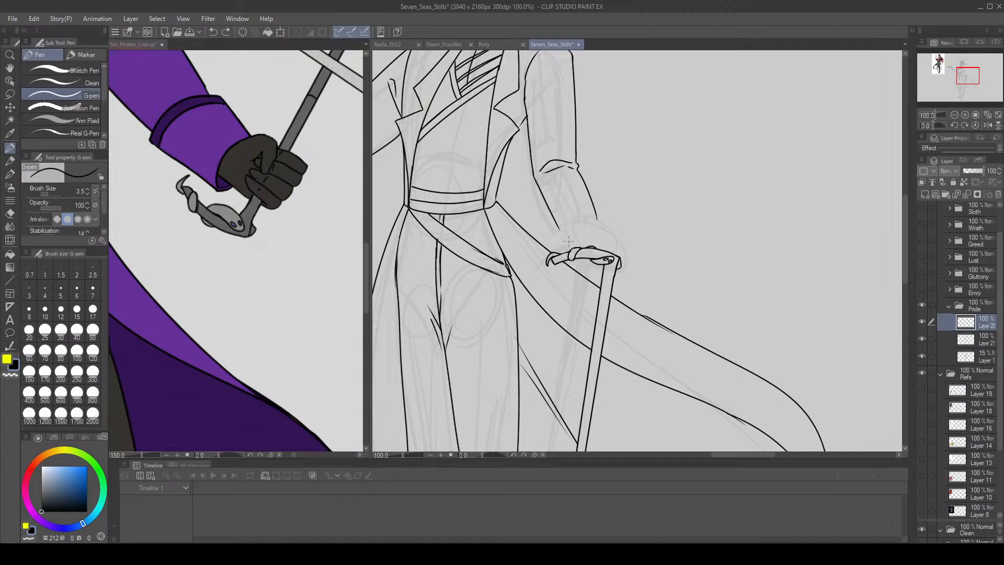
mouse_move(570, 239)
mouse_down()
mouse_move(591, 246)
mouse_move(578, 232)
mouse_move(586, 247)
mouse_move(579, 264)
mouse_move(577, 248)
mouse_move(555, 243)
mouse_up()
key(ctrl+z)
key(ctrl+z)
key(ctrl+z)
key(ctrl+z)
key(ctrl+z)
key(ctrl+z)
drag(557, 230, 565, 240)
key(ctrl+z)
mouse_move(582, 235)
mouse_down()
mouse_move(593, 234)
mouse_move(591, 264)
mouse_move(609, 249)
mouse_move(601, 267)
mouse_move(621, 244)
mouse_move(620, 256)
mouse_move(611, 238)
mouse_move(627, 257)
mouse_move(615, 246)
mouse_up()
key(ctrl+z)
key(ctrl+z)
key(ctrl+z)
key(ctrl+z)
key(ctrl+z)
key(ctrl+z)
key(ctrl+z)
key(ctrl+z)
drag(565, 260, 601, 272)
key(ctrl+z)
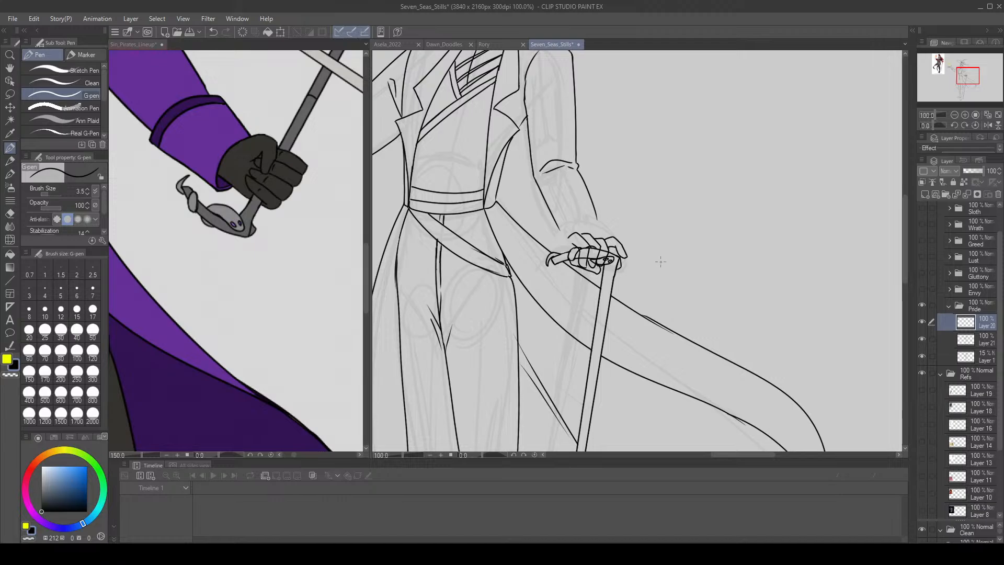
click(10, 107)
drag(616, 242, 620, 247)
Ink the sleeve's cuff around the wrist above the hand holding the cane.
key(e)
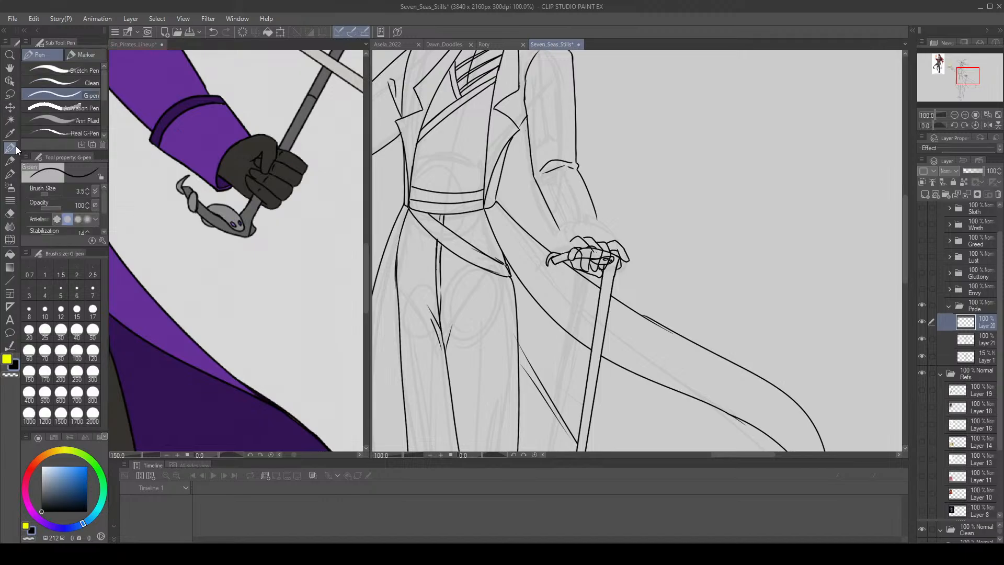
key(p)
mouse_move(560, 252)
mouse_down()
mouse_move(576, 240)
mouse_move(557, 238)
mouse_move(594, 230)
mouse_move(565, 252)
mouse_move(552, 235)
mouse_move(607, 231)
mouse_move(598, 220)
mouse_move(566, 226)
mouse_up()
key(ctrl+z)
key(ctrl+z)
key(ctrl+z)
key(ctrl+z)
key(ctrl+z)
drag(566, 226, 602, 230)
key(ctrl+z)
key(ctrl+z)
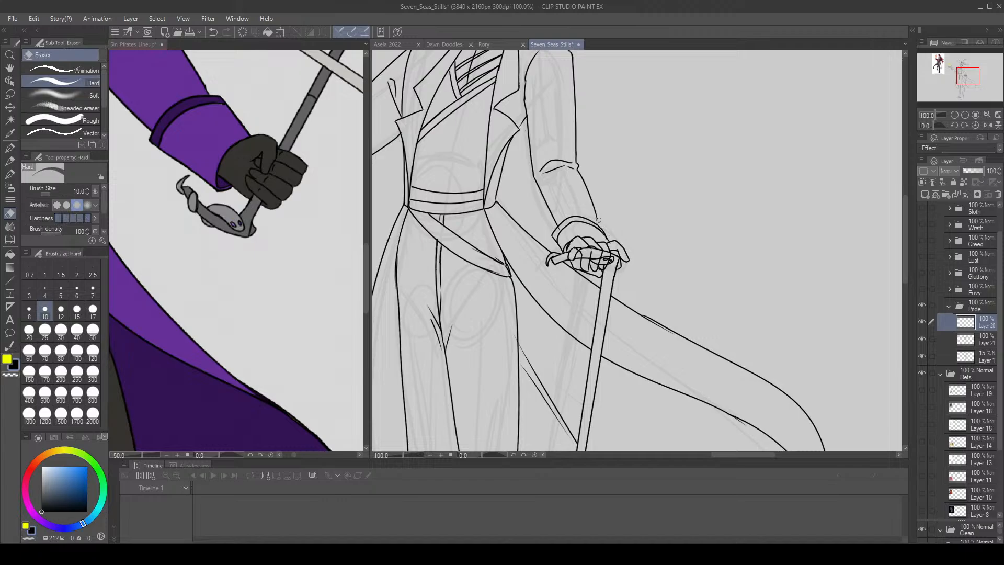
Extend the forearm's outlines to meet the cuff and clean up the lines where they join.
key(p)
key(ctrl+z)
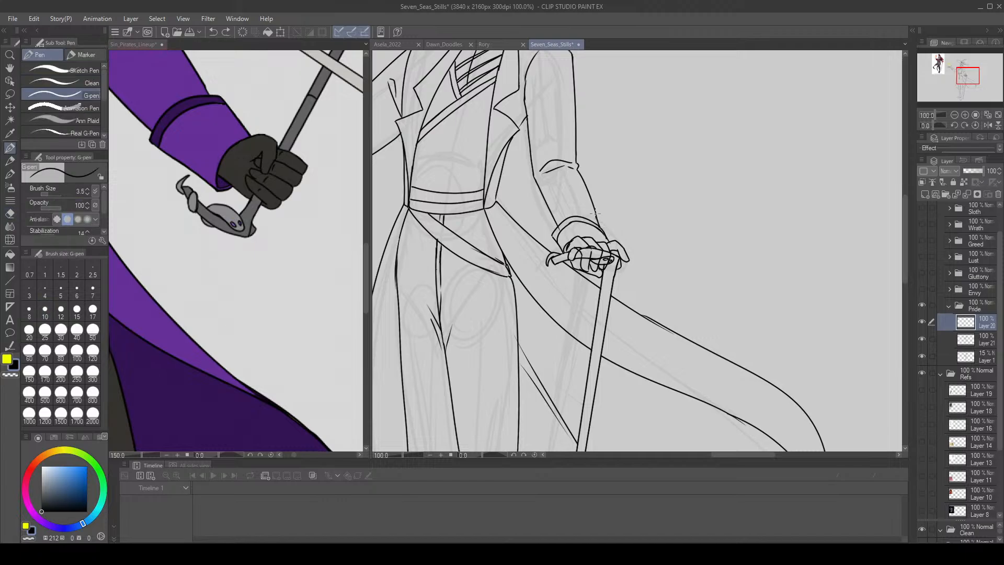
key(e)
mouse_move(593, 209)
mouse_down()
mouse_move(613, 242)
mouse_move(563, 254)
mouse_move(560, 244)
mouse_move(565, 255)
mouse_move(554, 232)
mouse_move(563, 233)
mouse_up()
key(p)
key(e)
key(p)
key(ctrl+z)
key(ctrl+z)
key(ctrl+z)
On Layer 21, erase the cane handle's lines that show through the gripping fingers.
click(981, 337)
key(e)
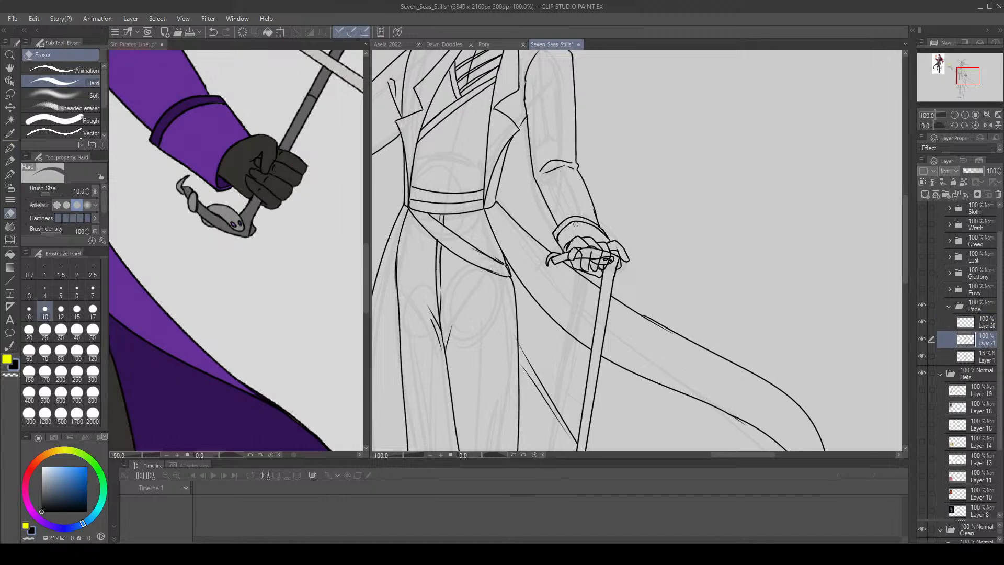
key(p)
key(e)
mouse_move(587, 250)
mouse_down()
mouse_move(607, 253)
mouse_move(597, 262)
mouse_up()
key(p)
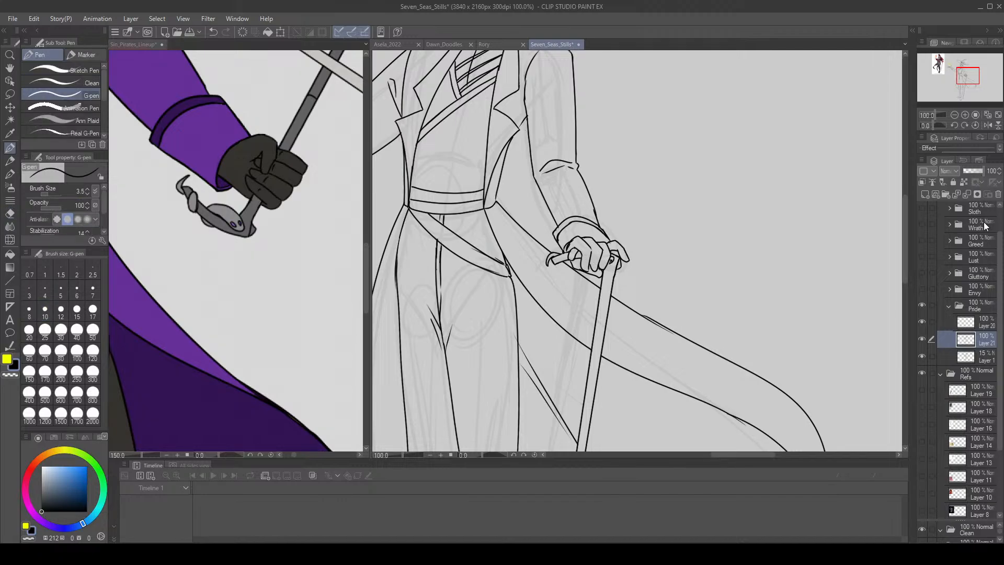
Merge Layer 20 with the line art on Layer 21 beneath it.
click(988, 115)
click(989, 330)
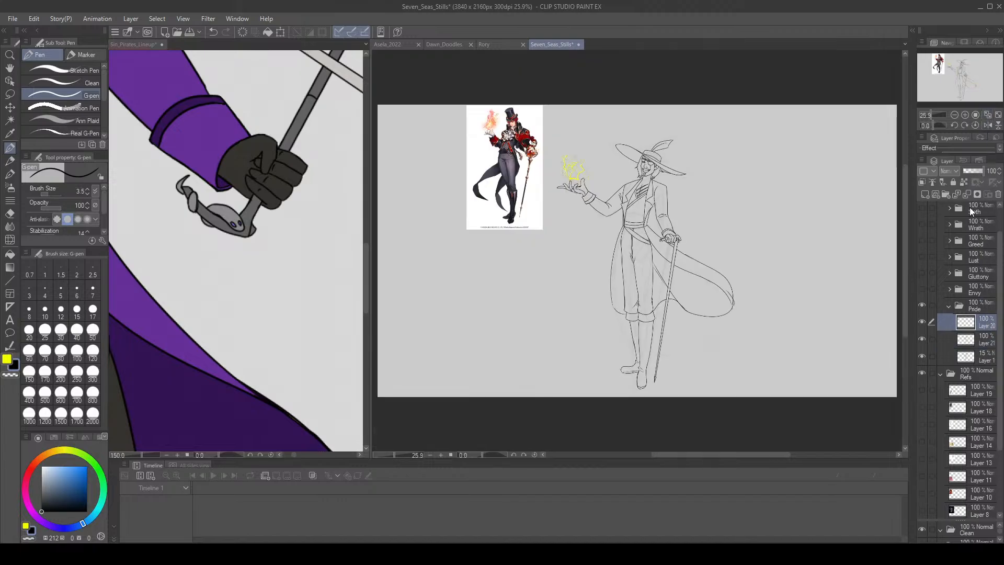
click(967, 194)
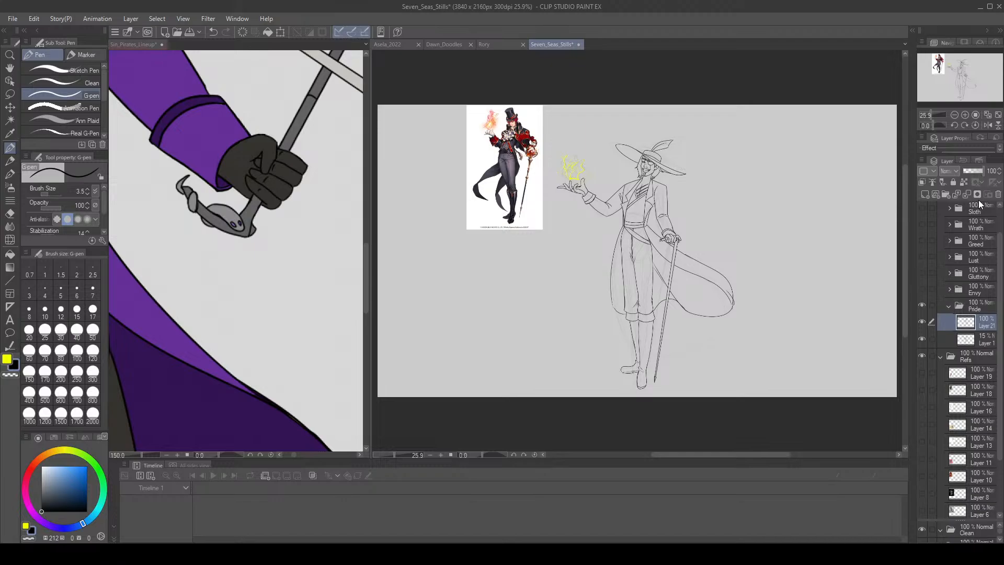
Hide the top-hat character reference on Layer 4 and Pride's faint 15% sketch layer.
scroll(942, 476, down, 2)
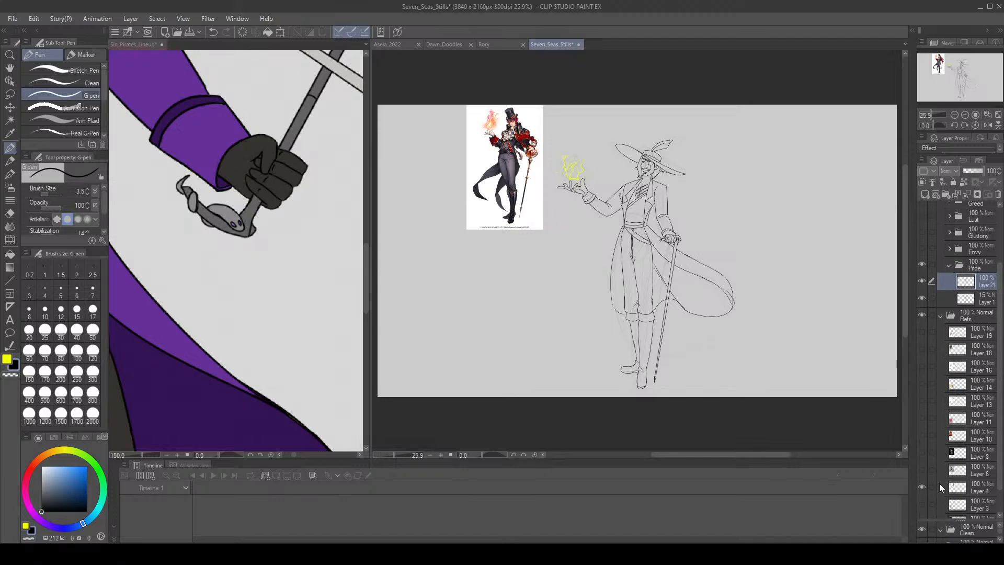
click(927, 488)
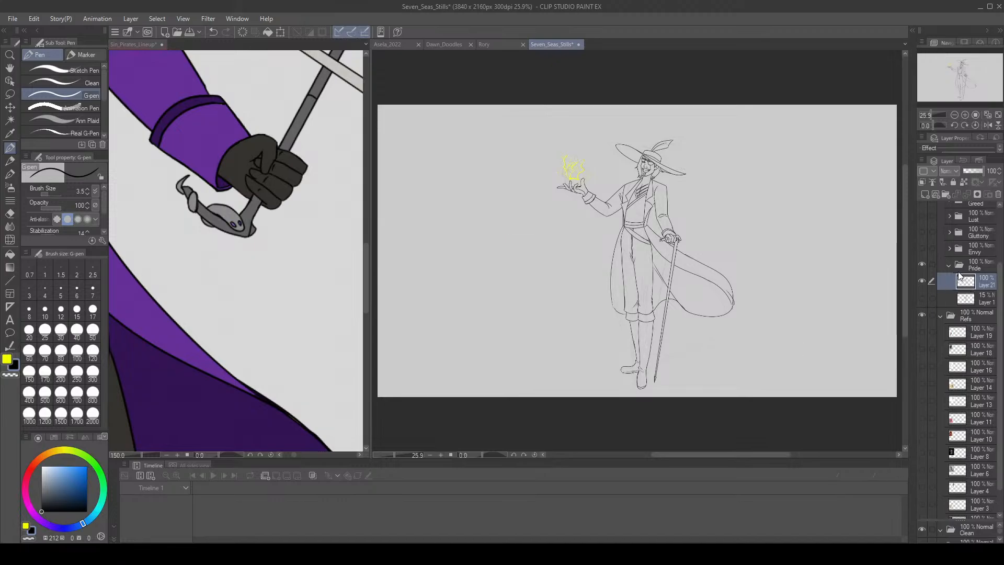
scroll(649, 208, up, 2)
click(990, 114)
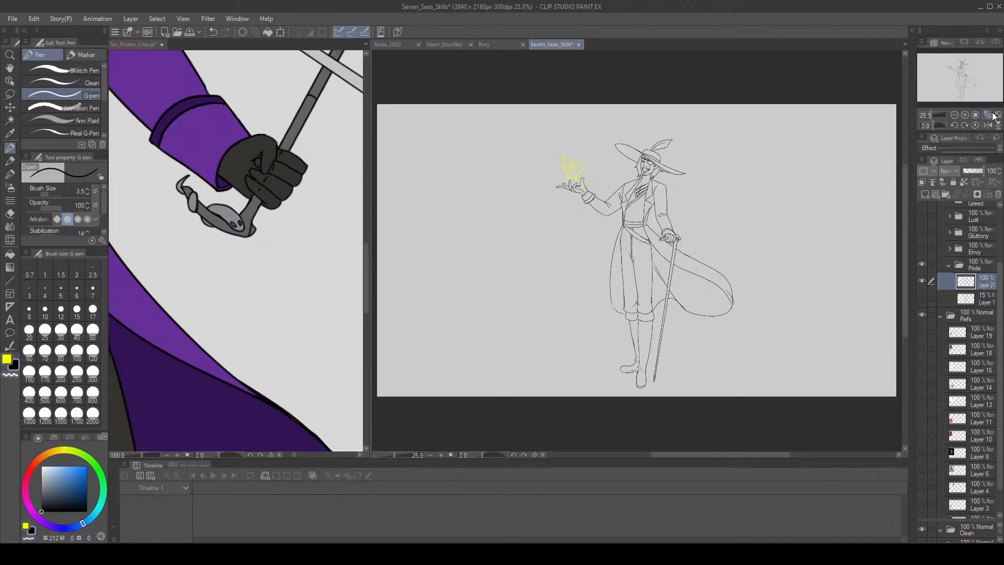
click(281, 32)
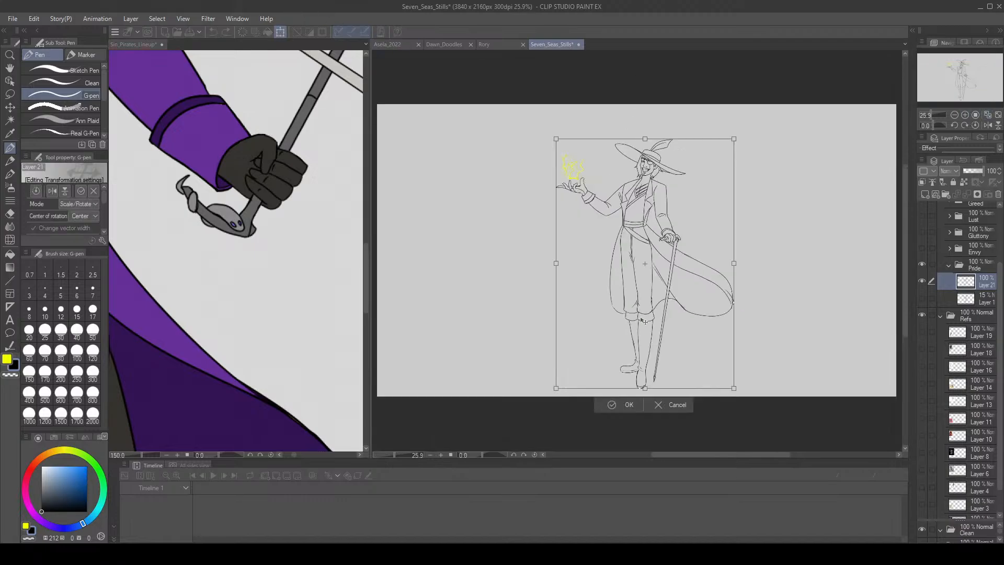
click(634, 406)
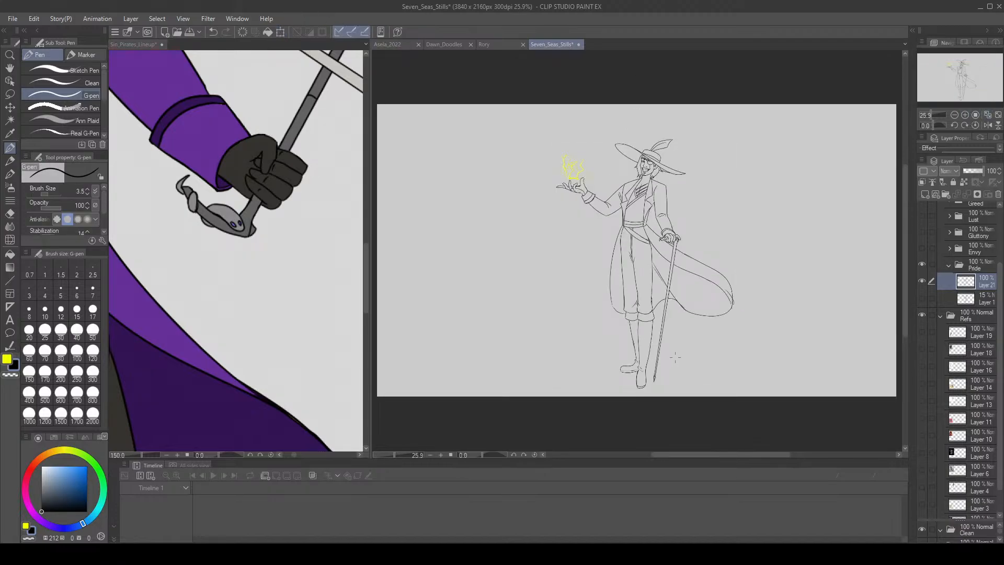
In Sin_Pirates_Lineup, bring the green-coated pirate into view as a reference.
click(136, 45)
drag(940, 115, 938, 77)
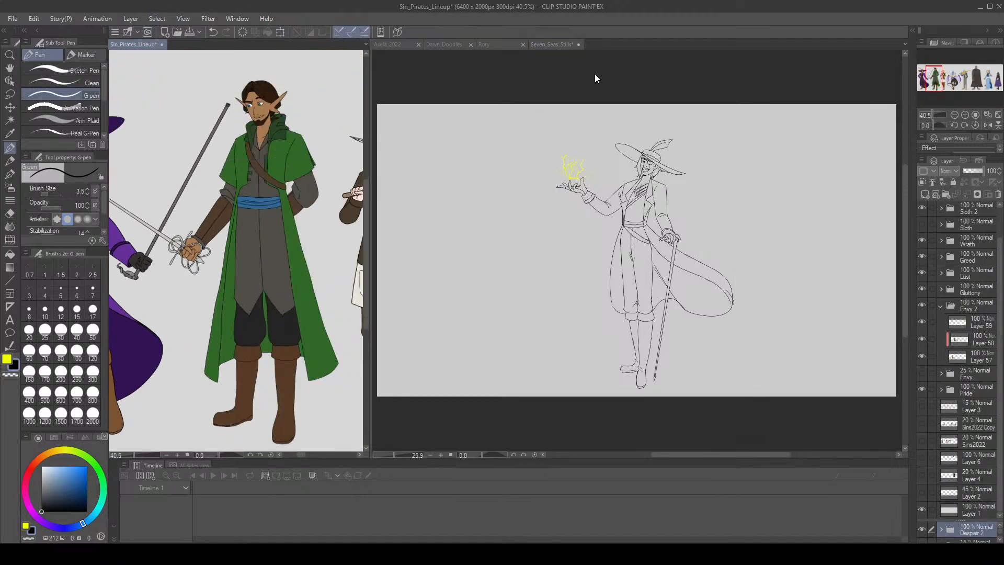
In Seven_Seas_Stills, hide the Pride folder, show the Envy folder and add a new layer above its sketch.
click(545, 44)
click(949, 307)
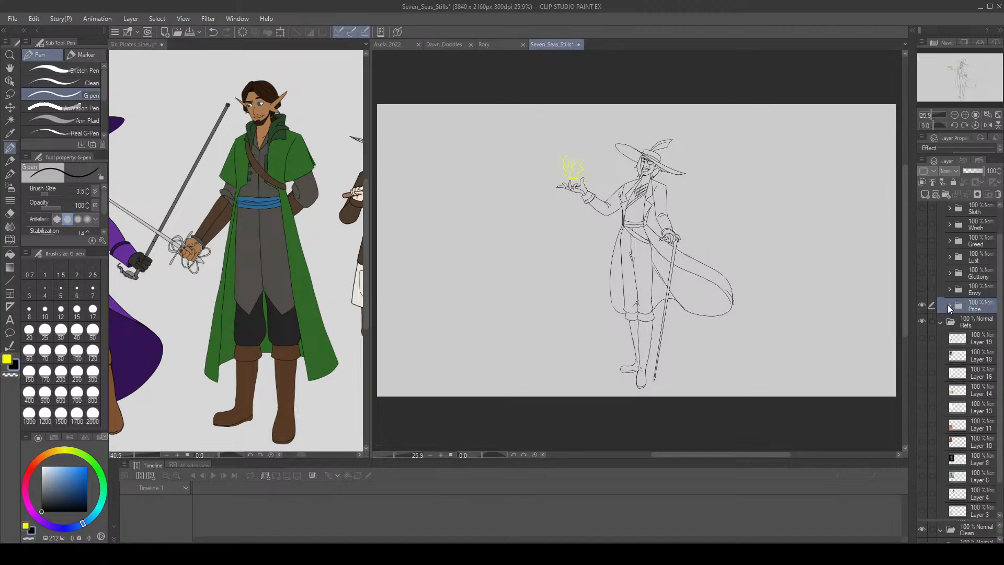
click(924, 303)
click(921, 288)
click(950, 290)
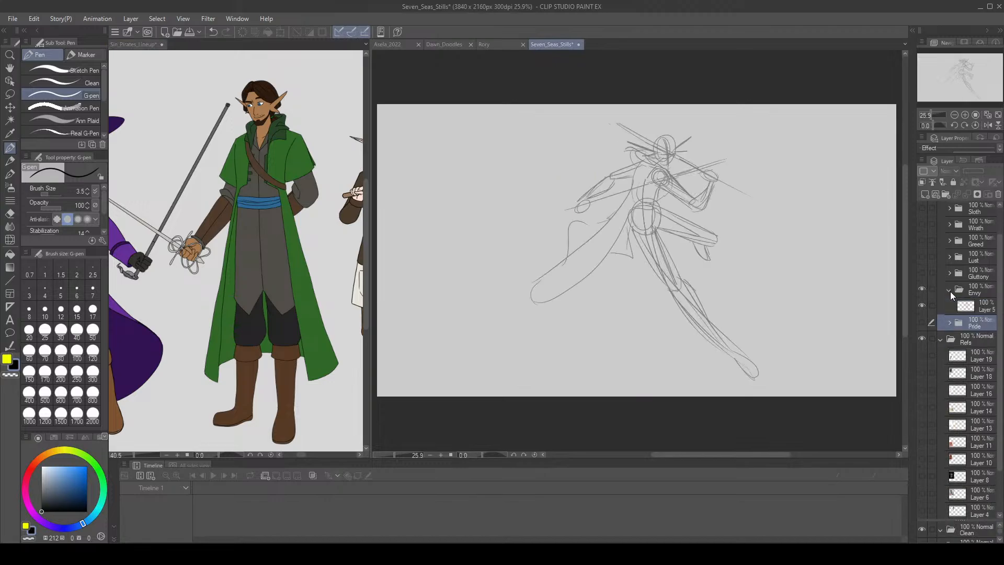
click(924, 193)
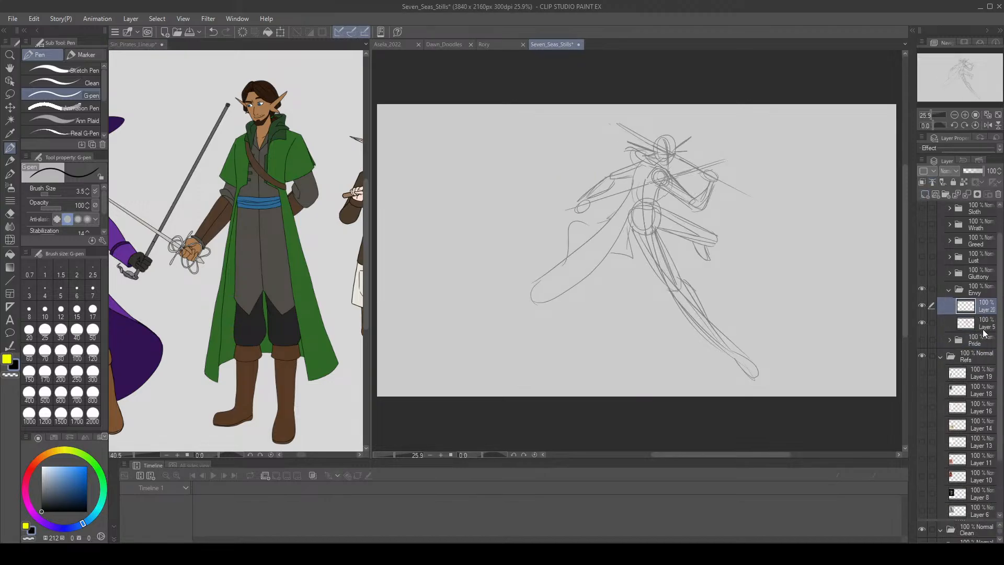
Lower Envy's sketch on Layer 5 to 15% opacity and save Seven_Seas_Stills.
click(966, 171)
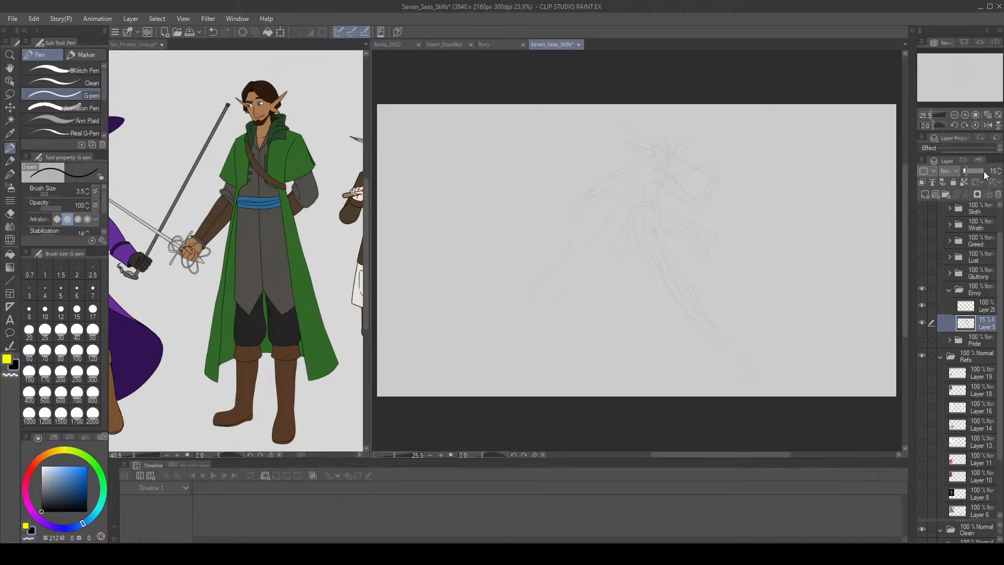
scroll(804, 143, up, 5)
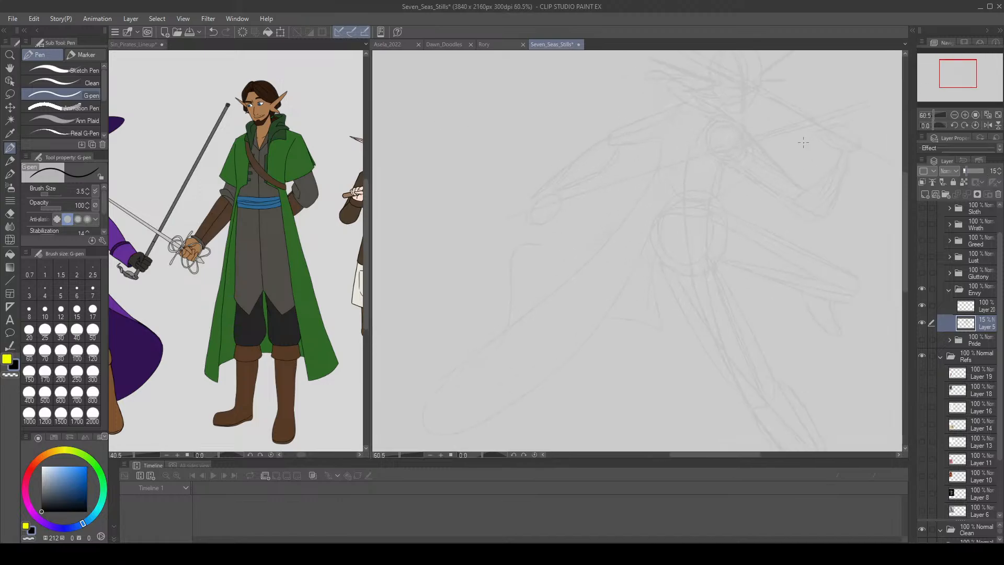
drag(959, 71, 969, 66)
scroll(617, 190, up, 2)
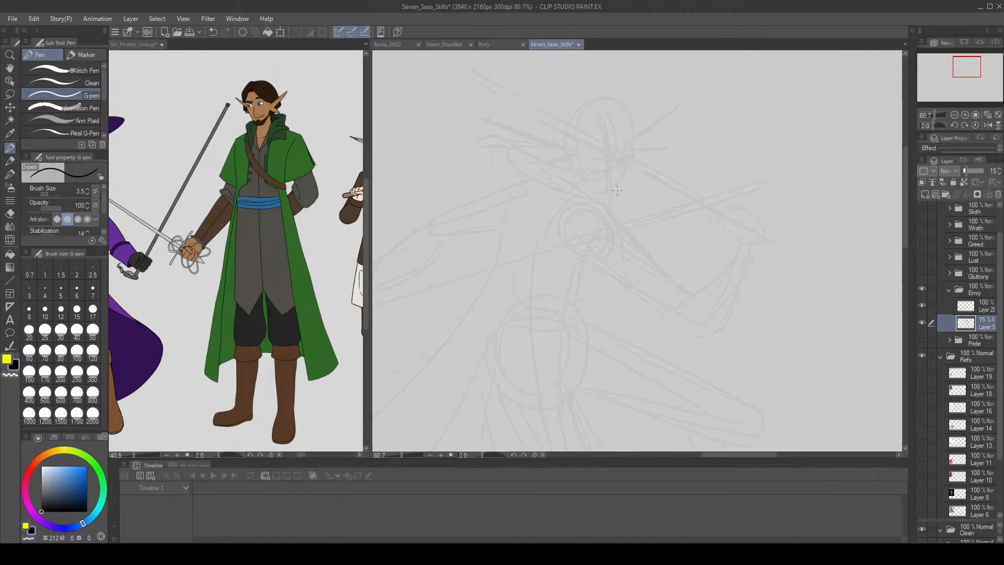
scroll(617, 191, up, 1)
click(191, 32)
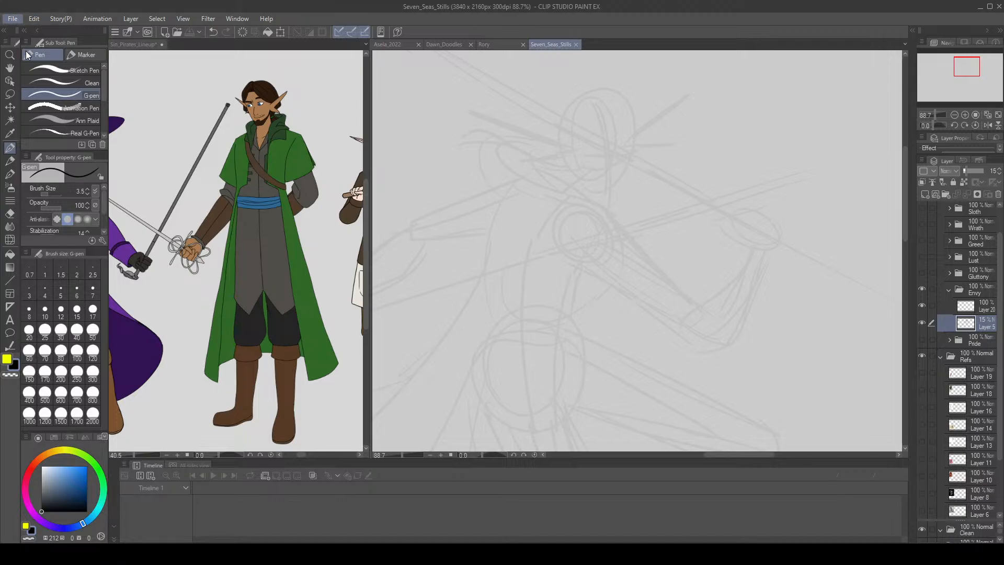
Open EzioxAnima and delete the reference layer showing the teal-skinned character in the blue skirt.
key(alt+Tab)
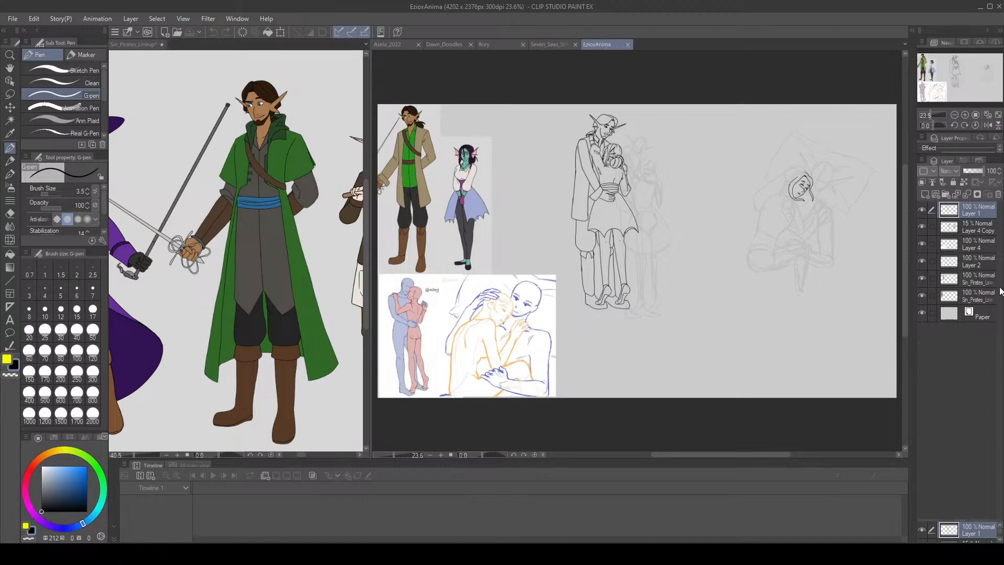
click(921, 295)
click(922, 295)
click(926, 284)
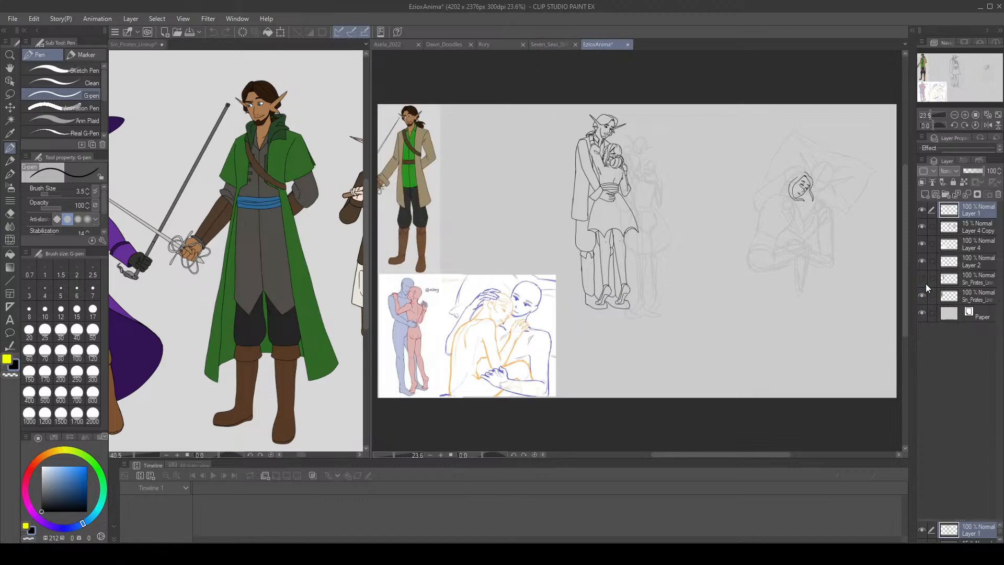
click(925, 285)
click(970, 279)
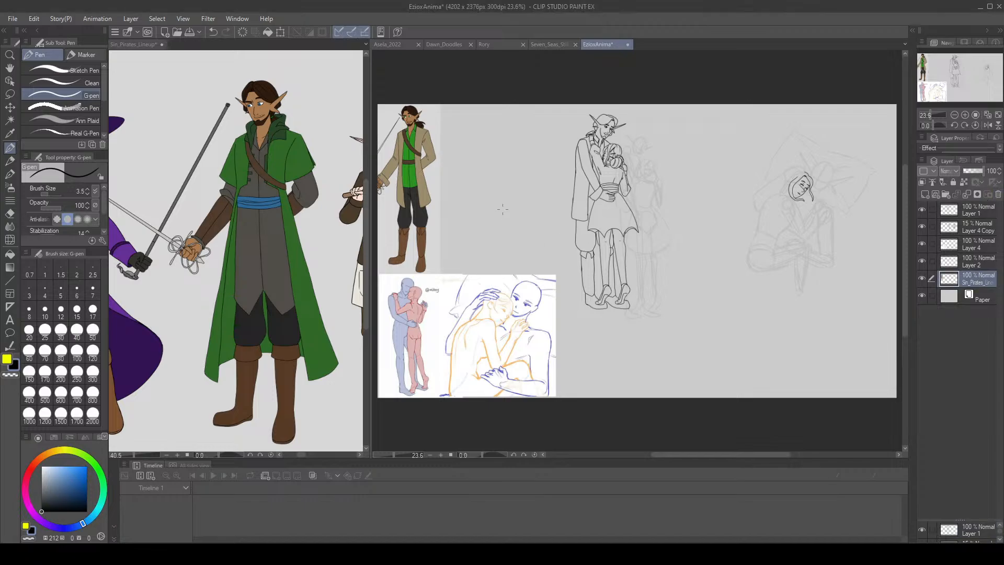
Delete the tan-coated pirate's reference layer from EzioxAnima.
click(135, 44)
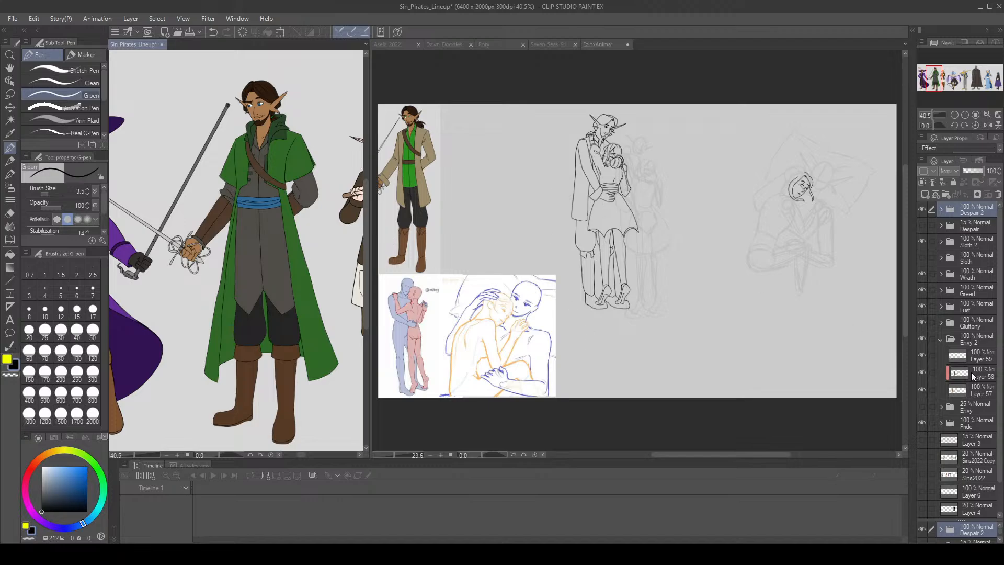
click(593, 45)
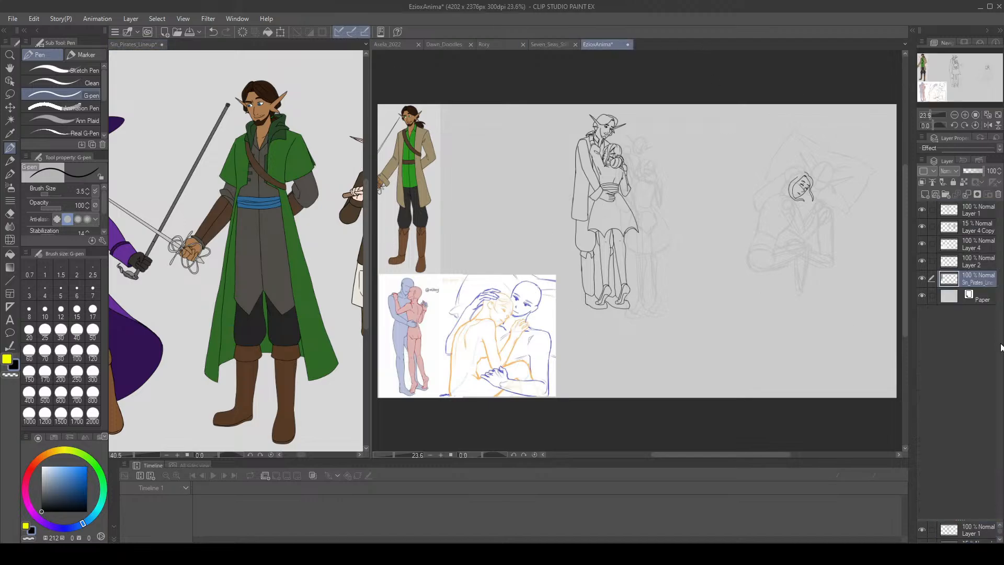
click(921, 284)
click(920, 283)
click(241, 32)
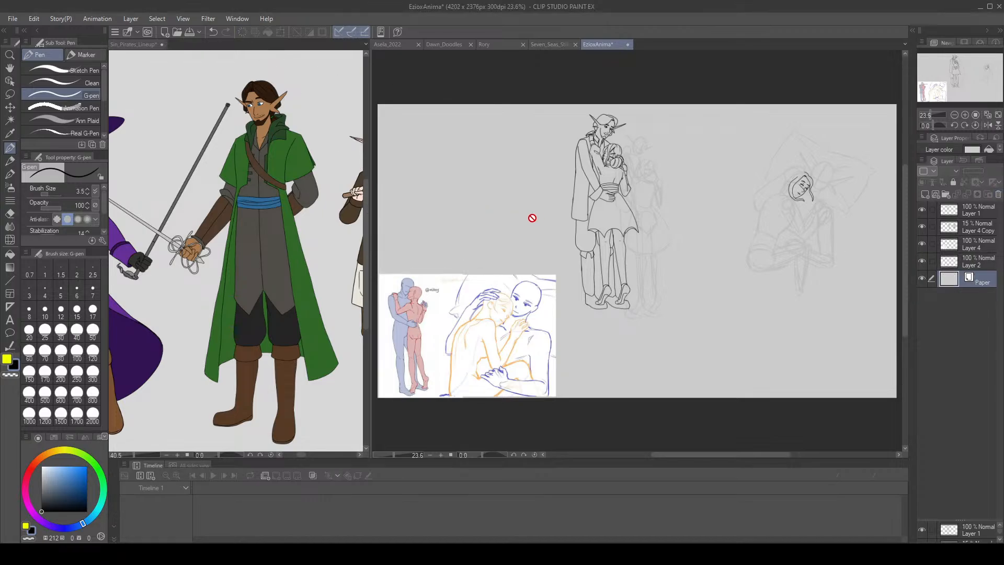
In Sin_Pirates_Lineup, bring the purple-coated and green-coated pirates into view together as references.
click(141, 44)
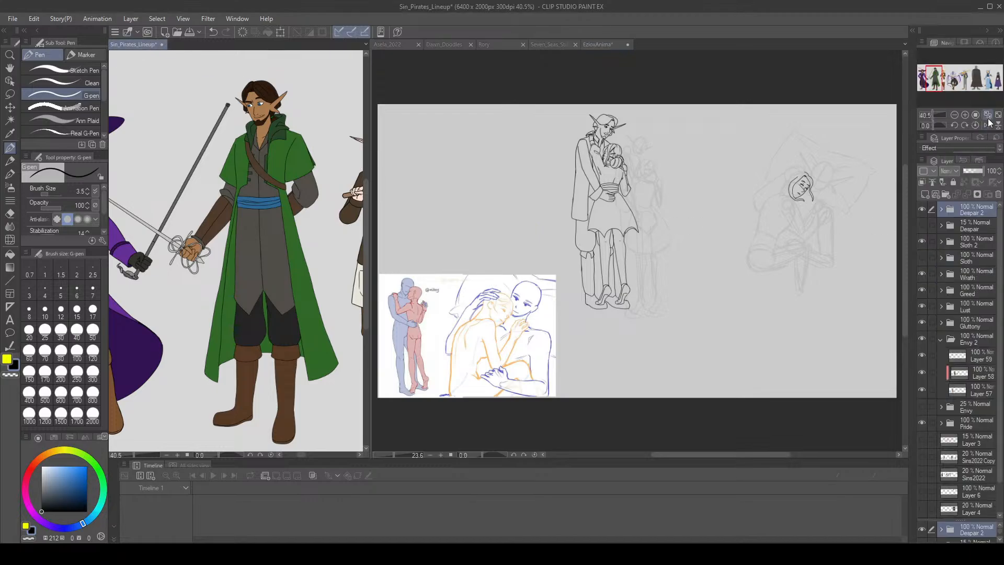
click(955, 115)
drag(921, 82, 930, 88)
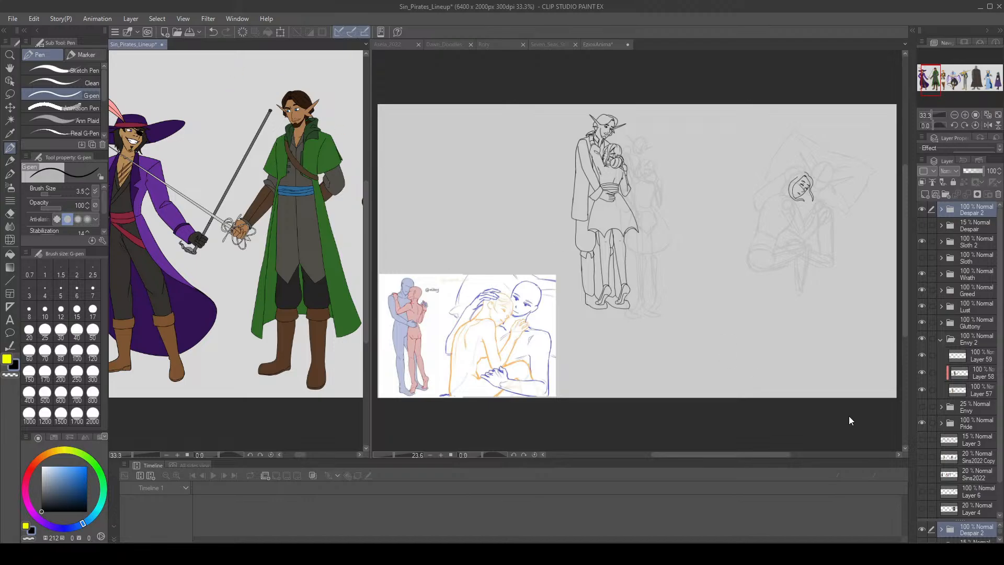
scroll(969, 466, down, 2)
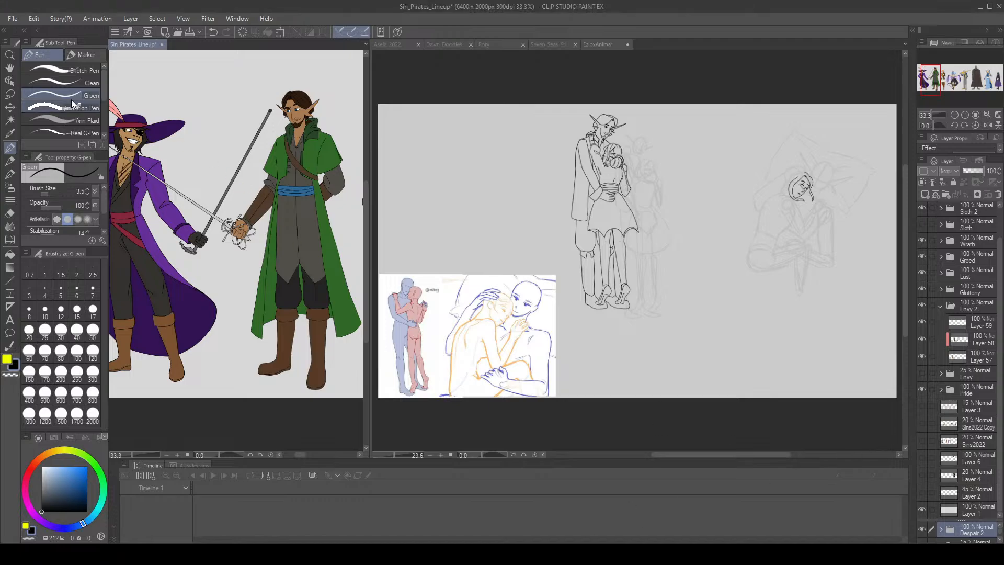
Close the Rory document and look through Dawn_Doodles and Asela_2022.
click(565, 44)
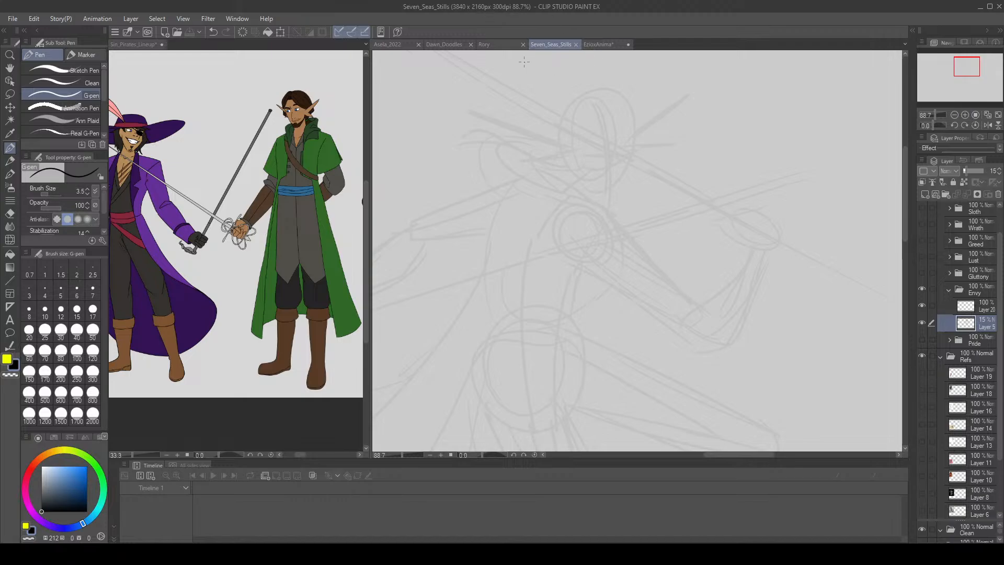
click(487, 45)
click(522, 45)
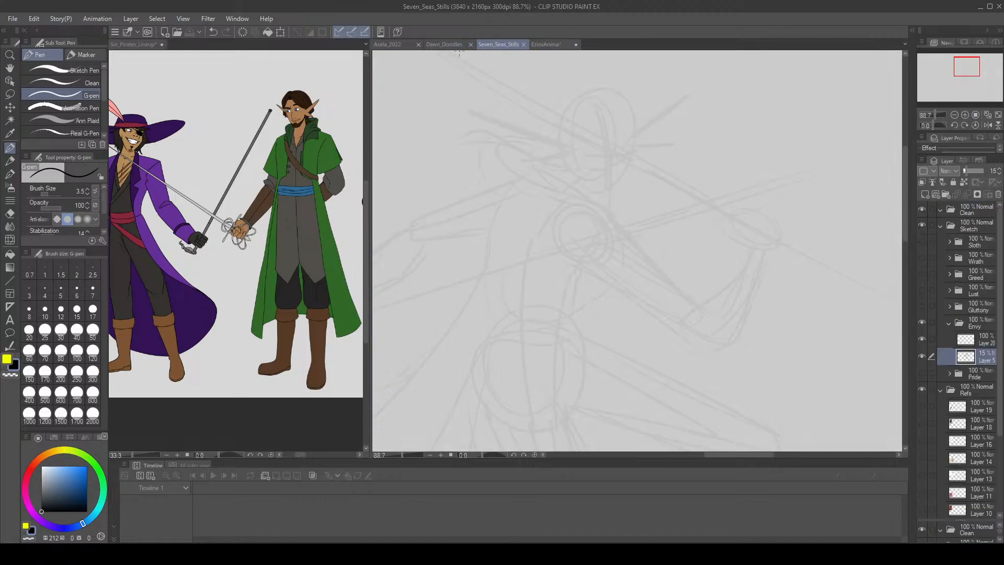
click(443, 46)
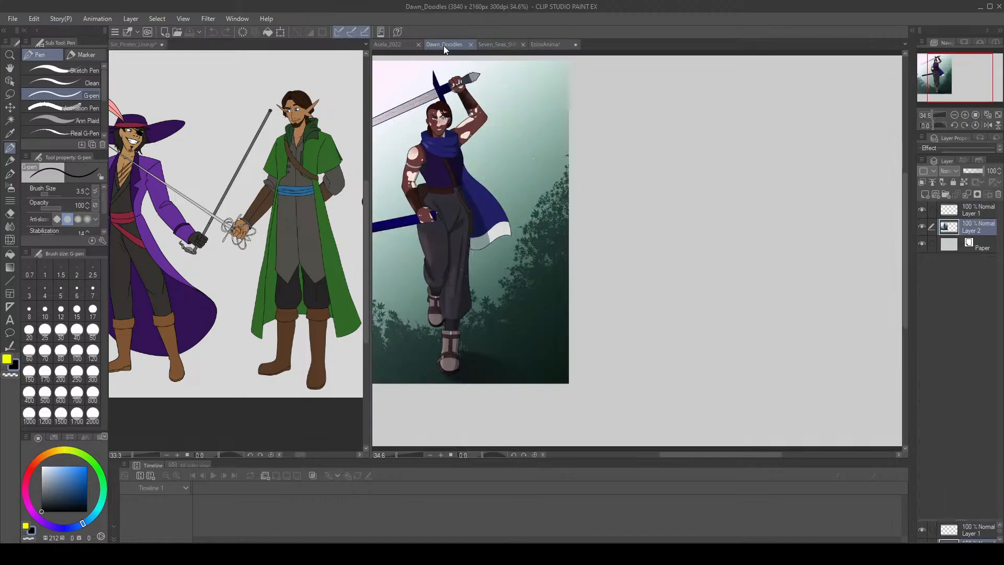
click(407, 45)
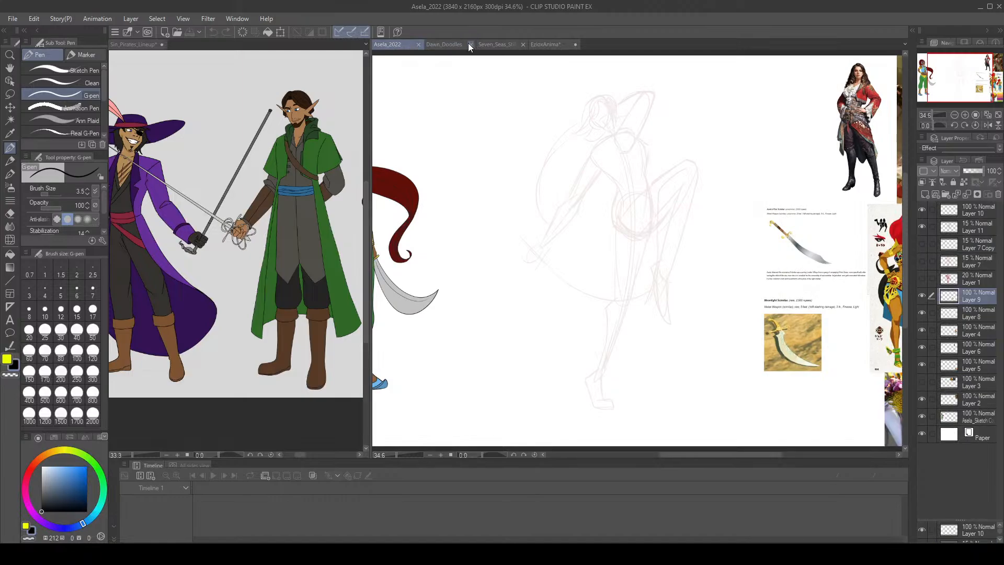
click(498, 44)
Open the Dagny_2023 file and return to Seven_Seas_Stills.
click(12, 20)
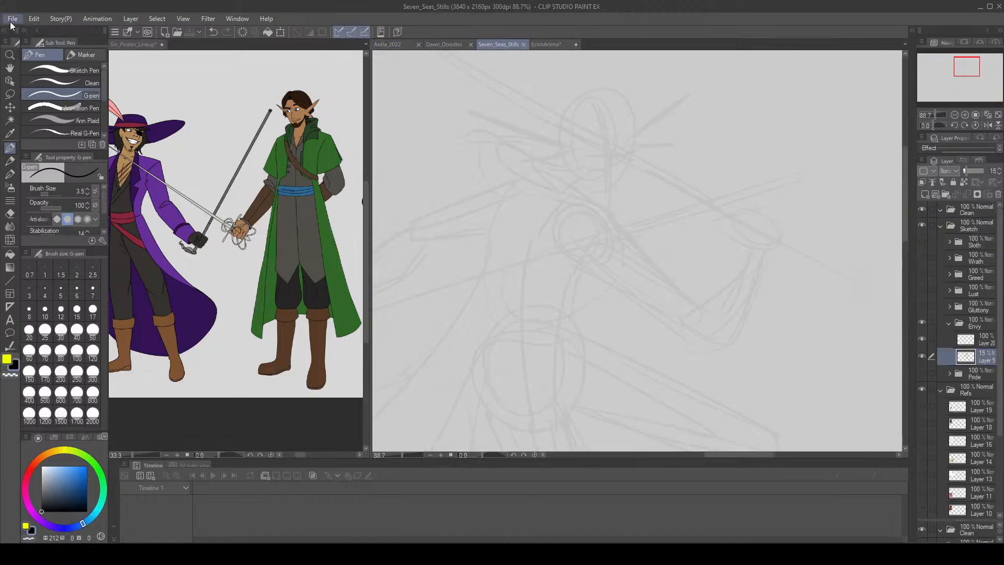
click(455, 114)
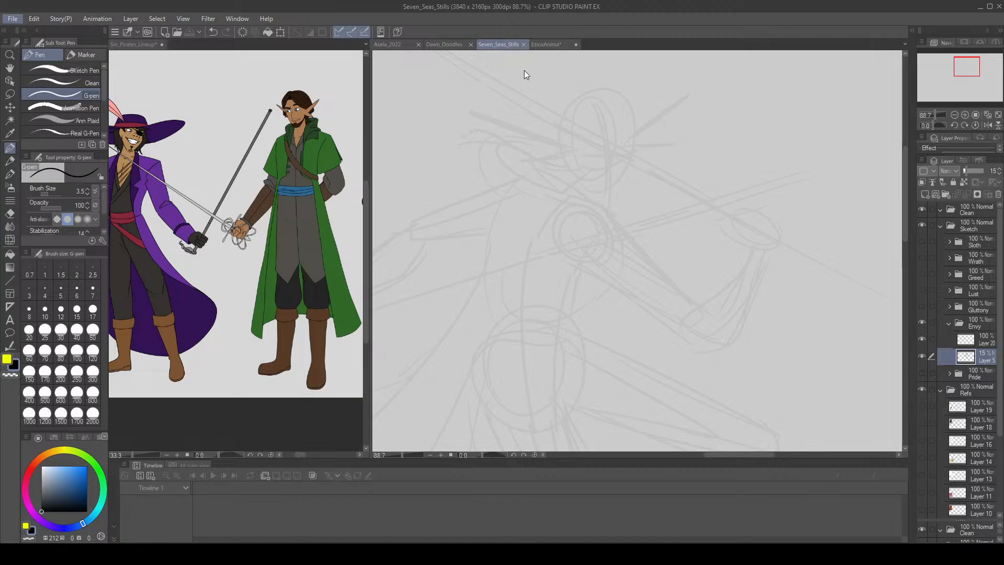
drag(484, 46, 484, 46)
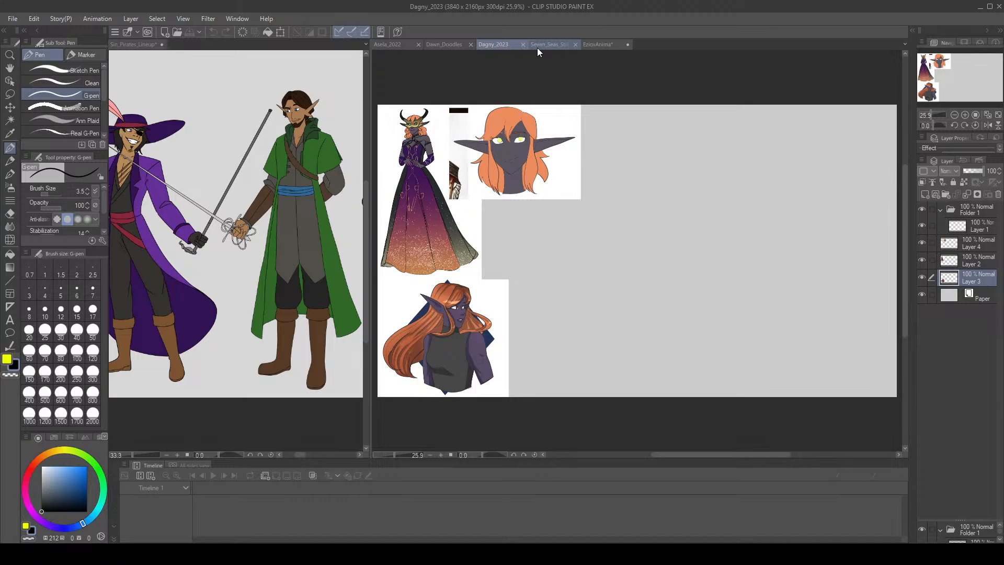
click(538, 46)
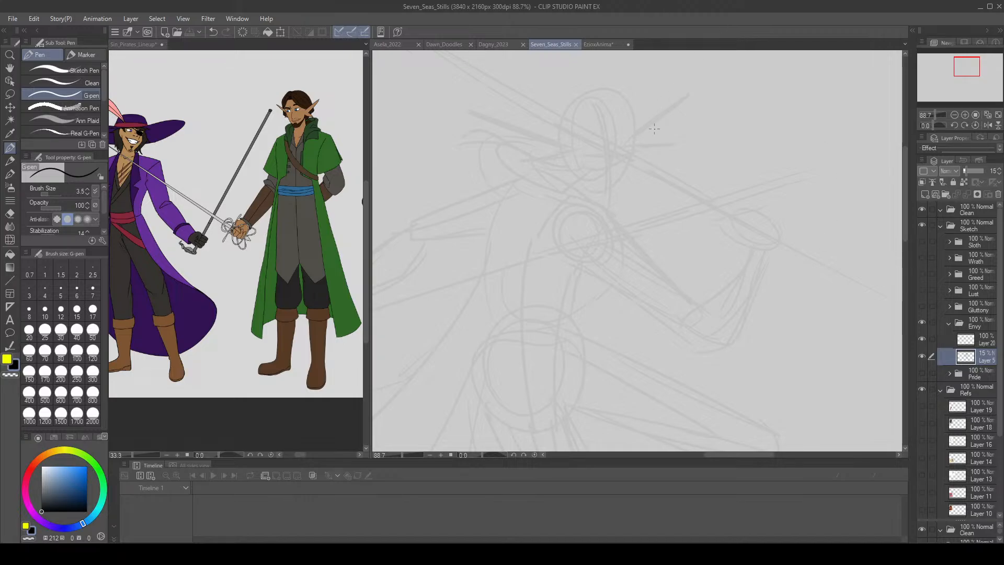
On Layer 20, ink the outline of Envy's face with the G-pen, from forehead and cheek around the chin to the opposite jaw.
click(965, 115)
scroll(906, 199, up, 2)
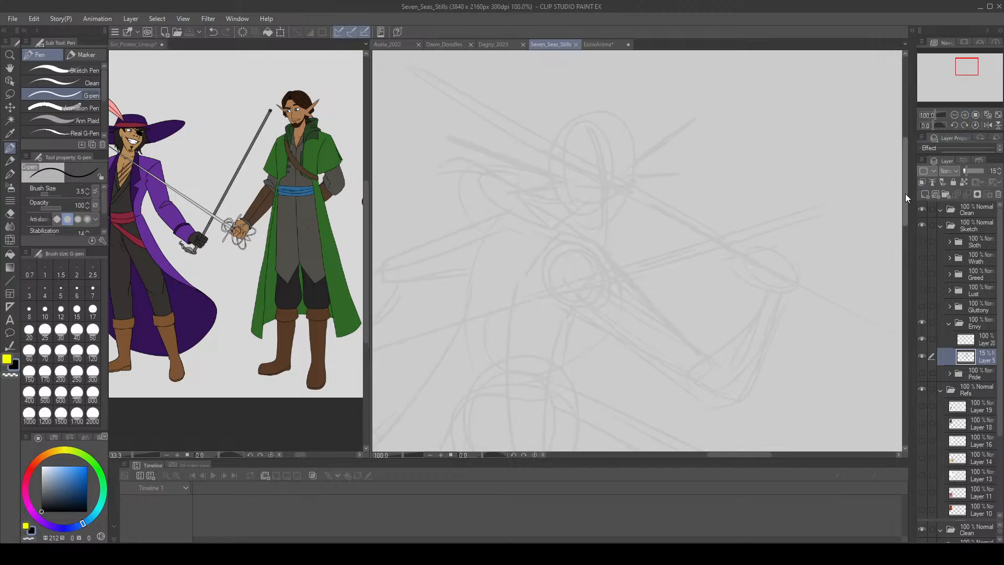
click(975, 339)
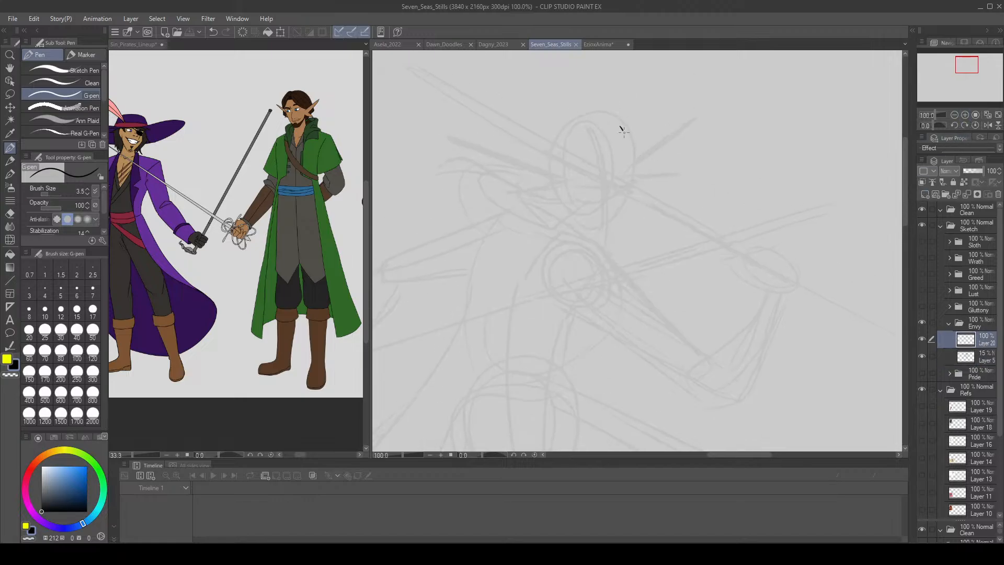
drag(621, 129, 633, 170)
mouse_move(622, 124)
mouse_down()
mouse_move(632, 171)
mouse_move(613, 230)
mouse_up()
key(ctrl+z)
key(ctrl+z)
mouse_move(623, 125)
mouse_down()
mouse_move(631, 191)
mouse_move(607, 234)
mouse_move(586, 236)
mouse_move(566, 196)
mouse_up()
key(ctrl+z)
key(ctrl+z)
key(ctrl+z)
mouse_move(633, 144)
mouse_down()
mouse_move(635, 181)
mouse_move(612, 229)
mouse_move(599, 230)
mouse_move(564, 174)
mouse_up()
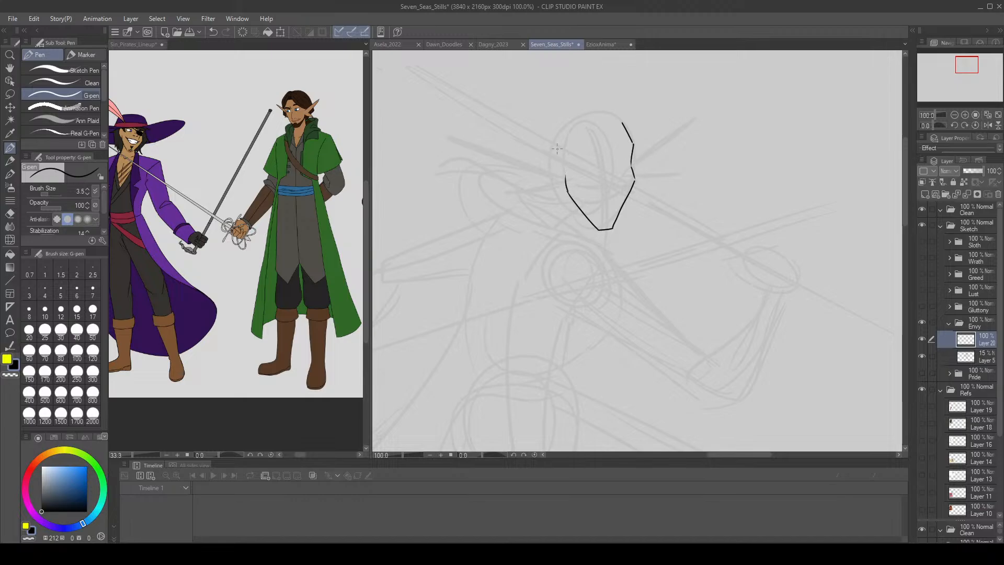
Rotate the face outline slightly clockwise and shift it to fit the head sketch.
click(281, 31)
drag(624, 224, 627, 228)
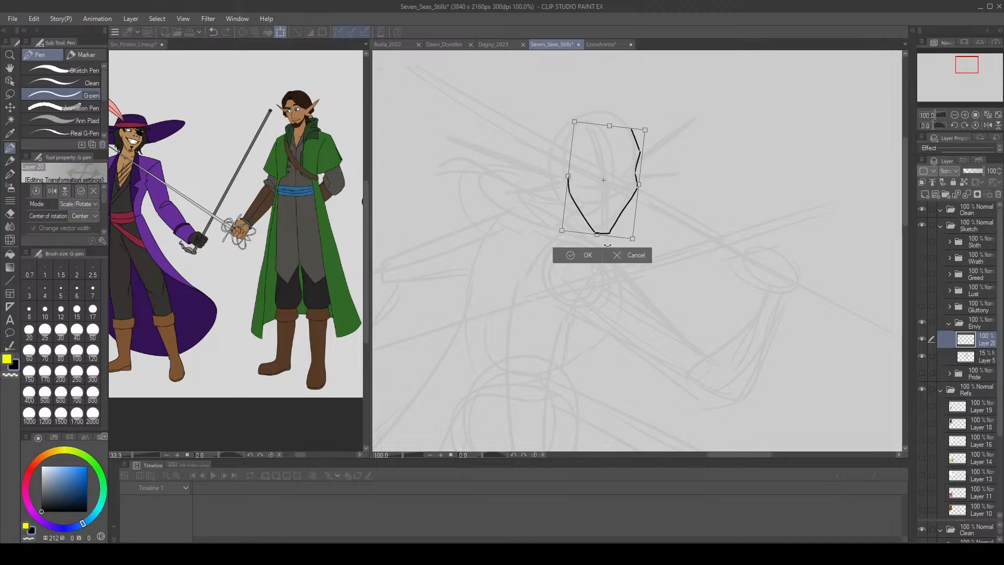
key(Return)
Redraw the forehead line above the brow of Envy's face as a smoother curve.
drag(638, 187, 628, 121)
key(ctrl+z)
key(e)
key(p)
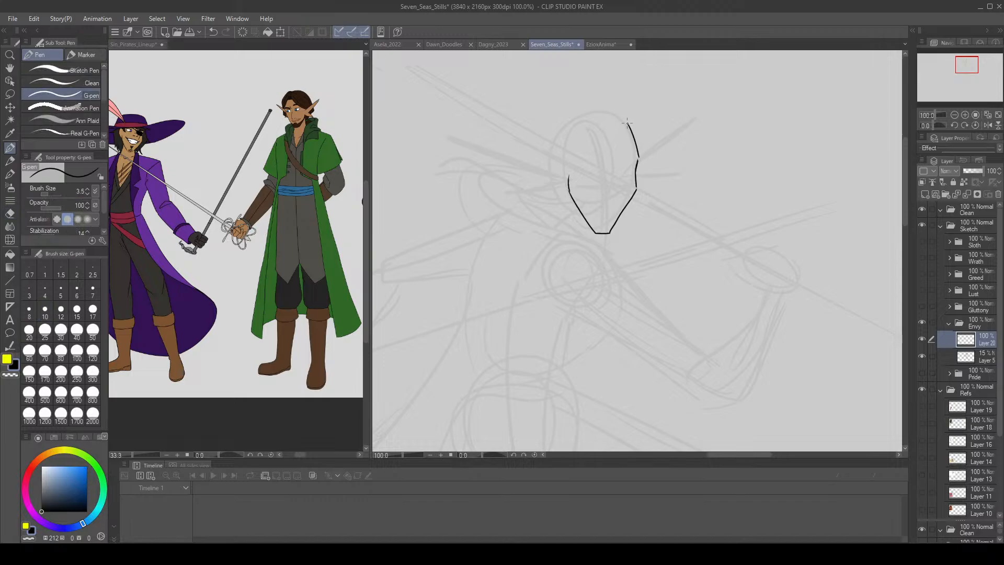
key(ctrl+z)
drag(637, 156, 628, 120)
key(ctrl+z)
drag(638, 156, 624, 120)
key(e)
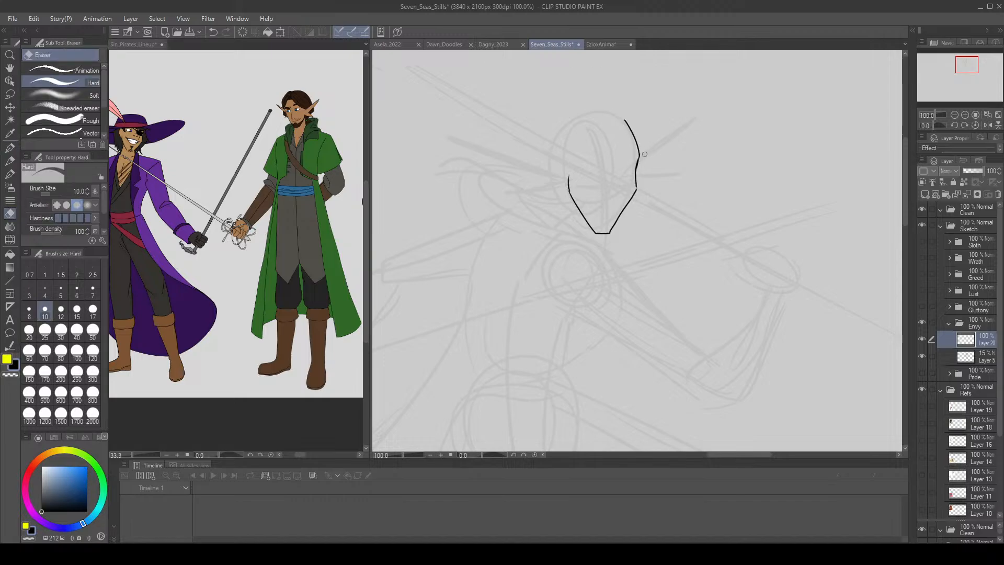
key(p)
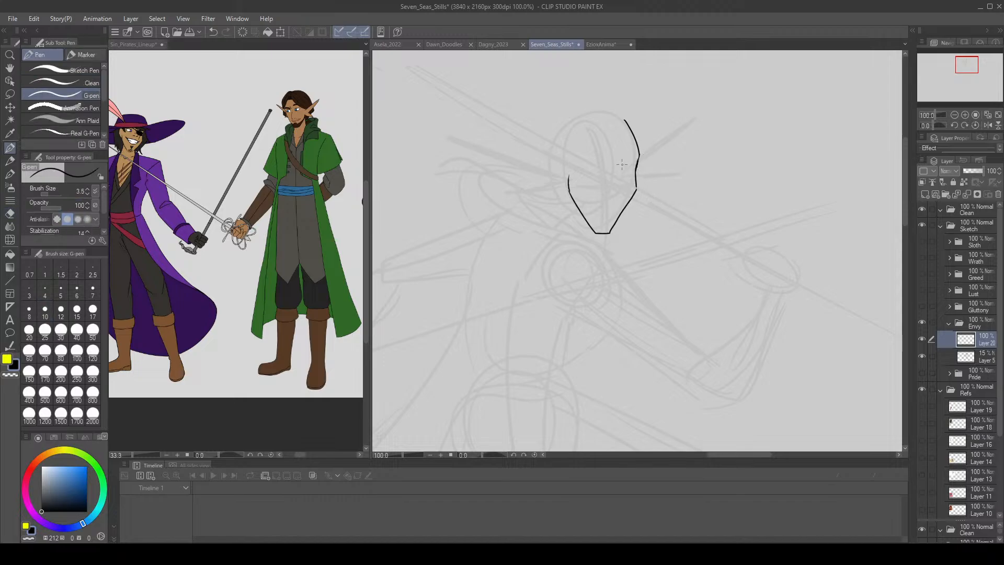
Enlarge the green-coated pirate's face in Sin_Pirates_Lineup as a reference and ink Envy's nose.
drag(622, 161, 617, 169)
click(142, 44)
drag(929, 79, 936, 71)
click(587, 177)
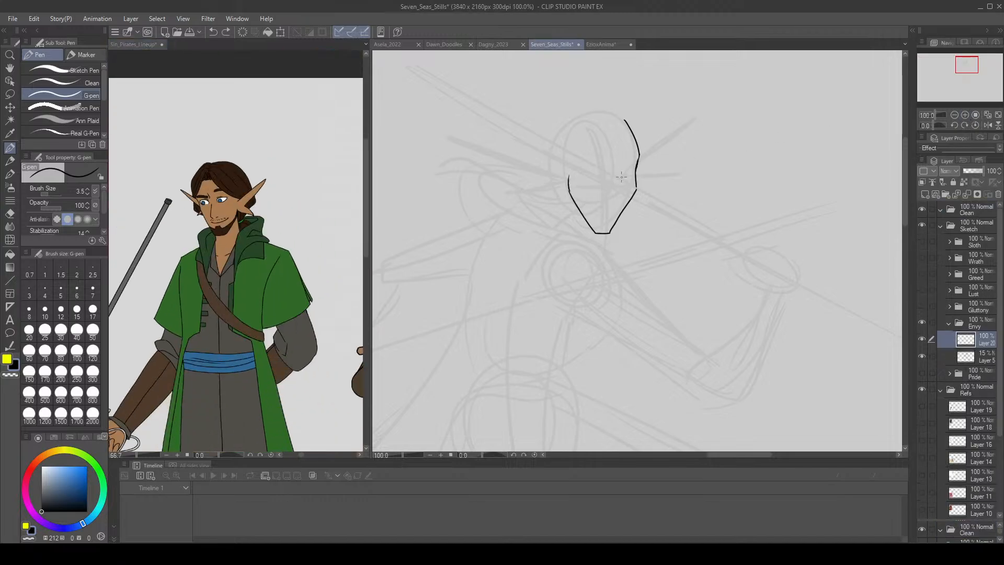
drag(620, 157, 619, 198)
key(ctrl+z)
key(ctrl+y)
key(ctrl+z)
key(ctrl+y)
key(ctrl+z)
key(ctrl+y)
Ink Envy's smirking mouth and the short lower-lip line beneath the nose.
mouse_move(615, 198)
mouse_down()
mouse_move(594, 208)
mouse_move(610, 209)
mouse_move(590, 204)
mouse_move(612, 217)
mouse_up()
key(ctrl+z)
key(ctrl+z)
key(ctrl+z)
click(597, 206)
key(ctrl+z)
key(ctrl+z)
Ink Envy's eyes and arched eyebrows on either side of the nose.
mouse_move(585, 168)
mouse_down()
mouse_move(632, 168)
mouse_move(623, 170)
mouse_move(631, 165)
mouse_move(602, 167)
mouse_move(639, 157)
mouse_up()
key(ctrl+z)
key(ctrl+z)
key(ctrl+z)
key(ctrl+z)
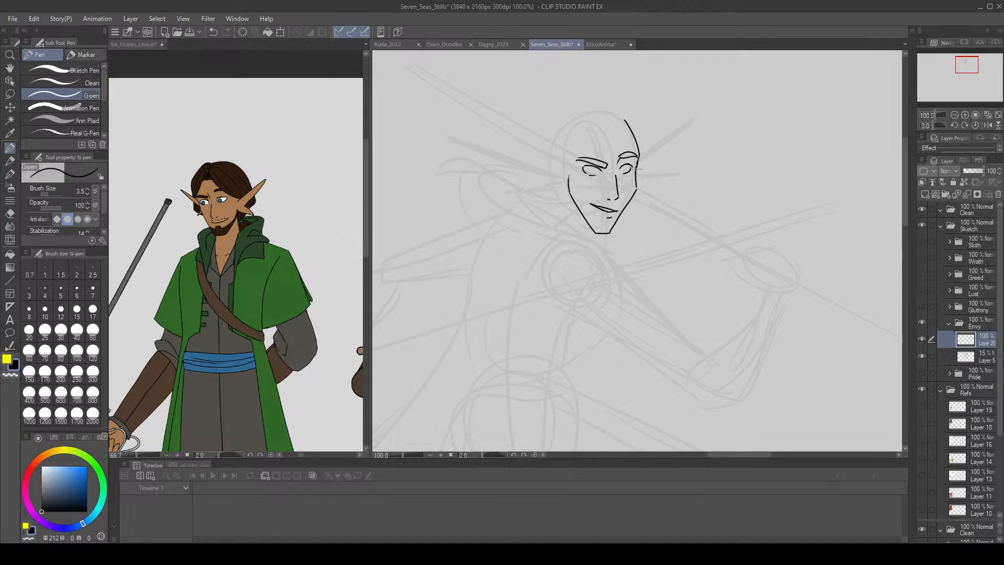
Erase the raised eyebrow lines and redraw the nearer eyebrow lower, close above the eye.
key(ctrl+z)
key(e)
mouse_move(577, 160)
mouse_down()
mouse_move(601, 170)
mouse_move(586, 167)
mouse_move(590, 176)
mouse_move(598, 167)
mouse_move(584, 164)
mouse_move(607, 167)
mouse_move(577, 166)
mouse_up()
key(p)
key(ctrl+z)
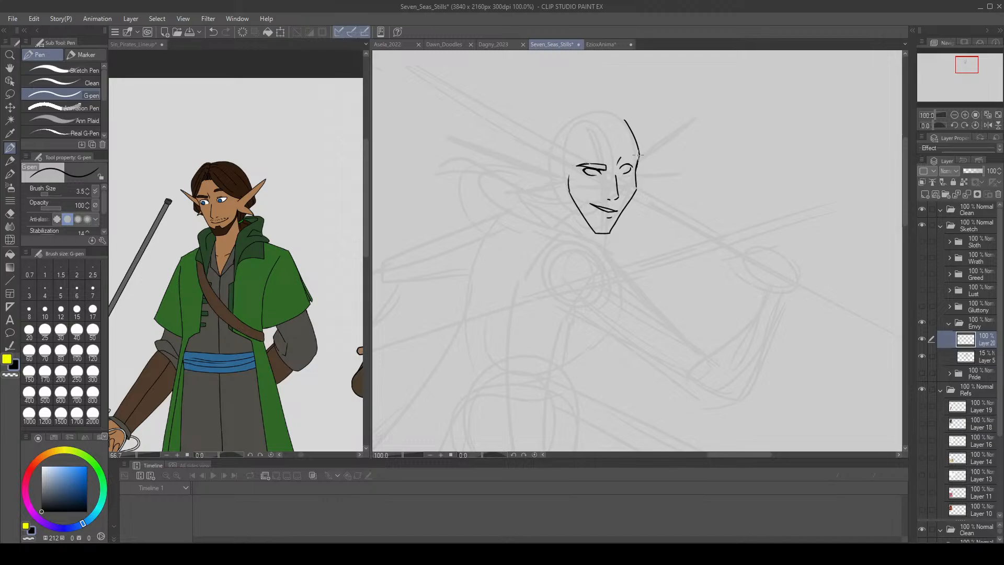
mouse_move(638, 154)
mouse_down()
mouse_move(575, 166)
mouse_move(606, 170)
mouse_move(571, 165)
mouse_up()
key(ctrl+z)
key(ctrl+z)
key(ctrl+z)
key(ctrl+z)
key(ctrl+z)
Ink Envy's moustache, goatee and jaw beard, and redraw the far cheek line.
drag(593, 203, 599, 200)
drag(600, 202, 606, 200)
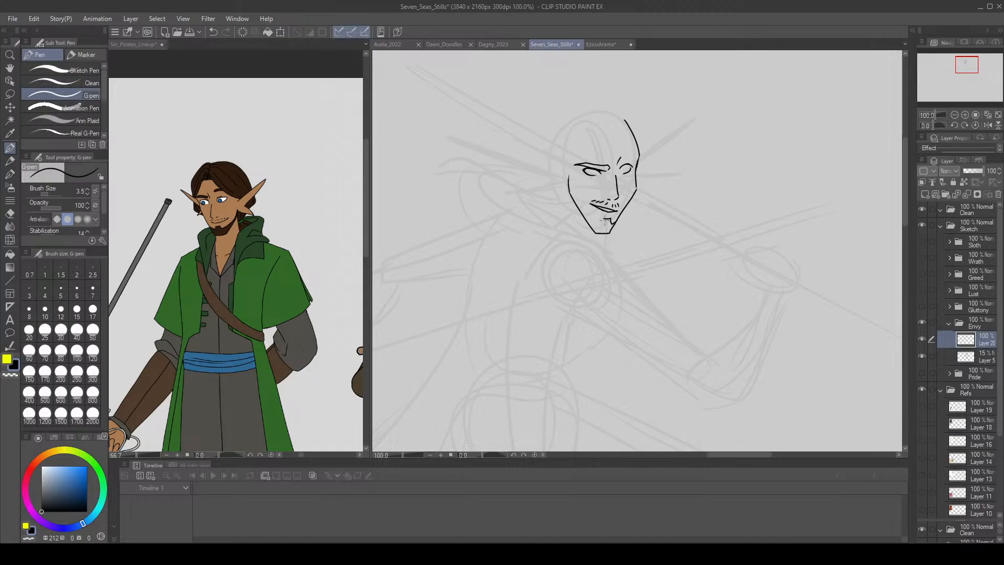
mouse_move(586, 210)
mouse_down()
mouse_move(601, 226)
mouse_move(575, 201)
mouse_move(586, 212)
mouse_up()
key(ctrl+z)
key(ctrl+z)
key(ctrl+z)
key(ctrl+z)
drag(621, 220, 638, 172)
key(ctrl+z)
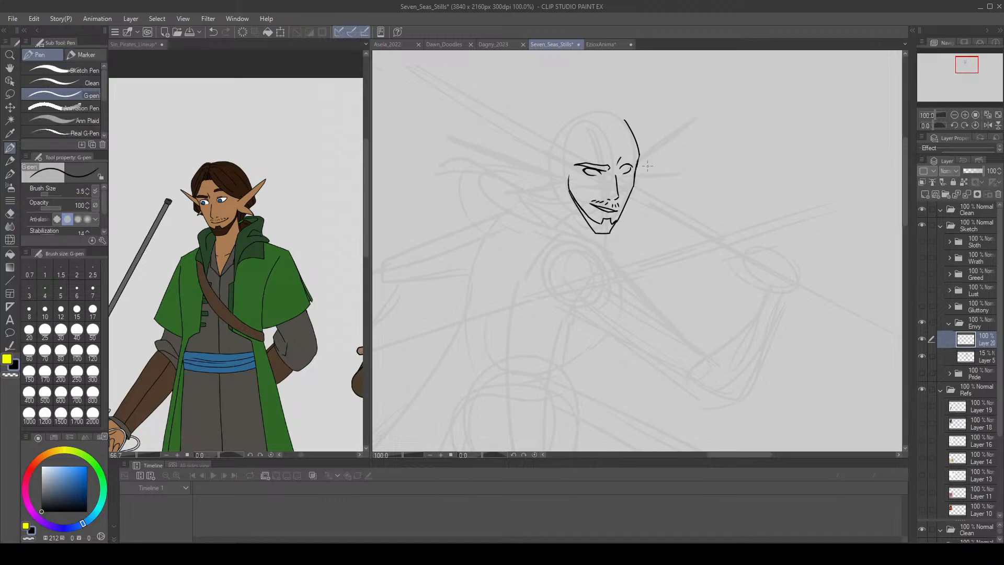
key(m)
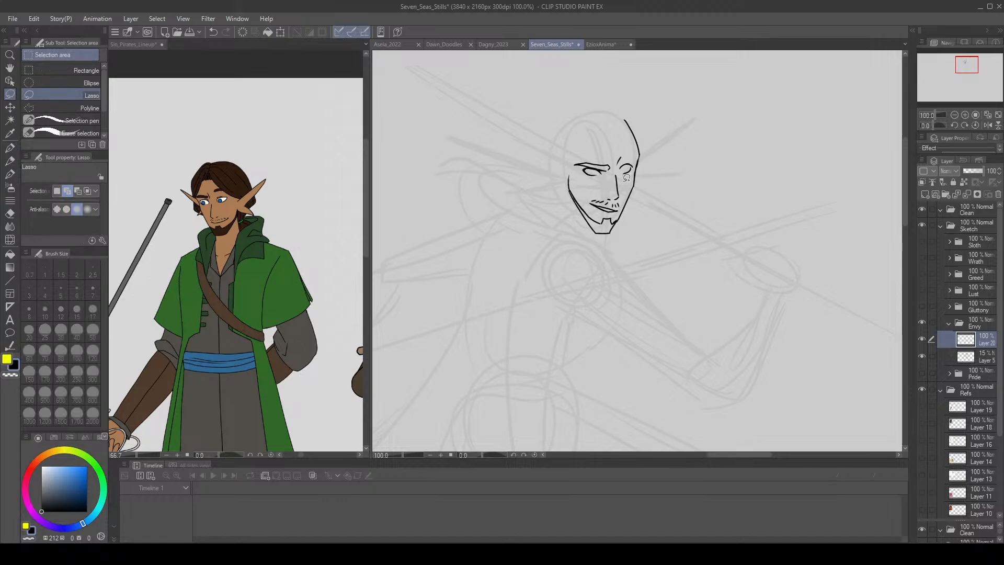
mouse_move(620, 170)
mouse_down()
mouse_move(630, 159)
mouse_move(635, 172)
mouse_move(584, 183)
mouse_move(627, 146)
mouse_move(632, 175)
mouse_move(627, 161)
mouse_up()
key(ctrl+z)
key(k)
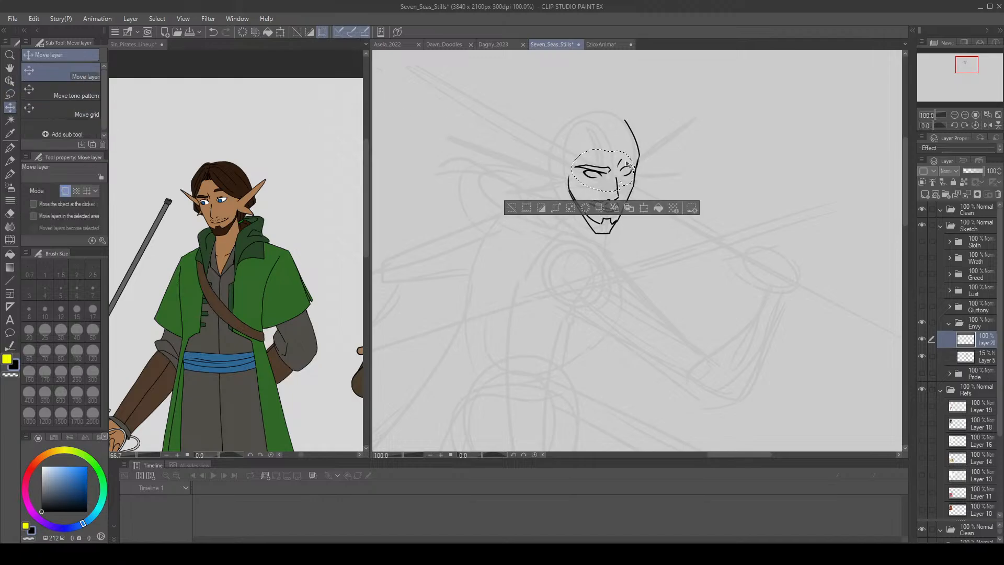
key(ctrl+d)
Lasso Envy's nearer eye with its eyebrow and nudge them slightly upward.
key(m)
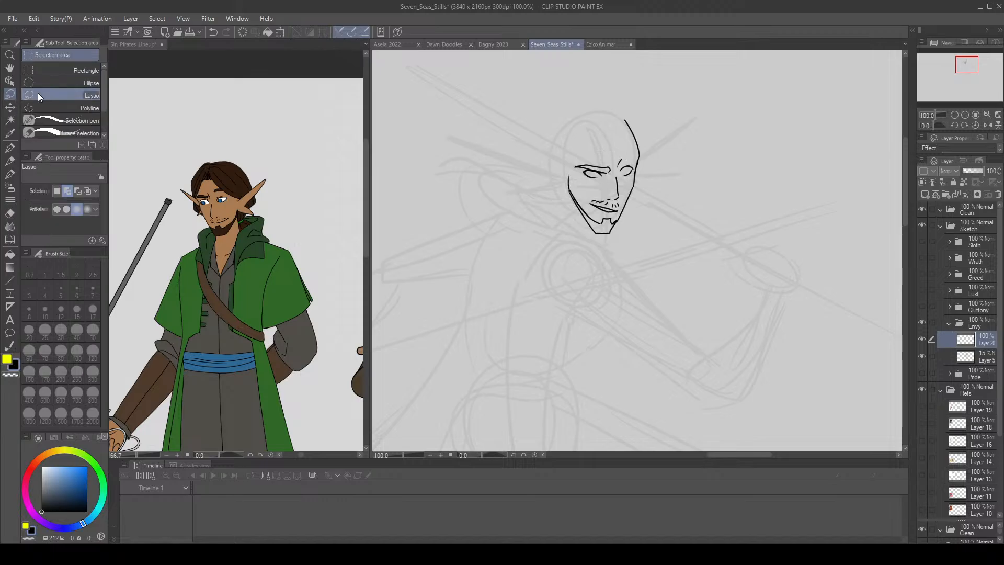
mouse_move(613, 174)
mouse_down()
mouse_move(606, 183)
mouse_move(575, 166)
mouse_move(606, 159)
mouse_up()
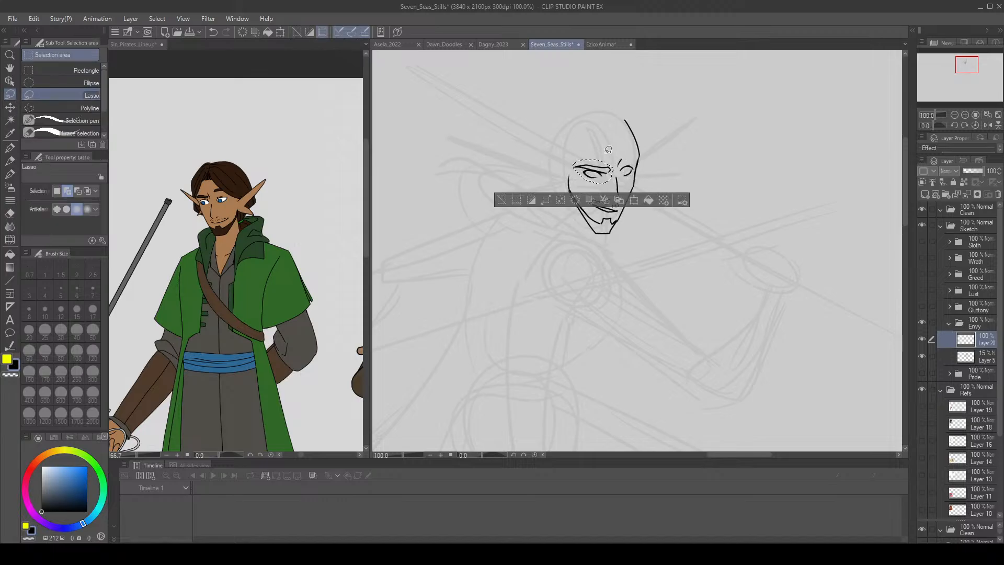
click(12, 107)
key(Up)
key(Up)
key(Up)
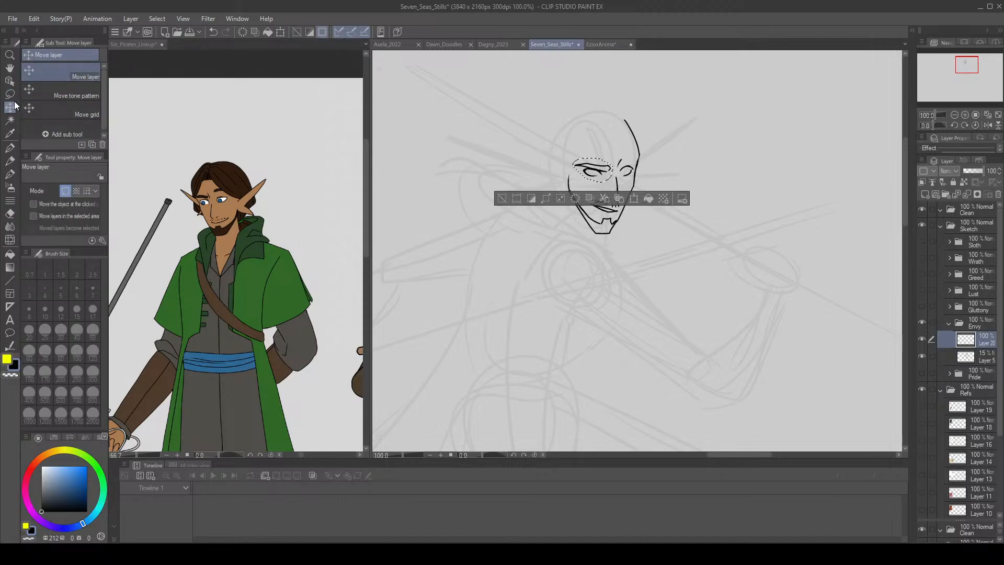
key(Up)
key(Up)
key(ctrl+d)
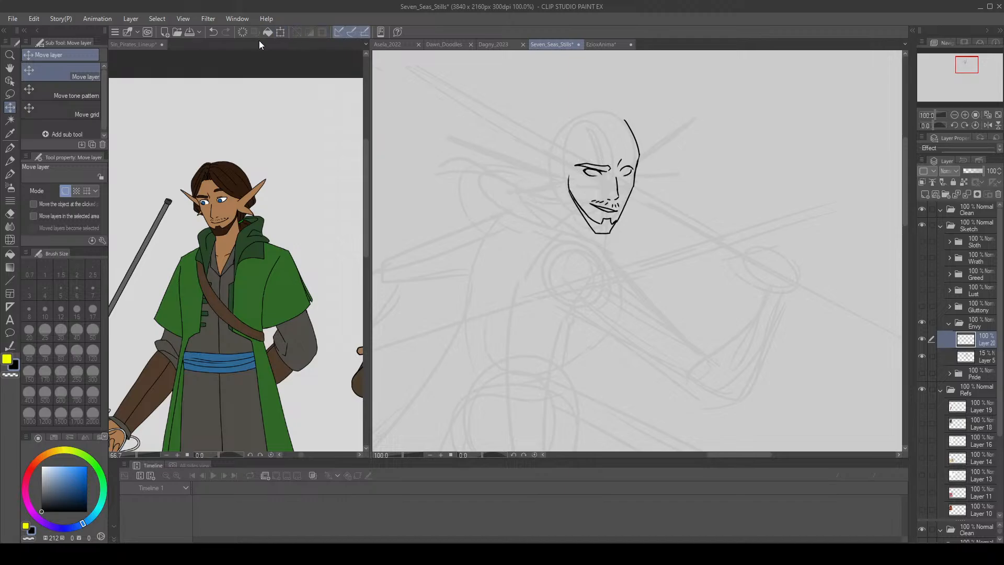
Ink the far eyebrow as a thick raised arch above the eye and clean its edges with the eraser.
key(p)
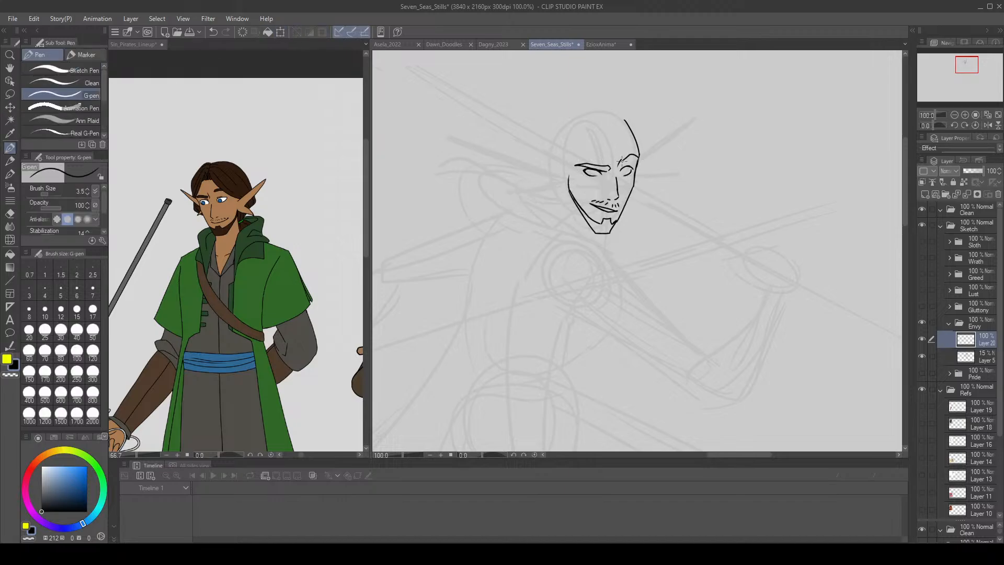
key(e)
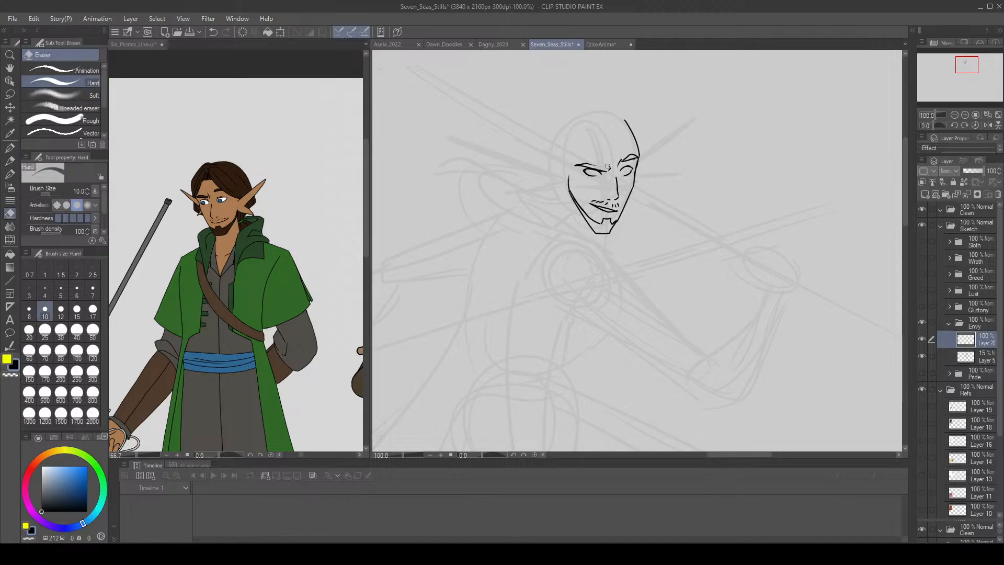
key(p)
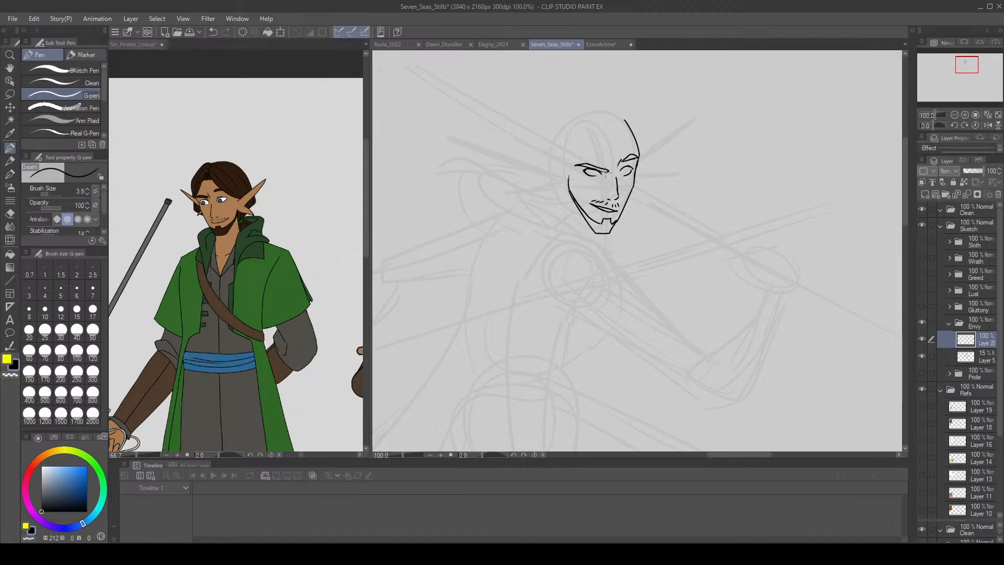
key(e)
mouse_move(625, 157)
mouse_down()
mouse_move(635, 161)
mouse_move(621, 161)
mouse_move(631, 153)
mouse_up()
key(p)
key(ctrl+z)
key(ctrl+z)
key(ctrl+z)
key(ctrl+z)
key(e)
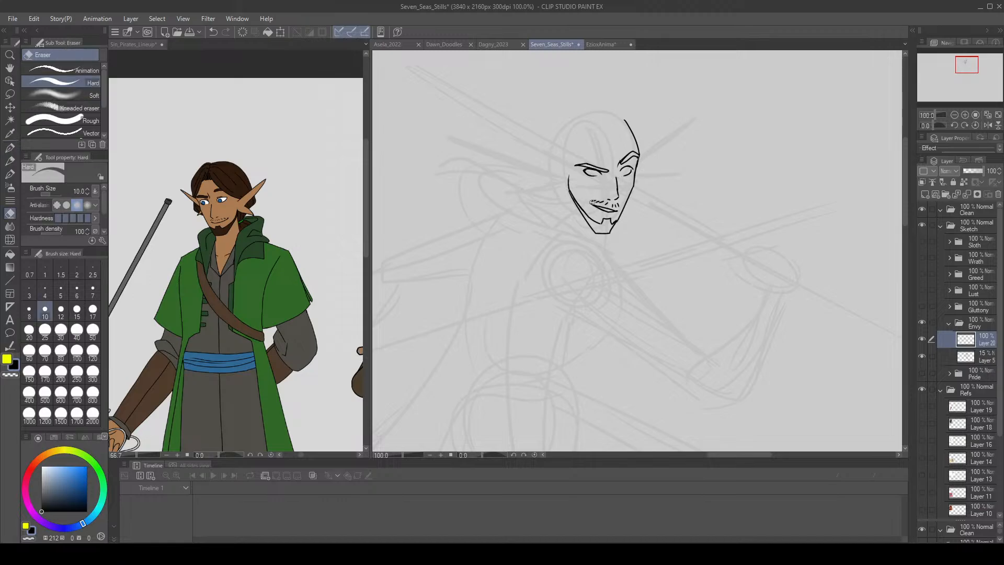
key(p)
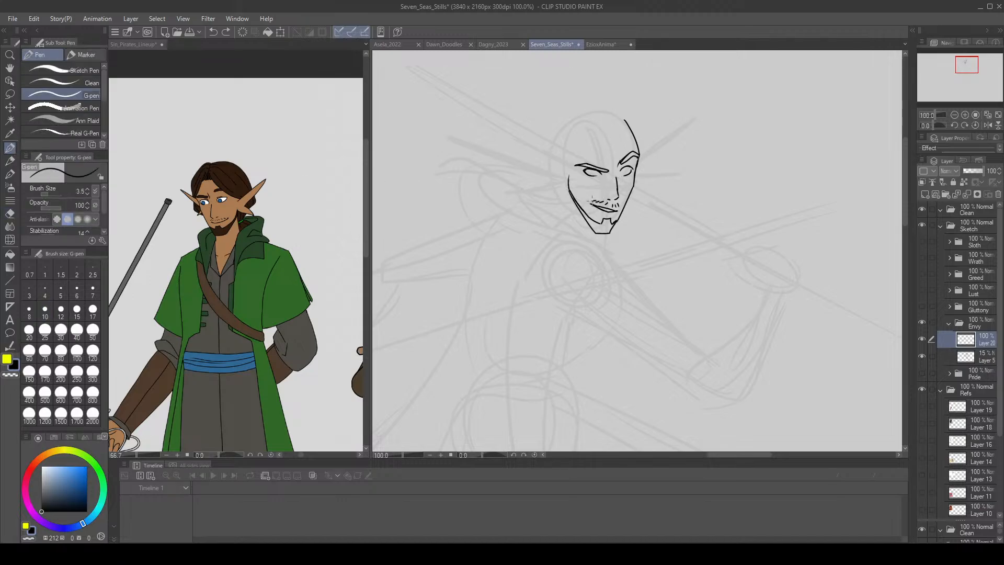
Ink the irises and pupils inside both of Envy's eyes.
drag(587, 200, 614, 217)
key(ctrl+z)
key(ctrl+z)
drag(596, 168, 626, 172)
key(ctrl+z)
key(ctrl+z)
key(ctrl+z)
key(ctrl+z)
key(ctrl+z)
Erase and redraw the far jaw line from the cheek down to the corner of the bearded chin.
key(e)
mouse_move(624, 211)
mouse_down()
mouse_move(617, 224)
mouse_move(630, 197)
mouse_move(613, 231)
mouse_move(632, 190)
mouse_up()
key(p)
key(ctrl+z)
key(ctrl+z)
key(ctrl+z)
key(ctrl+z)
key(ctrl+z)
key(ctrl+z)
key(ctrl+z)
key(e)
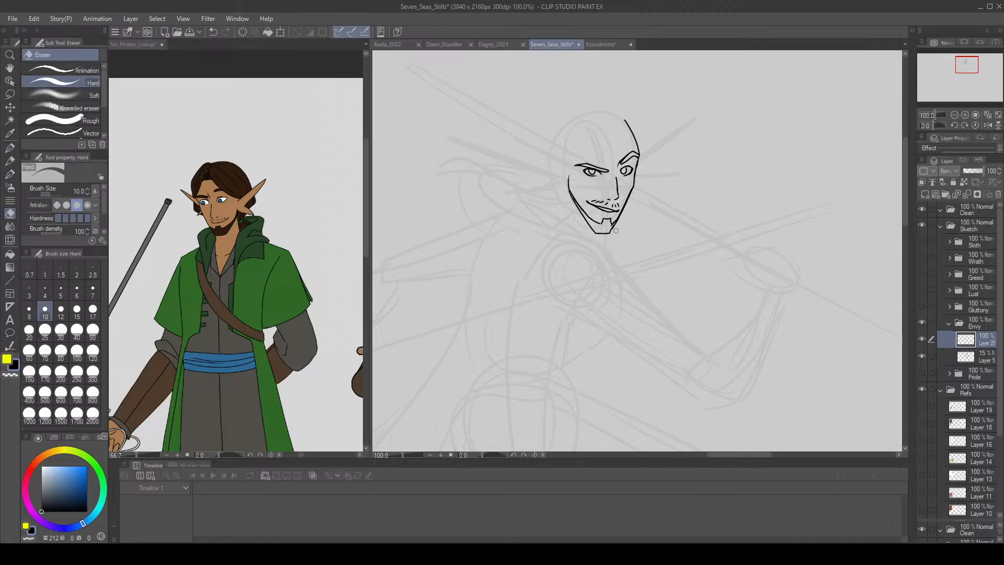
key(p)
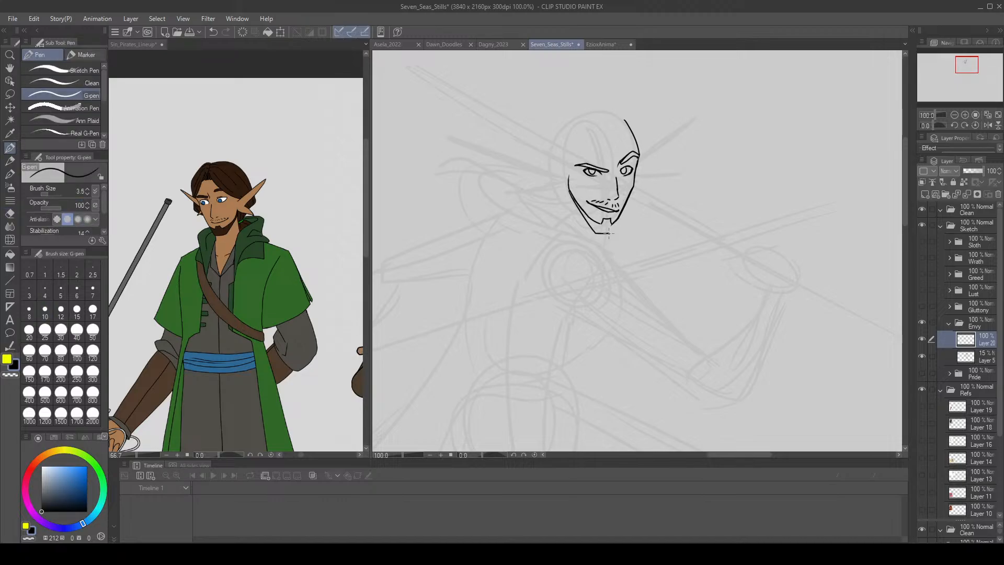
drag(613, 231, 617, 227)
key(ctrl+z)
key(ctrl+z)
key(ctrl+z)
Ink Envy's nearer ear as a long pointed elf ear sweeping back from the temple, with a short pointed lobe.
drag(560, 160, 465, 124)
key(ctrl+z)
mouse_move(562, 160)
mouse_down()
mouse_move(471, 125)
mouse_move(538, 172)
mouse_up()
key(ctrl+z)
drag(471, 126, 548, 173)
key(ctrl+z)
mouse_move(470, 126)
mouse_down()
mouse_move(550, 168)
mouse_move(514, 169)
mouse_move(521, 190)
mouse_move(557, 182)
mouse_move(525, 195)
mouse_move(569, 178)
mouse_up()
key(ctrl+z)
key(ctrl+z)
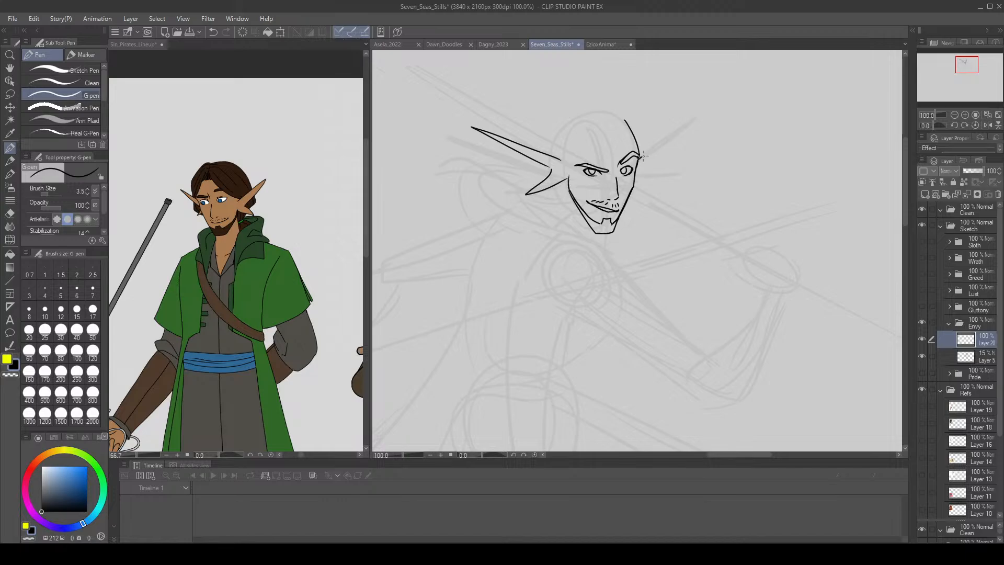
Ink the shorter pointed far ear and its lobe beside the far eye.
mouse_move(642, 156)
mouse_down()
mouse_move(637, 175)
mouse_move(691, 127)
mouse_up()
key(ctrl+z)
drag(636, 177, 671, 182)
mouse_move(671, 183)
mouse_down()
mouse_move(640, 181)
mouse_move(690, 117)
mouse_up()
key(ctrl+z)
key(ctrl+z)
key(ctrl+z)
key(ctrl+z)
key(ctrl+z)
drag(639, 157, 672, 132)
mouse_move(634, 174)
mouse_down()
mouse_move(671, 184)
mouse_move(658, 188)
mouse_up()
key(ctrl+z)
drag(657, 188, 635, 185)
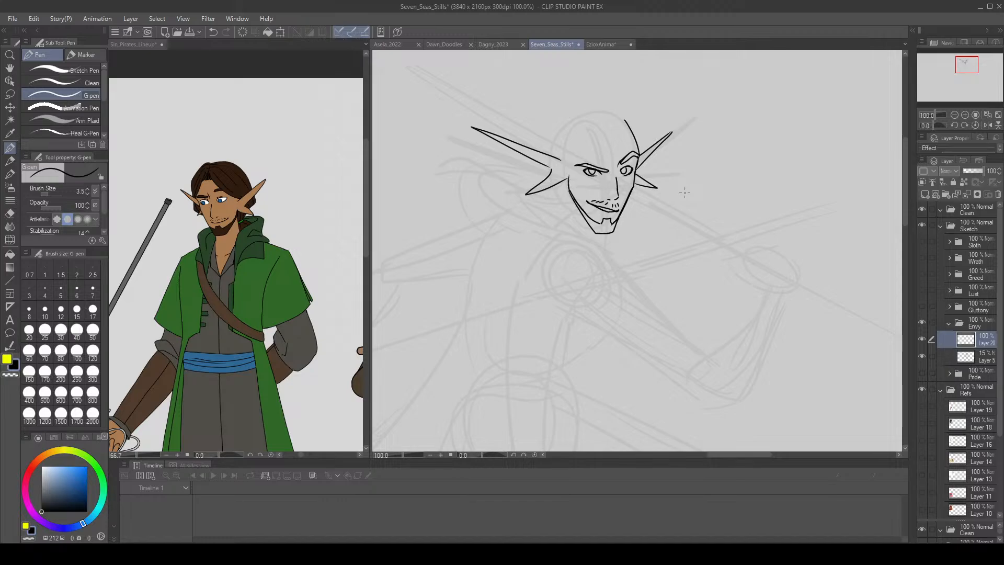
mouse_move(612, 146)
mouse_down()
mouse_move(561, 158)
mouse_move(591, 137)
mouse_move(561, 158)
mouse_move(605, 138)
mouse_move(613, 145)
mouse_up()
key(ctrl+z)
key(ctrl+z)
key(ctrl+z)
drag(601, 136, 601, 143)
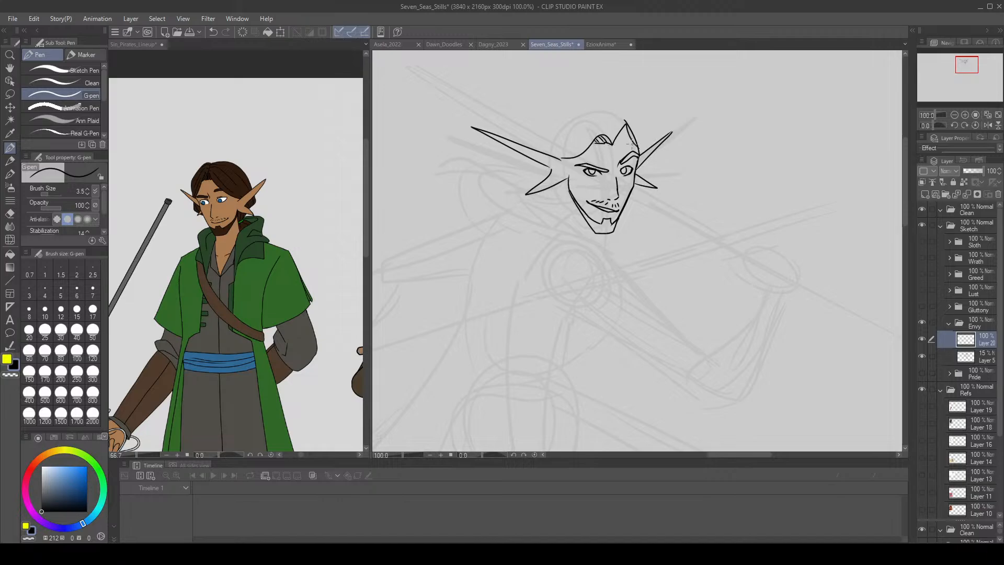
key(ctrl+z)
key(ctrl+z)
key(ctrl+z)
key(ctrl+z)
key(ctrl+z)
Ink the swept front lock curving from a point on the forehead down toward the nearer ear.
mouse_move(614, 143)
mouse_down()
mouse_move(575, 156)
mouse_move(605, 126)
mouse_move(584, 157)
mouse_move(606, 128)
mouse_move(572, 165)
mouse_move(565, 159)
mouse_move(612, 137)
mouse_move(567, 157)
mouse_move(606, 146)
mouse_move(560, 156)
mouse_up()
key(ctrl+z)
key(ctrl+z)
key(ctrl+z)
key(ctrl+z)
key(ctrl+z)
key(ctrl+z)
key(ctrl+z)
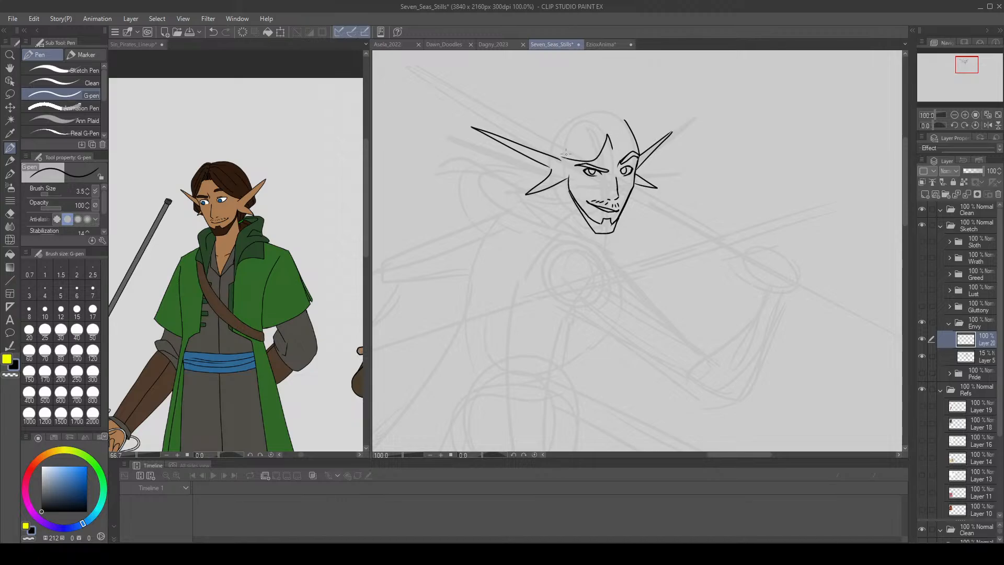
Lasso the nearer ear and shift it slightly closer to the face.
key(m)
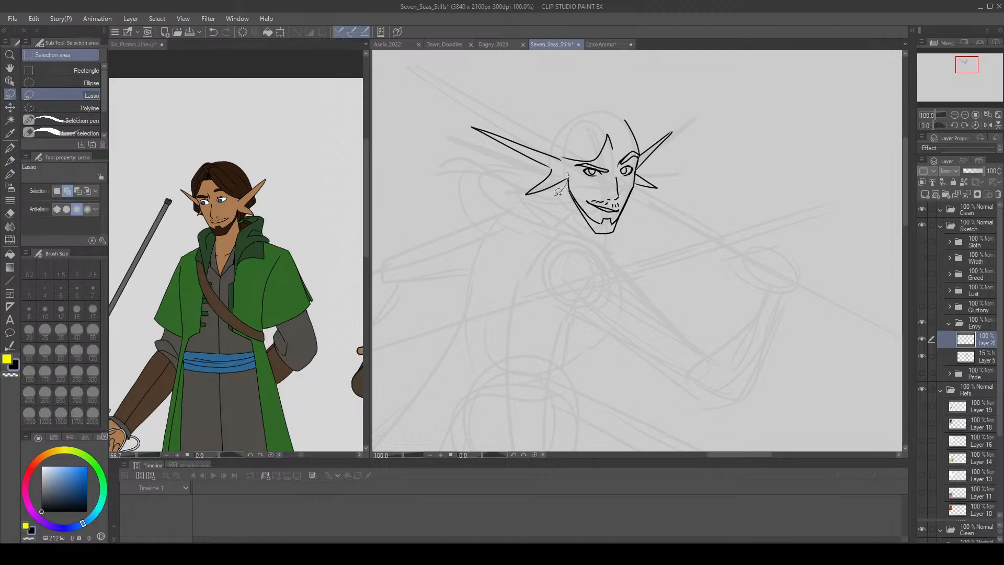
mouse_move(558, 192)
mouse_down()
mouse_move(515, 114)
mouse_move(558, 144)
mouse_move(568, 179)
mouse_up()
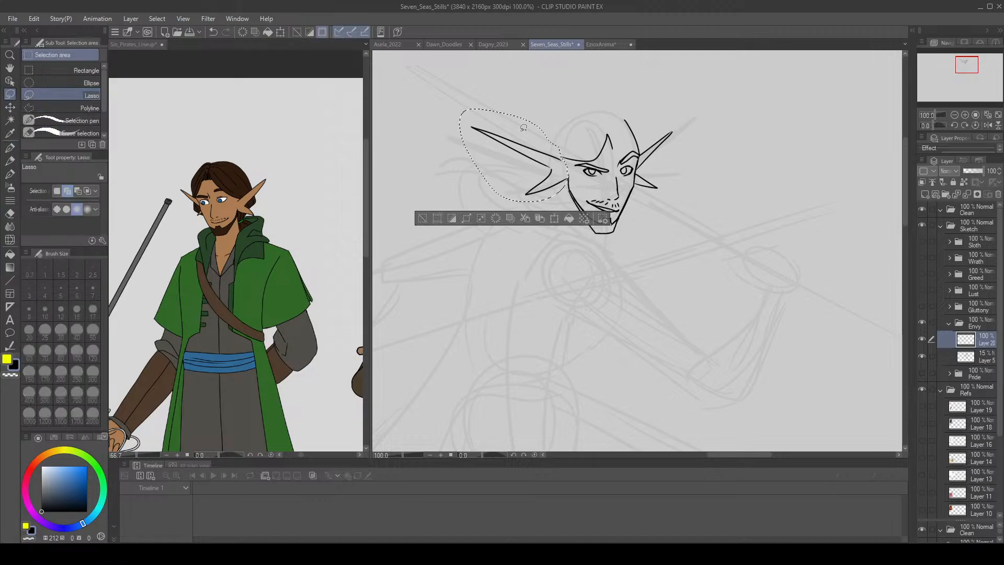
click(10, 107)
key(Right)
key(Right)
key(Right)
key(Right)
key(Right)
key(Right)
key(Right)
key(Right)
key(Right)
key(Right)
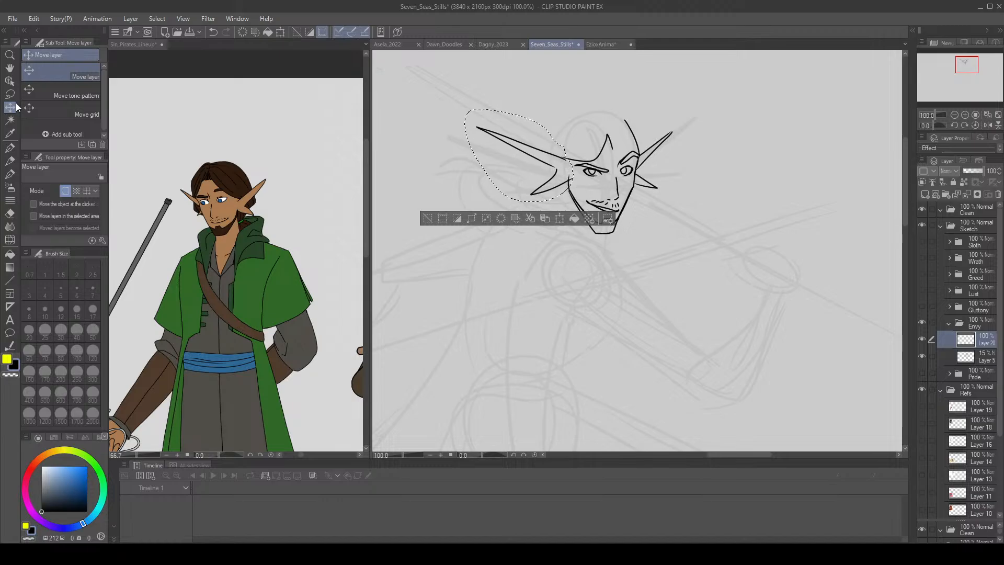
key(Right)
key(ctrl+d)
key(e)
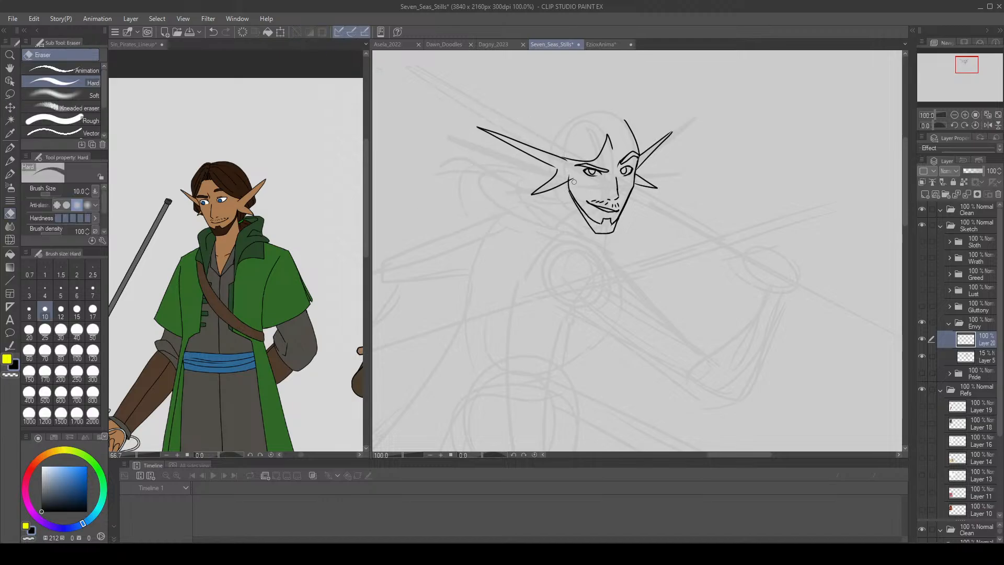
key(k)
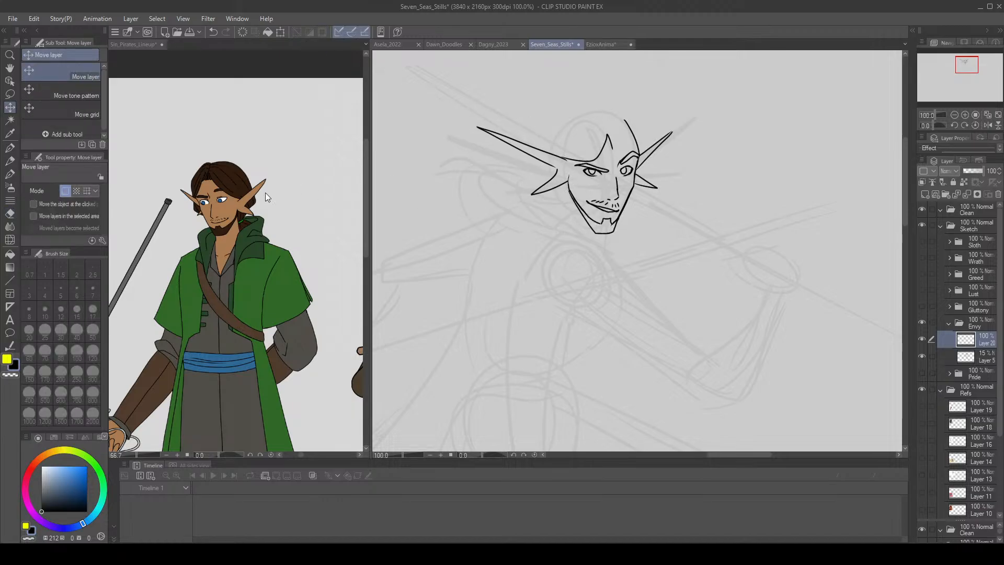
Ink the rounded outline of Envy's hair over the crown and the jagged front locks at the hairline.
click(15, 148)
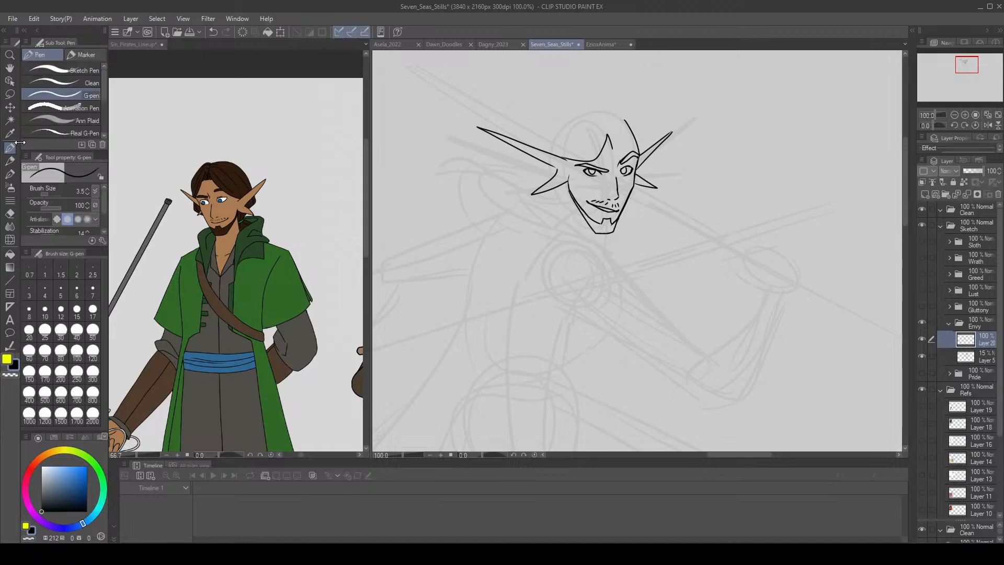
mouse_move(607, 138)
mouse_down()
mouse_move(641, 152)
mouse_move(633, 143)
mouse_move(615, 148)
mouse_move(634, 136)
mouse_move(624, 122)
mouse_move(641, 139)
mouse_move(578, 111)
mouse_move(548, 153)
mouse_up()
key(ctrl+z)
key(ctrl+z)
key(e)
key(p)
mouse_move(577, 111)
mouse_down()
mouse_move(635, 127)
mouse_move(607, 104)
mouse_move(643, 124)
mouse_move(643, 149)
mouse_move(643, 126)
mouse_move(649, 151)
mouse_up()
key(ctrl+z)
key(ctrl+z)
mouse_move(649, 150)
mouse_down()
mouse_move(639, 156)
mouse_move(653, 144)
mouse_up()
key(ctrl+z)
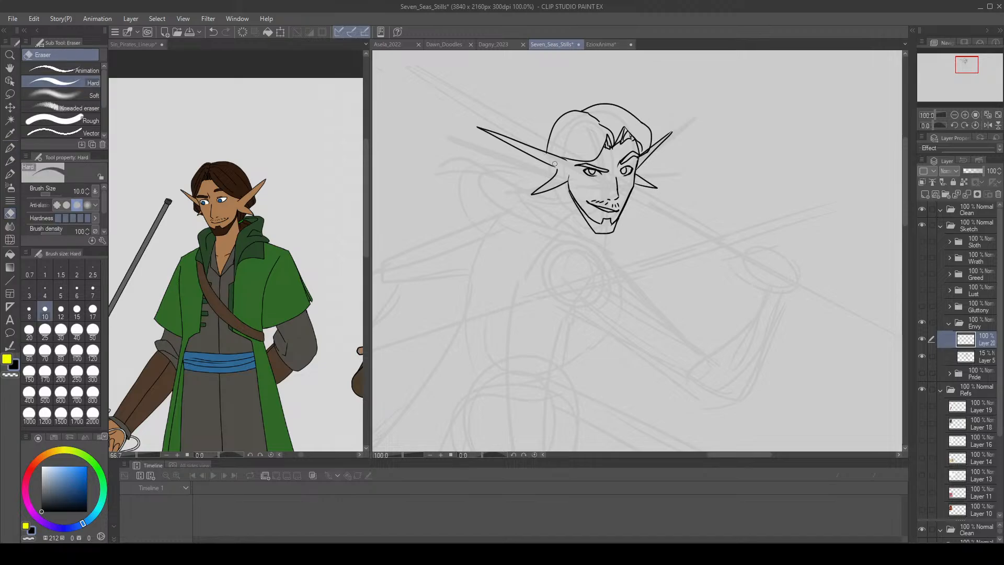
Erase the overlapping lines around the nearer ear and ink the hair curving behind it.
key(e)
mouse_move(547, 151)
mouse_down()
mouse_move(550, 139)
mouse_move(531, 173)
mouse_move(537, 188)
mouse_move(540, 154)
mouse_move(545, 205)
mouse_move(535, 207)
mouse_move(588, 233)
mouse_up()
key(p)
key(ctrl+z)
key(ctrl+z)
key(ctrl+z)
key(ctrl+z)
Redraw the short neck line below the near side of the jaw.
drag(608, 224, 607, 232)
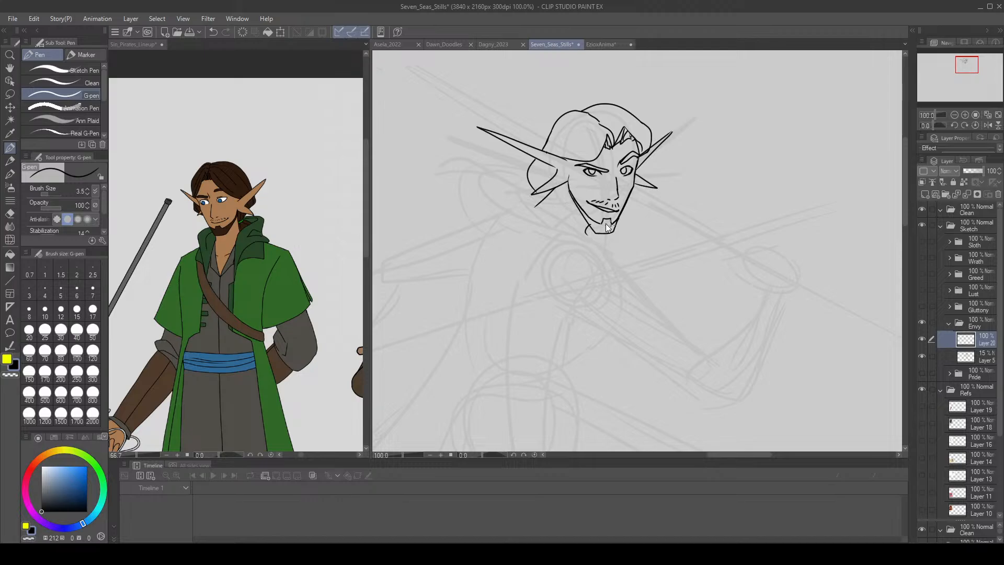
key(ctrl+z)
key(ctrl+z)
key(ctrl+z)
mouse_move(557, 186)
mouse_down()
mouse_move(549, 208)
mouse_move(581, 235)
mouse_up()
key(ctrl+z)
Ink the tied-back ponytail flowing in a wave behind the nearer ear to a pointed tip.
mouse_move(539, 194)
mouse_down()
mouse_move(555, 203)
mouse_move(434, 162)
mouse_move(479, 174)
mouse_move(451, 160)
mouse_move(420, 184)
mouse_up()
key(ctrl+z)
key(ctrl+z)
key(ctrl+z)
key(ctrl+z)
mouse_move(420, 185)
mouse_down()
mouse_move(443, 179)
mouse_move(489, 205)
mouse_move(540, 207)
mouse_move(481, 197)
mouse_move(463, 184)
mouse_move(548, 220)
mouse_move(516, 217)
mouse_move(446, 186)
mouse_move(538, 218)
mouse_move(518, 216)
mouse_move(549, 206)
mouse_move(495, 208)
mouse_up()
key(ctrl+z)
key(ctrl+z)
key(ctrl+z)
key(ctrl+z)
key(ctrl+z)
key(ctrl+z)
key(ctrl+z)
key(ctrl+z)
key(ctrl+z)
key(ctrl+z)
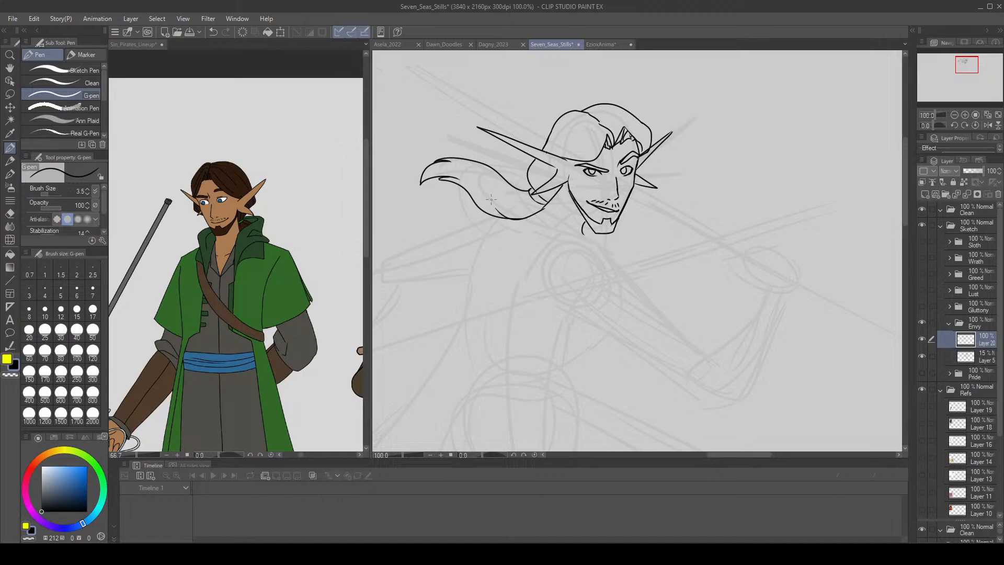
key(ctrl+z)
Ink the parting and strand lines on top of the hair and save the file.
mouse_move(585, 124)
mouse_down()
mouse_move(615, 114)
mouse_move(637, 127)
mouse_move(575, 110)
mouse_up()
key(ctrl+z)
key(ctrl+z)
key(ctrl+s)
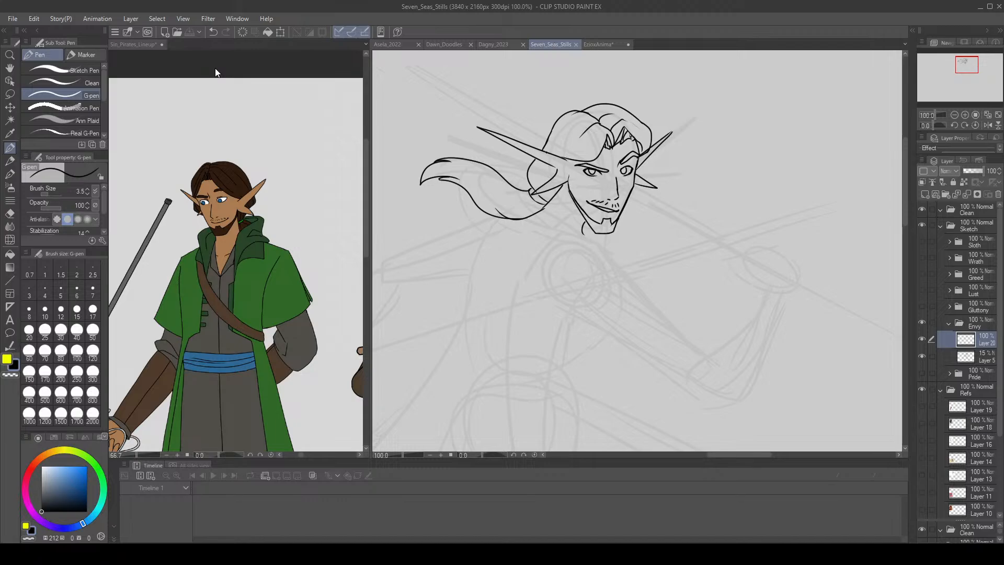
Lasso the ponytail, nearer ear and back of the hair, and transform them slightly narrower toward the face.
click(10, 94)
mouse_move(568, 155)
mouse_down()
mouse_move(569, 176)
mouse_move(534, 241)
mouse_move(386, 196)
mouse_move(575, 104)
mouse_move(565, 123)
mouse_up()
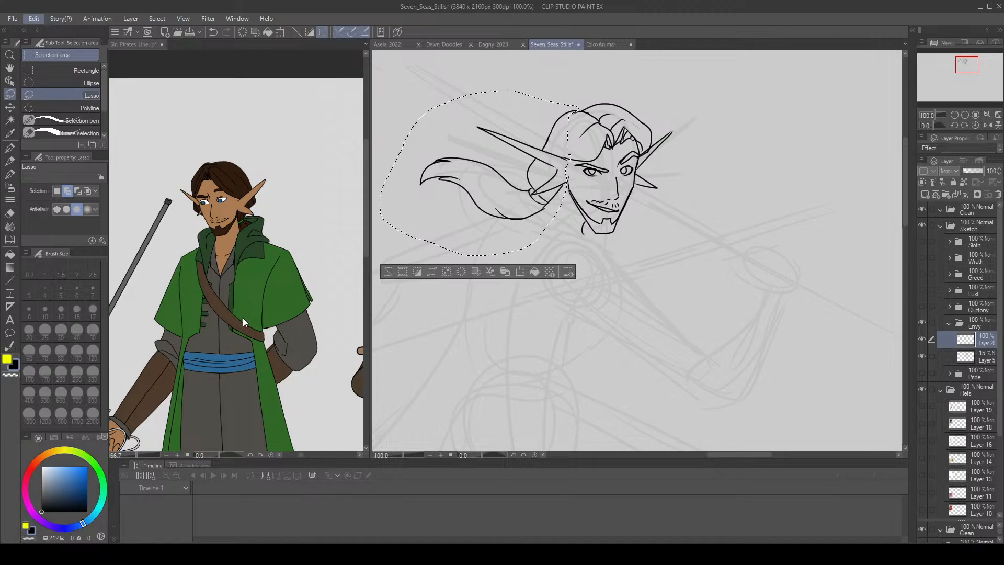
key(ctrl+t)
drag(372, 172, 396, 176)
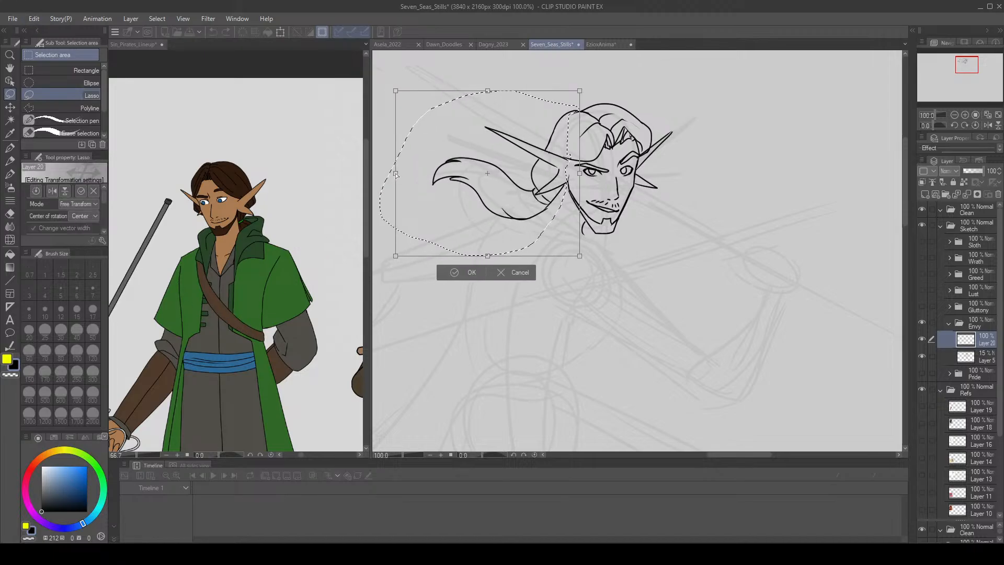
click(464, 273)
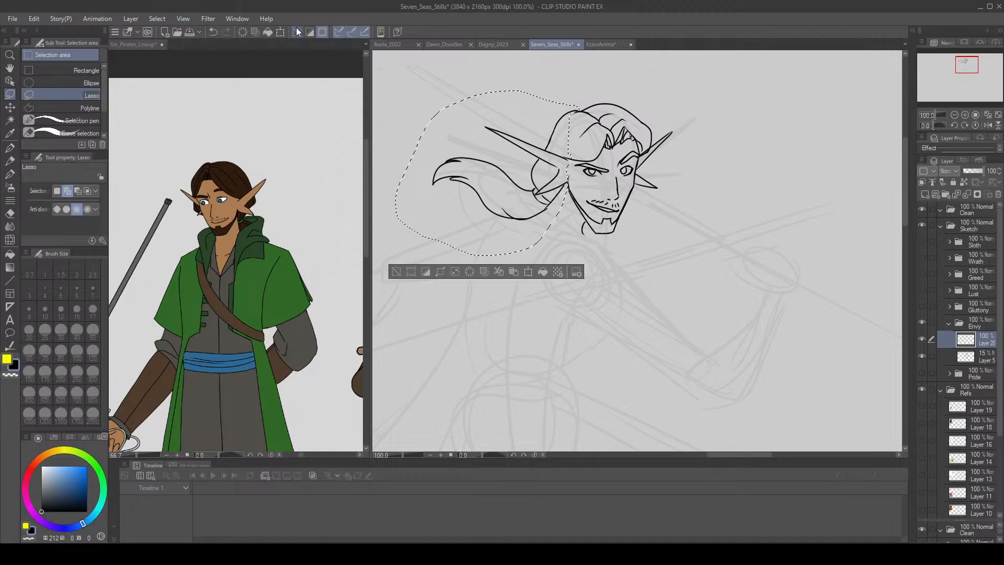
click(298, 32)
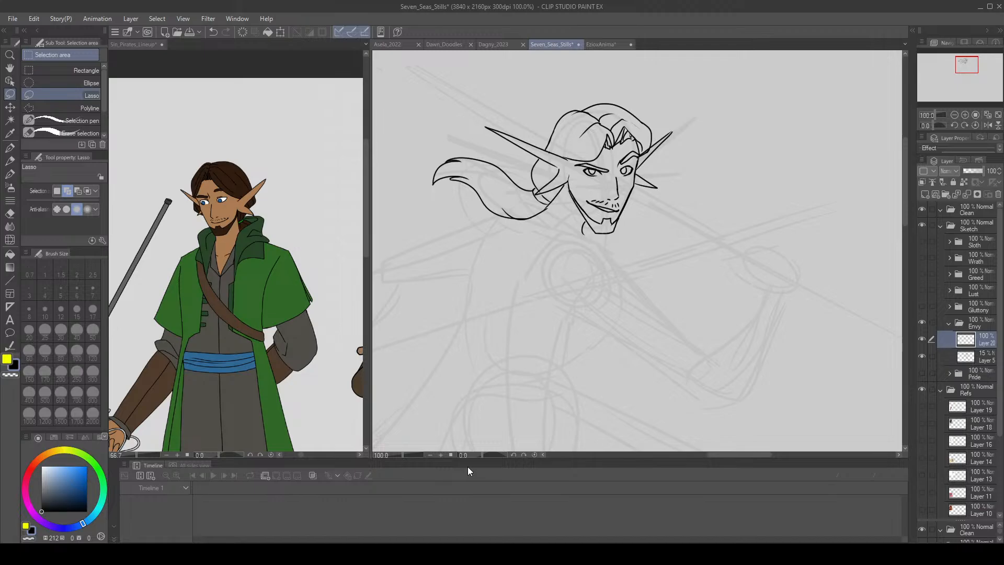
Lasso the far ear and far side of the hair, transform them slightly toward the face, and clean up the overlapping lines.
mouse_move(590, 108)
mouse_down()
mouse_move(642, 96)
mouse_move(678, 142)
mouse_move(656, 190)
mouse_move(637, 180)
mouse_move(643, 135)
mouse_move(601, 110)
mouse_up()
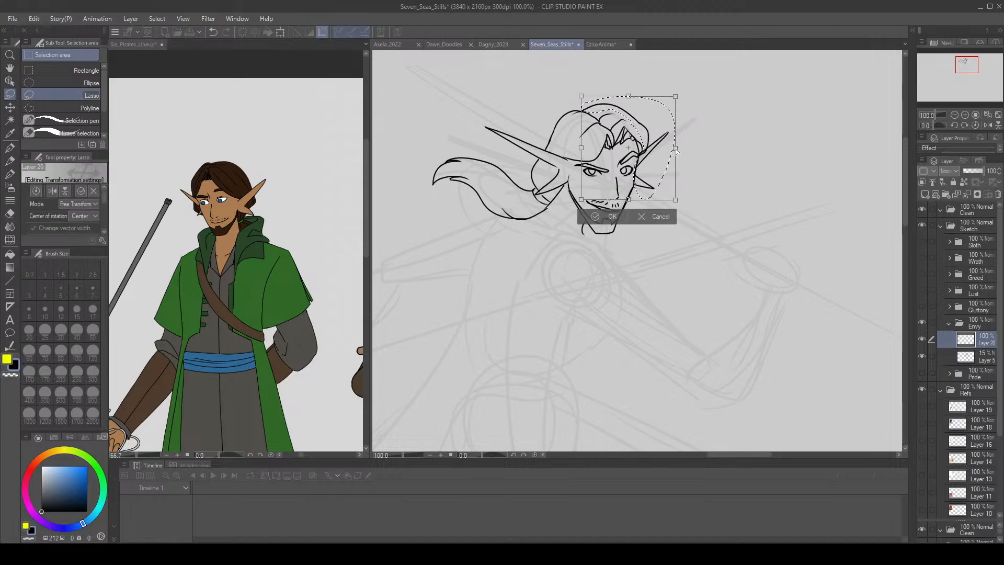
click(604, 215)
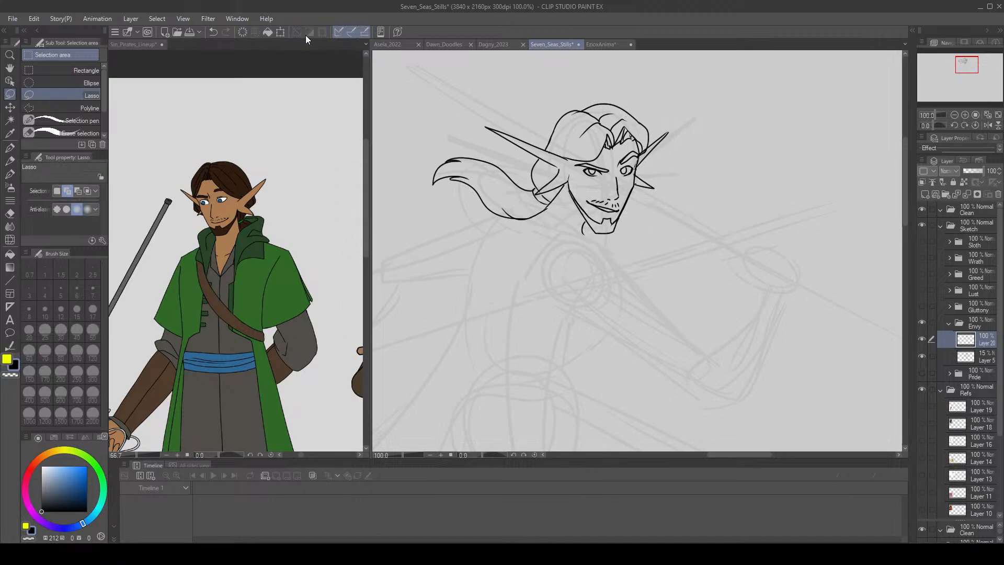
key(e)
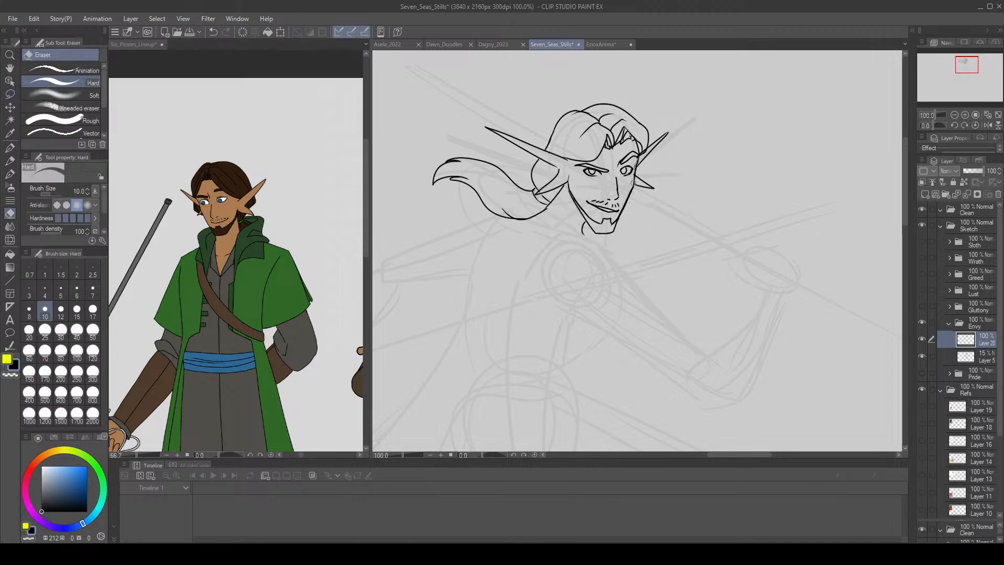
drag(633, 183, 637, 160)
key(m)
key(ctrl+d)
key(p)
key(ctrl+z)
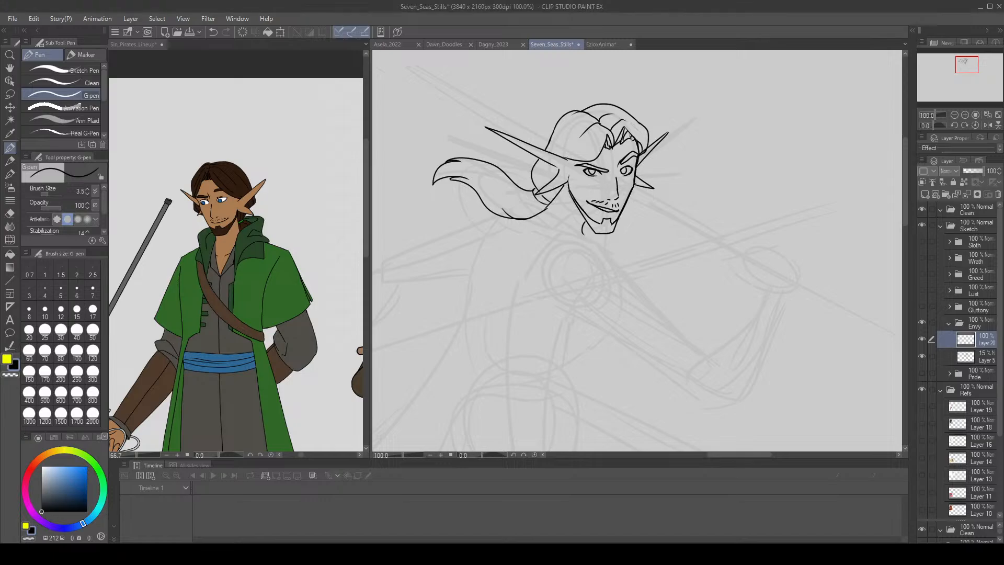
Redraw the short neck line slightly closer to the chin.
click(965, 114)
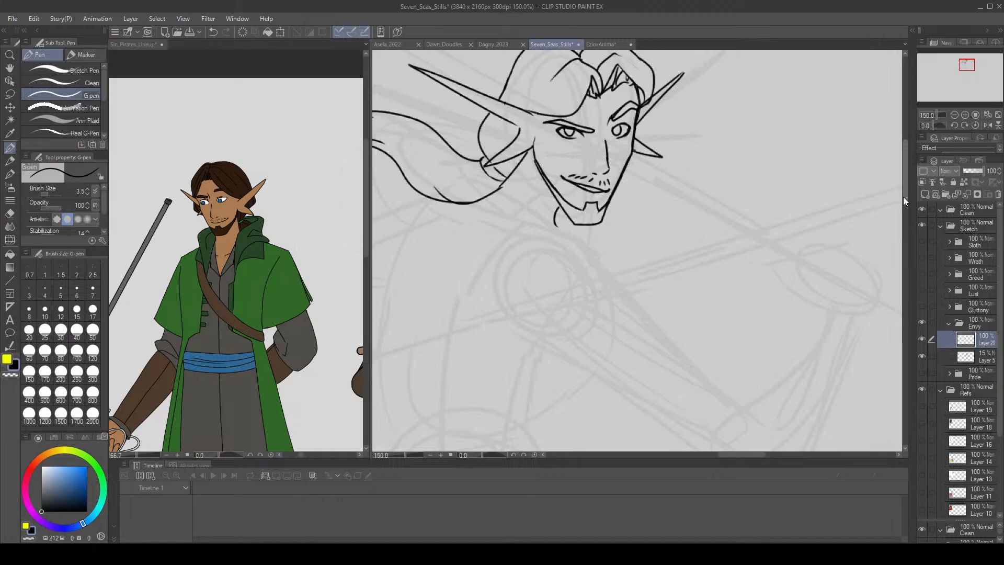
key(e)
key(p)
drag(567, 213, 560, 231)
key(ctrl+z)
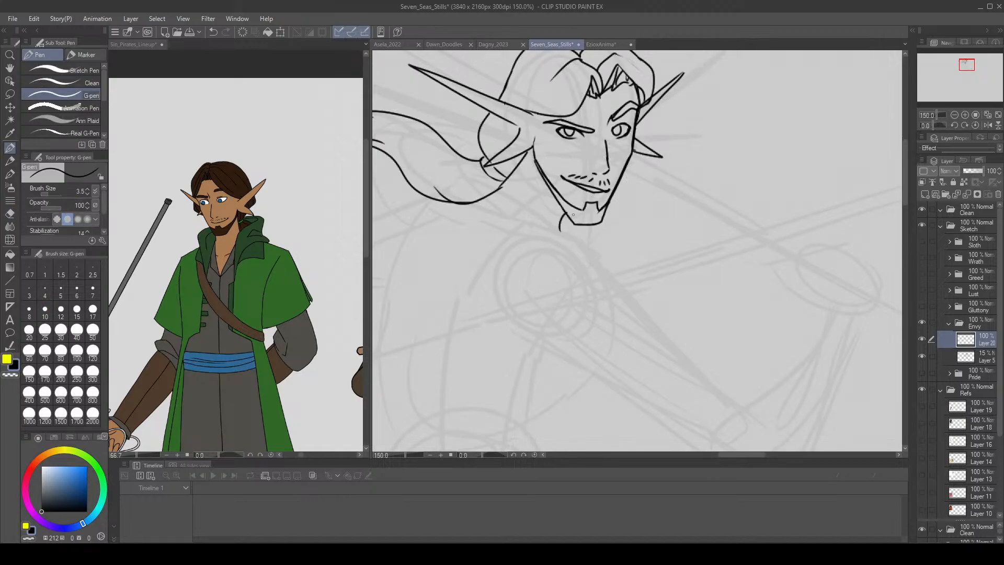
Redraw the near jaw line from below the nearer ear toward the chin, and save the file.
key(e)
key(p)
drag(561, 201, 575, 224)
key(ctrl+z)
key(ctrl+z)
key(e)
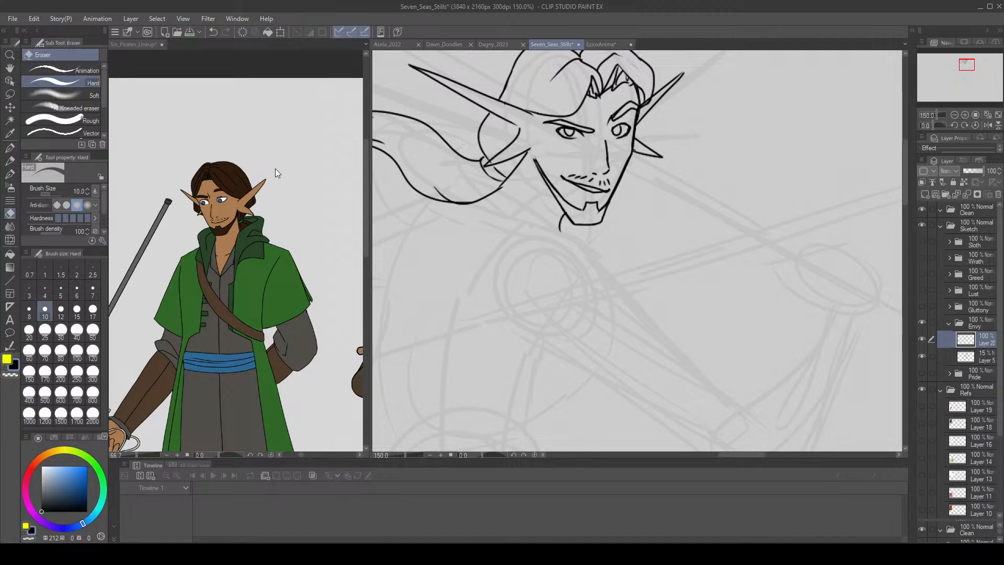
click(11, 147)
drag(532, 138, 535, 162)
key(ctrl+z)
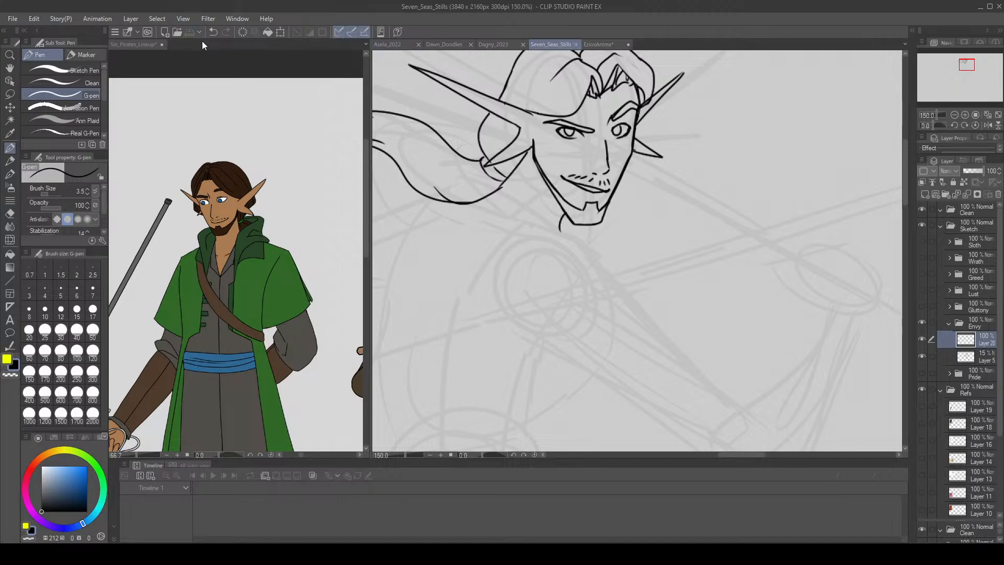
Erase the strand end inside the far side of the hair and tidy the hair where it meets the far ear.
click(987, 115)
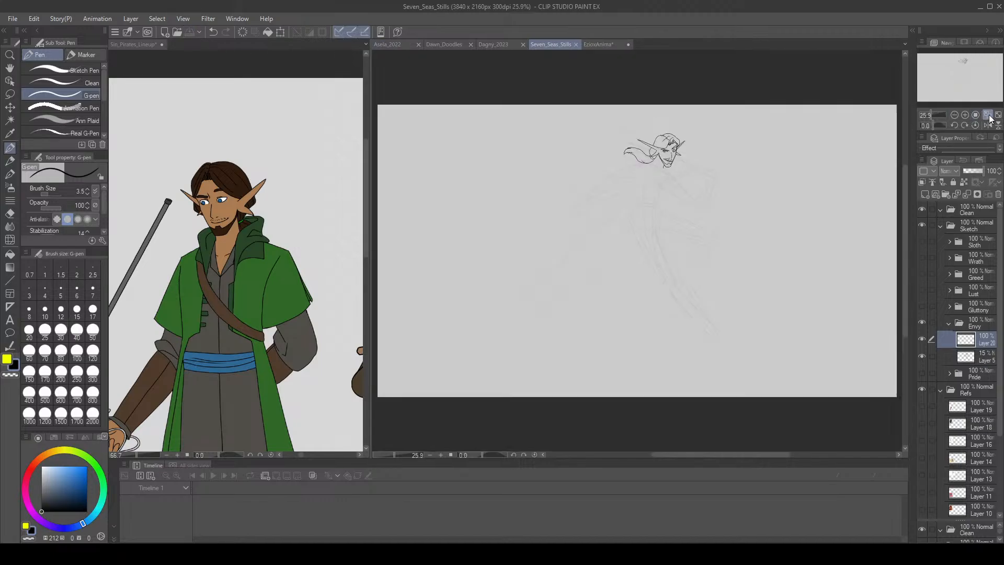
click(966, 114)
drag(965, 84, 967, 63)
click(965, 114)
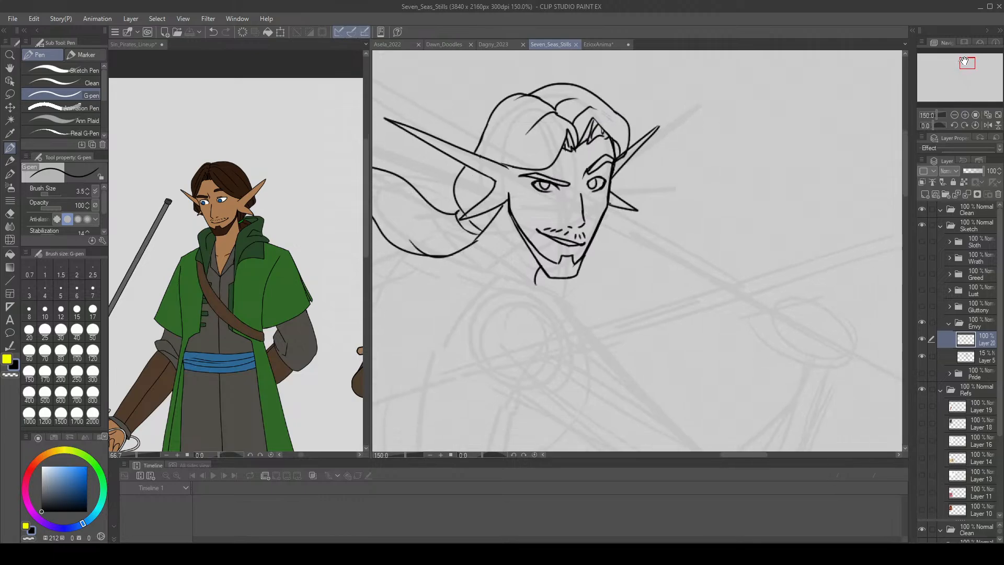
key(e)
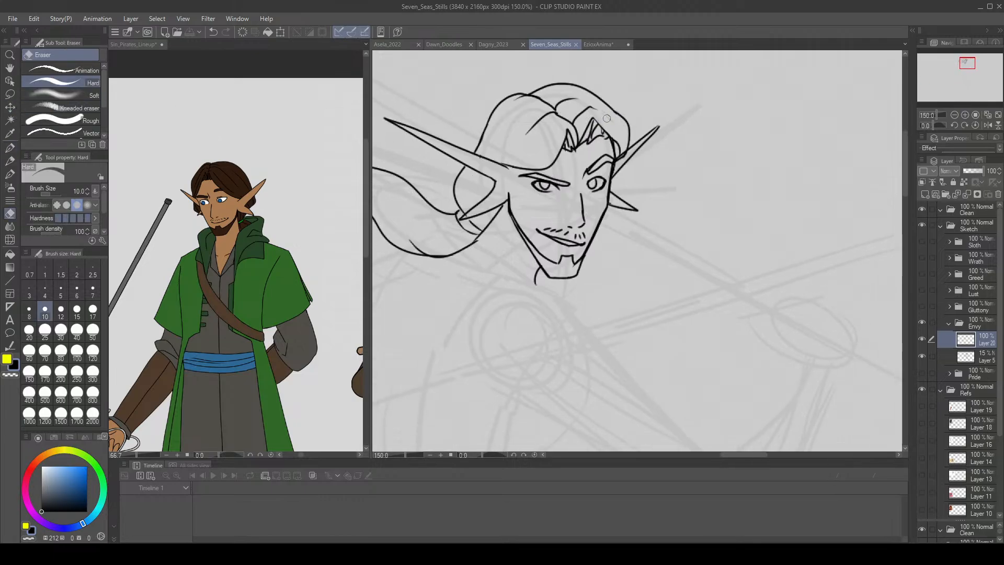
drag(607, 119, 603, 113)
key(p)
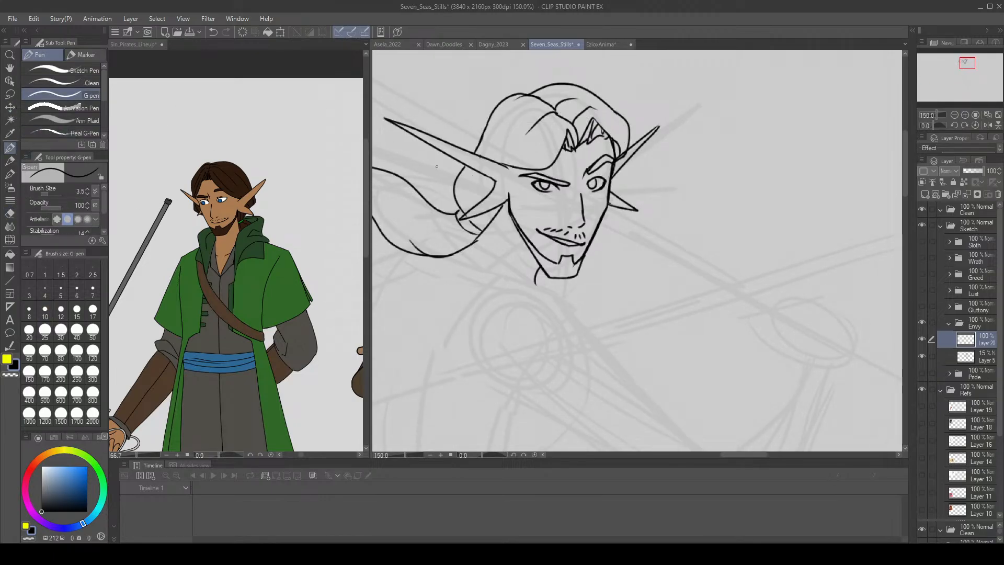
key(e)
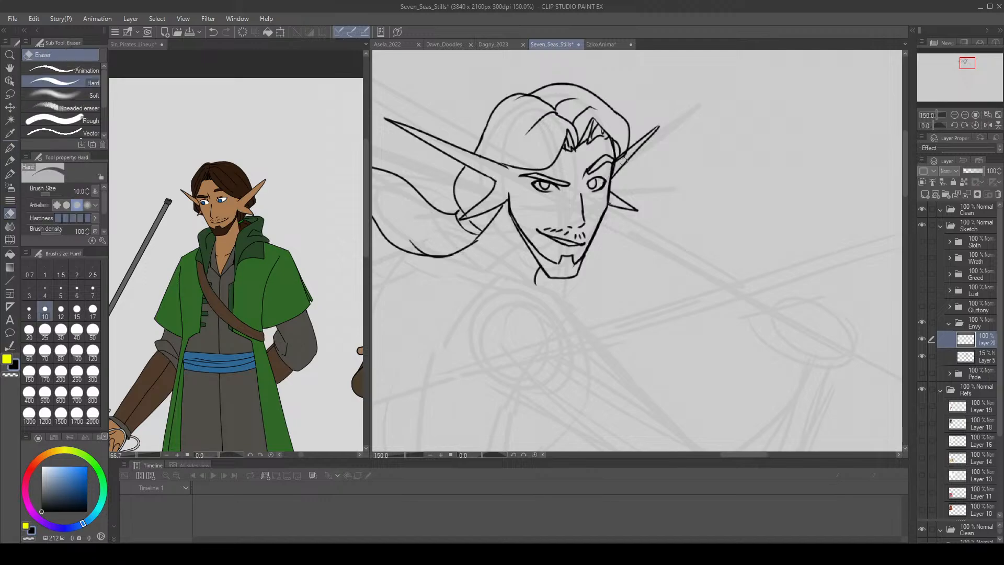
drag(624, 161, 624, 151)
key(p)
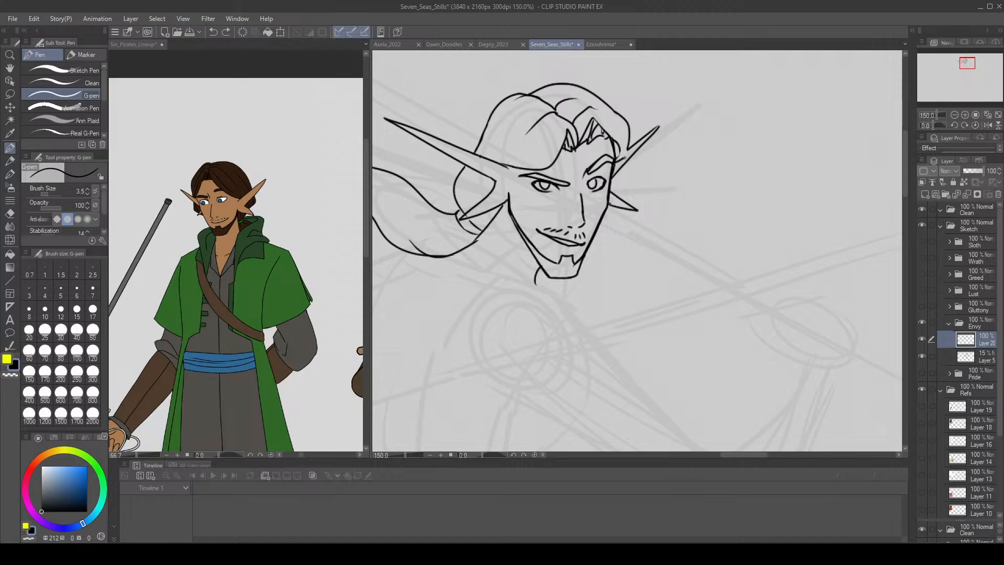
drag(619, 139, 615, 158)
key(ctrl+z)
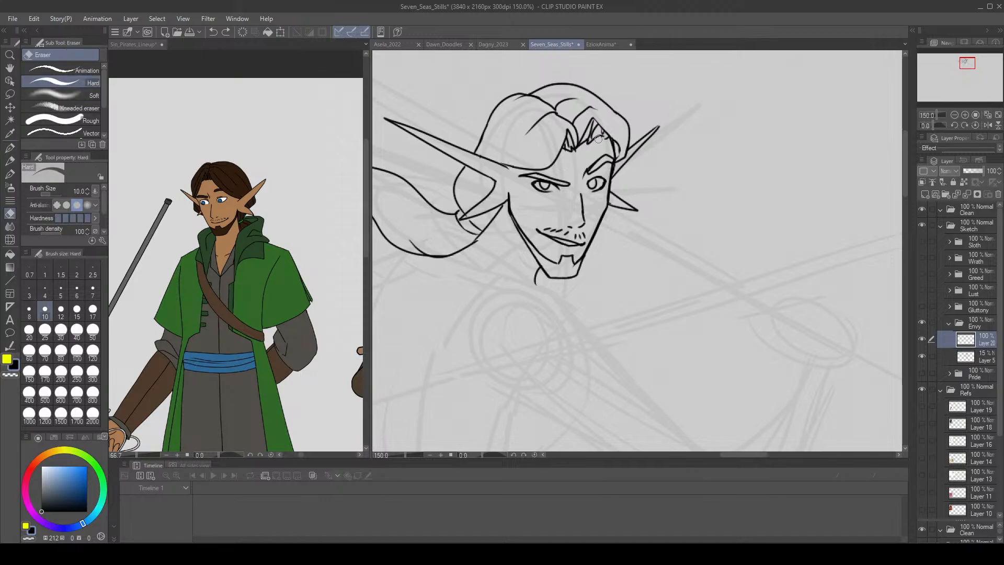
Rework the short hairline segment on the forehead beside the far forelock.
drag(596, 134, 602, 143)
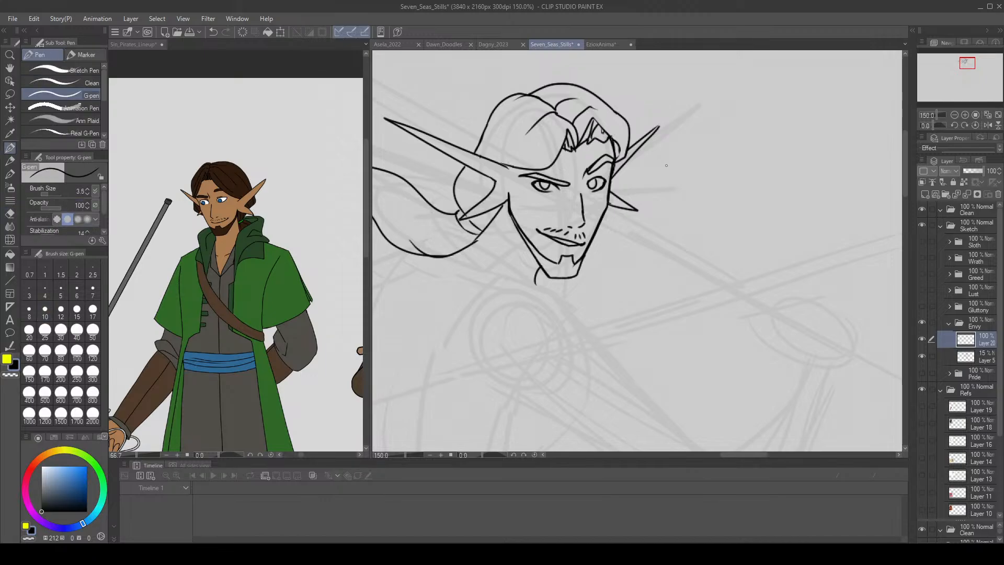
key(ctrl+z)
mouse_move(601, 143)
mouse_down()
mouse_move(612, 139)
mouse_move(590, 143)
mouse_move(597, 117)
mouse_move(602, 133)
mouse_up()
key(ctrl+z)
key(ctrl+z)
key(ctrl+z)
key(ctrl+z)
key(e)
key(p)
key(ctrl+z)
key(ctrl+z)
key(ctrl+z)
key(e)
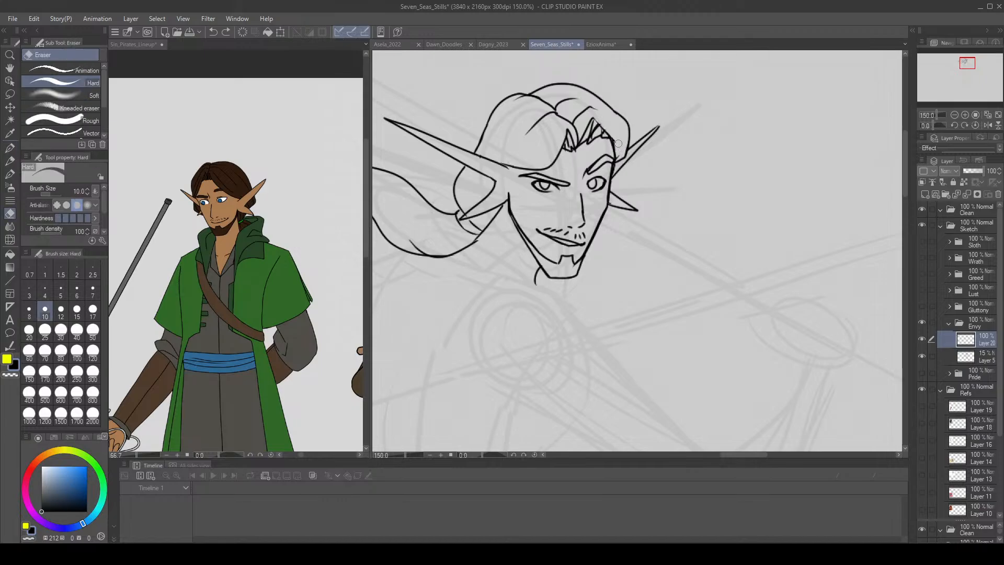
Redraw the far hairline as a curve running from the forelock down to the temple beside the far ear.
drag(618, 152, 617, 158)
key(p)
drag(594, 120, 619, 157)
key(ctrl+z)
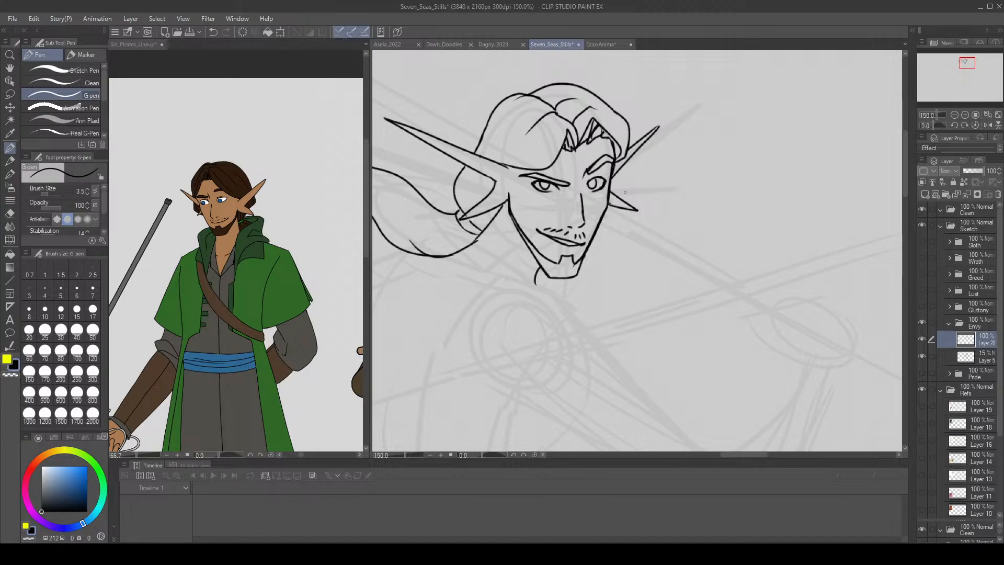
key(ctrl+z)
drag(597, 123, 619, 155)
key(e)
key(p)
key(ctrl+z)
drag(594, 120, 616, 153)
drag(595, 121, 619, 154)
key(ctrl+z)
drag(595, 121, 618, 160)
key(ctrl+z)
key(ctrl+z)
drag(595, 125, 618, 155)
key(ctrl+z)
key(ctrl+z)
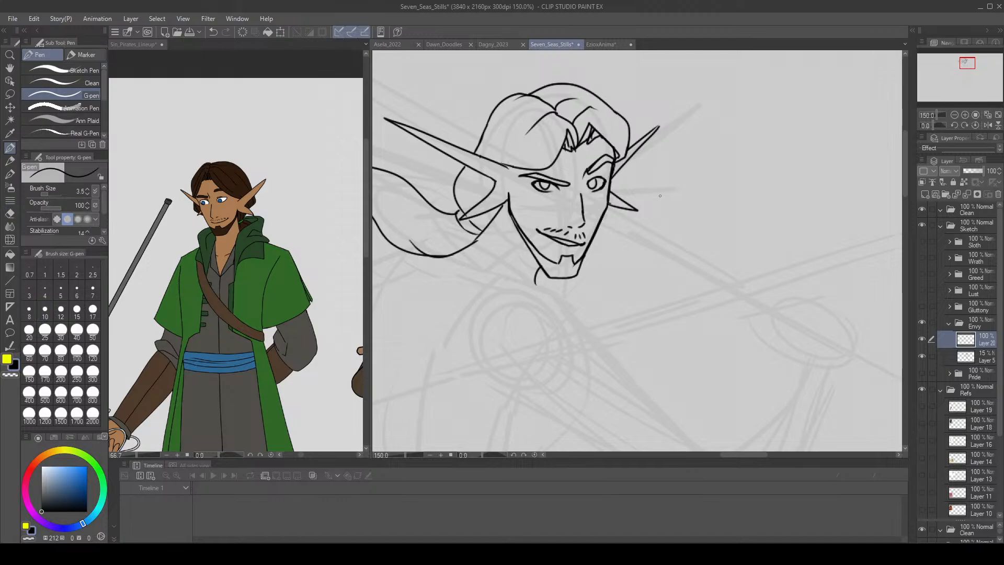
Erase and redraw the upper outline of the hair from the crown to the far side.
key(e)
mouse_move(551, 83)
mouse_down()
mouse_move(588, 89)
mouse_move(617, 113)
mouse_up()
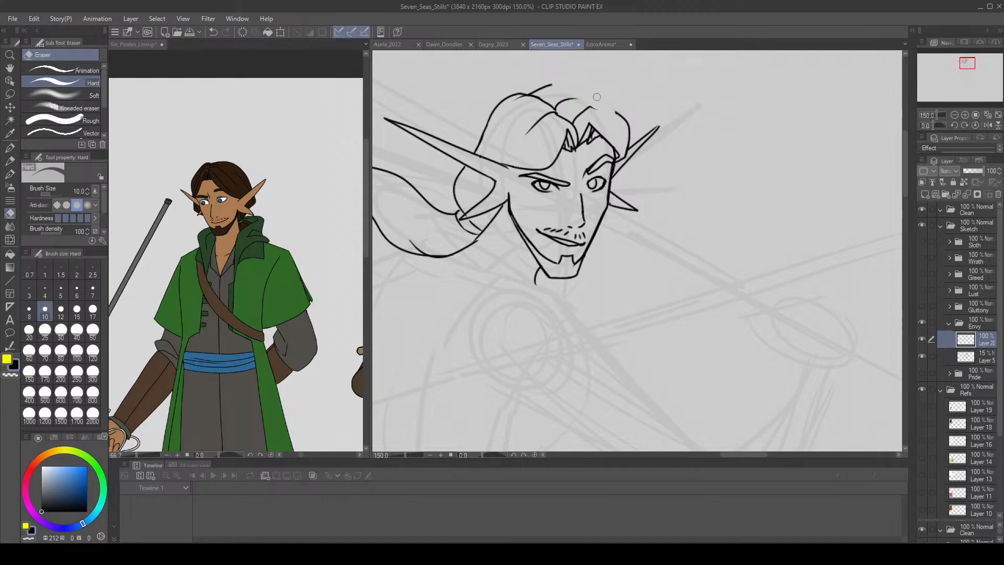
key(p)
drag(551, 84, 615, 112)
key(ctrl+z)
key(ctrl+z)
key(ctrl+z)
key(ctrl+z)
key(ctrl+z)
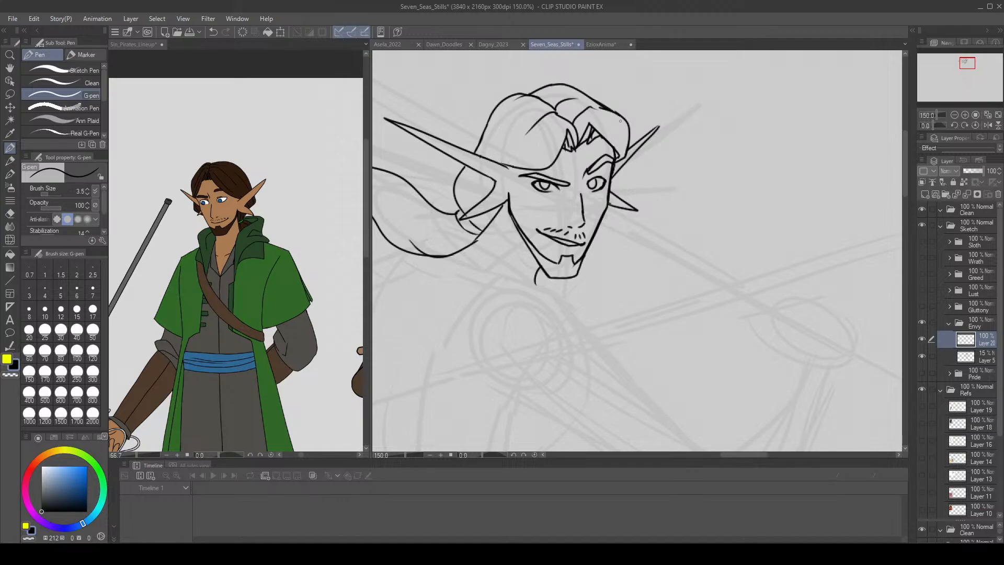
Redraw the back hair outline where it comes down to the upper edge of the nearer ear.
key(e)
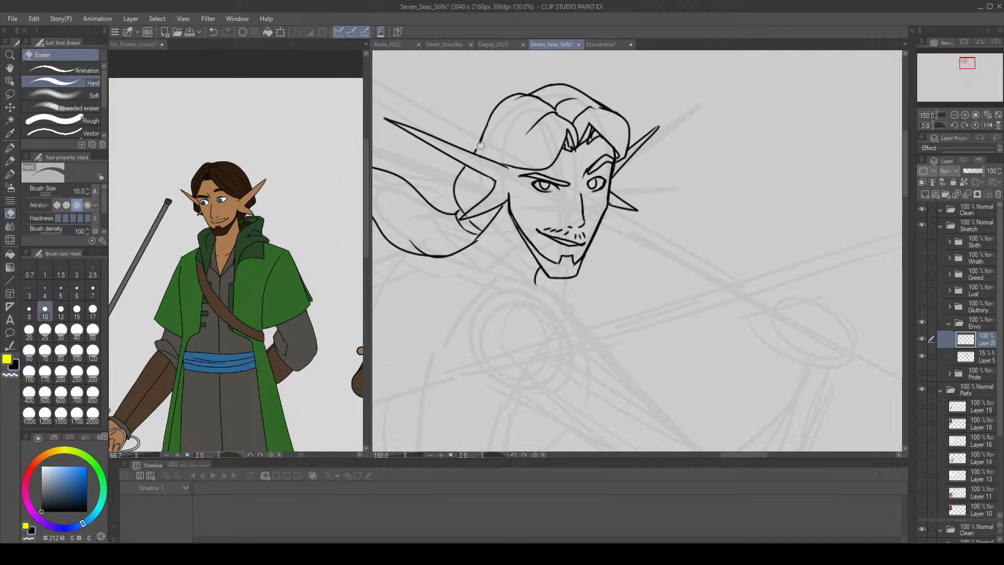
mouse_move(481, 141)
mouse_down()
mouse_move(476, 151)
mouse_move(490, 117)
mouse_move(472, 153)
mouse_up()
key(p)
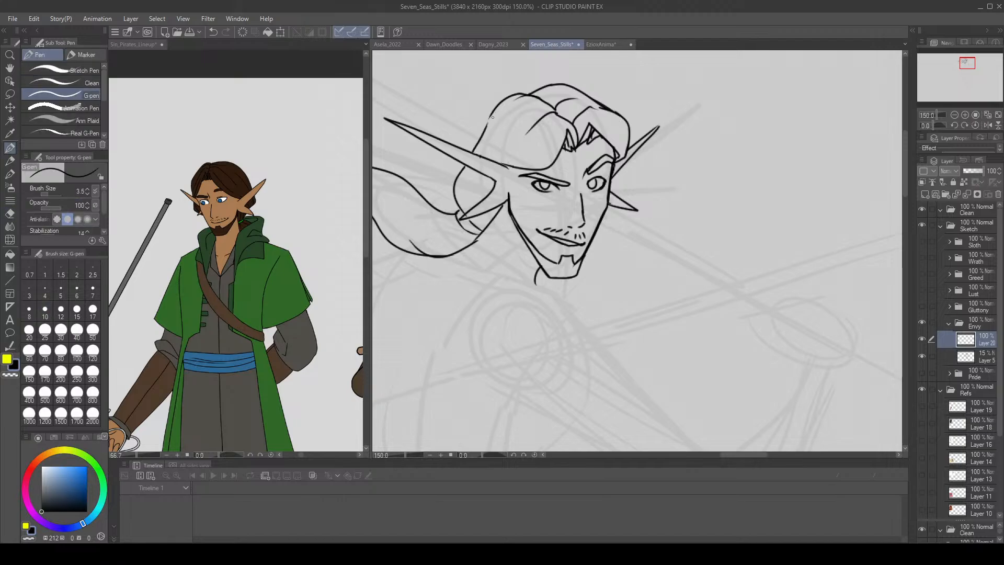
key(ctrl+z)
drag(491, 116, 456, 177)
key(ctrl+z)
key(ctrl+z)
drag(479, 144, 473, 152)
Redraw the far edge of the face between the brow and the lower ear spike, and save the file.
key(e)
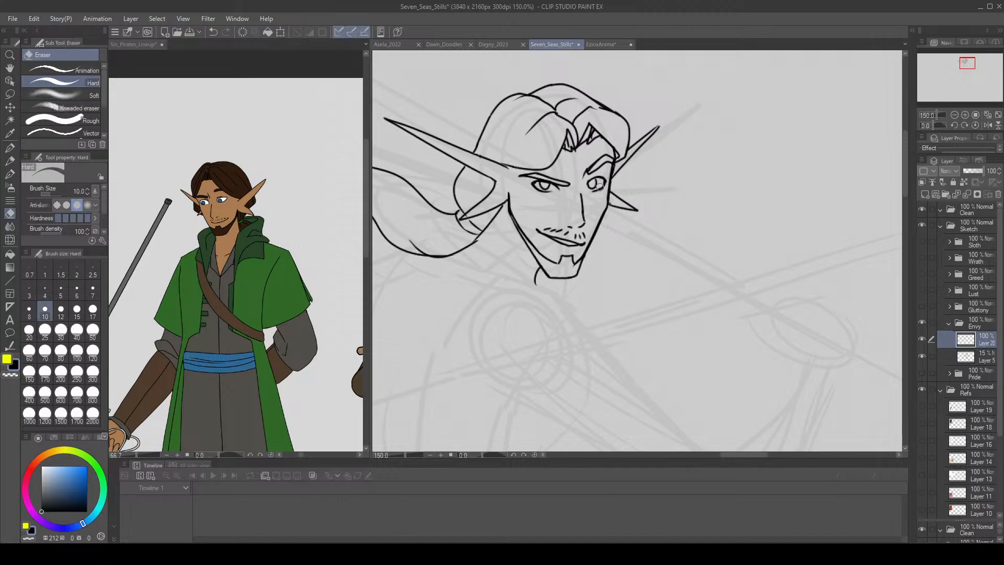
key(p)
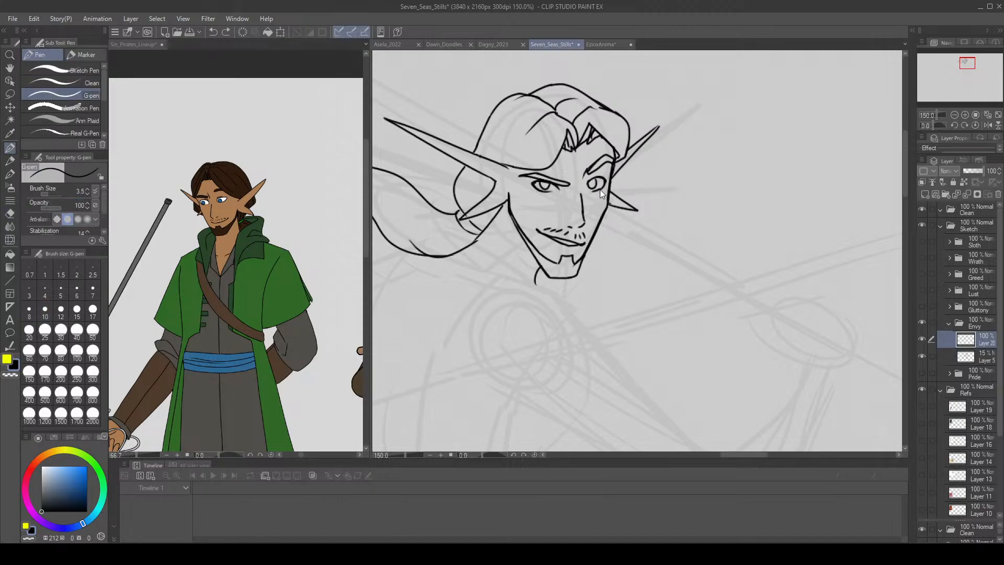
key(e)
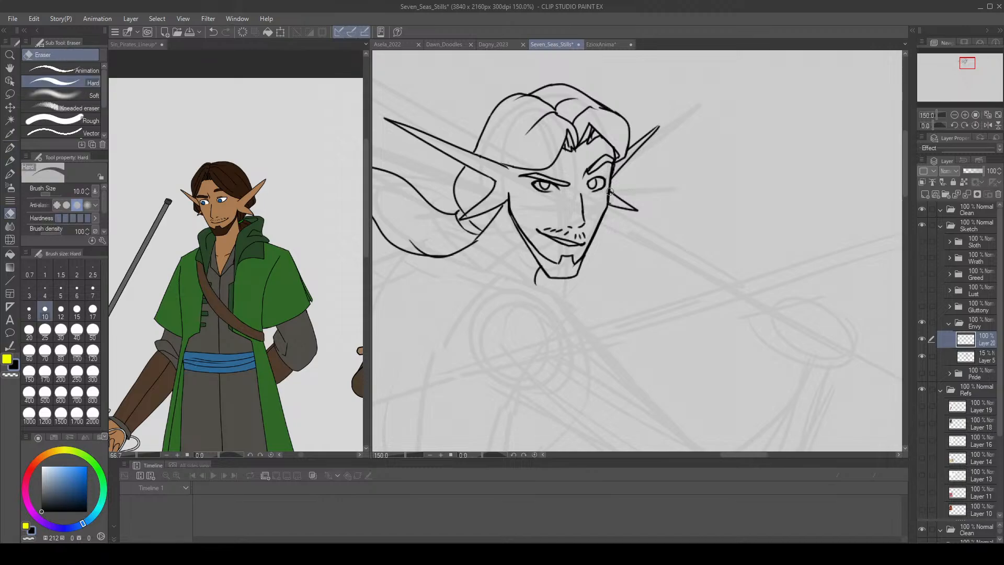
key(p)
key(e)
key(p)
mouse_move(613, 164)
mouse_down()
mouse_move(608, 205)
mouse_move(617, 162)
mouse_up()
key(e)
key(ctrl+z)
key(ctrl+y)
mouse_move(615, 170)
mouse_down()
mouse_move(610, 203)
mouse_move(614, 162)
mouse_up()
key(p)
key(ctrl+z)
drag(608, 201, 613, 166)
key(ctrl+z)
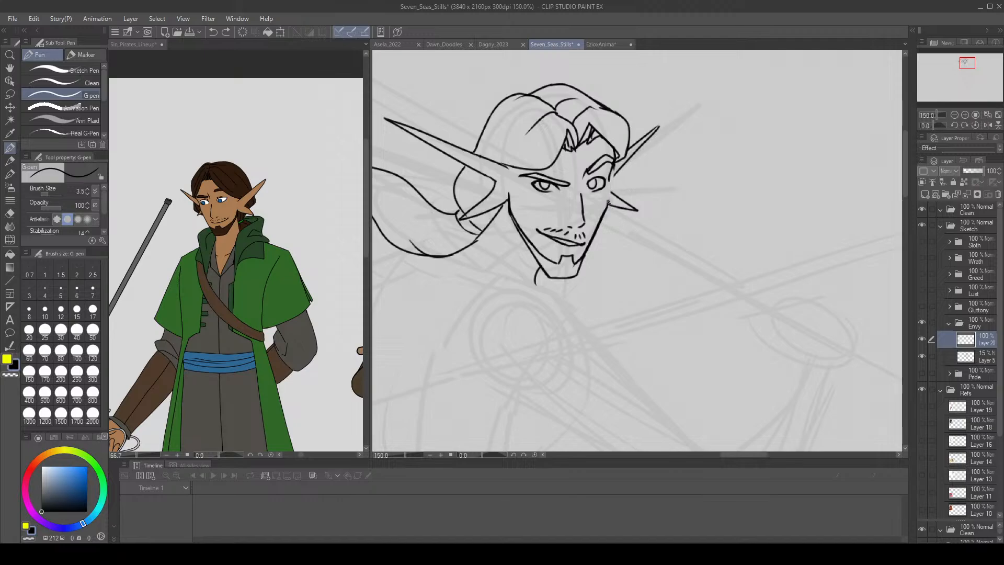
key(e)
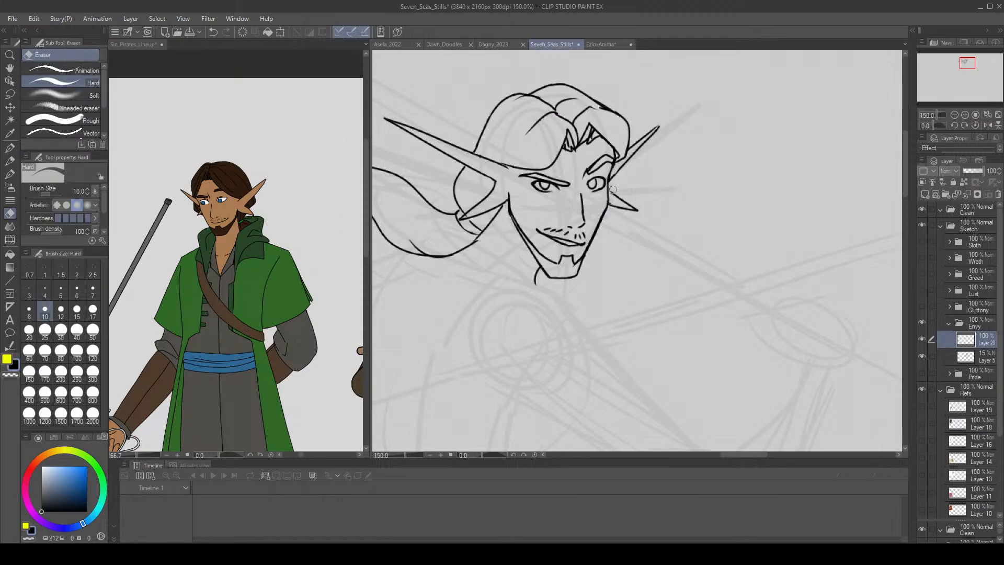
key(p)
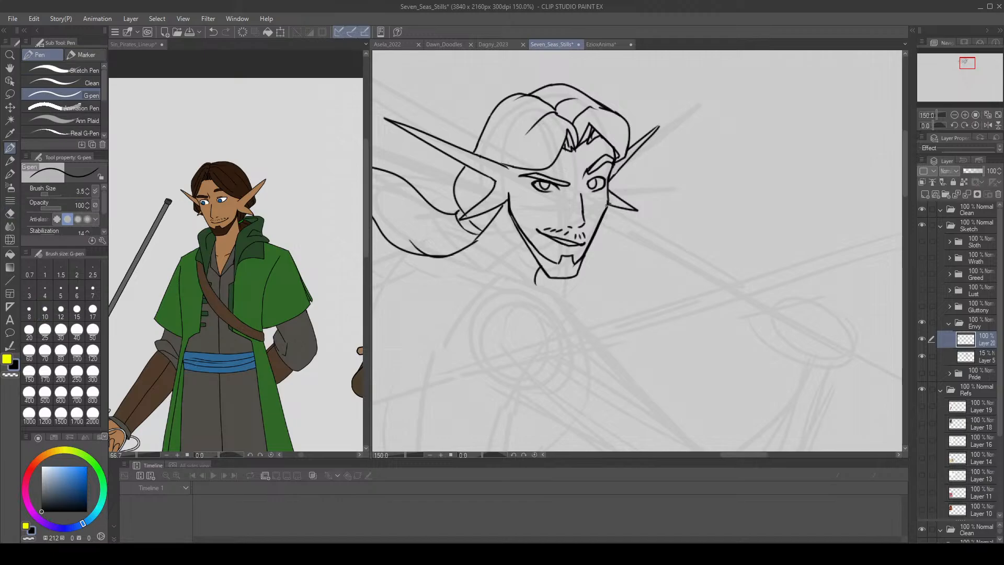
drag(606, 206, 608, 193)
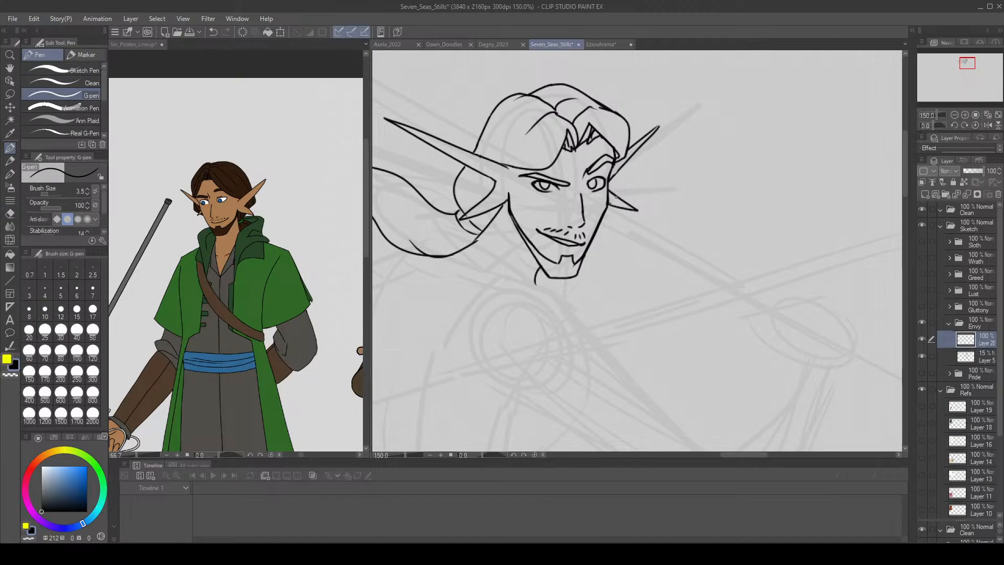
click(193, 32)
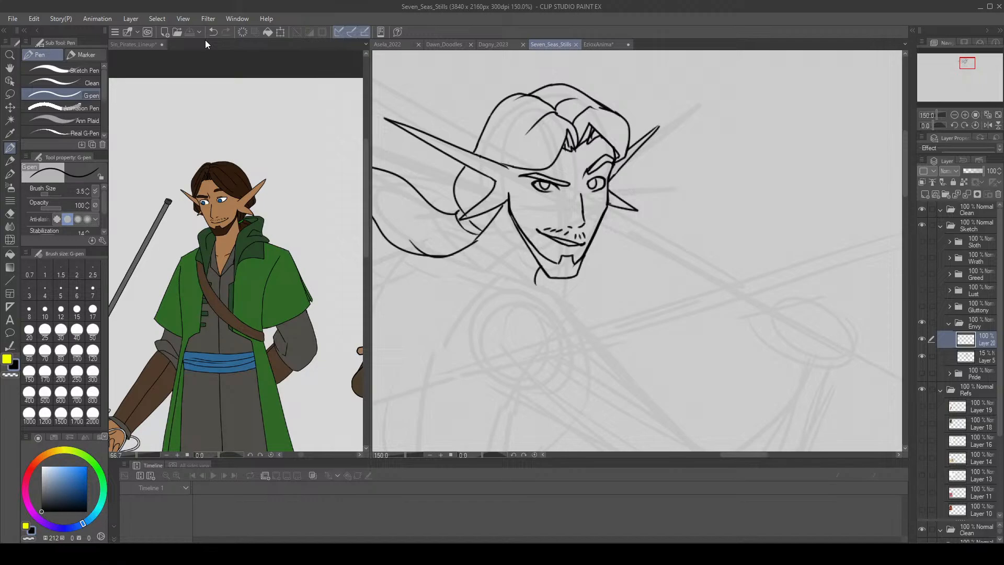
Erase and redraw the far hairline from the forelock to the temple.
key(e)
drag(593, 130, 626, 154)
key(p)
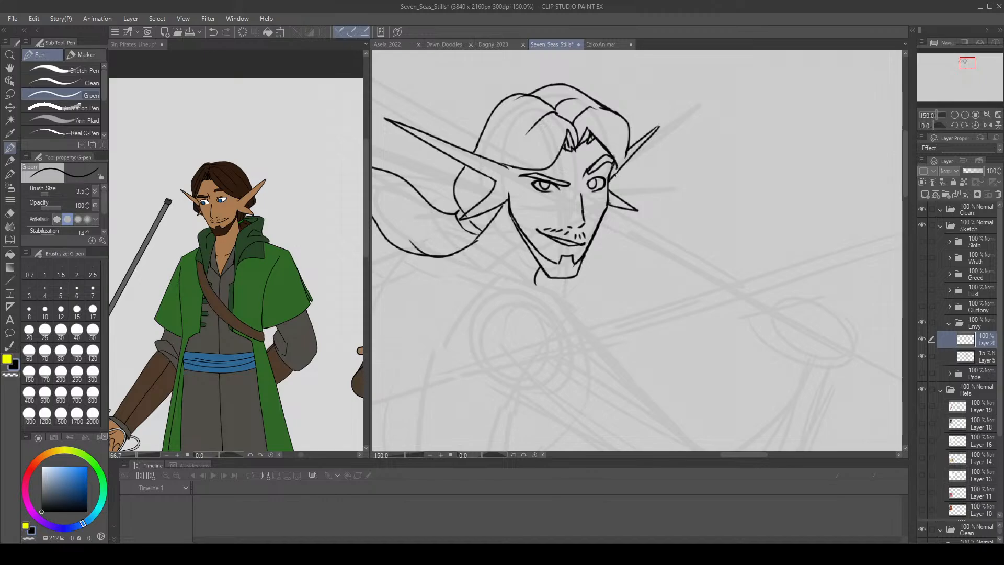
Ink the side of the hair from the far temple down to the base of the far ear.
key(e)
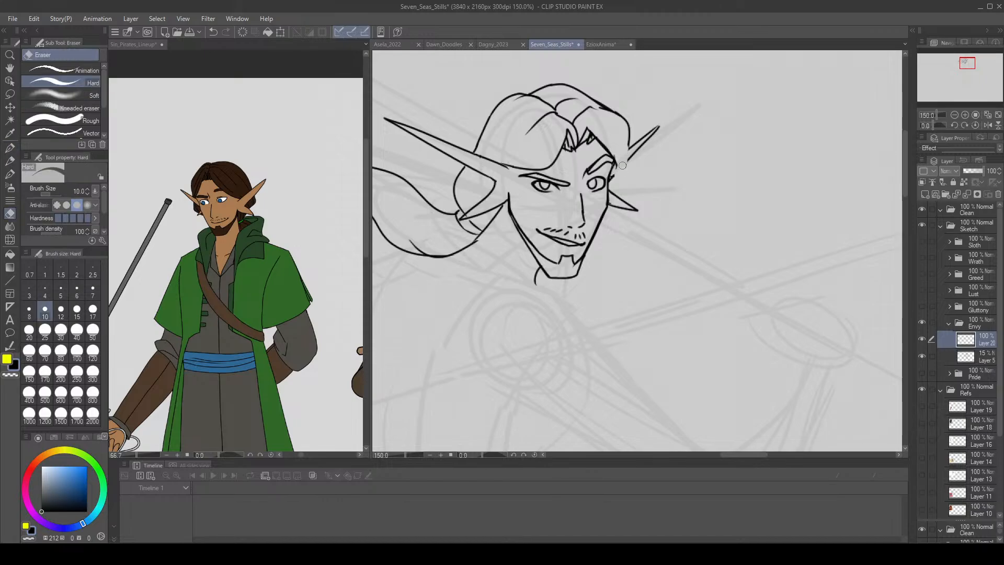
key(p)
mouse_move(630, 141)
mouse_down()
mouse_move(622, 174)
mouse_move(610, 179)
mouse_up()
key(ctrl+z)
key(e)
key(p)
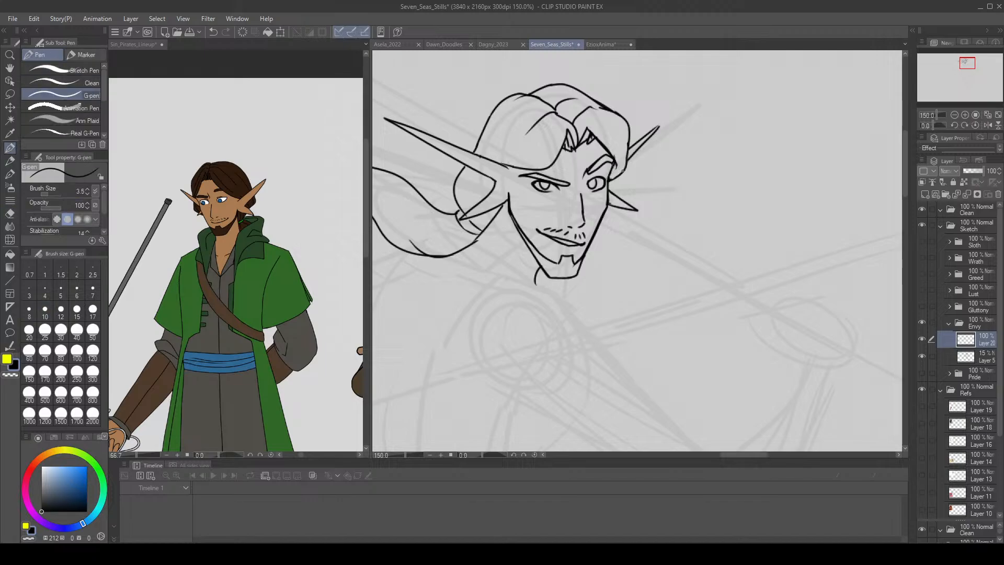
key(ctrl+z)
drag(627, 144, 611, 179)
key(ctrl+z)
key(ctrl+z)
key(ctrl+z)
Trim and clean the line ends where the far side hair meets the temple, eye edge and far ear.
key(e)
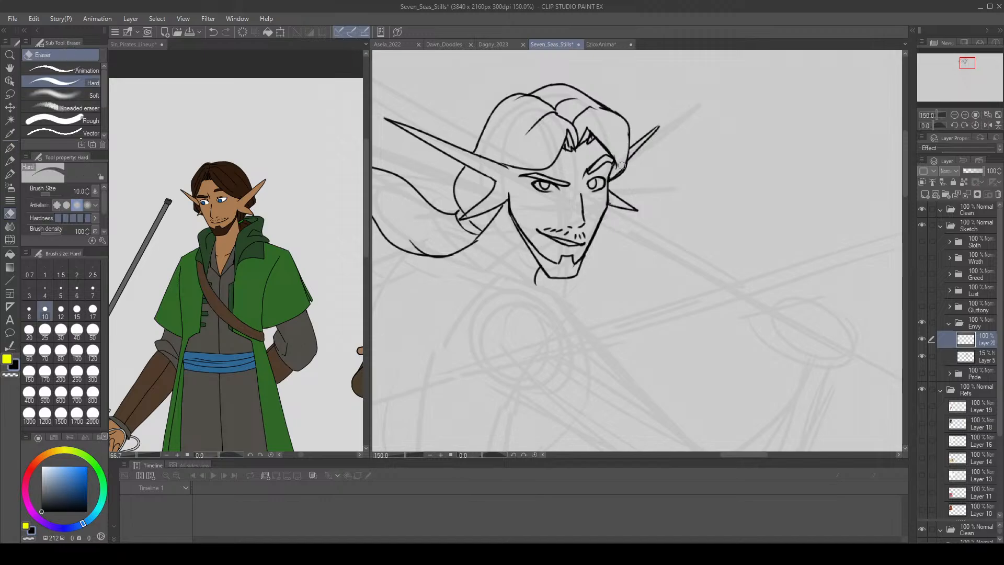
key(p)
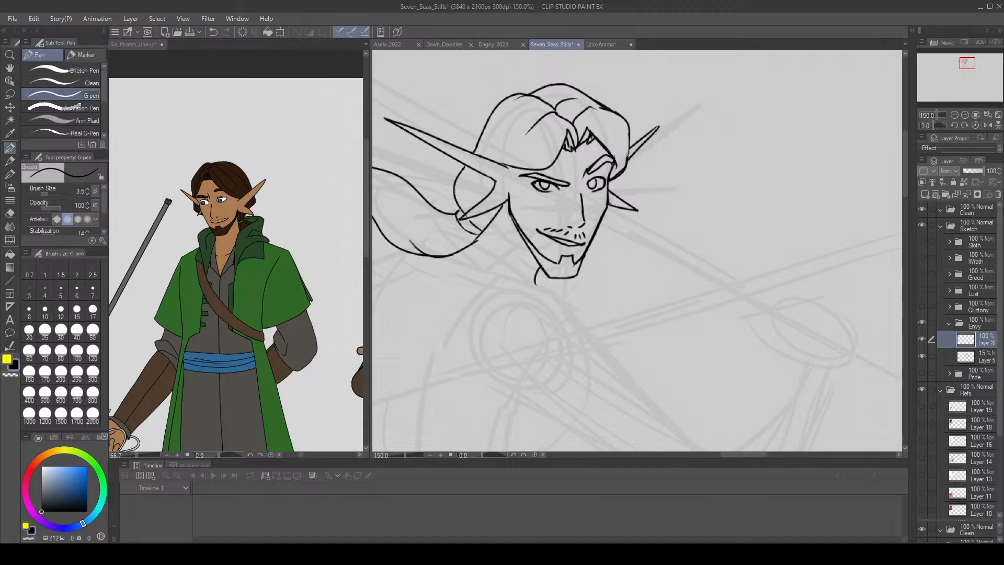
key(e)
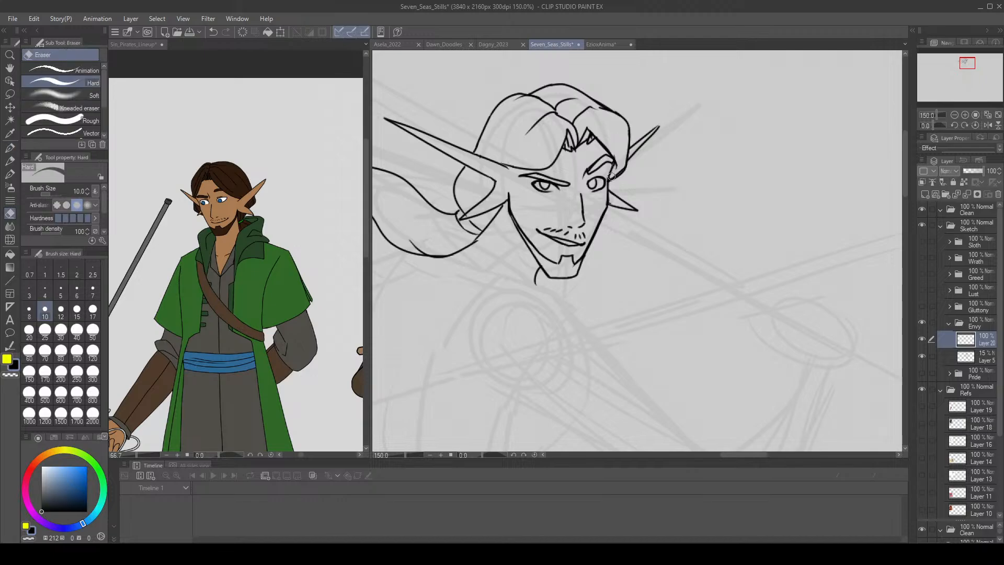
mouse_move(611, 178)
mouse_down()
mouse_move(613, 188)
mouse_move(627, 167)
mouse_move(608, 184)
mouse_up()
key(p)
key(ctrl+z)
key(ctrl+z)
key(ctrl+z)
key(ctrl+z)
key(e)
key(p)
key(ctrl+z)
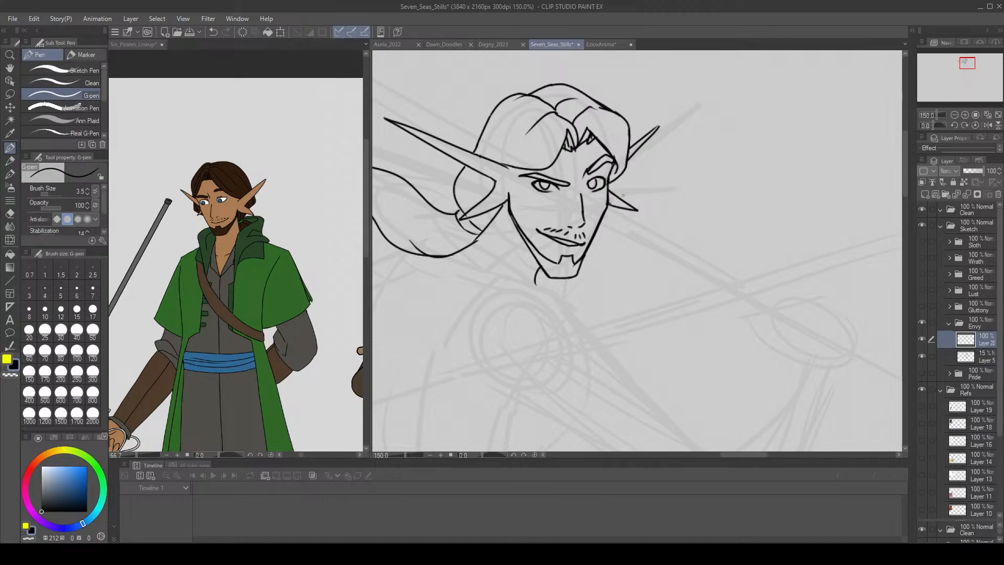
key(e)
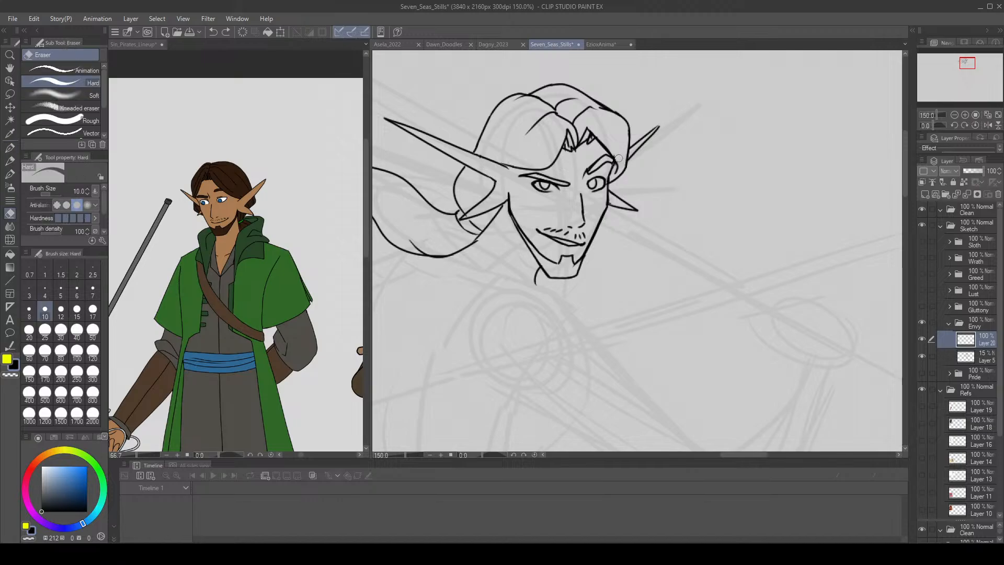
drag(619, 161, 616, 145)
key(p)
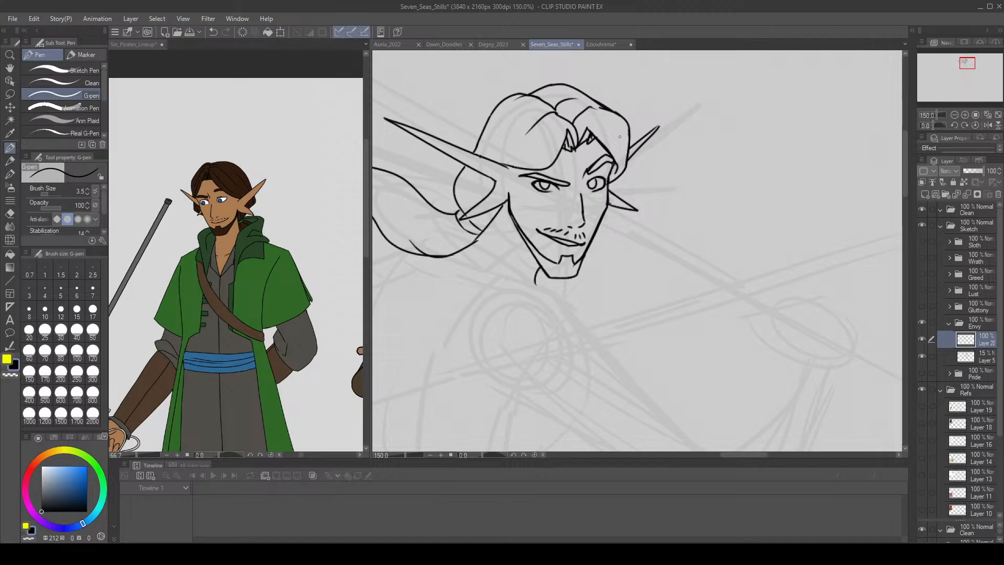
Draw short hair strands around the ponytail tie behind the nearer ear.
drag(467, 220, 483, 231)
key(ctrl+z)
drag(461, 217, 474, 208)
key(ctrl+z)
mouse_move(460, 219)
mouse_down()
mouse_move(492, 190)
mouse_move(462, 217)
mouse_move(486, 195)
mouse_move(466, 215)
mouse_move(472, 187)
mouse_up()
key(ctrl+z)
key(ctrl+z)
key(ctrl+z)
drag(472, 224, 483, 214)
Draw strand lines sweeping from above the nearer ear over the crown, and save the file.
mouse_move(482, 156)
mouse_down()
mouse_move(521, 113)
mouse_move(563, 90)
mouse_up()
key(ctrl+z)
key(ctrl+z)
key(e)
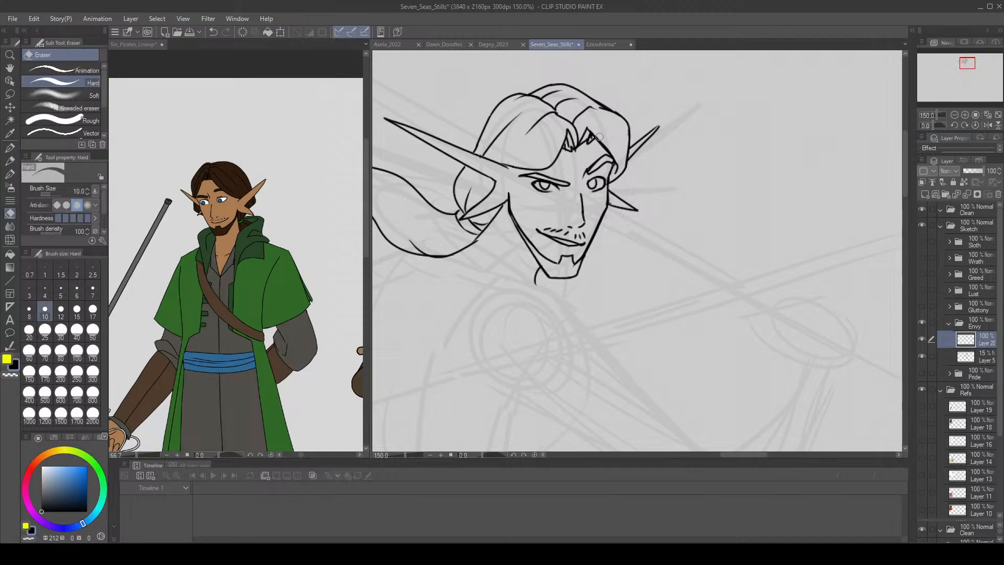
key(p)
mouse_move(615, 153)
mouse_down()
mouse_move(595, 130)
mouse_move(619, 167)
mouse_up()
key(ctrl+z)
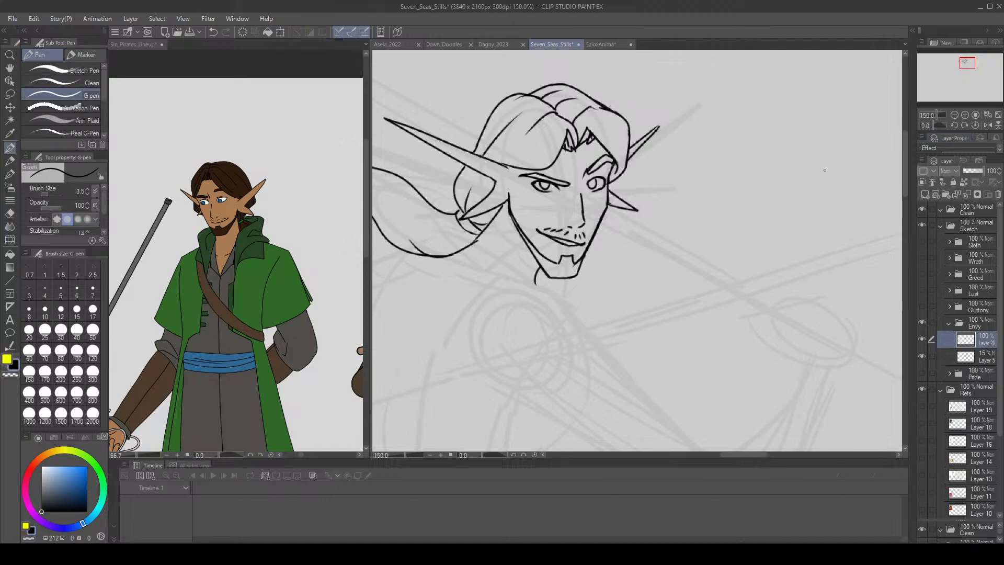
click(954, 115)
drag(966, 63, 966, 64)
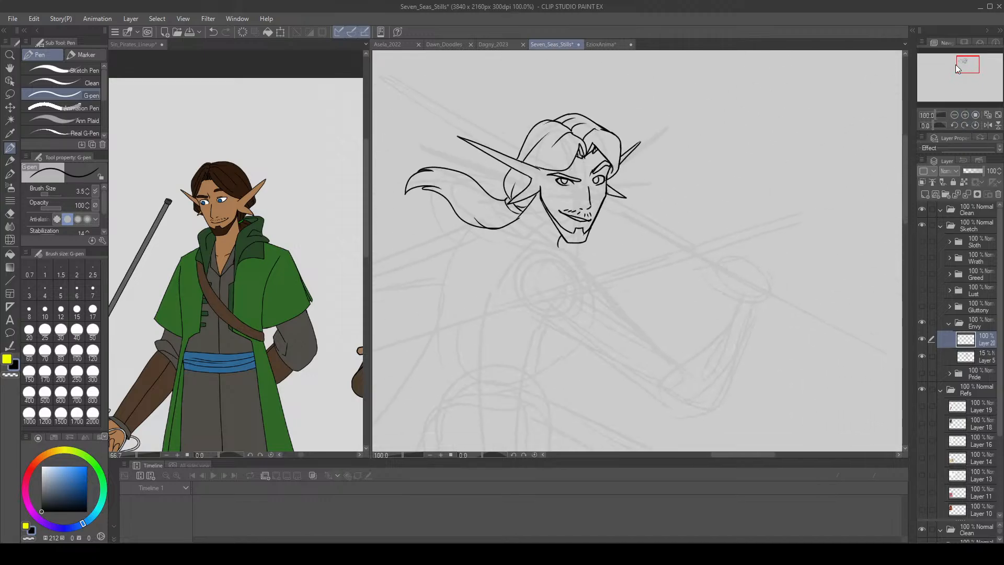
click(194, 30)
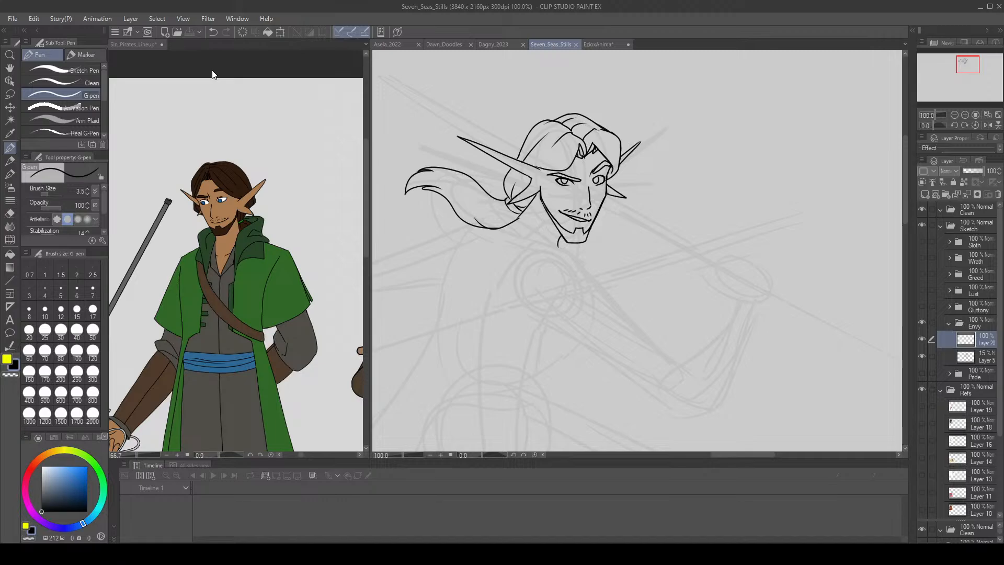
Erase and redraw the cheek line beside the base of the nearer ear, and save the file.
click(964, 115)
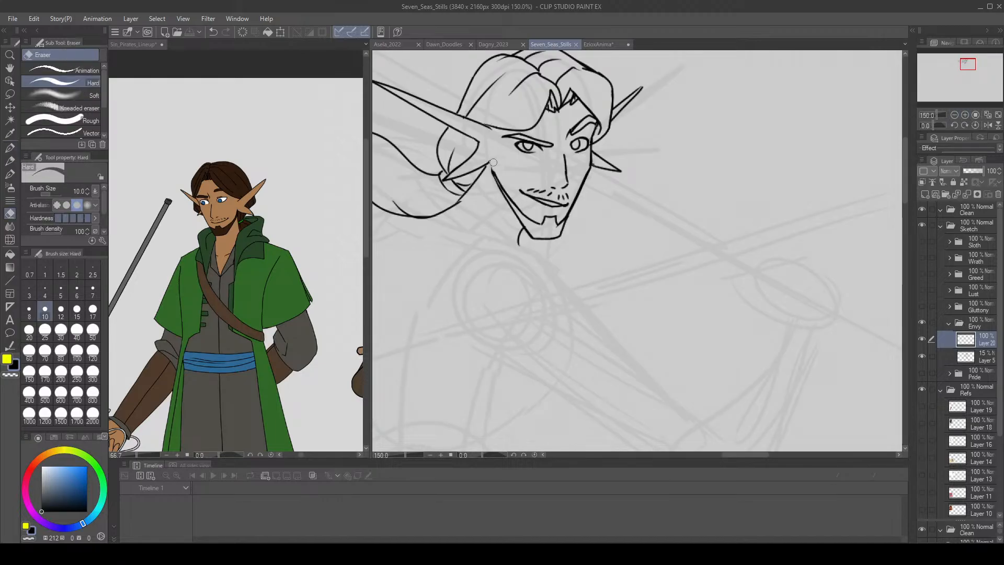
mouse_move(494, 153)
mouse_down()
mouse_move(495, 182)
mouse_move(484, 164)
mouse_up()
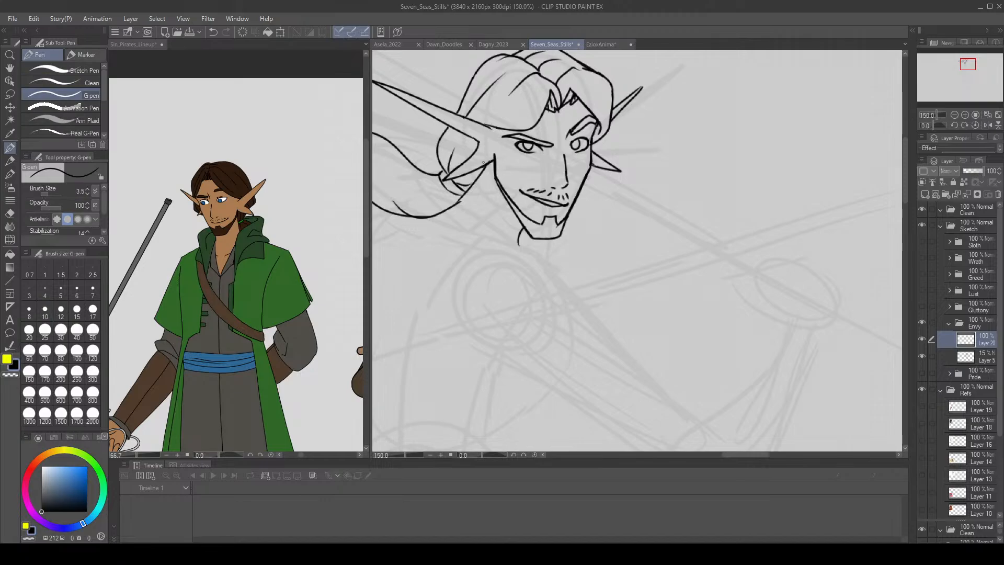
key(ctrl+s)
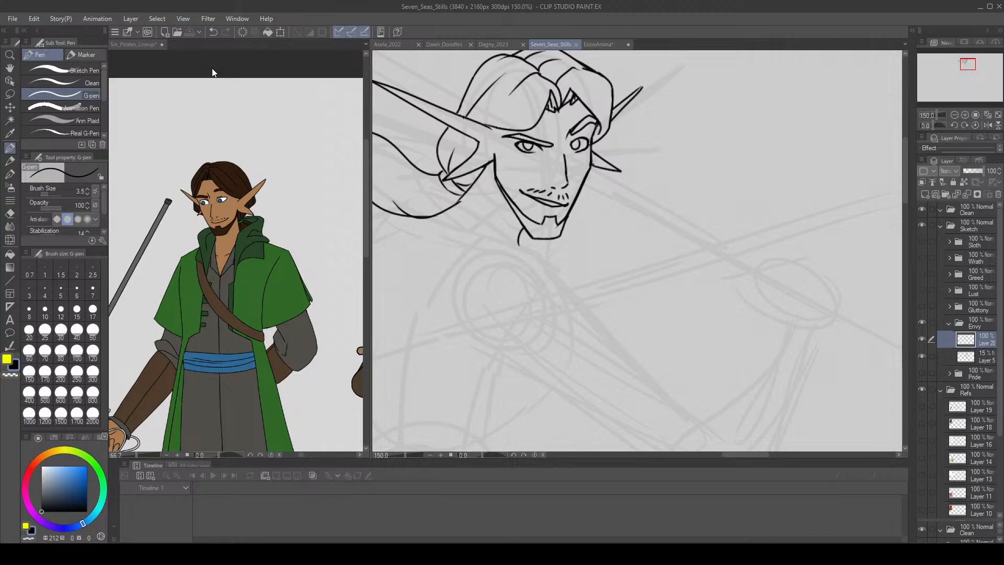
Draw the hood's upper edge from below the chin back underneath the ponytail.
click(955, 114)
click(955, 115)
drag(966, 71, 963, 70)
click(964, 114)
click(965, 114)
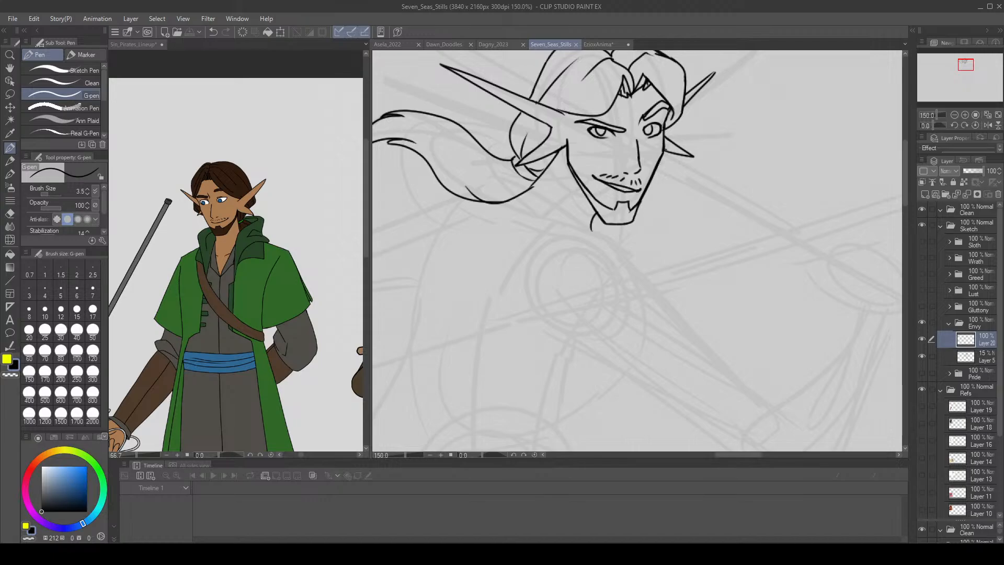
click(965, 114)
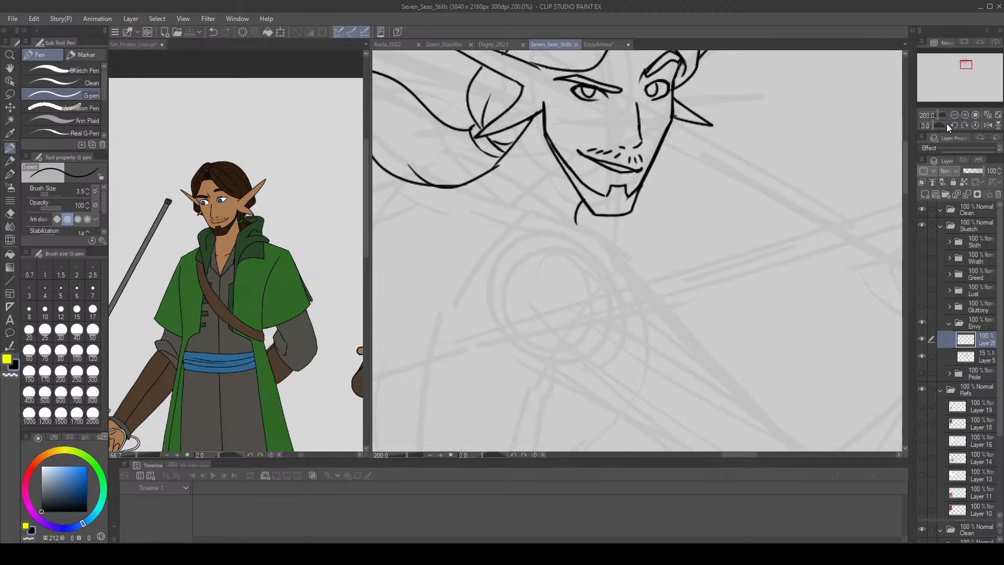
click(956, 114)
mouse_move(601, 235)
mouse_down()
mouse_move(470, 192)
mouse_move(430, 163)
mouse_move(472, 191)
mouse_up()
key(ctrl+z)
key(ctrl+z)
Draw the hood's back edge and lower edge, closing the outline in a point beneath the chin.
mouse_move(424, 159)
mouse_down()
mouse_move(408, 163)
mouse_move(402, 197)
mouse_move(420, 240)
mouse_up()
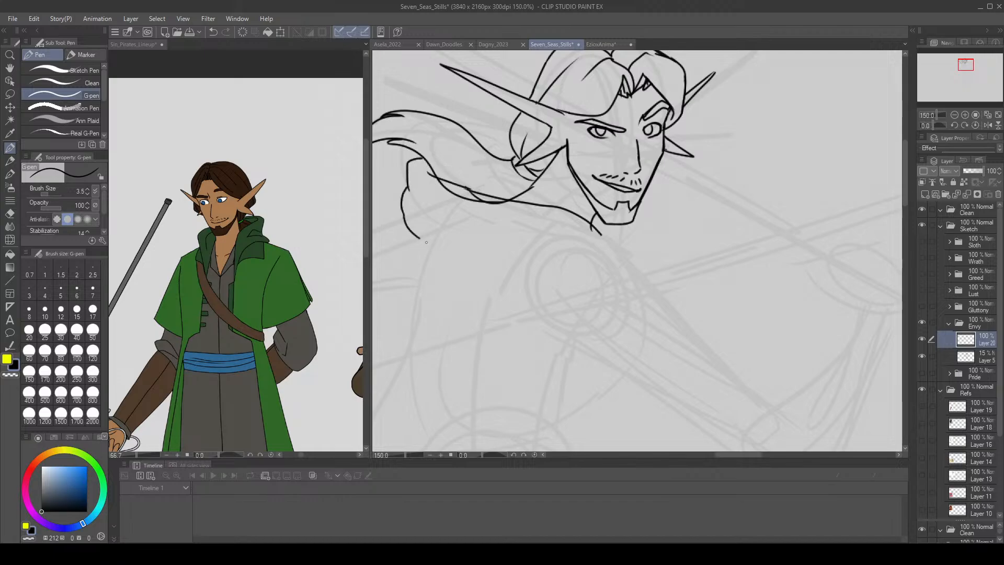
key(ctrl+z)
mouse_move(405, 189)
mouse_down()
mouse_move(419, 235)
mouse_move(522, 236)
mouse_up()
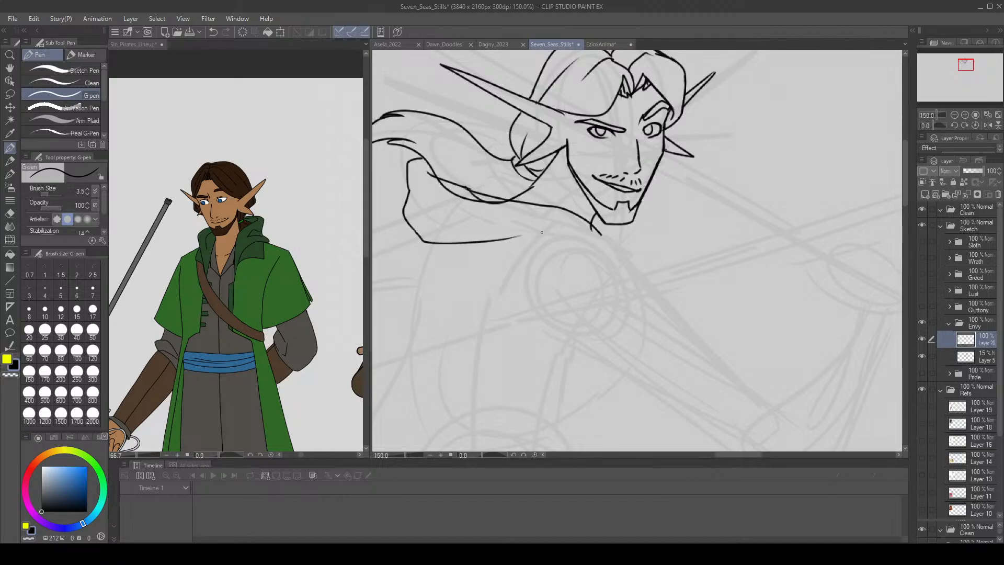
mouse_move(602, 231)
mouse_down()
mouse_move(572, 229)
mouse_move(510, 241)
mouse_up()
key(ctrl+z)
mouse_move(601, 228)
mouse_down()
mouse_move(572, 227)
mouse_move(511, 240)
mouse_up()
key(e)
mouse_move(601, 234)
mouse_down()
mouse_move(586, 228)
mouse_move(606, 234)
mouse_up()
key(p)
key(ctrl+z)
Erase the ponytail's underside where it overlaps the hood and redraw the hood's upper edge there.
key(e)
mouse_move(494, 203)
mouse_down()
mouse_move(436, 186)
mouse_move(449, 184)
mouse_up()
key(p)
drag(441, 180, 506, 201)
key(ctrl+z)
drag(447, 182, 518, 201)
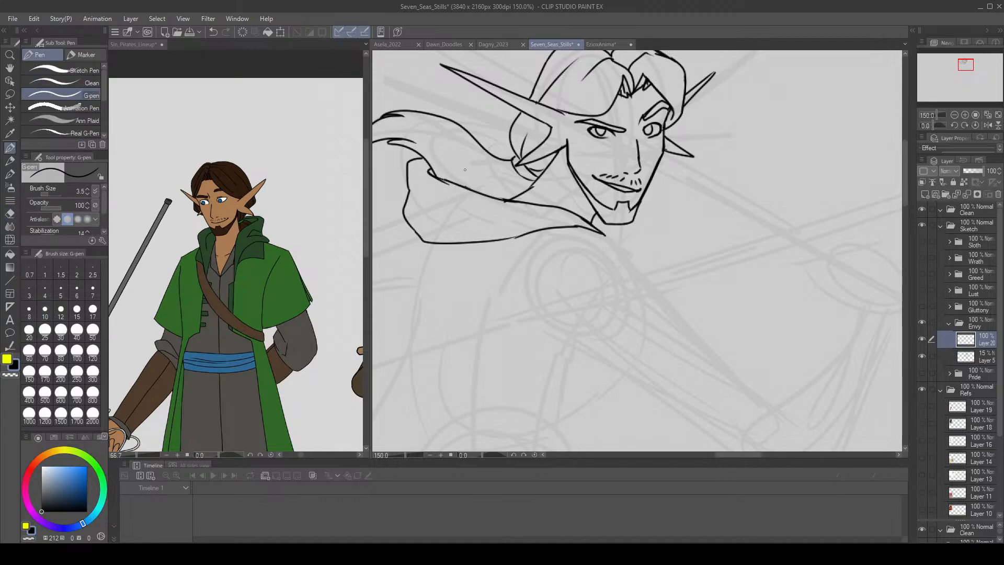
Smooth the hood's upper edge below the ponytail by erasing its rough stretch and drawing one continuous line.
key(e)
key(p)
key(e)
drag(444, 178, 491, 196)
key(p)
drag(435, 177, 505, 201)
key(ctrl+z)
key(ctrl+z)
drag(430, 176, 529, 204)
key(e)
key(p)
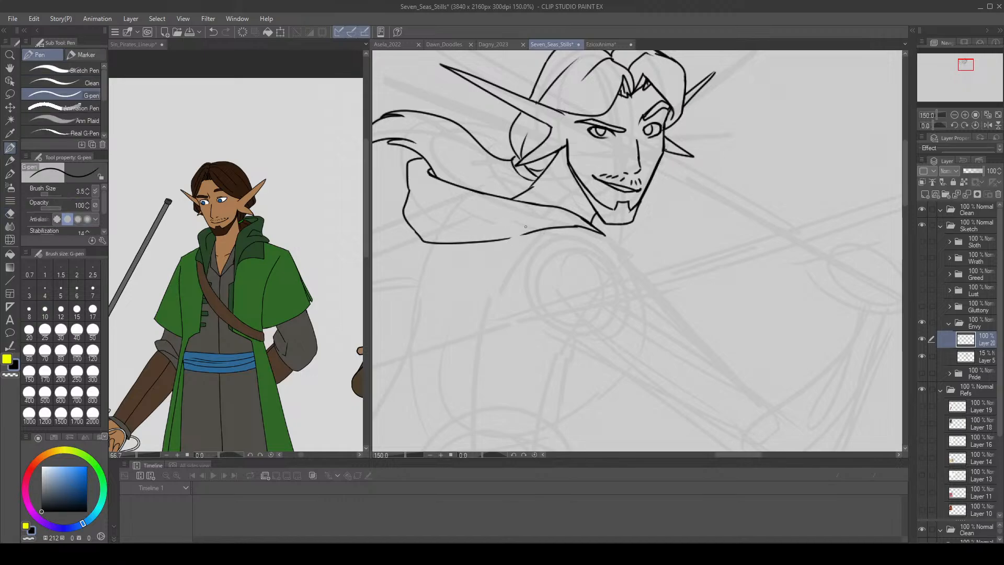
Draw two long fold lines across the hood from its back edge toward the front.
mouse_move(410, 191)
mouse_down()
mouse_move(431, 207)
mouse_move(519, 215)
mouse_up()
drag(424, 220, 489, 228)
key(ctrl+z)
key(ctrl+z)
mouse_move(410, 191)
mouse_down()
mouse_move(461, 213)
mouse_move(523, 216)
mouse_up()
drag(517, 219, 417, 228)
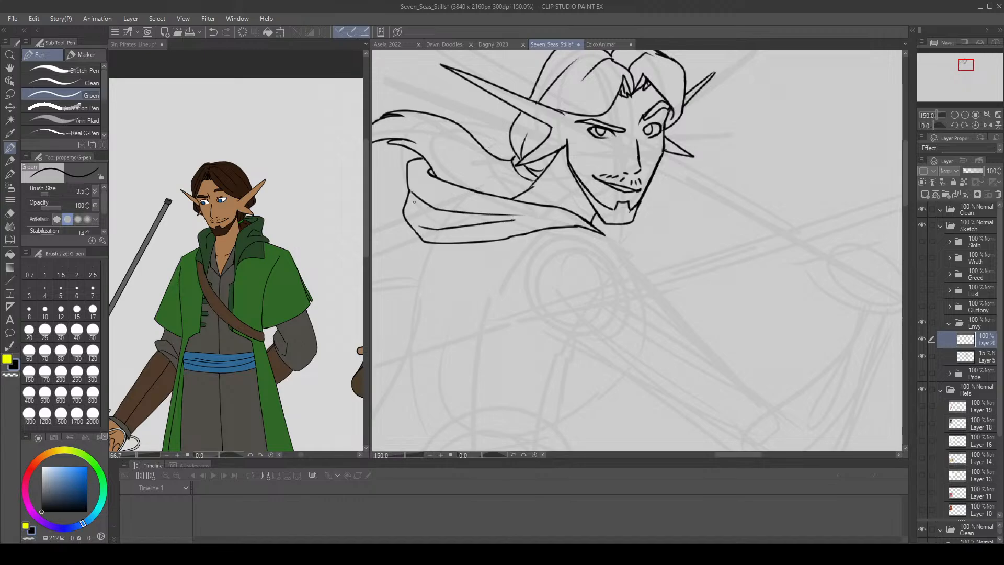
Clean up the hood's pointed front tip beneath the chin.
key(e)
mouse_move(577, 227)
mouse_down()
mouse_move(608, 239)
mouse_move(569, 211)
mouse_move(607, 235)
mouse_up()
key(p)
key(ctrl+z)
key(ctrl+z)
key(ctrl+z)
key(ctrl+z)
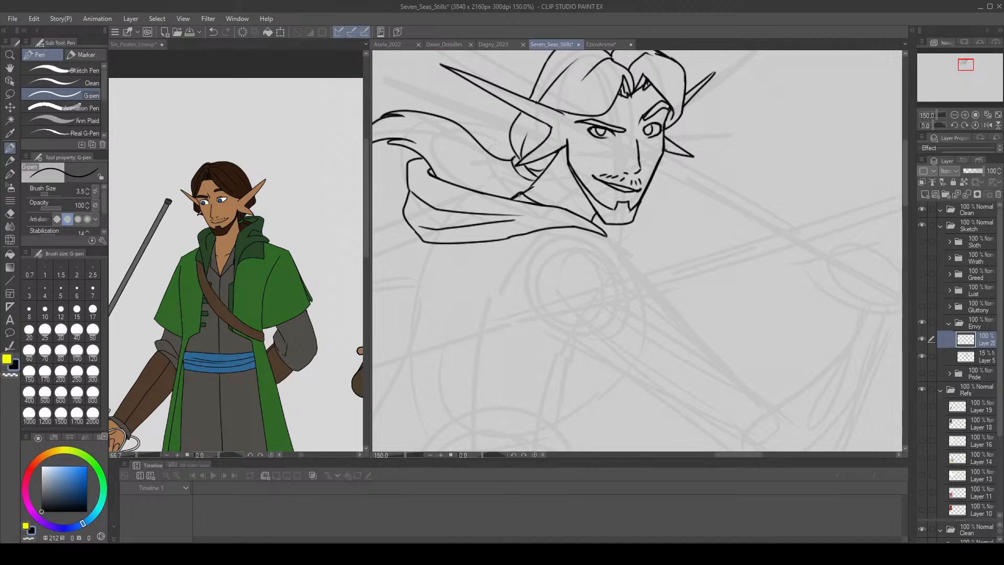
Rework the line where the ponytail's underside meets the hood's upper edge.
key(e)
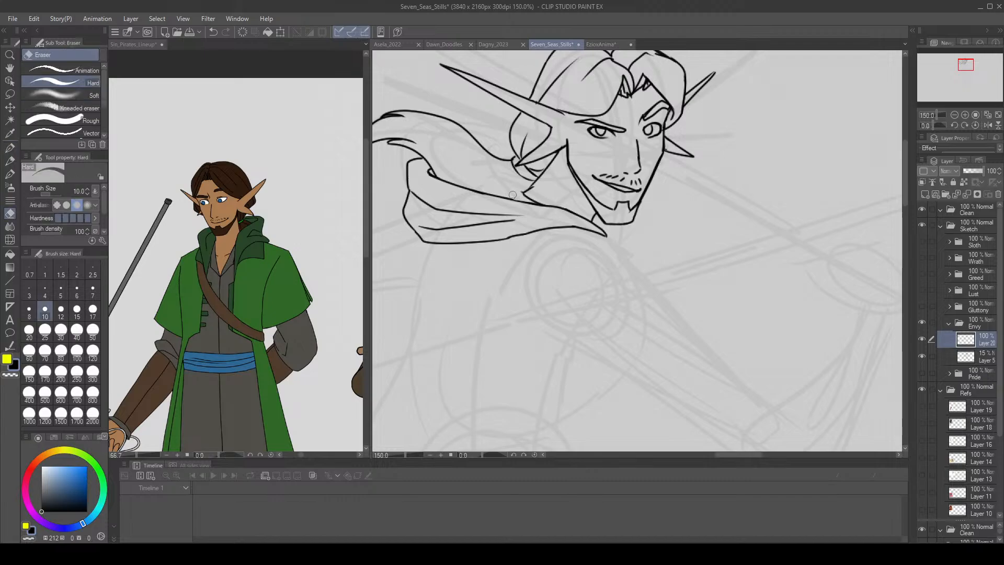
key(p)
key(ctrl+z)
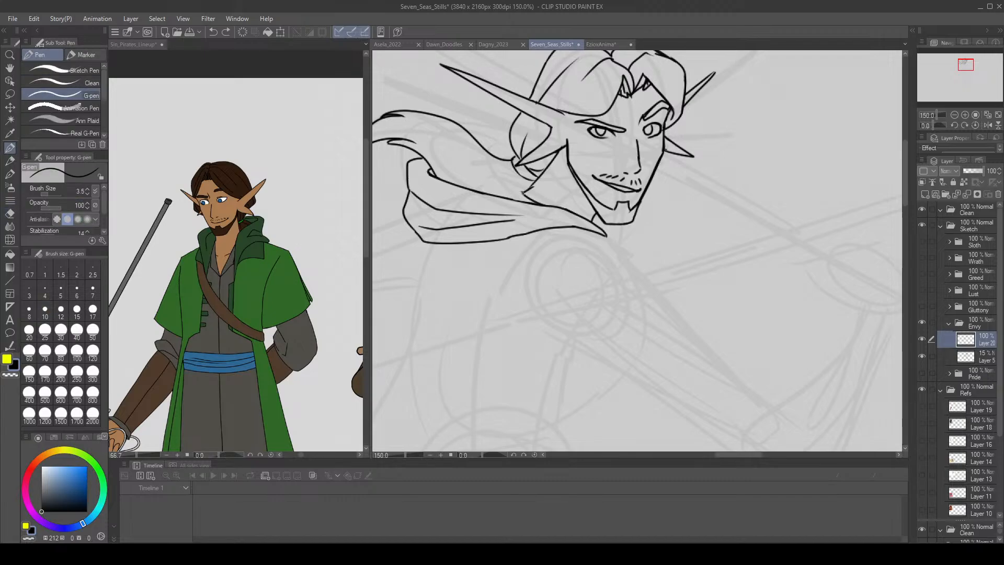
mouse_move(510, 200)
mouse_down()
mouse_move(527, 196)
mouse_move(543, 170)
mouse_up()
key(e)
key(p)
key(ctrl+z)
key(ctrl+z)
key(ctrl+z)
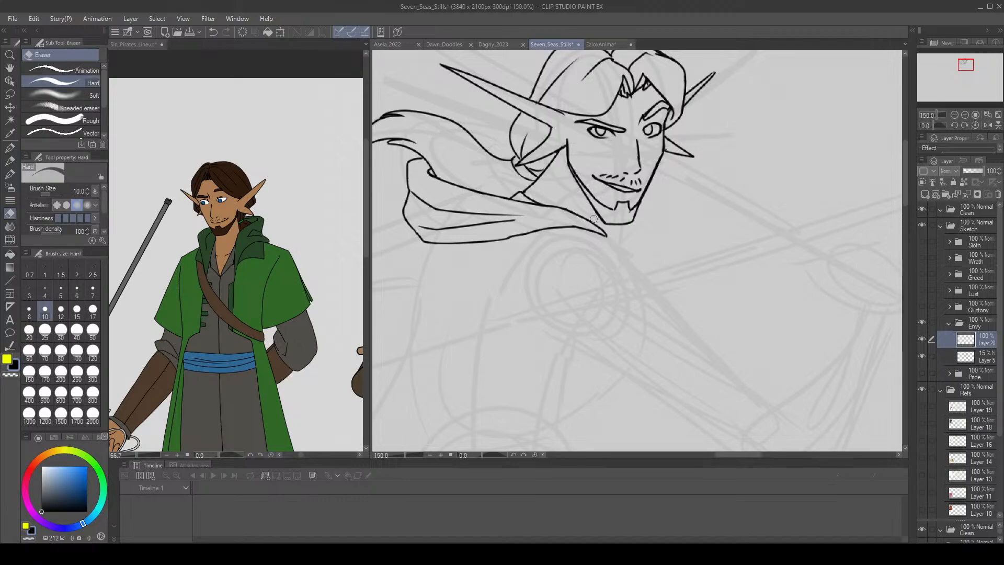
Rework the neck line between the jaw and the hood's upper edge.
mouse_move(592, 220)
mouse_down()
mouse_move(602, 221)
mouse_move(580, 211)
mouse_move(596, 217)
mouse_move(591, 211)
mouse_up()
key(ctrl+z)
key(ctrl+z)
key(ctrl+z)
key(ctrl+z)
key(ctrl+z)
key(ctrl+z)
key(ctrl+z)
key(ctrl+z)
key(ctrl+z)
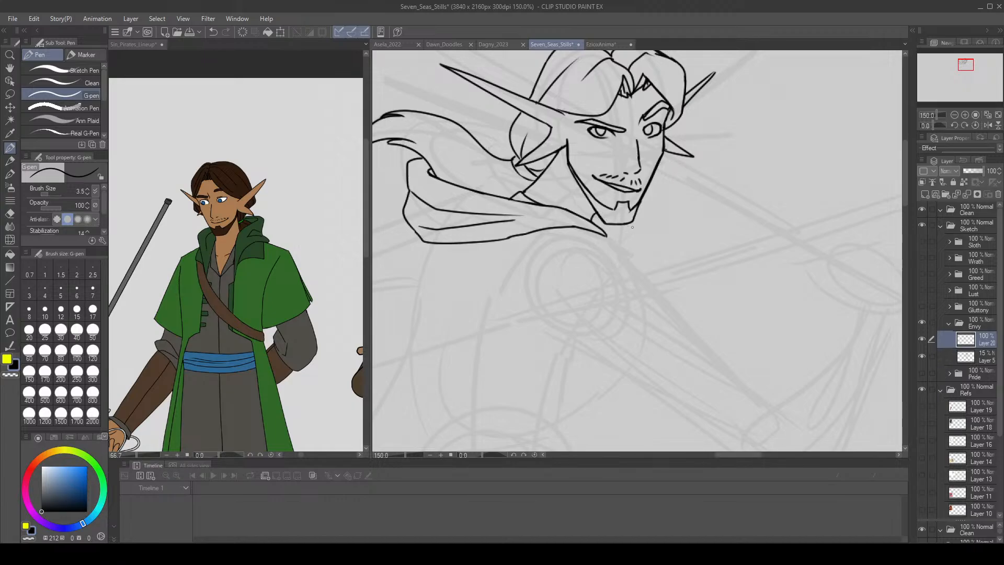
key(ctrl+z)
key(ctrl+y)
mouse_move(571, 174)
mouse_down()
mouse_move(612, 233)
mouse_move(575, 176)
mouse_up()
key(ctrl+z)
Draw the shoulder cape's upper front edge sloping down from the hood's tip, redoing the stroke until it fits.
click(987, 115)
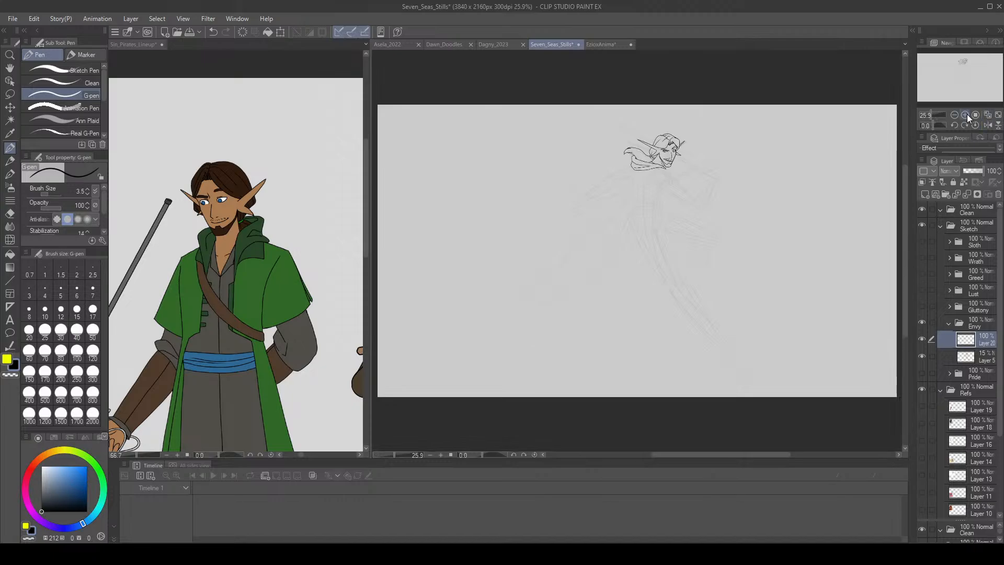
click(965, 114)
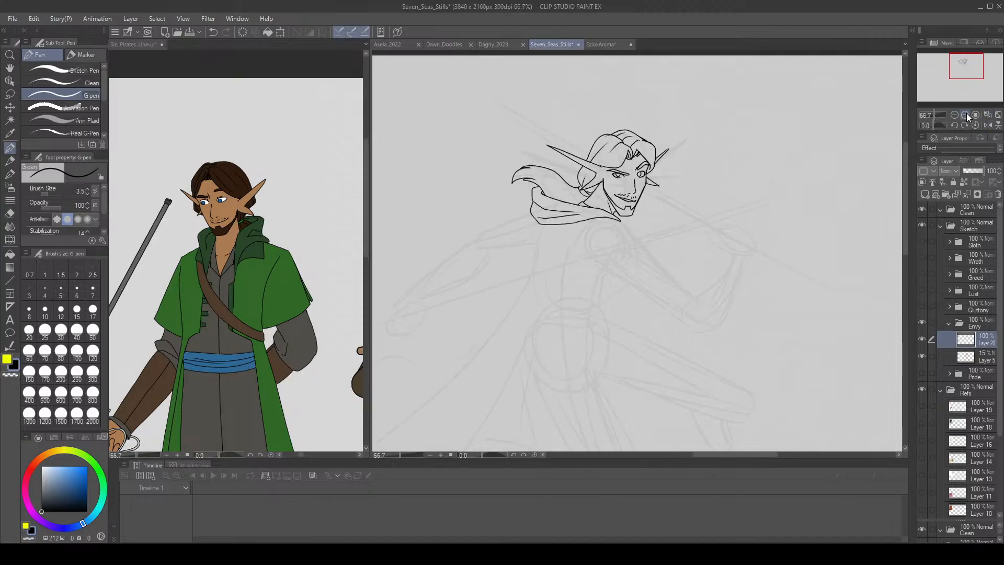
click(965, 114)
drag(612, 205, 680, 243)
key(ctrl+z)
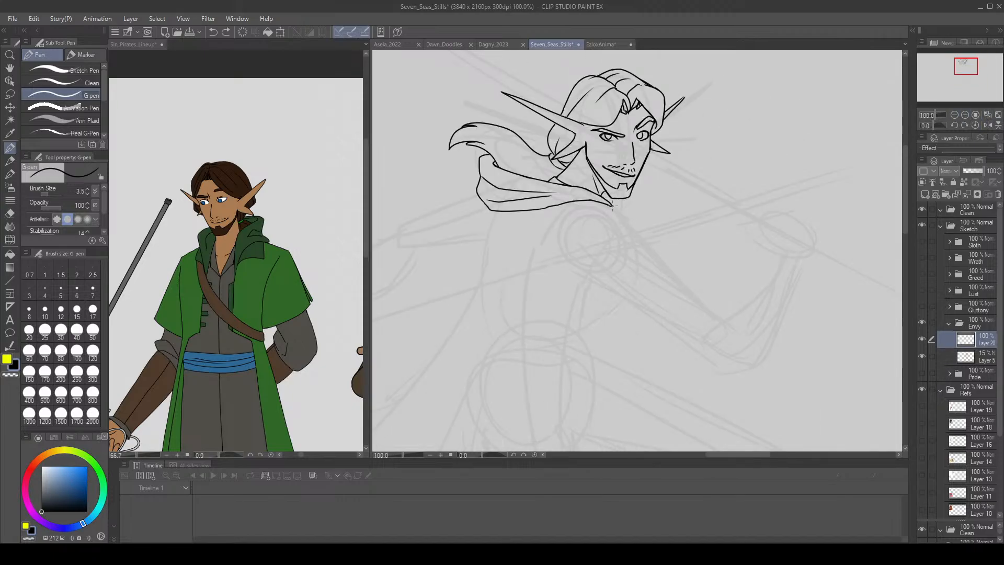
drag(612, 205, 670, 245)
key(ctrl+z)
drag(610, 205, 662, 243)
key(ctrl+z)
mouse_move(611, 205)
mouse_down()
mouse_move(682, 252)
mouse_move(670, 270)
mouse_move(683, 254)
mouse_move(653, 262)
mouse_move(680, 255)
mouse_move(666, 269)
mouse_move(636, 264)
mouse_up()
key(ctrl+z)
key(ctrl+z)
key(ctrl+z)
key(ctrl+z)
Draw the shoulder cape's hem down from its front corner, with a notch partway along.
mouse_move(682, 252)
mouse_down()
mouse_move(658, 273)
mouse_move(665, 262)
mouse_move(649, 273)
mouse_move(629, 261)
mouse_up()
key(ctrl+z)
mouse_move(628, 262)
mouse_down()
mouse_move(646, 280)
mouse_move(606, 313)
mouse_up()
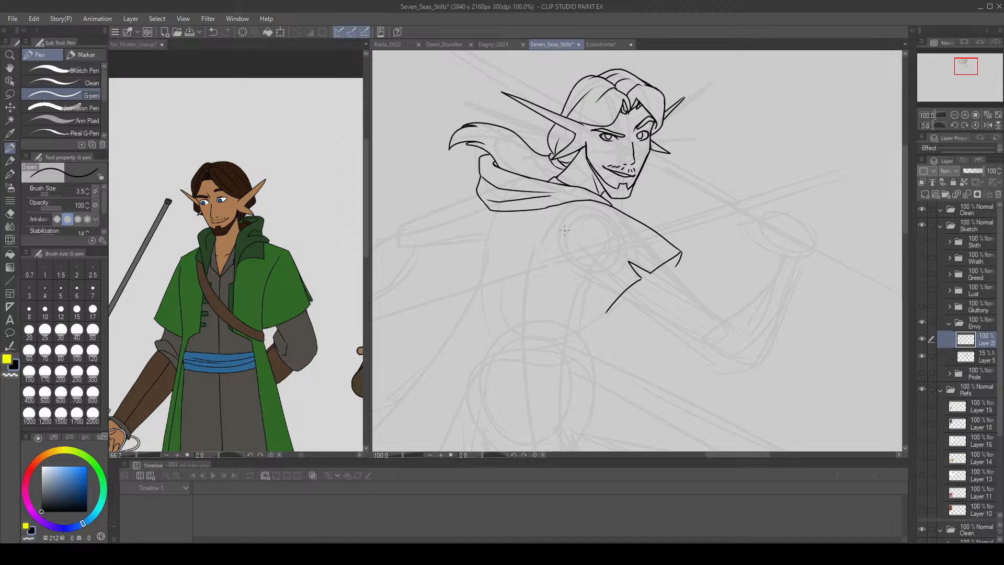
Draw the shoulder cape's back edge curving from beneath the hood down to its lowest corner.
mouse_move(554, 215)
mouse_down()
mouse_move(579, 324)
mouse_move(623, 304)
mouse_move(577, 323)
mouse_move(588, 333)
mouse_move(607, 312)
mouse_move(598, 330)
mouse_up()
key(ctrl+z)
key(ctrl+z)
key(ctrl+z)
key(ctrl+z)
key(ctrl+z)
click(227, 32)
Draw the double line of the cape's lower hem up from its lowest corner to show the underside.
mouse_move(586, 331)
mouse_down()
mouse_move(633, 307)
mouse_move(618, 300)
mouse_up()
key(ctrl+z)
drag(585, 332, 617, 298)
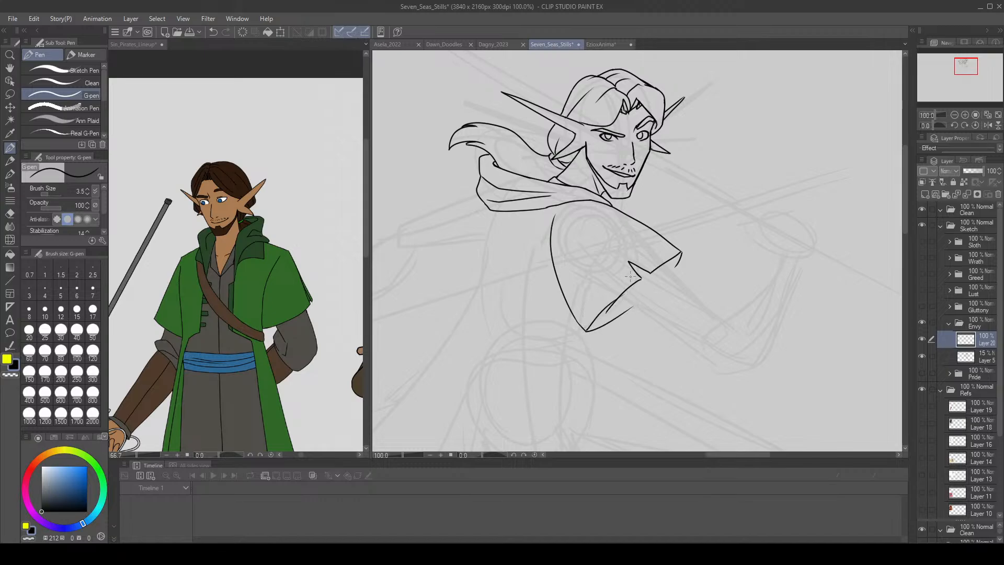
key(ctrl+z)
key(ctrl+z)
drag(588, 330, 642, 279)
key(ctrl+z)
drag(587, 330, 658, 274)
key(ctrl+z)
key(ctrl+z)
Erase the notch in the middle of the shoulder cape's hem.
key(e)
key(p)
key(e)
drag(629, 263, 647, 270)
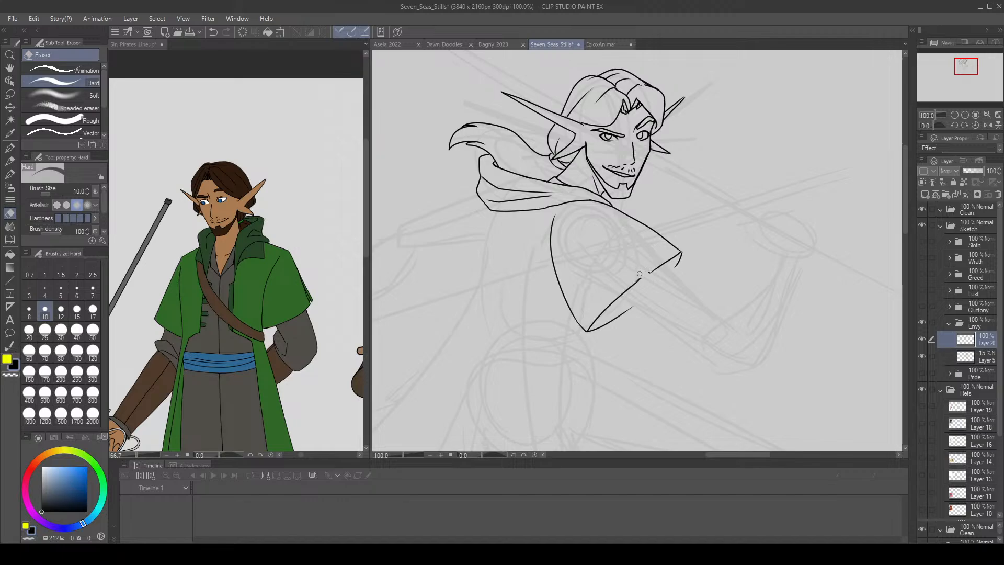
Draw the slit running up the shoulder cape from its hem and reshape the front hem piece with a curved edge.
key(p)
drag(639, 277, 595, 225)
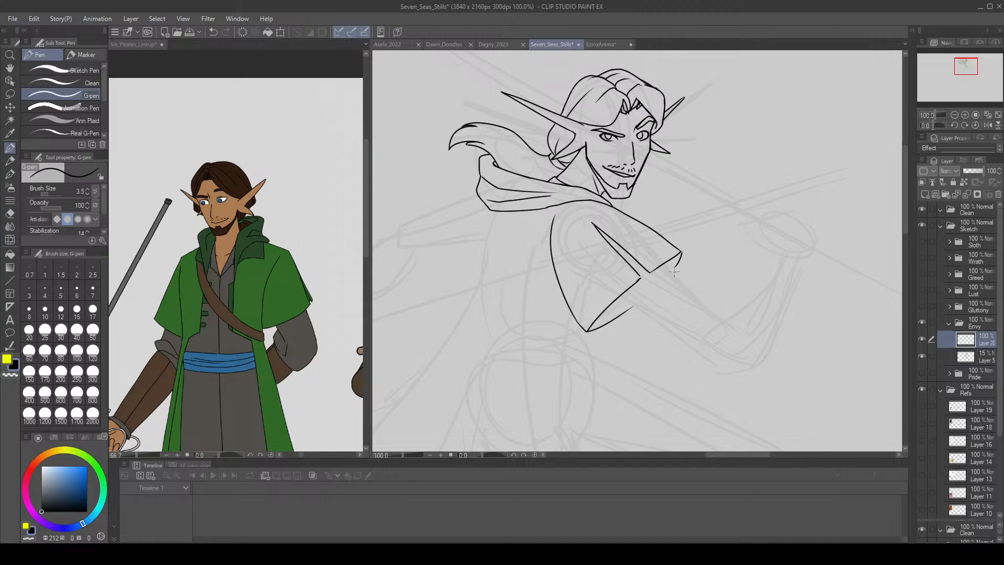
key(e)
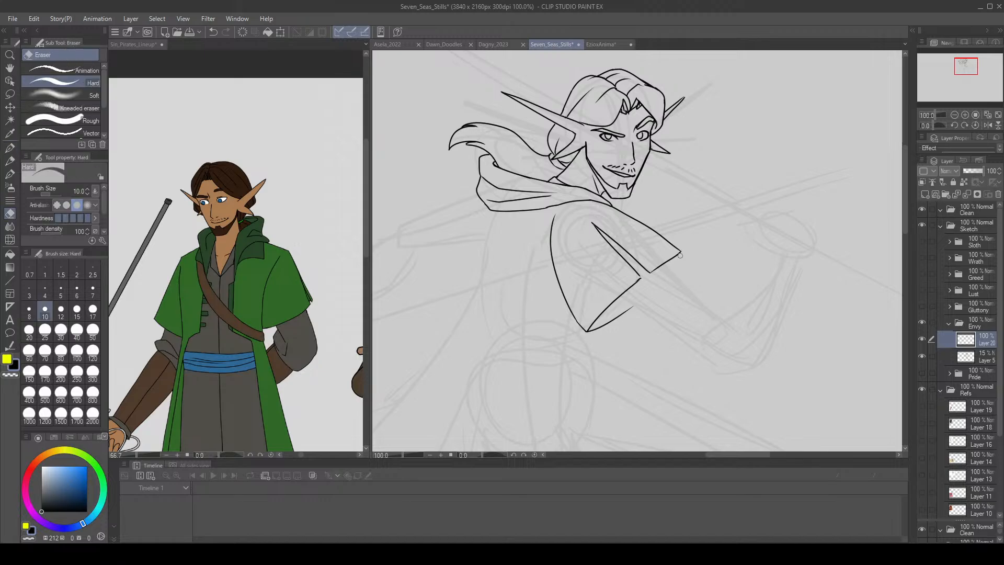
mouse_move(680, 255)
mouse_down()
mouse_move(648, 274)
mouse_move(660, 262)
mouse_move(650, 270)
mouse_move(673, 273)
mouse_up()
key(p)
key(ctrl+z)
key(ctrl+z)
key(ctrl+z)
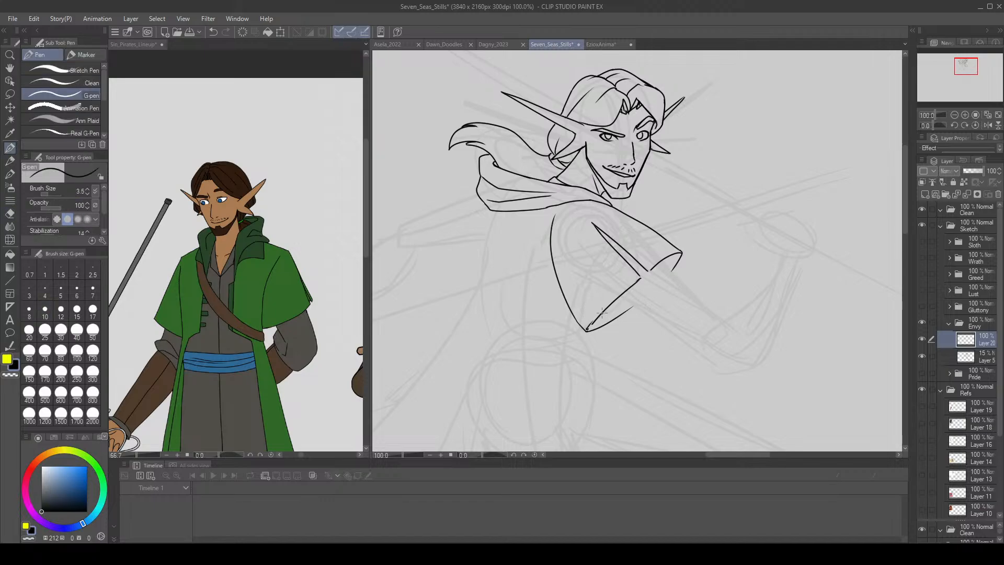
key(ctrl+z)
mouse_move(587, 331)
mouse_down()
mouse_move(596, 323)
mouse_move(588, 329)
mouse_up()
key(ctrl+z)
key(ctrl+z)
drag(486, 205, 479, 309)
key(ctrl+z)
key(ctrl+z)
double_click(954, 114)
drag(959, 70, 961, 77)
key(ctrl+z)
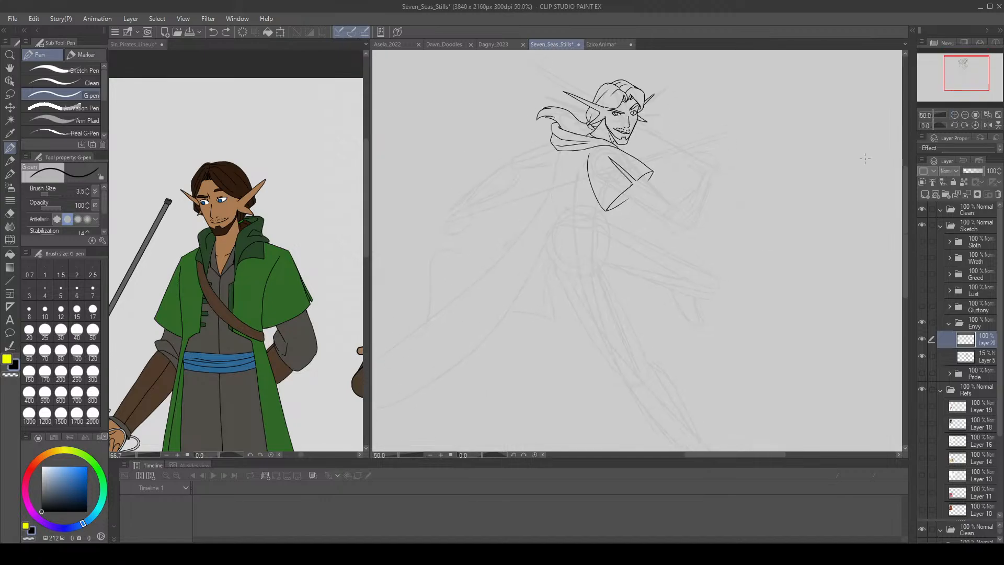
drag(594, 194, 395, 405)
key(ctrl+z)
key(ctrl+z)
key(ctrl+z)
Save the drawing and erase the lower part of the cape's back edge together with its underside line.
click(193, 33)
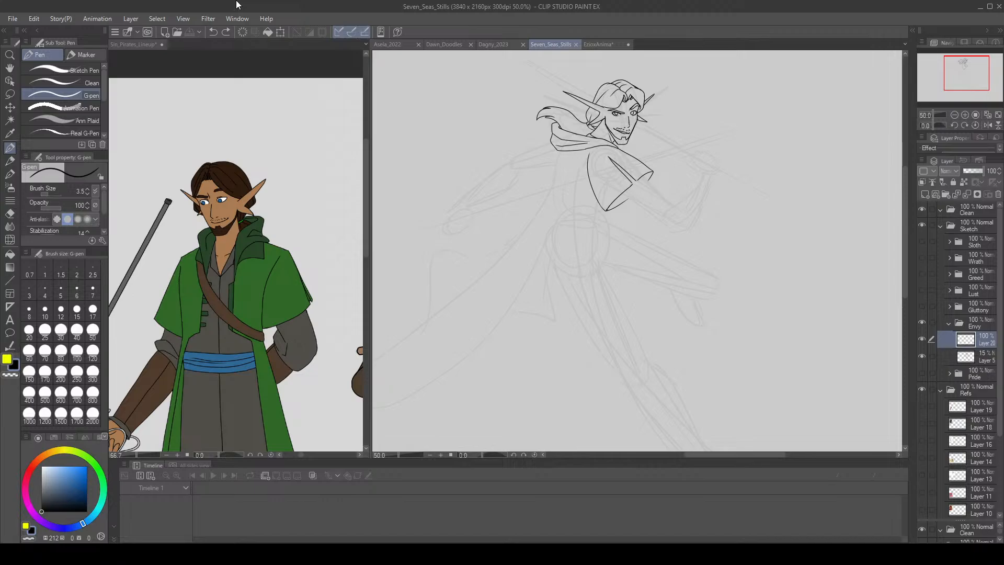
click(964, 112)
click(965, 112)
click(965, 112)
drag(964, 73, 962, 70)
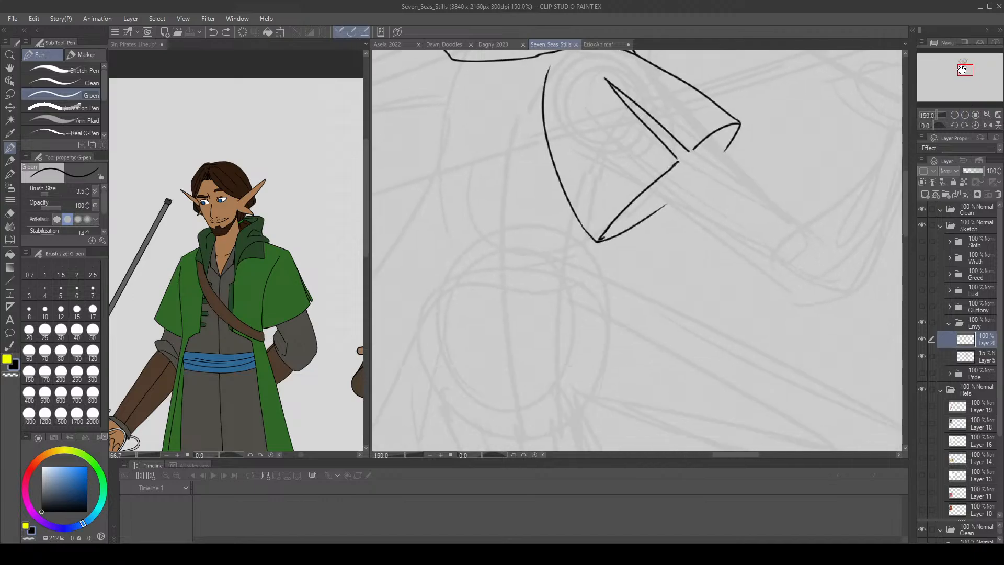
key(e)
mouse_move(543, 114)
mouse_down()
mouse_move(560, 177)
mouse_move(592, 236)
mouse_move(610, 238)
mouse_move(664, 206)
mouse_up()
key(p)
Redraw the cape's lower back edge straighter to a slightly higher corner and curve the underside line up from that corner.
mouse_move(604, 235)
mouse_down()
mouse_move(543, 124)
mouse_move(597, 225)
mouse_move(658, 202)
mouse_up()
key(ctrl+z)
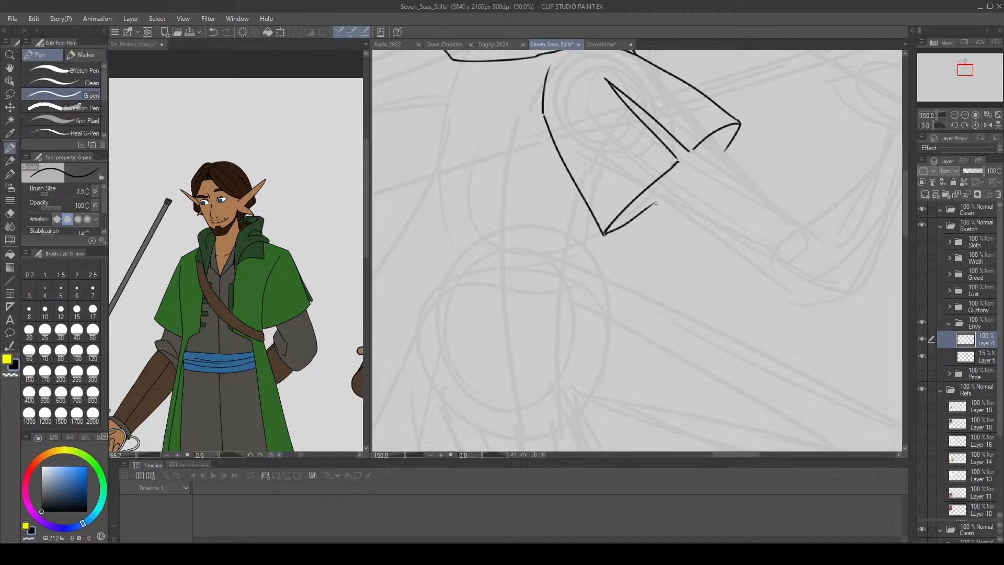
key(ctrl+z)
drag(605, 235, 661, 195)
key(ctrl+z)
drag(604, 235, 679, 189)
key(ctrl+z)
drag(605, 235, 672, 196)
key(ctrl+z)
drag(603, 236, 672, 195)
key(e)
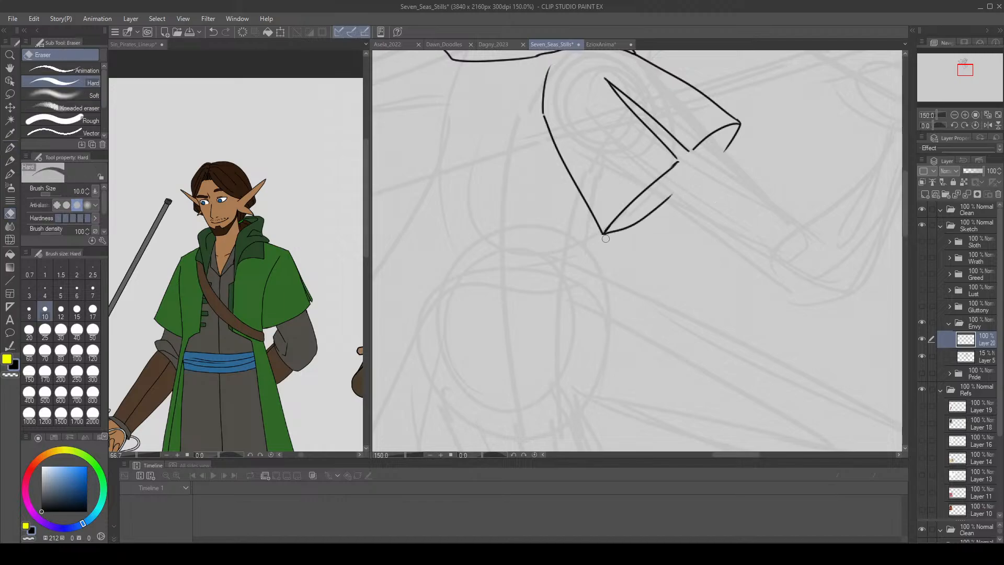
key(p)
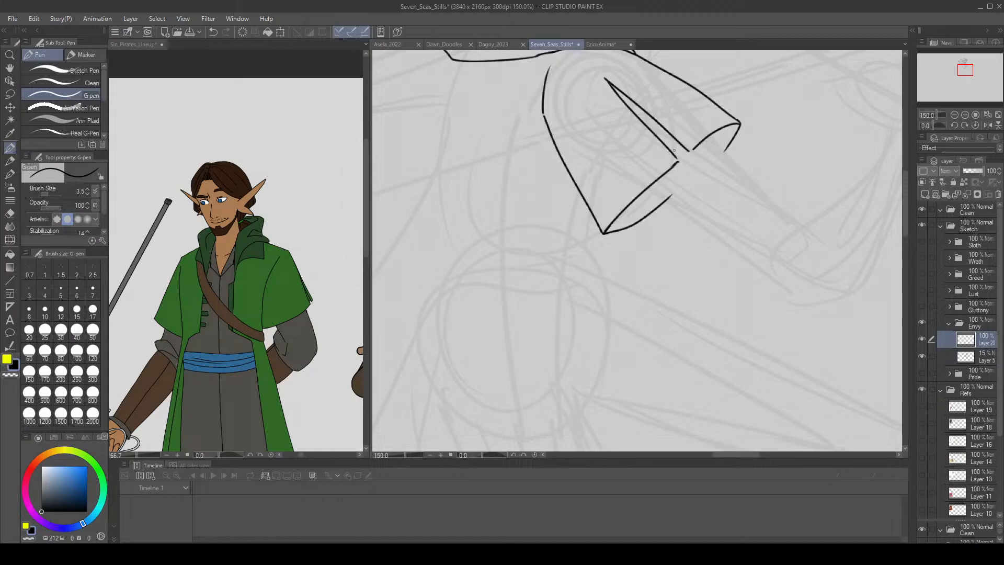
Close and sharpen the hem corners on both sides of the cape's slit.
drag(679, 161, 669, 171)
key(ctrl+z)
key(ctrl+z)
key(ctrl+z)
key(ctrl+z)
key(e)
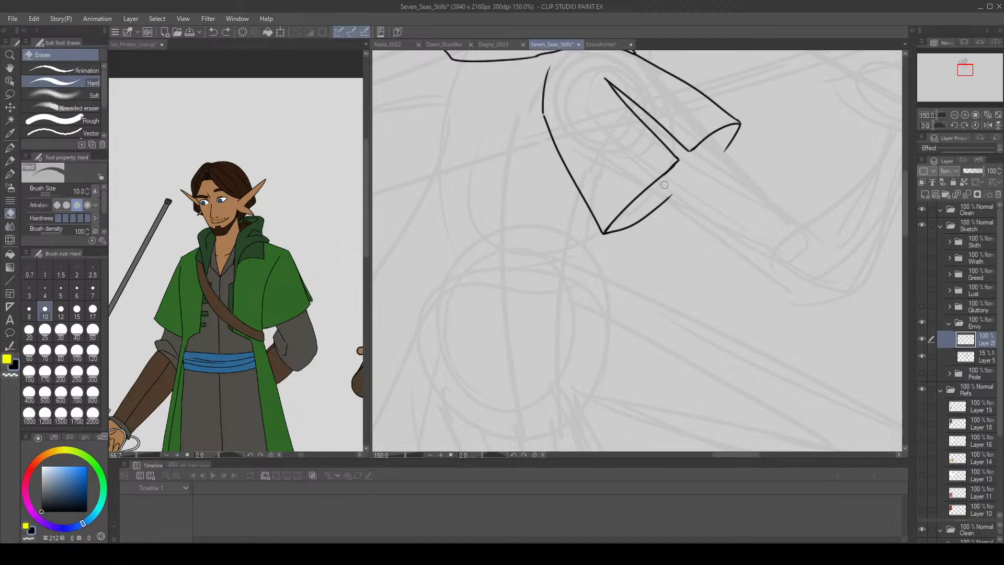
key(p)
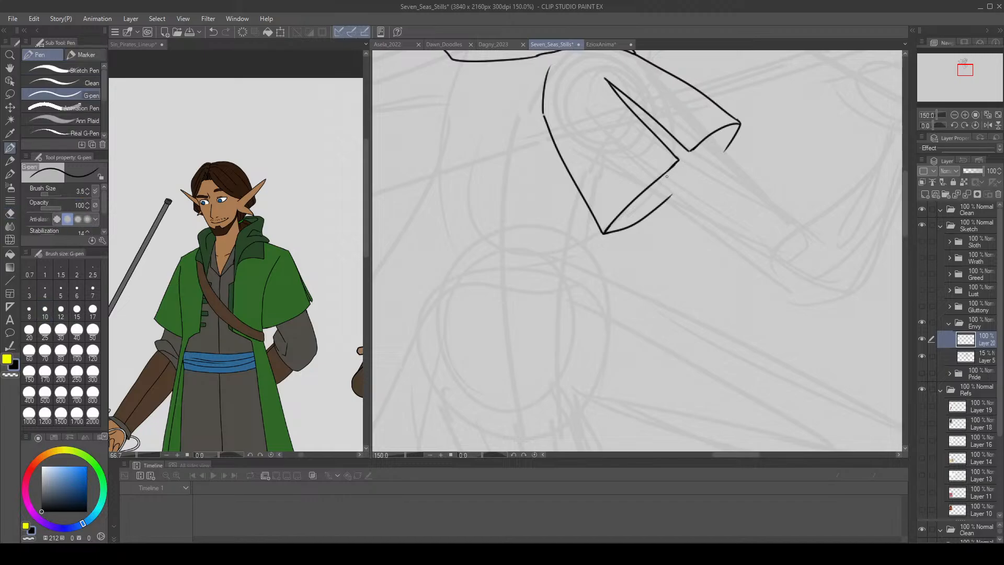
Trim the upper tip of the cape's slit to a clean point.
key(e)
key(ctrl+z)
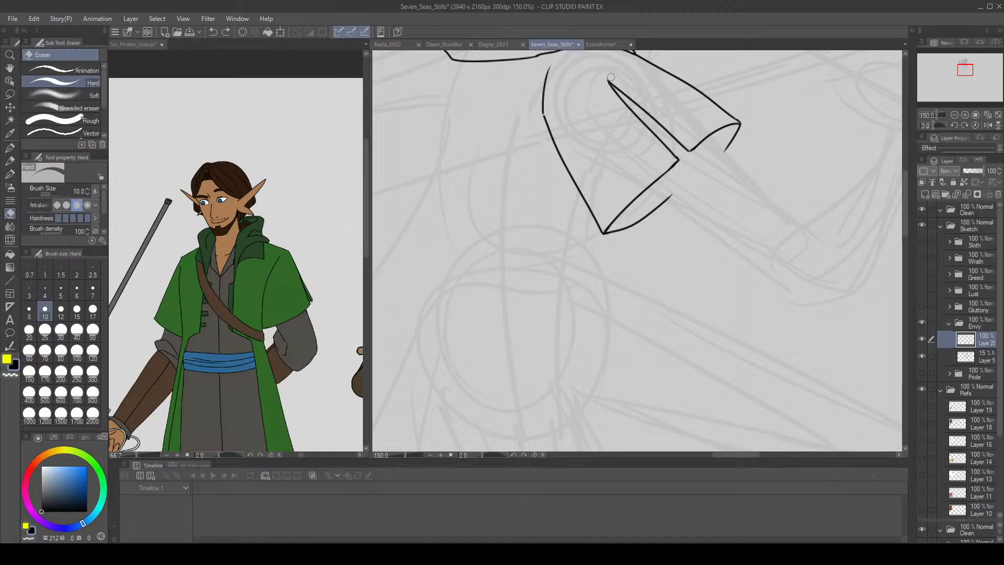
key(ctrl+z)
mouse_move(602, 73)
mouse_down()
mouse_move(616, 109)
mouse_move(597, 75)
mouse_move(608, 92)
mouse_move(599, 78)
mouse_move(627, 88)
mouse_up()
key(ctrl+z)
key(p)
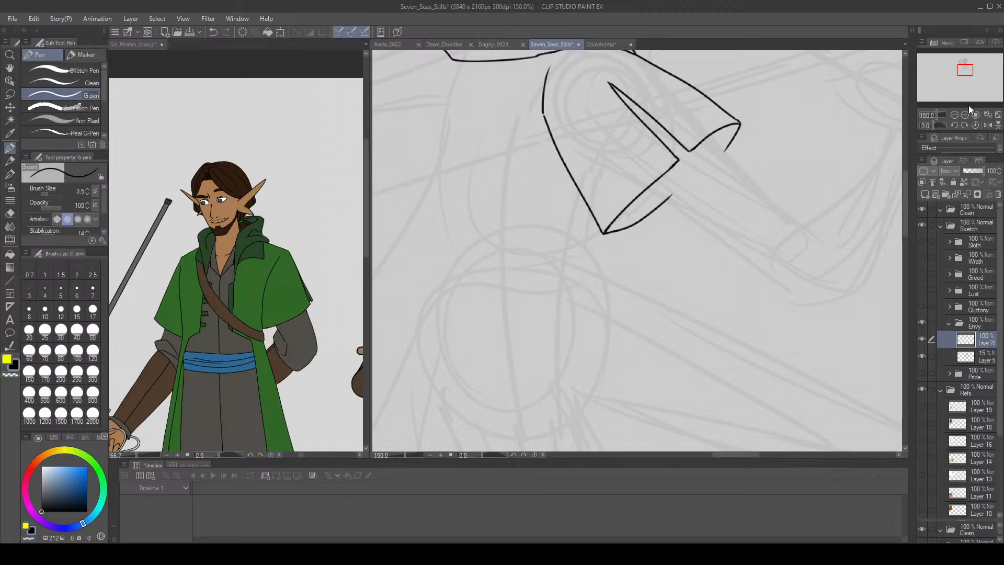
Draw the coat's back line curving from beneath the hood down to the waist.
drag(966, 71, 964, 67)
click(955, 114)
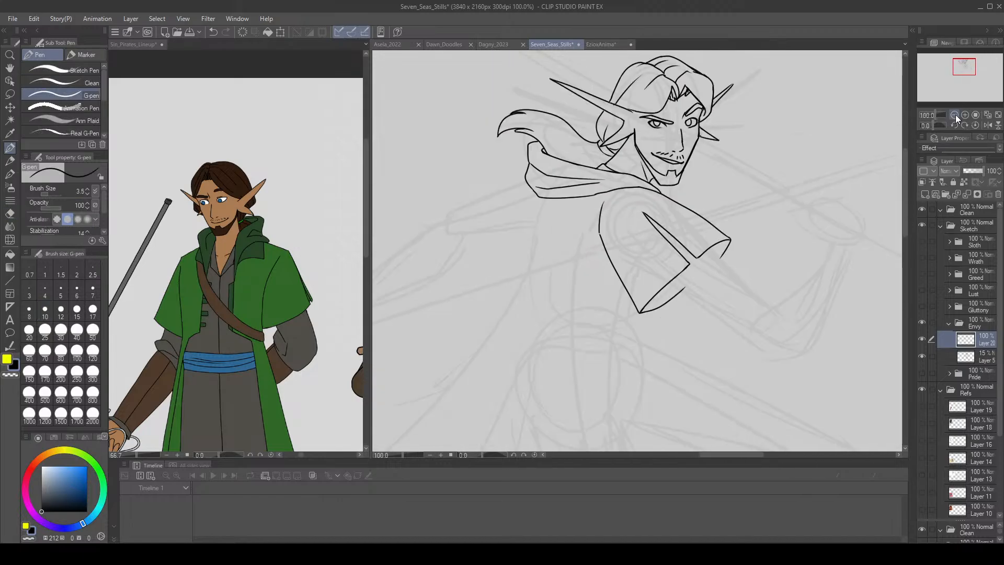
mouse_move(540, 198)
mouse_down()
mouse_move(534, 225)
mouse_move(547, 334)
mouse_move(534, 216)
mouse_move(538, 323)
mouse_up()
key(ctrl+z)
key(ctrl+z)
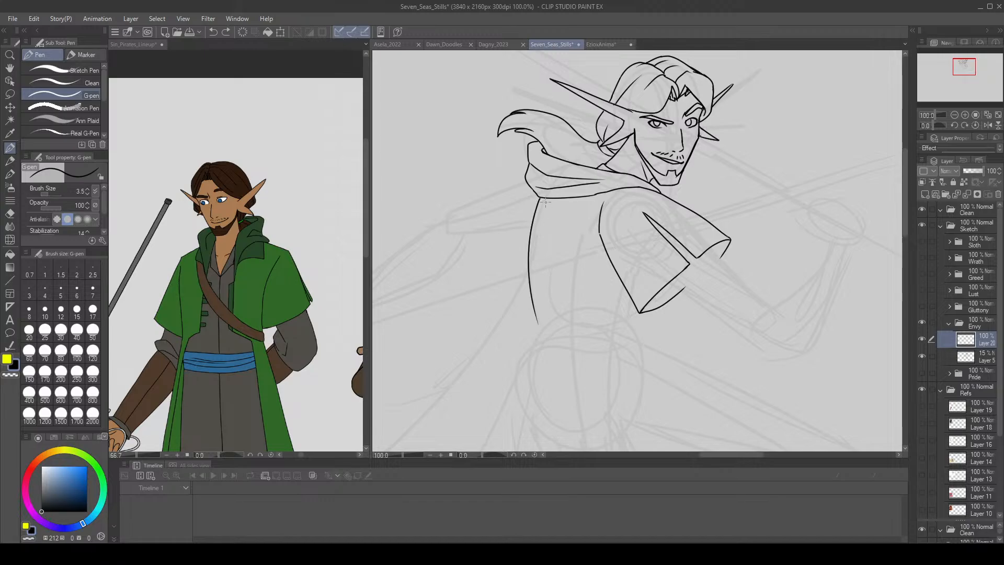
drag(544, 198, 536, 315)
drag(970, 71, 968, 76)
key(ctrl+z)
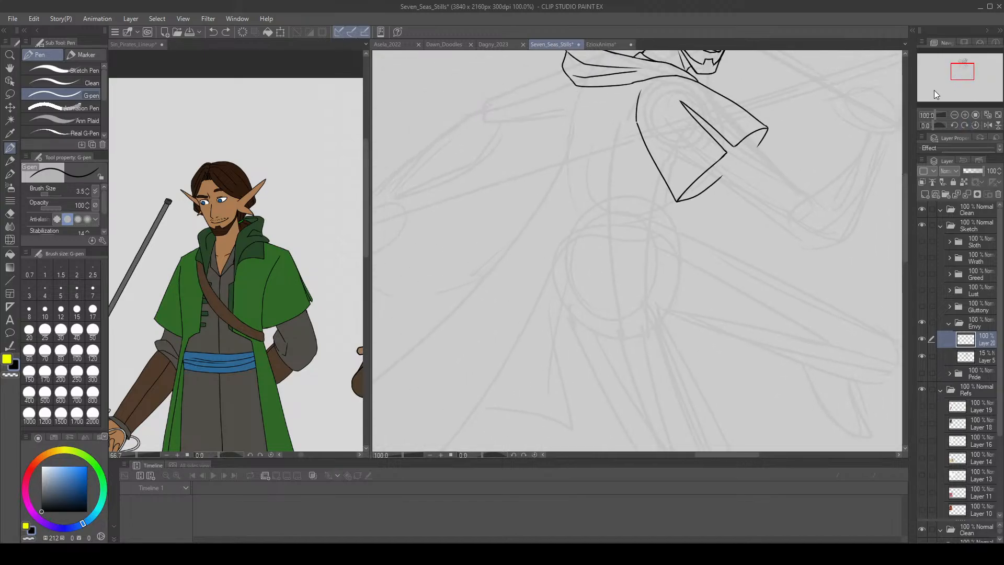
drag(580, 87, 573, 131)
key(ctrl+z)
drag(581, 87, 566, 197)
key(ctrl+z)
key(ctrl+z)
Draw the coat tail's two long edges sweeping down and back from the waist, starting the inner one beneath the cape.
mouse_move(564, 156)
mouse_down()
mouse_move(566, 194)
mouse_move(380, 406)
mouse_up()
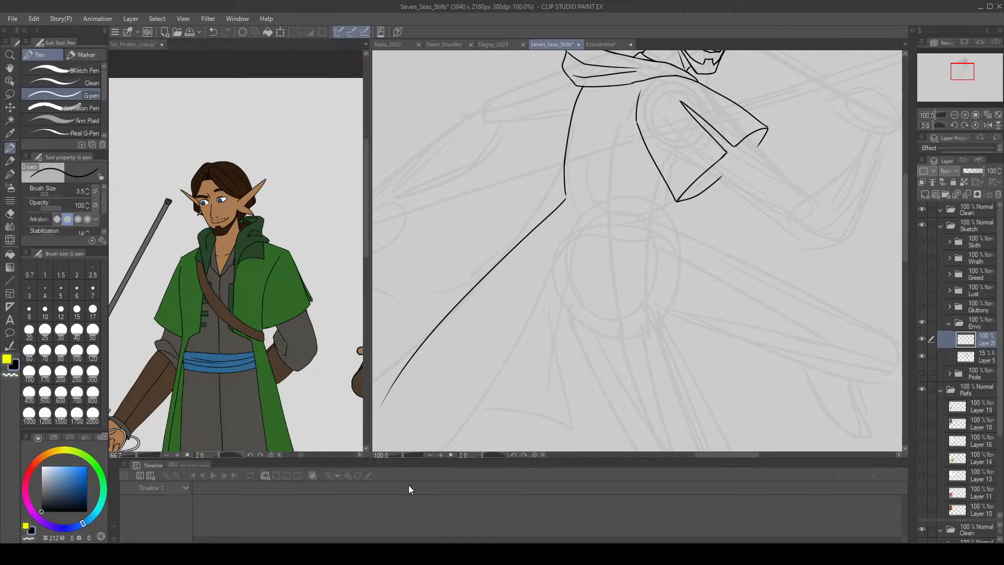
key(ctrl+z)
key(ctrl+z)
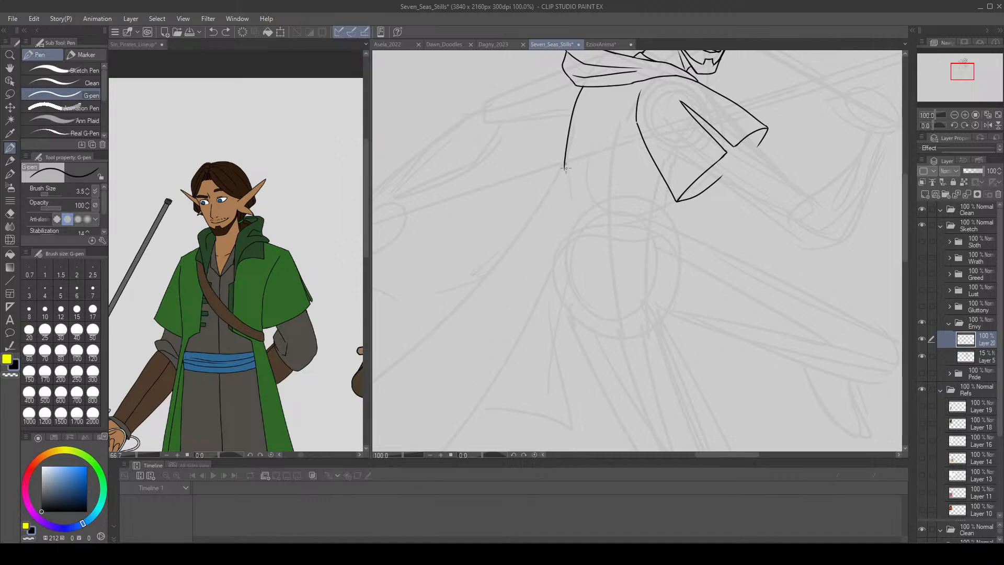
drag(566, 169, 438, 350)
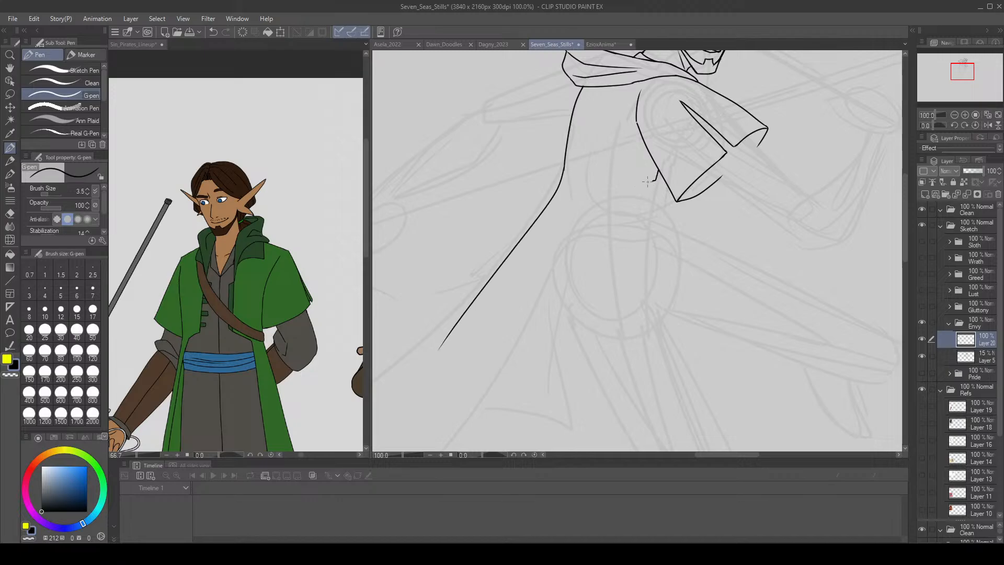
mouse_move(647, 182)
mouse_down()
mouse_move(622, 184)
mouse_move(531, 312)
mouse_move(432, 410)
mouse_up()
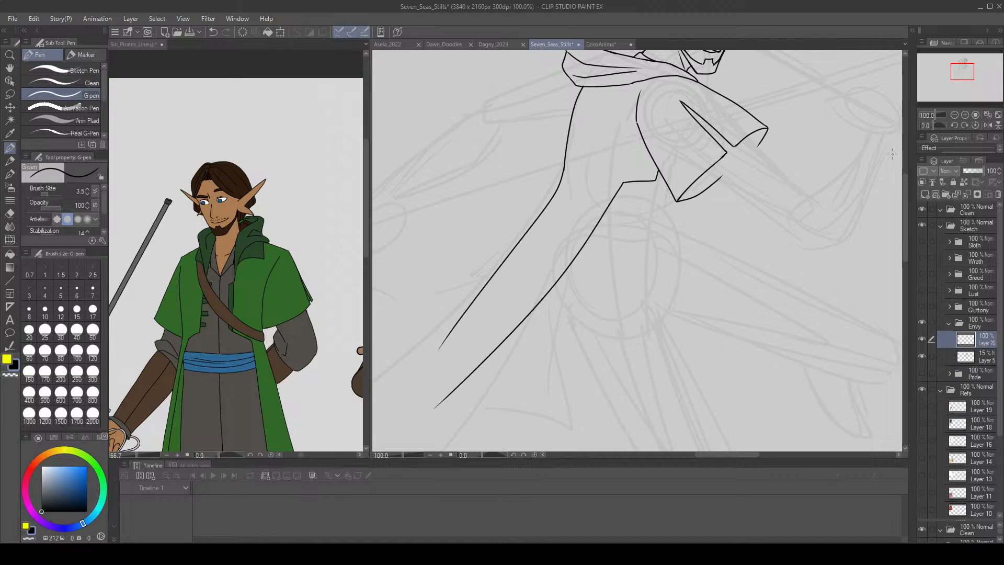
click(954, 115)
drag(962, 73, 961, 85)
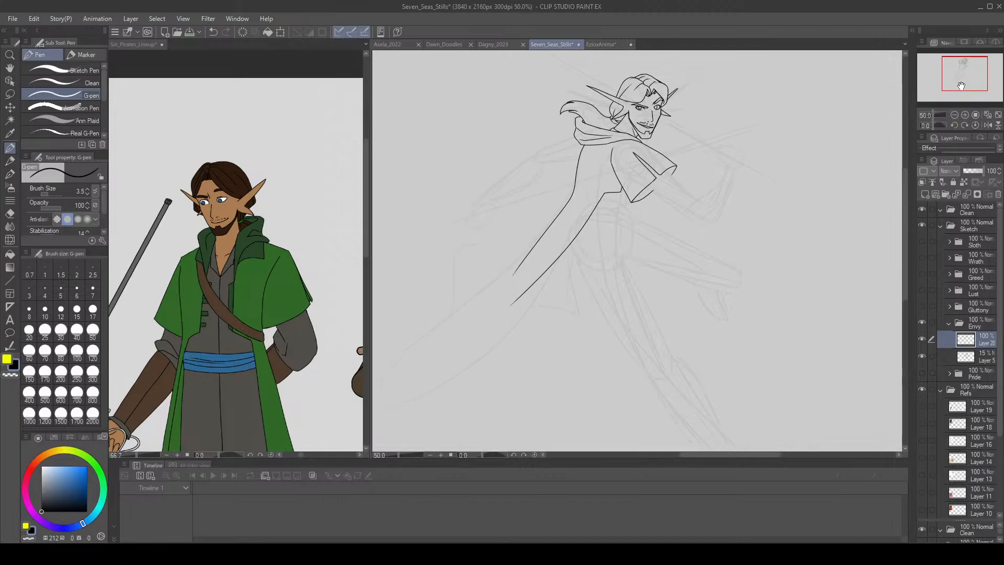
Draw the front arm's upper sleeve from beneath the cape to a rounded, bent elbow.
click(965, 114)
drag(682, 147, 711, 175)
key(ctrl+z)
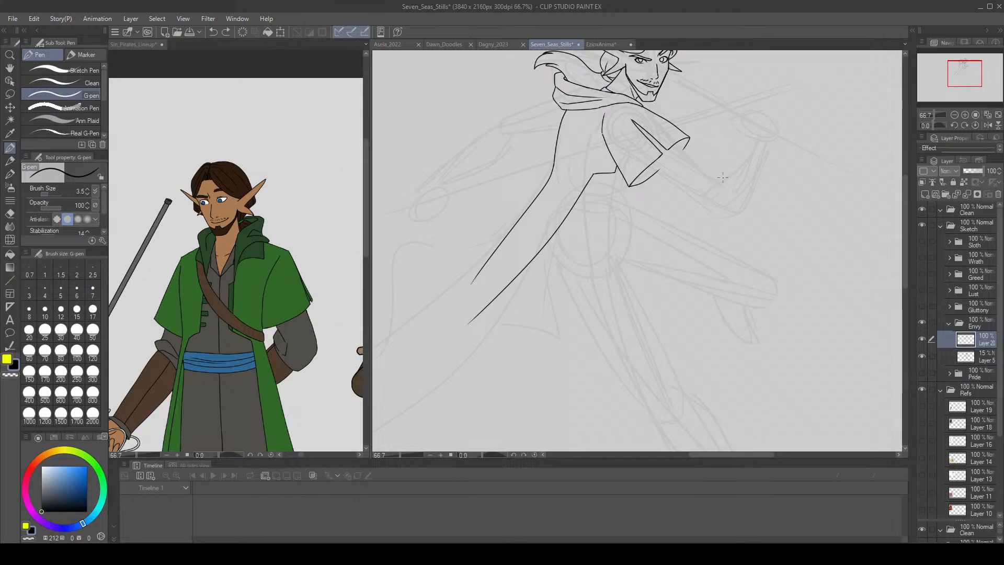
mouse_move(704, 171)
mouse_down()
mouse_move(729, 173)
mouse_move(744, 206)
mouse_up()
key(ctrl+z)
mouse_move(726, 170)
mouse_down()
mouse_move(744, 210)
mouse_move(721, 219)
mouse_move(658, 168)
mouse_move(713, 218)
mouse_move(745, 208)
mouse_up()
key(ctrl+z)
key(e)
key(p)
key(e)
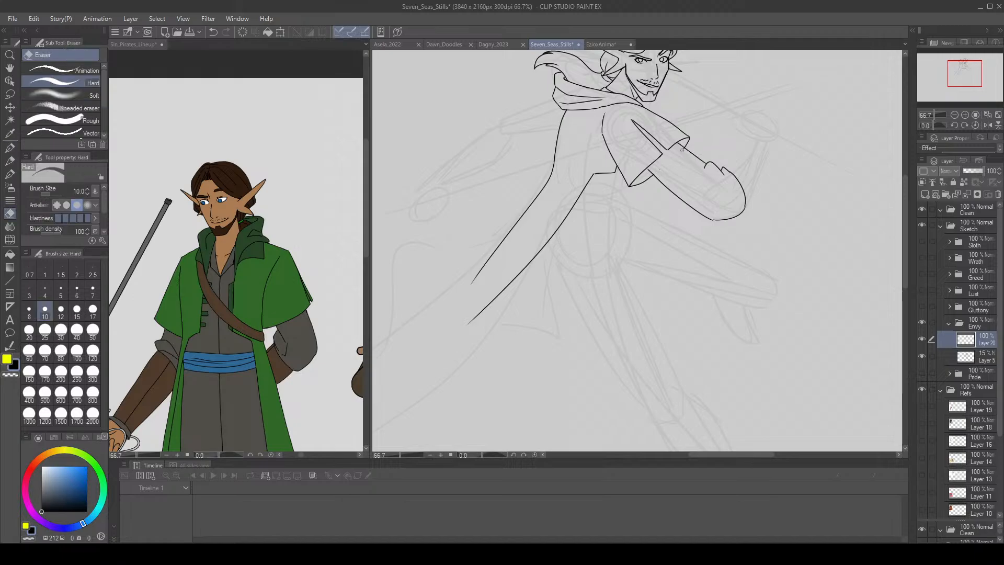
Add fabric fold lines on the inside of the sleeve's bent elbow.
key(p)
mouse_move(706, 168)
mouse_down()
mouse_move(715, 197)
mouse_move(728, 202)
mouse_move(730, 181)
mouse_move(710, 189)
mouse_up()
key(ctrl+z)
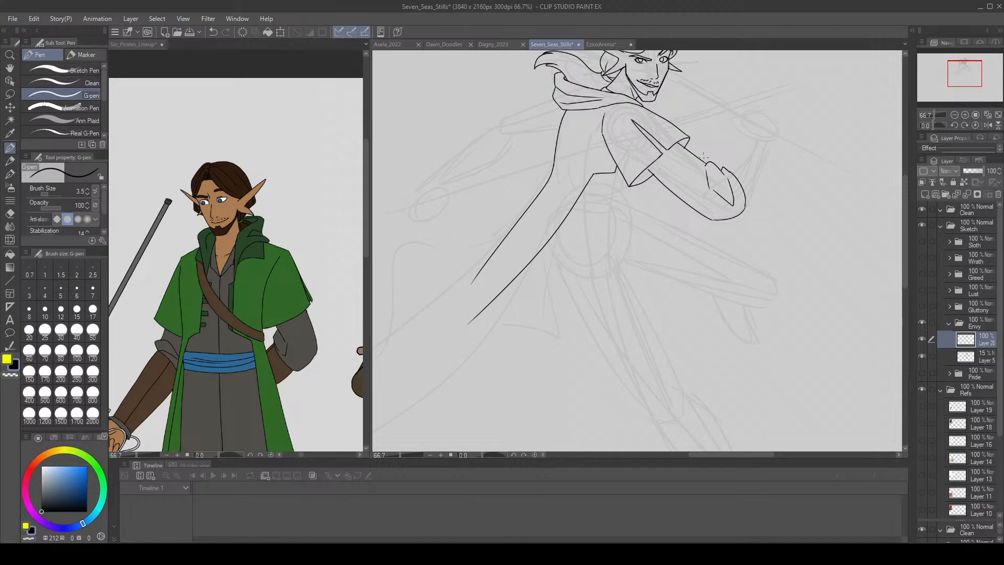
key(ctrl+z)
key(e)
key(p)
Draw the raised forearm from the elbow up to a rounded end and save the drawing.
mouse_move(710, 162)
mouse_down()
mouse_move(732, 204)
mouse_move(756, 138)
mouse_move(769, 155)
mouse_move(747, 209)
mouse_move(769, 153)
mouse_up()
key(ctrl+z)
key(ctrl+z)
key(e)
key(p)
key(ctrl+z)
key(ctrl+z)
key(ctrl+z)
click(190, 32)
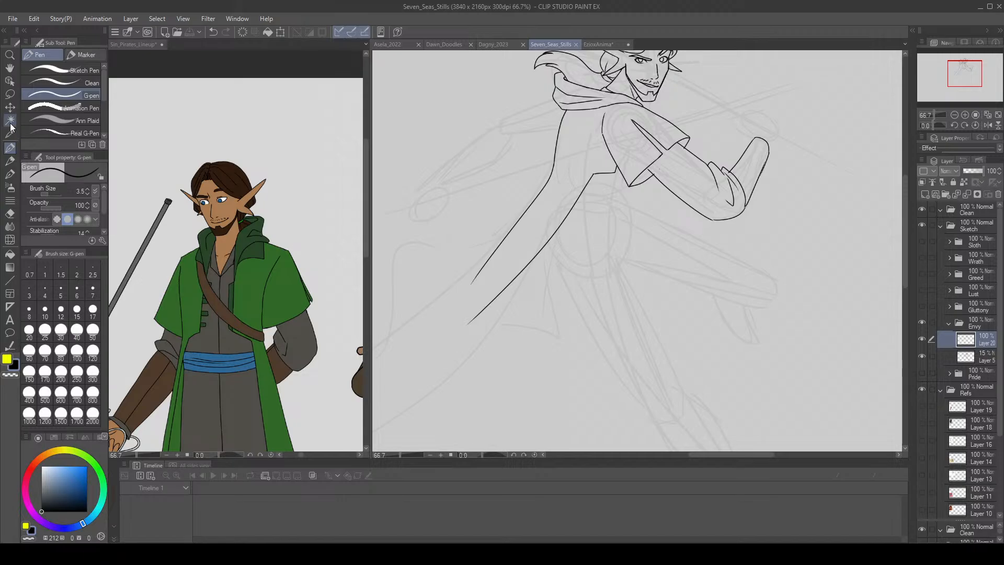
Lasso the elbow and forearm, move them slightly closer to the shoulder, deselect, and save the drawing.
click(9, 94)
mouse_move(709, 225)
mouse_down()
mouse_move(703, 160)
mouse_move(782, 192)
mouse_move(713, 234)
mouse_up()
click(10, 107)
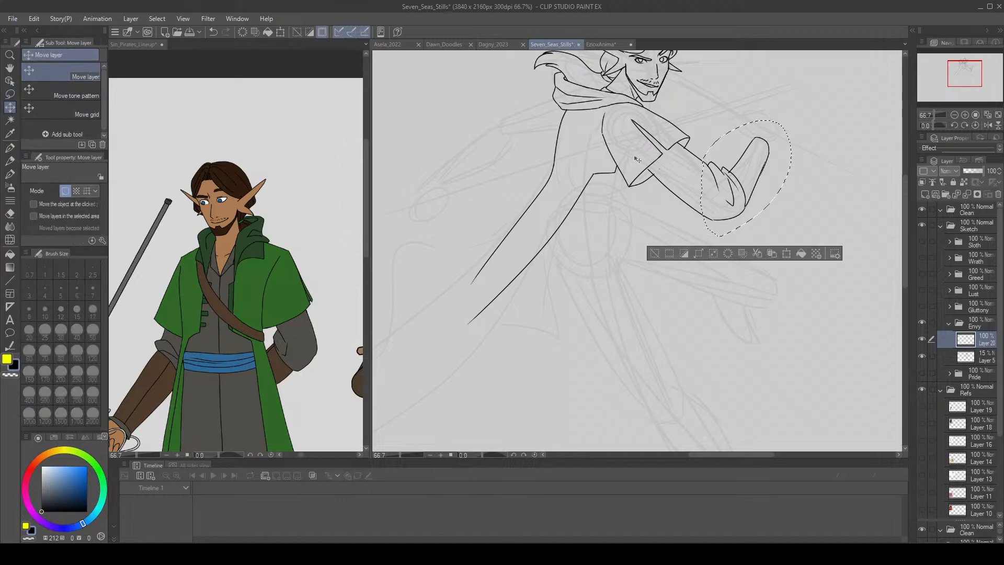
drag(712, 195, 710, 190)
click(297, 32)
key(e)
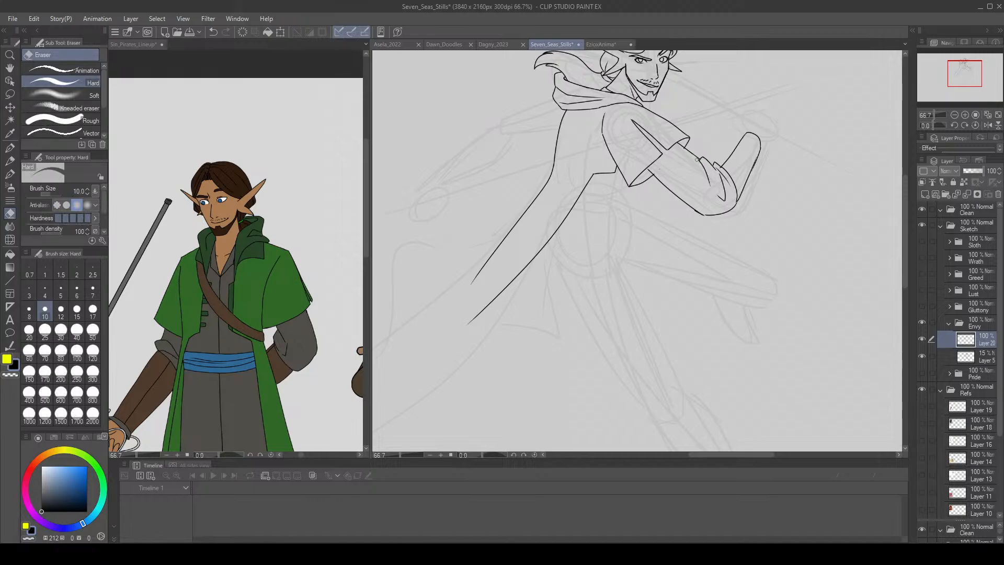
key(k)
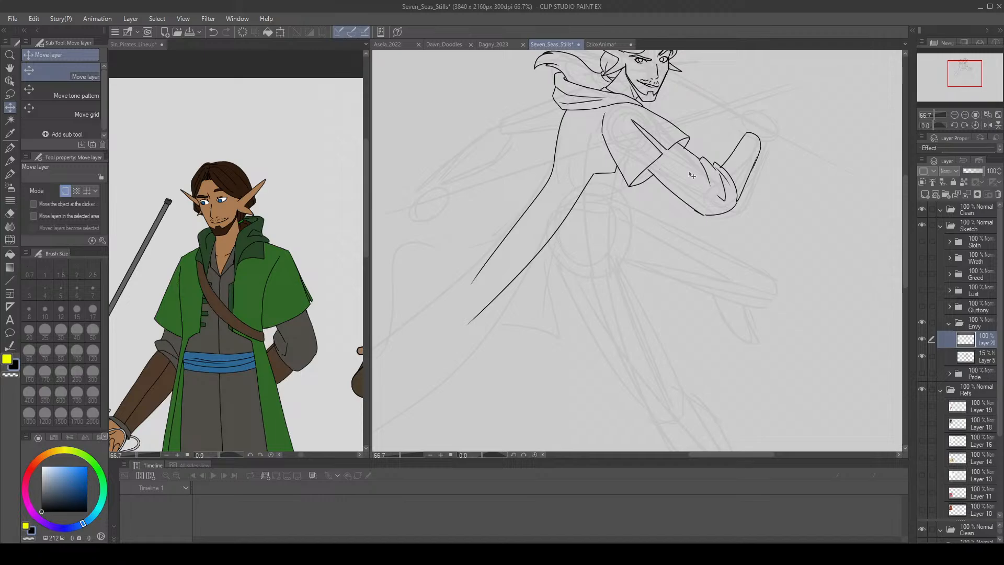
click(190, 31)
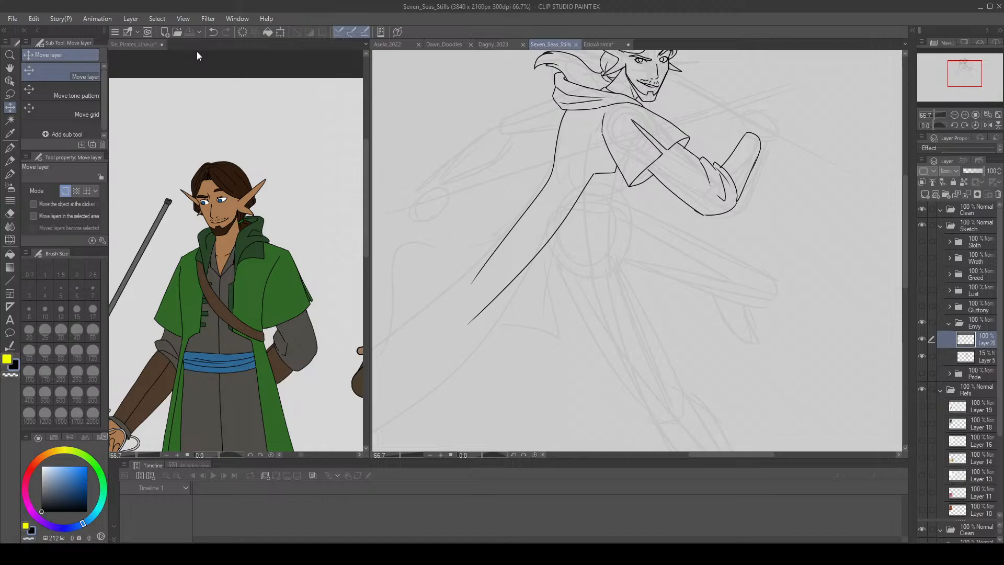
Erase the underside line of the upper sleeve and redraw it from the cape toward the elbow.
key(e)
drag(652, 173, 666, 186)
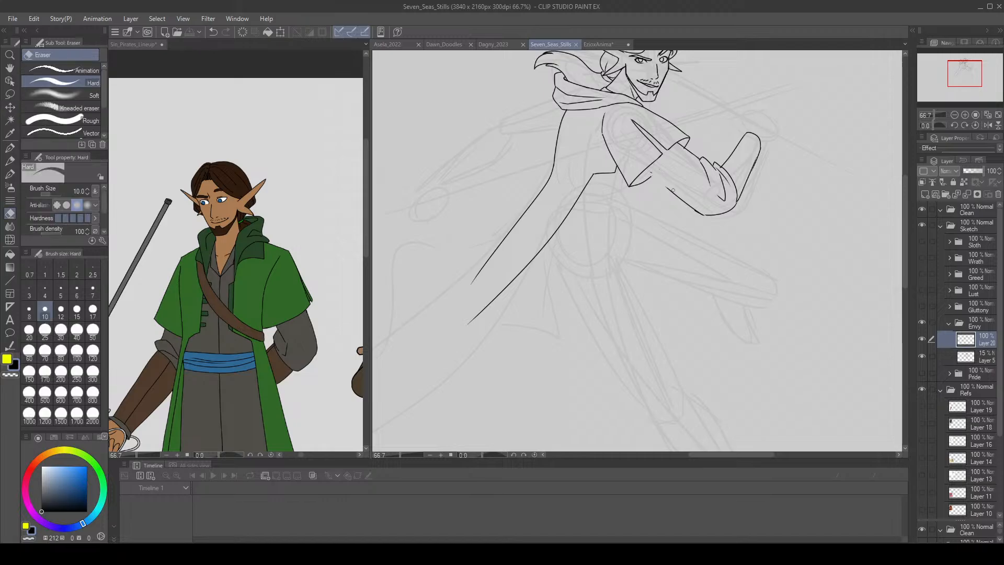
key(p)
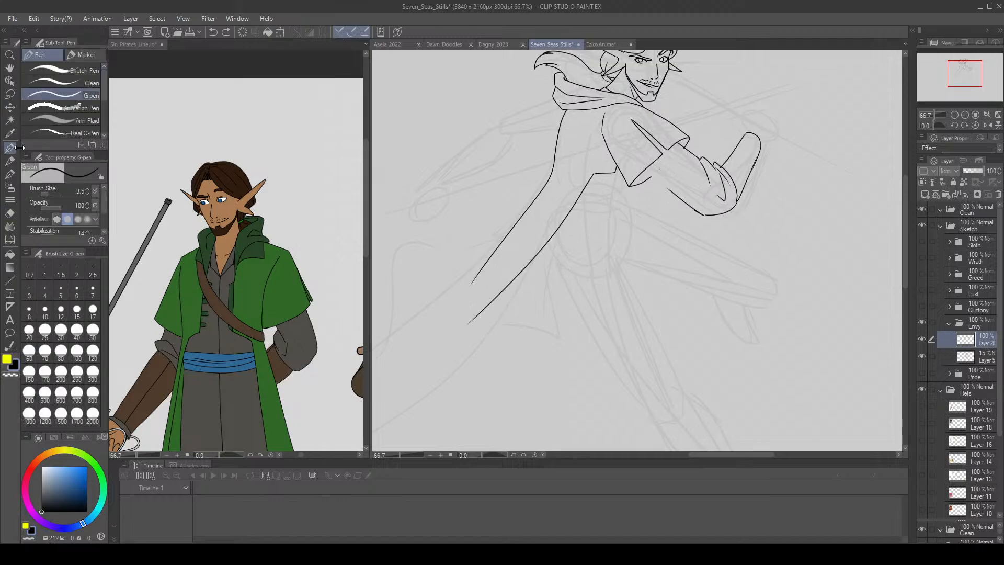
mouse_move(650, 176)
mouse_down()
mouse_move(672, 189)
mouse_move(659, 180)
mouse_up()
key(ctrl+z)
key(ctrl+z)
key(ctrl+z)
Erase the sharp corner beneath the elbow and redraw it as a smooth curve joining the upper sleeve.
key(e)
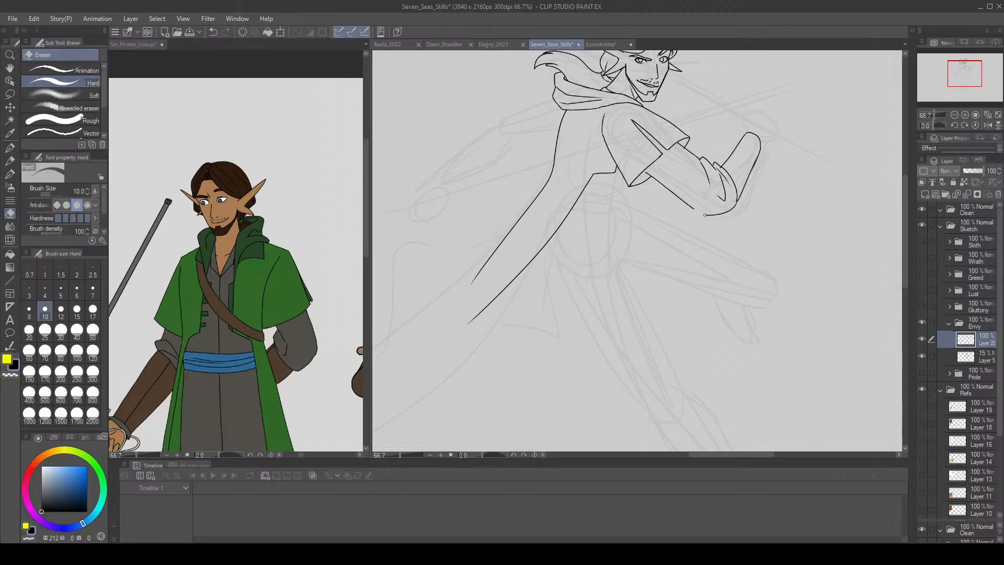
drag(701, 212, 714, 215)
key(p)
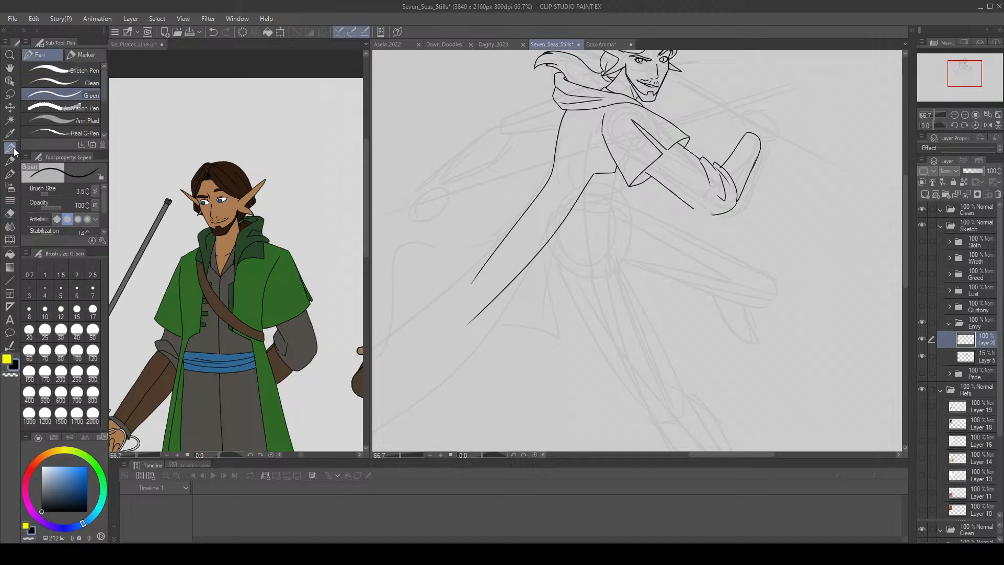
mouse_move(712, 215)
mouse_down()
mouse_move(693, 208)
mouse_move(714, 215)
mouse_up()
key(ctrl+z)
key(ctrl+z)
key(ctrl+z)
key(ctrl+z)
key(e)
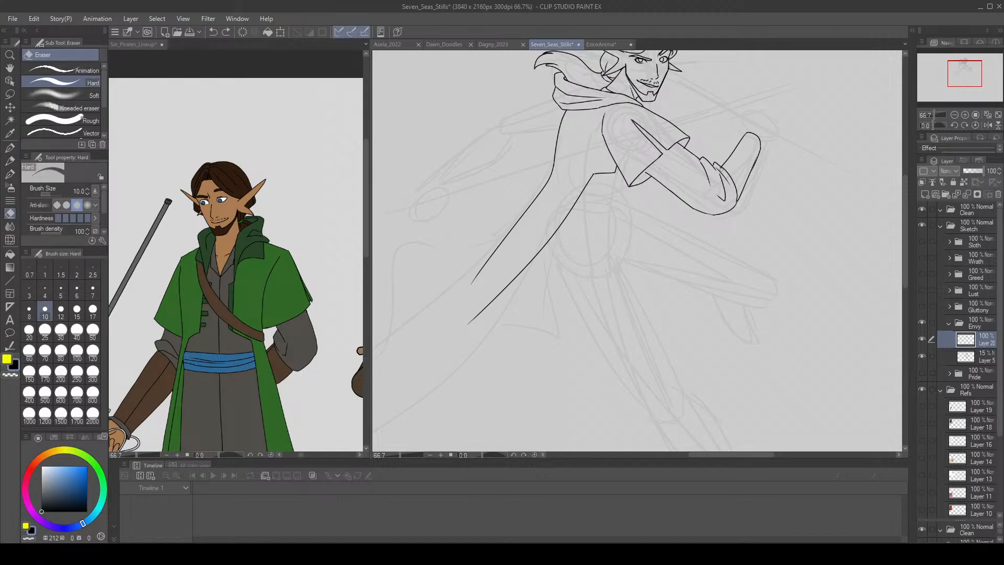
key(p)
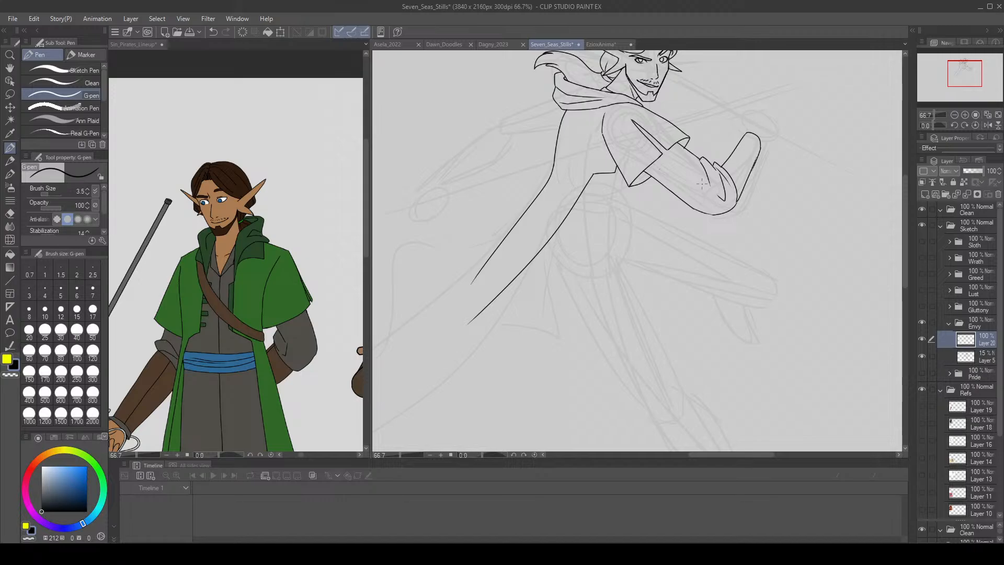
Erase the coat's upper edge and redraw it sweeping outward to a rounded tail end, with the lower edge starting back toward the body.
drag(960, 81, 957, 75)
key(e)
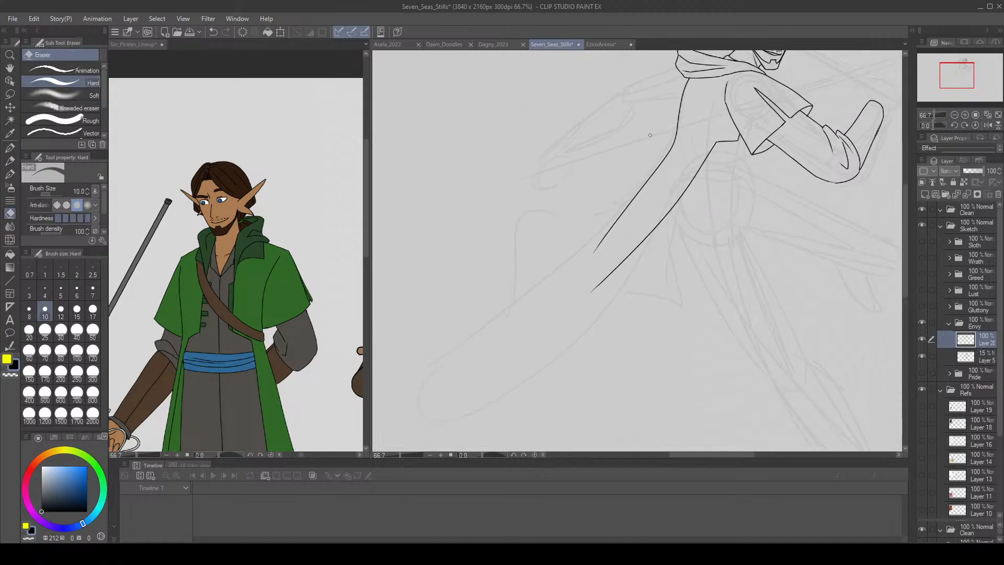
drag(675, 150, 617, 222)
key(p)
mouse_move(675, 144)
mouse_down()
mouse_move(623, 196)
mouse_move(439, 315)
mouse_move(427, 407)
mouse_move(449, 411)
mouse_move(630, 235)
mouse_move(676, 216)
mouse_move(475, 365)
mouse_up()
key(ctrl+z)
key(ctrl+z)
mouse_move(443, 412)
mouse_down()
mouse_move(515, 366)
mouse_move(672, 215)
mouse_move(561, 311)
mouse_move(445, 386)
mouse_move(642, 245)
mouse_move(608, 274)
mouse_move(626, 262)
mouse_up()
key(ctrl+z)
key(ctrl+z)
Clean up the loose end of the coat's lower edge and draw the missing stretch joining it to the tail line.
key(e)
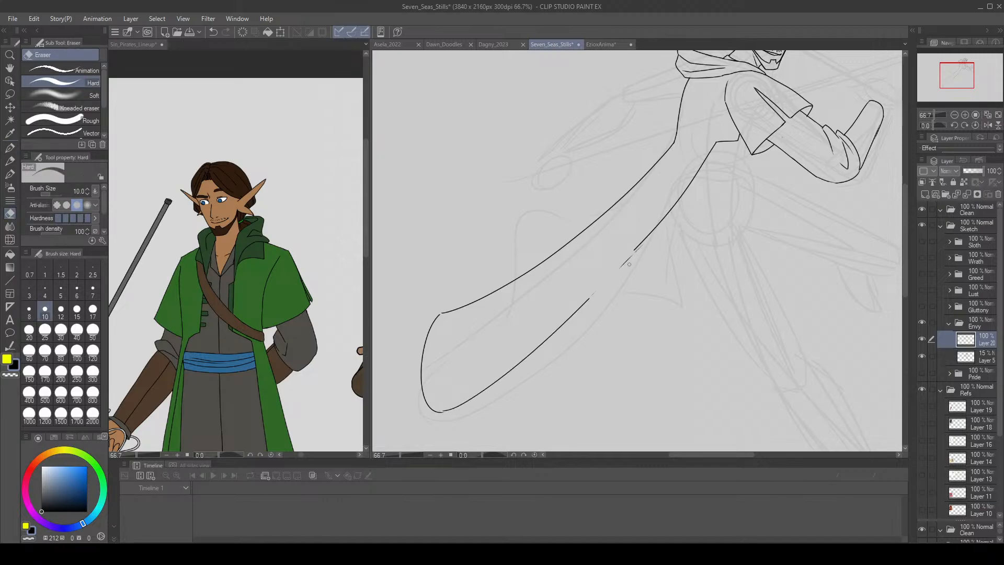
key(p)
mouse_move(588, 299)
mouse_down()
mouse_move(642, 242)
mouse_move(572, 314)
mouse_up()
key(ctrl+z)
drag(642, 247, 575, 313)
key(ctrl+z)
key(ctrl+z)
key(ctrl+z)
drag(638, 243, 580, 304)
key(ctrl+z)
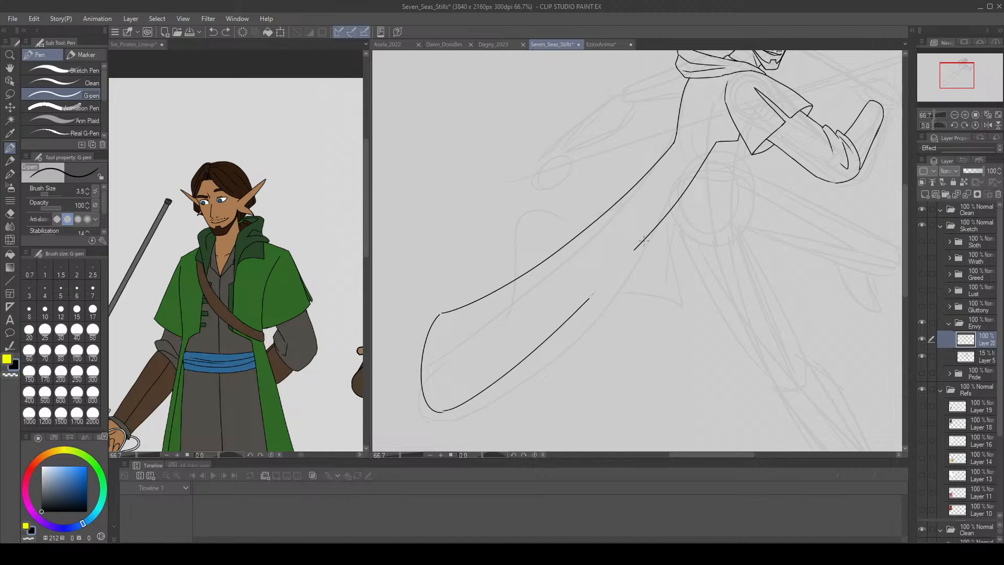
drag(637, 247, 578, 306)
key(ctrl+z)
drag(640, 243, 583, 304)
key(ctrl+z)
key(ctrl+z)
Draw the raised, rounded fold of the far coat tail rising behind the coat's upper edge.
mouse_move(475, 297)
mouse_down()
mouse_move(507, 203)
mouse_move(560, 237)
mouse_move(540, 224)
mouse_move(577, 237)
mouse_up()
key(ctrl+z)
mouse_move(489, 293)
mouse_down()
mouse_move(536, 208)
mouse_move(597, 225)
mouse_move(557, 218)
mouse_move(610, 213)
mouse_move(487, 248)
mouse_move(491, 293)
mouse_move(576, 228)
mouse_move(606, 215)
mouse_up()
key(ctrl+z)
key(ctrl+z)
key(ctrl+z)
Draw a small pointed flap beneath the coat's lower edge, with a short hem and a side line rising toward the waist.
mouse_move(627, 258)
mouse_down()
mouse_move(670, 274)
mouse_move(672, 226)
mouse_up()
key(ctrl+z)
key(ctrl+z)
drag(626, 259, 669, 267)
drag(672, 268, 687, 213)
key(ctrl+z)
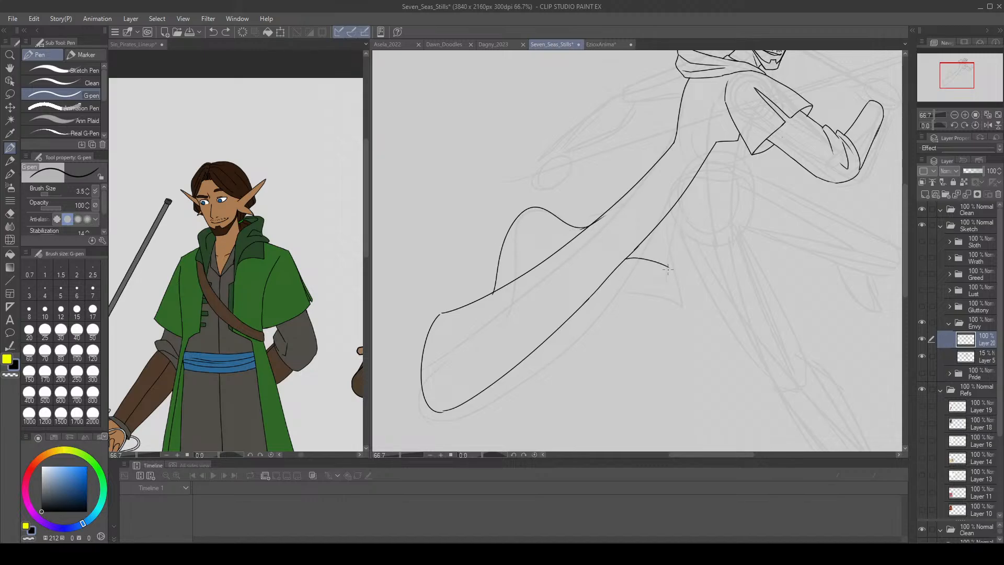
drag(667, 268, 676, 205)
key(ctrl+z)
drag(669, 268, 676, 209)
key(ctrl+z)
drag(668, 269, 672, 208)
key(ctrl+z)
drag(669, 268, 671, 212)
key(ctrl+z)
mouse_move(674, 266)
mouse_down()
mouse_move(669, 218)
mouse_move(670, 267)
mouse_up()
key(ctrl+z)
key(e)
Draw the inner fold line inside the raised far coat tail and save the drawing.
key(p)
drag(589, 230, 538, 250)
key(ctrl+z)
drag(588, 228, 514, 270)
click(988, 115)
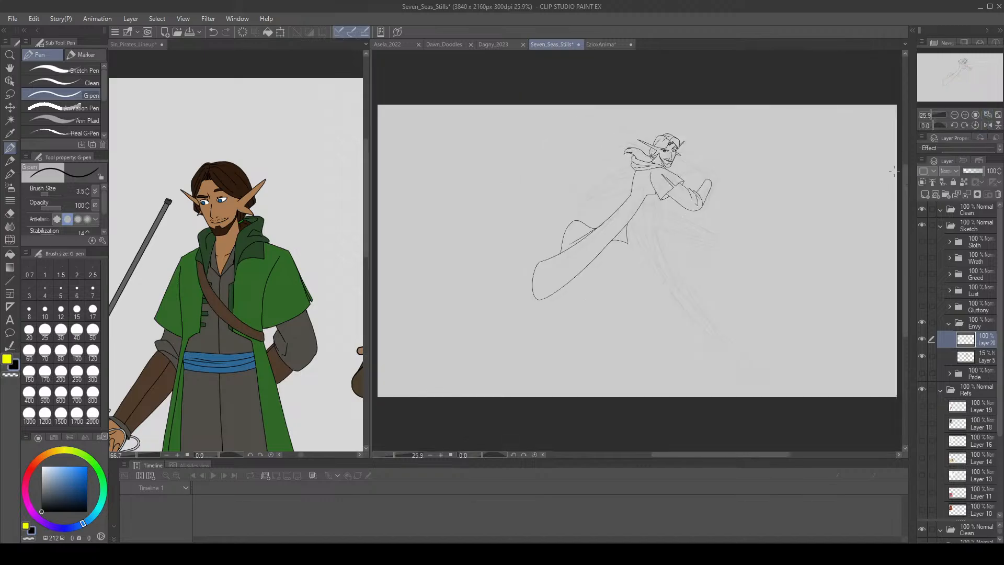
click(191, 33)
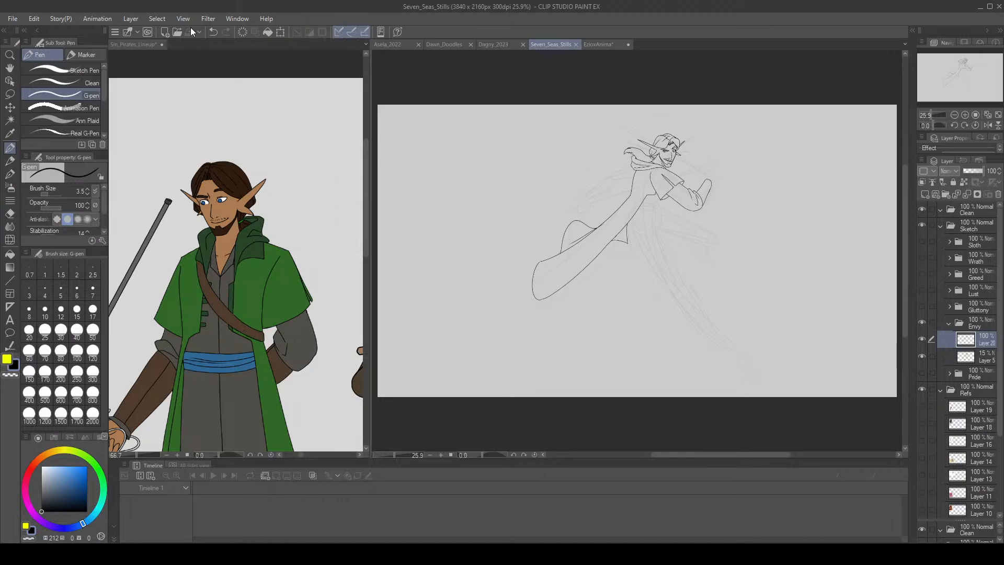
Draw the wrapped waist sash below the torso as stacked curved bands between the coat edge and the front side.
click(965, 114)
click(965, 114)
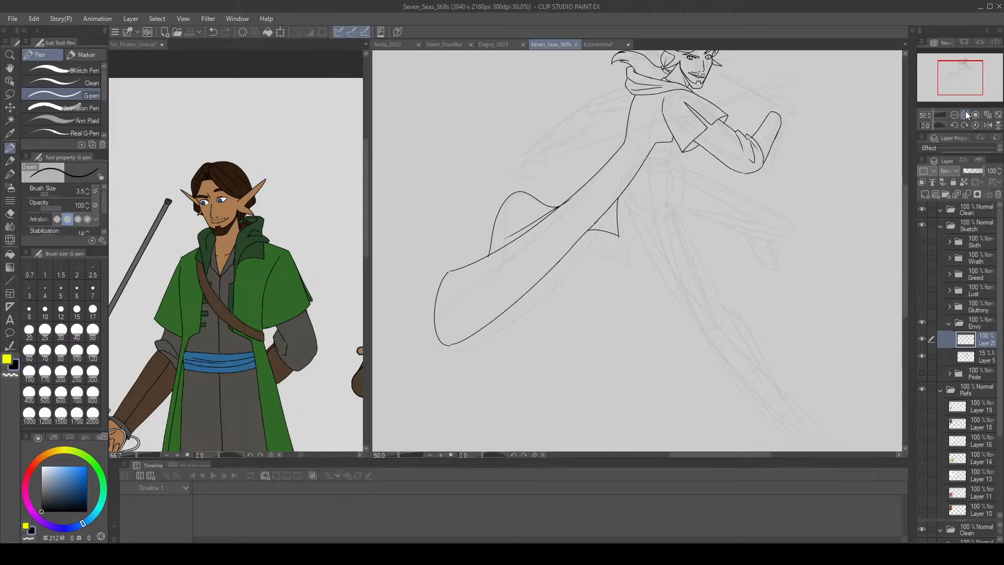
click(965, 112)
drag(949, 73, 957, 70)
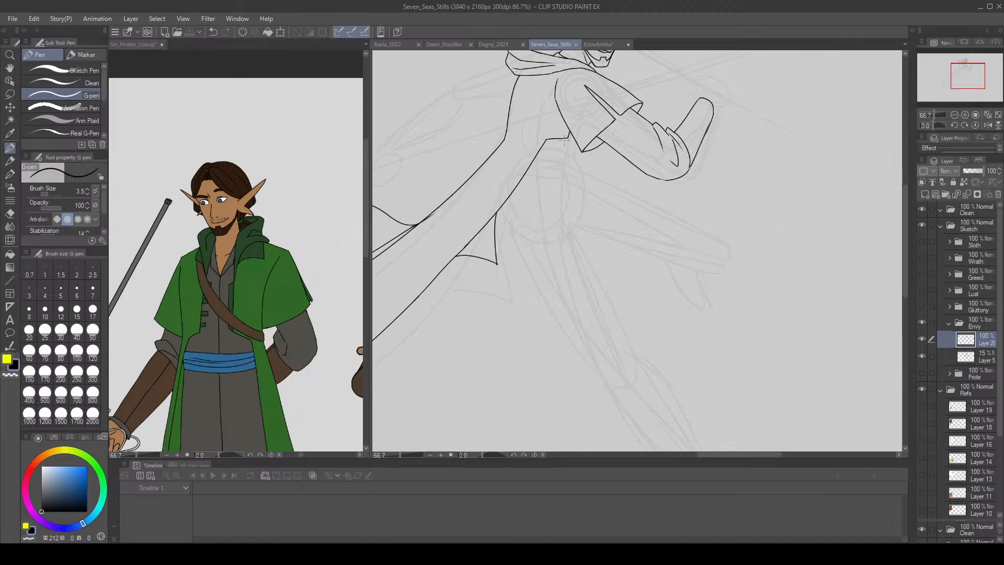
drag(574, 139, 536, 155)
key(ctrl+z)
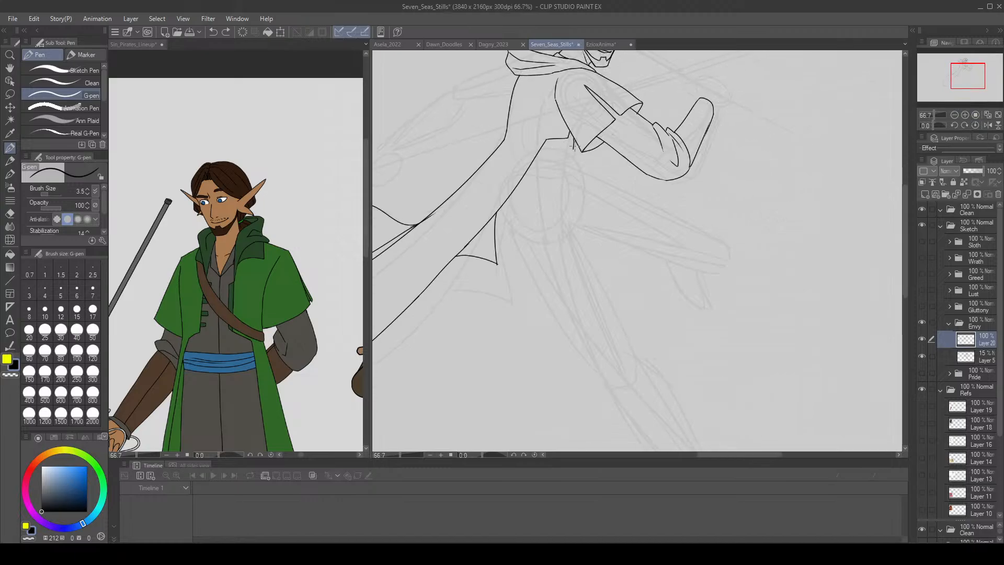
mouse_move(573, 148)
mouse_down()
mouse_move(541, 158)
mouse_move(574, 153)
mouse_move(568, 135)
mouse_move(574, 153)
mouse_move(536, 159)
mouse_move(541, 151)
mouse_move(550, 151)
mouse_move(539, 174)
mouse_move(533, 166)
mouse_move(561, 168)
mouse_move(571, 160)
mouse_move(533, 169)
mouse_move(570, 157)
mouse_move(566, 168)
mouse_move(525, 166)
mouse_move(571, 159)
mouse_move(565, 169)
mouse_move(530, 167)
mouse_up()
key(ctrl+z)
key(ctrl+z)
key(ctrl+z)
key(ctrl+z)
key(ctrl+z)
key(ctrl+z)
key(ctrl+z)
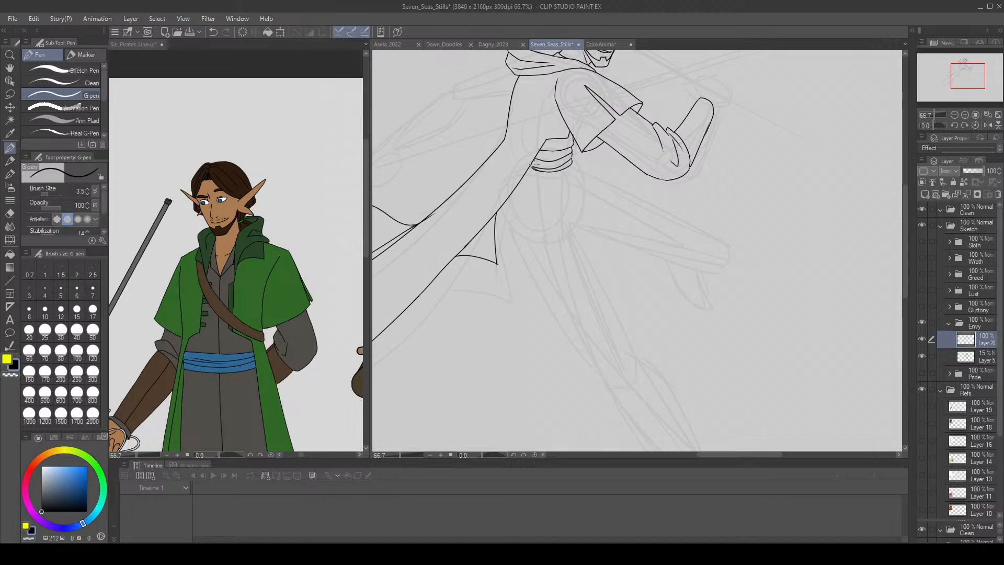
Undo the sash's middle fold and redraw the folds as evenly spaced curved bands across the waist.
key(ctrl+z)
key(e)
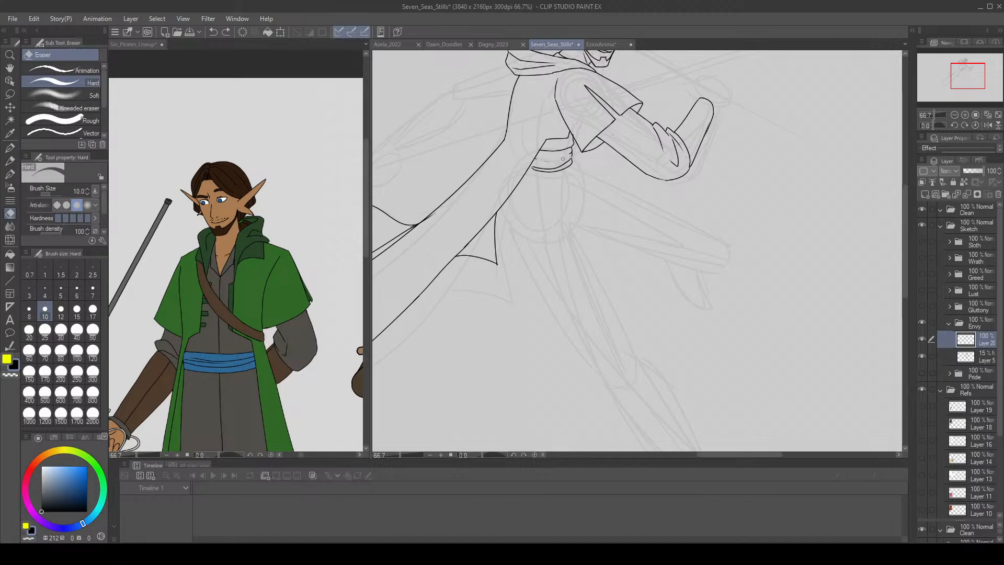
key(p)
mouse_move(546, 169)
mouse_down()
mouse_move(574, 152)
mouse_move(529, 160)
mouse_move(547, 165)
mouse_move(576, 156)
mouse_move(534, 160)
mouse_move(573, 158)
mouse_up()
key(ctrl+z)
key(ctrl+z)
key(ctrl+z)
key(ctrl+z)
key(ctrl+z)
key(ctrl+z)
key(ctrl+z)
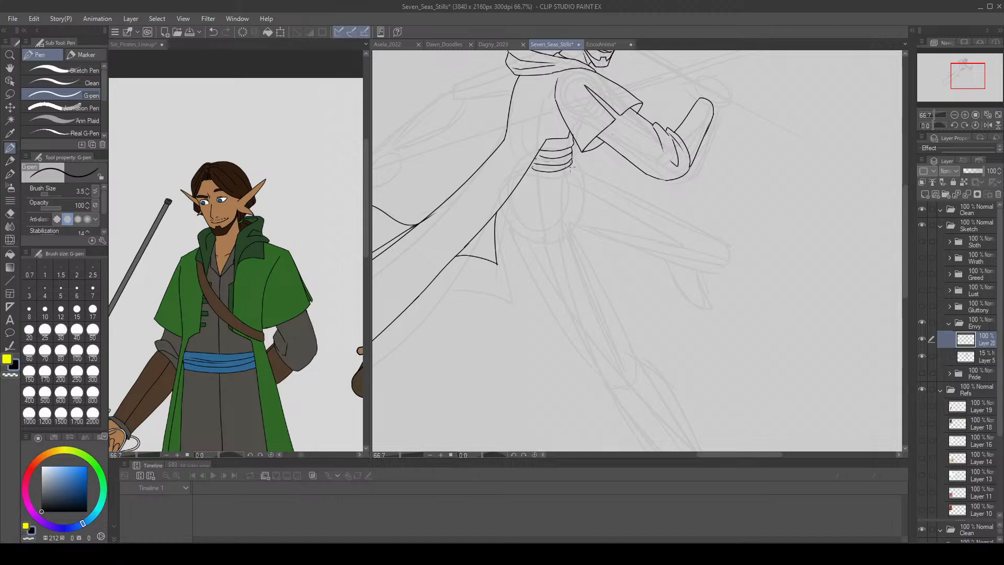
drag(571, 166, 594, 285)
mouse_move(821, 231)
mouse_down()
mouse_move(892, 53)
mouse_move(928, 125)
mouse_up()
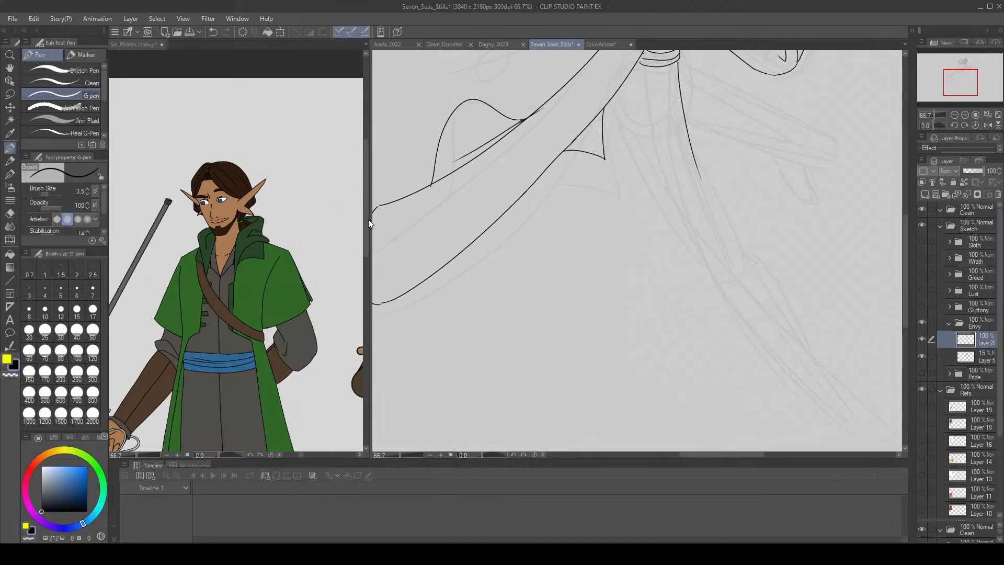
drag(369, 223, 366, 249)
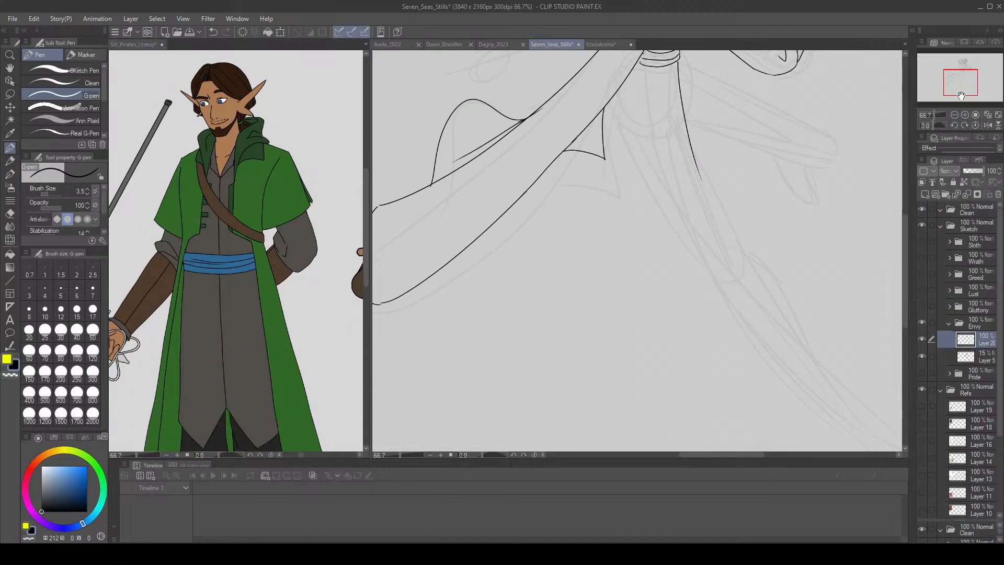
drag(961, 96, 965, 88)
mouse_move(630, 172)
mouse_down()
mouse_move(629, 295)
mouse_move(605, 330)
mouse_move(575, 288)
mouse_move(573, 215)
mouse_move(585, 265)
mouse_up()
key(ctrl+z)
key(ctrl+z)
key(ctrl+z)
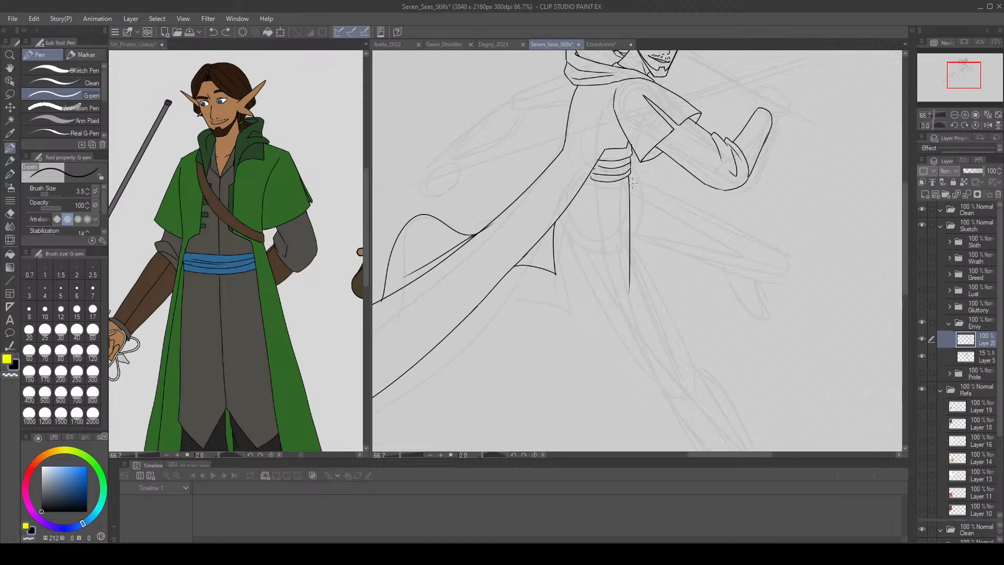
key(ctrl+z)
Draw the tunic skirt from the sash down with curved sides meeting in a pointed hem, and tidy its lines.
mouse_move(630, 176)
mouse_down()
mouse_move(640, 229)
mouse_move(632, 320)
mouse_up()
key(ctrl+z)
mouse_move(640, 229)
mouse_down()
mouse_move(631, 324)
mouse_move(611, 347)
mouse_move(575, 302)
mouse_move(570, 209)
mouse_move(584, 314)
mouse_up()
key(ctrl+z)
key(ctrl+z)
mouse_move(569, 207)
mouse_down()
mouse_move(566, 268)
mouse_move(583, 321)
mouse_up()
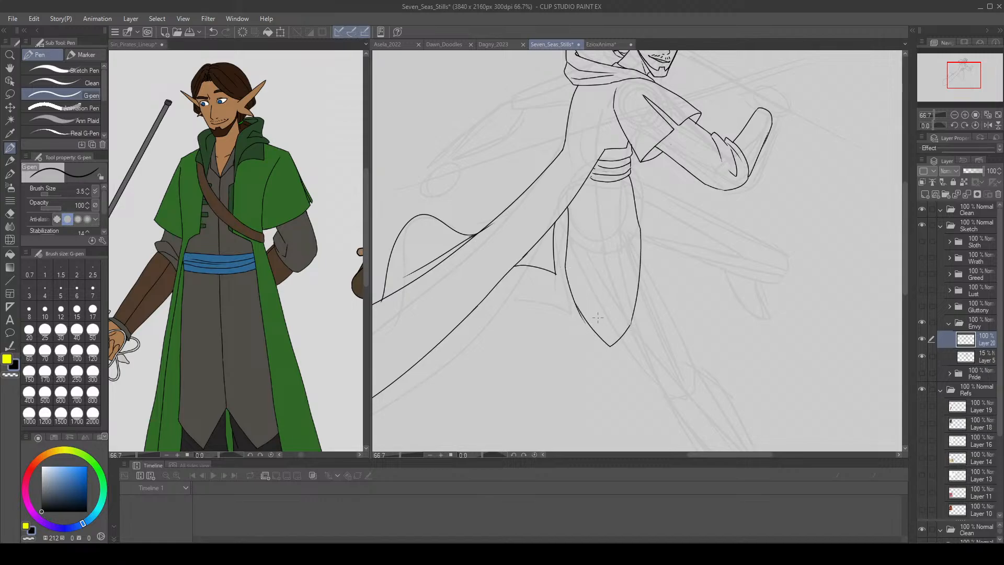
key(e)
Draw the front coat flap blowing forward from the sash to a sharp point, with its hem returning to the tunic.
key(p)
mouse_move(638, 210)
mouse_down()
mouse_move(720, 213)
mouse_move(634, 171)
mouse_move(727, 224)
mouse_move(667, 224)
mouse_move(727, 223)
mouse_up()
key(ctrl+z)
key(ctrl+z)
key(ctrl+z)
key(ctrl+z)
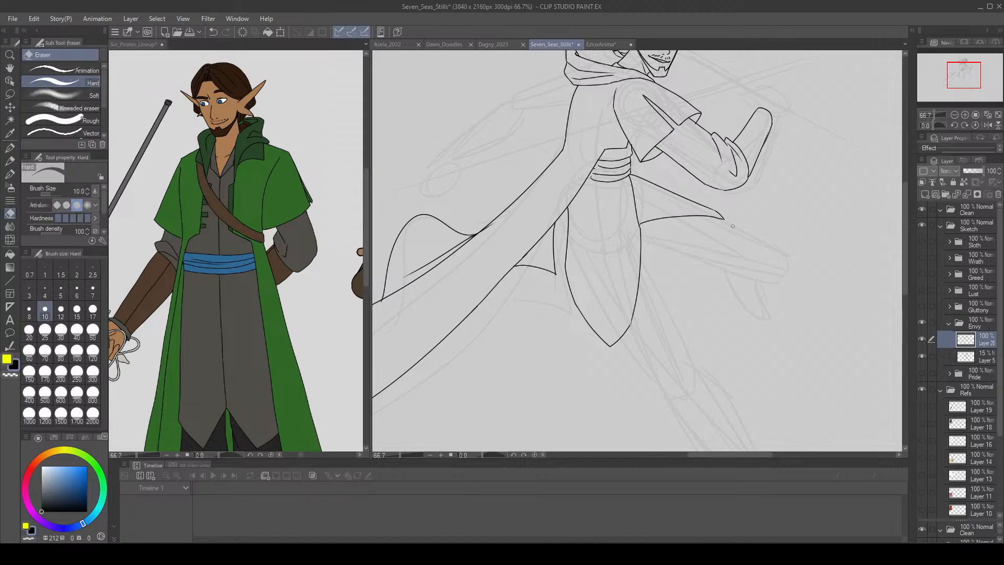
Draw a short slanted stroke beneath the front coat flap beside the tunic skirt.
mouse_move(665, 244)
mouse_down()
mouse_move(642, 264)
mouse_move(656, 276)
mouse_move(649, 270)
mouse_up()
key(ctrl+z)
key(ctrl+z)
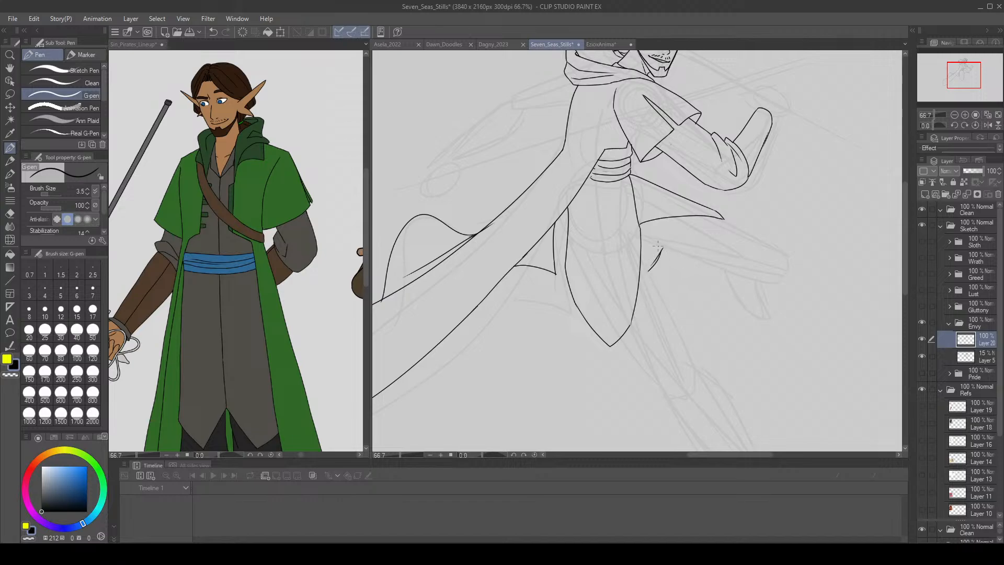
Draw the cape's far shoulder edge as a short curve below the back of the hood.
drag(960, 81, 963, 75)
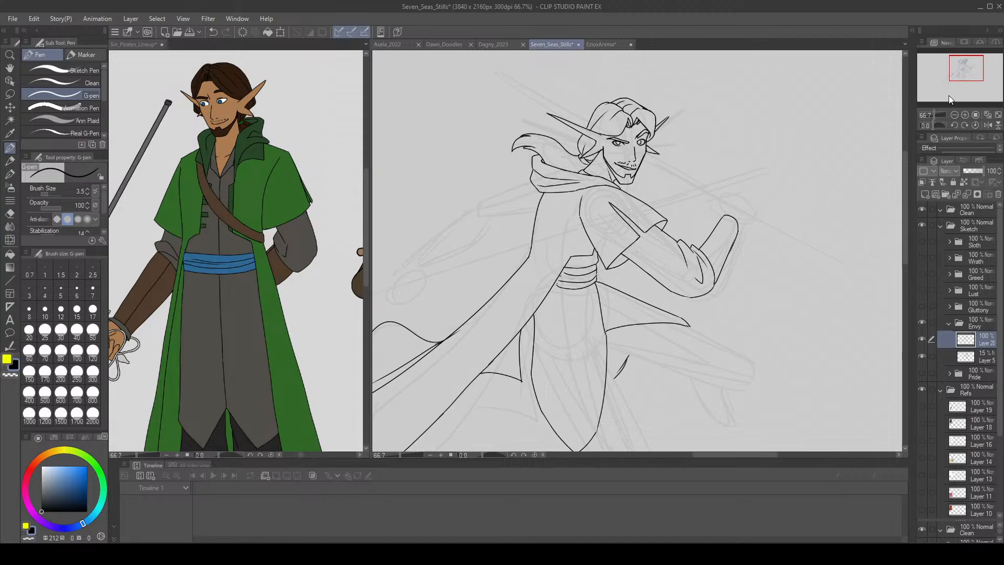
mouse_move(568, 270)
mouse_down()
mouse_move(586, 279)
mouse_move(565, 289)
mouse_up()
key(ctrl+z)
mouse_move(530, 180)
mouse_down()
mouse_move(521, 183)
mouse_move(529, 227)
mouse_move(531, 179)
mouse_move(523, 194)
mouse_up()
key(ctrl+z)
key(ctrl+z)
key(ctrl+z)
Move the Sin_Pirates_Lineup reference into the main document group and fit the whole lineup in the window.
click(184, 65)
click(987, 116)
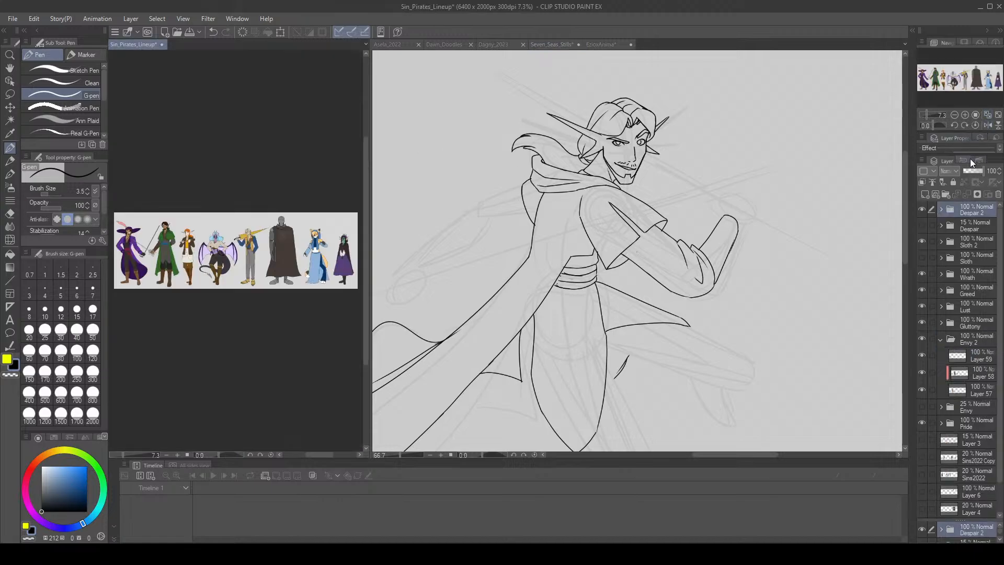
drag(149, 44, 684, 44)
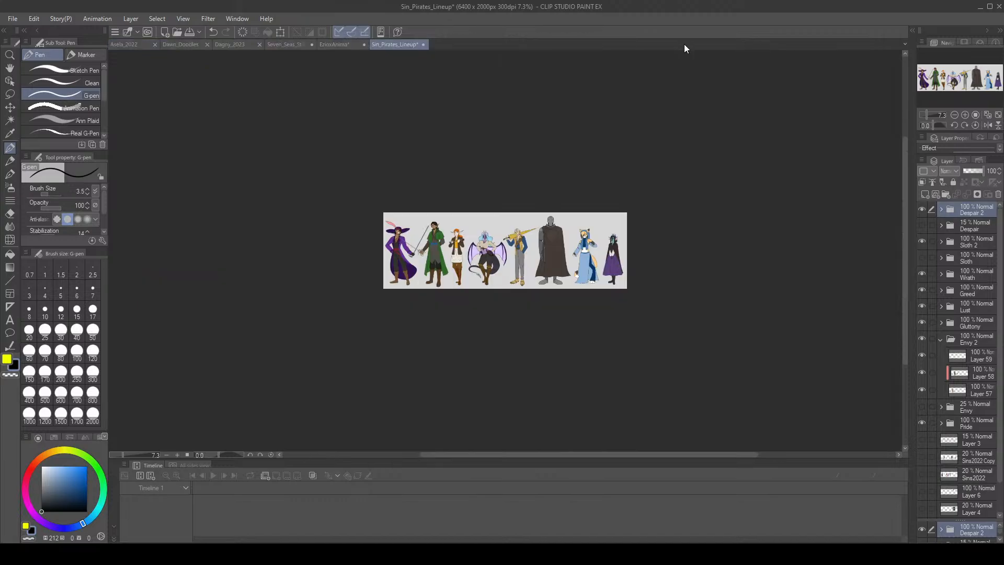
click(997, 115)
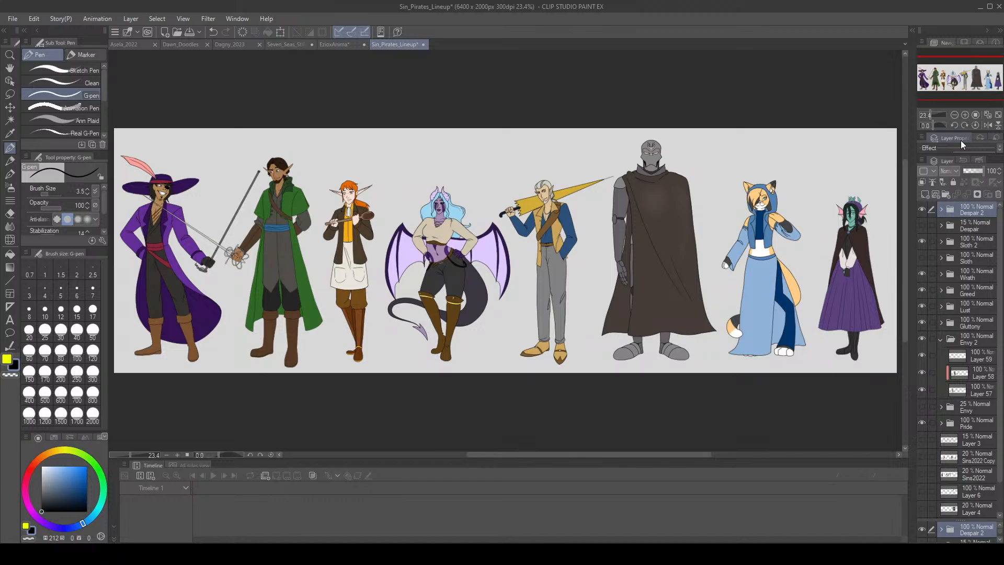
Bring up the EzioxAnima drawing and fit its whole canvas in view.
click(342, 44)
click(395, 46)
click(352, 45)
click(987, 117)
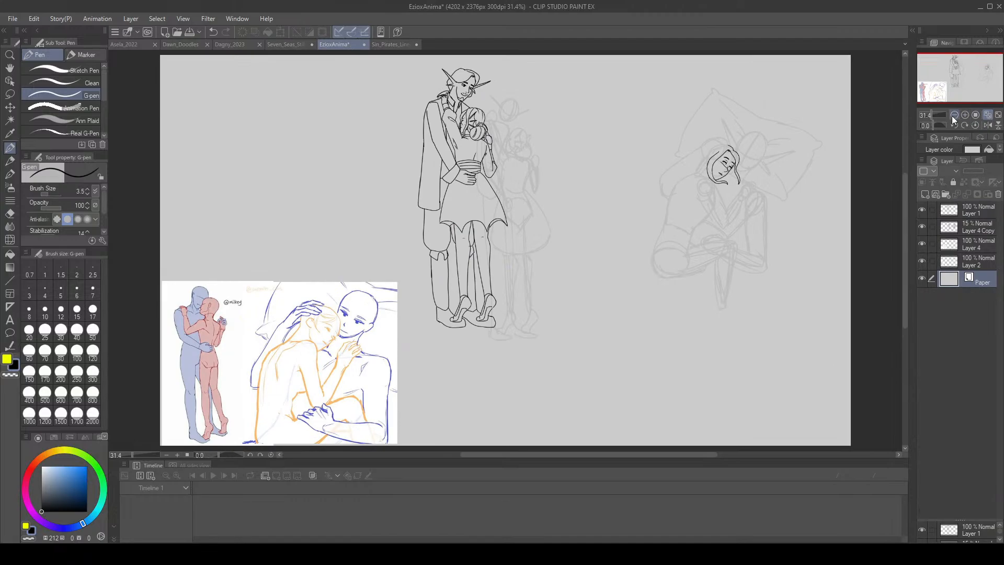
Return to the Seven_Seas_Stills drawing, save it, and set the view to 60% around Envy.
click(277, 44)
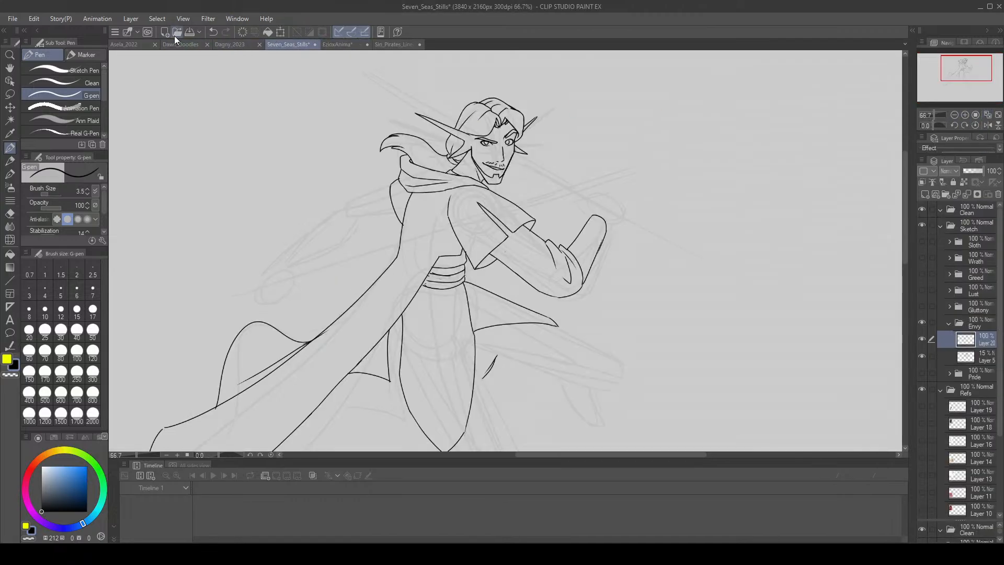
click(185, 33)
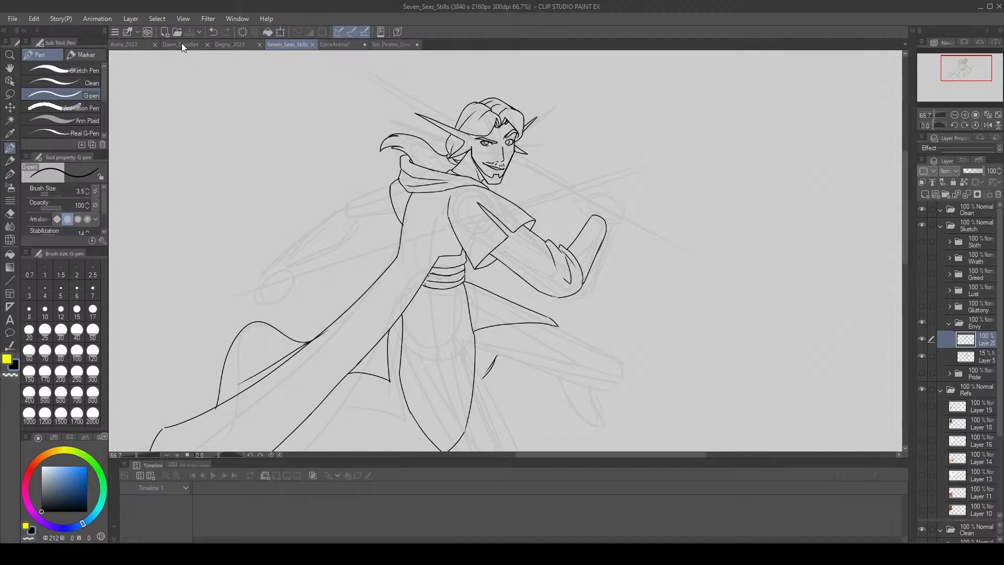
scroll(555, 201, down, 1)
drag(971, 52, 968, 55)
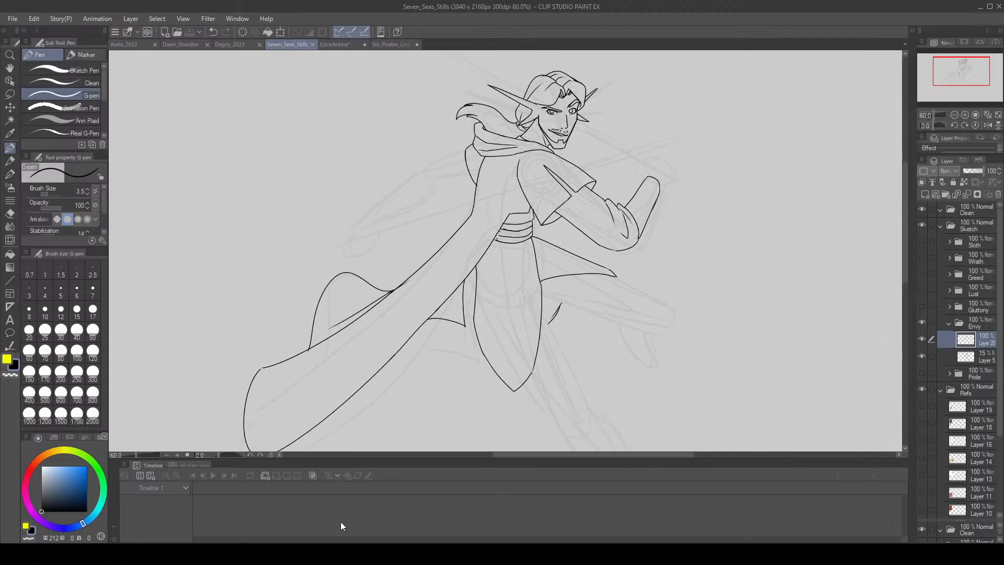